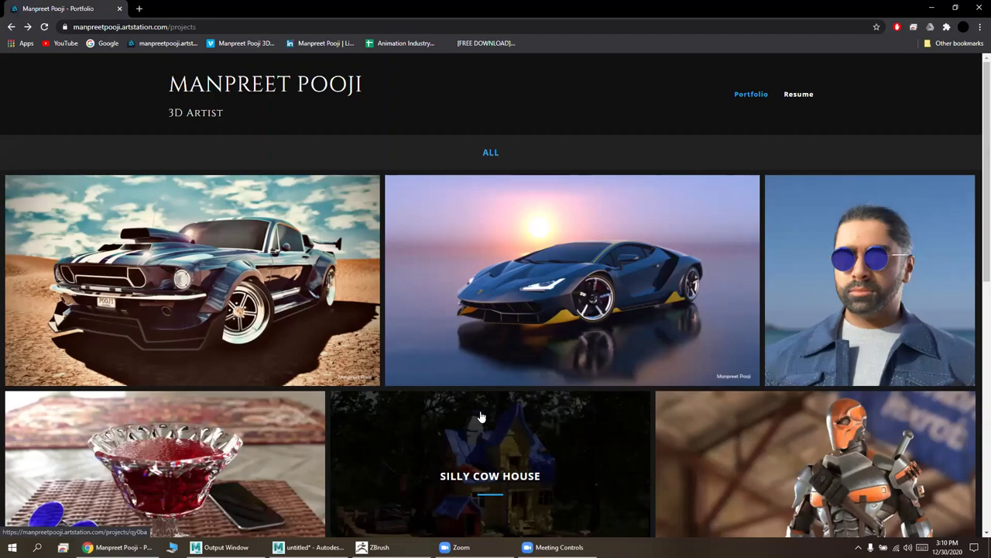
Browse the project thumbnails on the 3D artist's portfolio page.
scroll(469, 387, "down", 3)
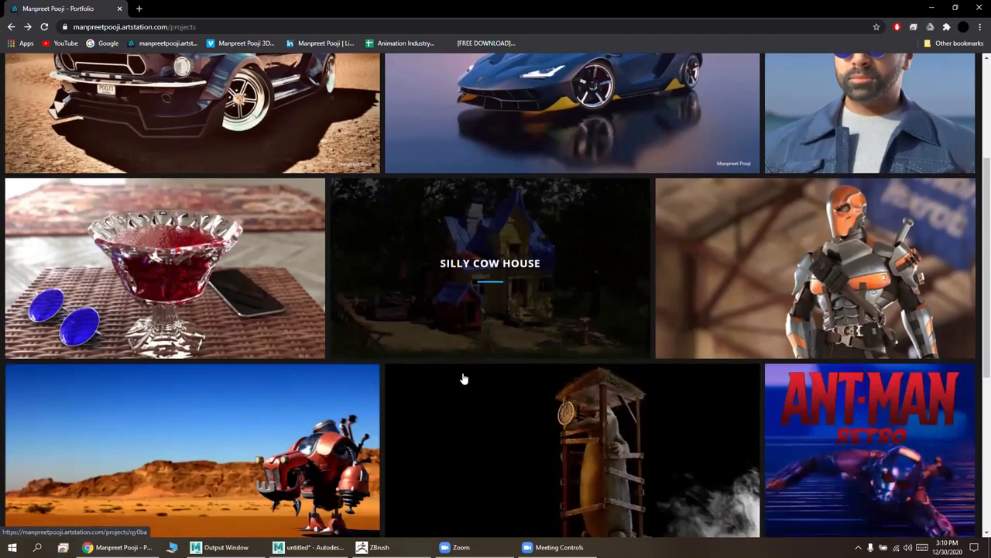
scroll(464, 378, "down", 3)
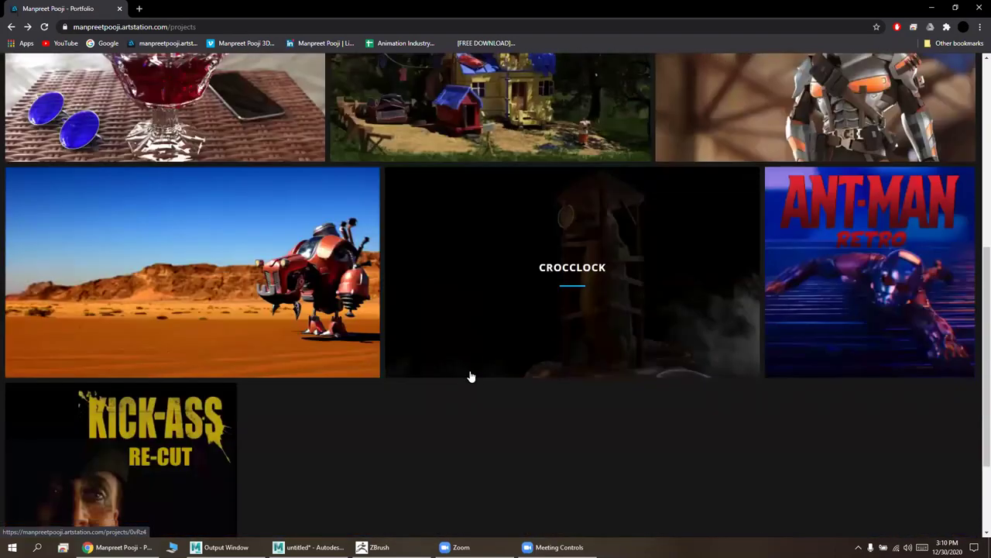
scroll(473, 375, "up", 3)
scroll(480, 374, "up", 2)
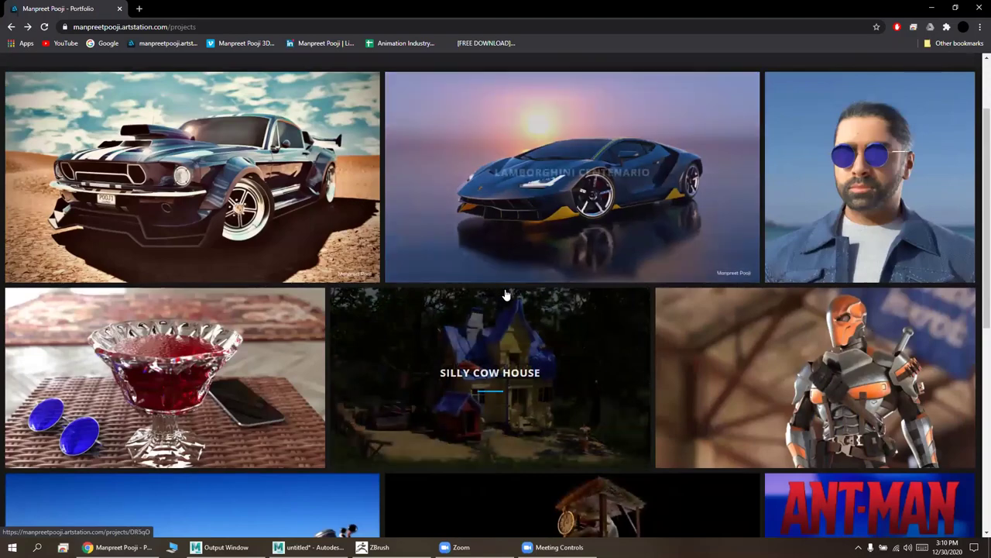
scroll(505, 295, "up", 2)
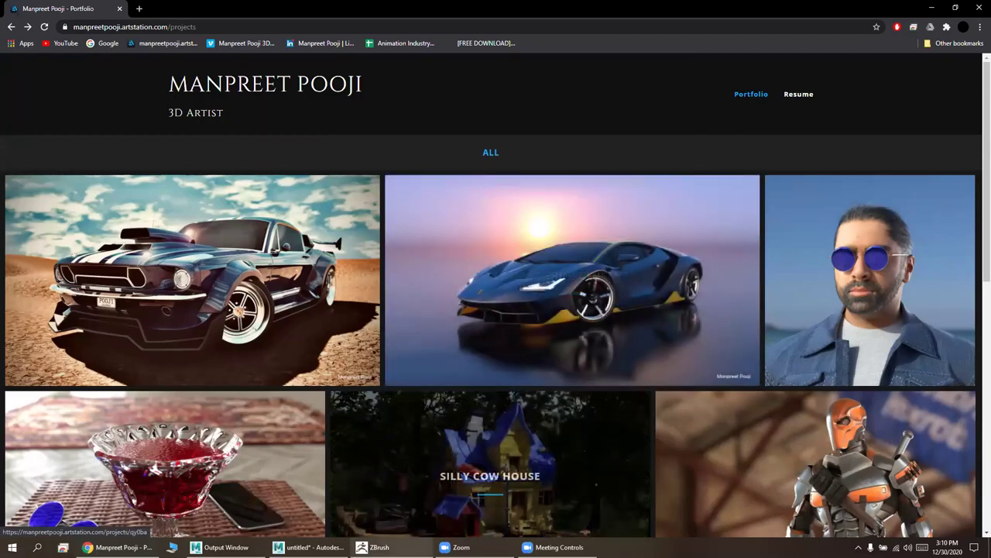
Switch to ZBrush and examine the Alpha, Brush, Color, Dynamics, Edit, File and Layer command groups.
left_click(363, 543)
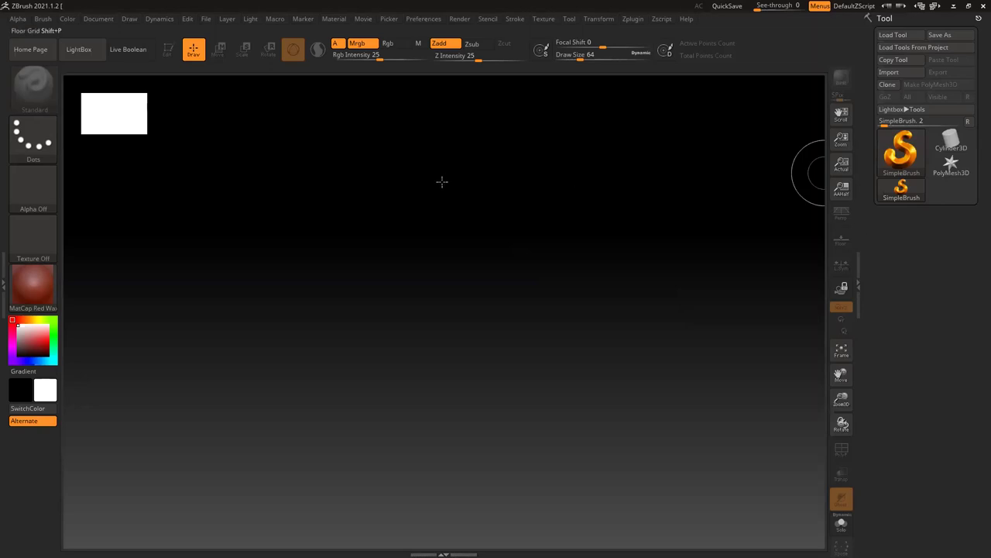
left_click(51, 22)
left_click(20, 24)
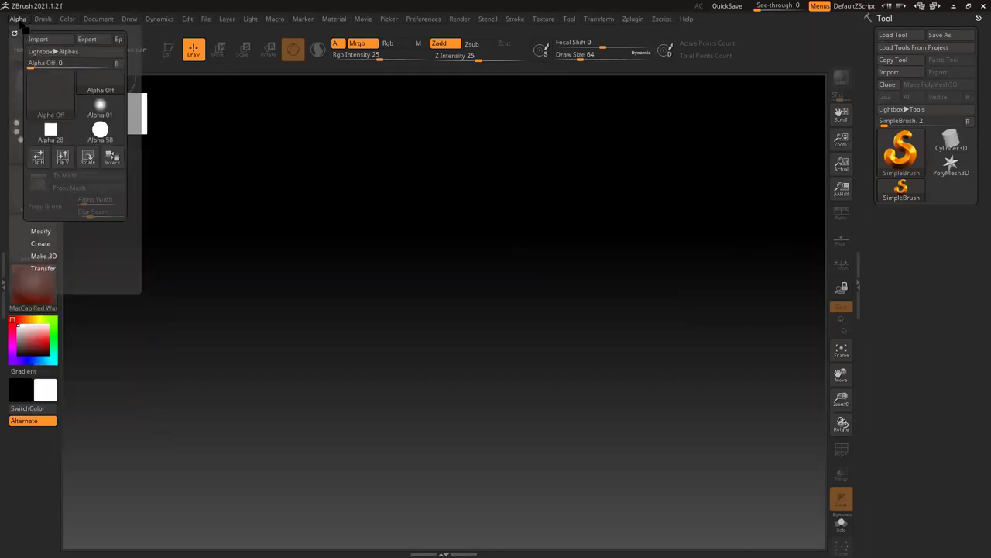
left_click(42, 19)
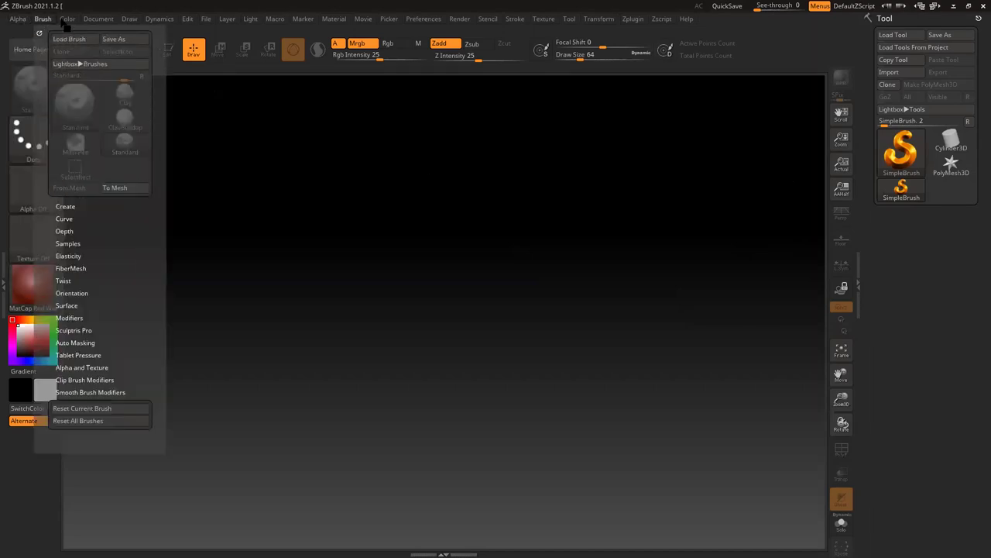
left_click(67, 19)
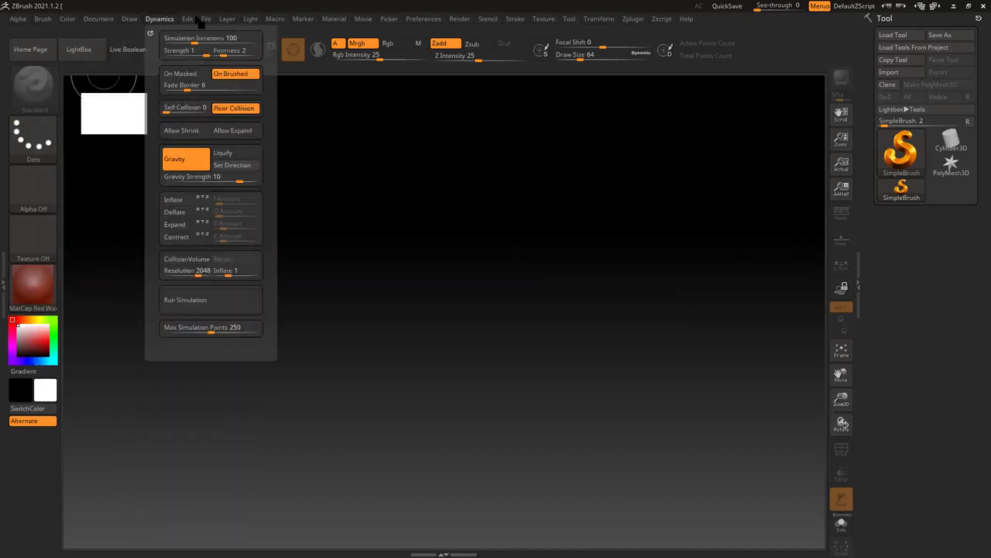
mouse_move(209, 19)
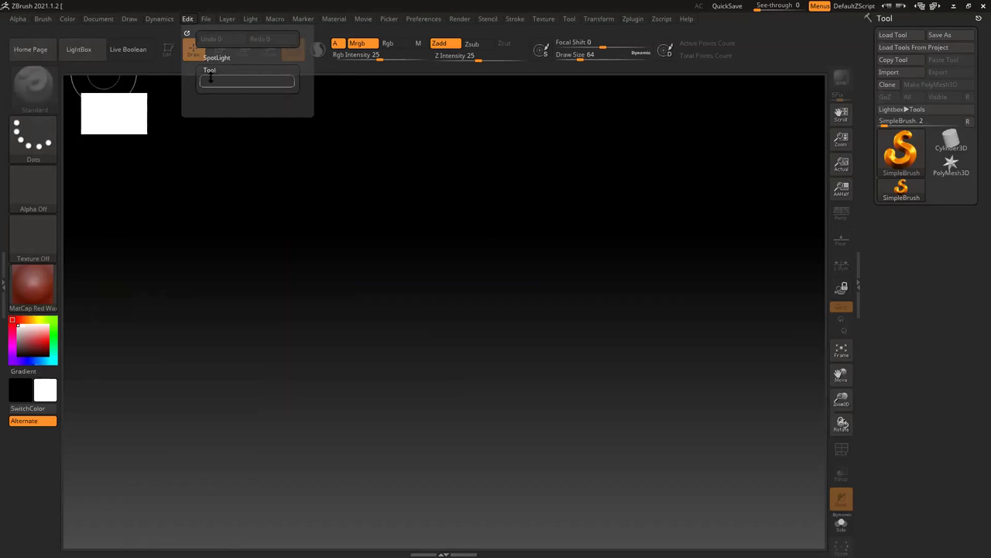
left_click(206, 20)
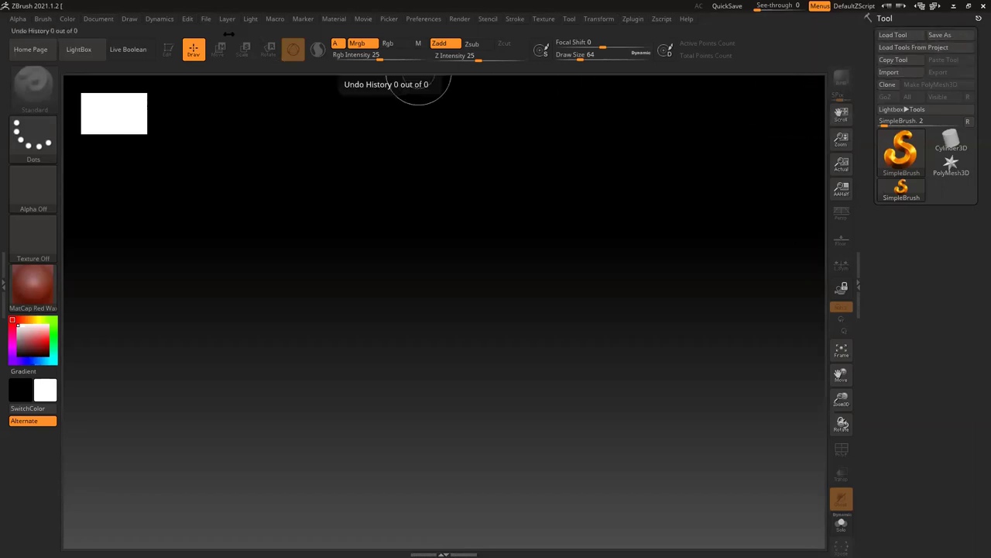
left_click(207, 19)
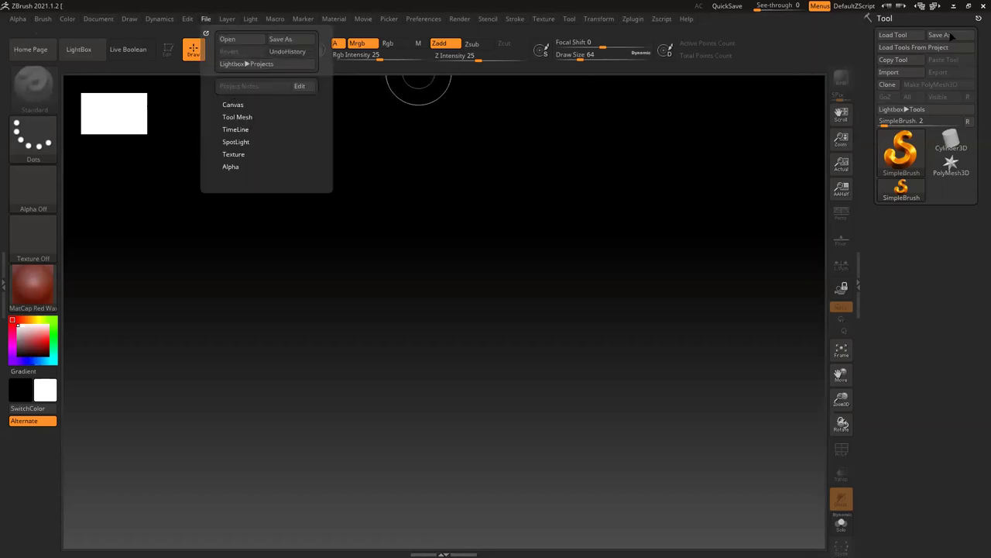
left_click(187, 20)
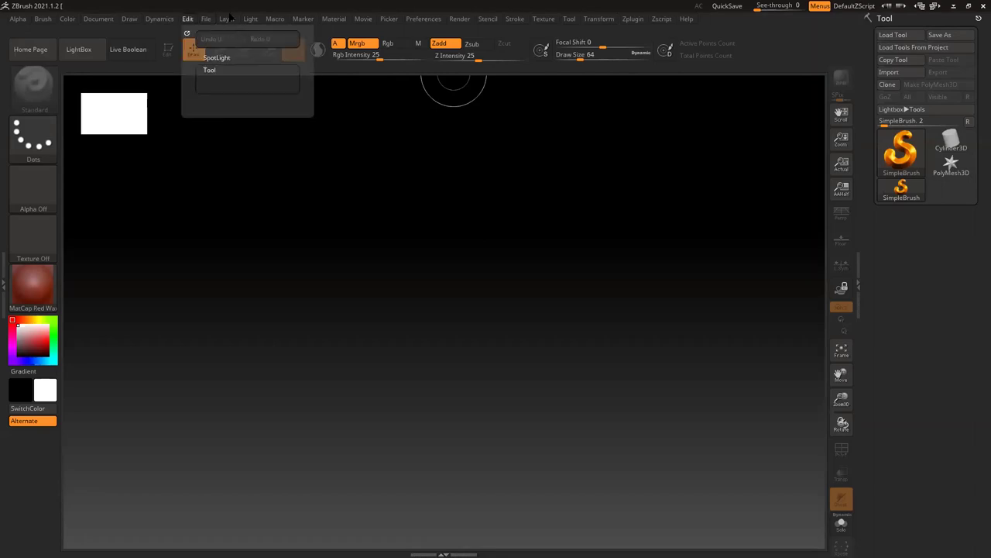
left_click(227, 19)
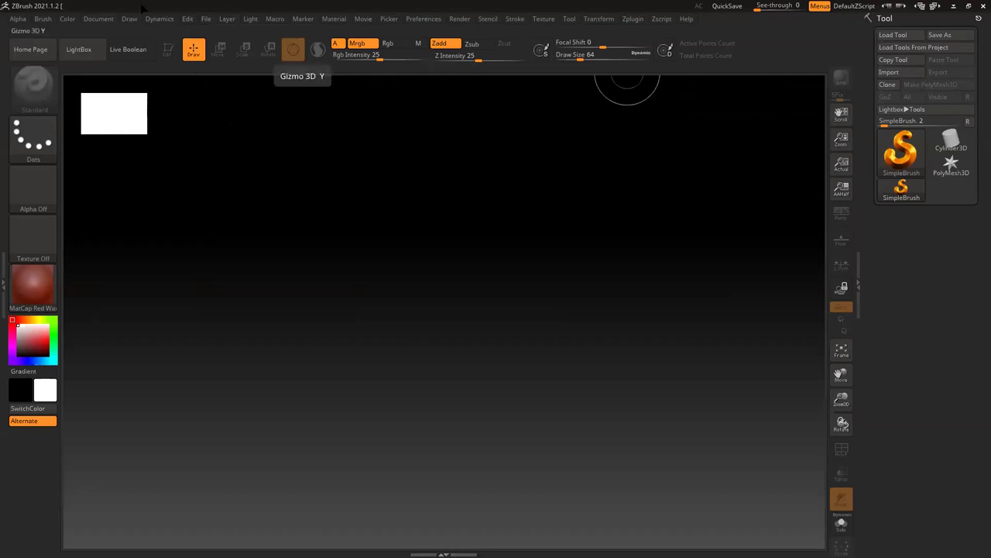
left_click(24, 19)
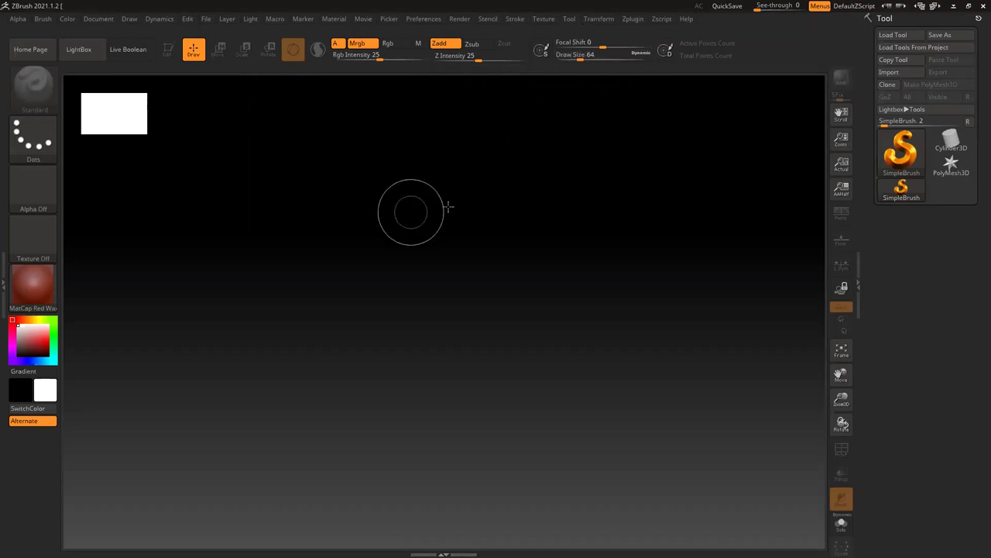
Set the brush's draw size to 59, try a focal shift of 98, and return the focal shift to 0.
mouse_move(579, 55)
left_mouse_down()
mouse_move(529, 210)
mouse_move(611, 133)
left_mouse_up()
mouse_move(592, 59)
left_mouse_down()
mouse_move(581, 60)
mouse_move(594, 46)
mouse_move(584, 47)
mouse_move(470, 159)
mouse_move(465, 195)
left_mouse_up()
left_click_drag(569, 42, 648, 40)
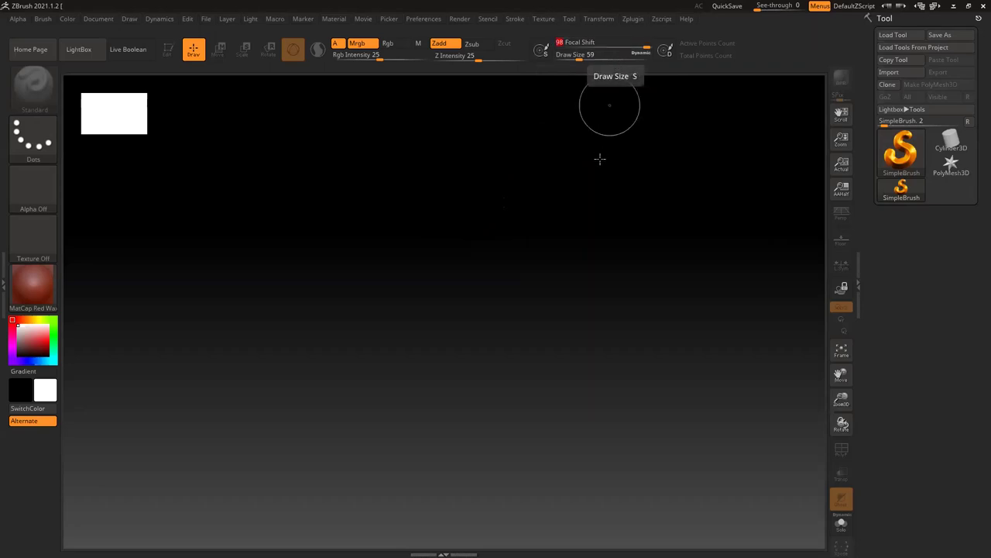
key("ctrl")
left_click_drag(612, 42, 607, 42)
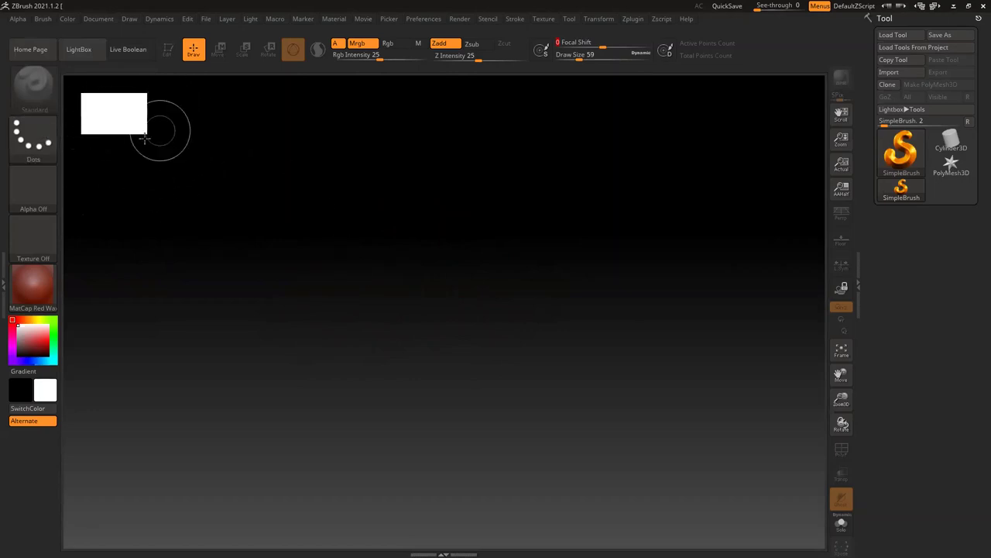
Open the DemoHeadFemale project from the LightBox project library.
left_click(80, 49)
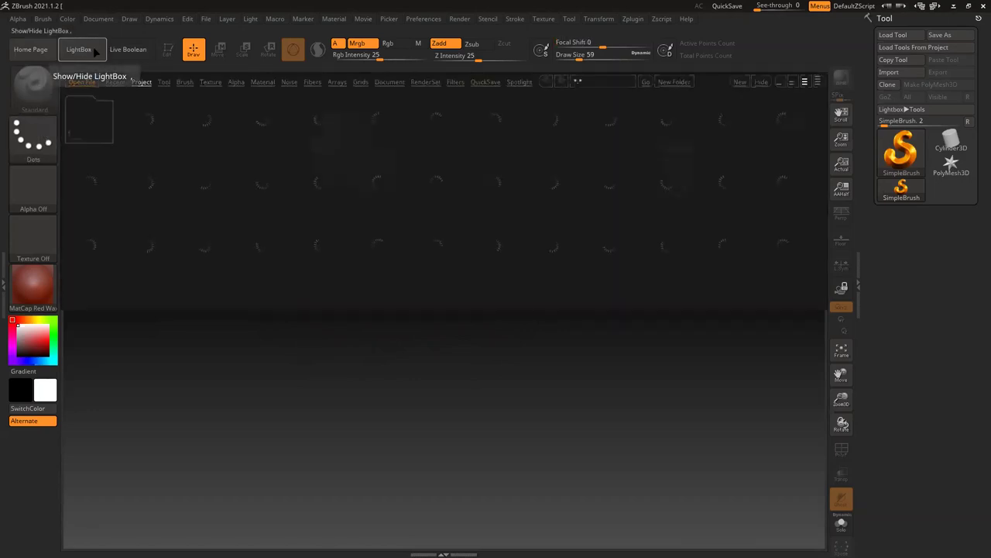
double_click(85, 56)
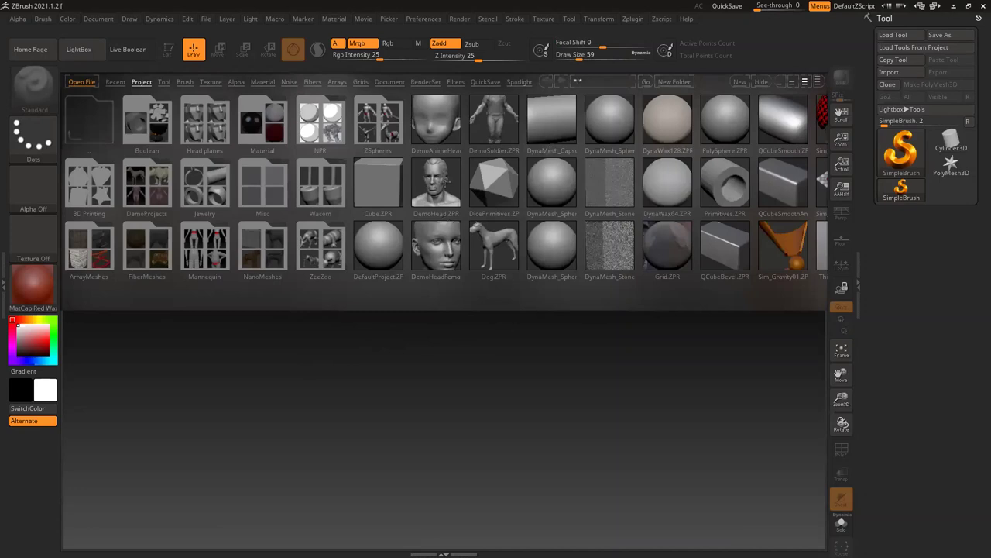
left_click(440, 254)
double_click(439, 254)
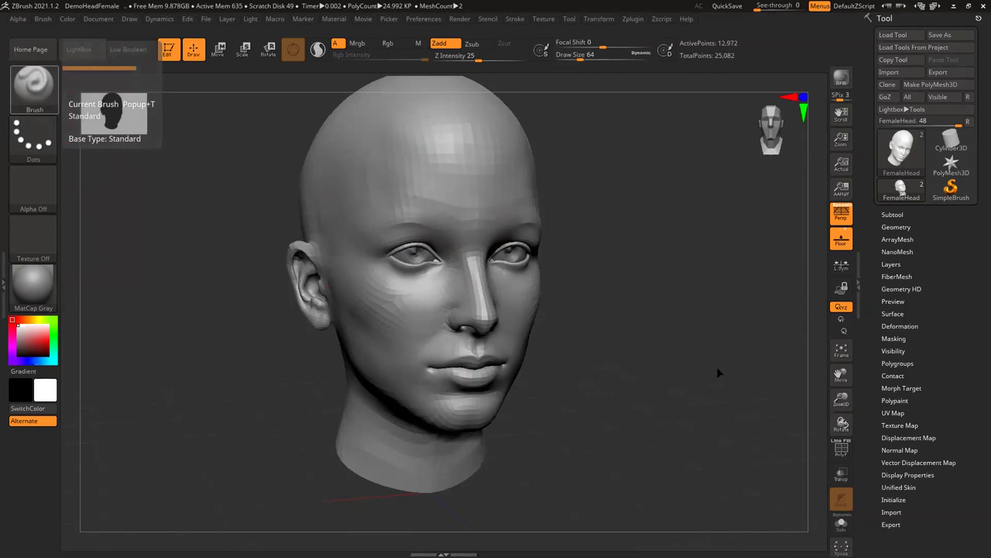
Try a Standard brush stroke across the female head's forehead and undo it.
key("b")
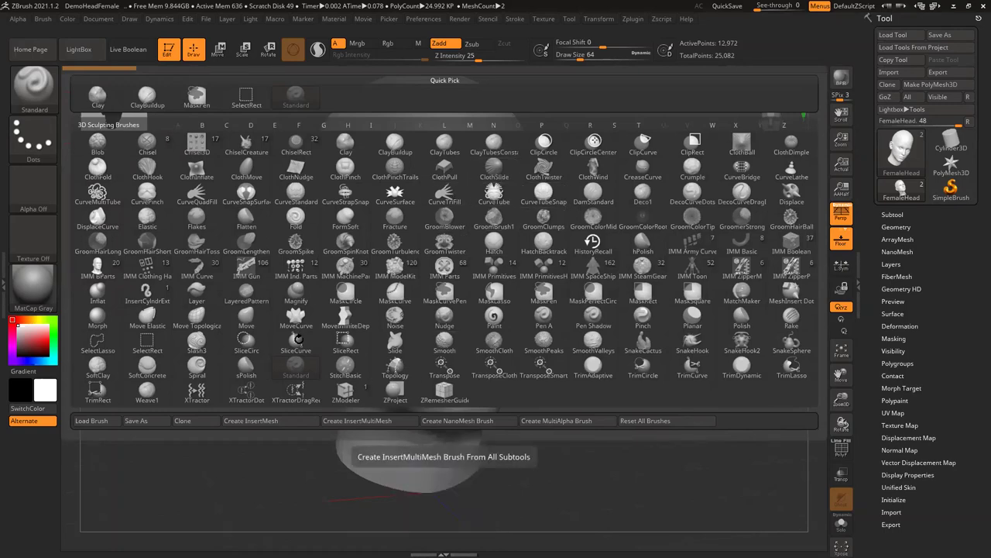
left_click(296, 359)
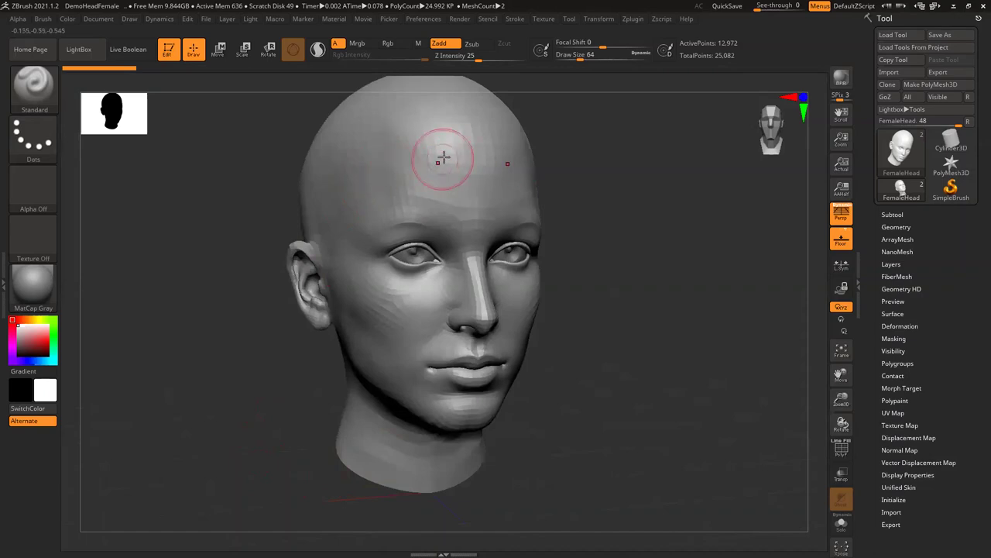
mouse_move(434, 157)
left_mouse_down()
mouse_move(450, 153)
mouse_move(406, 122)
mouse_move(391, 174)
mouse_move(361, 165)
mouse_move(355, 151)
mouse_move(360, 167)
mouse_move(375, 139)
mouse_move(341, 158)
mouse_move(331, 197)
mouse_move(349, 167)
left_mouse_up()
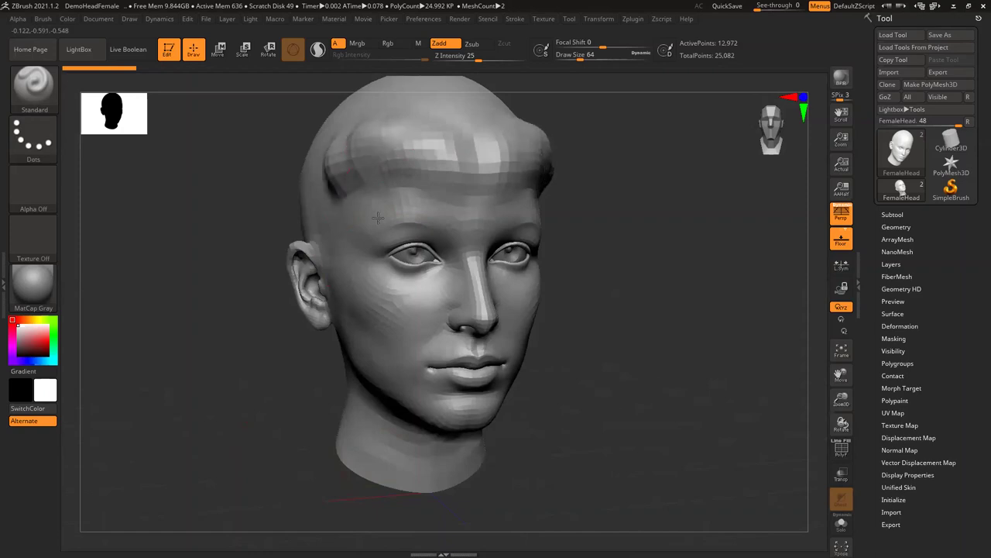
key("ctrl")
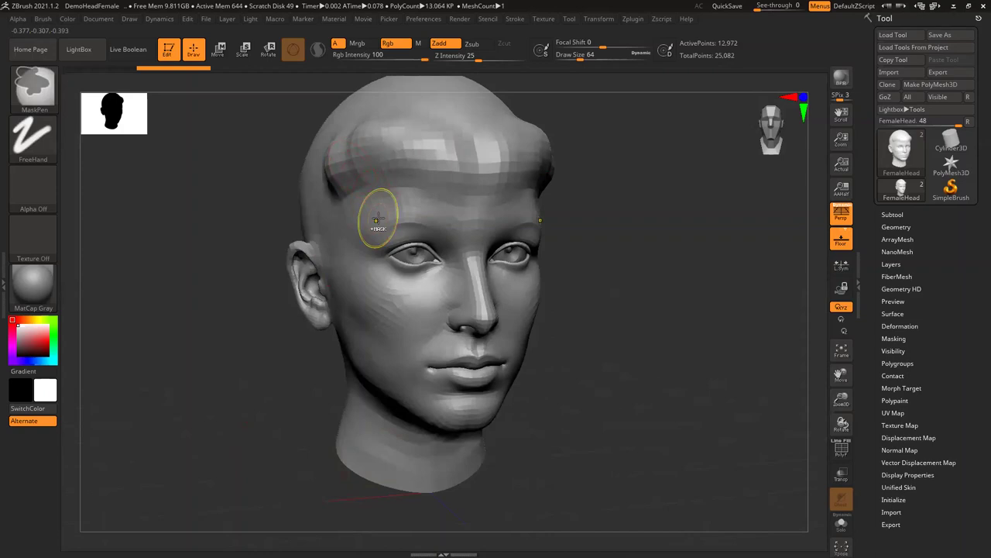
key("ctrl+z")
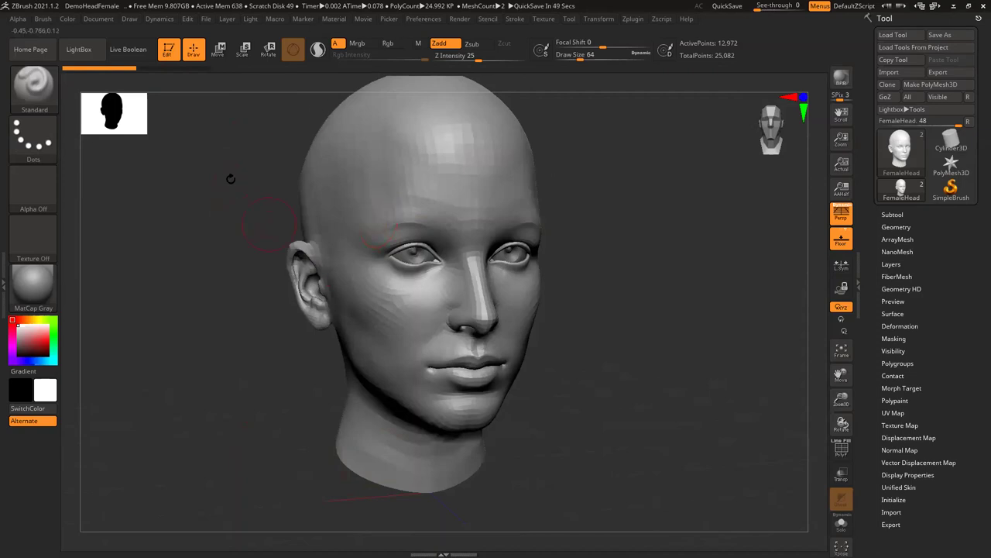
Sculpt mirrored raised strokes on both sides of the forehead with the Standard brush and undo them.
mouse_move(187, 219)
left_mouse_down()
mouse_move(204, 160)
mouse_move(197, 217)
left_mouse_up()
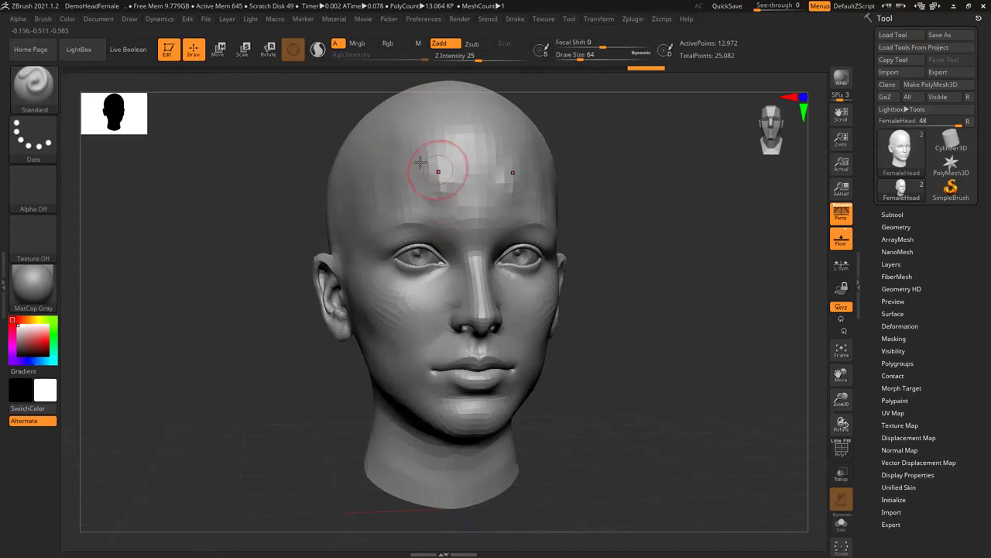
left_click_drag(426, 151, 389, 176)
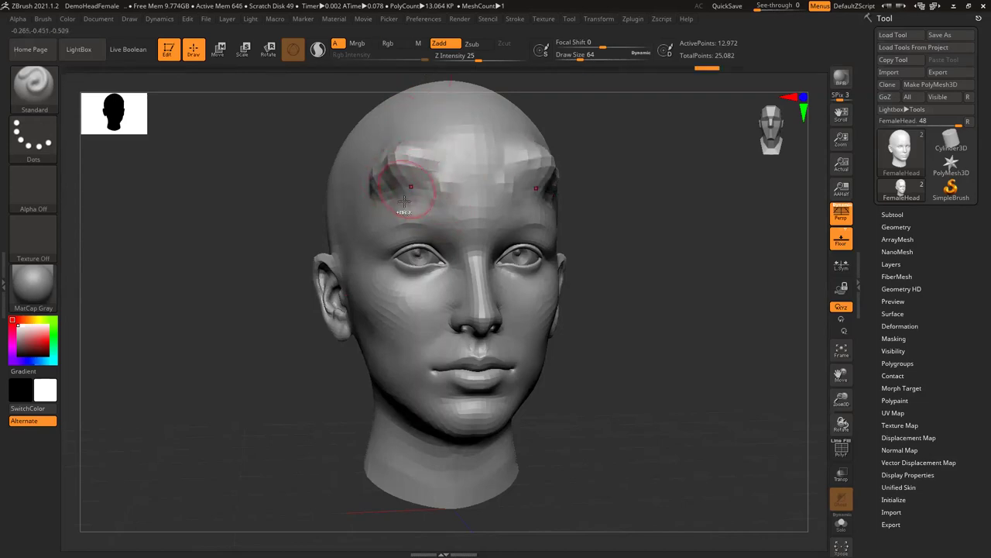
key("ctrl+z")
key("ctrl+z")
key("ctrl+z")
key("ctrl+z")
key("ctrl+z")
key("ctrl+z")
key("ctrl+z")
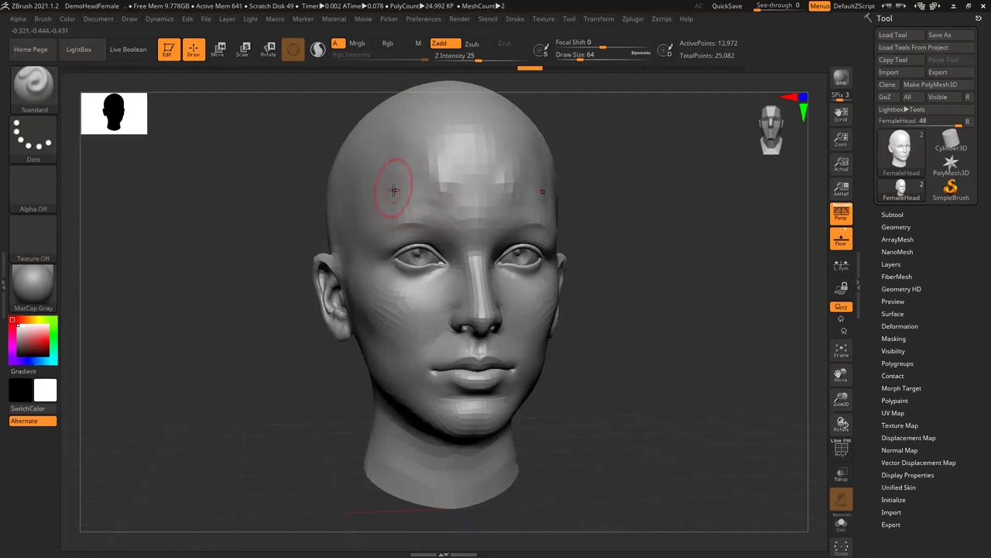
key("ctrl+z")
key("ctrl+z")
key("ctrl+z")
key("ctrl+z")
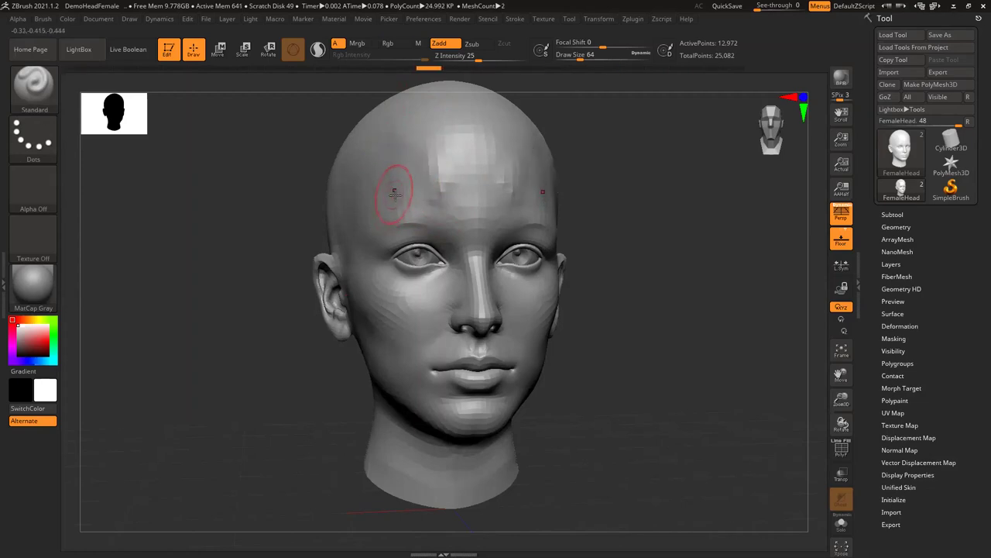
key("ctrl+z")
key("ctrl+z")
key("ctrl+z")
key("ctrl+z")
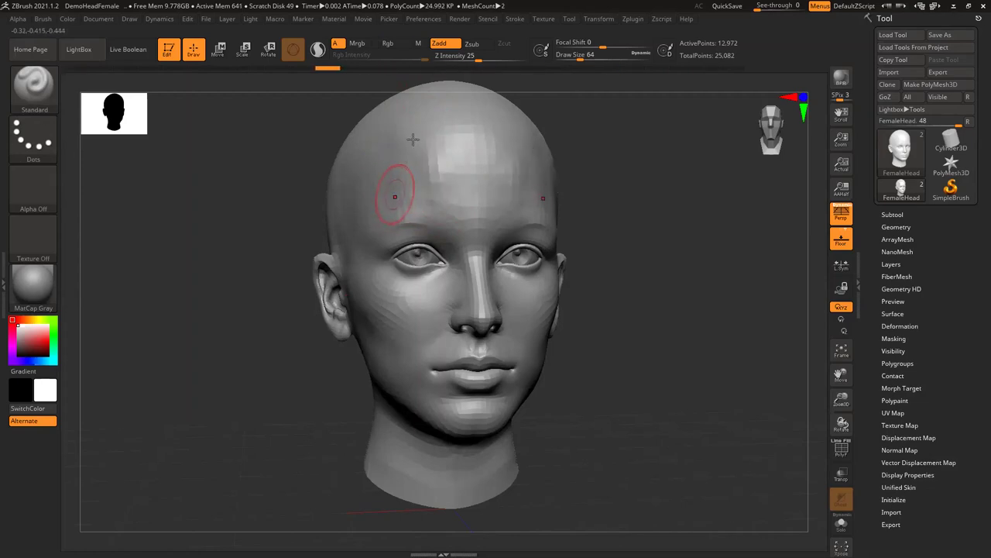
Redo undone forehead strokes and sculpt a mirrored stroke from the forehead down to the brow.
key("ctrl+shift+z")
key("ctrl+shift+z")
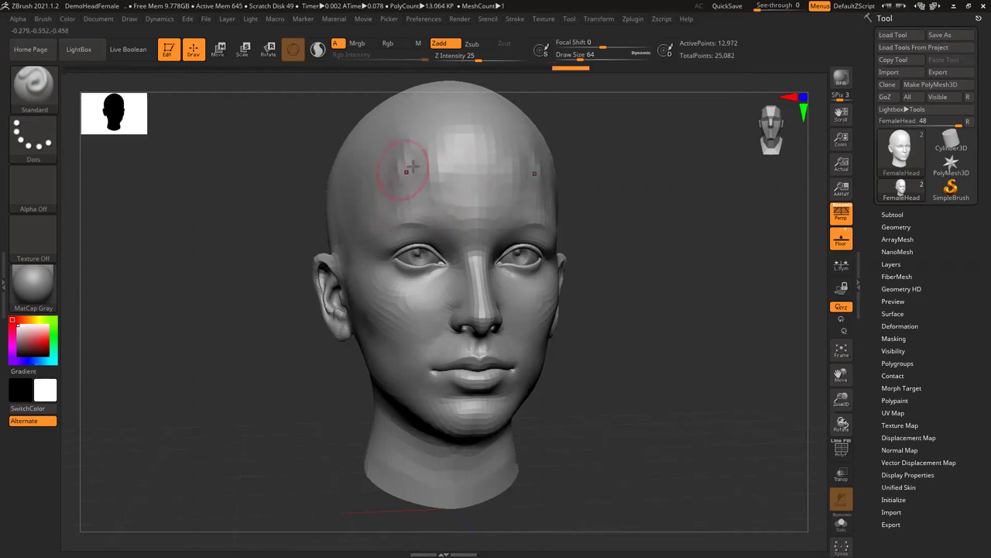
mouse_move(409, 196)
left_mouse_down()
mouse_move(429, 193)
mouse_move(437, 208)
mouse_move(448, 198)
mouse_move(460, 226)
left_mouse_up()
key("ctrl+z")
key("ctrl+shift+z")
key("ctrl+shift+z")
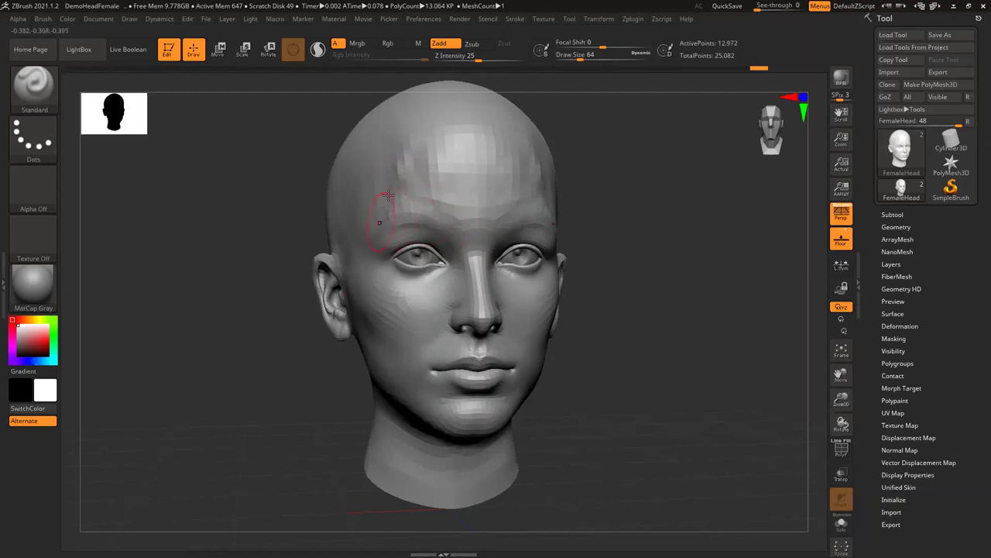
Sculpt further short mirrored strokes between the upper forehead and brow, and undo the last three changes.
key("ctrl+z")
mouse_move(421, 147)
left_mouse_down()
mouse_move(410, 206)
mouse_move(452, 214)
left_mouse_up()
left_click_drag(408, 181, 401, 194)
key("ctrl+z")
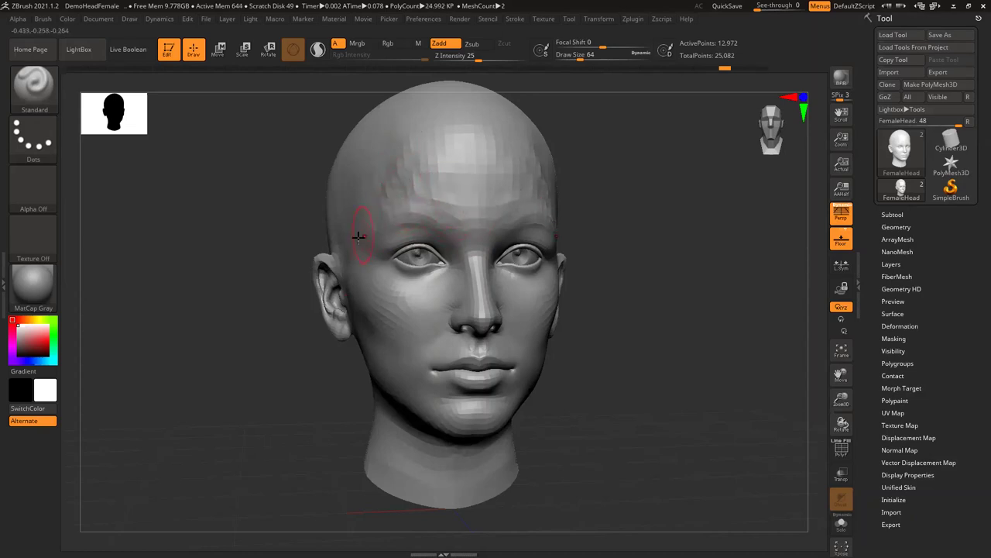
key("ctrl+z")
key("ctrl+z")
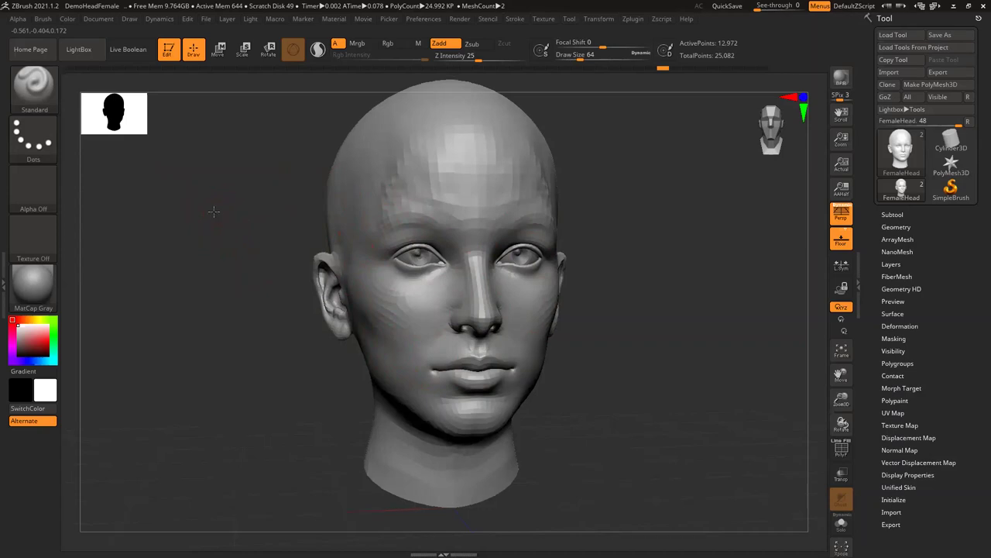
Rotate the view to face the female head from the front and pan the head across the canvas.
mouse_move(219, 211)
left_mouse_down()
mouse_move(264, 208)
mouse_move(312, 321)
mouse_move(281, 147)
mouse_move(369, 161)
mouse_move(350, 241)
mouse_move(577, 244)
mouse_move(599, 328)
mouse_move(338, 218)
mouse_move(329, 260)
mouse_move(274, 263)
mouse_move(218, 305)
mouse_move(230, 301)
mouse_move(214, 239)
mouse_move(241, 268)
mouse_move(213, 263)
mouse_move(232, 248)
left_mouse_up()
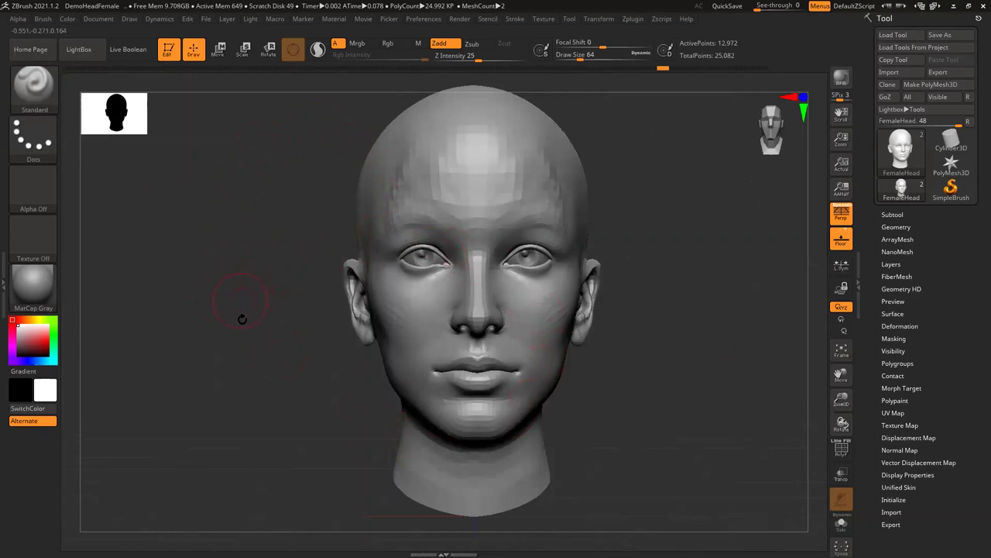
mouse_move(251, 241)
left_mouse_down()
mouse_move(160, 224)
mouse_move(380, 303)
mouse_move(301, 288)
left_mouse_up()
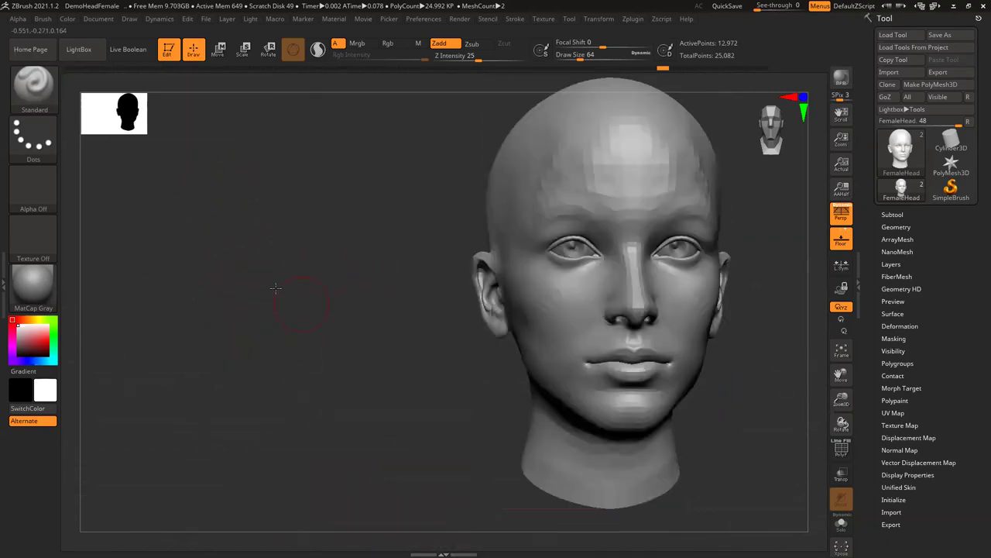
Pan and orbit the view around the female head, and snap it to a straight view of the back.
left_click_drag(386, 266, 309, 265, "alt")
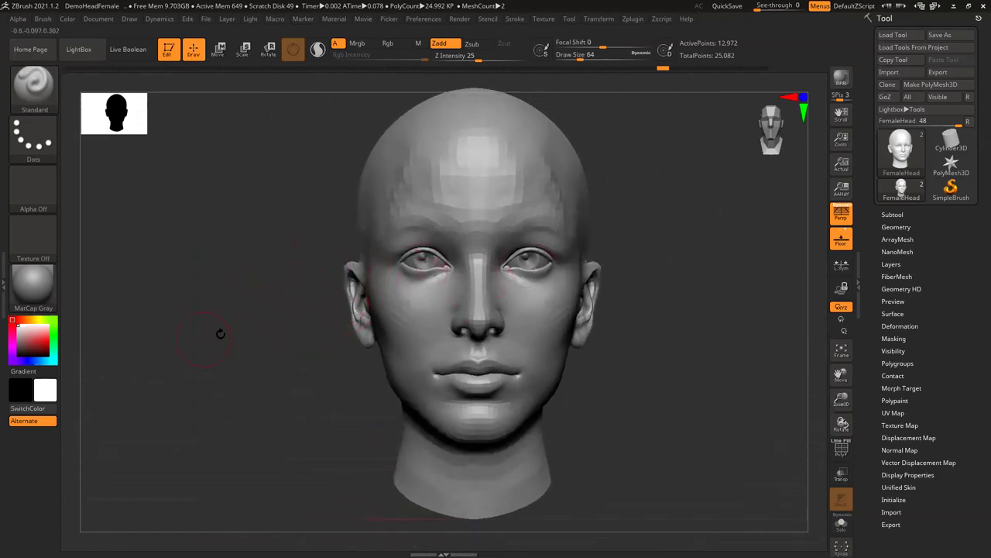
left_click_drag(258, 318, 234, 244)
left_click_drag(201, 279, 278, 257)
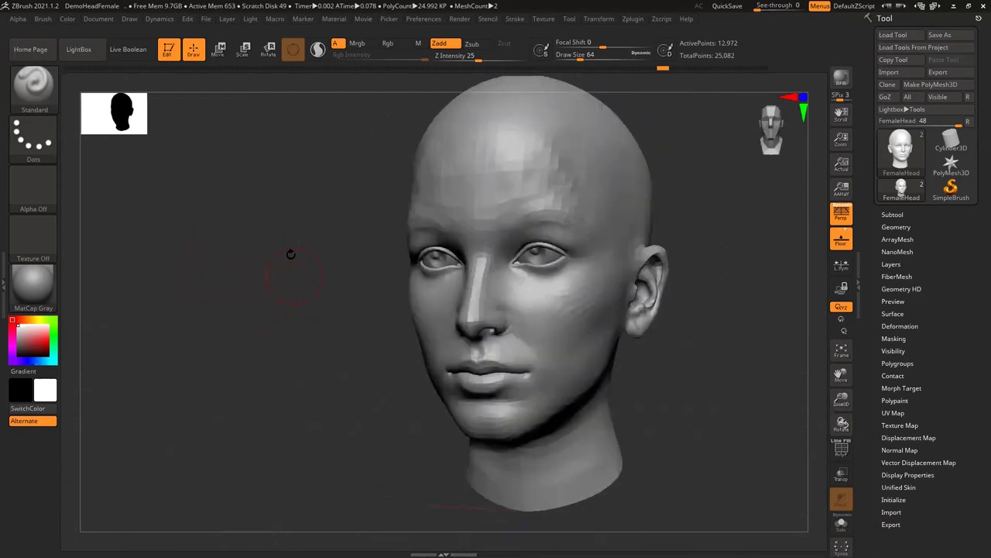
left_click_drag(226, 312, 291, 196)
left_click_drag(257, 299, 504, 339)
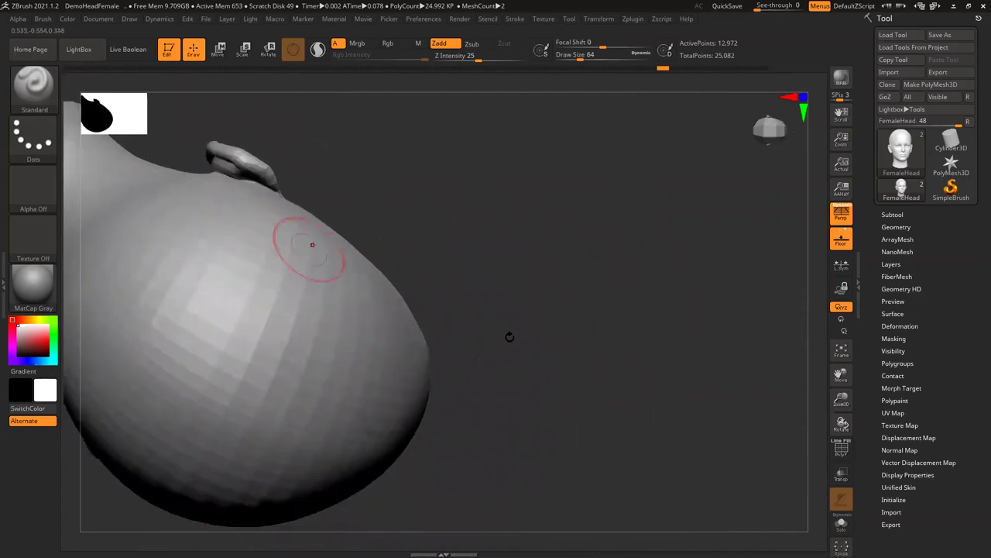
left_click_drag(749, 249, 244, 354)
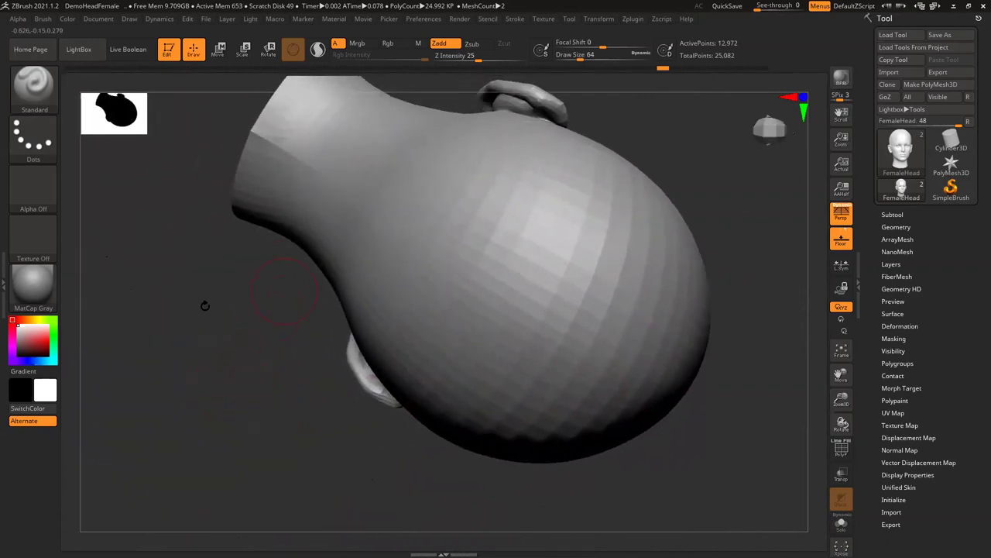
left_click_drag(204, 314, 223, 336)
key("shift")
mouse_move(219, 215)
left_mouse_down("shift")
mouse_move(217, 328)
mouse_move(98, 300)
left_mouse_up("shift")
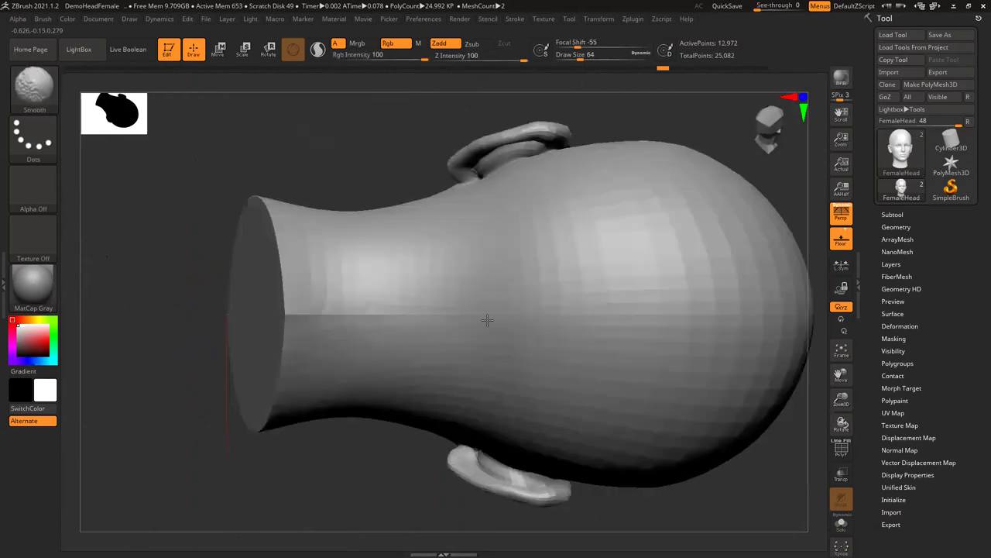
Turn the tilted head through side and front angles, and bring it back to an upright, centred front view.
key("ctrl+z")
key("ctrl+shift+z")
key("ctrl+z")
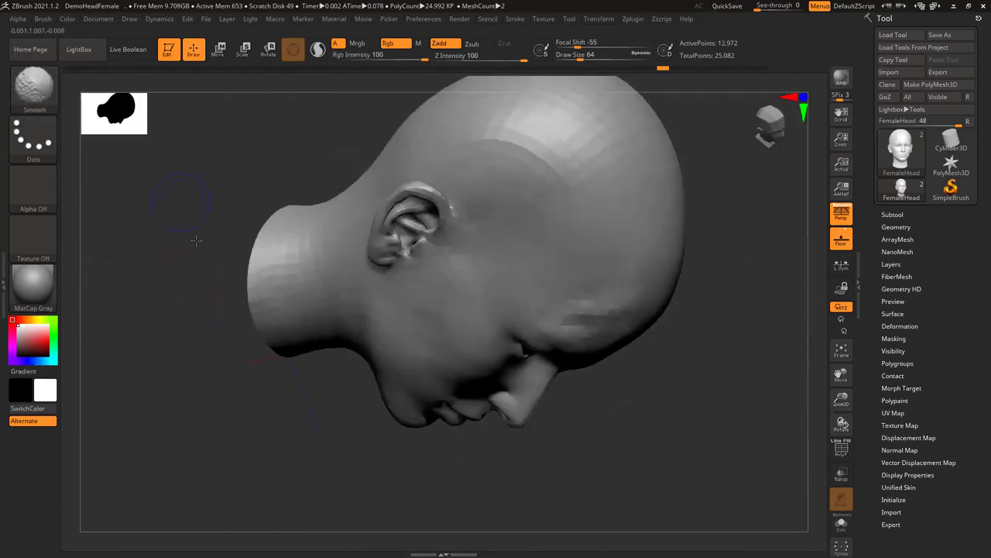
left_click_drag(196, 241, 255, 336, "shift")
left_click_drag(224, 251, 234, 231)
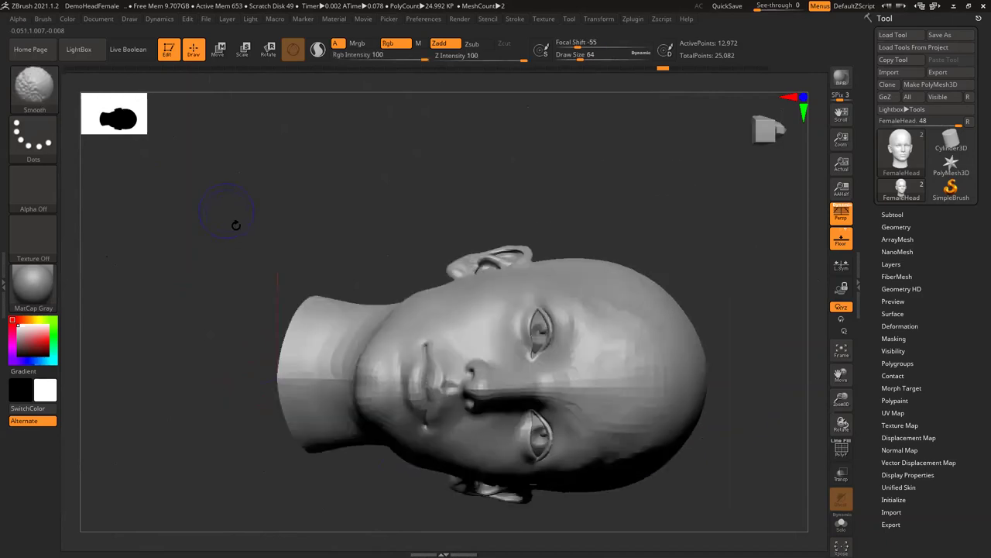
mouse_move(369, 122)
left_mouse_down("alt")
mouse_move(380, 313)
mouse_move(348, 289)
mouse_move(331, 323)
left_mouse_up("alt")
key("ctrl+z")
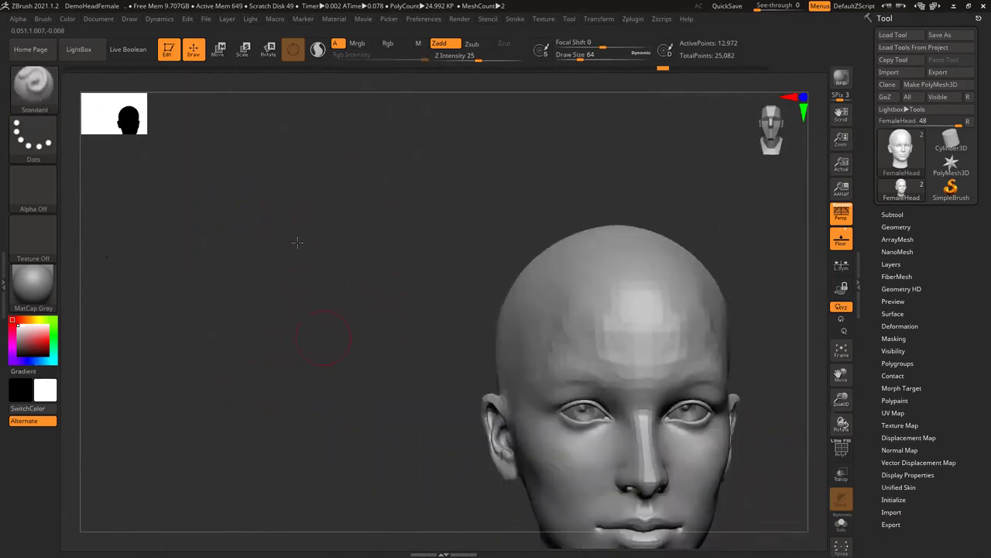
key("ctrl+z")
key("ctrl+z")
key("ctrl+z")
key("ctrl+z")
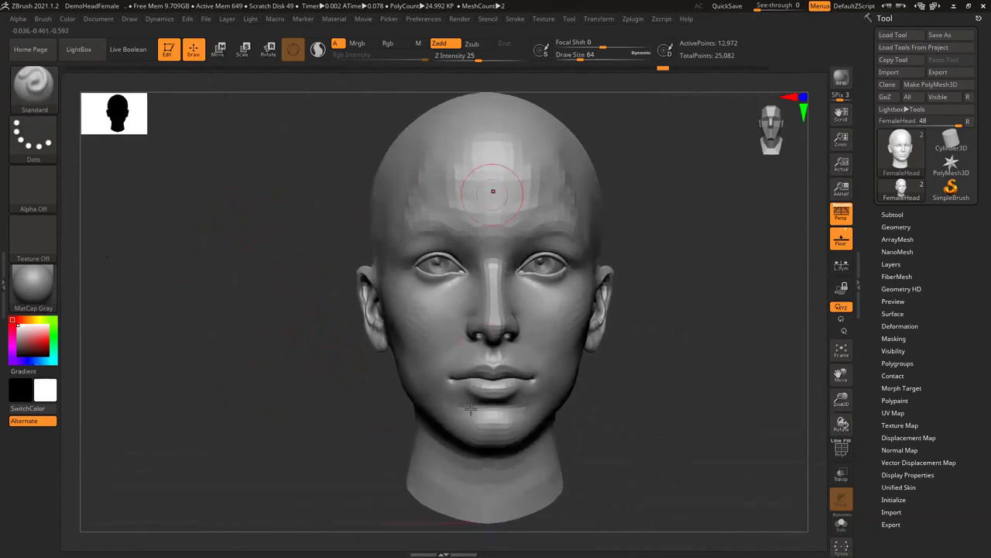
Use the camera-orientation head to turn the model to a side profile and back to the front view.
left_click(782, 132)
left_click(767, 134)
left_click(761, 137)
left_click(781, 135)
mouse_move(789, 135)
left_mouse_down()
mouse_move(767, 132)
mouse_move(773, 156)
mouse_move(760, 121)
mouse_move(774, 133)
mouse_move(768, 139)
left_mouse_up()
key("ctrl+z")
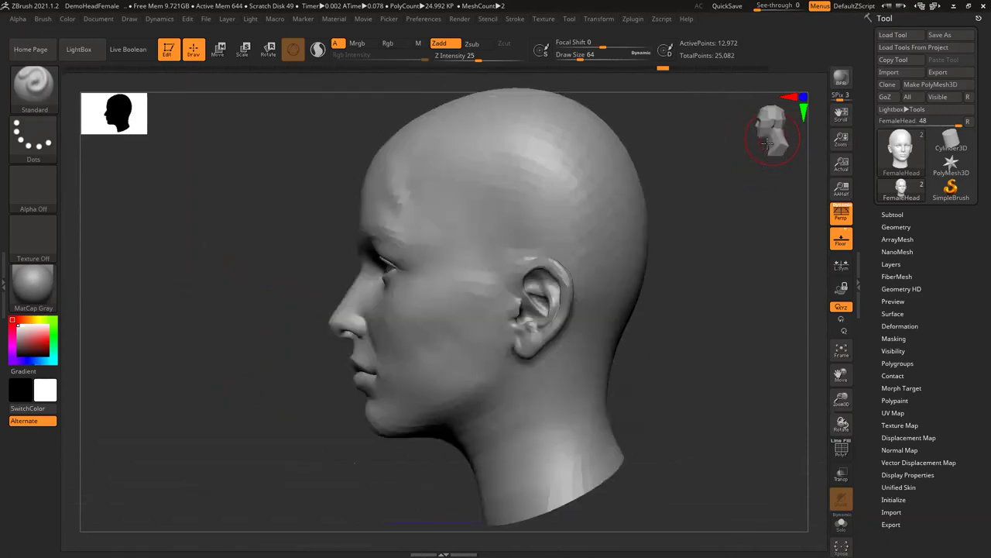
key("ctrl+z")
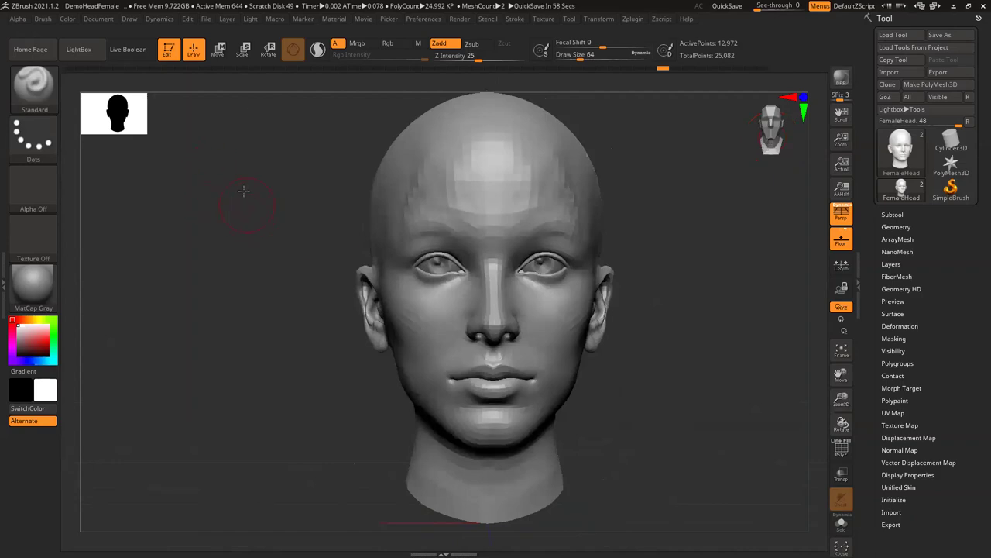
Sculpt mirrored raised strokes on both sides of the forehead with the Standard brush, working from several angles.
left_click_drag(234, 177, 447, 175)
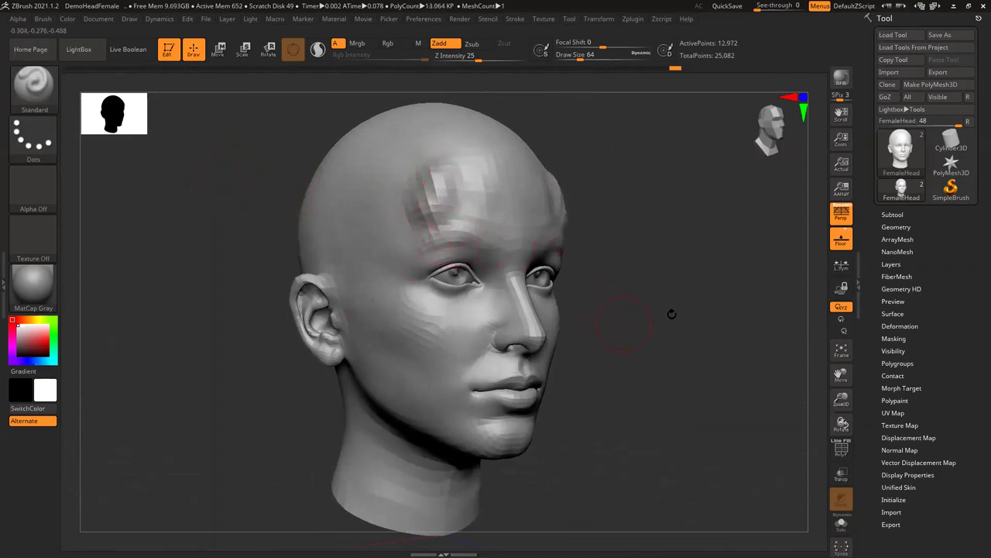
left_click_drag(663, 343, 682, 337)
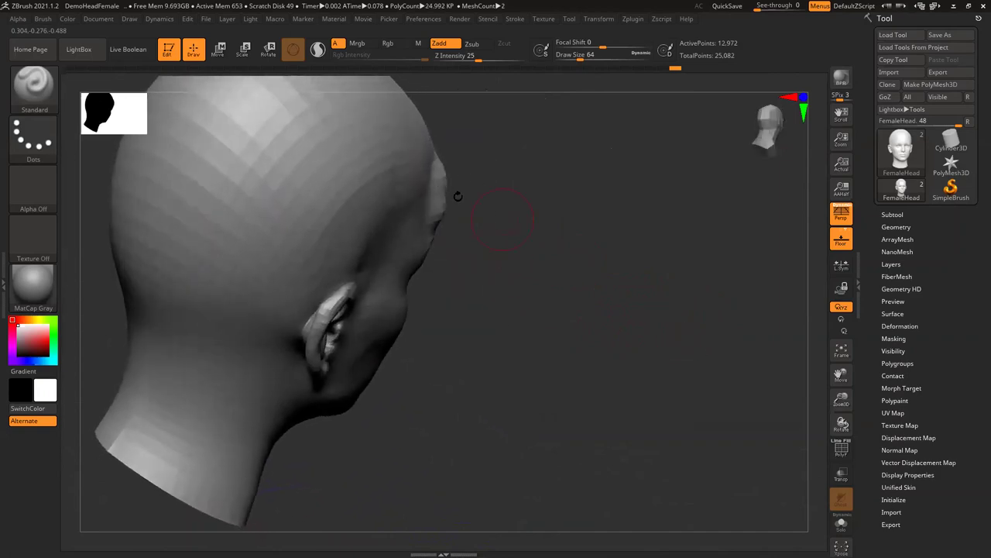
left_click_drag(478, 251, 449, 232)
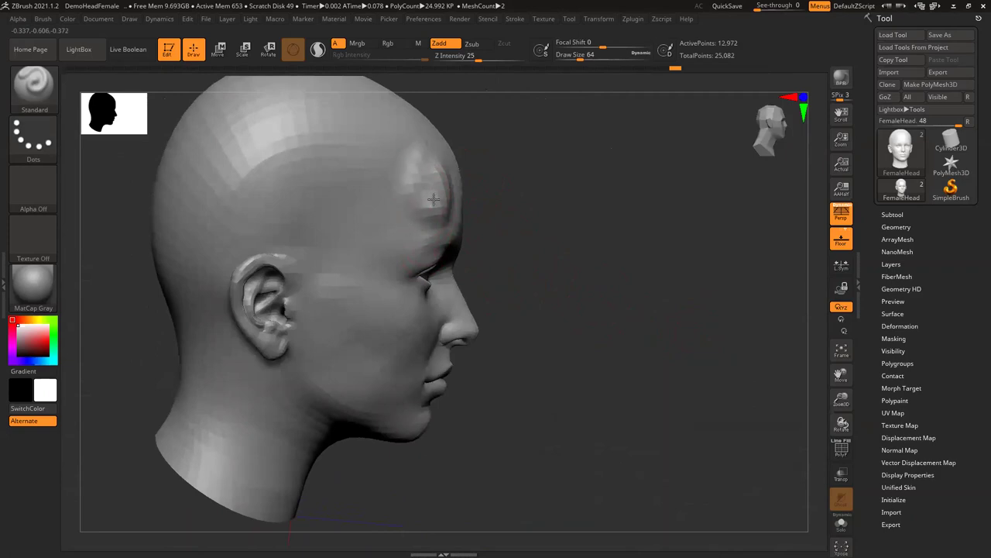
left_click_drag(589, 336, 619, 305)
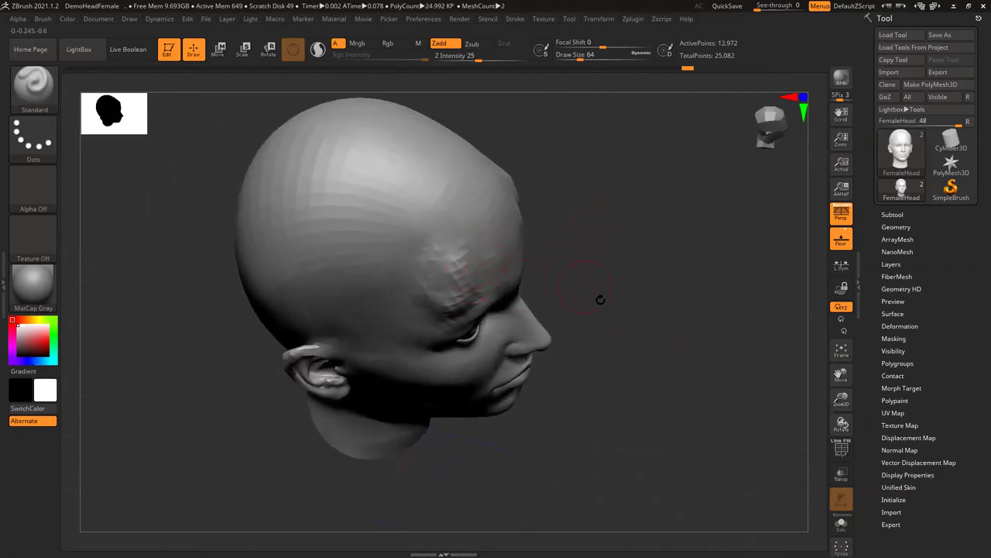
left_click_drag(621, 305, 625, 357)
mouse_move(666, 274)
left_mouse_down()
mouse_move(670, 353)
mouse_move(656, 361)
mouse_move(650, 337)
mouse_move(233, 276)
mouse_move(232, 301)
mouse_move(239, 206)
mouse_move(243, 220)
mouse_move(252, 188)
mouse_move(313, 155)
mouse_move(339, 199)
mouse_move(516, 193)
mouse_move(451, 286)
mouse_move(414, 264)
mouse_move(553, 226)
left_mouse_up()
left_click_drag(612, 253, 627, 311)
mouse_move(617, 355)
left_mouse_down()
mouse_move(630, 385)
mouse_move(635, 287)
mouse_move(395, 227)
mouse_move(387, 289)
left_mouse_up()
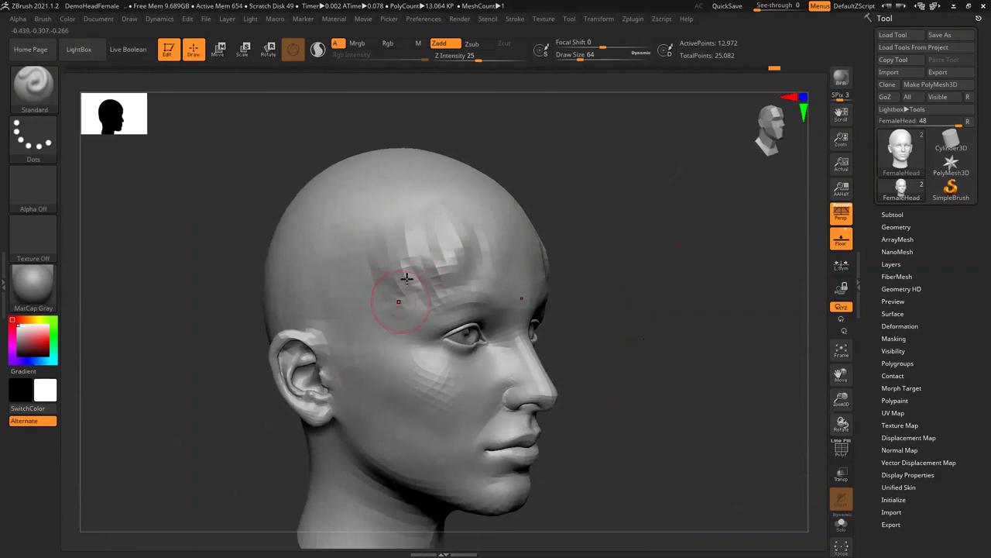
Sculpt mirrored vertical strokes over the temples and across the forehead, undoing the deep stroke along the temple.
mouse_move(407, 278)
left_mouse_down()
mouse_move(403, 316)
mouse_move(385, 200)
left_mouse_up()
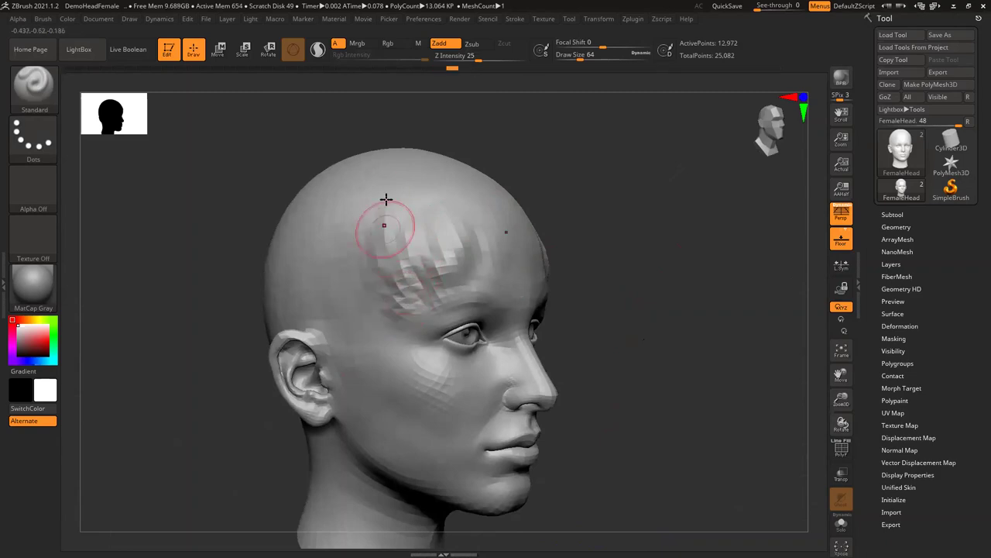
mouse_move(397, 243)
left_mouse_down()
mouse_move(390, 201)
mouse_move(414, 190)
mouse_move(410, 240)
mouse_move(398, 194)
mouse_move(372, 270)
mouse_move(378, 225)
mouse_move(385, 285)
left_mouse_up()
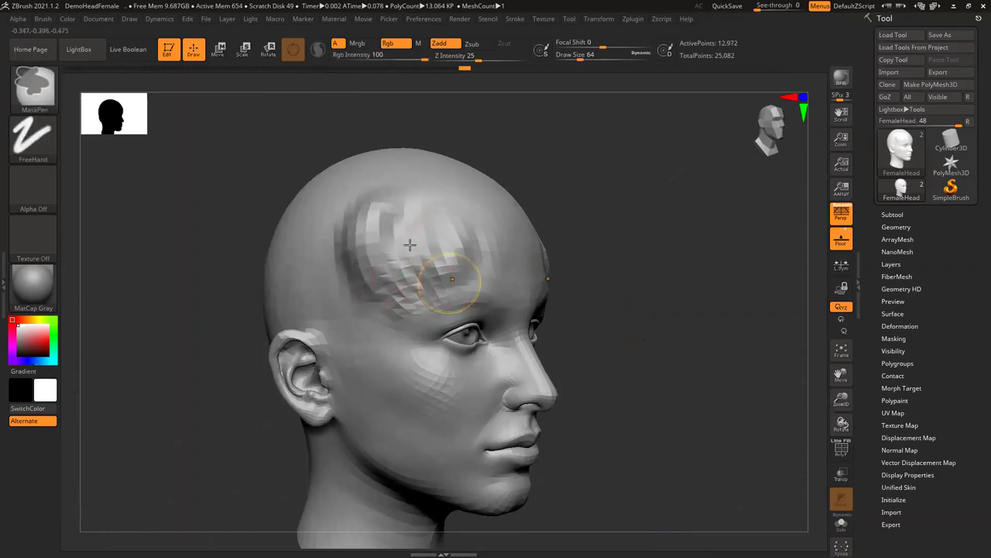
left_click_drag(416, 233, 380, 206, "shift")
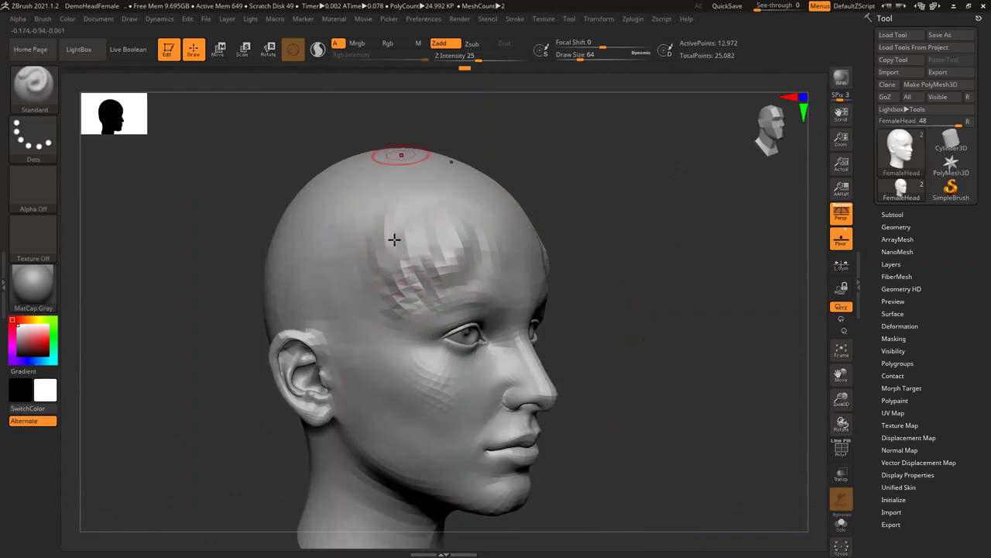
mouse_move(432, 219)
left_mouse_down()
mouse_move(485, 255)
mouse_move(474, 282)
left_mouse_up()
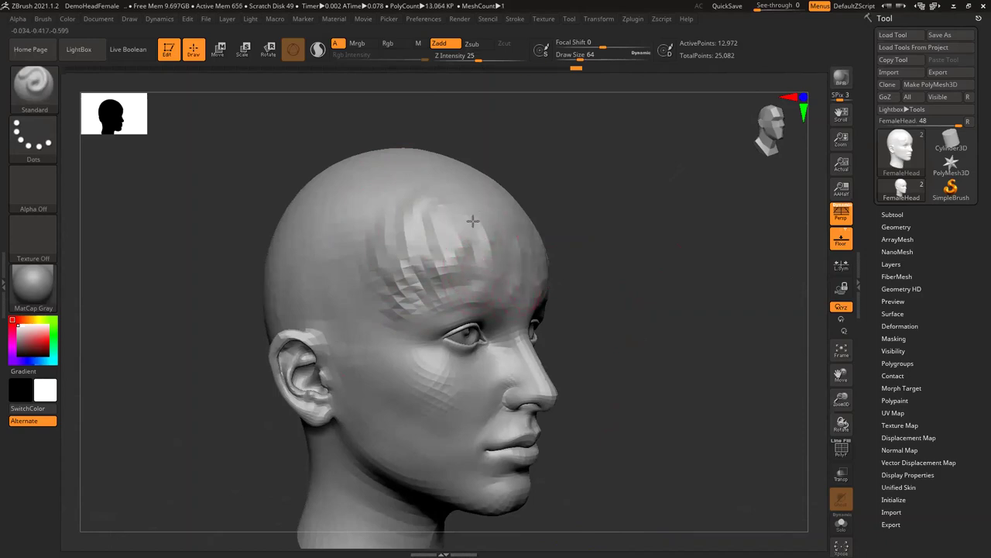
mouse_move(428, 225)
left_mouse_down()
mouse_move(447, 237)
mouse_move(439, 241)
left_mouse_up()
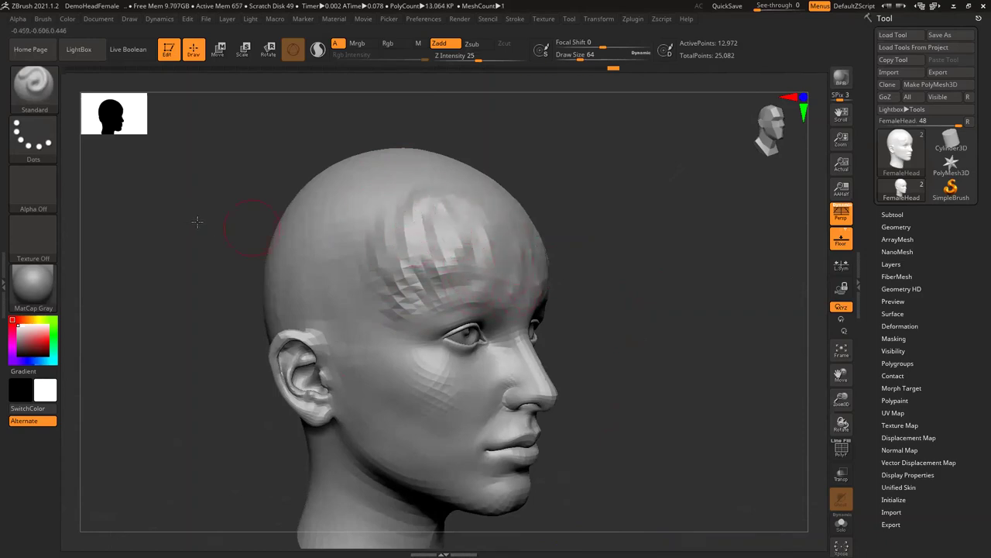
Sculpt mirrored arched ridges and hollows between the temples and brow from a three-quarter view.
left_click_drag(194, 222, 242, 208)
left_click_drag(354, 253, 383, 267)
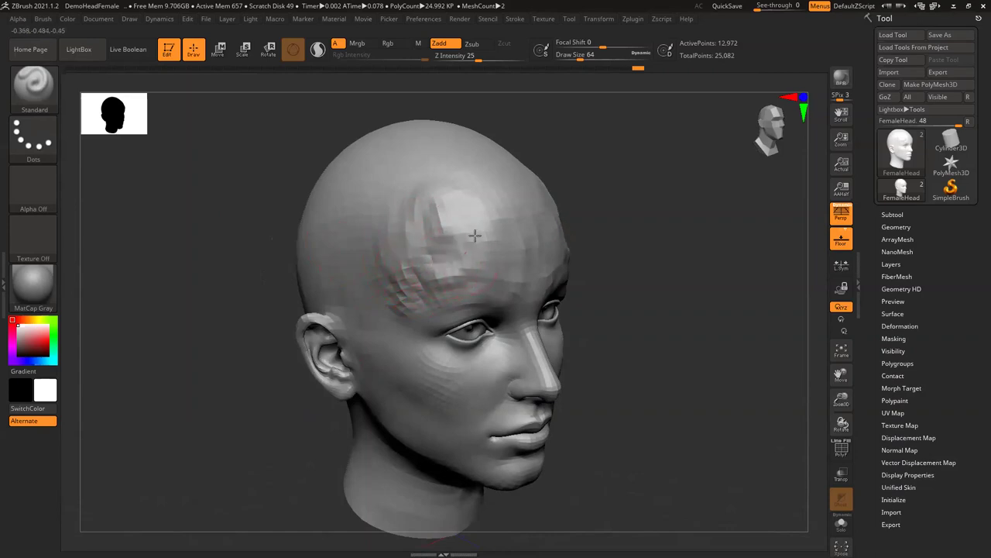
mouse_move(471, 260)
left_mouse_down()
mouse_move(469, 206)
mouse_move(443, 197)
mouse_move(452, 195)
mouse_move(424, 250)
mouse_move(430, 216)
mouse_move(488, 255)
mouse_move(476, 258)
mouse_move(485, 256)
mouse_move(476, 224)
mouse_move(392, 289)
mouse_move(424, 241)
mouse_move(456, 231)
left_mouse_up()
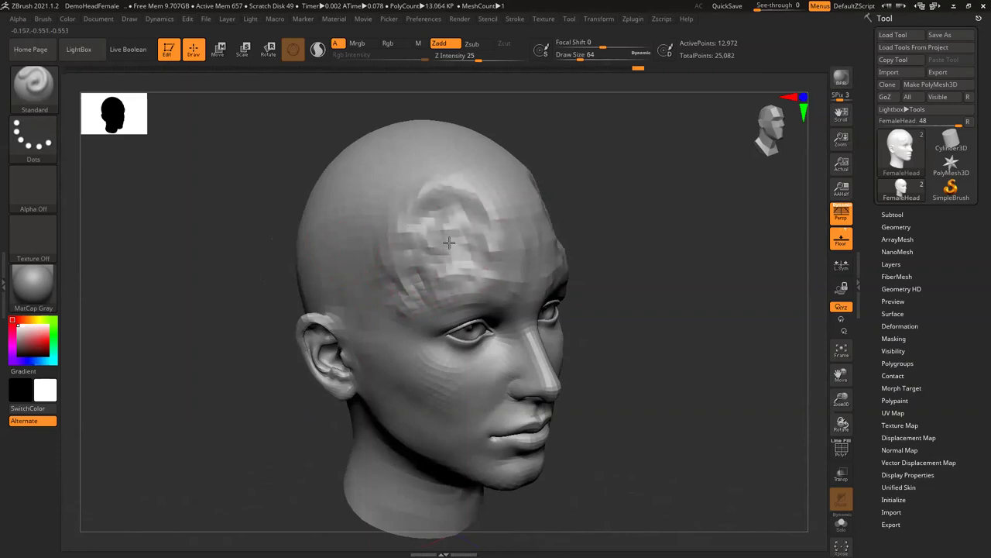
Add further rough mirrored strokes to the temple and forehead forms, checking them from higher and lower angles.
mouse_move(211, 178)
left_mouse_down()
mouse_move(236, 193)
mouse_move(204, 175)
mouse_move(224, 163)
mouse_move(206, 187)
mouse_move(236, 178)
left_mouse_up()
right_click_drag(412, 166, 461, 211)
left_click_drag(349, 207, 487, 210)
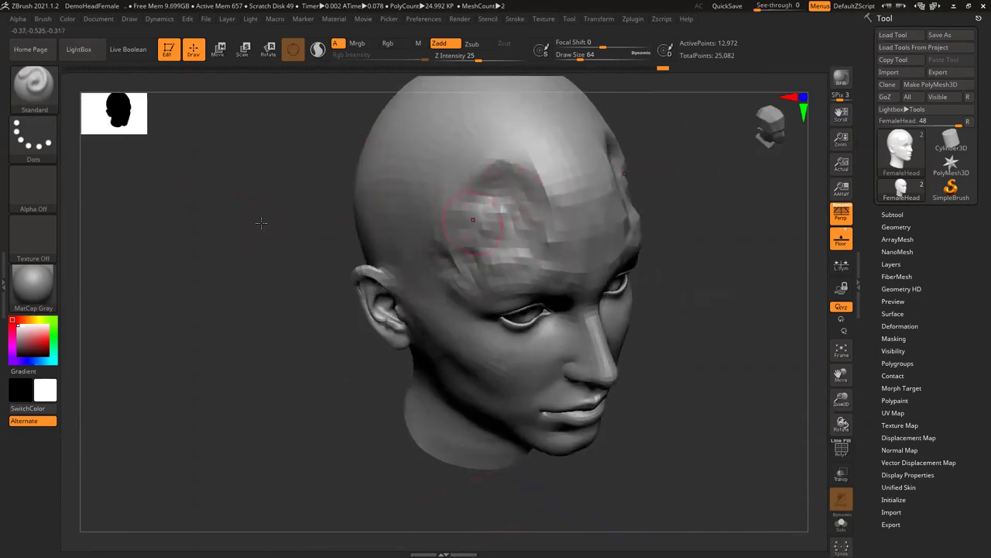
left_click_drag(260, 211, 475, 168)
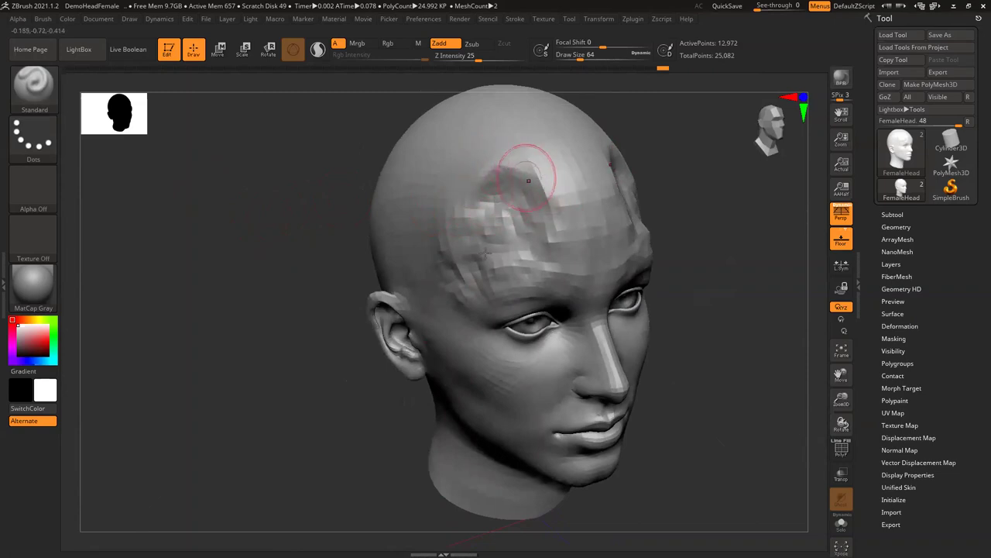
left_click_drag(556, 277, 537, 250)
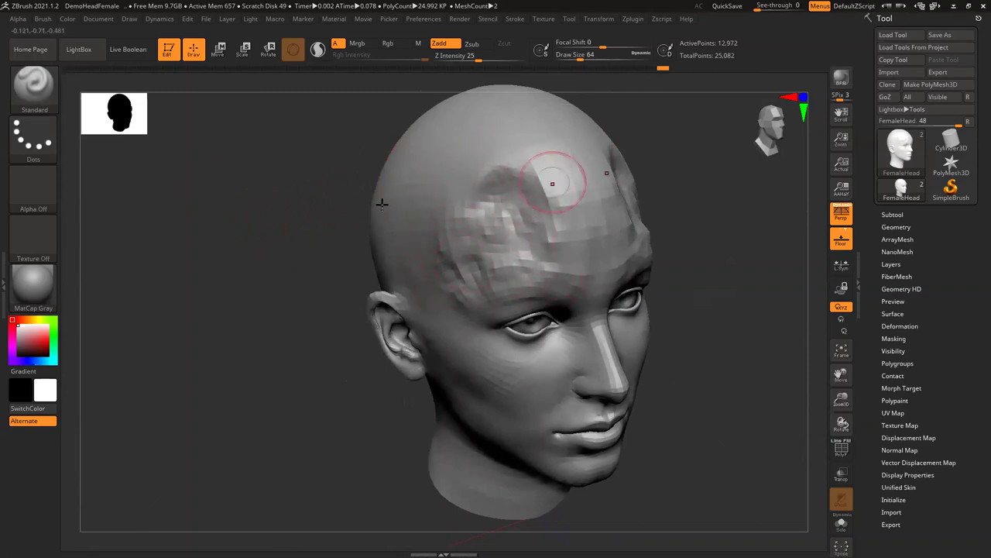
Soften the rough strokes on the temples and the middle of the forehead with the Smooth brush.
left_click_drag(272, 197, 248, 200)
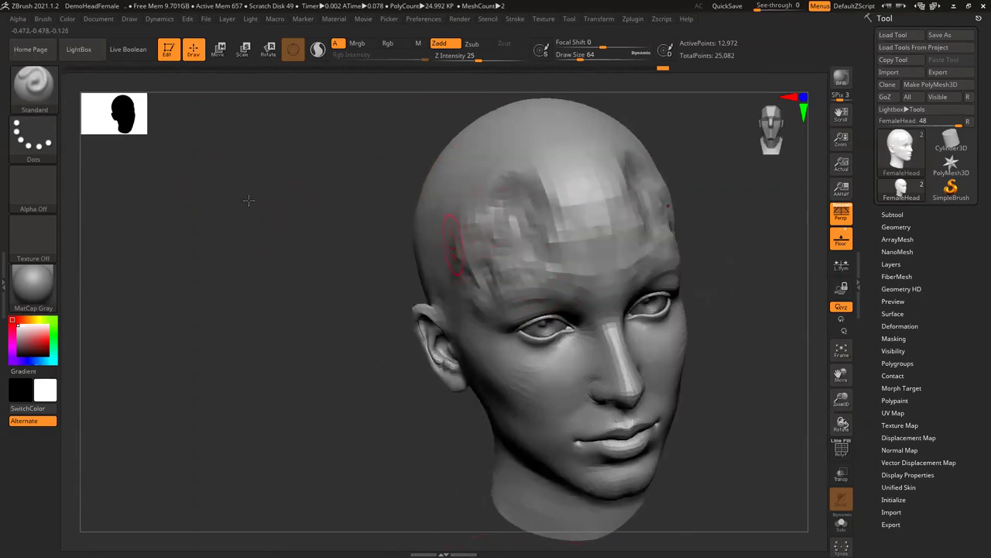
left_click_drag(310, 204, 233, 206)
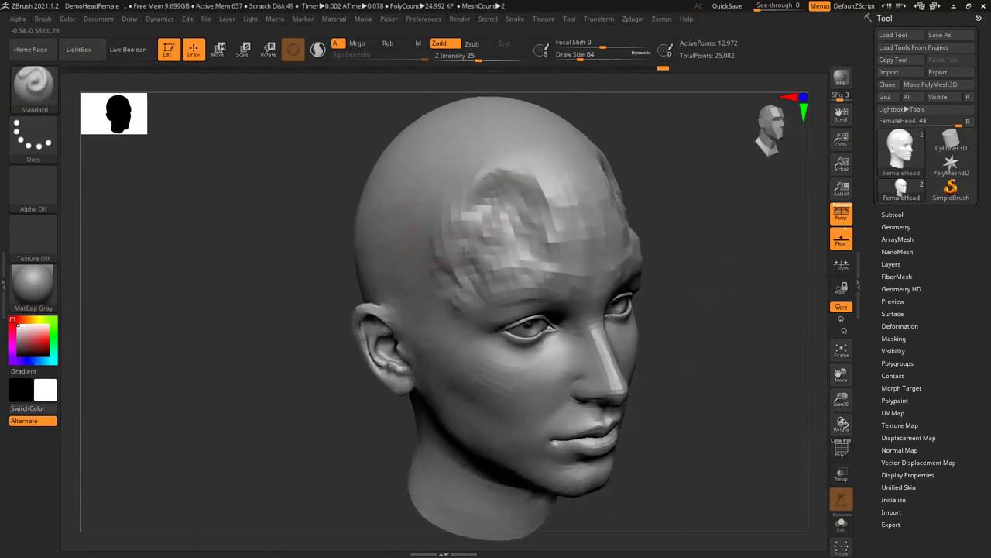
right_click_drag(460, 254, 468, 246)
key("shift")
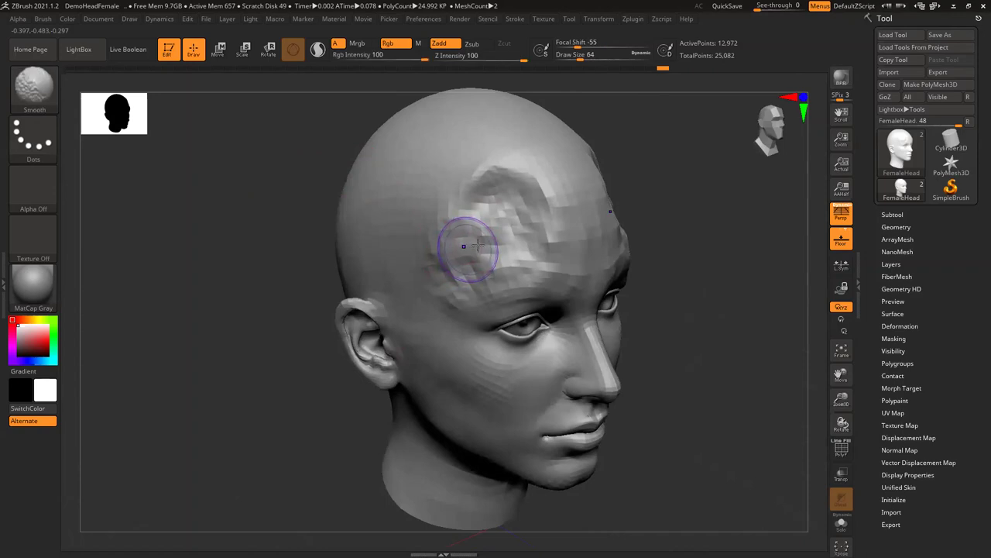
mouse_move(507, 261)
left_mouse_down("shift")
mouse_move(533, 225)
mouse_move(517, 192)
mouse_move(449, 281)
mouse_move(449, 206)
mouse_move(480, 186)
mouse_move(560, 241)
mouse_move(567, 264)
mouse_move(540, 266)
mouse_move(583, 279)
mouse_move(584, 248)
mouse_move(557, 177)
mouse_move(534, 194)
mouse_move(465, 195)
left_mouse_up("shift")
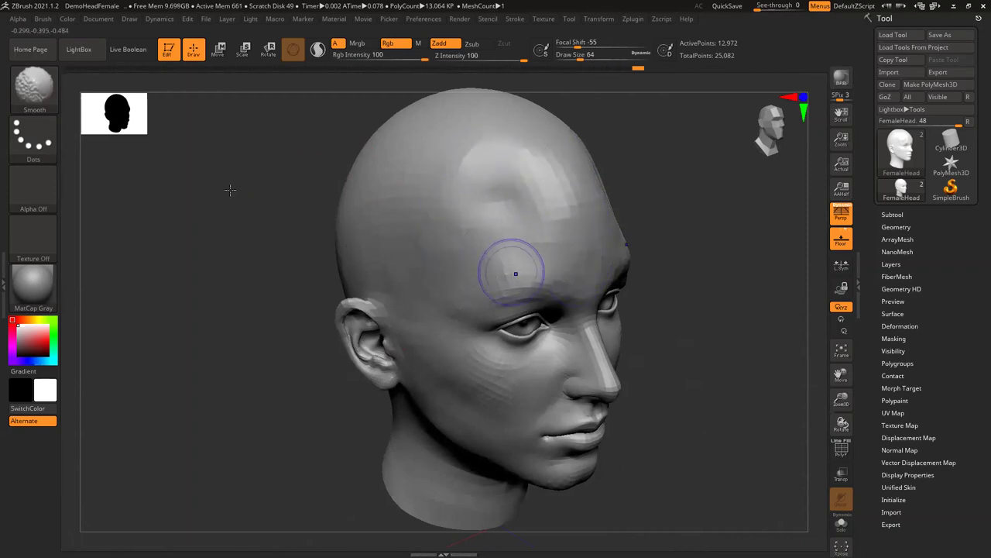
mouse_move(261, 210)
left_mouse_down()
mouse_move(275, 225)
mouse_move(285, 290)
mouse_move(377, 228)
mouse_move(321, 230)
mouse_move(360, 160)
mouse_move(355, 138)
mouse_move(370, 155)
left_mouse_up()
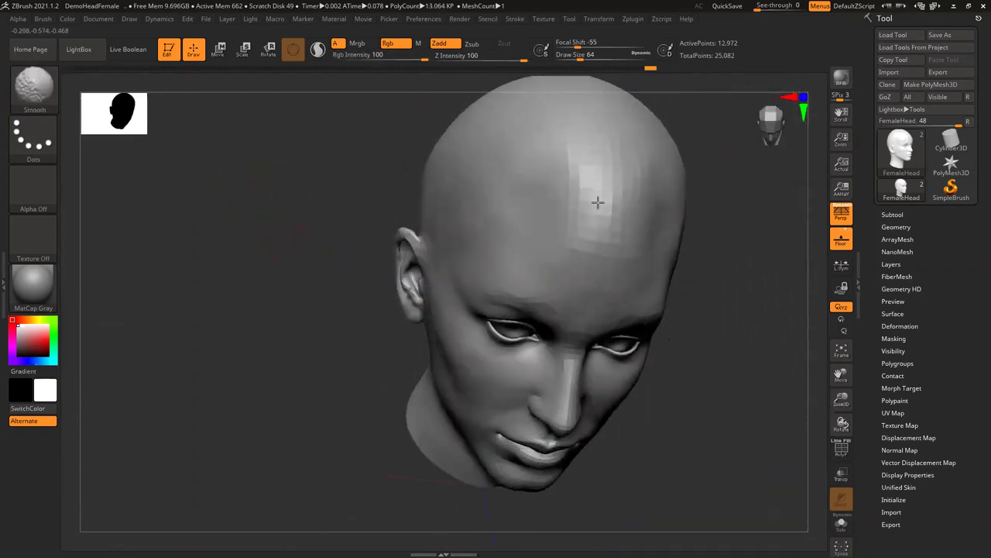
mouse_move(608, 201)
left_mouse_down("shift")
mouse_move(580, 168)
mouse_move(580, 199)
mouse_move(540, 243)
mouse_move(577, 200)
mouse_move(580, 166)
left_mouse_up("shift")
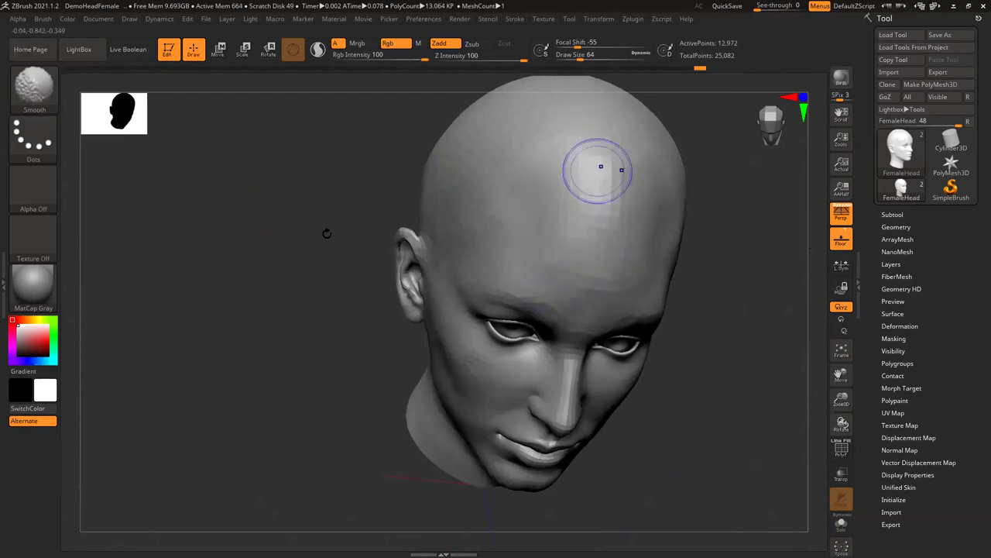
Sculpt new mirrored strokes over the smoothed forehead with the Standard brush from a raised three-quarter view.
left_click_drag(429, 240, 526, 246)
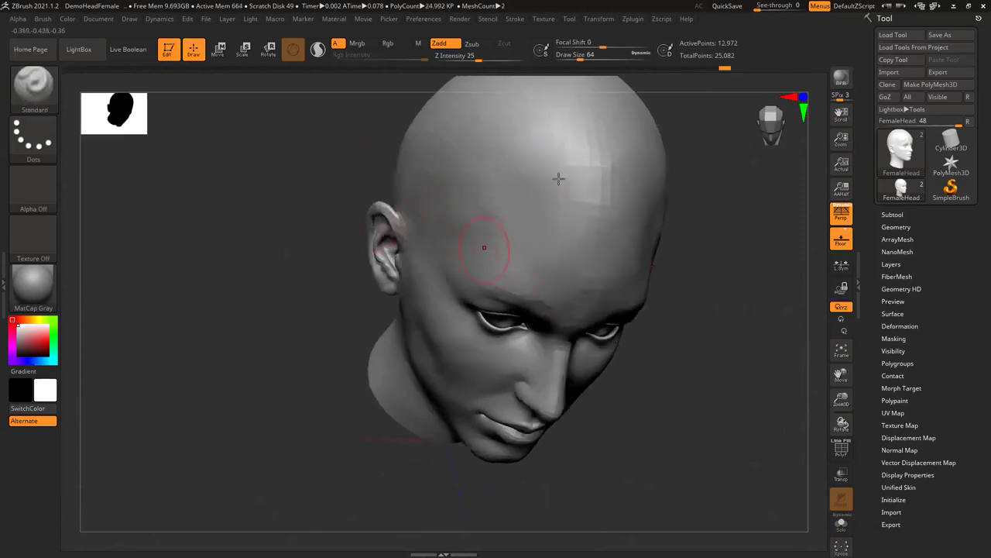
mouse_move(525, 195)
left_mouse_down()
mouse_move(514, 190)
mouse_move(555, 223)
mouse_move(531, 217)
mouse_move(555, 225)
mouse_move(534, 252)
mouse_move(508, 219)
mouse_move(526, 154)
mouse_move(513, 215)
left_mouse_up()
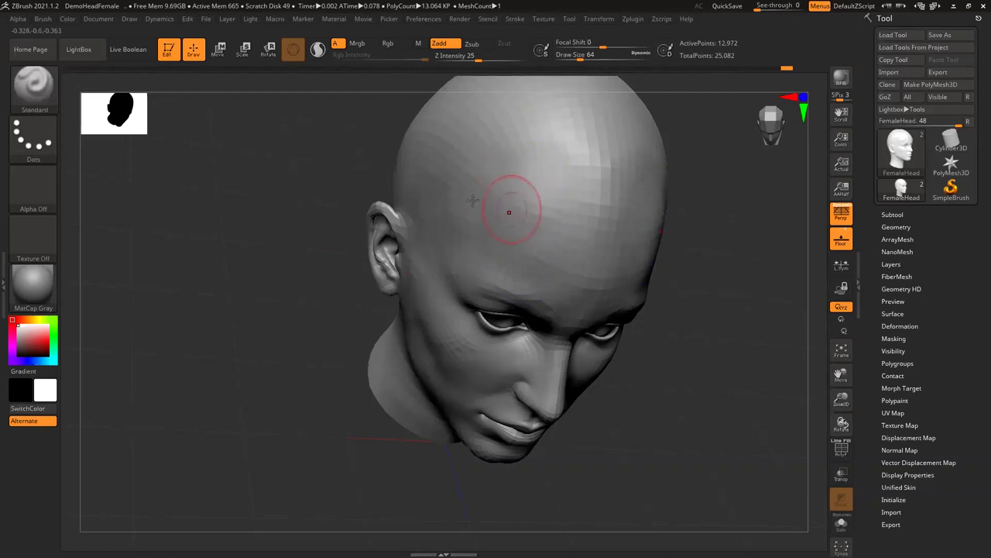
mouse_move(249, 166)
left_mouse_down()
mouse_move(232, 190)
mouse_move(260, 211)
mouse_move(250, 189)
left_mouse_up()
mouse_move(238, 117)
left_mouse_down()
mouse_move(255, 151)
mouse_move(590, 280)
mouse_move(665, 319)
mouse_move(489, 204)
mouse_move(511, 191)
mouse_move(545, 219)
left_mouse_up()
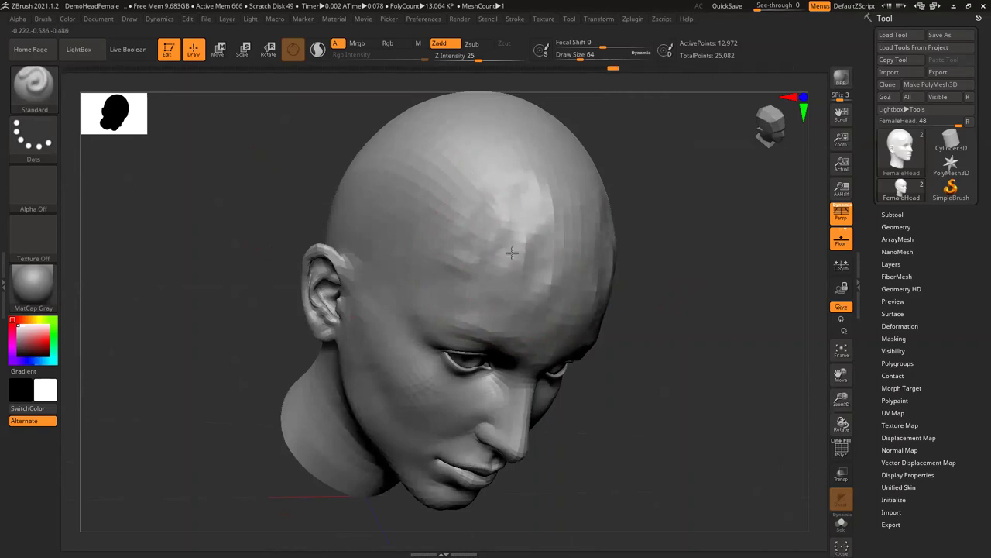
Sculpt further rough mirrored strokes across the forehead and soften them with the Smooth brush.
mouse_move(533, 249)
left_mouse_down()
mouse_move(542, 215)
mouse_move(517, 215)
mouse_move(474, 259)
mouse_move(484, 278)
mouse_move(447, 275)
mouse_move(489, 270)
mouse_move(487, 293)
mouse_move(454, 270)
mouse_move(531, 315)
left_mouse_up()
mouse_move(555, 197)
left_mouse_down()
mouse_move(573, 215)
mouse_move(564, 261)
mouse_move(515, 305)
left_mouse_up()
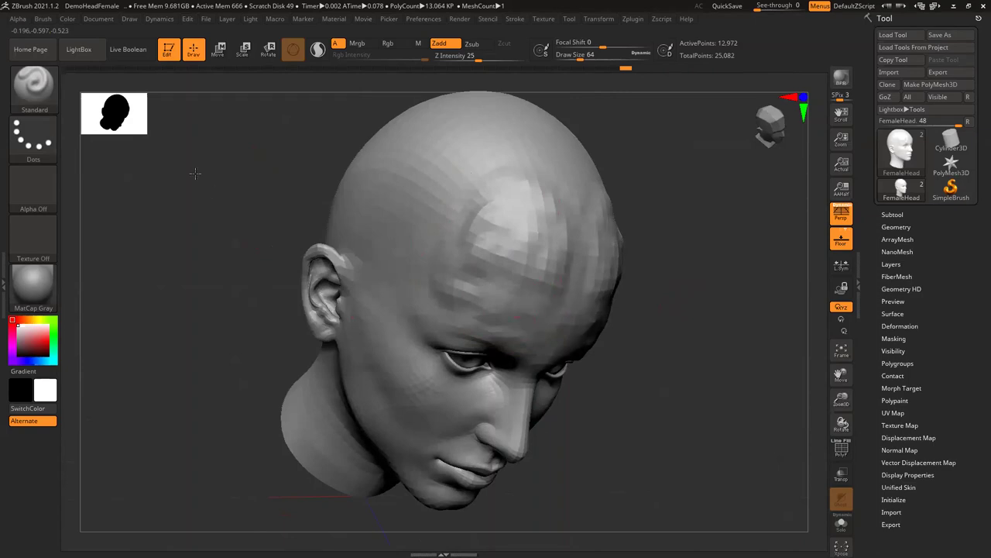
mouse_move(206, 189)
left_mouse_down()
mouse_move(235, 208)
mouse_move(436, 202)
mouse_move(463, 187)
mouse_move(403, 190)
left_mouse_up()
key("shift")
mouse_move(554, 216)
left_mouse_down("shift")
mouse_move(576, 217)
mouse_move(486, 216)
mouse_move(476, 232)
mouse_move(550, 285)
mouse_move(564, 246)
mouse_move(547, 217)
mouse_move(469, 307)
mouse_move(457, 285)
mouse_move(484, 207)
left_mouse_up("shift")
mouse_move(462, 288)
left_mouse_down("shift")
mouse_move(530, 286)
mouse_move(547, 318)
left_mouse_up("shift")
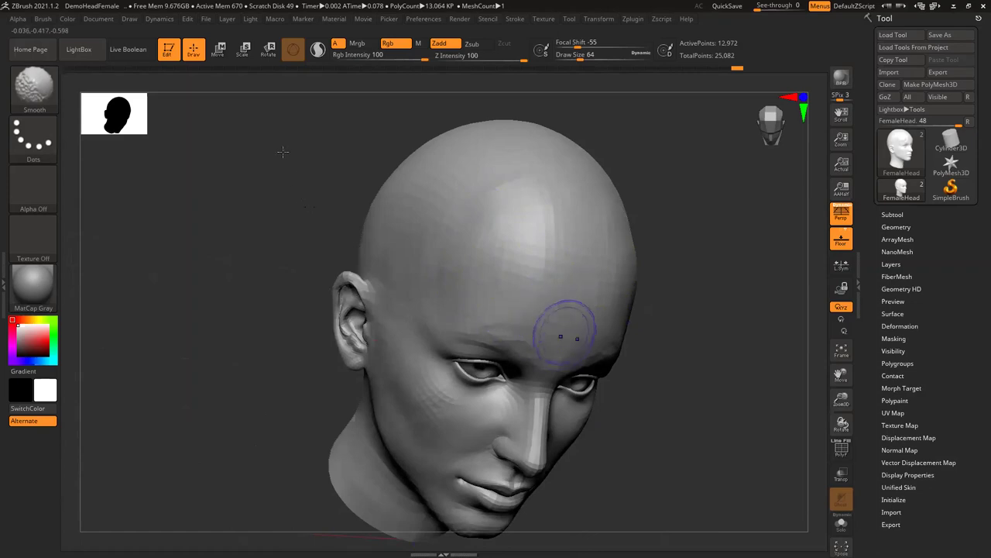
Smooth the side of the head, then raise a short mirrored bump on the temple and smooth it away.
mouse_move(284, 173)
left_mouse_down()
mouse_move(293, 191)
mouse_move(403, 261)
mouse_move(419, 328)
mouse_move(411, 298)
mouse_move(448, 312)
left_mouse_up()
left_click_drag(383, 333, 509, 253, "shift")
left_click_drag(616, 357, 654, 237, "alt")
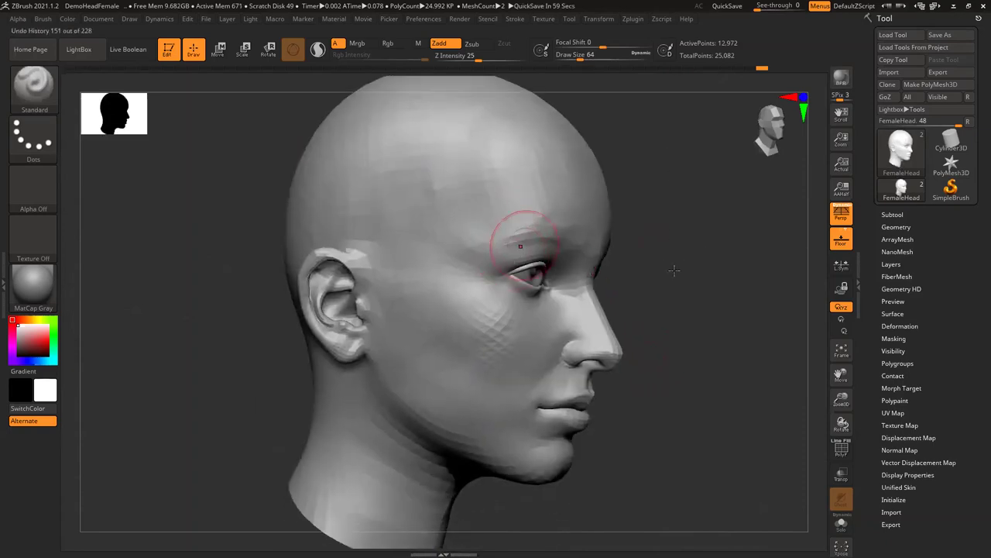
left_click_drag(669, 268, 423, 238)
mouse_move(214, 210)
left_mouse_down()
mouse_move(413, 242)
mouse_move(430, 223)
mouse_move(433, 233)
mouse_move(365, 237)
mouse_move(390, 246)
mouse_move(354, 221)
mouse_move(390, 220)
mouse_move(261, 189)
left_mouse_up()
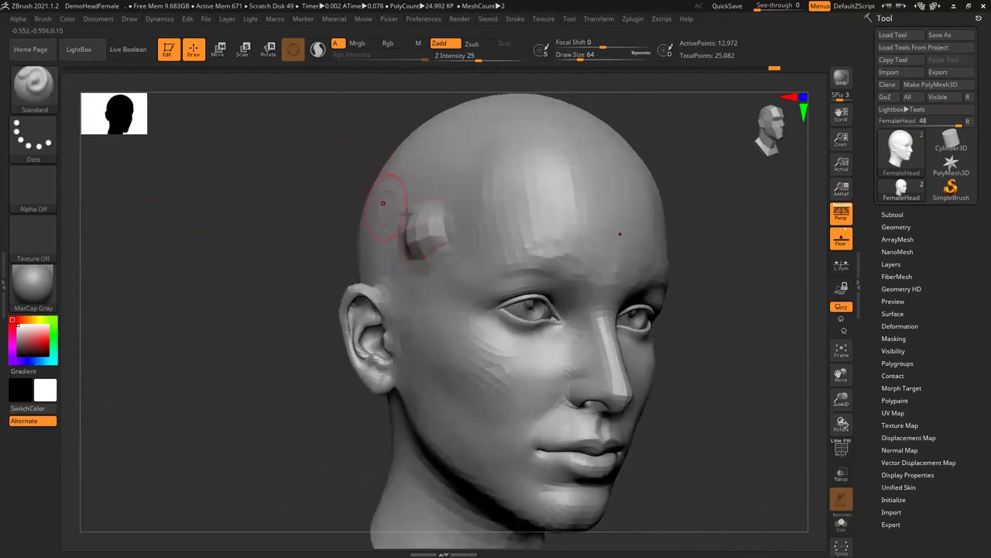
mouse_move(409, 215)
left_mouse_down("shift")
mouse_move(421, 239)
mouse_move(404, 241)
left_mouse_up("shift")
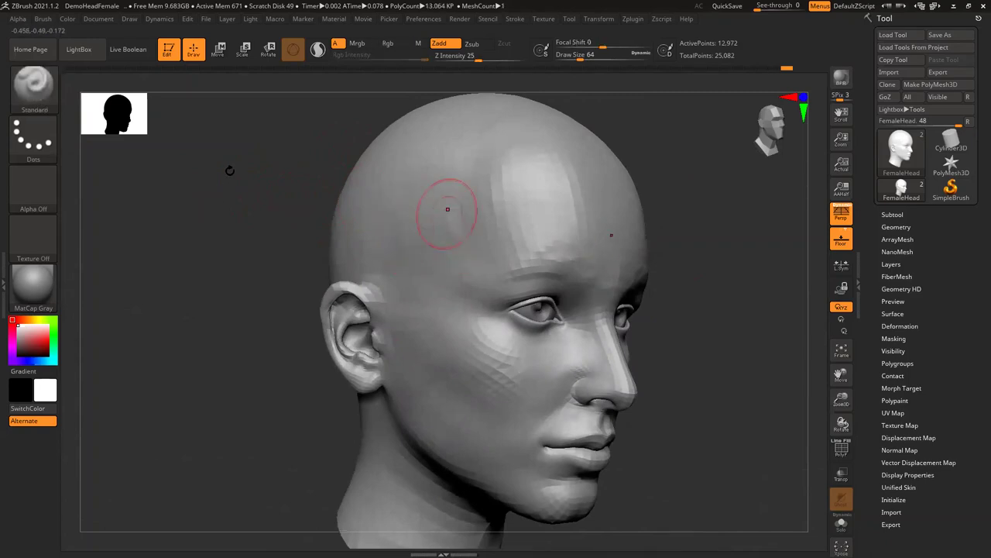
Display the polyframe and examine the wireframe of the face and forehead from several angles.
left_click_drag(217, 195, 243, 195)
left_click_drag(290, 293, 279, 189, "alt")
left_click_drag(724, 306, 815, 344)
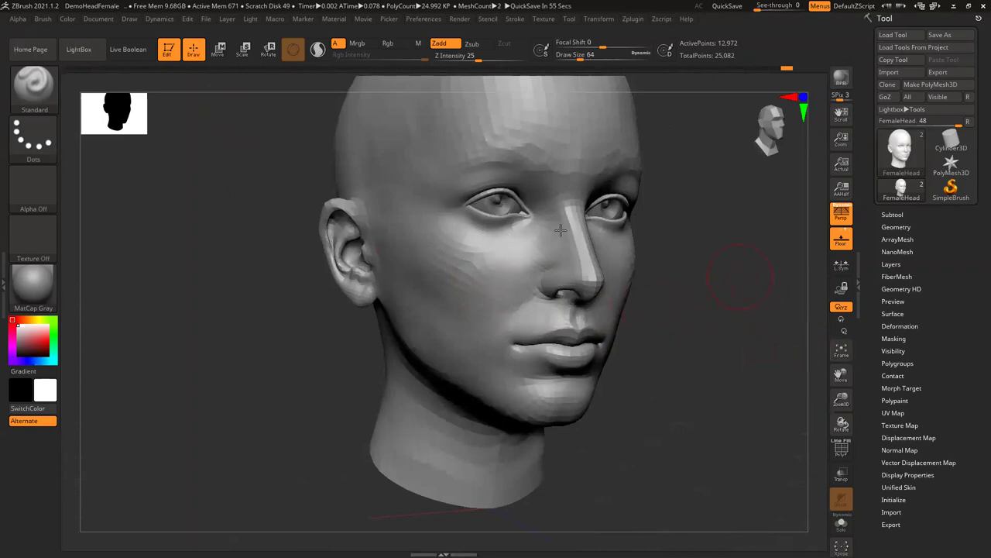
left_click_drag(785, 367, 709, 314)
key("shift+f")
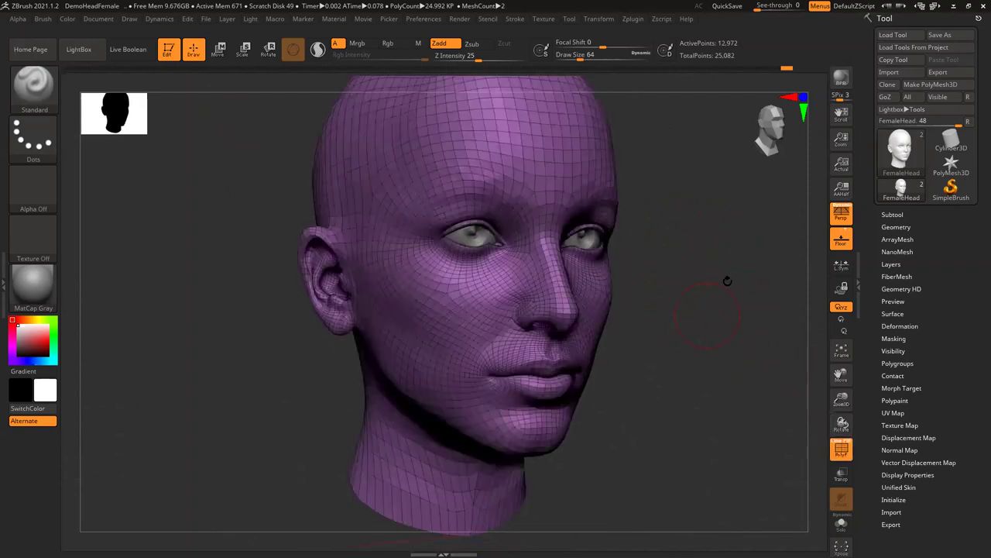
left_click_drag(738, 351, 744, 296)
left_click_drag(695, 235, 493, 263)
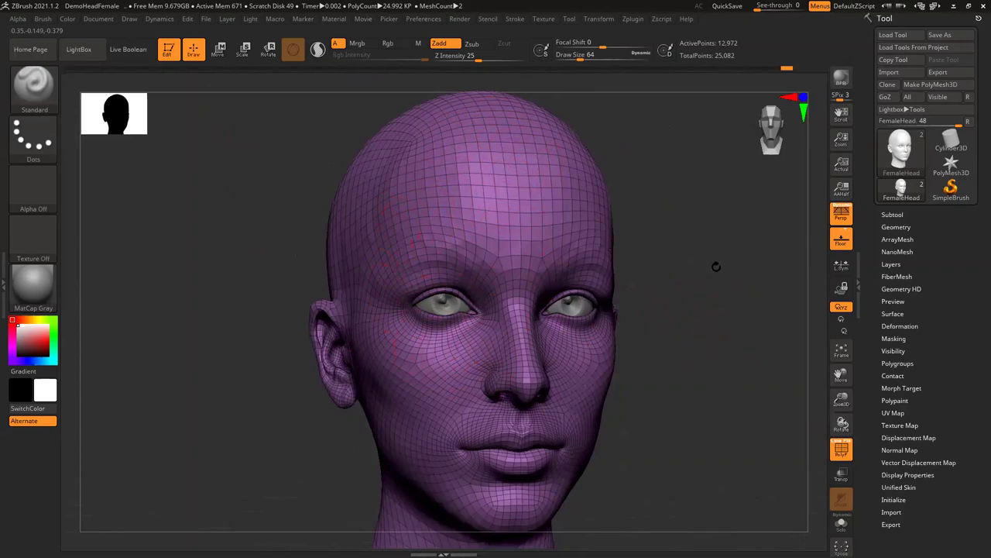
left_click_drag(710, 259, 822, 398)
mouse_move(733, 309)
left_mouse_down()
mouse_move(711, 283)
mouse_move(688, 319)
mouse_move(684, 305)
mouse_move(671, 322)
mouse_move(655, 317)
left_mouse_up()
Toggle the polyframe repeatedly to compare the shaded and wireframe displays, ending with it hidden.
key("shift+f")
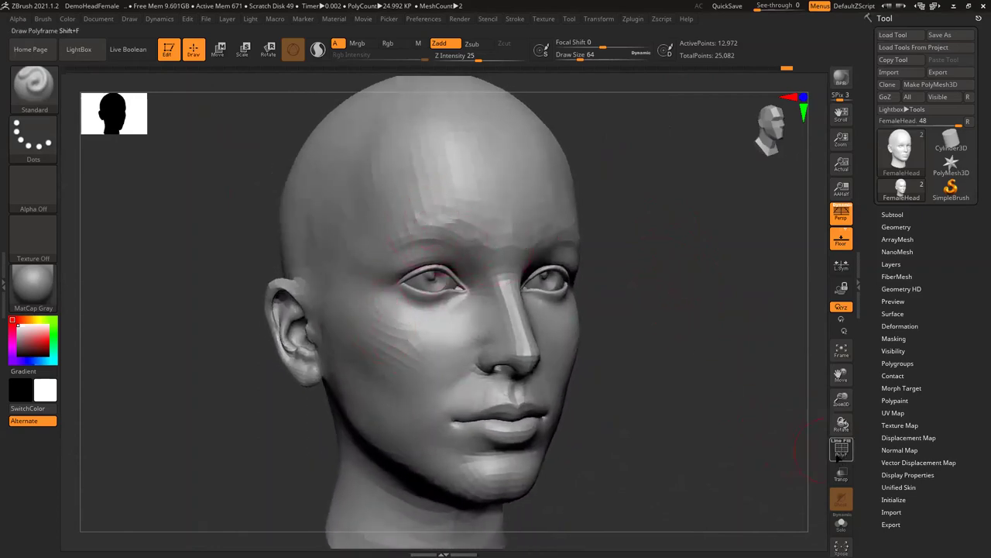
left_click(841, 454)
left_click(840, 454)
left_click(841, 454)
left_click(840, 454)
left_click(840, 454)
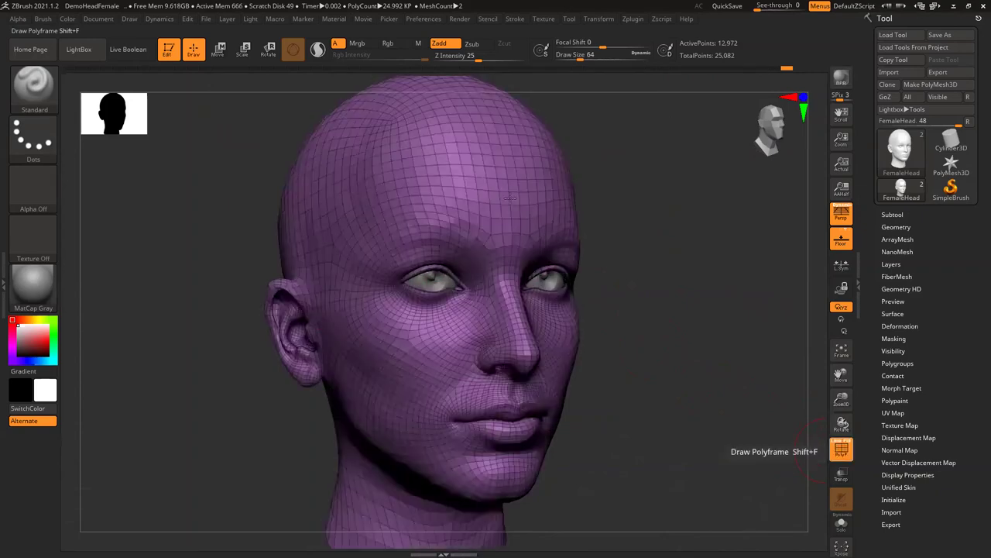
left_click(840, 453)
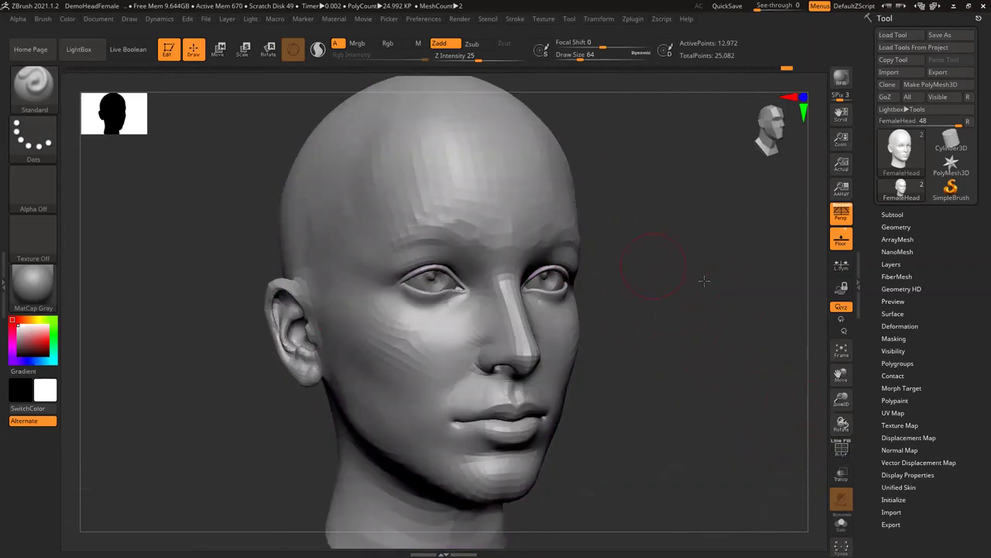
Examine the facets around the eye and brow up close, first shaded and again with the polyframe shown.
mouse_move(507, 155)
right_mouse_down("ctrl")
mouse_move(516, 178)
mouse_move(504, 194)
right_mouse_up("ctrl")
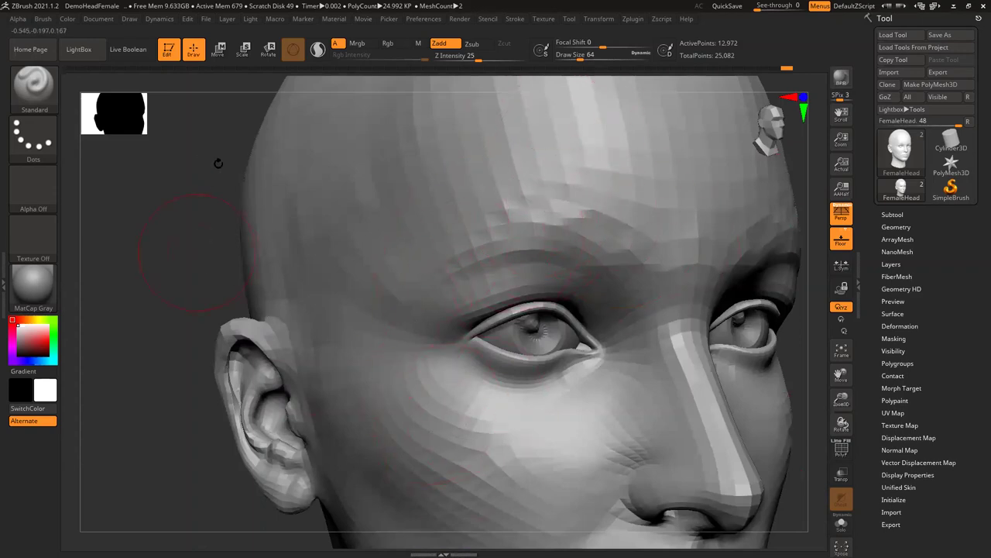
scroll(217, 162, "down", 5)
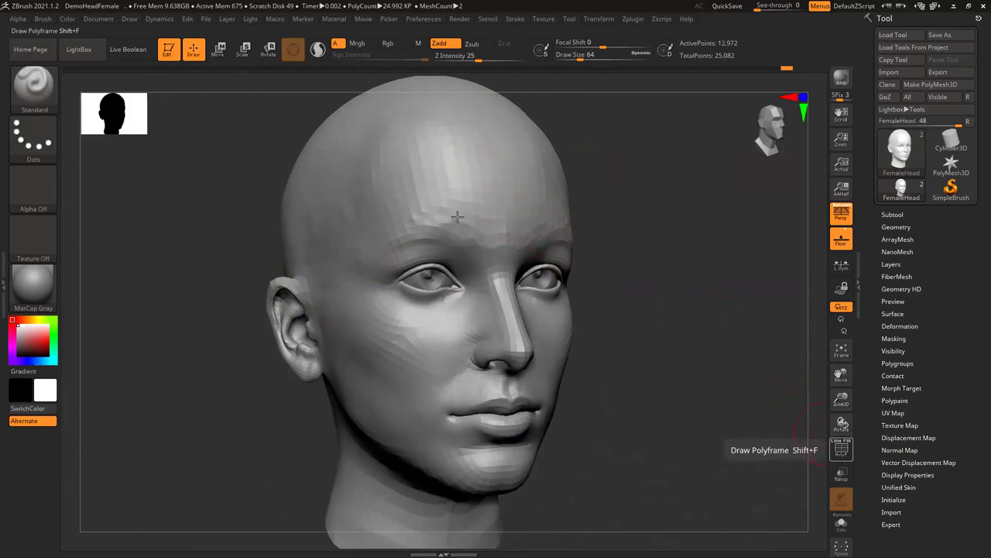
left_click(841, 449)
left_click_drag(735, 412, 577, 189)
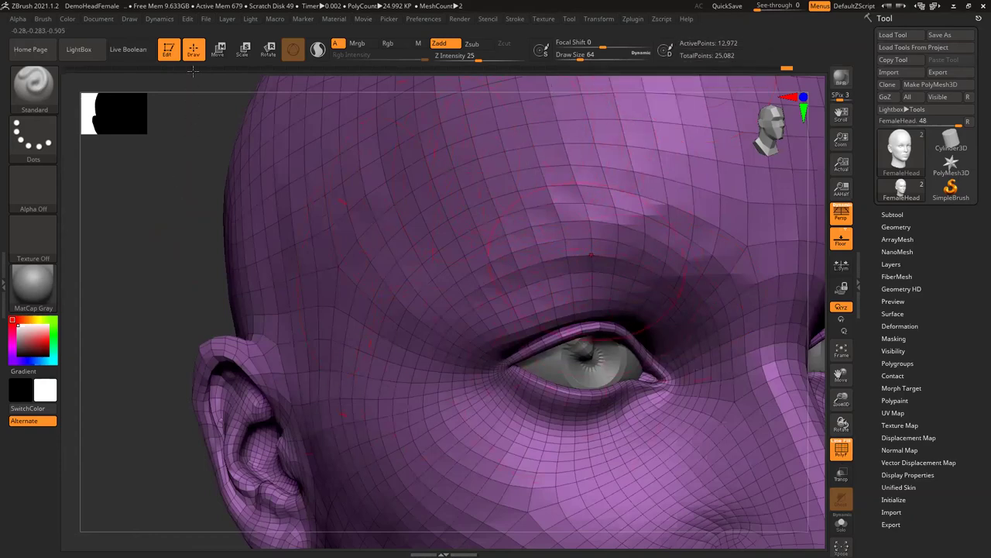
left_click_drag(182, 165, 224, 126)
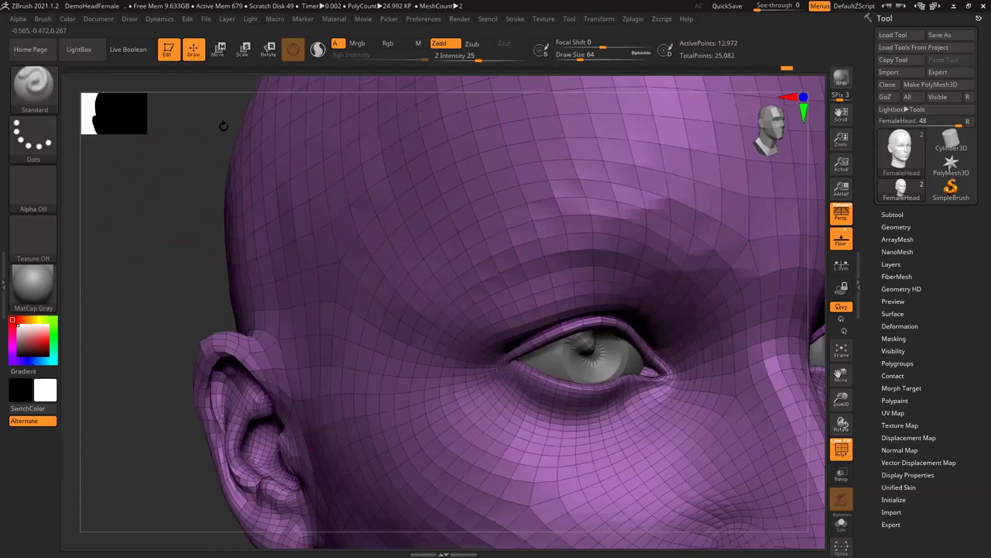
key("f")
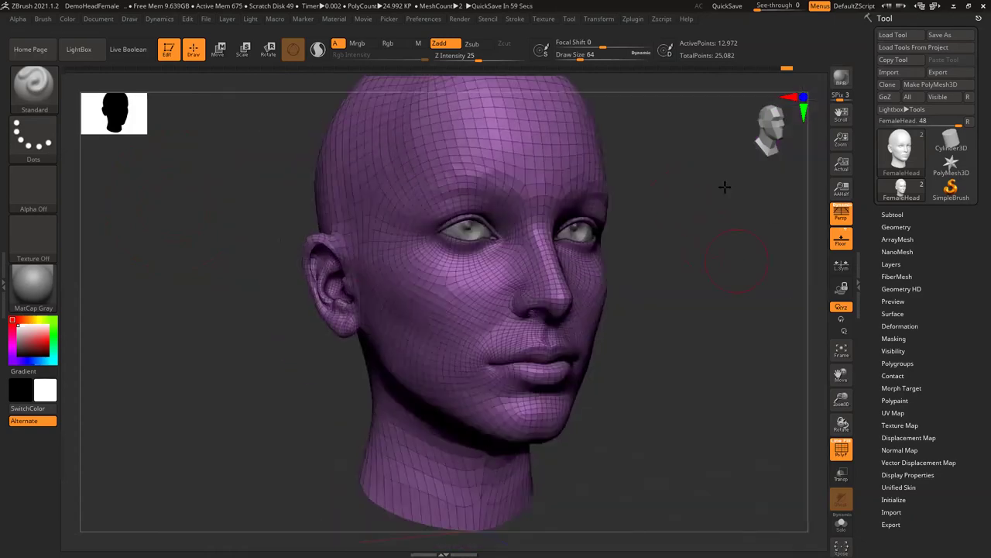
left_click_drag(728, 223, 705, 59)
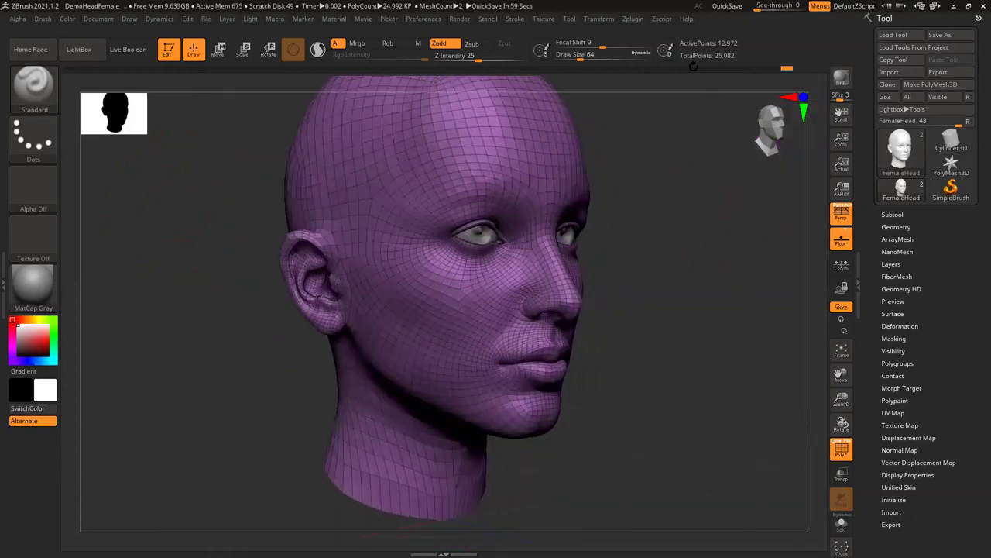
left_click_drag(710, 159, 695, 225)
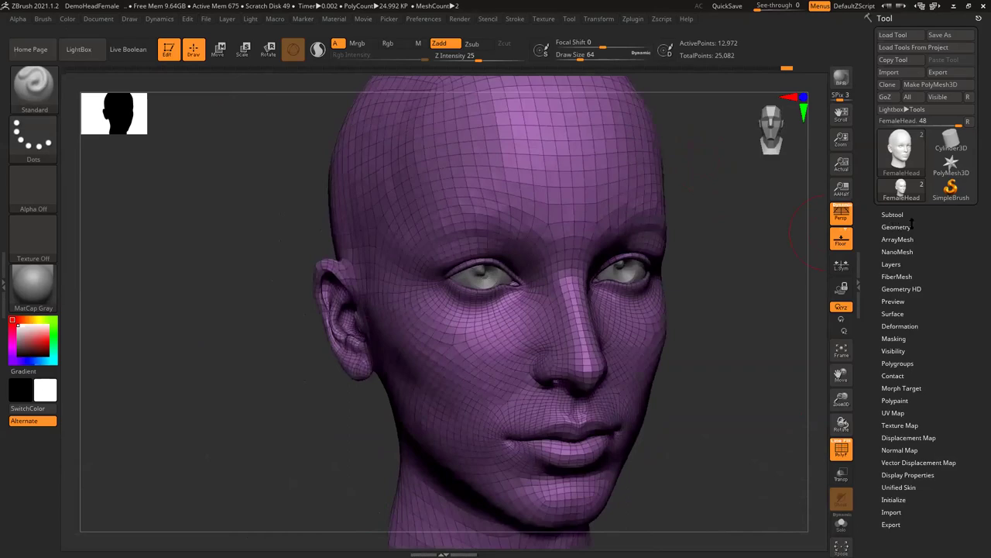
Expand the tool's Geometry settings and hide the polyframe on the head.
left_click(892, 227)
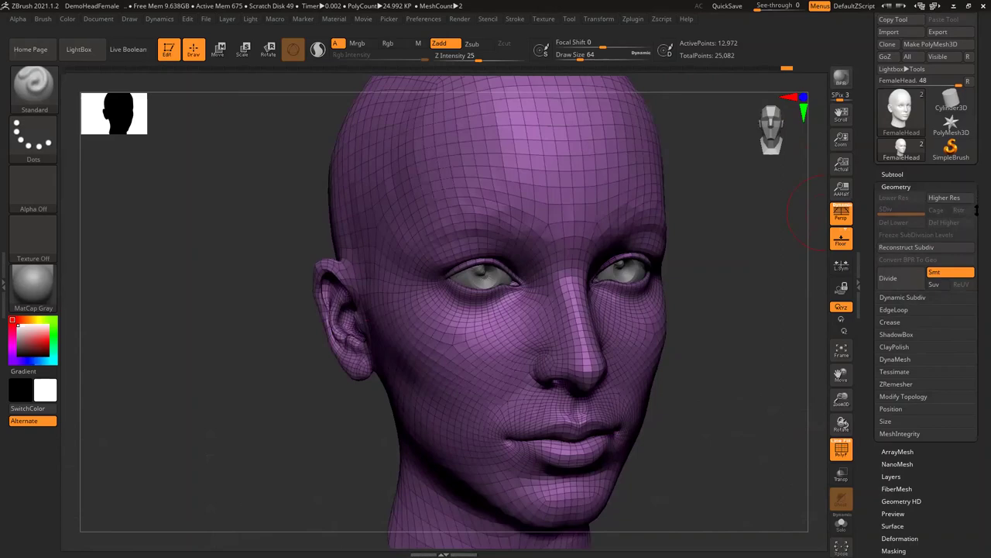
left_click_drag(869, 209, 868, 212)
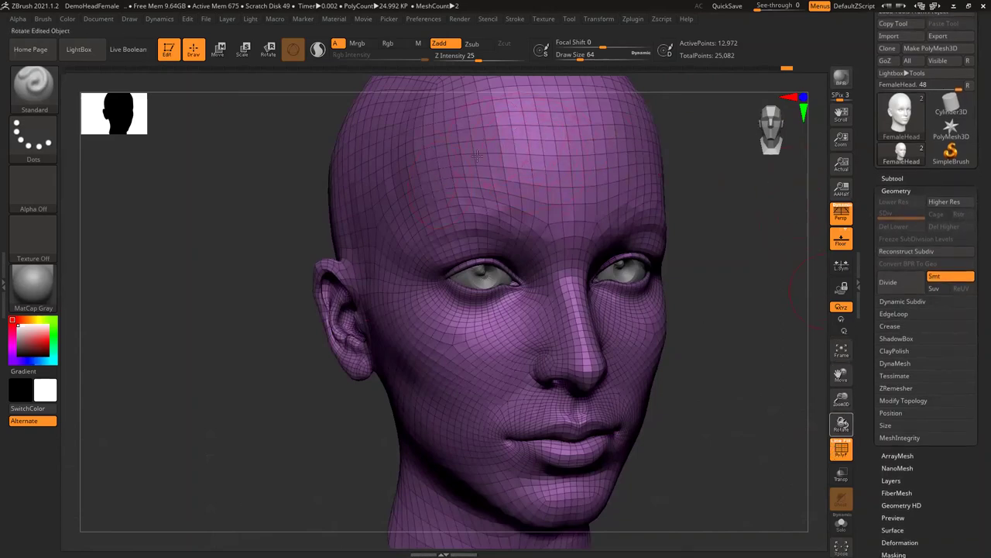
key("shift+f")
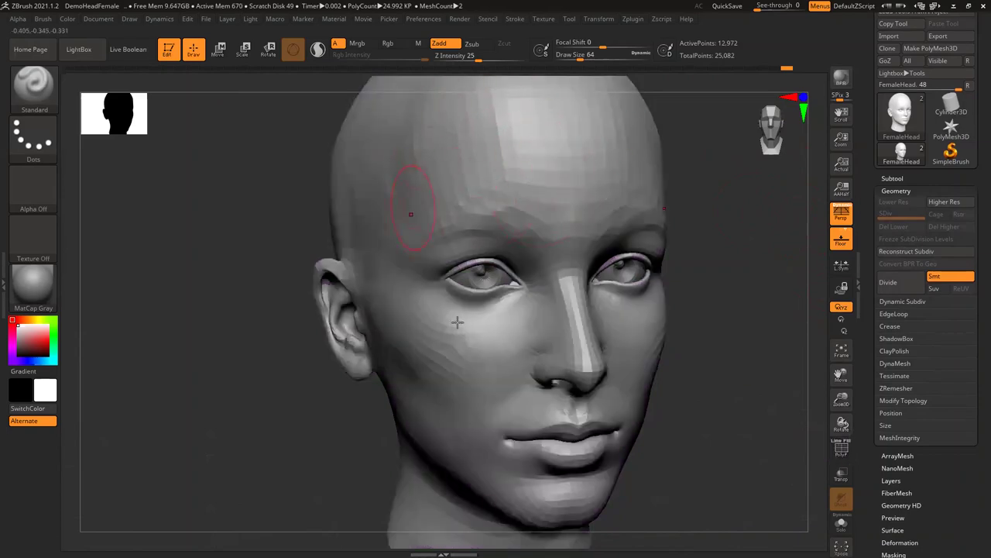
Sculpt a rough mirrored ridge along the cheekbones with the Standard brush and check it from the front.
mouse_move(467, 362)
left_mouse_down()
mouse_move(465, 334)
mouse_move(445, 353)
mouse_move(411, 314)
mouse_move(426, 348)
mouse_move(452, 360)
mouse_move(409, 390)
left_mouse_up()
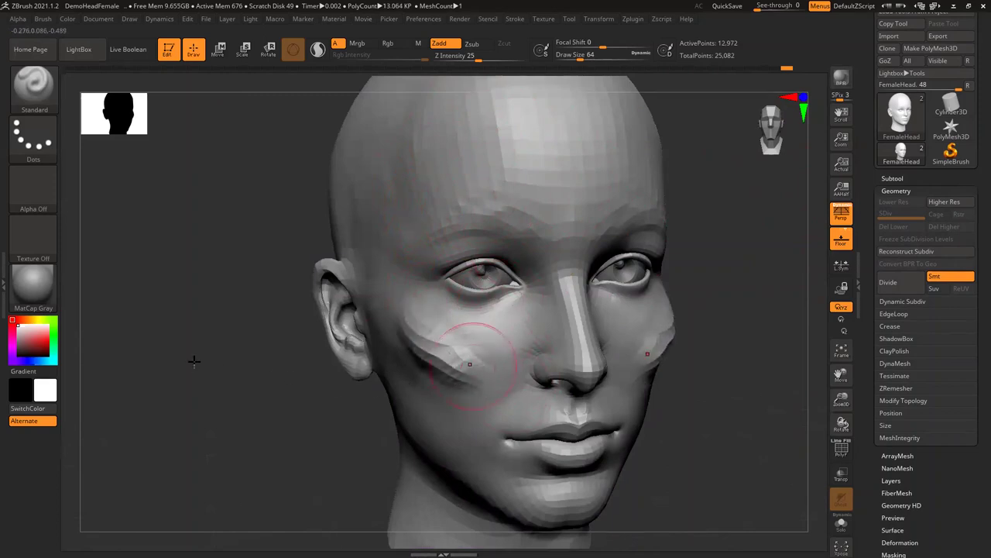
left_click_drag(184, 271, 246, 218)
left_click_drag(672, 301, 633, 303)
left_click_drag(737, 362, 798, 356)
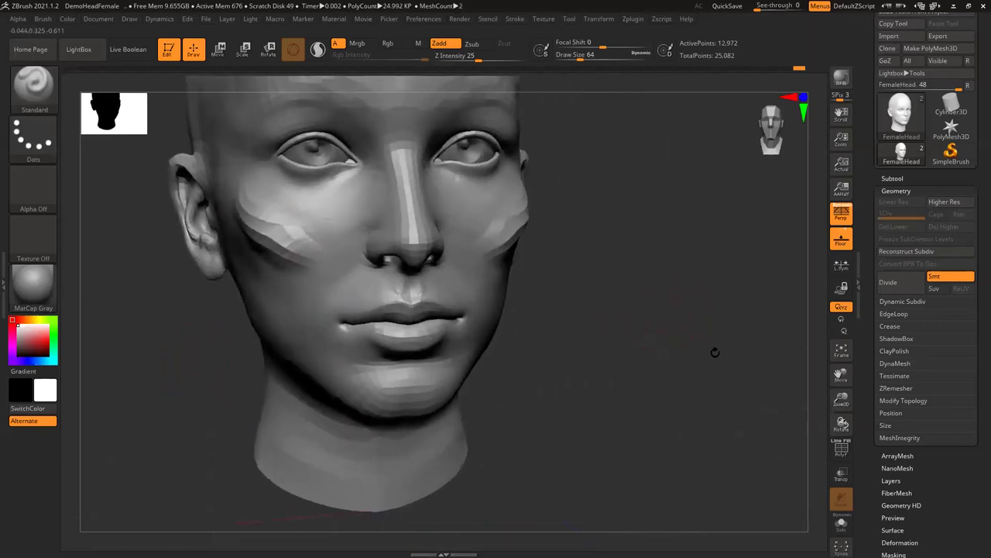
Examine the faceted surface of the cheeks and nose up close, finishing directly below the nostrils.
left_click_drag(710, 350, 742, 360, "alt")
left_click_drag(720, 310, 714, 337)
mouse_move(679, 223)
left_mouse_down()
mouse_move(692, 235)
mouse_move(693, 211)
left_mouse_up()
left_click_drag(693, 211, 680, 217)
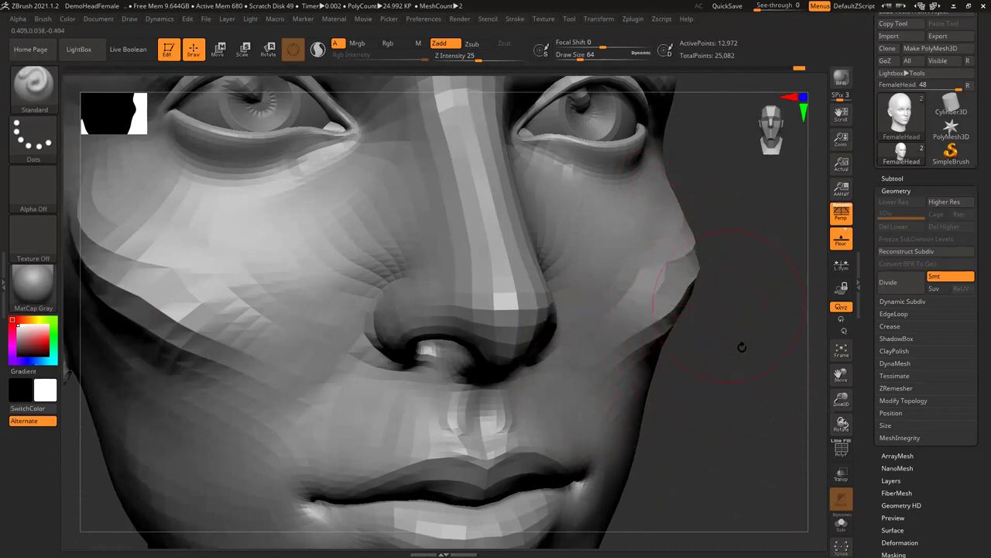
left_click_drag(734, 291, 720, 177)
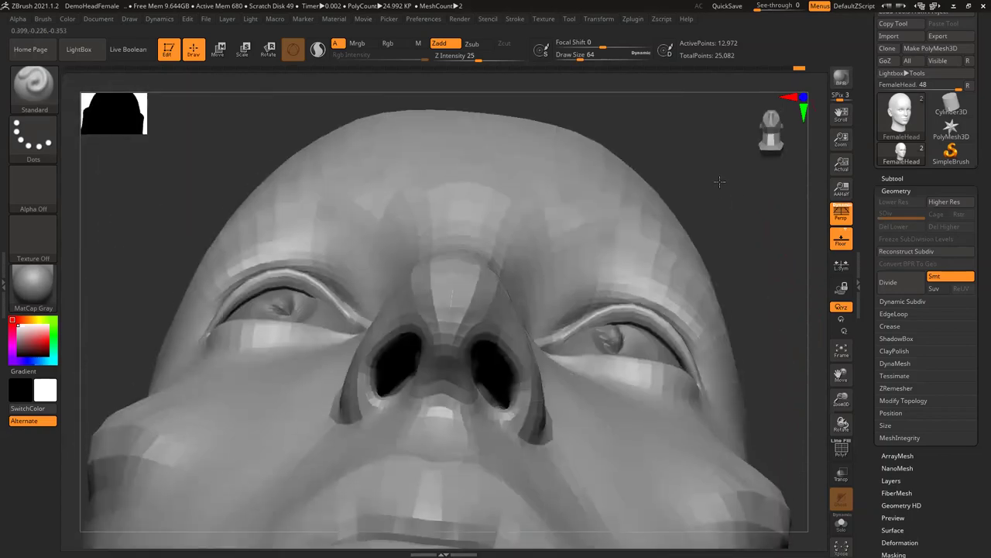
left_click_drag(726, 224, 717, 167)
mouse_move(286, 139)
left_mouse_down("alt")
mouse_move(152, 223)
mouse_move(273, 132)
mouse_move(398, 223)
left_mouse_up("alt")
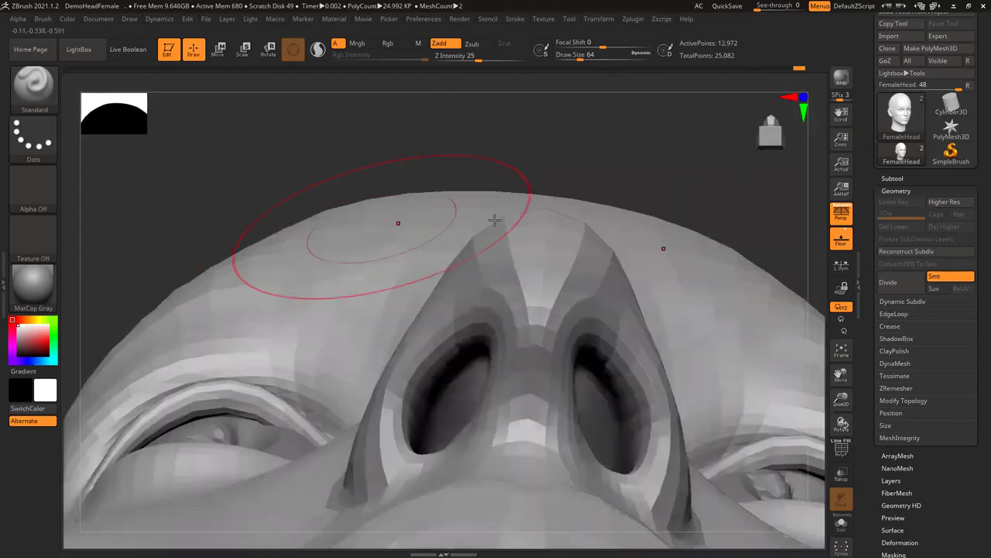
Set the brush's Draw Size to 5 and trace along the angular contour of the nose tip.
left_click(563, 57)
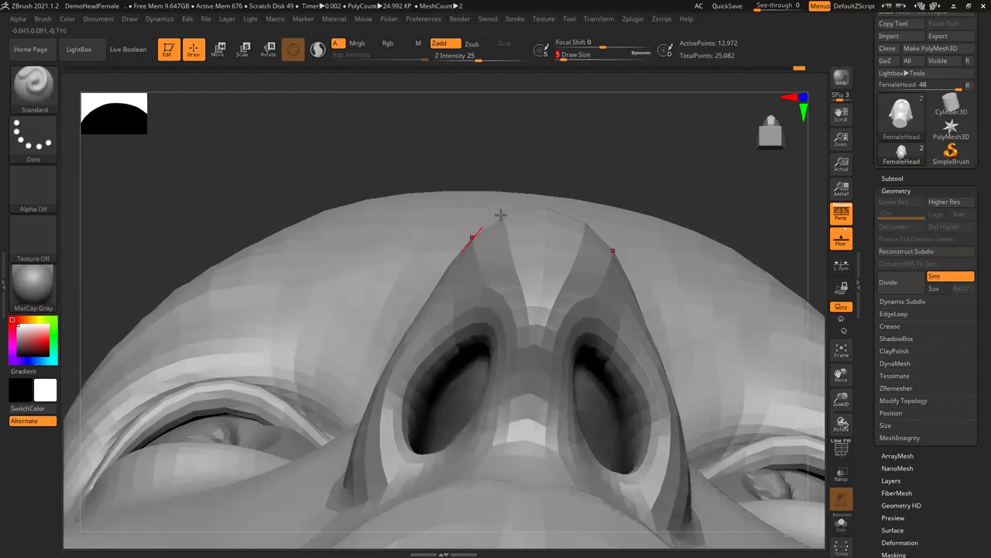
left_click_drag(503, 216, 544, 208)
mouse_move(525, 208)
left_mouse_down()
mouse_move(527, 244)
mouse_move(525, 215)
mouse_move(548, 220)
left_mouse_up()
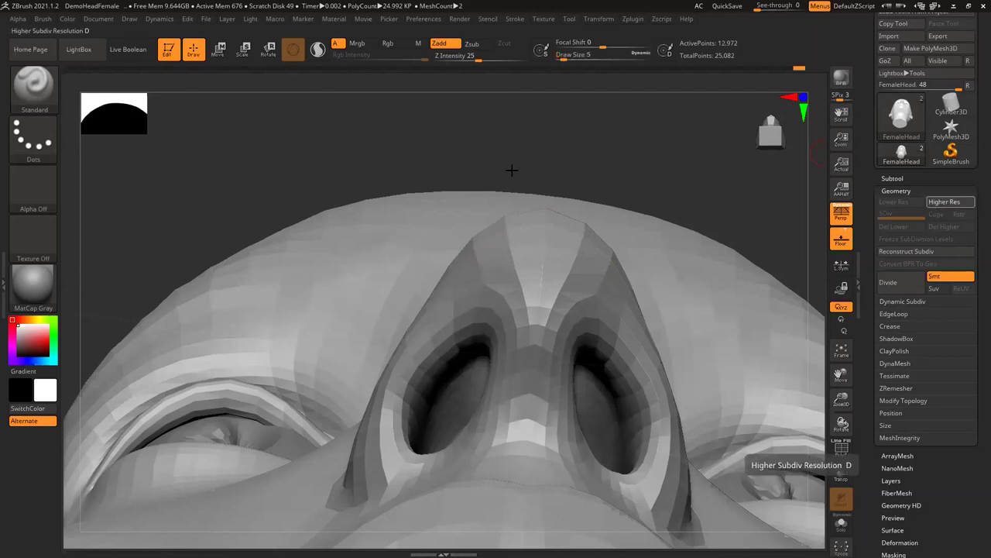
Request a higher subdivision level, decline Dynamic Subdiv, and divide the head mesh once.
key("d")
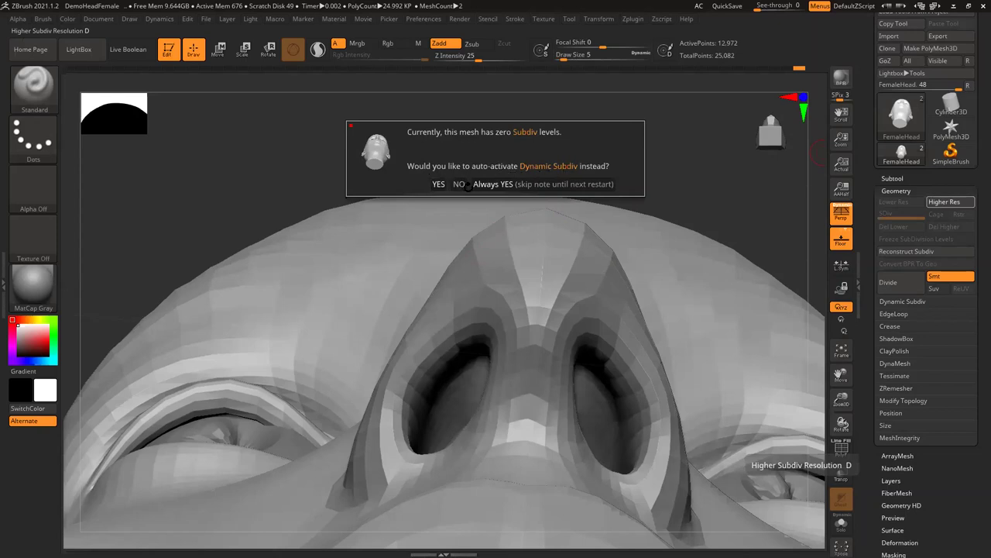
left_click(460, 184)
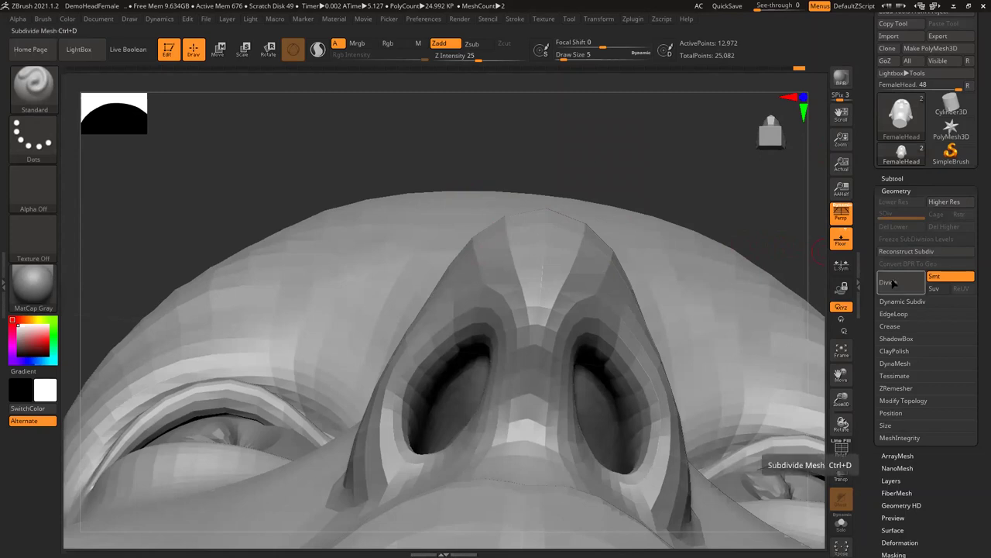
key("ctrl+d")
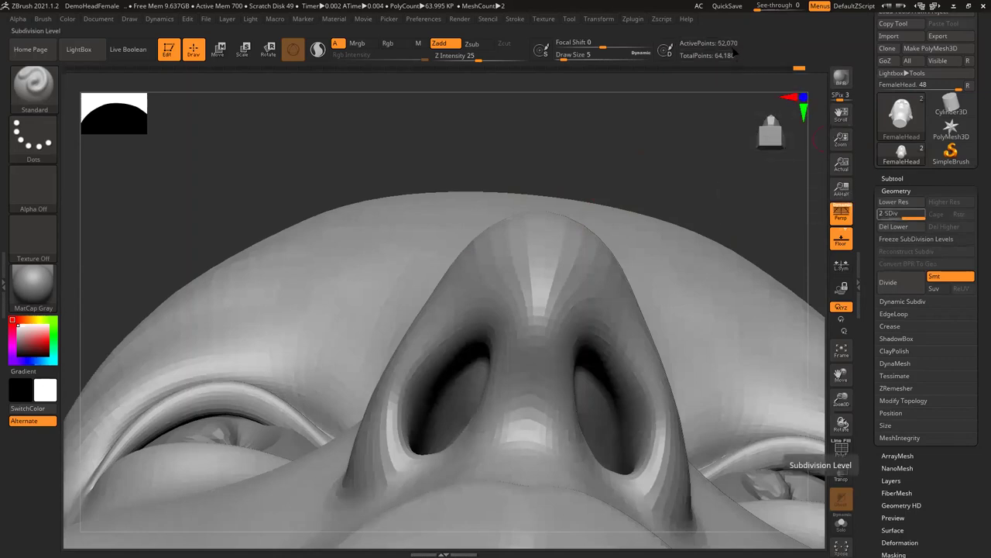
Switch the head back and forth between subdivision levels 1 and 2 to compare them, ending on level 2.
key("shift+d")
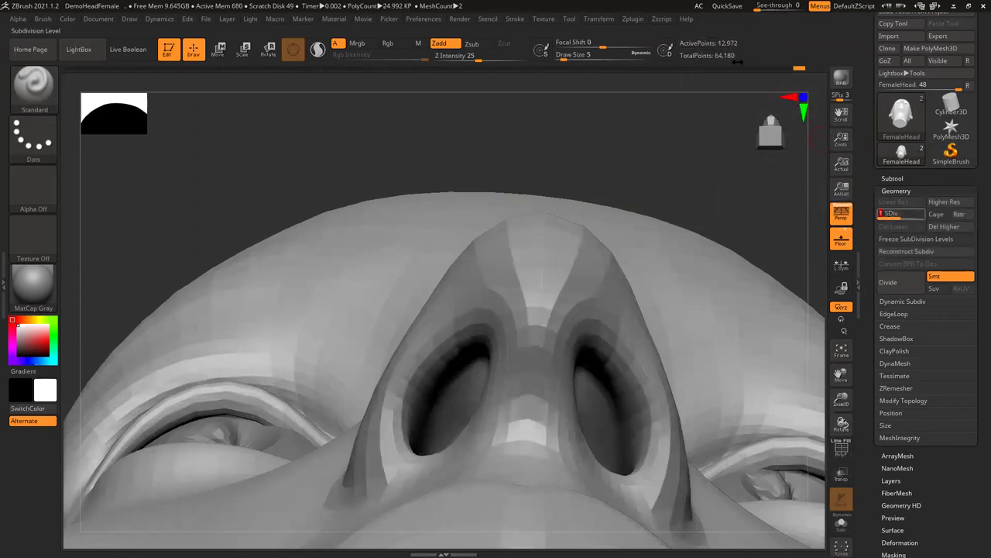
key("d")
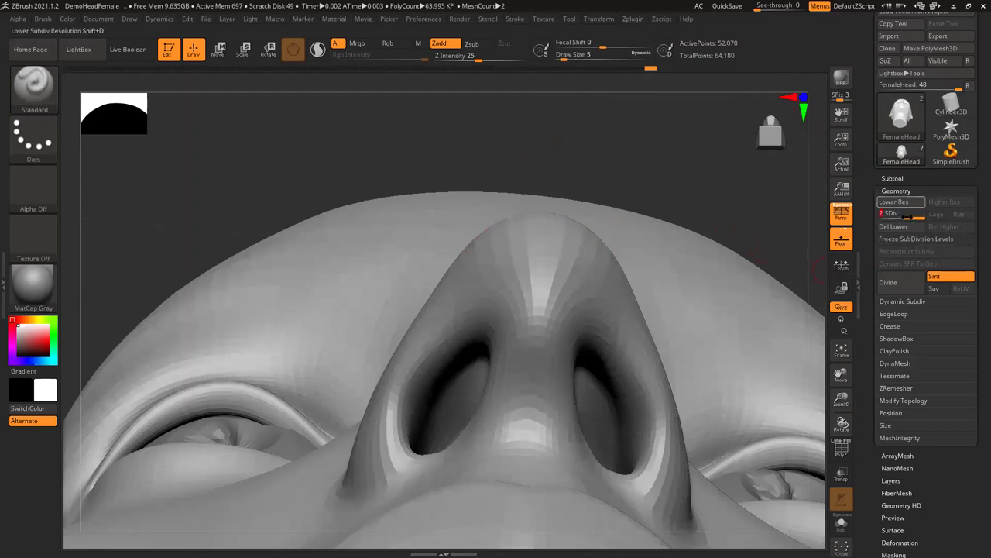
left_click(894, 211)
left_click(894, 212)
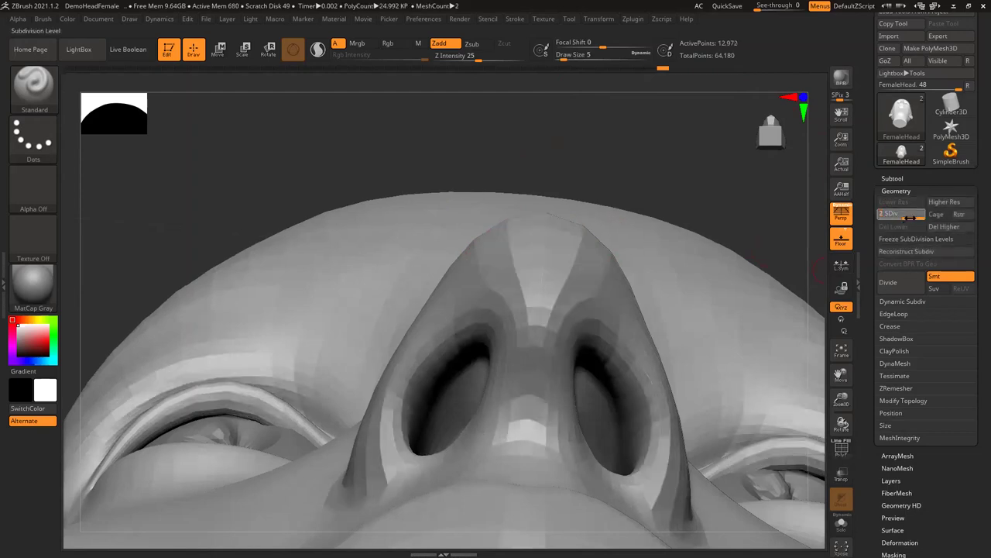
left_click_drag(899, 216, 891, 217)
left_click(910, 218)
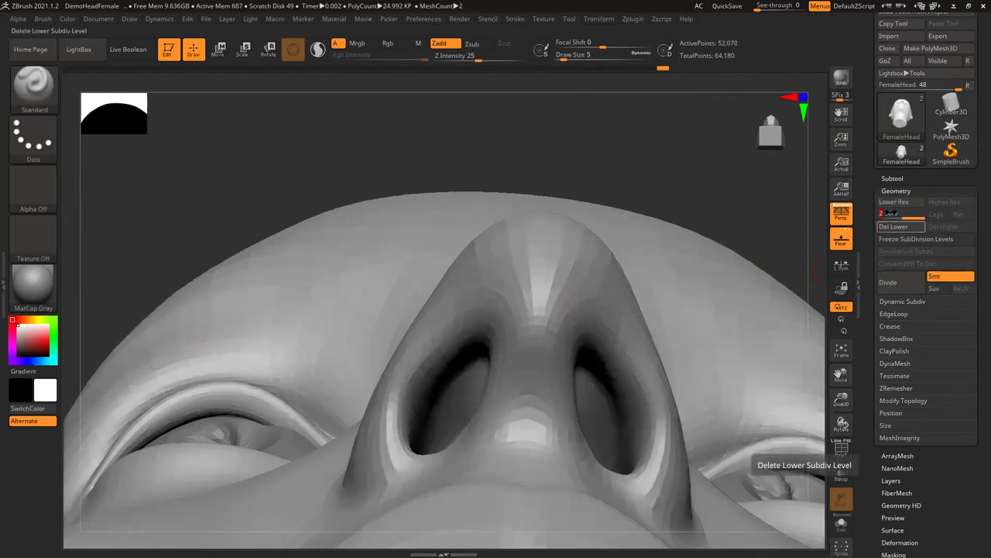
Compare subdivision levels 1 and 2 on the head, then divide the mesh once more to add level 3.
left_click(899, 217)
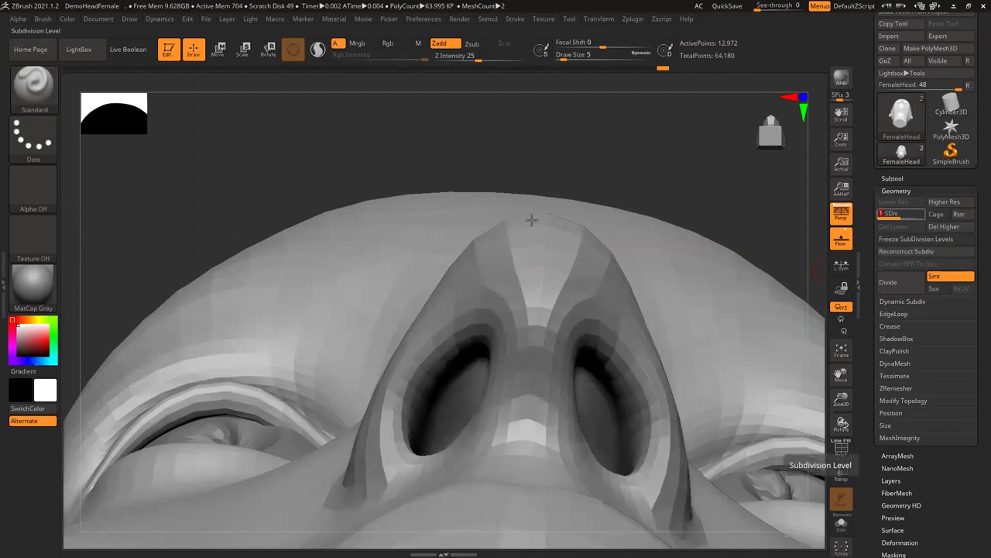
left_click(911, 217)
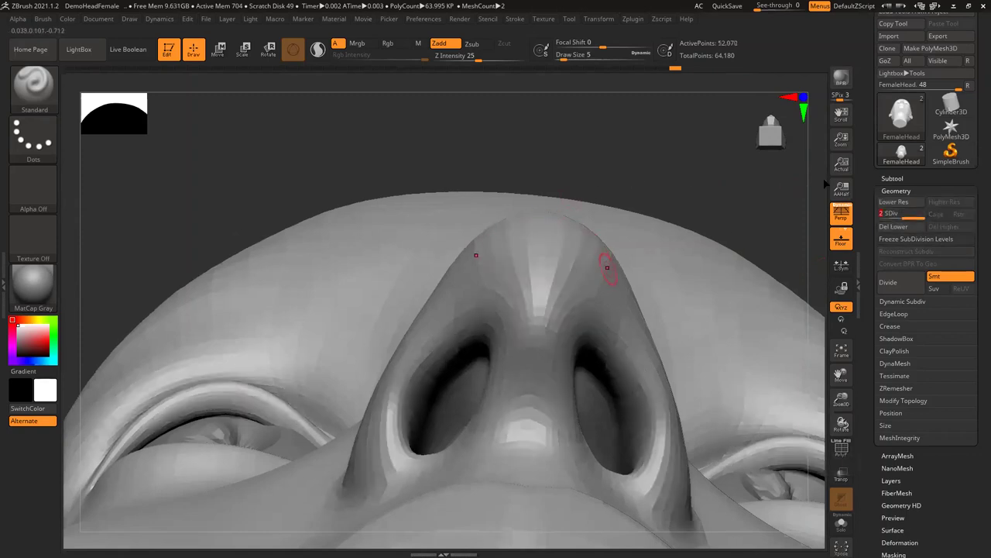
left_click(896, 284)
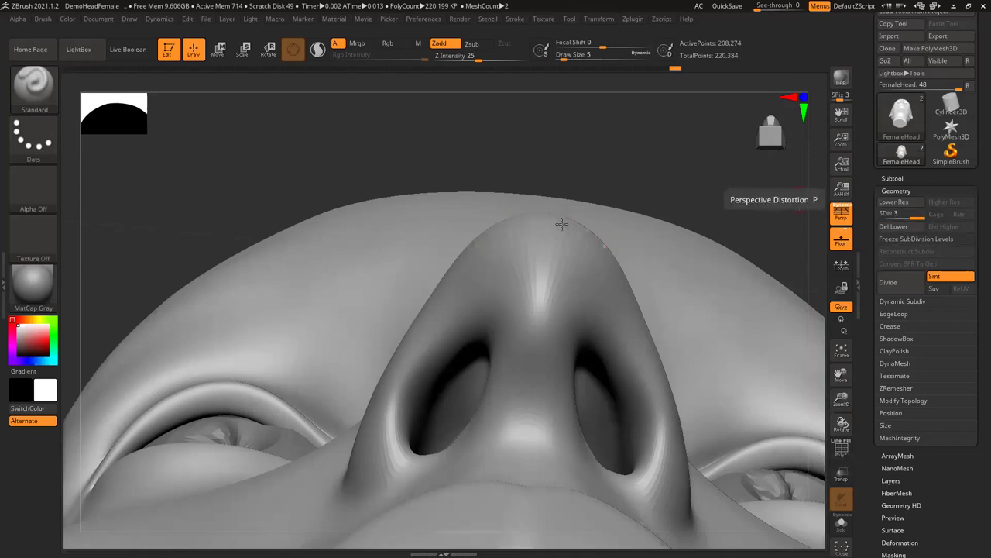
Examine the smoothness of the nose tip up close at level 3, then return to a view of the whole face.
mouse_move(571, 280)
right_mouse_down("alt")
mouse_move(621, 186)
mouse_move(622, 160)
mouse_move(817, 218)
mouse_move(610, 248)
right_mouse_up("alt")
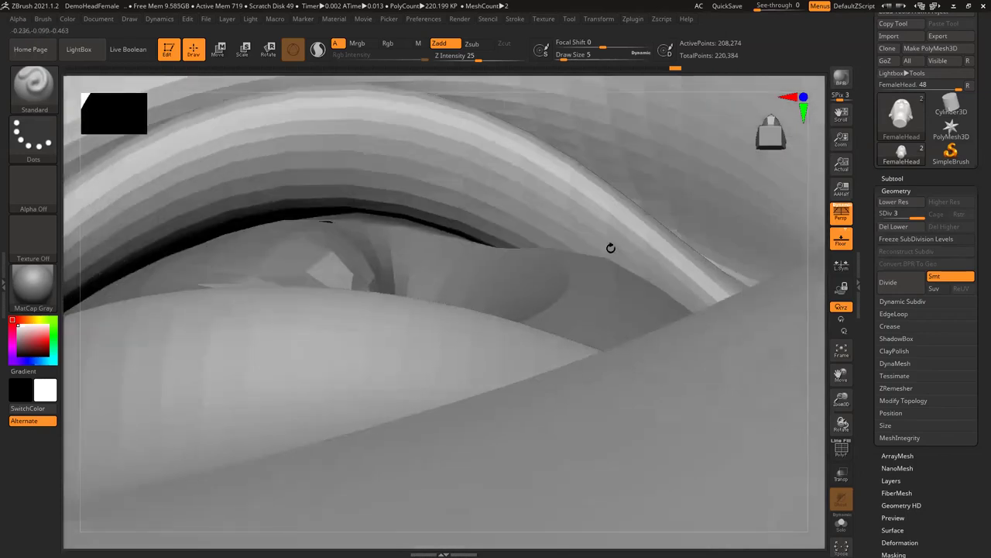
right_click_drag(232, 530, 540, 537)
right_click_drag(756, 273, 430, 204, "alt")
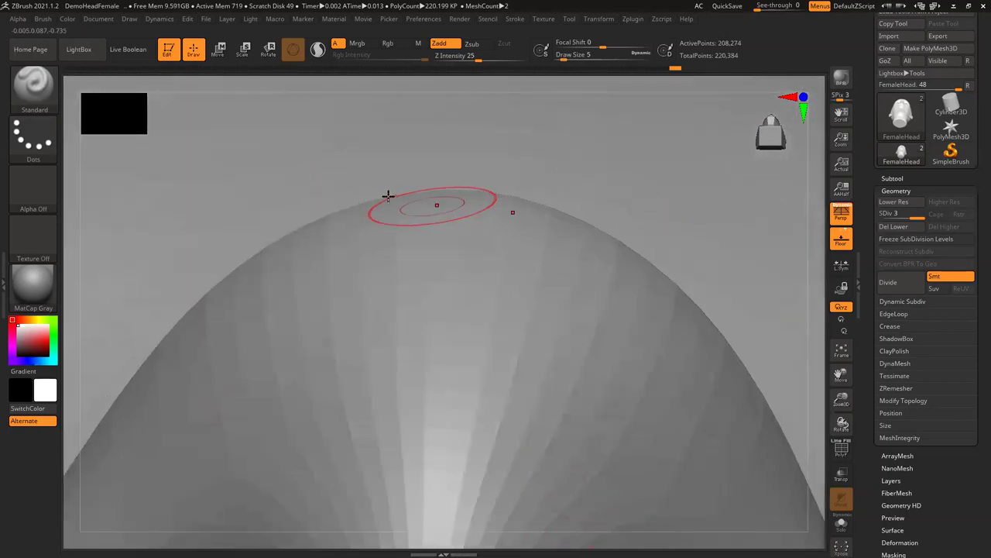
mouse_move(475, 186)
left_mouse_down()
mouse_move(549, 237)
mouse_move(555, 193)
left_mouse_up()
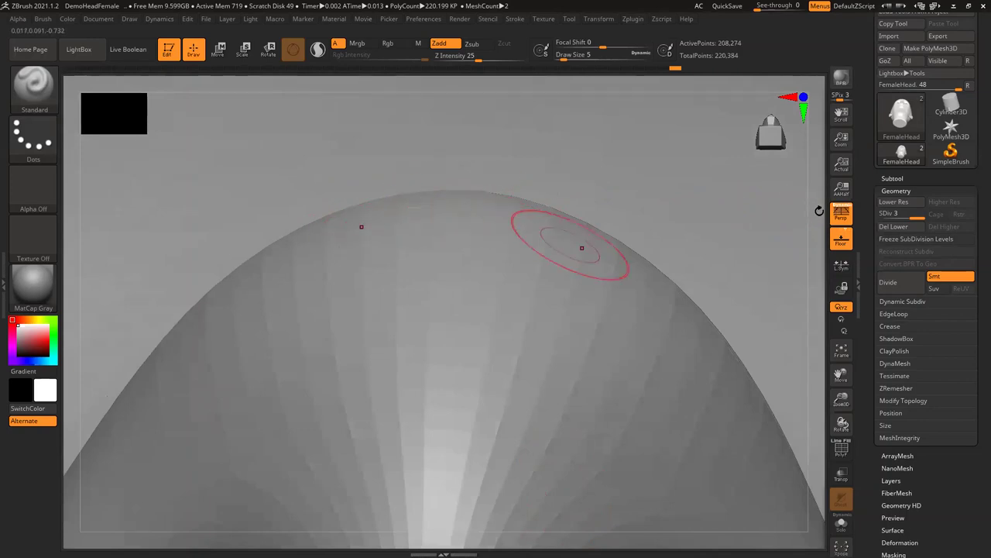
left_click_drag(628, 286, 648, 305, "alt")
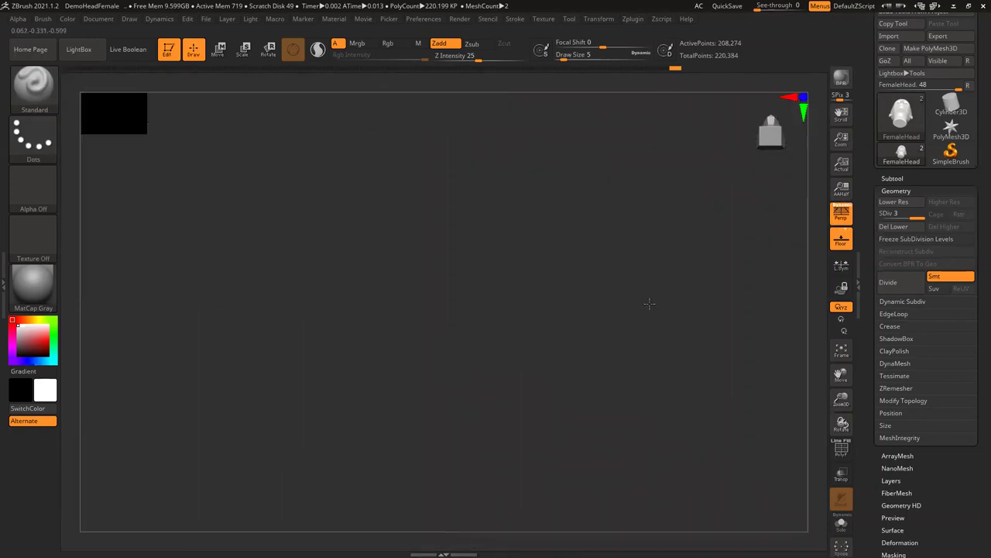
mouse_move(816, 270)
left_mouse_down()
mouse_move(819, 181)
mouse_move(536, 352)
mouse_move(630, 336)
mouse_move(624, 310)
mouse_move(701, 258)
left_mouse_up()
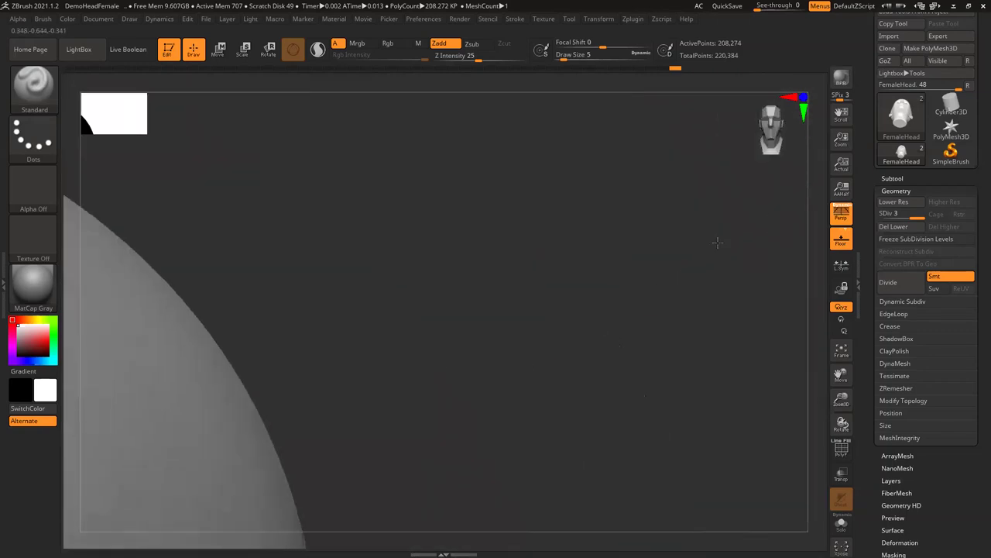
left_click_drag(645, 200, 724, 291, "alt")
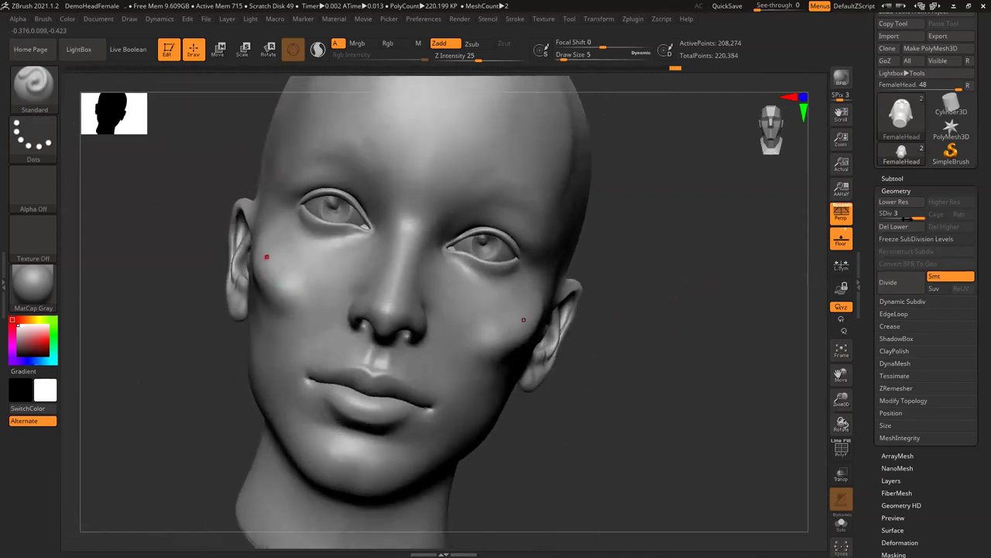
Lower the head to subdivision level 2 and examine the sculpted cheekbones from several angles.
left_click(887, 216)
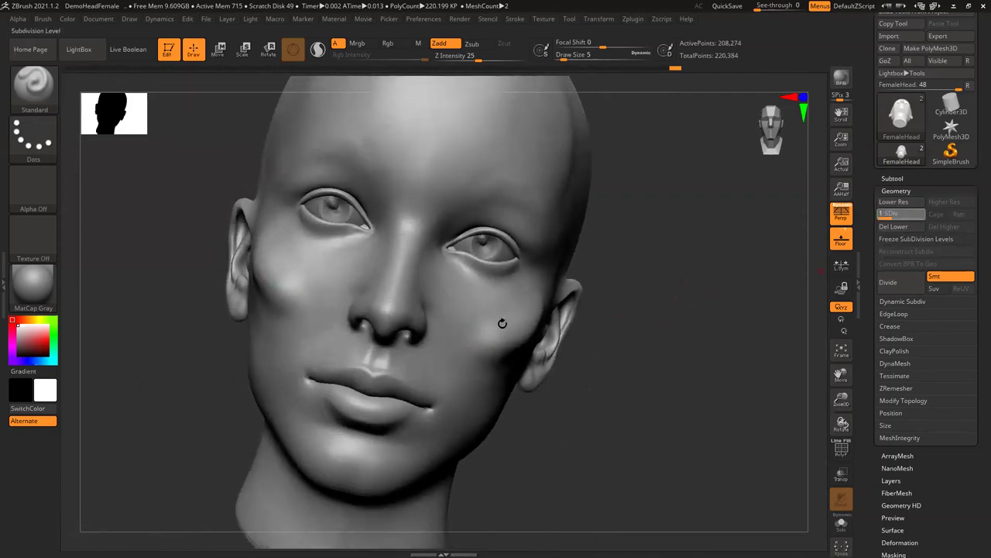
right_click_drag(498, 332, 598, 313)
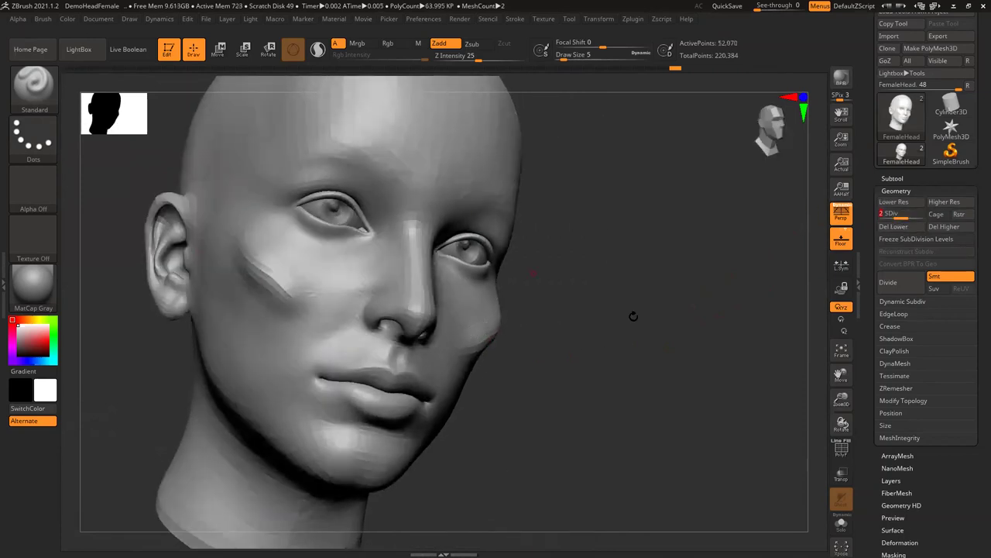
left_click_drag(580, 333, 566, 365, "alt")
left_click_drag(658, 337, 584, 330)
left_click_drag(673, 320, 610, 340)
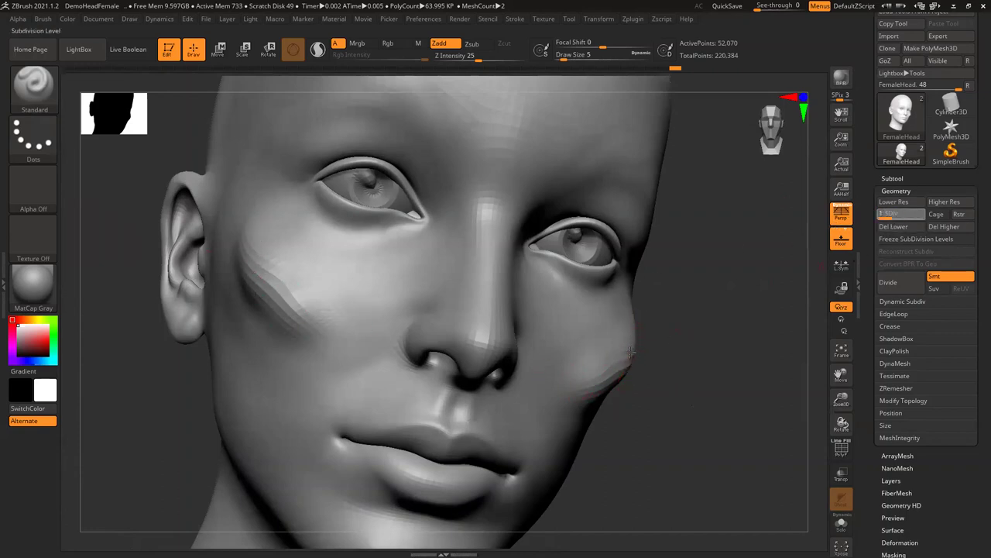
Drop the head to subdivision level 1 and raise it through level 2 to level 3 for comparison.
key("shift+d")
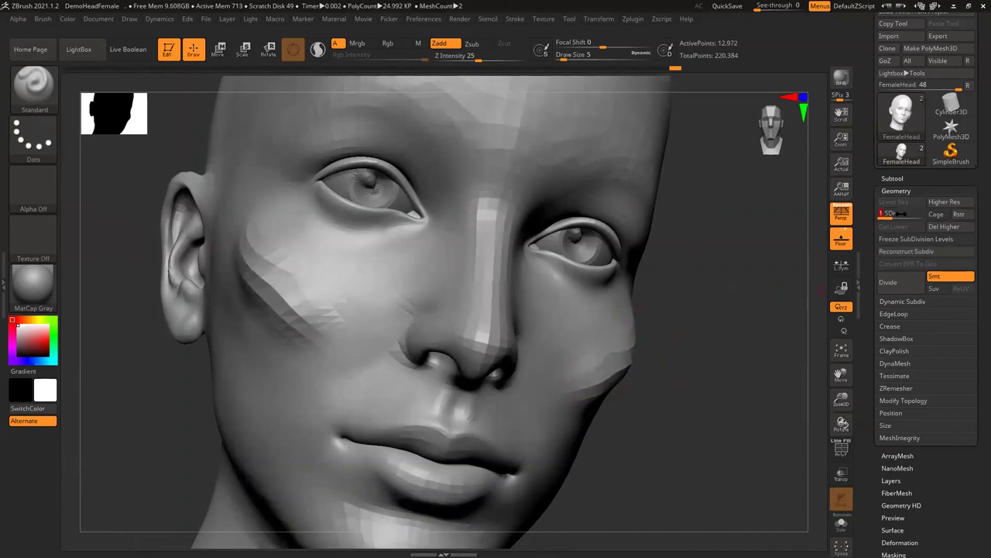
left_click_drag(901, 214, 917, 217)
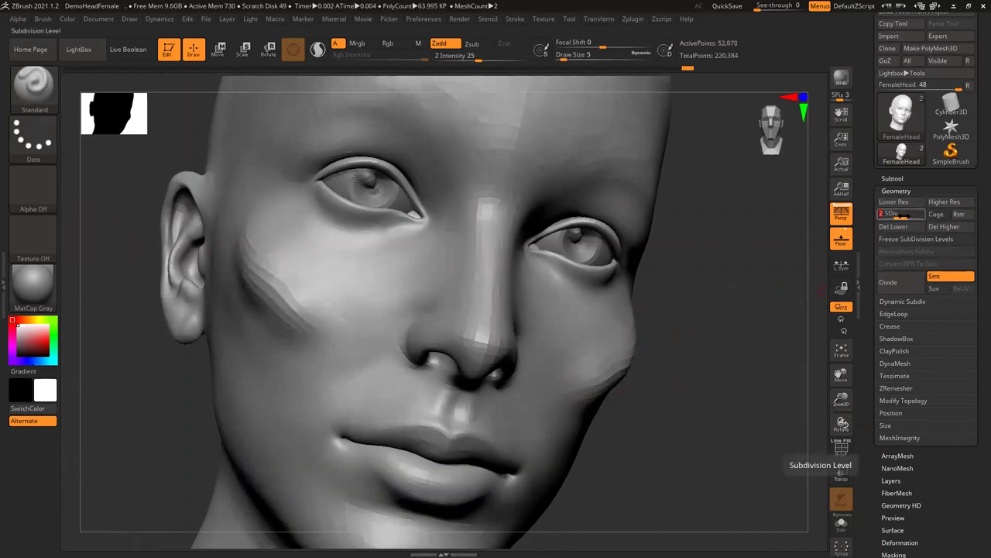
key("d")
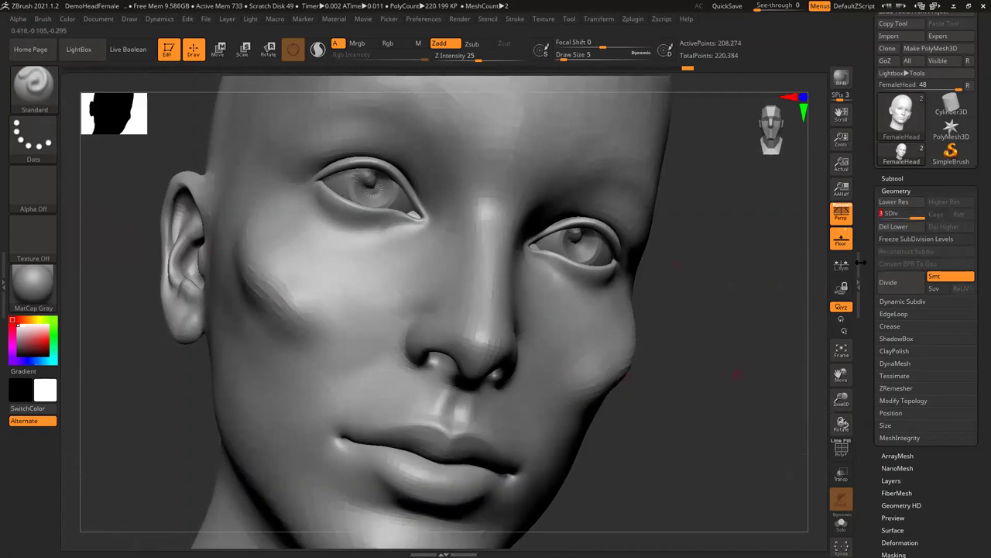
Divide the head mesh again to add subdivision level 4, and compare it with level 3.
left_click_drag(892, 285, 721, 51)
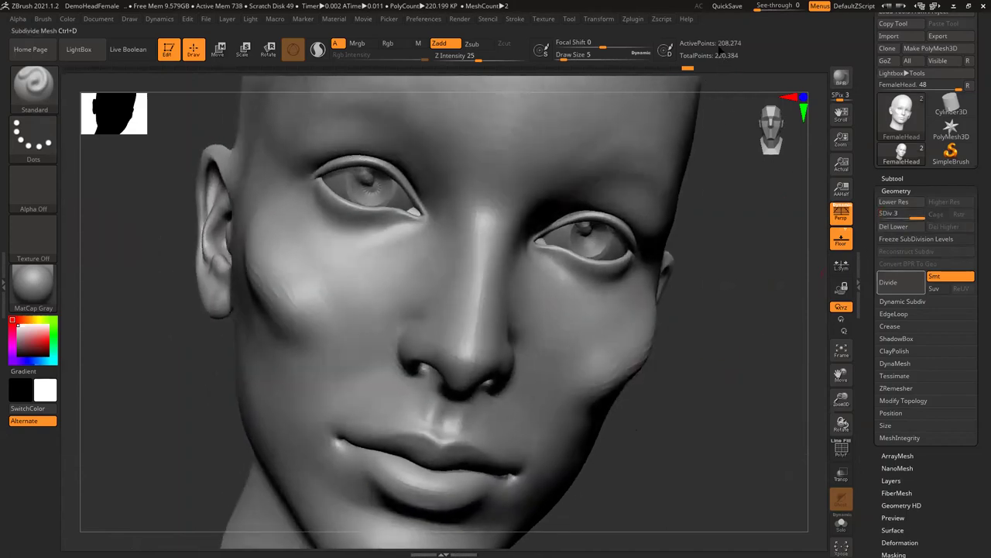
key("ctrl+d")
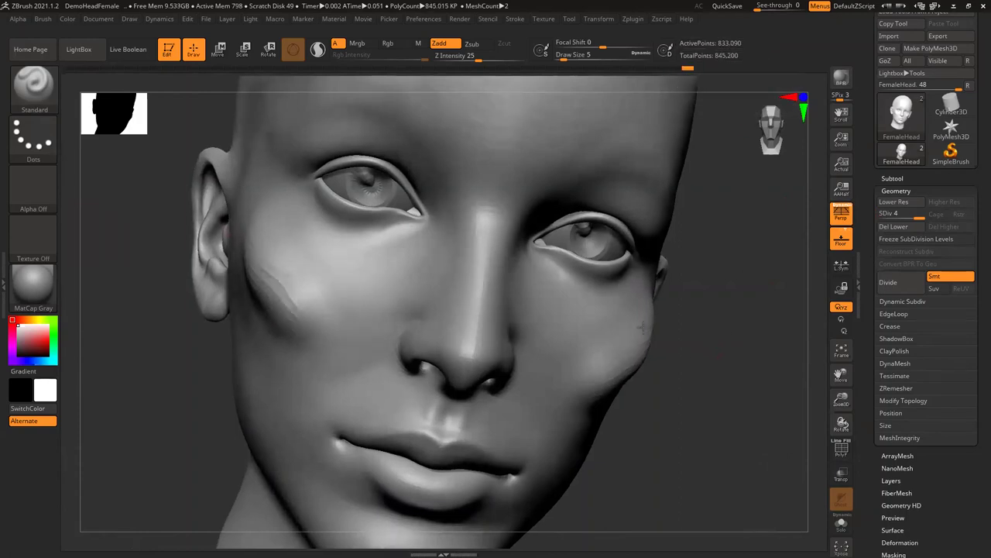
left_click_drag(671, 364, 683, 323)
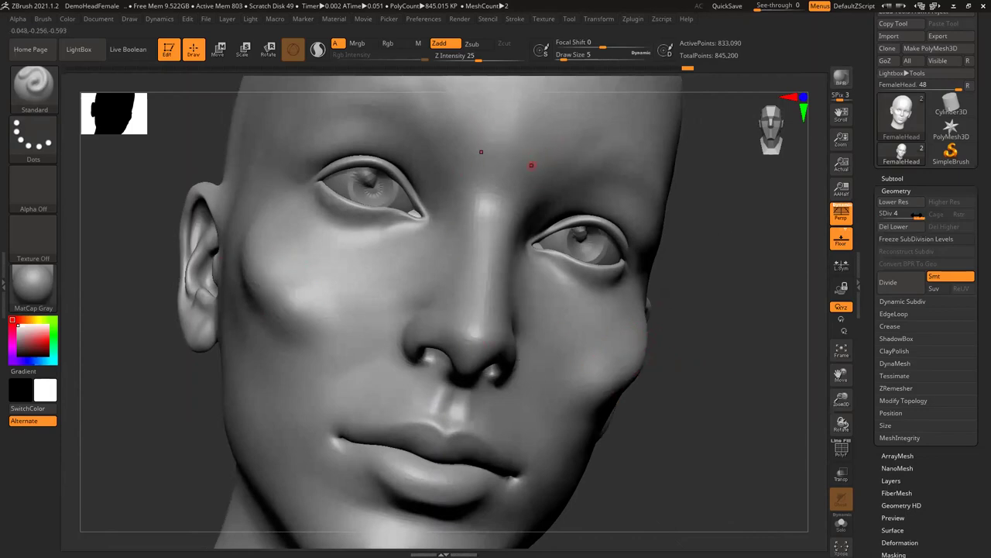
left_click_drag(913, 215, 901, 215)
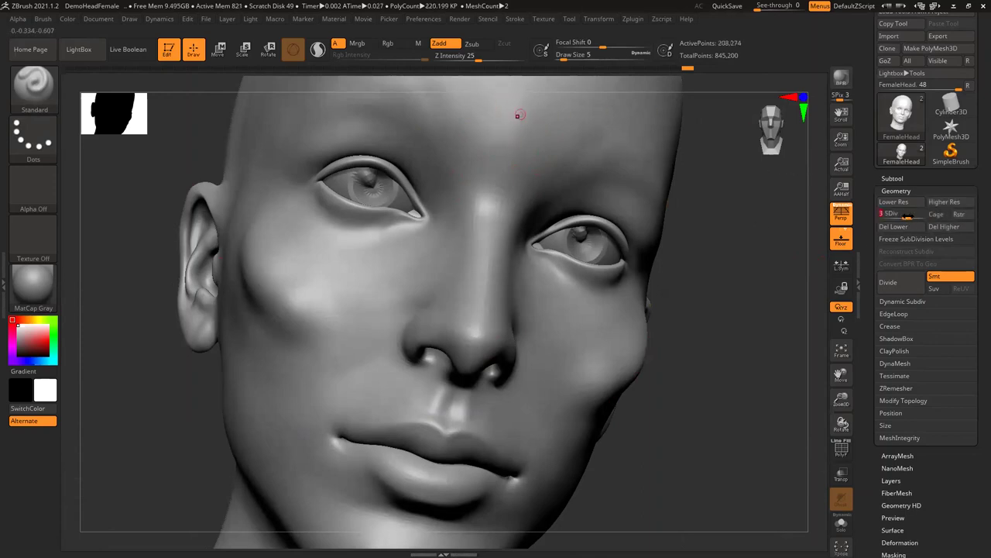
key("d")
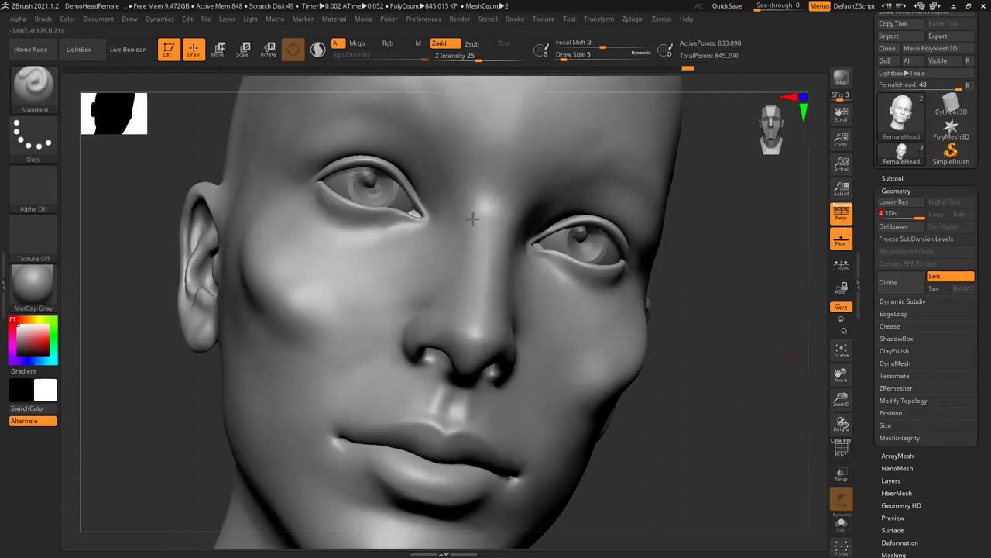
Lower the head from subdivision level 4 to level 1 with the forehead in view, and undo the last change.
left_click_drag(787, 359, 714, 462, "alt")
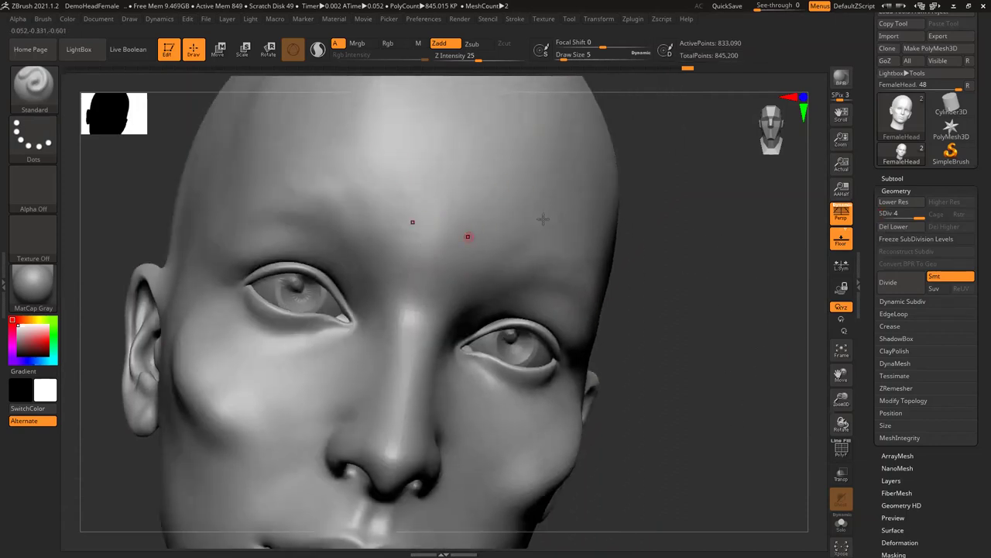
right_click_drag(705, 275, 617, 234)
key("shift+d")
key("shift+d")
key("shift+d")
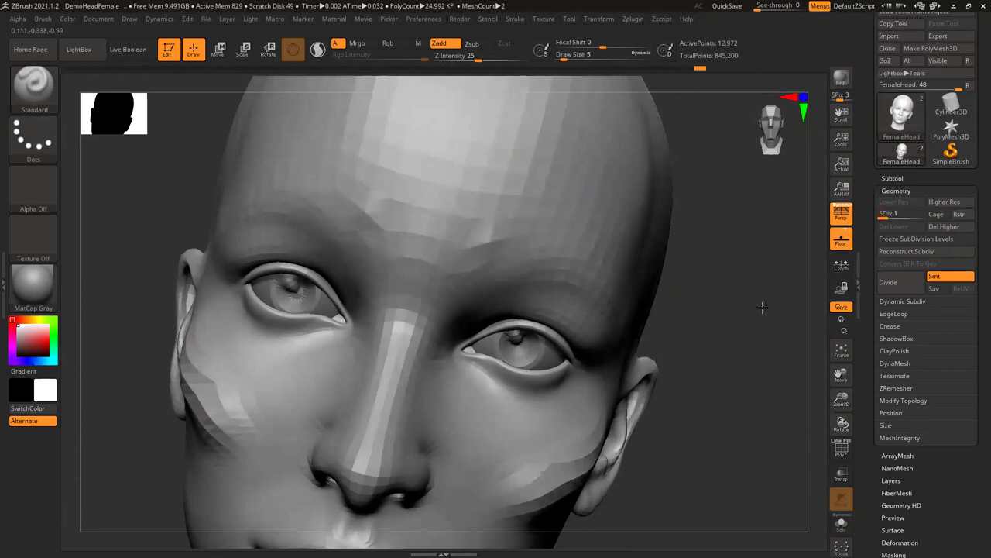
left_click_drag(742, 332, 731, 284)
key("ctrl+z")
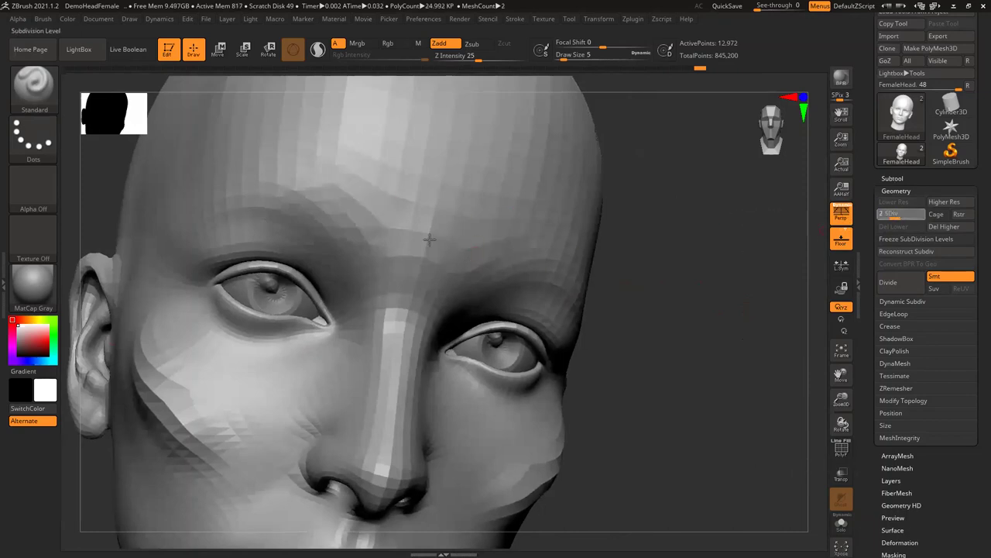
Try small Standard brush marks above the inner brows at subdivision levels 2 and 3, undoing them.
key("d")
right_click_drag(732, 318, 469, 241)
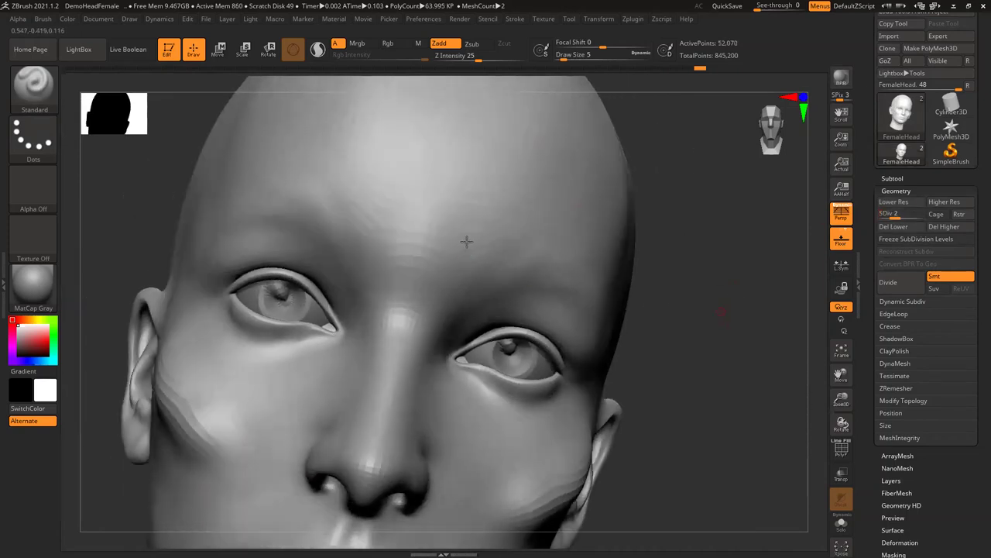
mouse_move(465, 245)
left_mouse_down()
mouse_move(474, 242)
mouse_move(466, 252)
left_mouse_up()
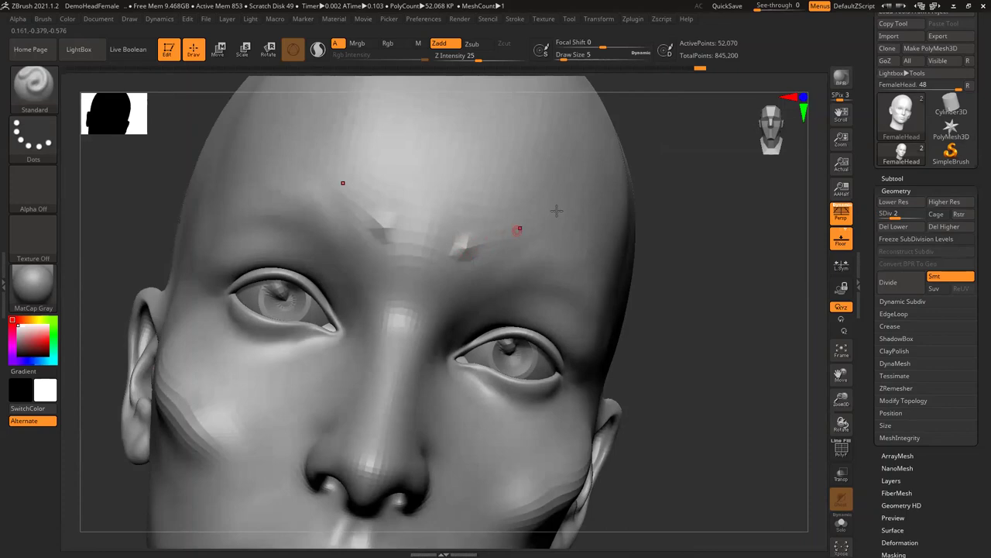
key("d")
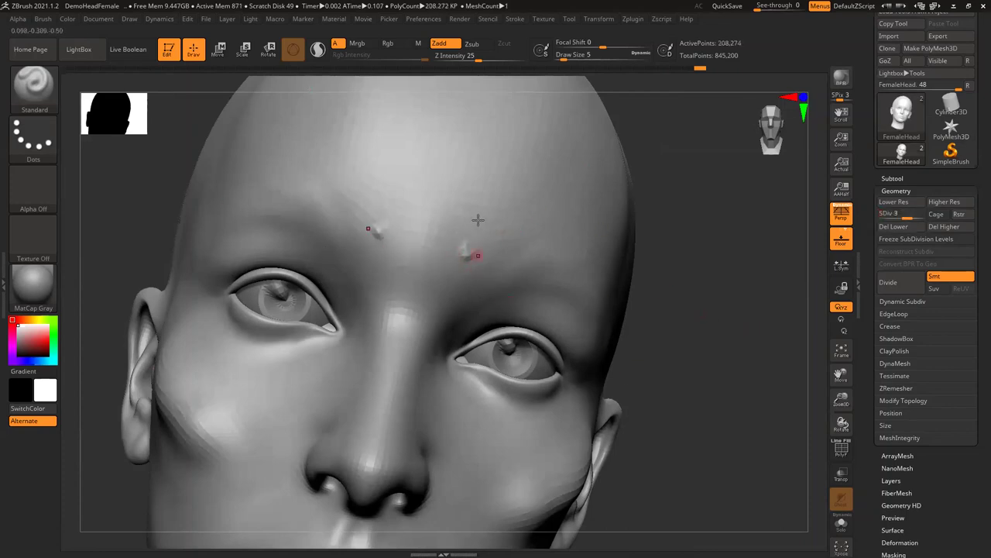
key("ctrl+z")
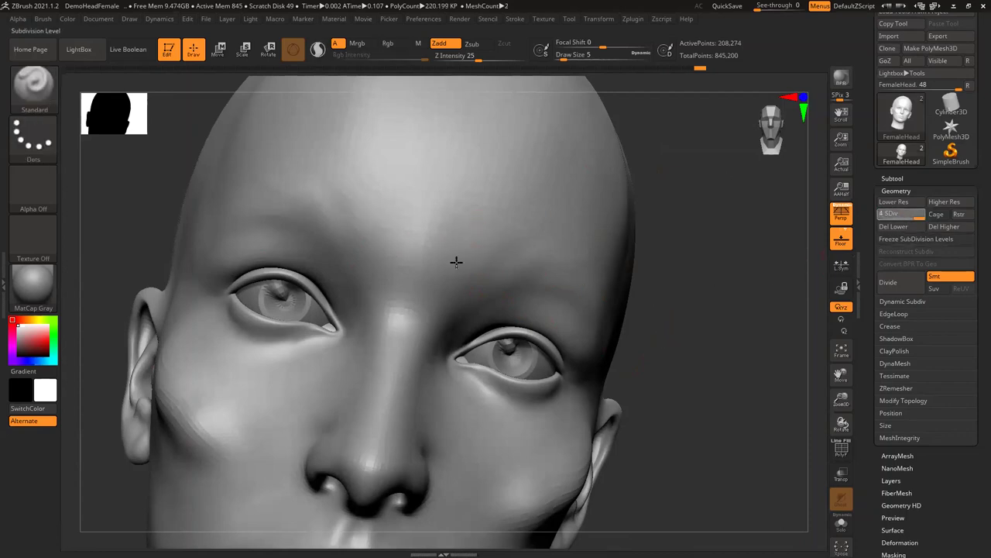
Raise the head to subdivision level 4 and sculpt a small symmetrical pair of bumps above the inner brows.
key("d")
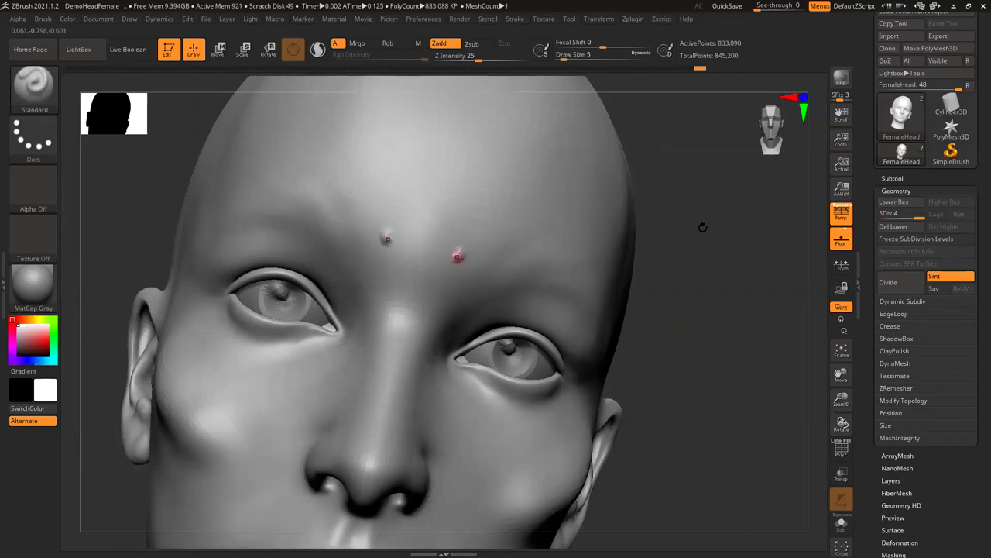
left_click(457, 255)
right_click_drag(622, 265, 917, 216)
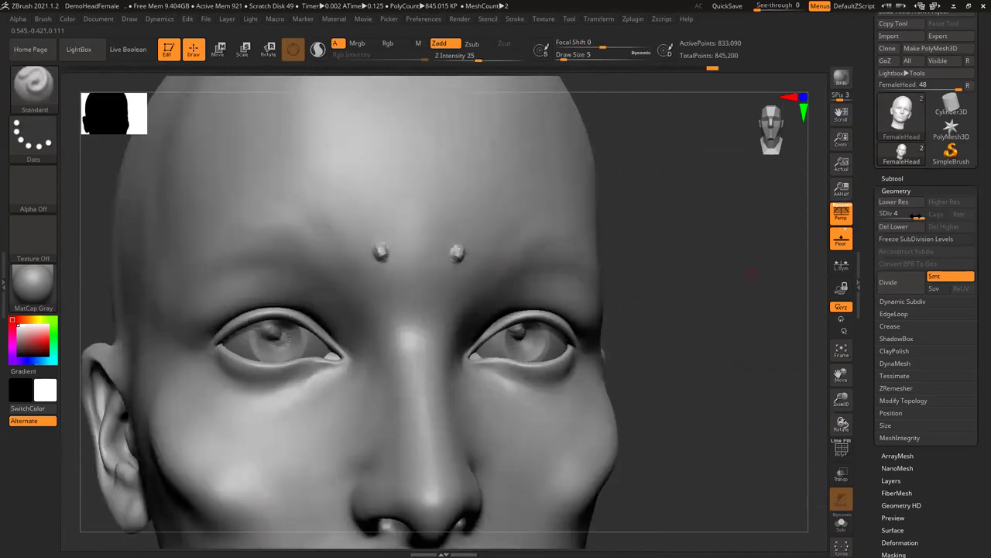
Step the head down through the subdivision levels to level 1 and bring the whole head into view.
key("shift+d")
key("shift+d")
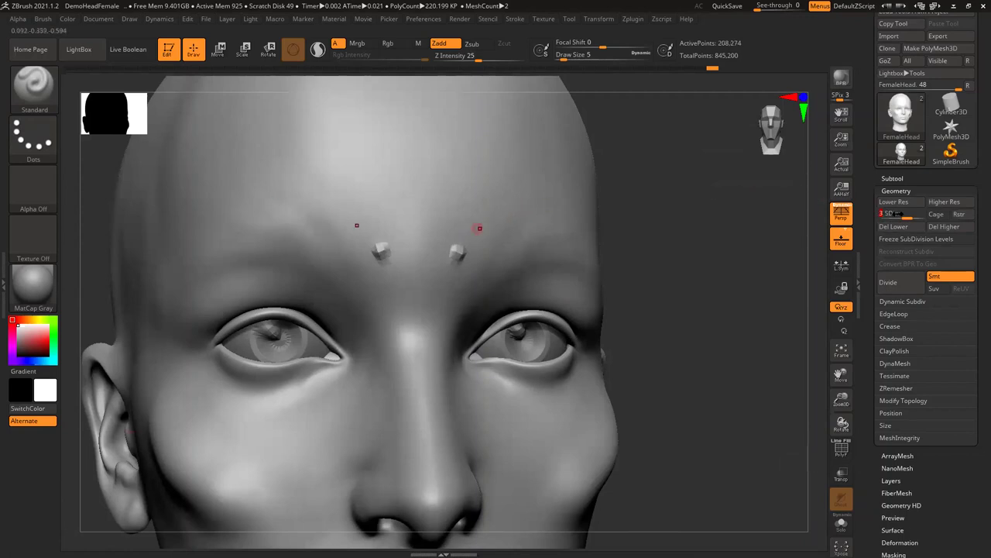
key("shift+d")
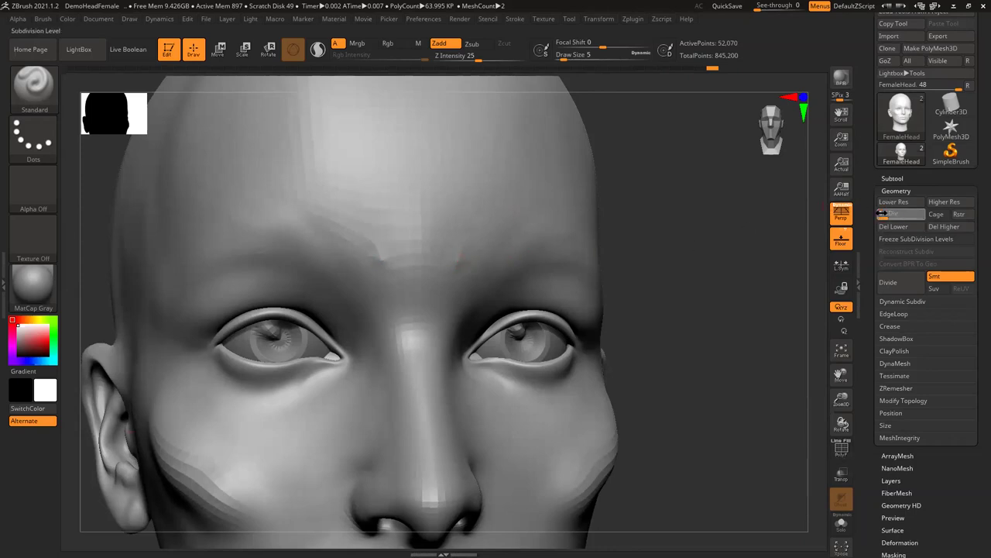
left_click(883, 214)
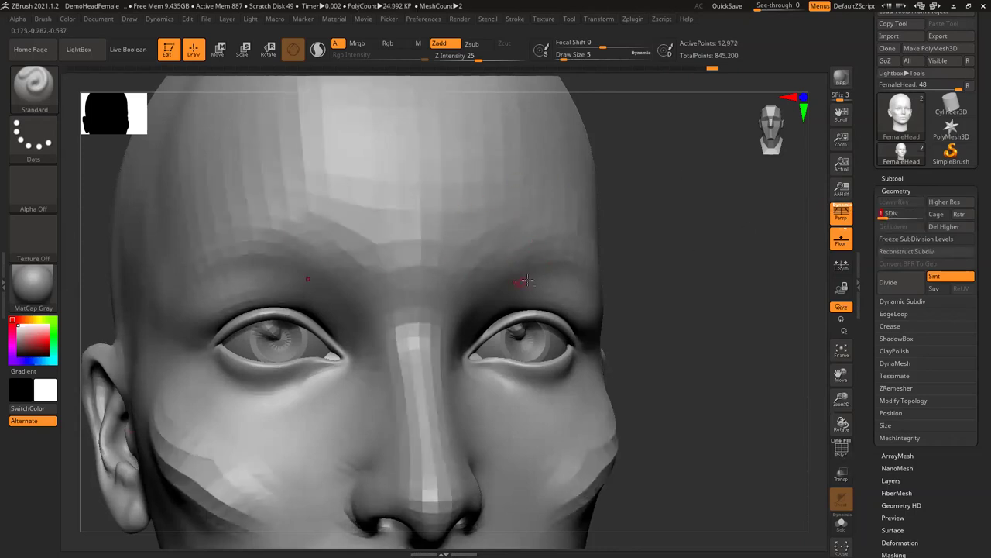
left_click_drag(733, 270, 782, 247, "alt")
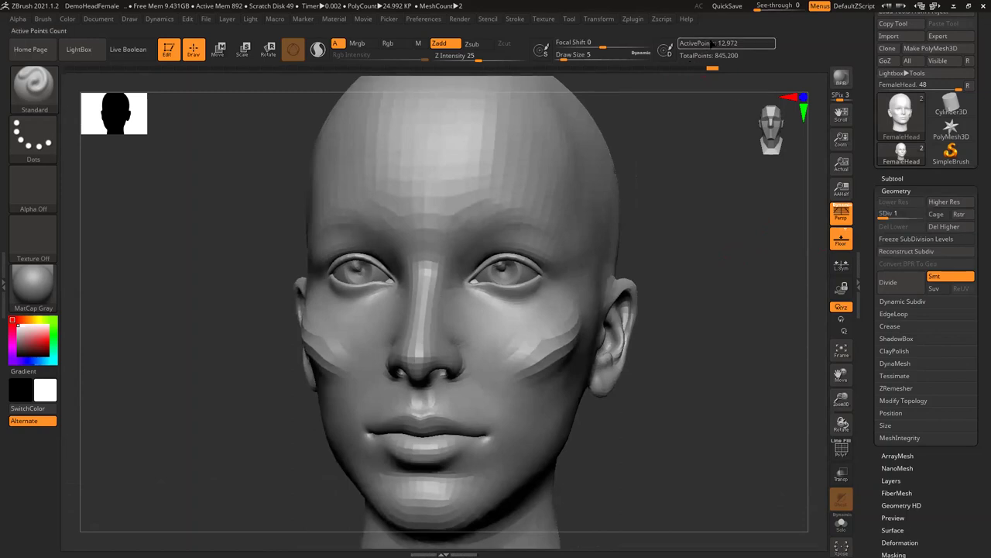
left_click_drag(718, 307, 734, 273)
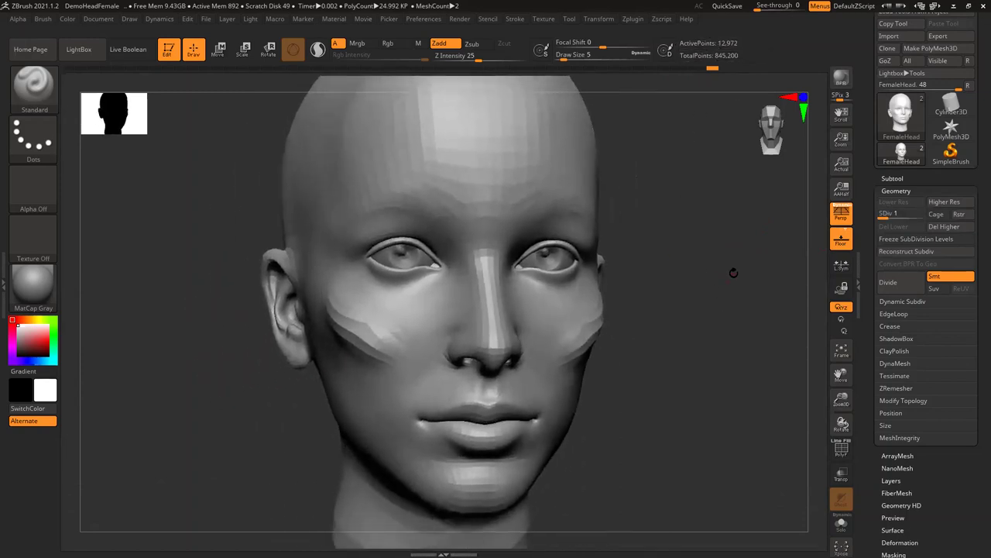
left_click_drag(704, 209, 692, 233, "alt")
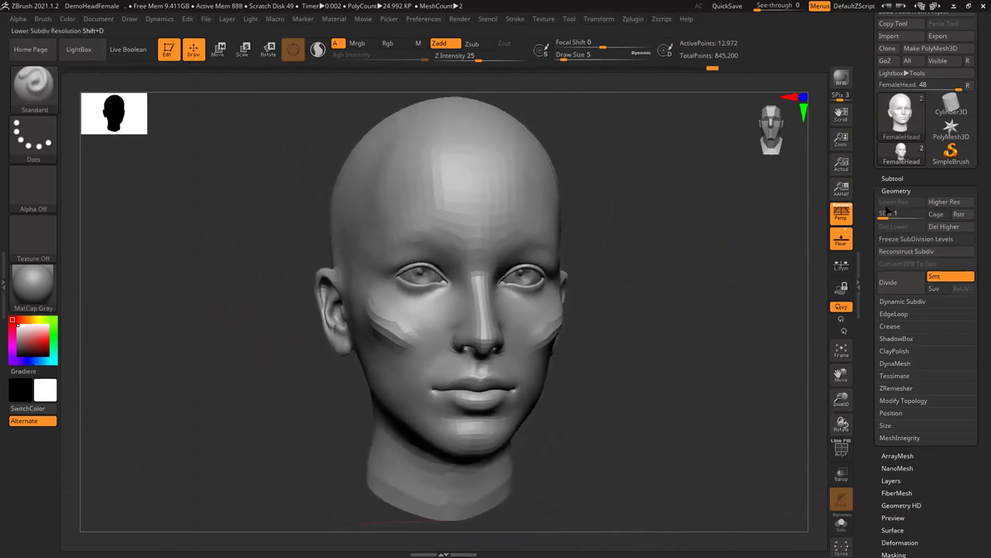
Raise the head to subdivision level 4 and draw thin symmetrical marks on the forehead with draw size 9.
left_click_drag(883, 213, 923, 214)
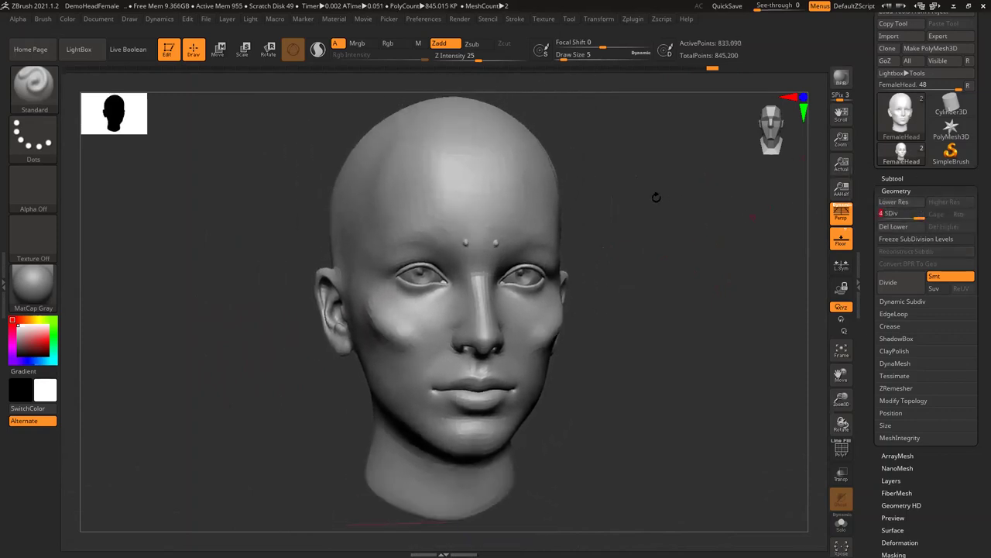
left_click_drag(696, 276, 701, 194)
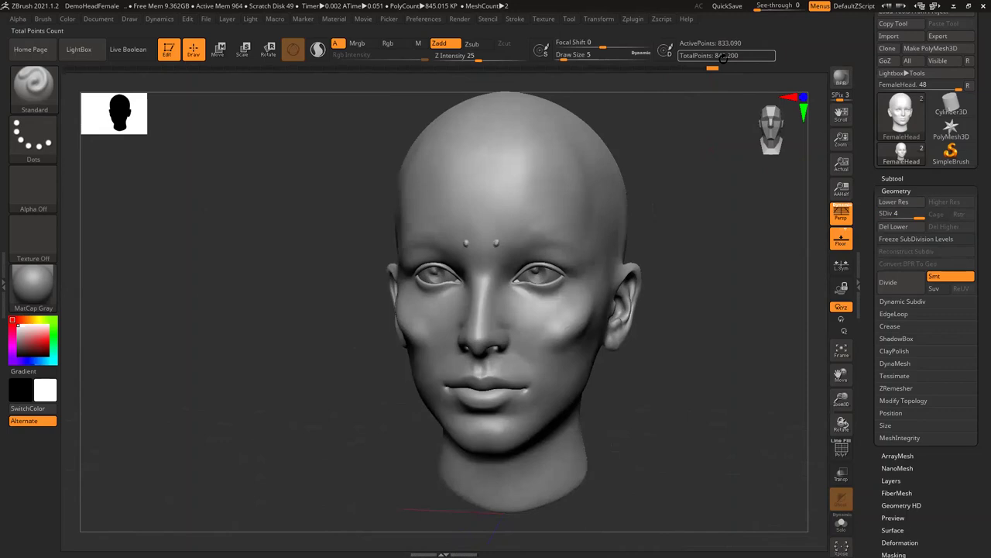
mouse_move(701, 155)
left_mouse_down("alt")
mouse_move(701, 194)
mouse_move(744, 205)
left_mouse_up("alt")
mouse_move(388, 158)
left_mouse_down()
mouse_move(411, 190)
mouse_move(392, 179)
mouse_move(354, 115)
left_mouse_up()
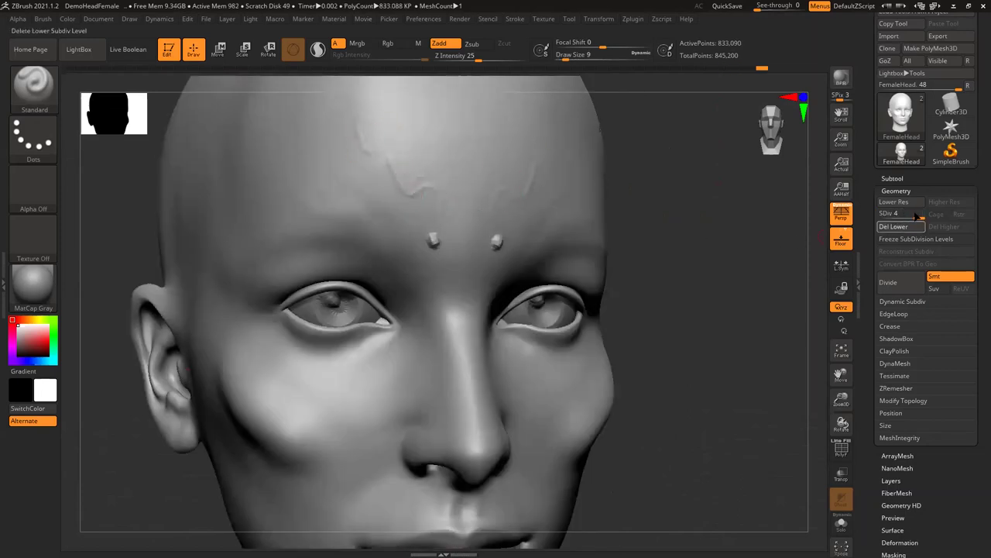
Compare the forehead marks at subdivision levels 1 and 4, adding more thin lines and undoing the last change.
left_click_drag(914, 216, 882, 217)
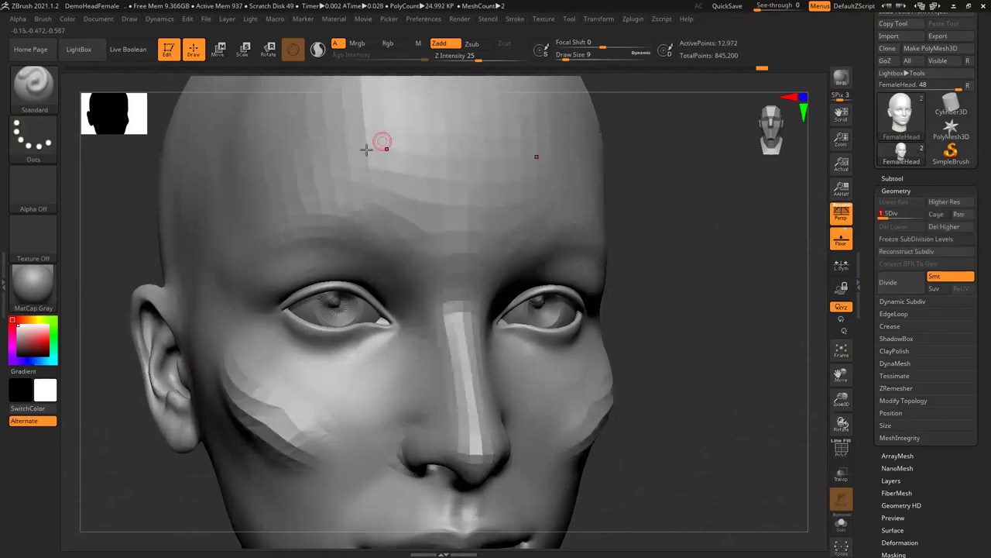
left_click_drag(883, 216, 924, 215)
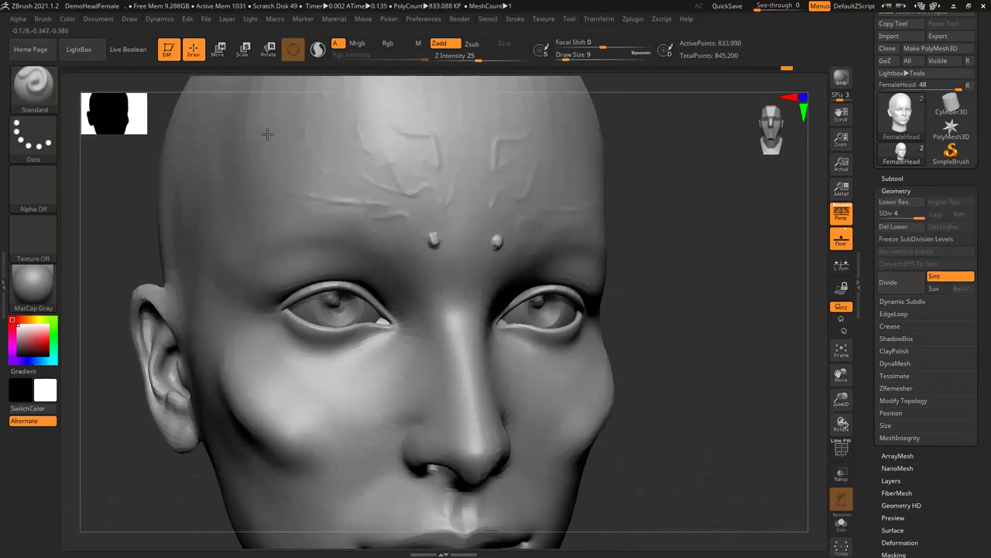
mouse_move(749, 297)
left_mouse_down()
mouse_move(703, 298)
mouse_move(687, 251)
mouse_move(701, 266)
left_mouse_up()
right_click_drag(686, 275, 676, 290, "ctrl")
key("ctrl+z")
Step the head down to subdivision level 1 and return it to level 4 to compare the surface detail.
key("shift+d")
key("shift+d")
key("shift+d")
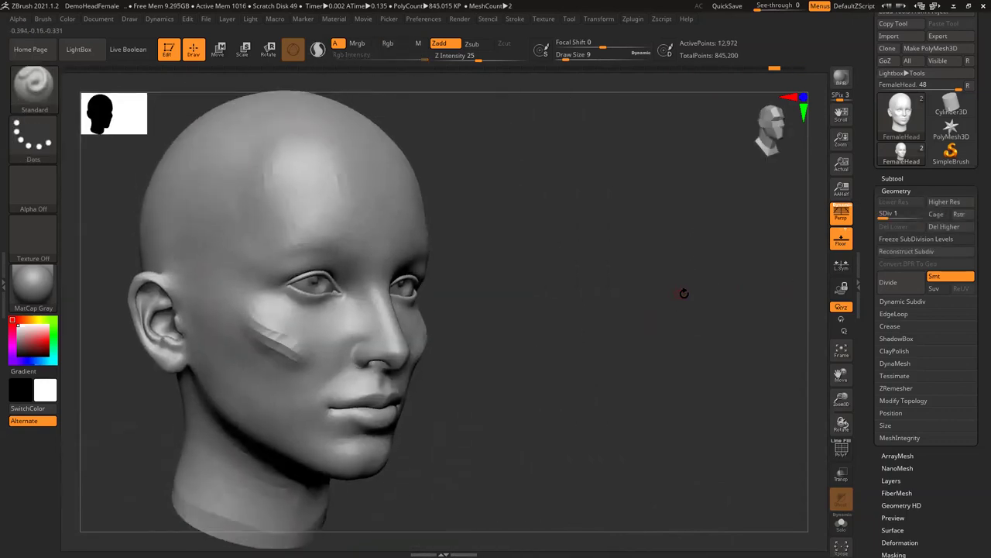
left_click_drag(886, 216, 920, 215)
Set the draw size to 23 and smooth away the small bumps above the inner brows.
left_click_drag(698, 316, 666, 309)
mouse_move(779, 326)
right_mouse_down("ctrl")
mouse_move(760, 307)
mouse_move(770, 338)
right_mouse_up("ctrl")
left_click_drag(770, 338, 791, 329)
left_click_drag(566, 57, 571, 57)
key("shift")
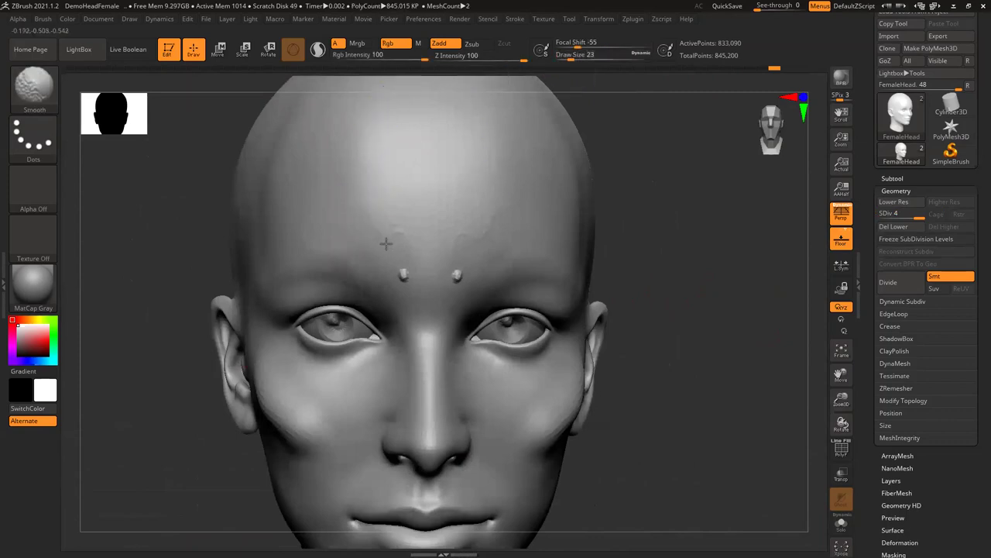
mouse_move(404, 271)
left_mouse_down("shift")
mouse_move(458, 276)
mouse_move(402, 280)
left_mouse_up("shift")
mouse_move(732, 306)
left_mouse_down()
mouse_move(726, 277)
mouse_move(749, 261)
mouse_move(673, 291)
mouse_move(693, 293)
left_mouse_up()
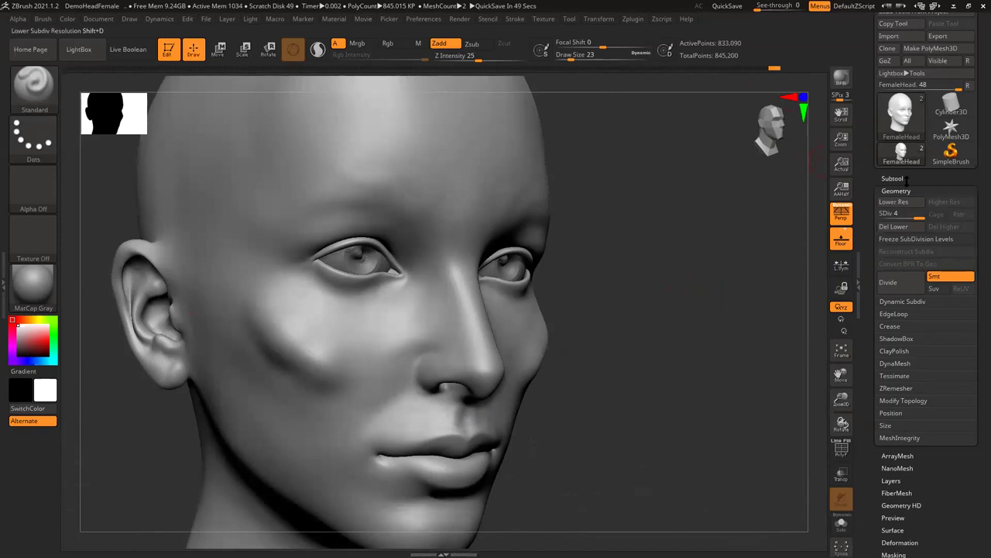
Try building up the chin at subdivision level 4 with the Standard brush at draw size 51, and undo it.
left_click_drag(621, 293, 514, 359)
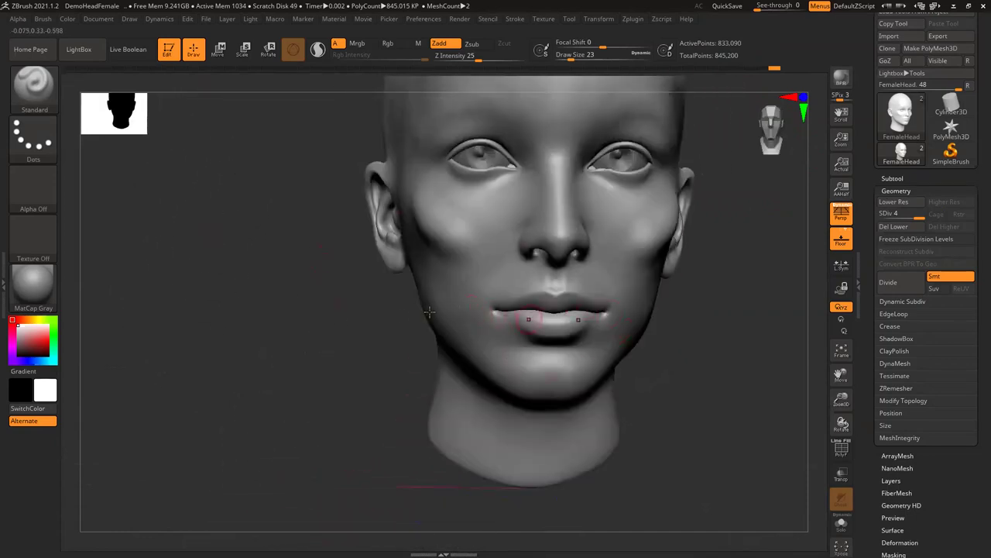
mouse_move(245, 244)
left_mouse_down()
mouse_move(273, 236)
mouse_move(285, 213)
left_mouse_up()
left_click(577, 58)
mouse_move(530, 371)
left_mouse_down()
mouse_move(544, 405)
mouse_move(552, 393)
mouse_move(534, 373)
mouse_move(549, 365)
mouse_move(536, 383)
left_mouse_up()
left_click_drag(292, 305, 564, 376)
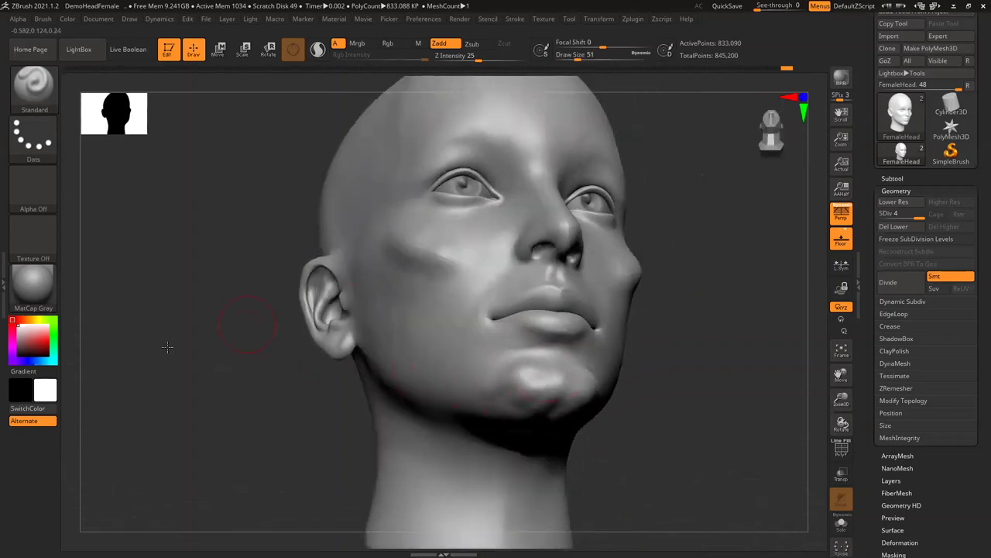
key("ctrl+z")
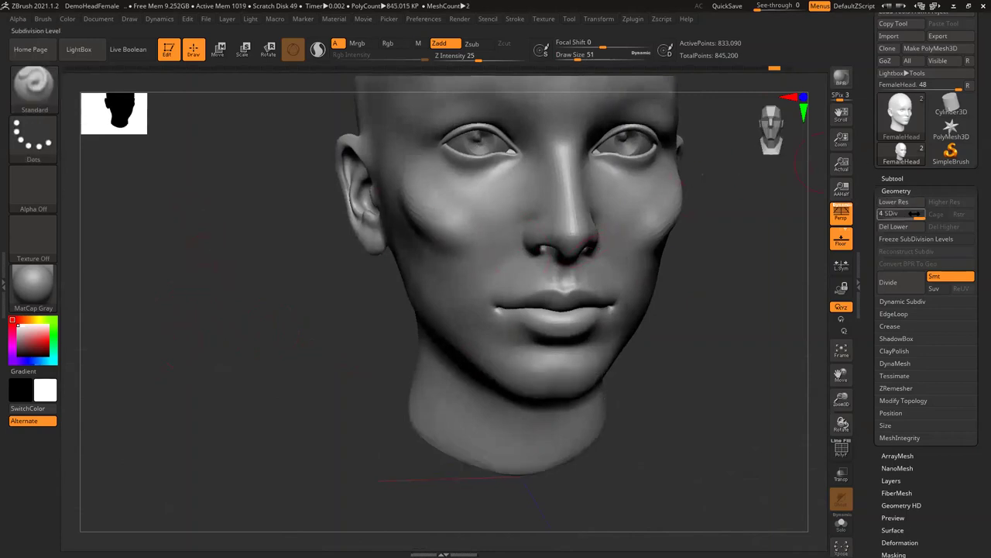
Lower the head to subdivision level 1 and build up the chin with the Standard brush.
left_click_drag(883, 214, 191, 262)
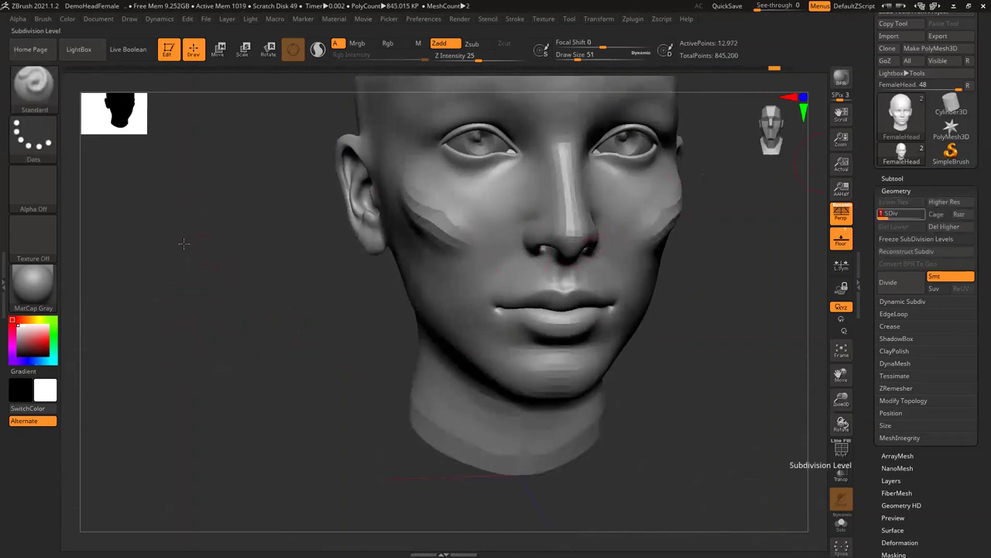
left_click_drag(332, 278, 388, 288)
left_click_drag(194, 279, 236, 277)
left_click_drag(524, 400, 520, 376)
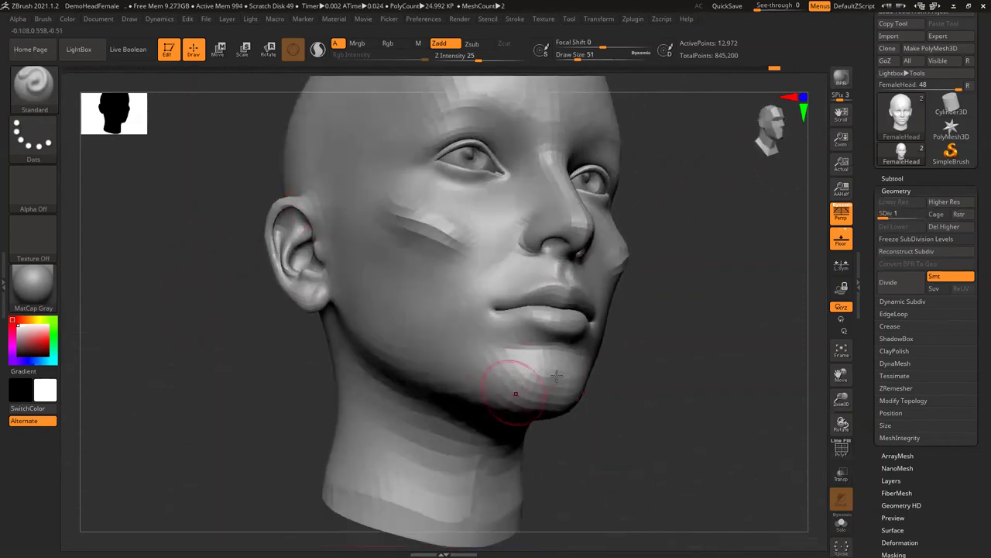
Build up the jawline with the draw size at 83 and raise the head to subdivision level 4.
left_click_drag(578, 54, 581, 54)
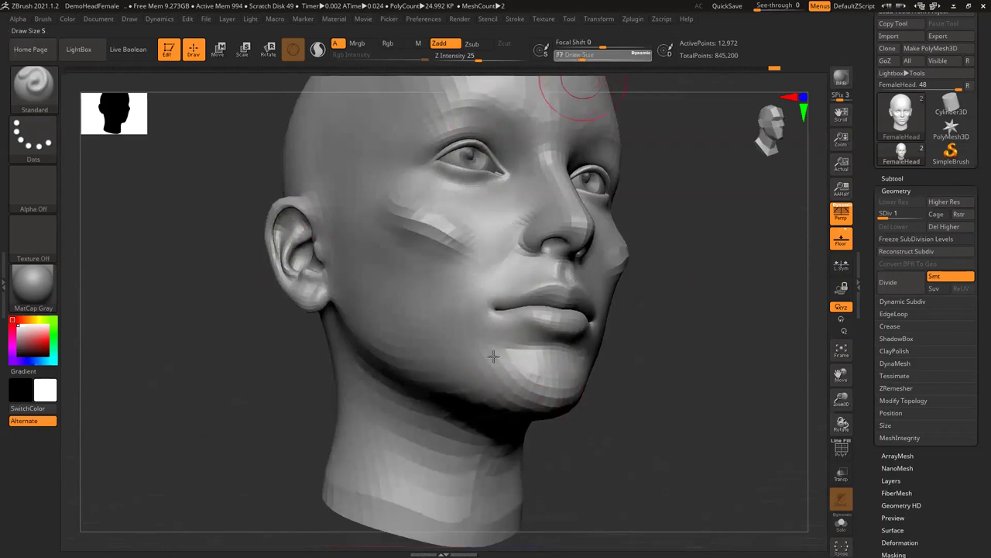
mouse_move(481, 396)
left_mouse_down()
mouse_move(345, 336)
mouse_move(466, 396)
left_mouse_up()
left_click_drag(151, 315, 221, 307)
left_click(902, 214)
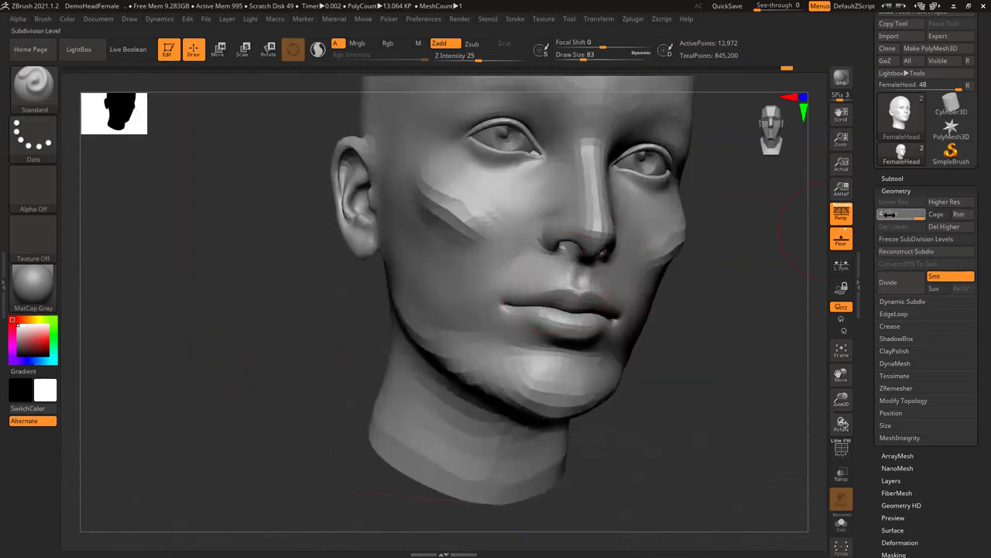
left_click_drag(888, 217, 893, 218)
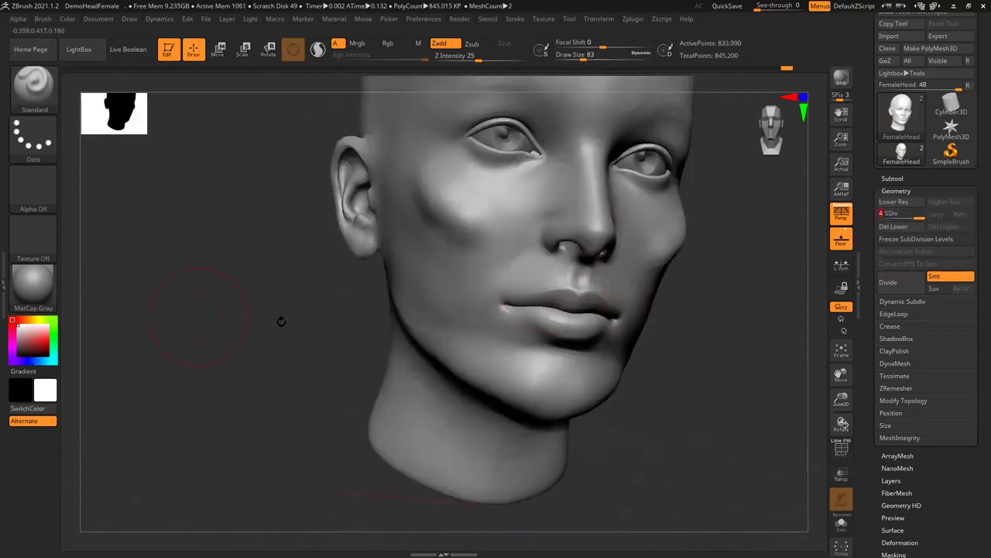
Step the head down to subdivision level 1 and undo the last two jaw changes.
left_click_drag(716, 410, 535, 355)
left_click_drag(244, 242, 211, 245)
key("shift+d")
key("shift+d")
key("shift+d")
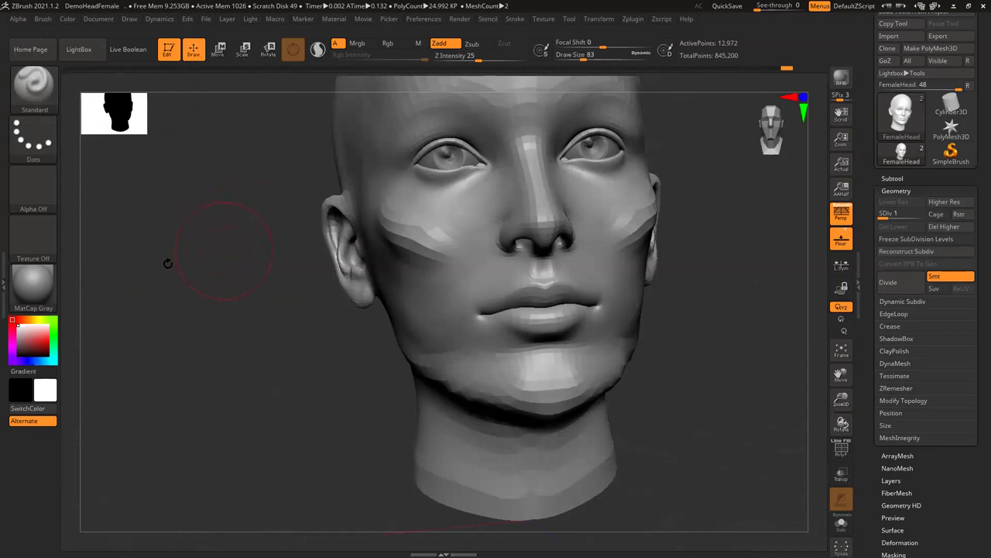
key("ctrl+z")
key("ctrl+z")
Smooth the raised ridges on both cheekbones at subdivision level 1.
mouse_move(165, 269)
left_mouse_down()
mouse_move(165, 195)
mouse_move(147, 288)
mouse_move(156, 247)
left_mouse_up()
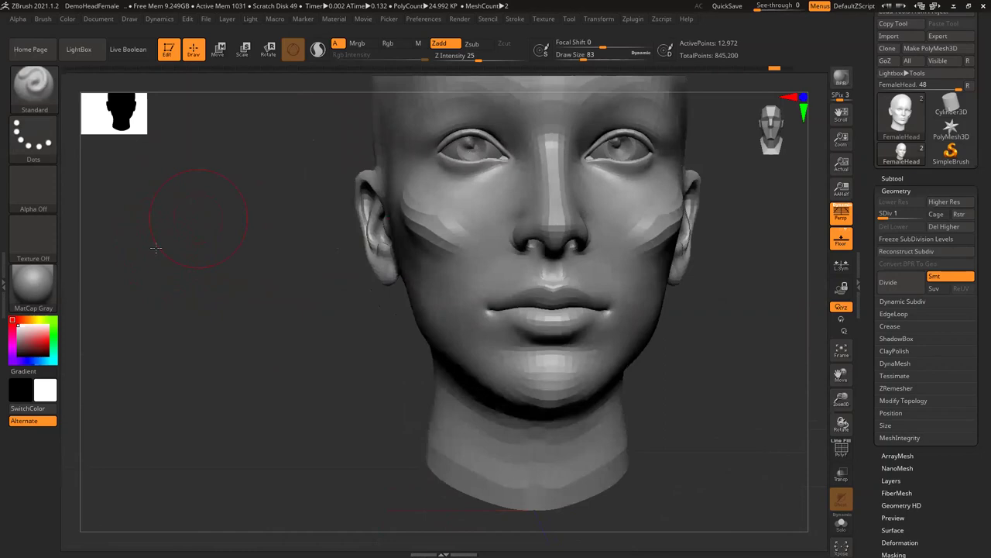
key("f")
key("f")
key("f")
key("f")
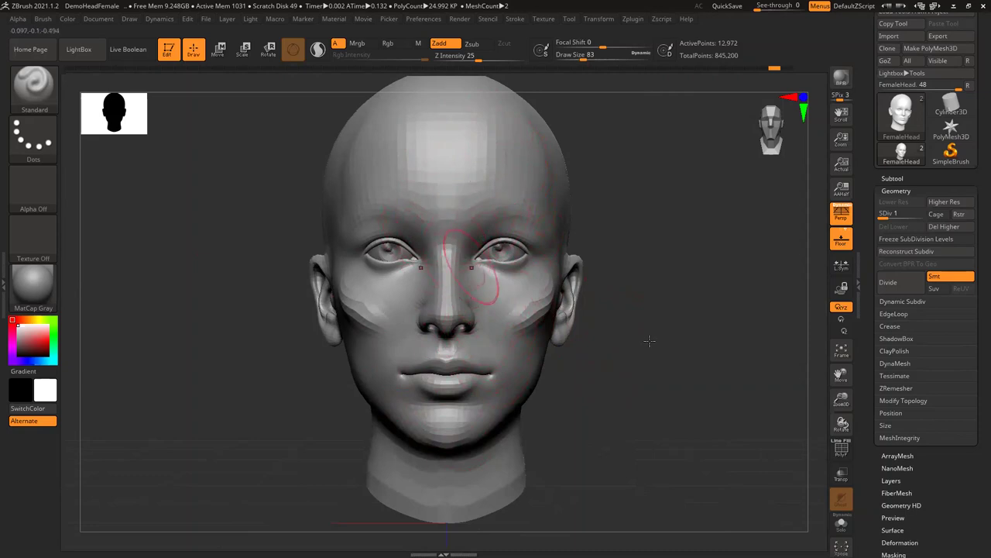
scroll(478, 222, "up", 1)
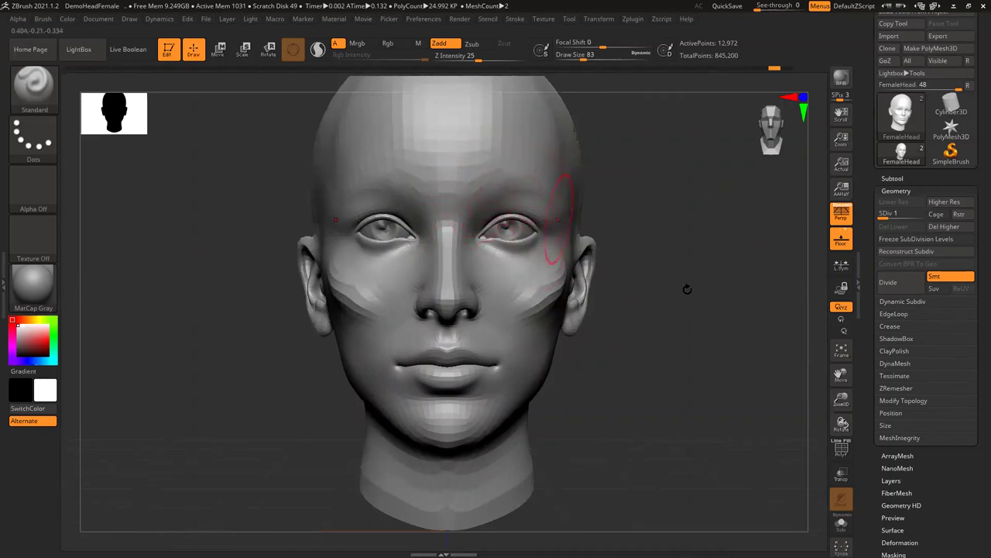
left_click_drag(671, 322, 662, 309)
left_click_drag(654, 359, 596, 358)
mouse_move(556, 289)
left_mouse_down("shift")
mouse_move(580, 281)
mouse_move(532, 307)
left_mouse_up("shift")
mouse_move(273, 305)
left_mouse_down()
mouse_move(662, 320)
mouse_move(686, 300)
left_mouse_up()
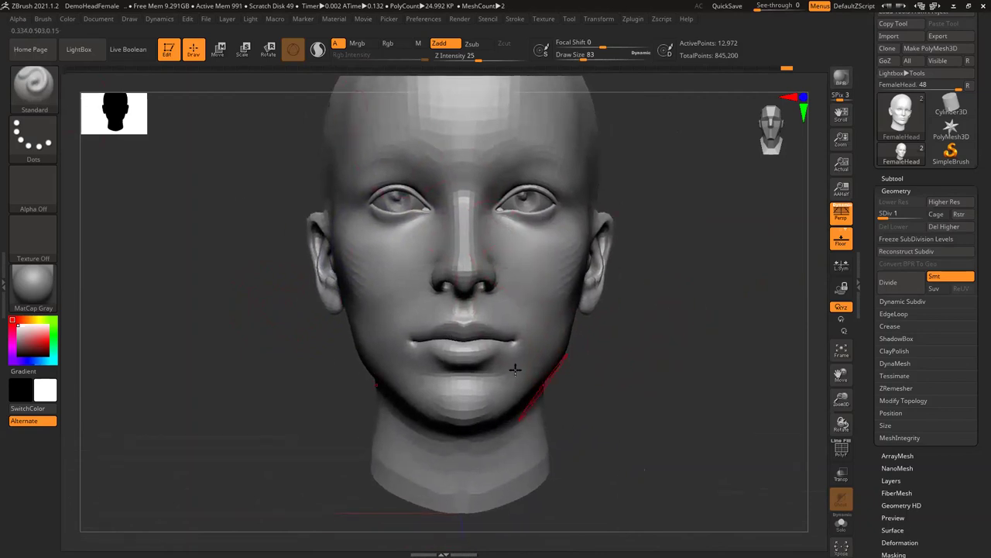
Set the draw size to 31 and sculpt around the nostrils at subdivision level 1.
left_click_drag(650, 370, 405, 365)
mouse_move(337, 351)
left_mouse_down()
mouse_move(325, 346)
mouse_move(369, 302)
mouse_move(327, 287)
mouse_move(465, 302)
left_mouse_up()
left_click_drag(281, 307, 281, 391, "alt")
left_click_drag(582, 59, 569, 65)
left_click_drag(734, 402, 667, 395)
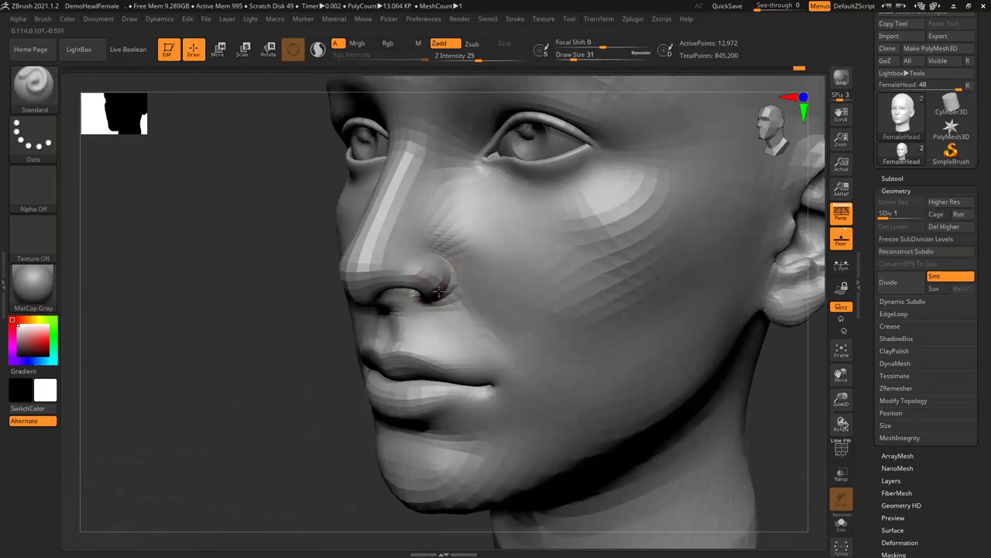
left_click_drag(201, 286, 533, 94)
Set the draw size to 35, sculpt the areas beside the nose below the inner eyes, and smooth them.
left_click(574, 59)
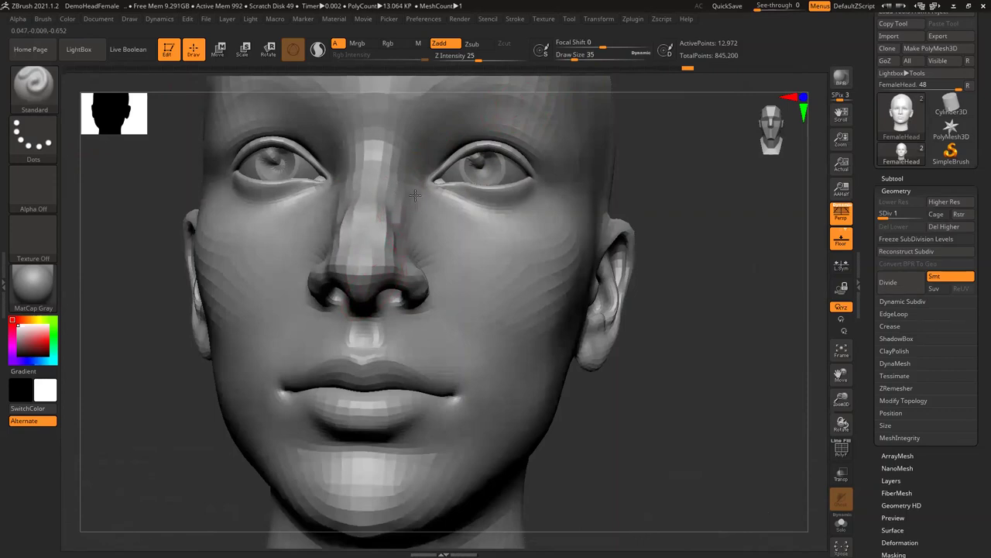
mouse_move(426, 214)
left_mouse_down()
mouse_move(436, 234)
mouse_move(411, 224)
mouse_move(459, 230)
mouse_move(396, 187)
mouse_move(472, 236)
mouse_move(462, 231)
left_mouse_up()
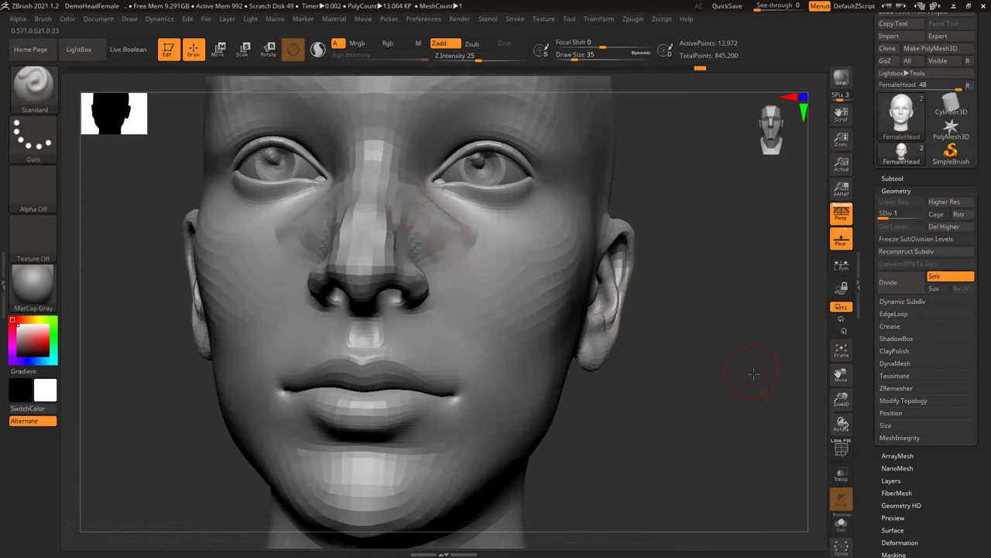
left_click_drag(756, 370, 720, 361, "alt")
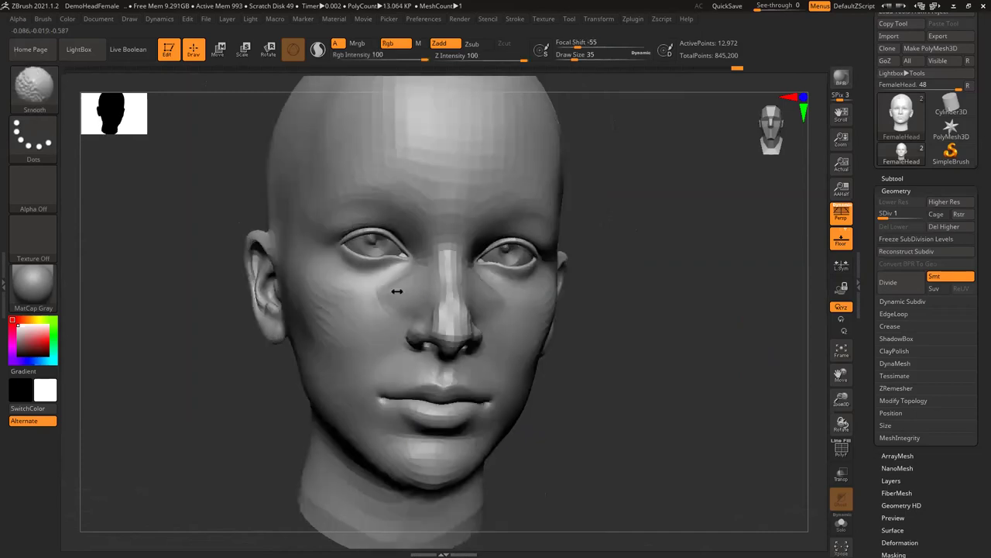
mouse_move(394, 287)
left_mouse_down("shift")
mouse_move(405, 277)
mouse_move(442, 321)
left_mouse_up("shift")
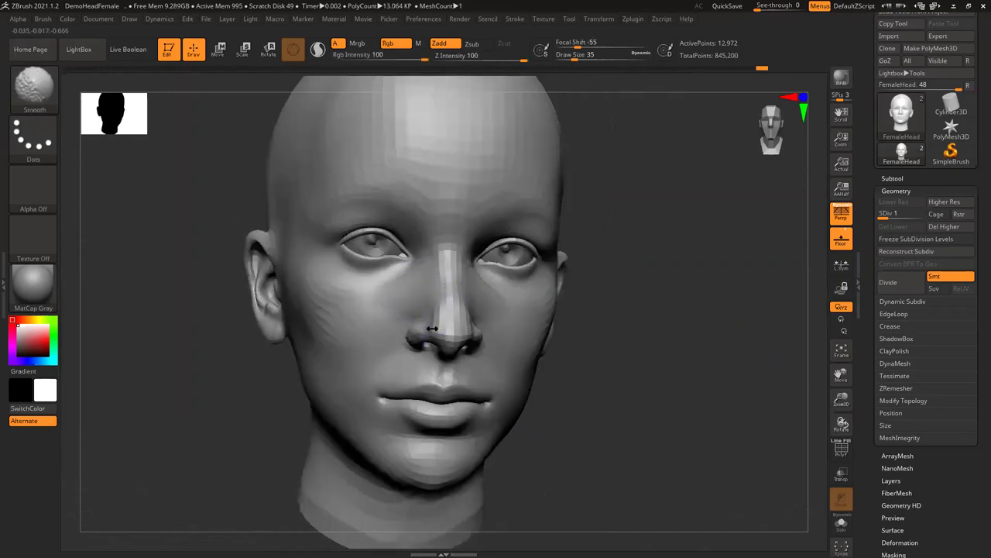
Select the Rake brush and raise the head to subdivision level 4.
left_click_drag(658, 404, 581, 391)
mouse_move(184, 316)
left_mouse_down()
mouse_move(206, 265)
mouse_move(184, 239)
mouse_move(217, 264)
mouse_move(208, 240)
mouse_move(187, 249)
mouse_move(191, 151)
mouse_move(170, 203)
left_mouse_up()
left_click_drag(186, 261, 201, 227)
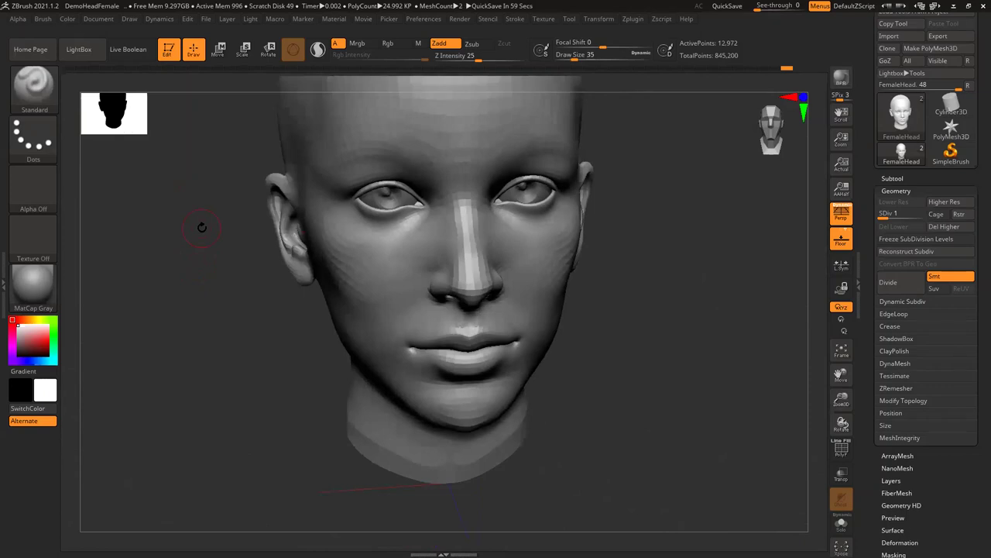
left_click_drag(193, 233, 167, 185)
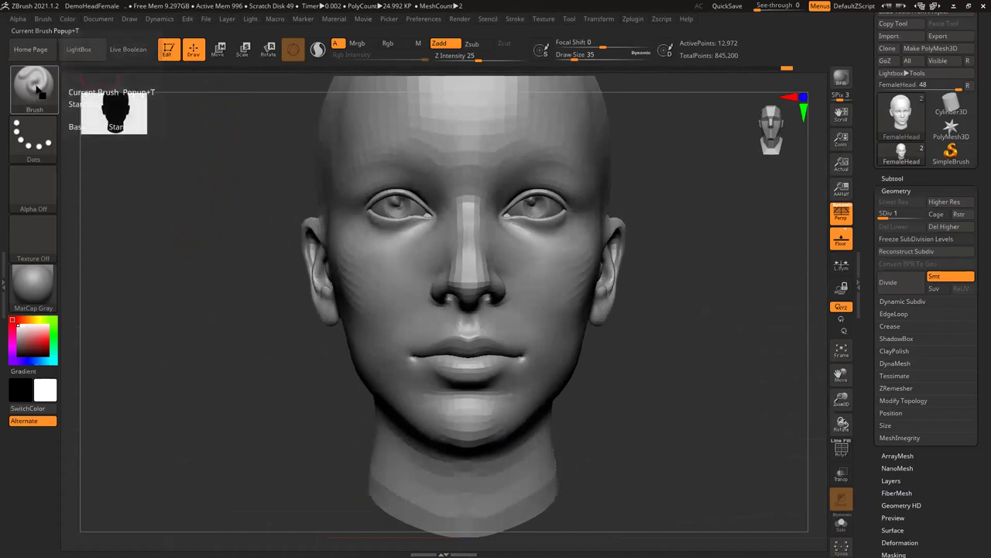
left_click(55, 93)
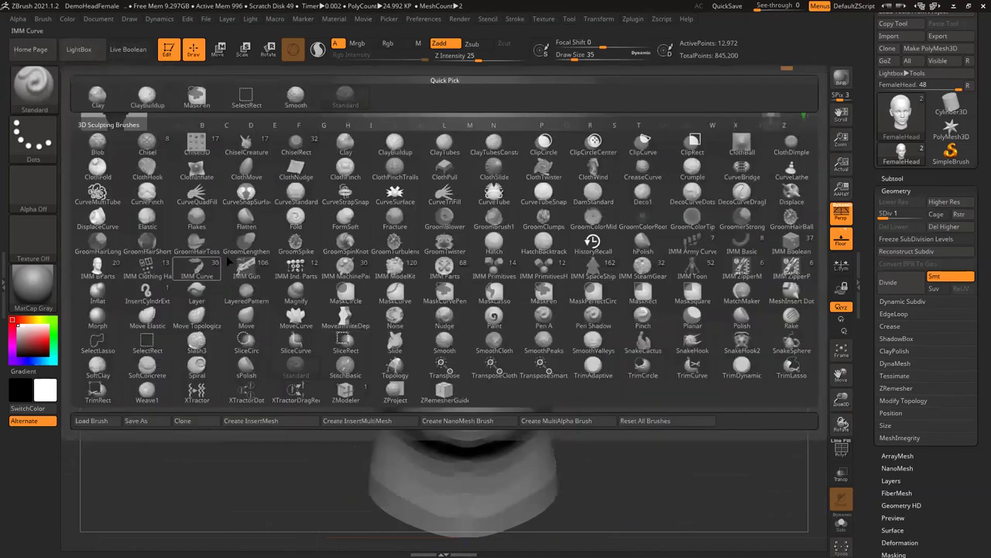
mouse_move(233, 256)
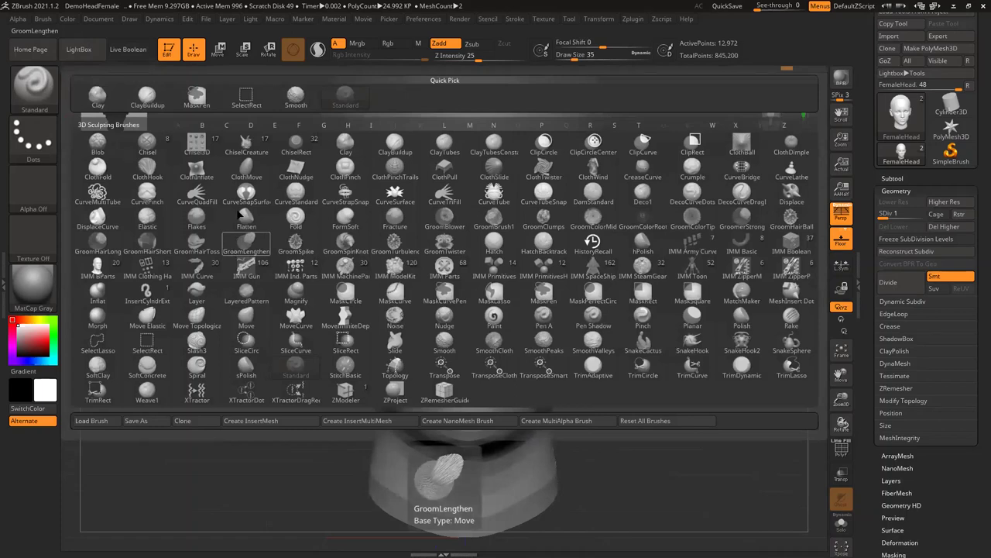
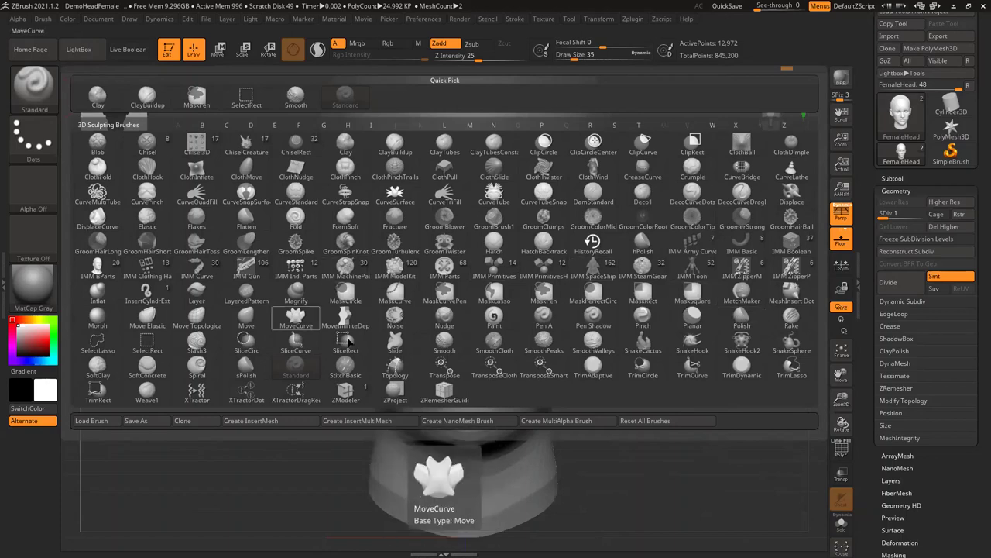
left_click(792, 319)
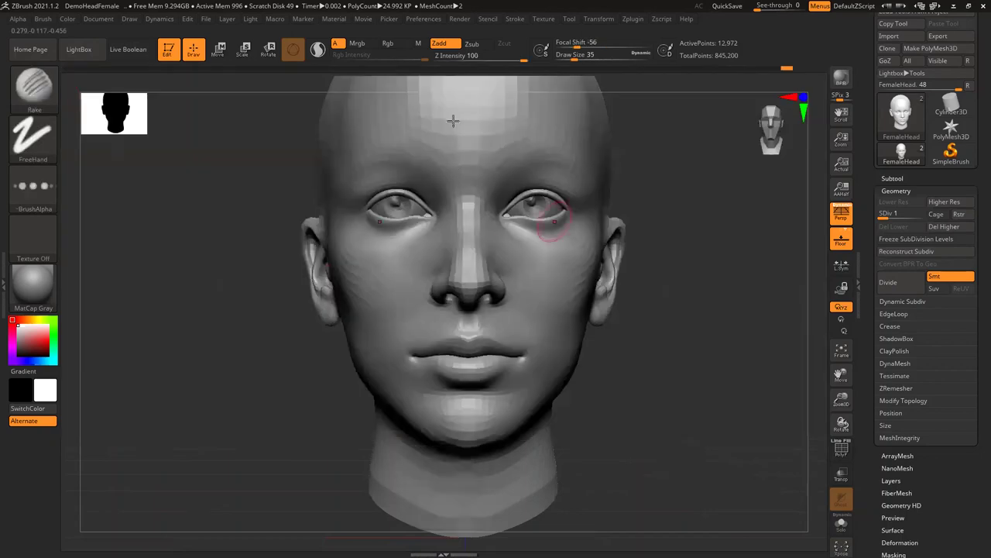
left_click_drag(885, 216, 922, 217)
Try symmetrical Rake brush strokes across the forehead and undo them.
mouse_move(466, 130)
left_mouse_down()
mouse_move(543, 121)
mouse_move(508, 150)
mouse_move(547, 121)
mouse_move(569, 136)
left_mouse_up()
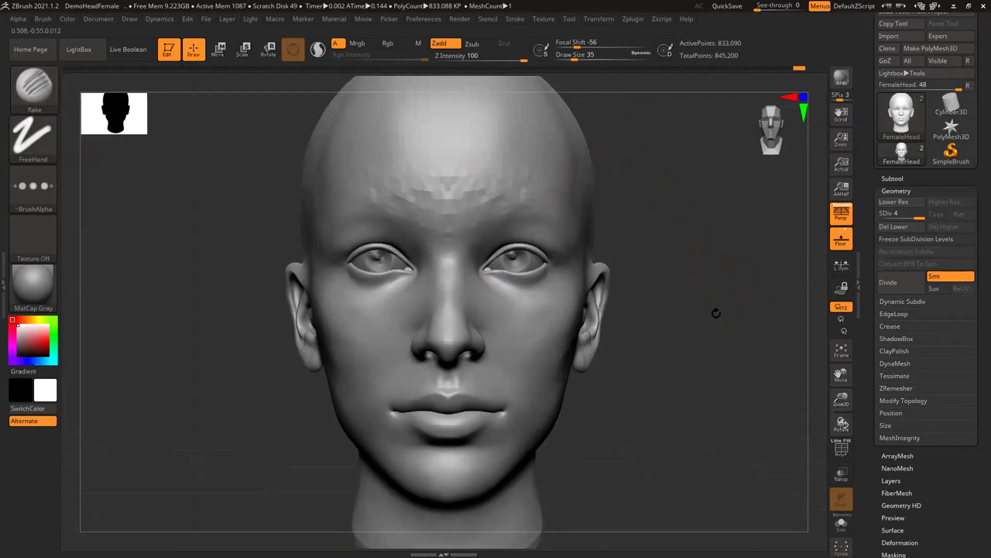
mouse_move(715, 309)
left_mouse_down()
mouse_move(635, 268)
mouse_move(632, 279)
left_mouse_up()
key("ctrl+z")
key("ctrl+z")
key("ctrl+z")
key("ctrl+z")
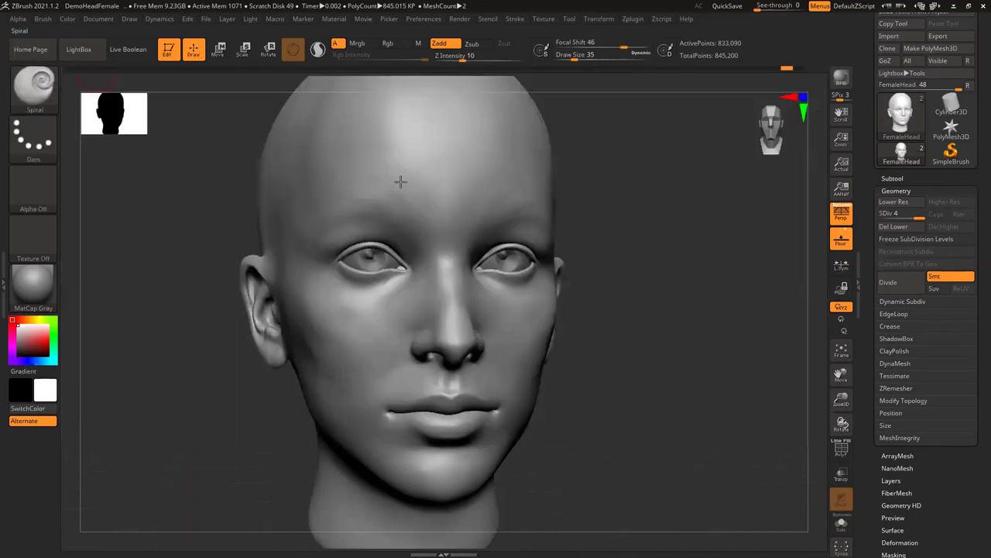
Sculpt small symmetrical swirls across the forehead with the Spiral brush at subdivision level 4.
mouse_move(400, 177)
left_mouse_down()
mouse_move(414, 151)
mouse_move(379, 194)
mouse_move(365, 140)
left_mouse_up()
mouse_move(439, 197)
left_mouse_down()
mouse_move(418, 212)
mouse_move(398, 186)
mouse_move(420, 155)
left_mouse_up()
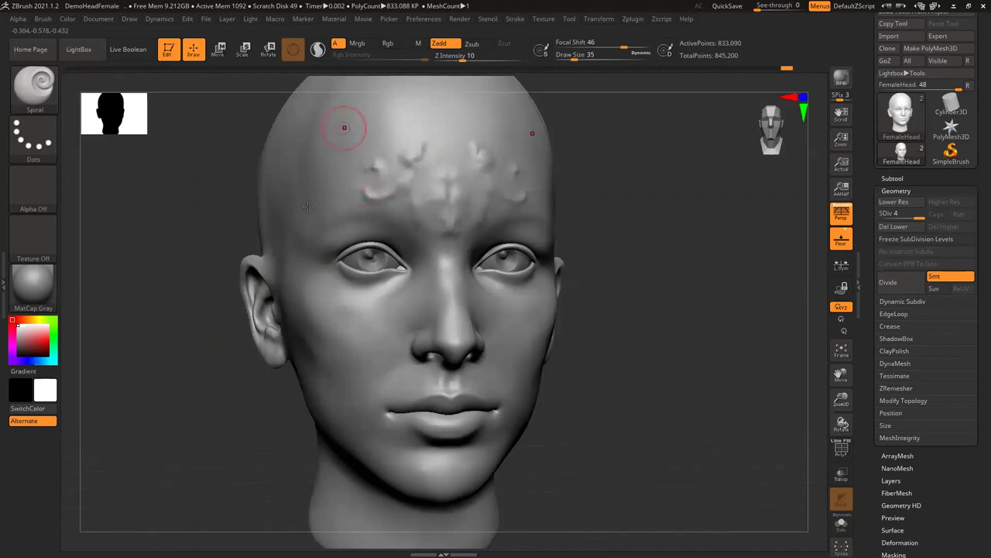
Undo the Spiral brush swirls on the forehead.
key("ctrl+z")
key("ctrl+z")
key("ctrl+z")
key("ctrl+z")
key("ctrl+z")
key("ctrl+z")
key("ctrl+z")
key("ctrl+z")
Select the ClayBuildup brush and build up symmetrical strokes between the brows at draw size 35, undoing the unwanted ones.
left_click(38, 89)
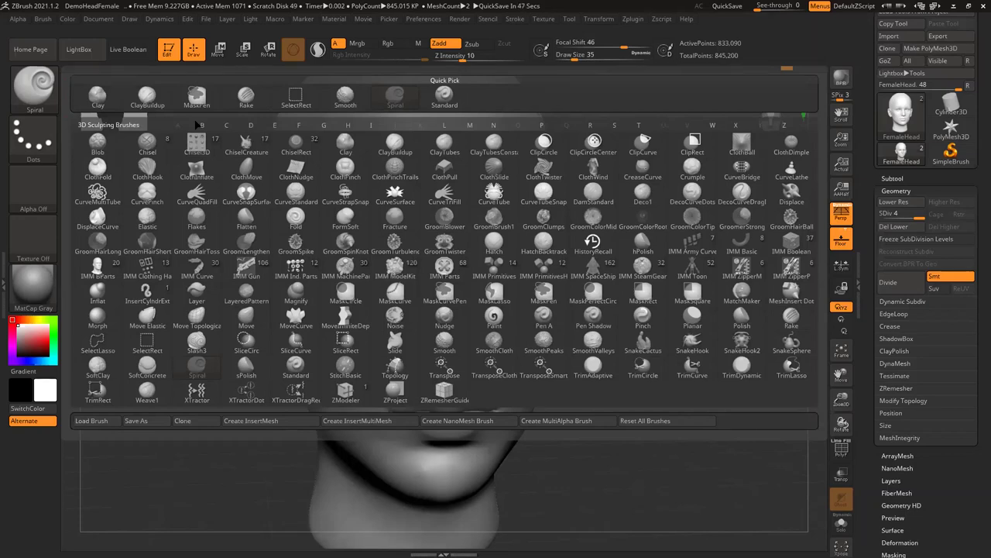
mouse_move(396, 149)
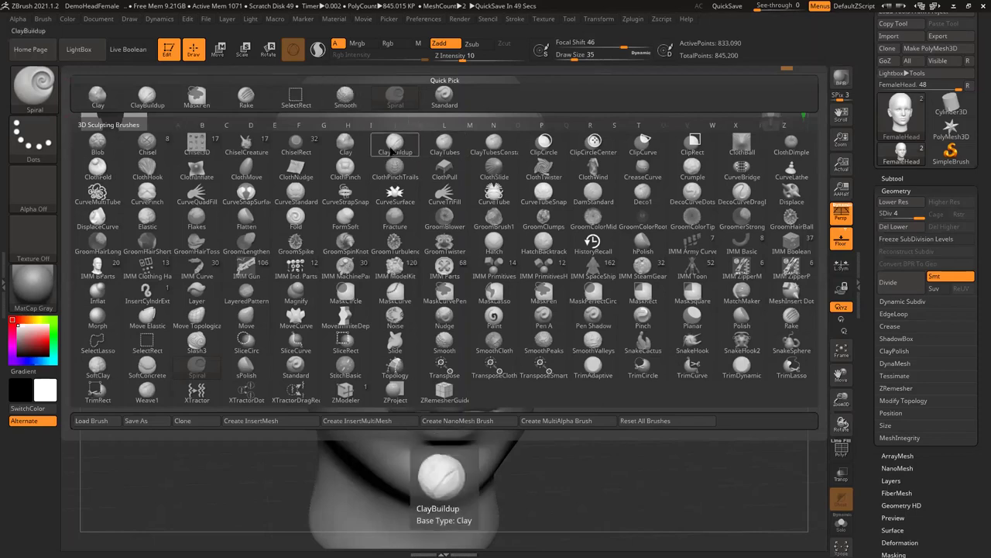
left_click(395, 150)
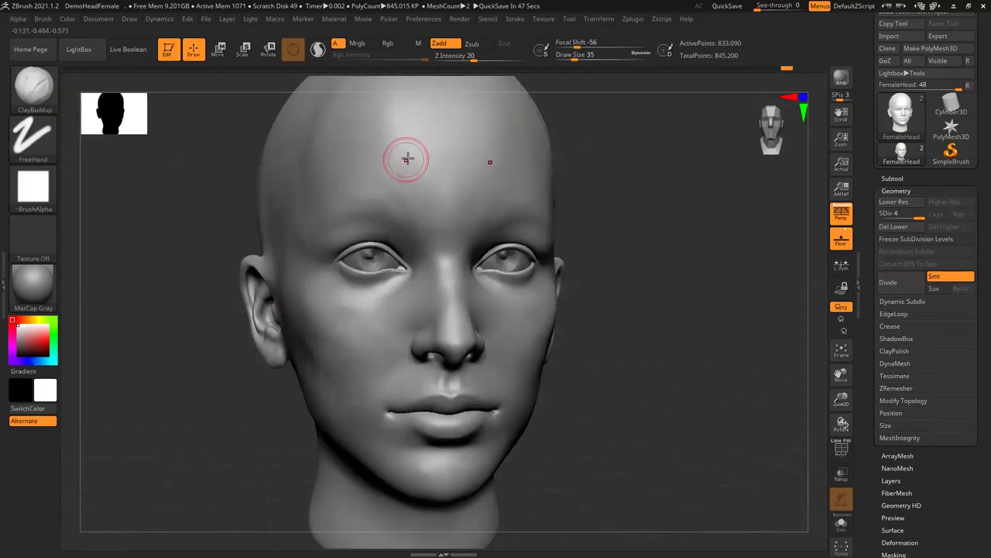
left_click_drag(199, 189, 204, 223, "alt")
left_click_drag(194, 170, 209, 184, "alt")
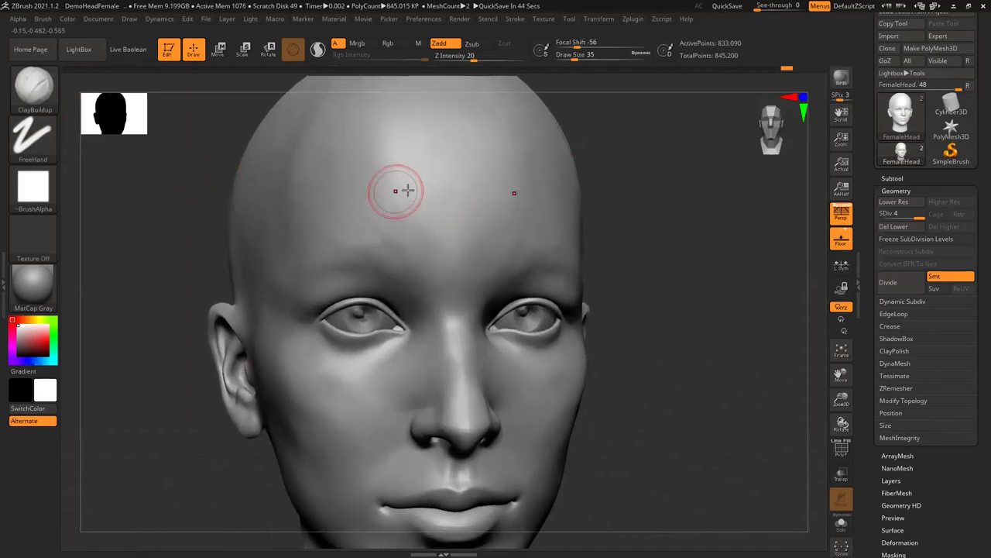
mouse_move(409, 190)
left_mouse_down()
mouse_move(401, 193)
mouse_move(445, 223)
mouse_move(439, 251)
mouse_move(453, 297)
mouse_move(440, 269)
mouse_move(411, 261)
mouse_move(416, 254)
mouse_move(446, 285)
mouse_move(406, 222)
mouse_move(418, 230)
left_mouse_up()
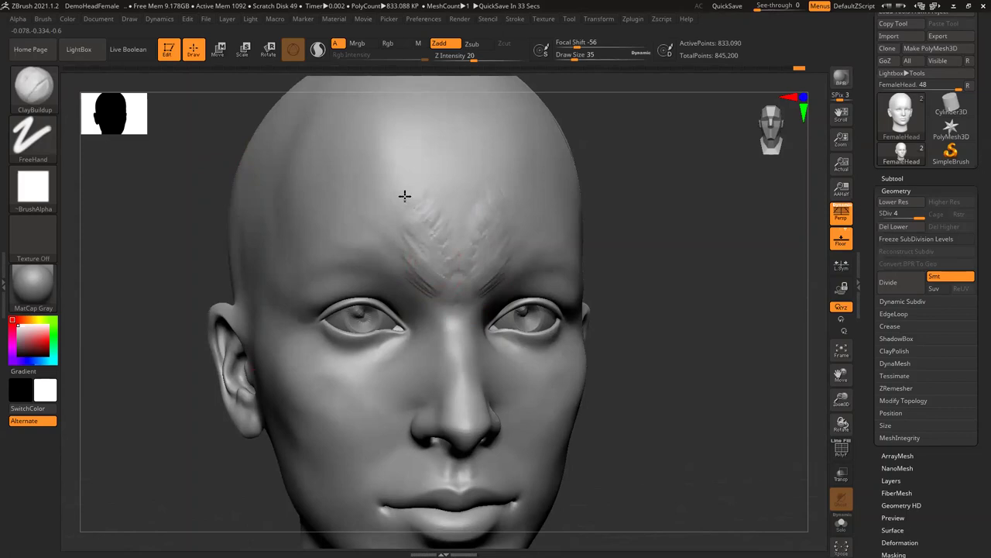
left_click_drag(421, 204, 401, 201)
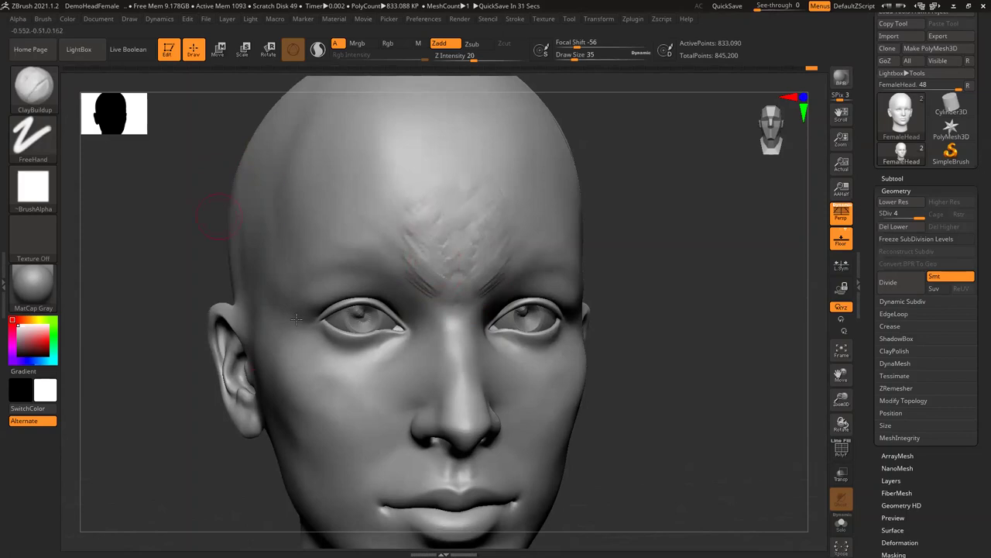
key("ctrl+z")
mouse_move(424, 270)
left_mouse_down()
mouse_move(413, 254)
mouse_move(446, 273)
mouse_move(419, 236)
left_mouse_up()
key("ctrl+z")
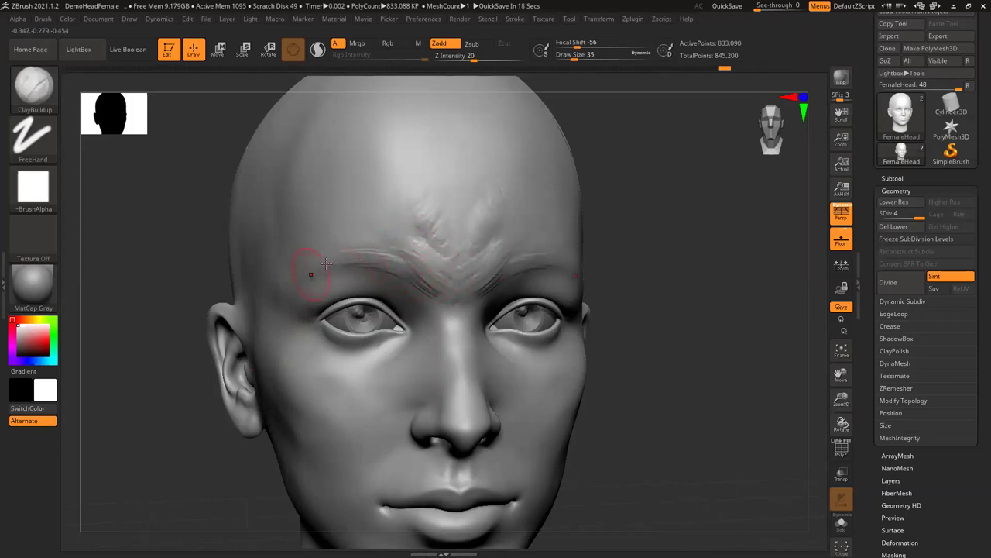
Sculpt symmetrical ClayBuildup ridges along the eyebrows and across the lower forehead.
left_click_drag(406, 248, 364, 249)
key("ctrl+shift+z")
left_click_drag(401, 259, 332, 257)
left_click_drag(395, 248, 370, 237)
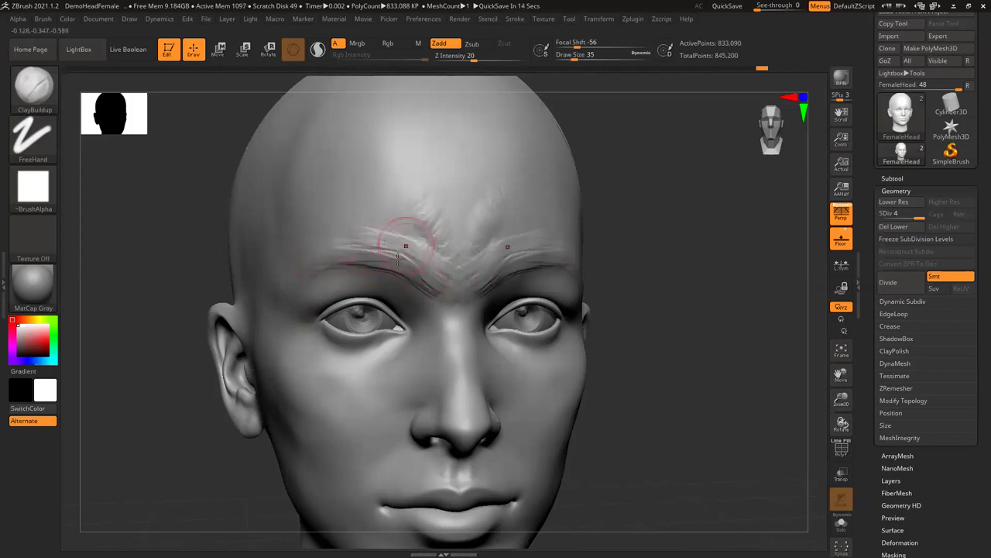
mouse_move(418, 258)
left_mouse_down()
mouse_move(375, 214)
mouse_move(421, 231)
mouse_move(388, 204)
left_mouse_up()
left_click_drag(323, 245, 365, 209)
left_click_drag(424, 229, 439, 250)
Try a raised ClayBuildup stroke across the inner brows above the nose bridge and undo it.
left_click_drag(187, 246, 401, 167)
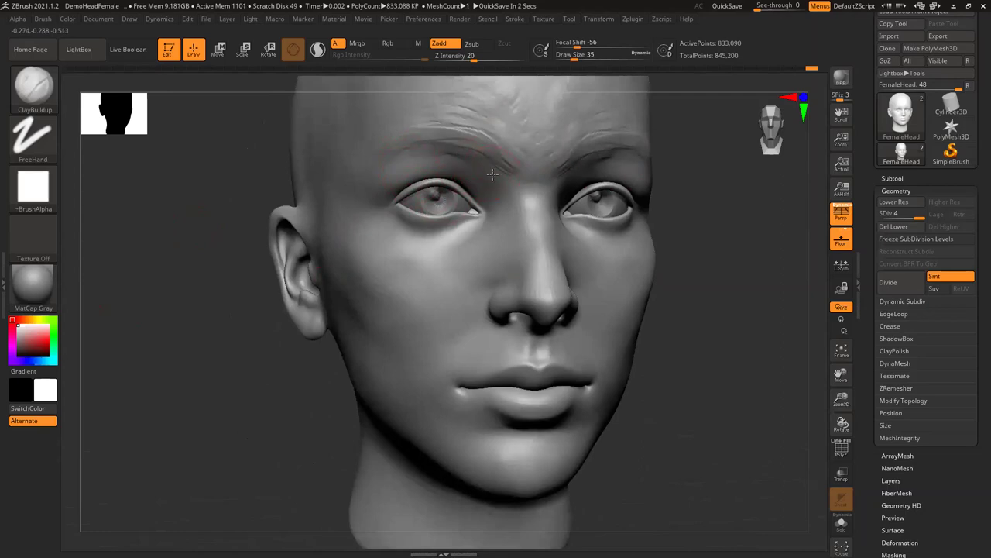
left_click_drag(166, 199, 210, 177)
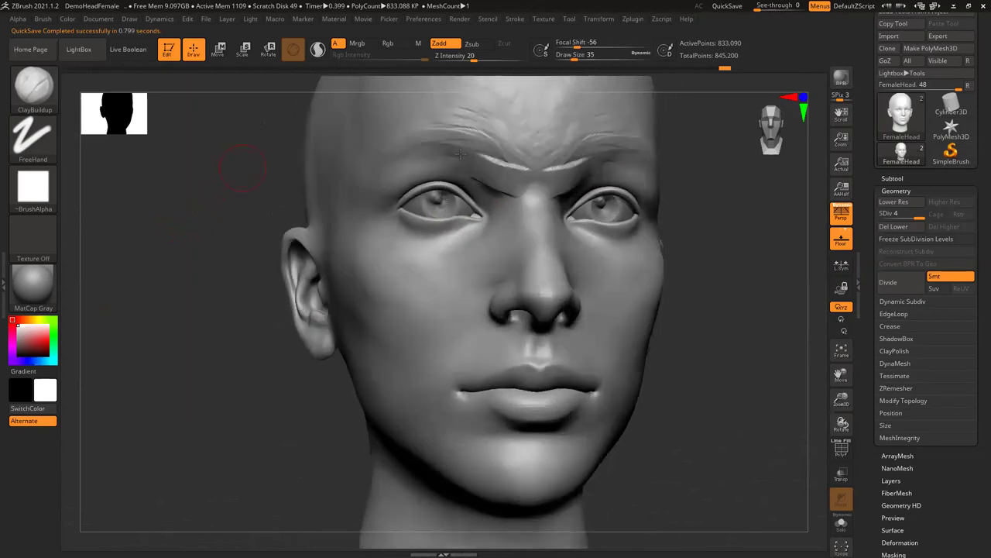
key("ctrl+z")
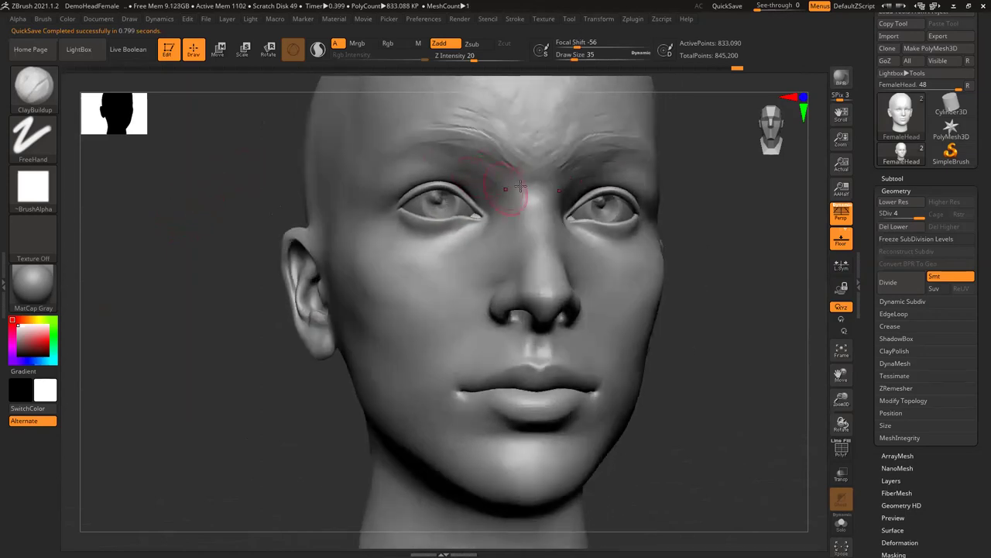
Smooth out the sculpted strokes on the brows, the forehead and above the upper eyelids.
left_click_drag(186, 223, 189, 260, "alt")
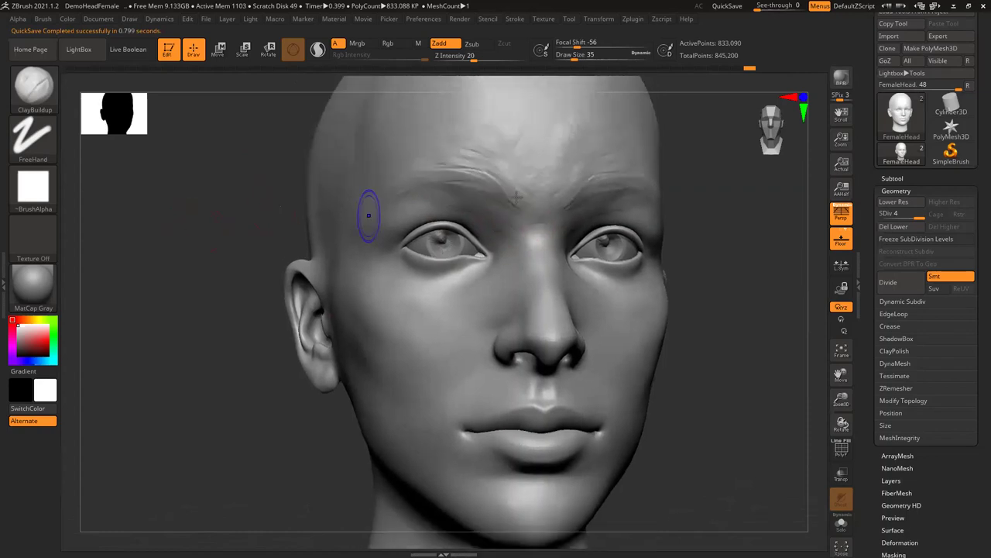
left_click_drag(521, 200, 519, 197, "shift")
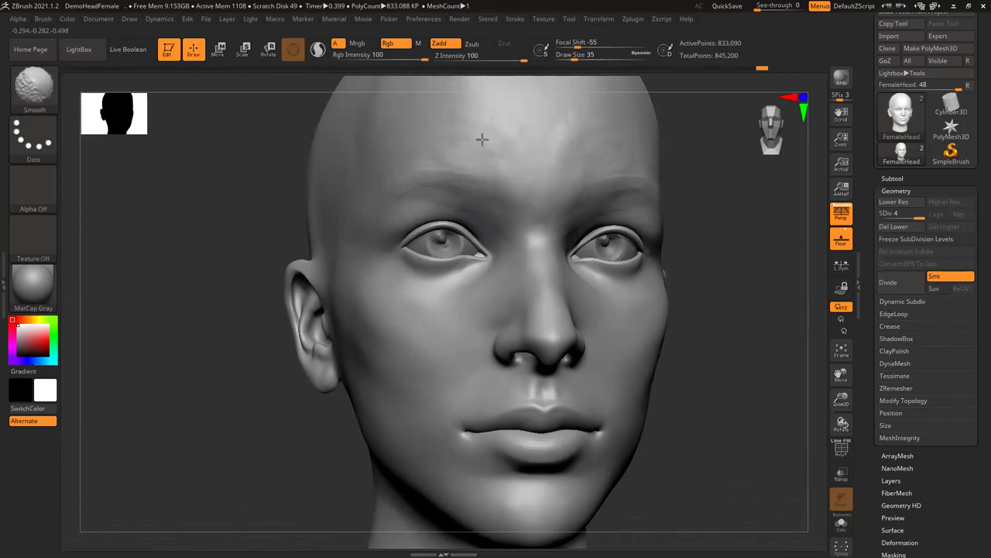
mouse_move(153, 240)
left_mouse_down()
mouse_move(119, 188)
mouse_move(141, 215)
left_mouse_up()
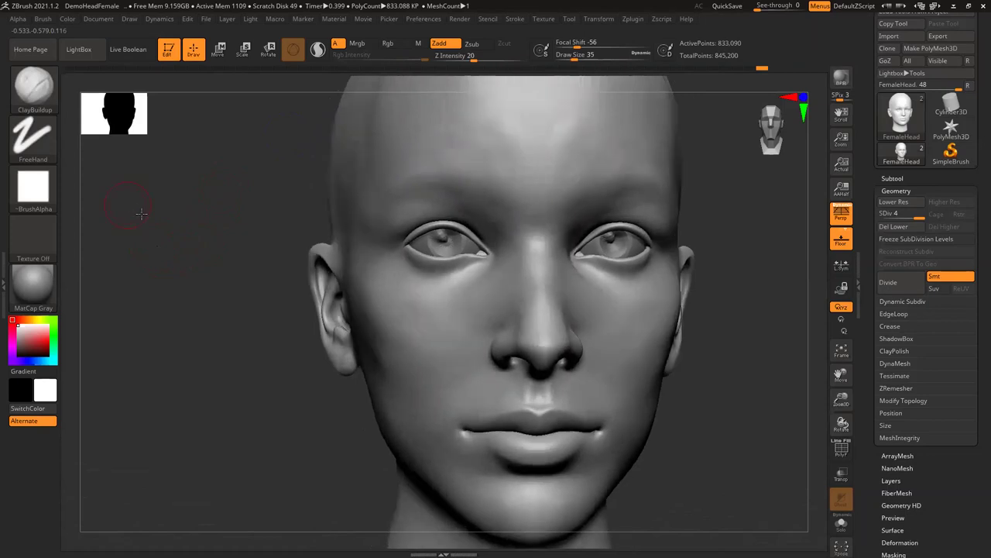
left_click_drag(208, 147, 212, 184, "alt")
right_click_drag(425, 211, 458, 206)
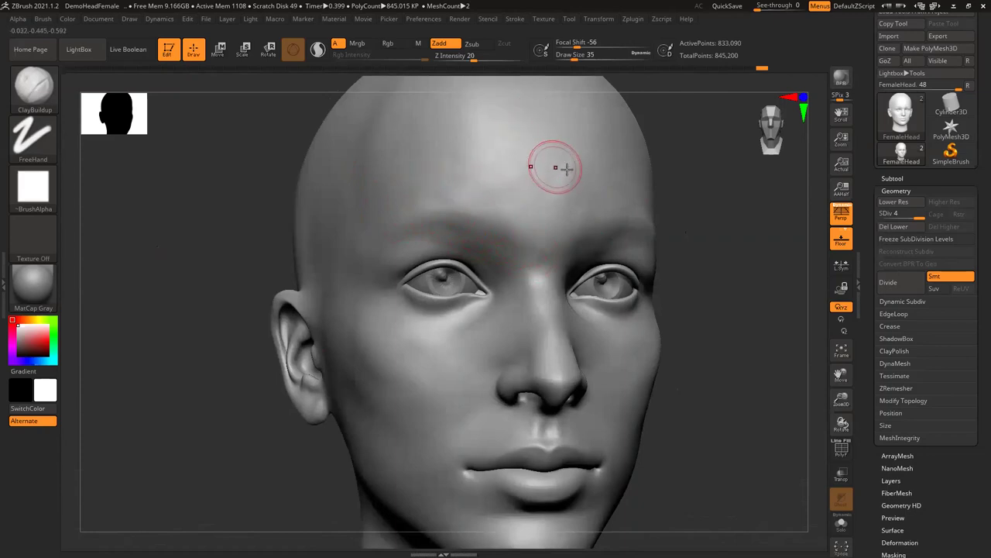
key("shift")
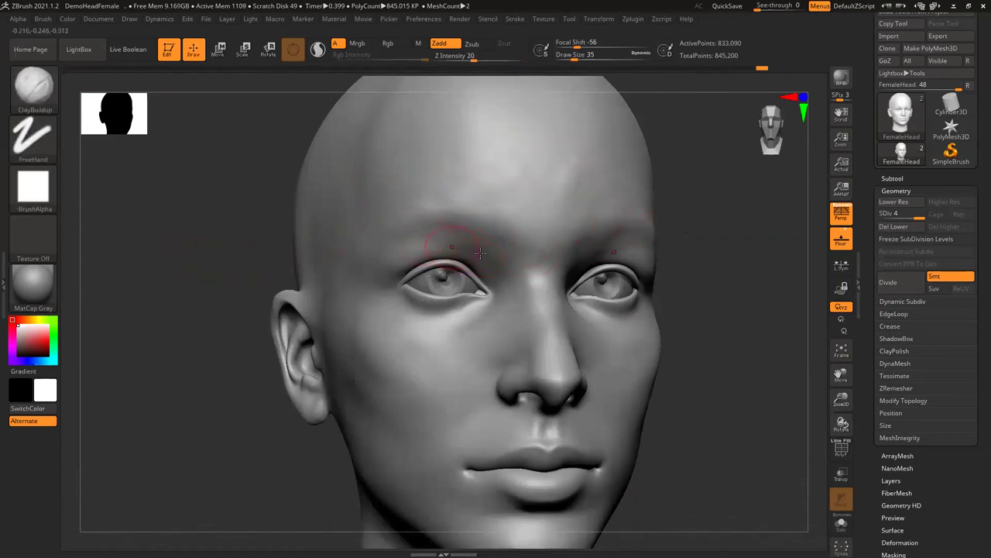
key("shift")
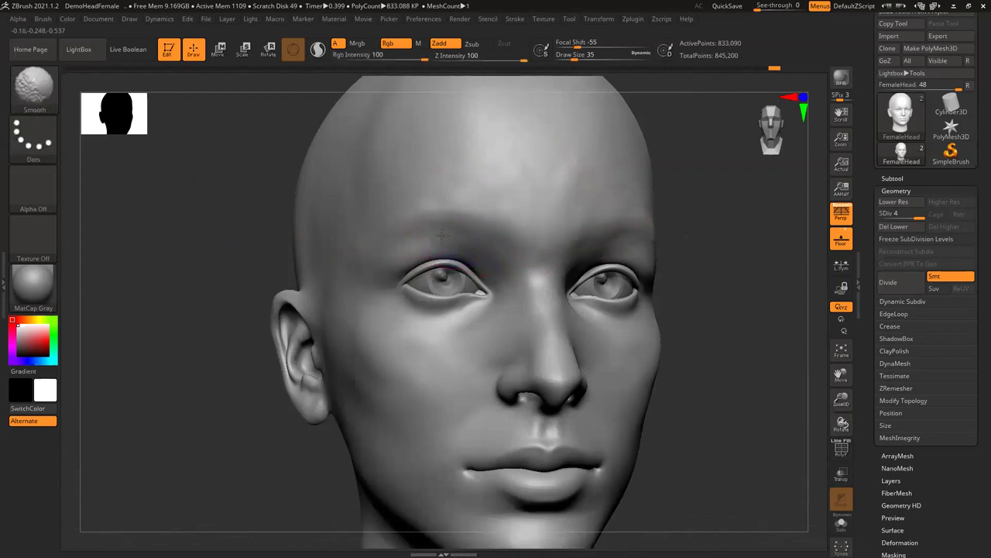
mouse_move(460, 241)
left_mouse_down("shift")
mouse_move(421, 230)
mouse_move(441, 236)
left_mouse_up("shift")
Select the Clay brush, try a symmetrical build-up on the cheeks, and undo it.
left_click_drag(91, 196, 99, 88, "alt")
left_click(33, 98)
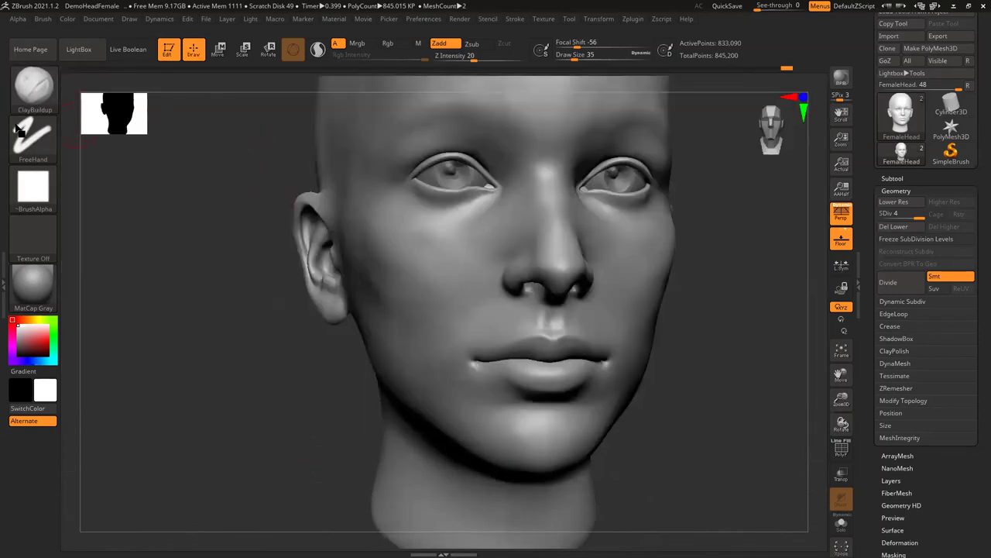
left_click(27, 101)
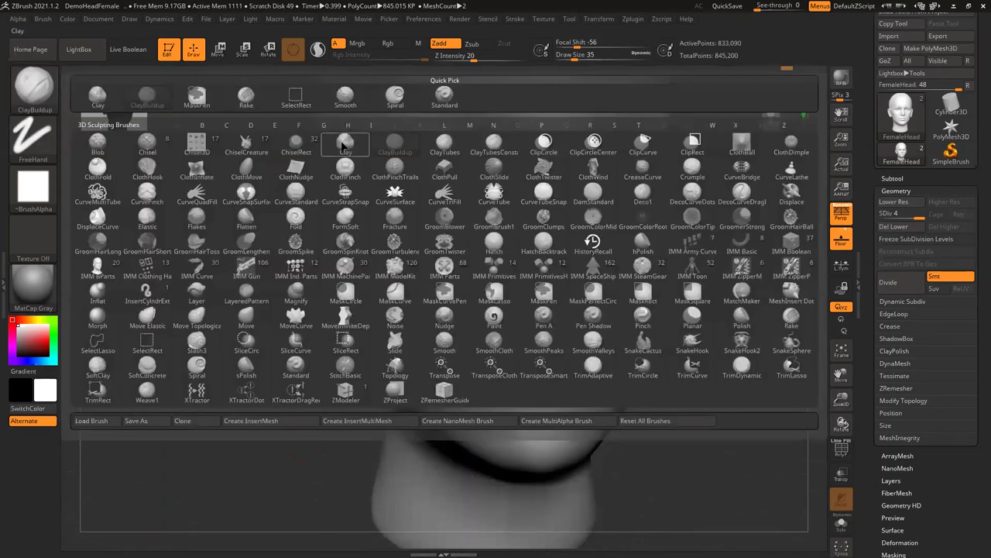
left_click(345, 144)
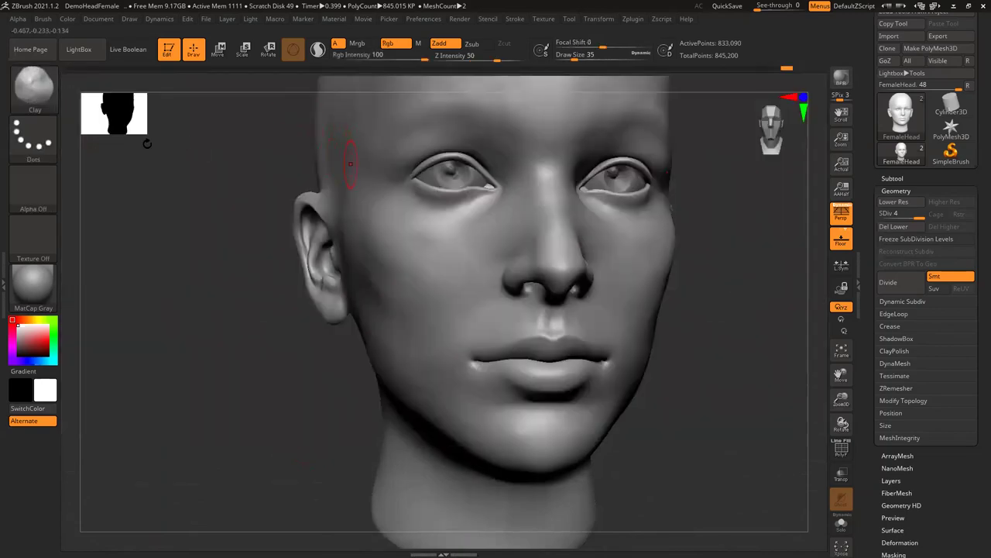
left_click_drag(155, 173, 256, 208, "alt")
mouse_move(427, 292)
left_mouse_down()
mouse_move(435, 333)
mouse_move(447, 341)
mouse_move(412, 297)
mouse_move(428, 295)
left_mouse_up()
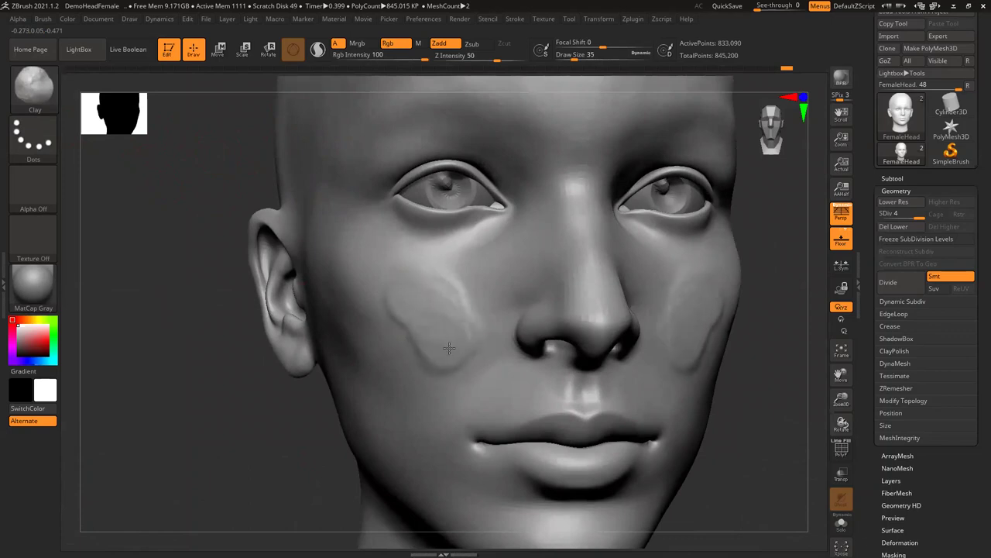
key("ctrl+z")
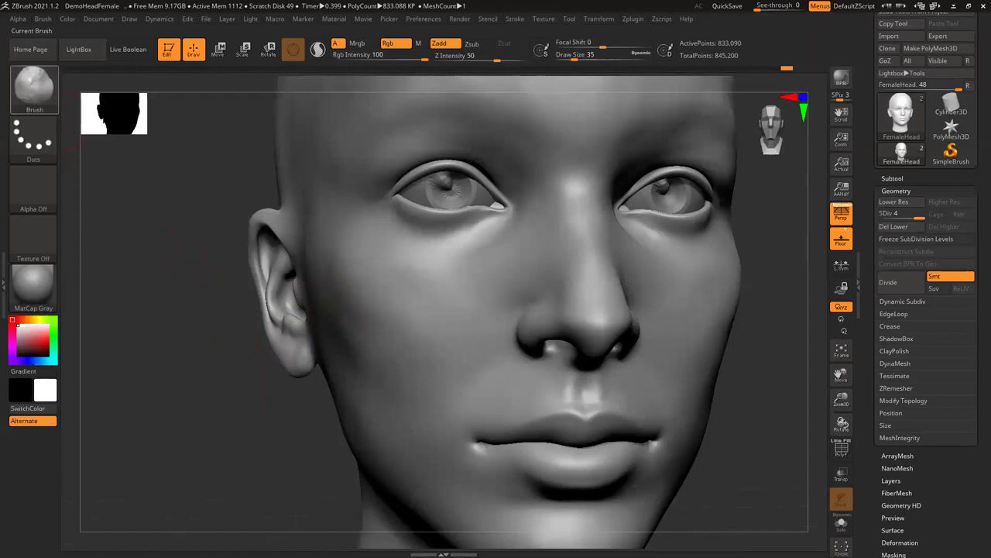
Switch back to the ClayBuildup brush.
left_click(34, 87)
key("c")
key("b")
Try layering thick ClayBuildup strokes on the cheek beside the nose, smooth them, and undo the strokes.
left_click_drag(428, 315, 431, 310)
mouse_move(141, 296)
left_mouse_down()
mouse_move(160, 318)
mouse_move(237, 295)
mouse_move(172, 326)
mouse_move(203, 294)
left_mouse_up()
mouse_move(438, 314)
left_mouse_down("shift")
mouse_move(443, 299)
mouse_move(435, 309)
mouse_move(457, 311)
left_mouse_up("shift")
mouse_move(141, 370)
left_mouse_down()
mouse_move(168, 361)
mouse_move(582, 395)
left_mouse_up()
key("ctrl+z")
key("ctrl+z")
key("ctrl+z")
key("ctrl+z")
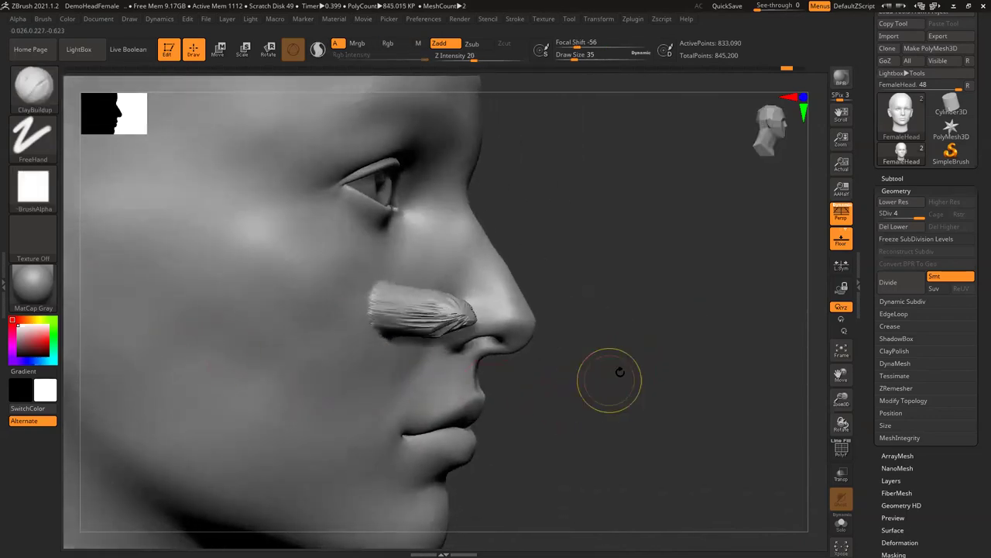
Set the draw size to 87 and build up both cheeks with broad symmetrical ClayBuildup strokes.
mouse_move(629, 387)
left_mouse_down()
mouse_move(327, 266)
mouse_move(426, 292)
mouse_move(461, 320)
left_mouse_up()
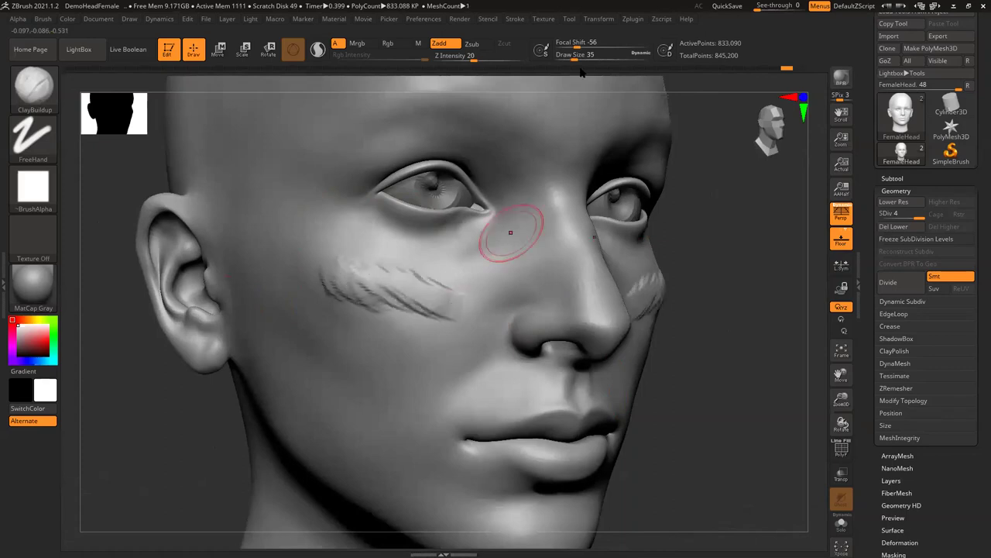
left_click(584, 59)
mouse_move(394, 348)
left_mouse_down()
mouse_move(443, 341)
mouse_move(421, 334)
mouse_move(377, 376)
mouse_move(402, 310)
mouse_move(364, 402)
mouse_move(418, 326)
mouse_move(330, 310)
mouse_move(380, 272)
mouse_move(419, 287)
mouse_move(490, 261)
mouse_move(511, 268)
mouse_move(291, 276)
left_mouse_up()
mouse_move(313, 354)
left_mouse_down()
mouse_move(318, 376)
mouse_move(258, 257)
left_mouse_up()
mouse_move(333, 262)
left_mouse_down()
mouse_move(421, 279)
mouse_move(316, 236)
mouse_move(338, 230)
mouse_move(403, 332)
left_mouse_up()
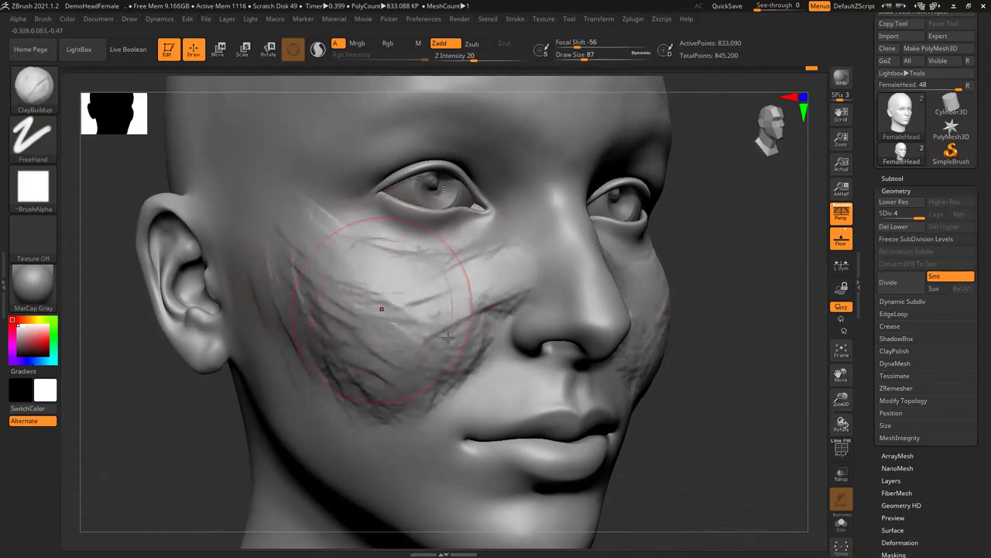
left_click_drag(465, 328, 407, 404)
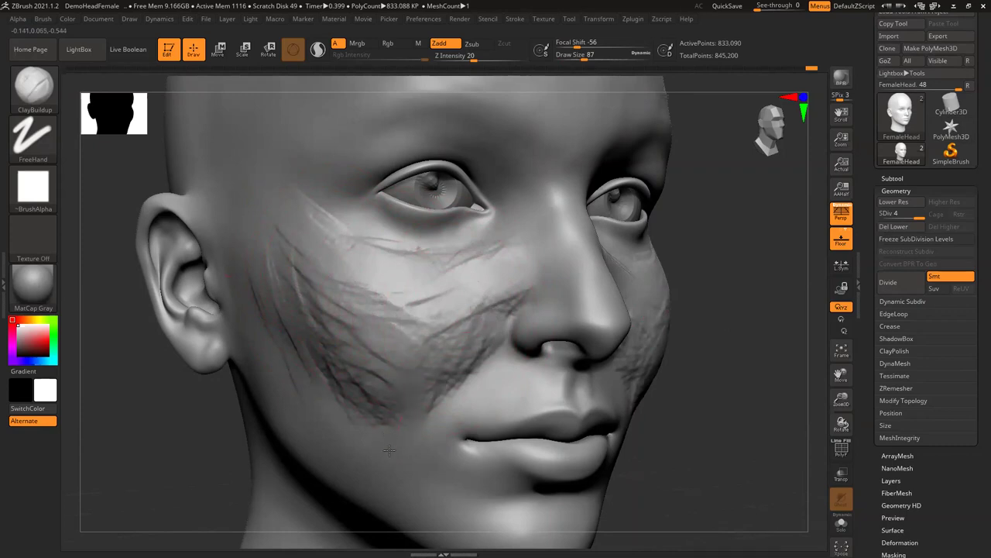
left_click_drag(359, 436, 332, 413)
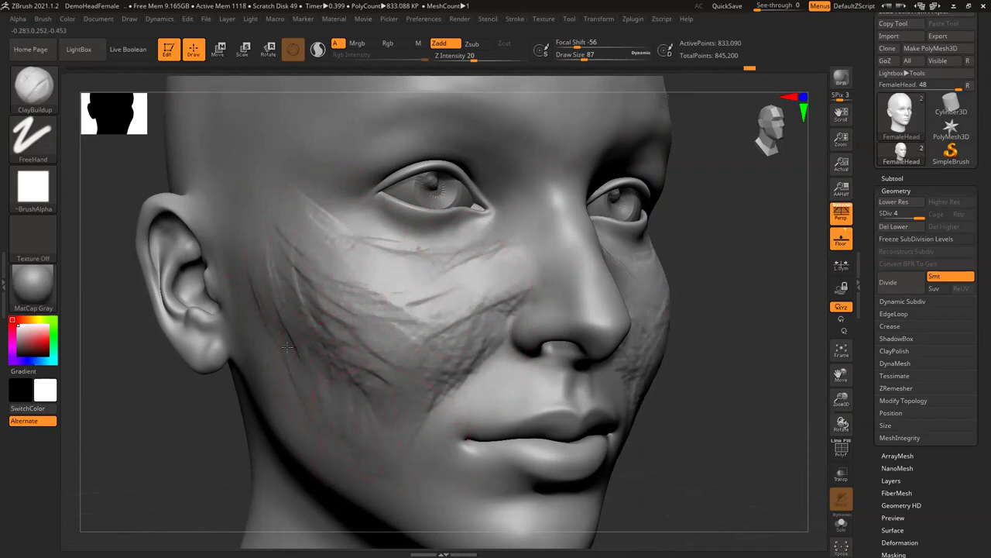
Smooth the cheek strokes at draw size 59 and set the head to subdivision level 4.
key("shift")
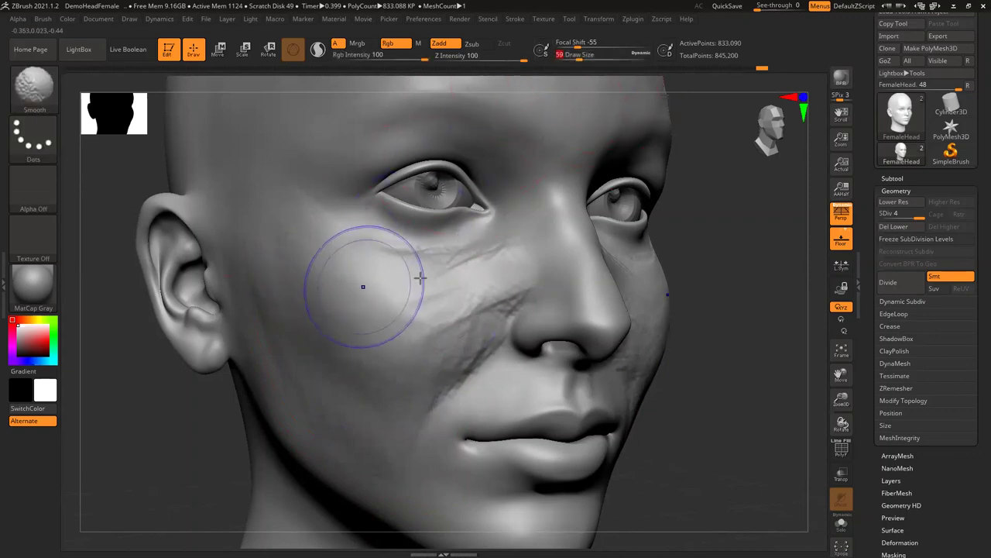
mouse_move(421, 278)
left_mouse_down("shift")
mouse_move(434, 264)
mouse_move(495, 256)
left_mouse_up("shift")
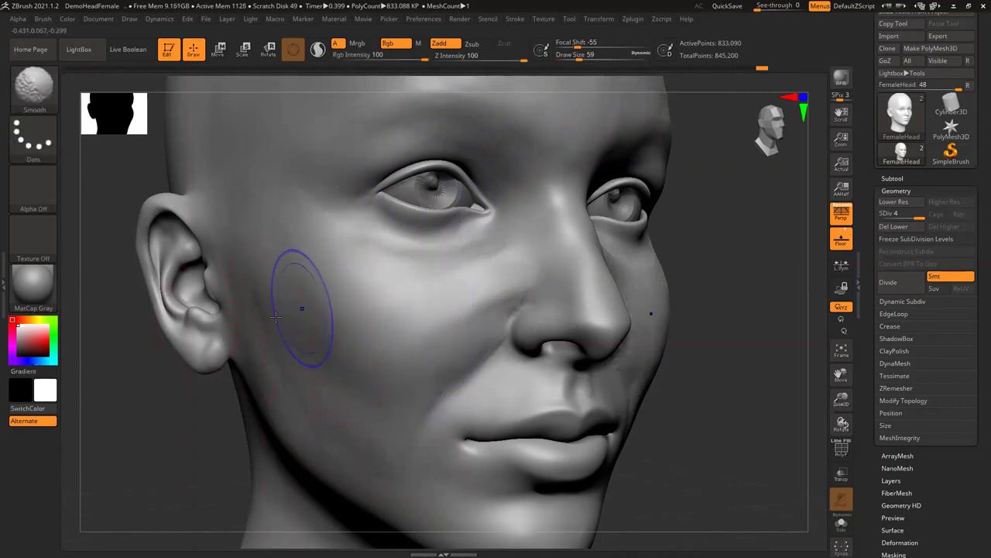
left_click(888, 214)
left_click_drag(888, 214, 925, 215)
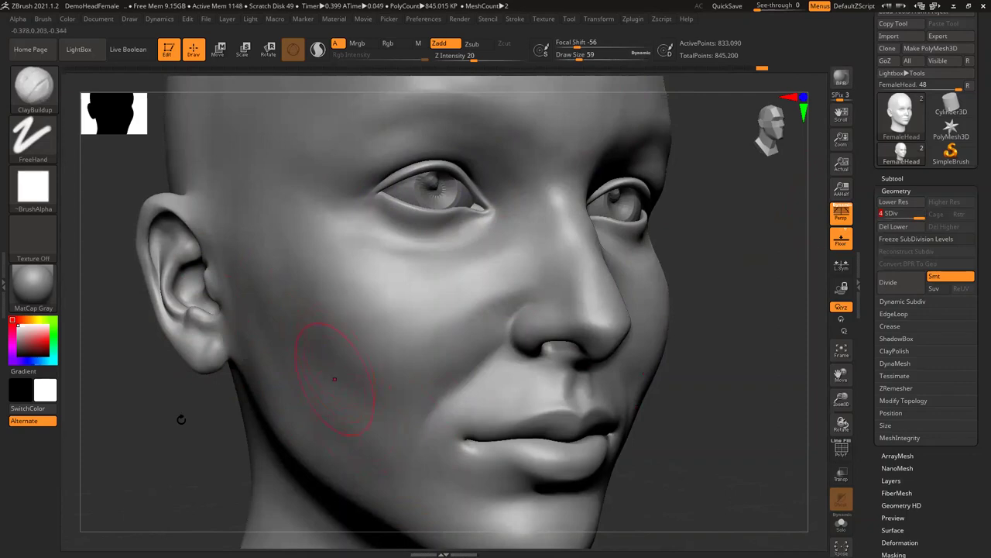
Frame the head and smooth the fold between the cheek and the nostril.
left_click_drag(127, 399, 352, 300)
key("f")
mouse_move(151, 313)
left_mouse_down("alt")
mouse_move(141, 341)
mouse_move(155, 395)
left_mouse_up("alt")
left_click_drag(194, 341, 430, 294)
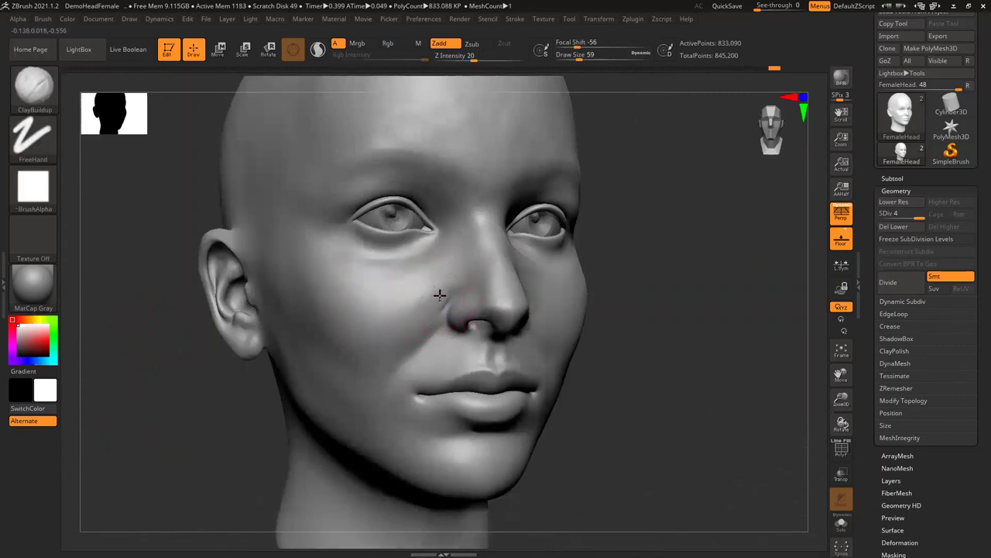
key("shift")
mouse_move(434, 306)
left_mouse_down("shift")
mouse_move(433, 314)
mouse_move(431, 299)
mouse_move(423, 315)
left_mouse_up("shift")
left_click_drag(77, 260, 124, 253)
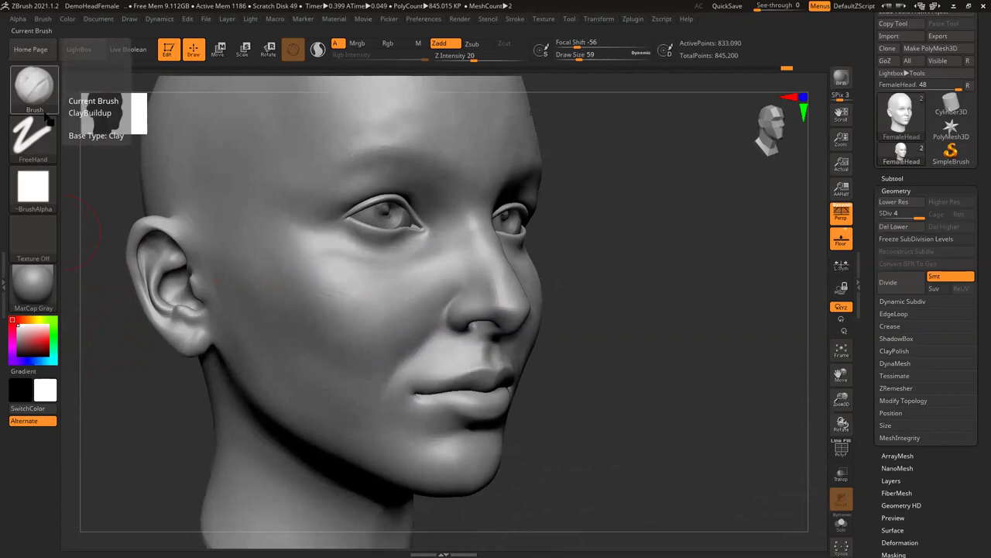
Filter the sculpting brushes to those beginning with M and choose the Move brush.
left_click(35, 86)
left_click(38, 92)
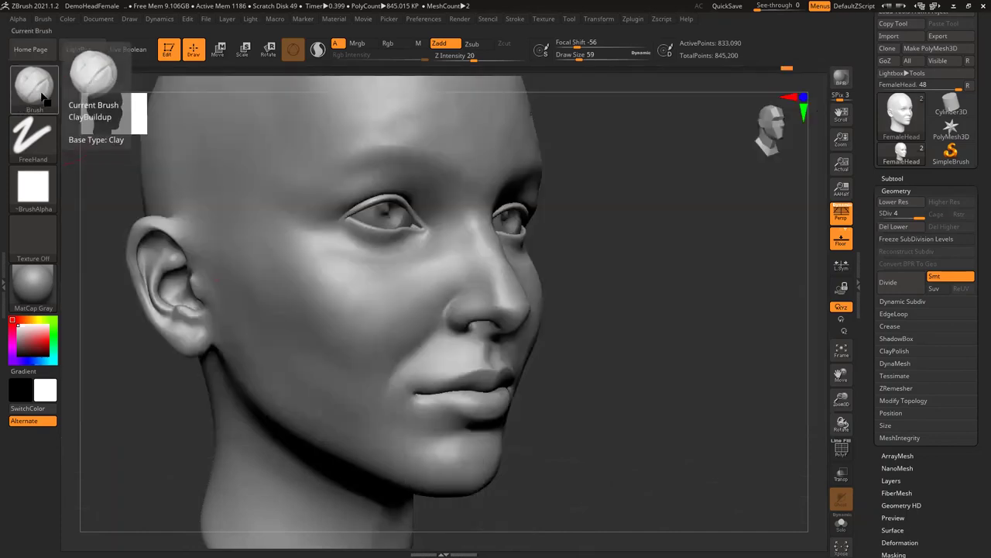
left_click(34, 84)
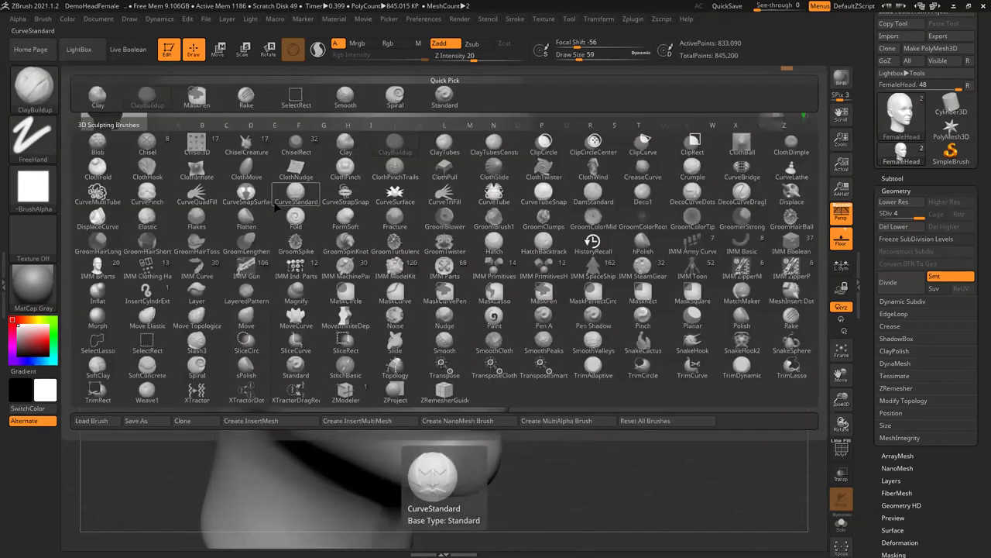
key("m")
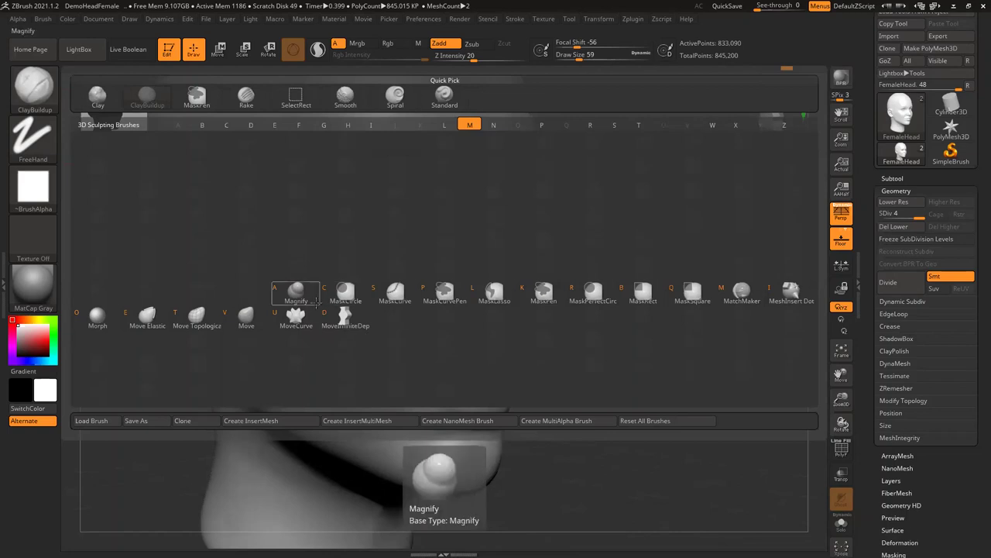
key("v")
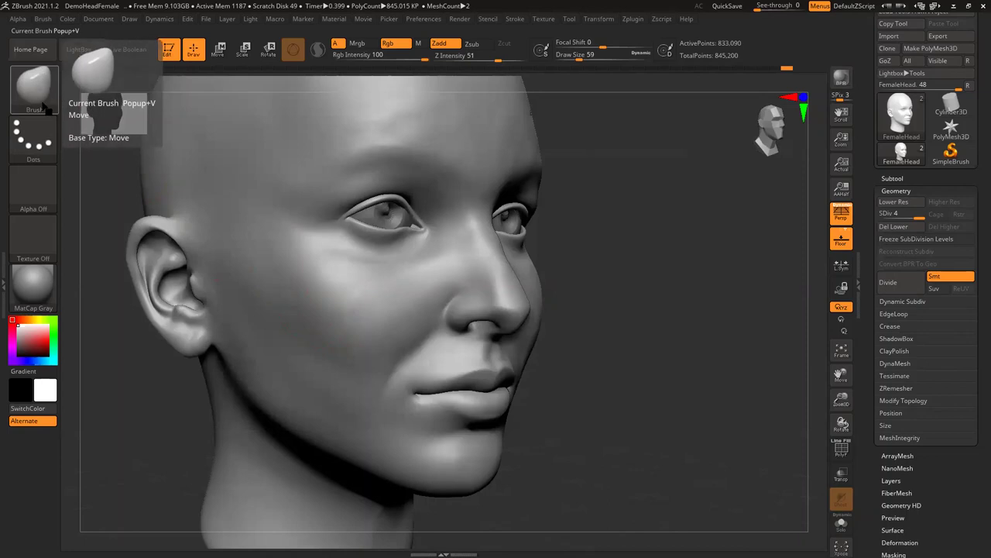
Switch to ClayBuildup from the brushes beginning with C, and return to Move from those beginning with M.
key("b")
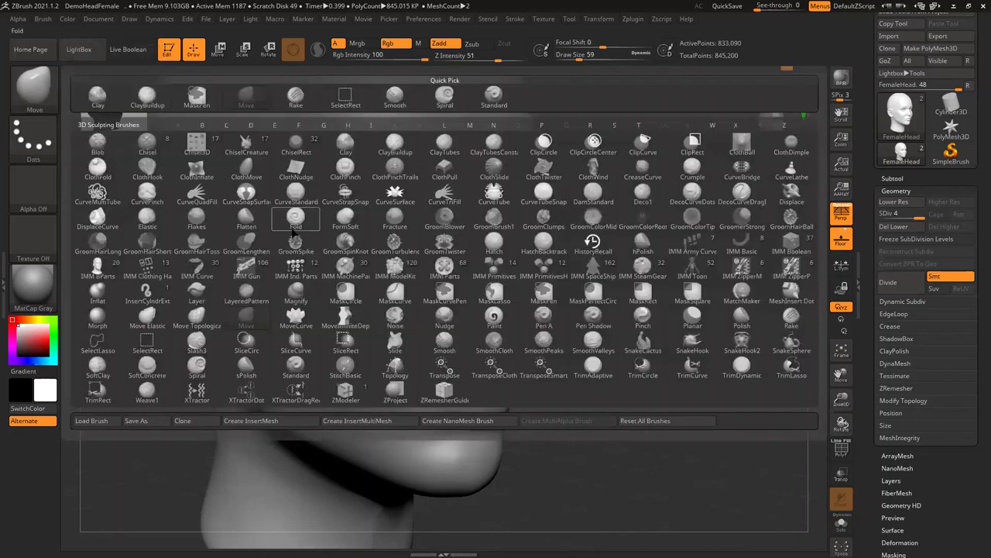
key("c")
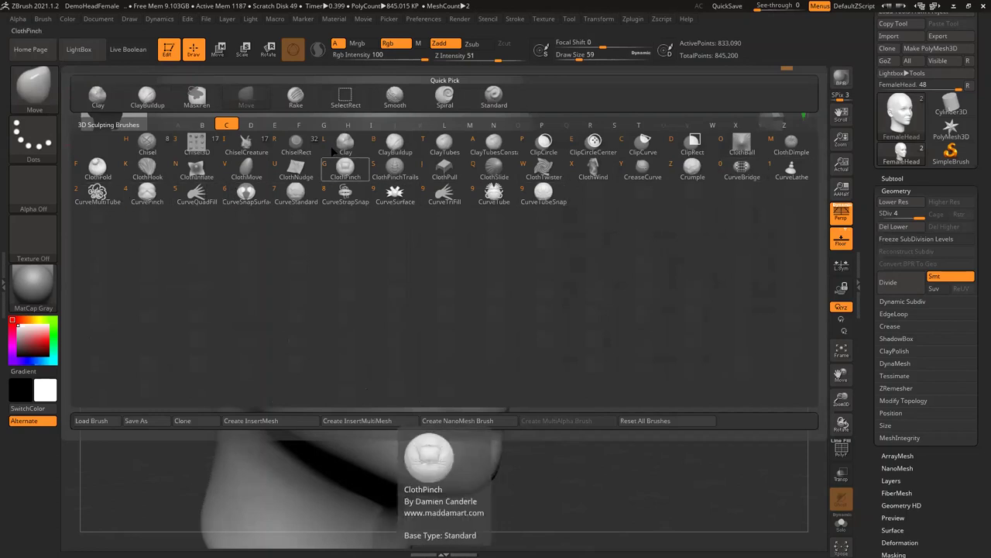
left_click(390, 148)
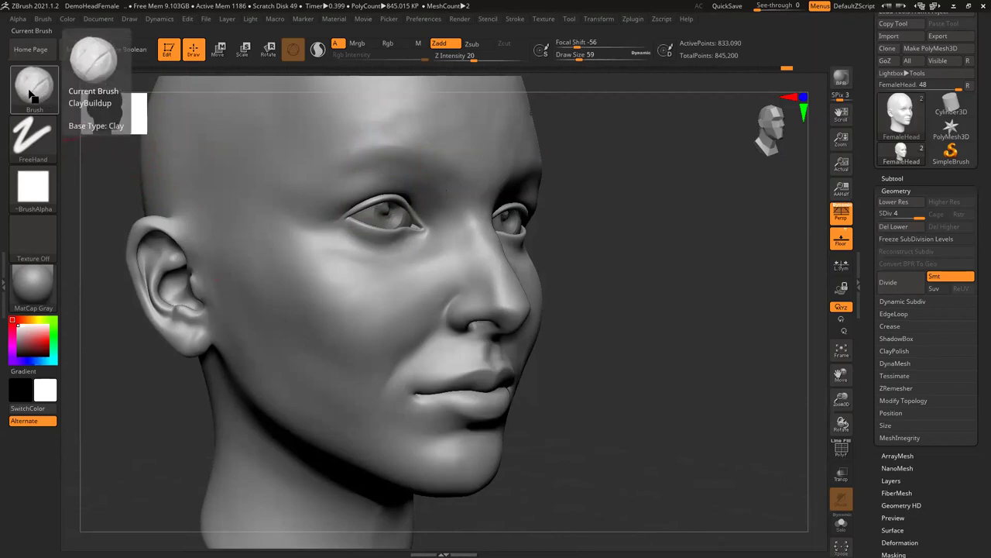
key("b")
key("m")
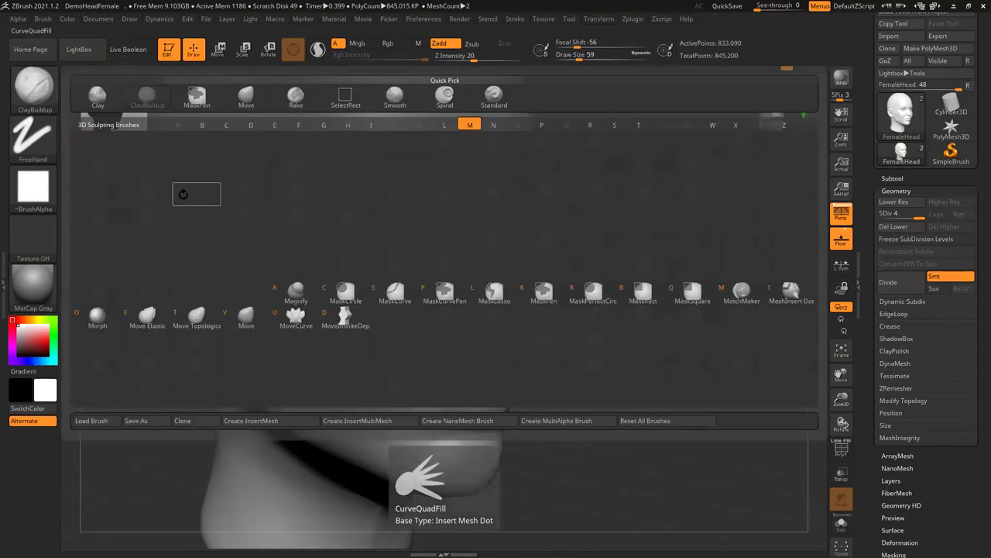
key("v")
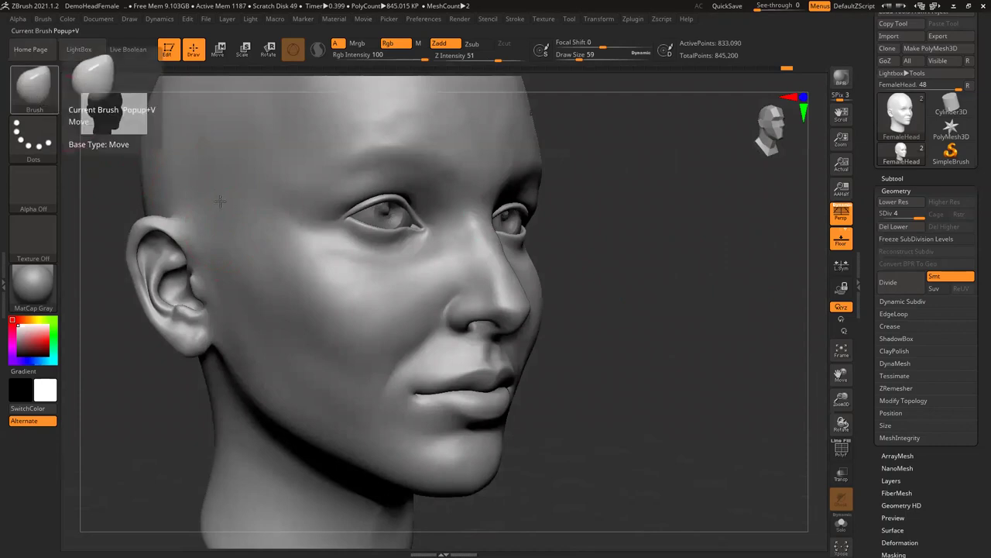
Switch between the recently used ClayBuildup, Move and Rake brushes, ending on the Move brush.
left_click(37, 91)
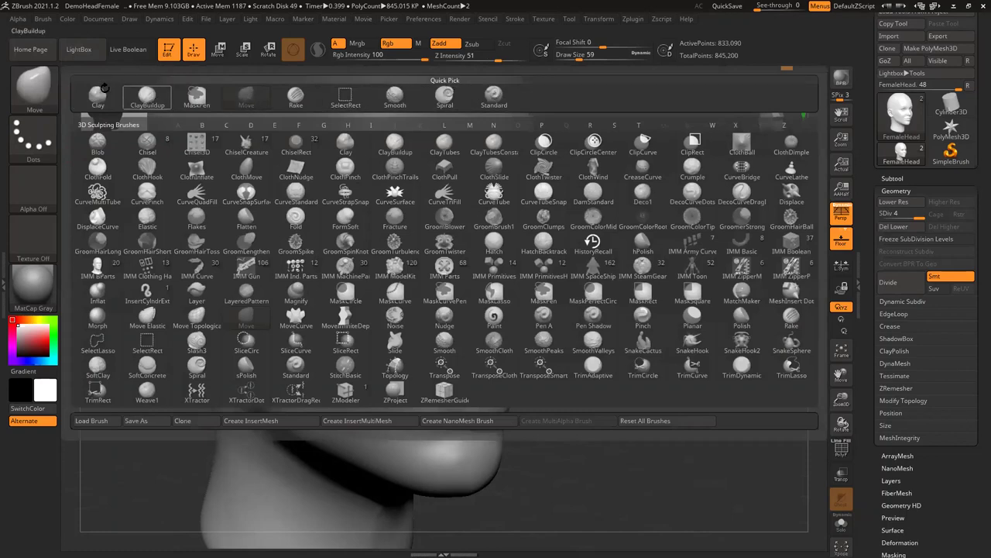
left_click(148, 97)
left_click(43, 87)
left_click(246, 96)
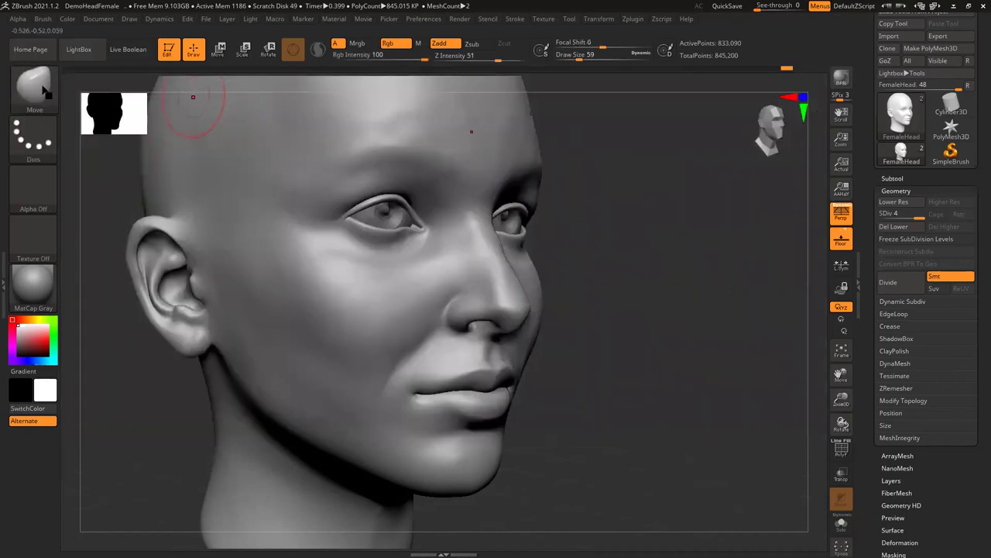
left_click(33, 87)
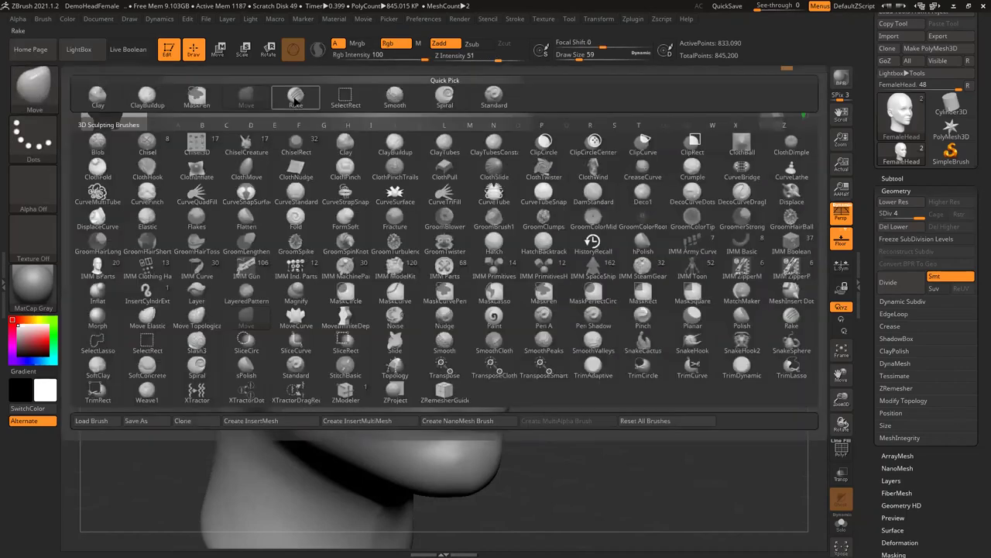
left_click(287, 107)
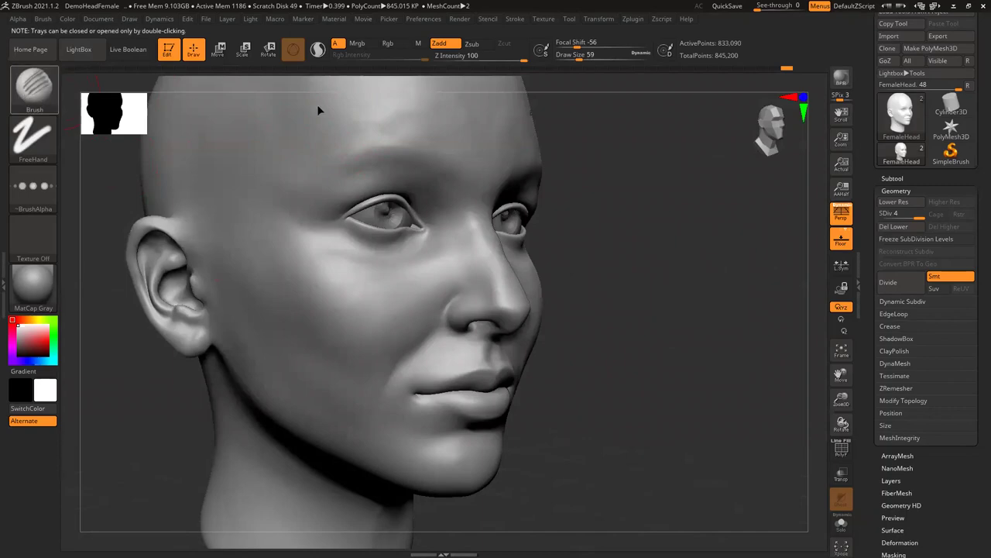
key("b")
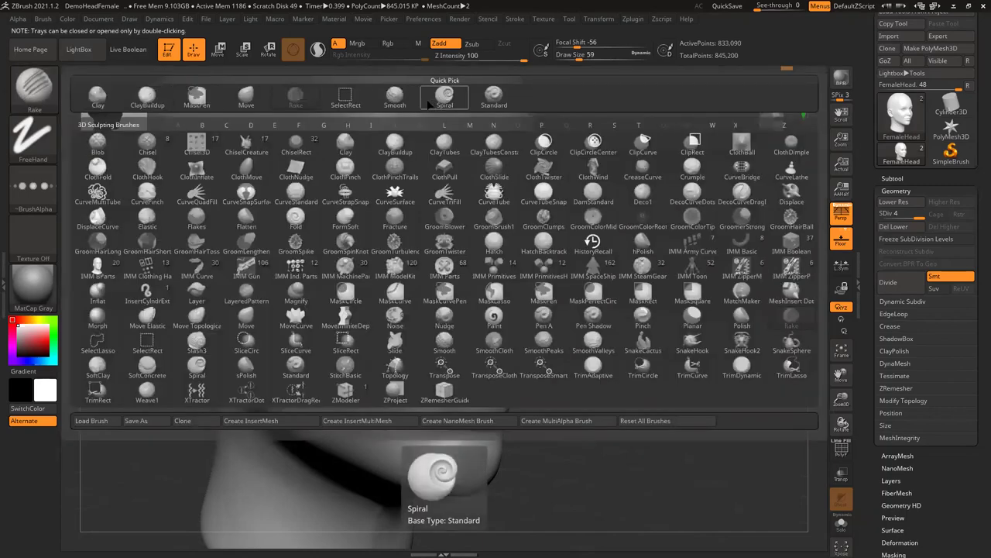
left_click(237, 98)
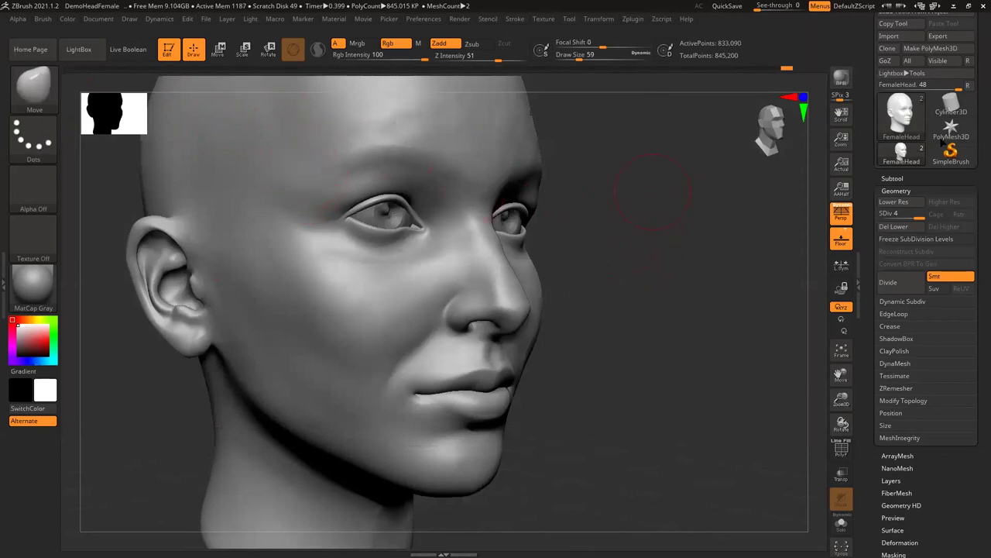
Set the Move brush's draw size to 104 and view the head's face from the front.
left_click_drag(977, 177, 978, 213)
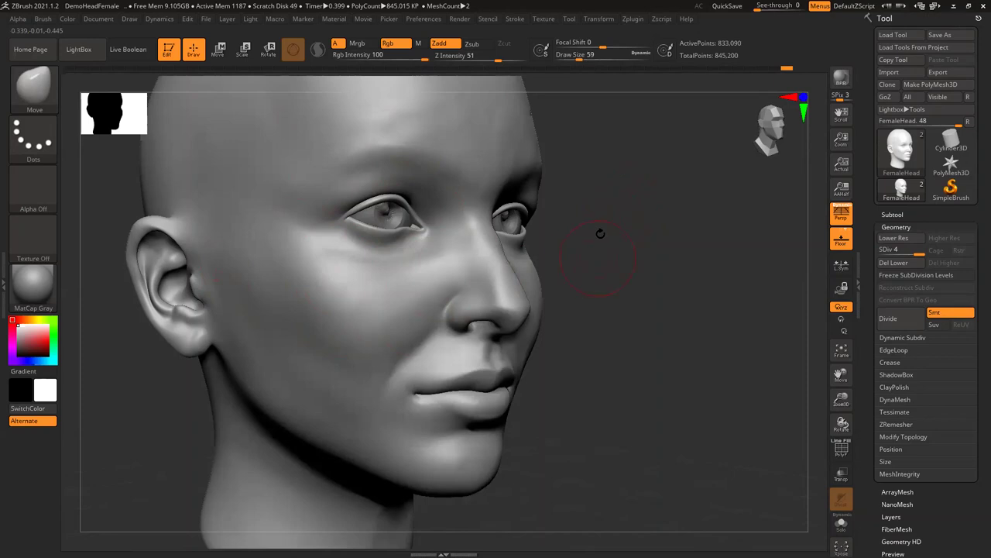
mouse_move(673, 242)
left_mouse_down()
mouse_move(651, 254)
mouse_move(679, 237)
mouse_move(678, 224)
left_mouse_up()
left_click_drag(579, 59, 586, 58)
left_click_drag(652, 211, 496, 220)
mouse_move(243, 197)
left_mouse_down("alt")
mouse_move(252, 163)
mouse_move(235, 173)
mouse_move(235, 203)
mouse_move(225, 172)
mouse_move(234, 166)
left_mouse_up("alt")
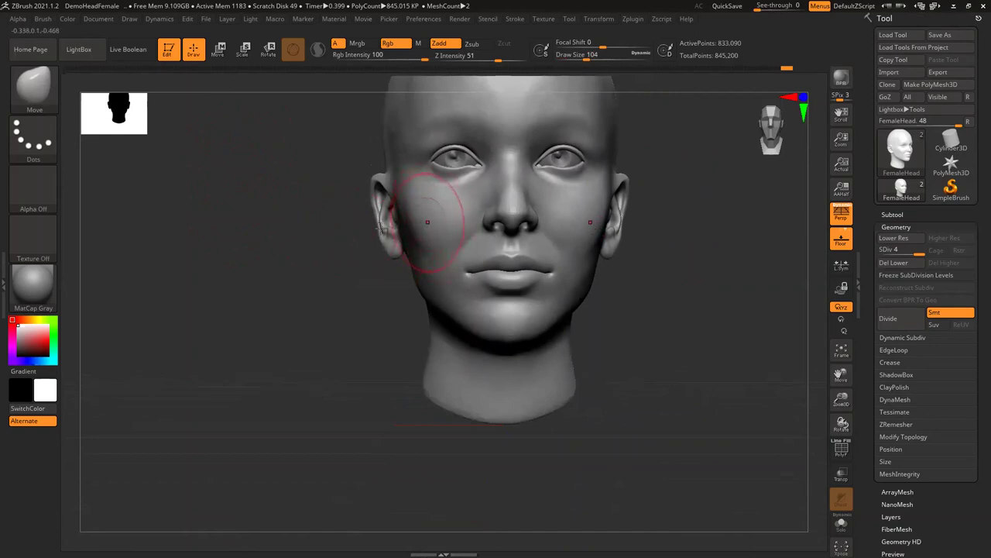
left_click_drag(245, 180, 244, 195, "alt")
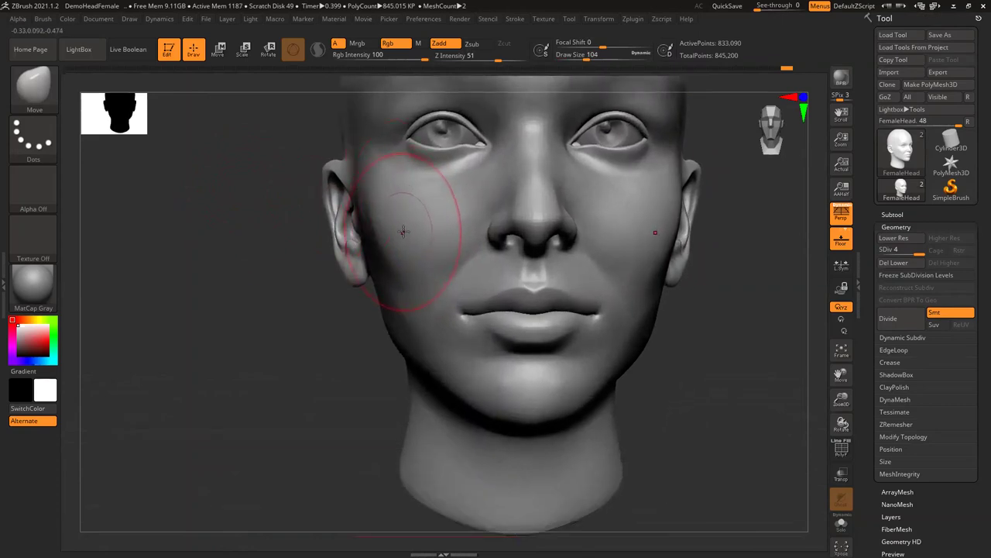
Try pulling the cheeks outward symmetrically with the Move brush, and undo the change.
left_click_drag(390, 233, 319, 235)
key("ctrl+z")
key("ctrl+z")
Turn the head to profile and try pulling the nose tip and bridge forward with the Move brush.
left_click_drag(248, 231, 494, 244)
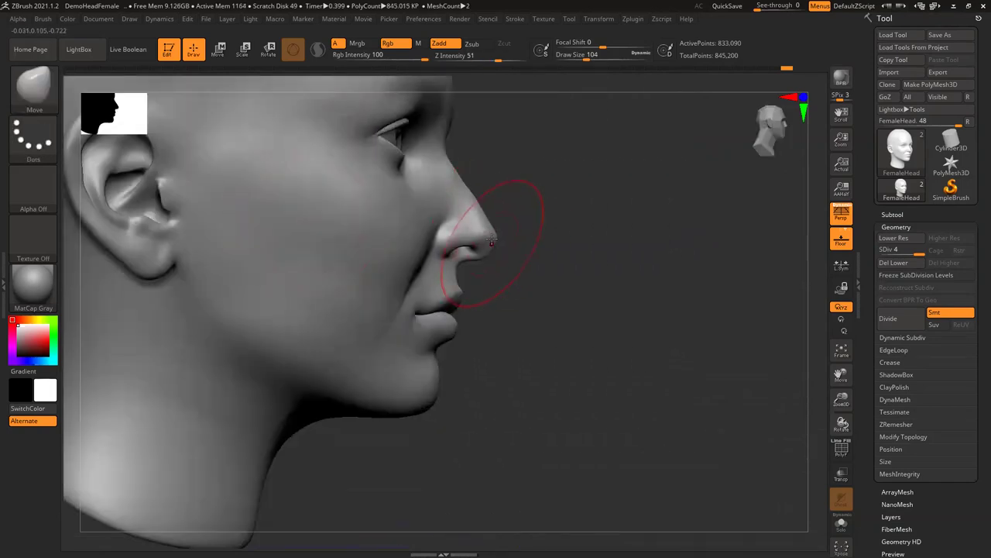
left_click_drag(492, 238, 510, 237)
left_click_drag(460, 180, 467, 168)
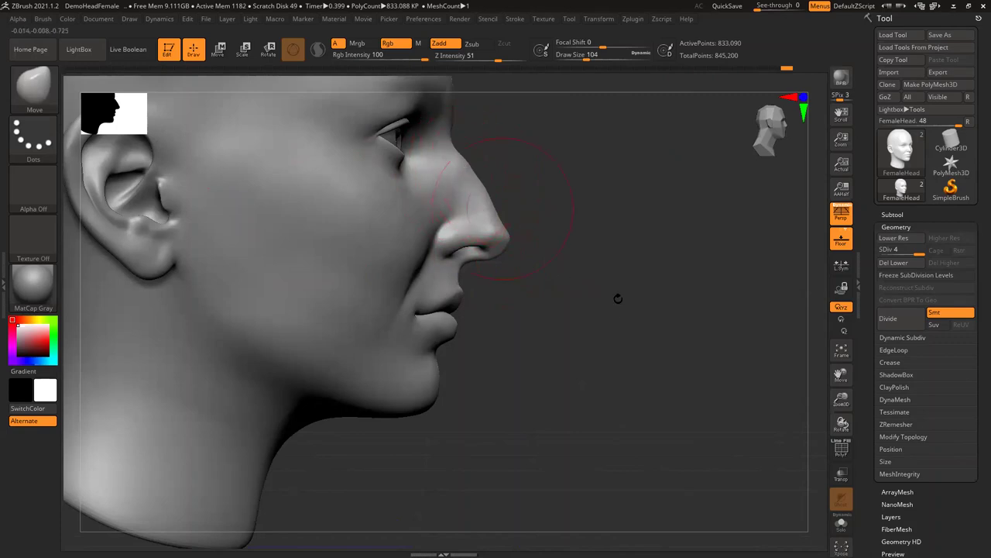
mouse_move(594, 321)
left_mouse_down()
mouse_move(538, 328)
mouse_move(205, 213)
mouse_move(212, 178)
mouse_move(238, 184)
left_mouse_up()
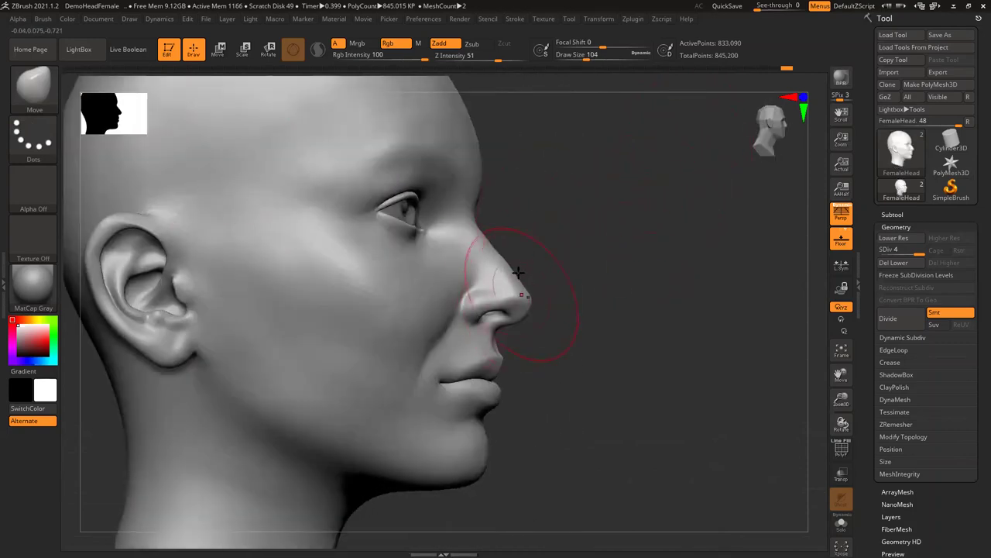
left_click_drag(552, 234, 544, 231)
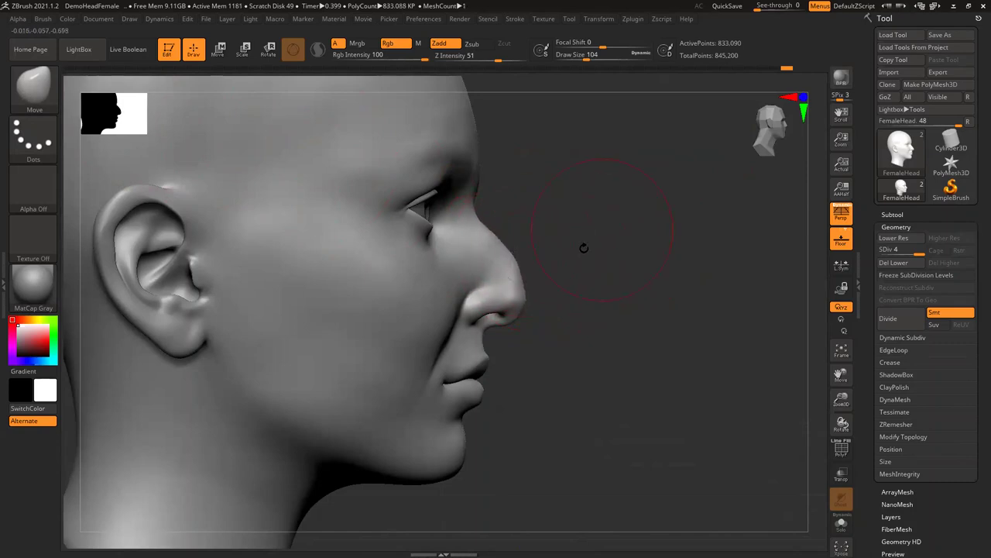
Try further exaggerated Move strokes on the nose tip and bridge in profile, and undo them.
left_click_drag(590, 290, 615, 370)
left_click_drag(519, 284, 547, 284)
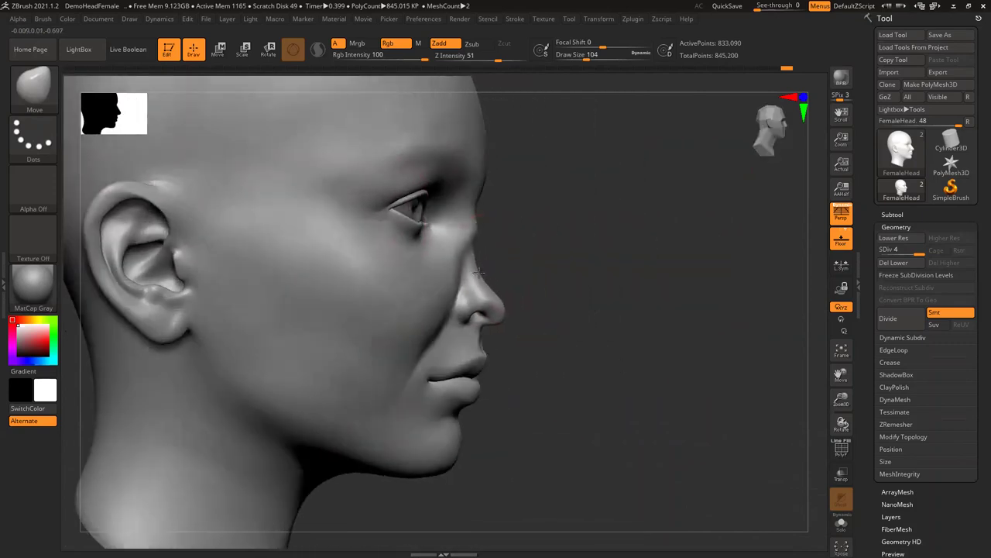
left_click_drag(500, 225, 508, 249)
key("ctrl+z")
left_click_drag(515, 307, 498, 282)
key("ctrl+z")
Try bulging both cheeks with symmetrical Move strokes in three-quarter view, and undo each bulge.
mouse_move(611, 350)
left_mouse_down()
mouse_move(348, 256)
mouse_move(233, 194)
mouse_move(247, 197)
mouse_move(242, 203)
mouse_move(258, 204)
mouse_move(173, 146)
mouse_move(353, 289)
mouse_move(276, 292)
mouse_move(450, 285)
mouse_move(281, 300)
mouse_move(427, 292)
mouse_move(449, 280)
left_mouse_up()
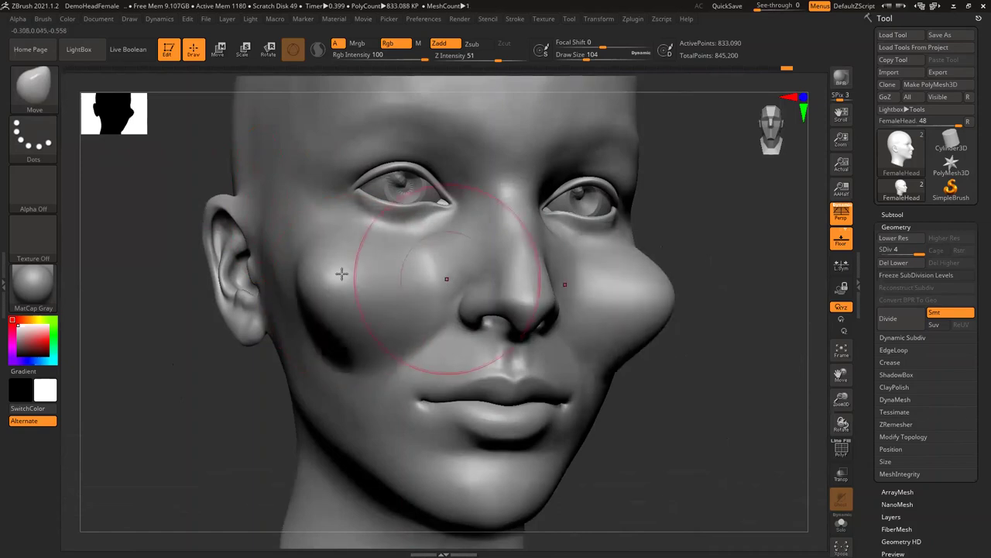
key("ctrl+z")
left_click_drag(139, 188, 459, 279)
mouse_move(339, 271)
left_mouse_down()
mouse_move(353, 292)
mouse_move(328, 290)
mouse_move(363, 257)
mouse_move(387, 267)
mouse_move(332, 294)
left_mouse_up()
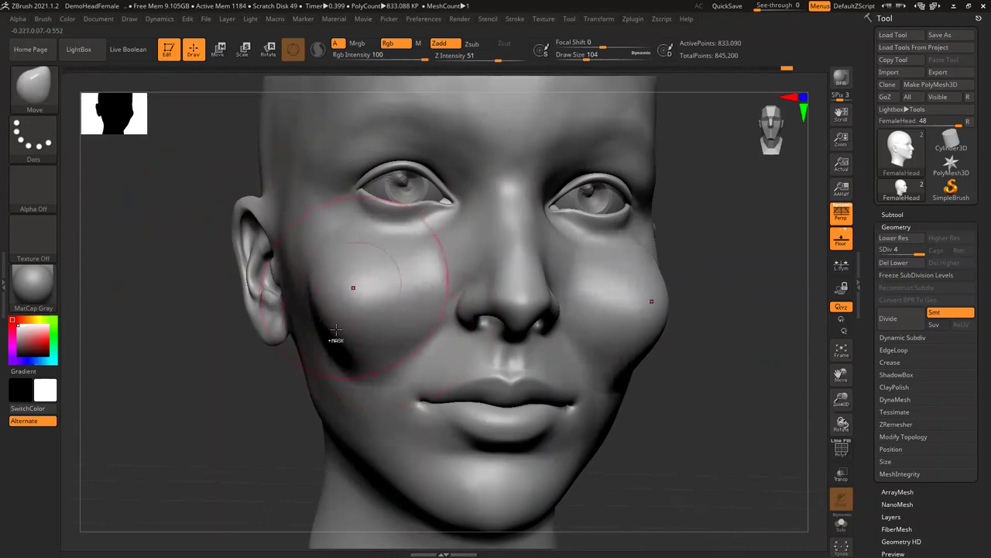
key("ctrl+z")
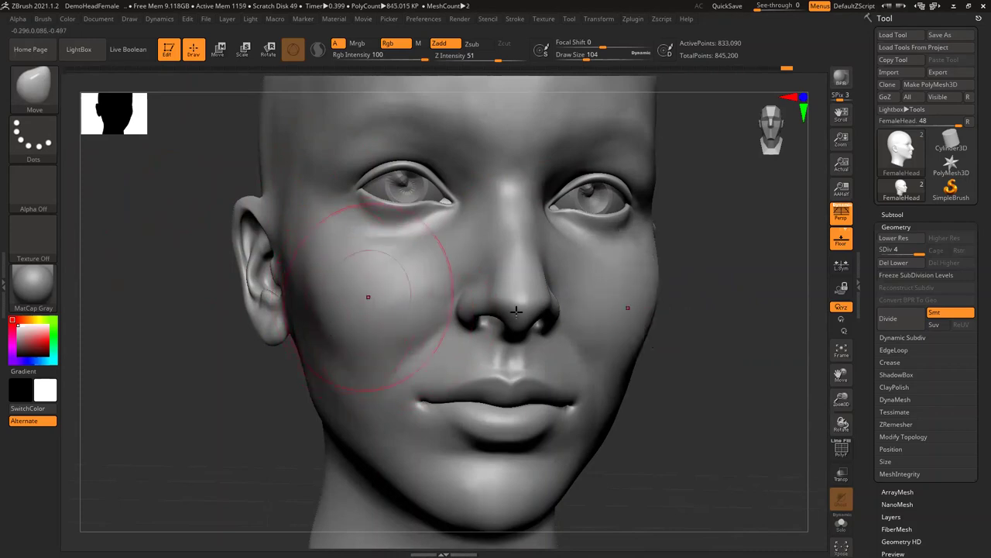
Try lifting the nose upward with several Move strokes from its tip and base, undoing each one.
left_click_drag(150, 193, 156, 199)
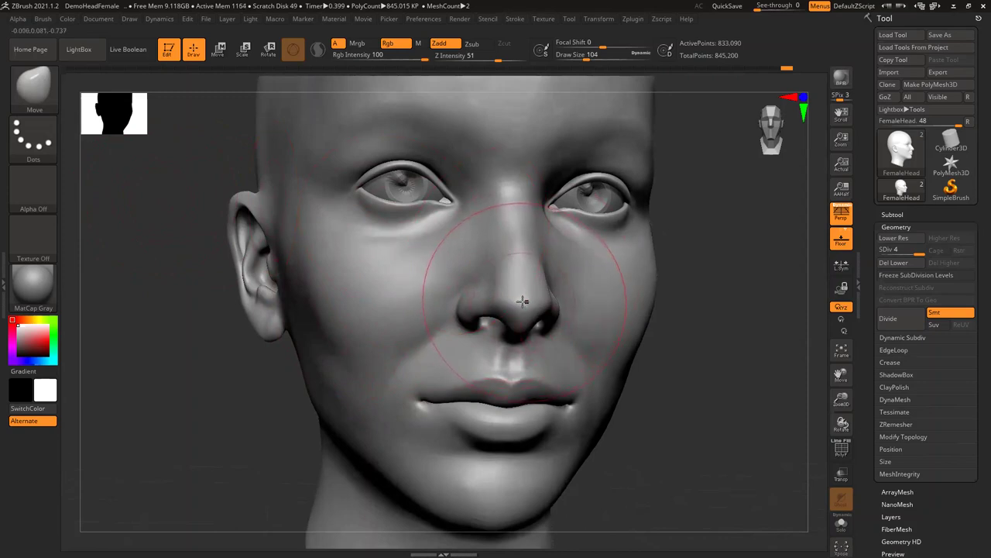
left_click_drag(523, 294, 543, 223)
key("ctrl+z")
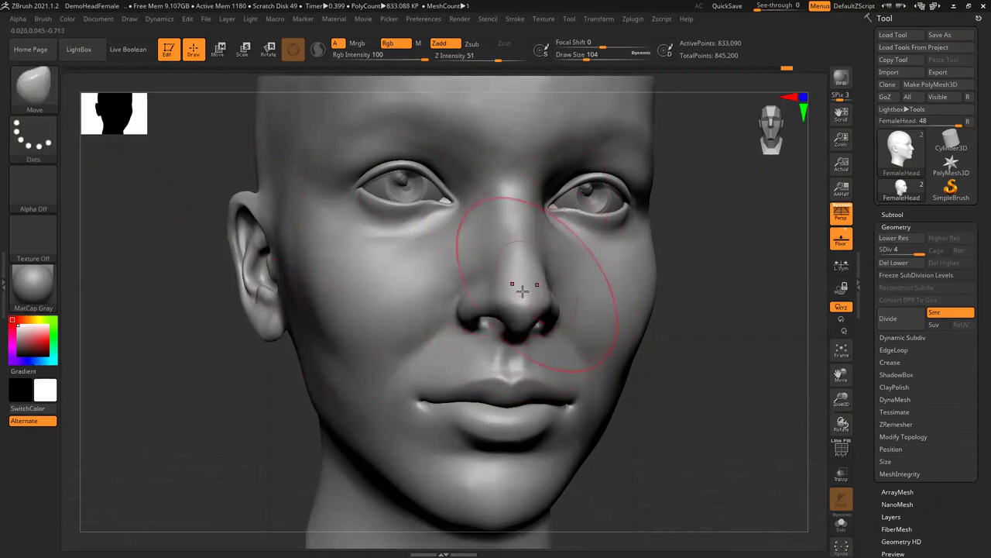
left_click_drag(522, 294, 549, 187)
key("ctrl+z")
mouse_move(514, 364)
left_mouse_down()
mouse_move(515, 263)
mouse_move(528, 304)
mouse_move(561, 267)
left_mouse_up()
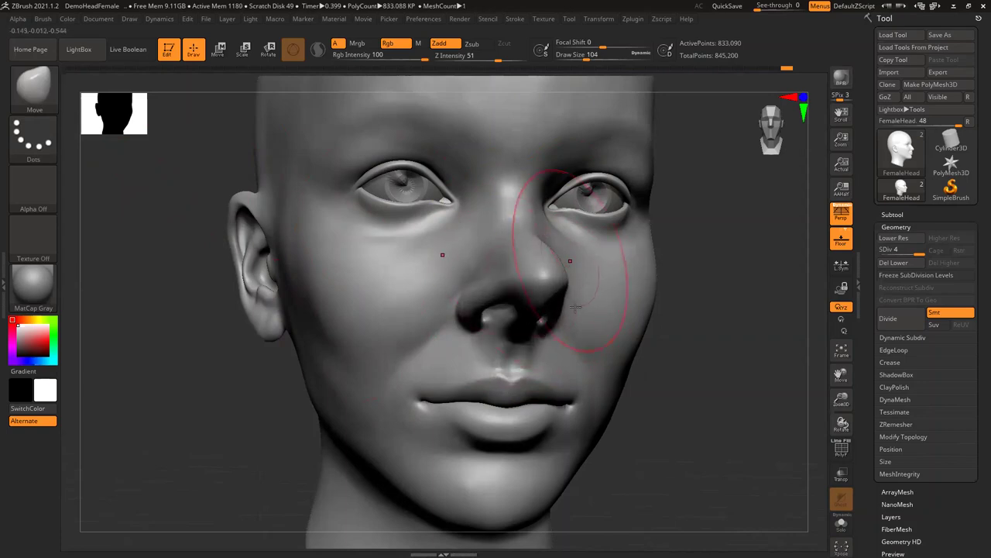
key("ctrl+z")
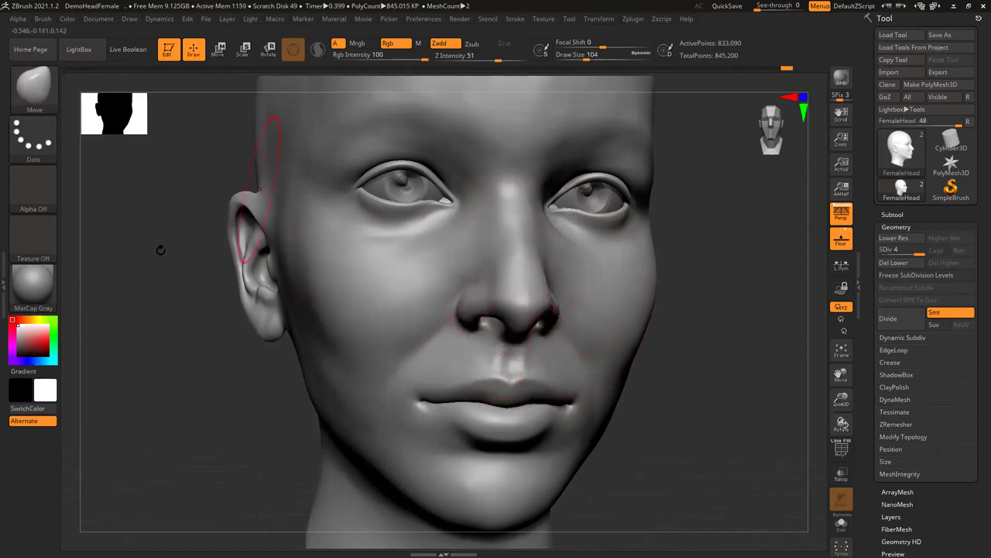
Choose the Flatten brush, try flattening the nose tip at draw size 104, and undo the stroke.
mouse_move(149, 252)
left_mouse_down()
mouse_move(124, 175)
mouse_move(138, 186)
left_mouse_up()
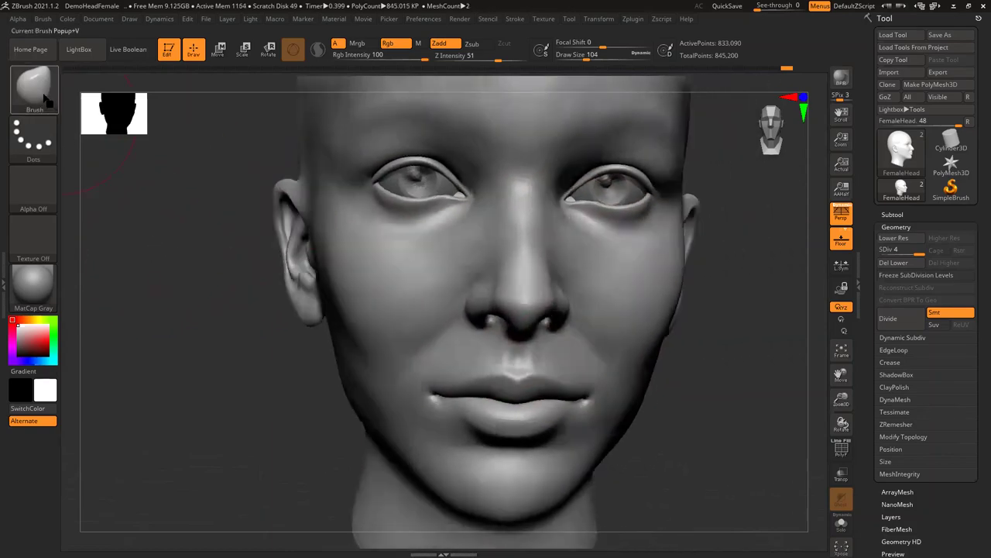
left_click(44, 96)
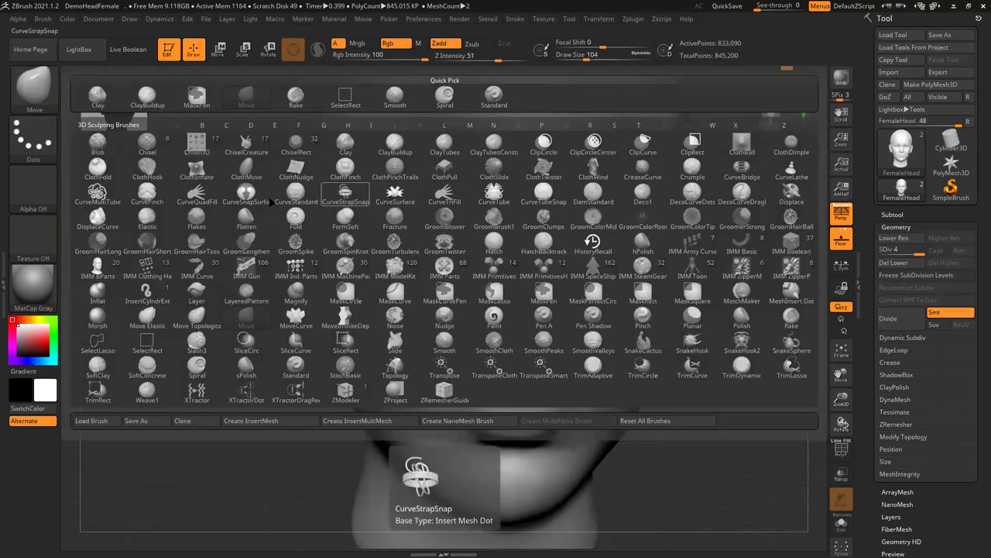
left_click(246, 218)
mouse_move(175, 218)
left_mouse_down()
mouse_move(545, 313)
mouse_move(519, 290)
left_mouse_up()
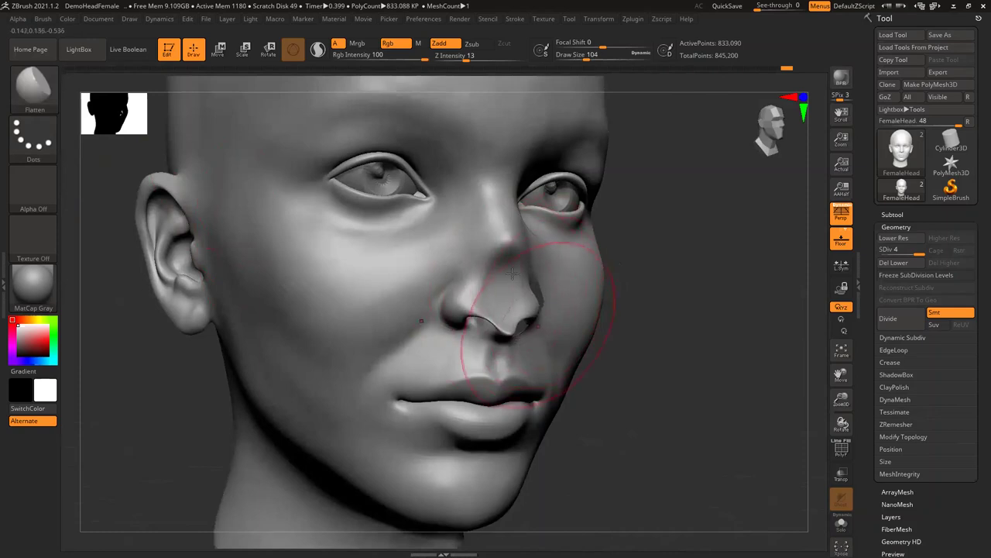
key("ctrl+z")
Try flattening the nose tip at draw size 35, undo it, and switch to the Polish brush.
left_click(576, 55)
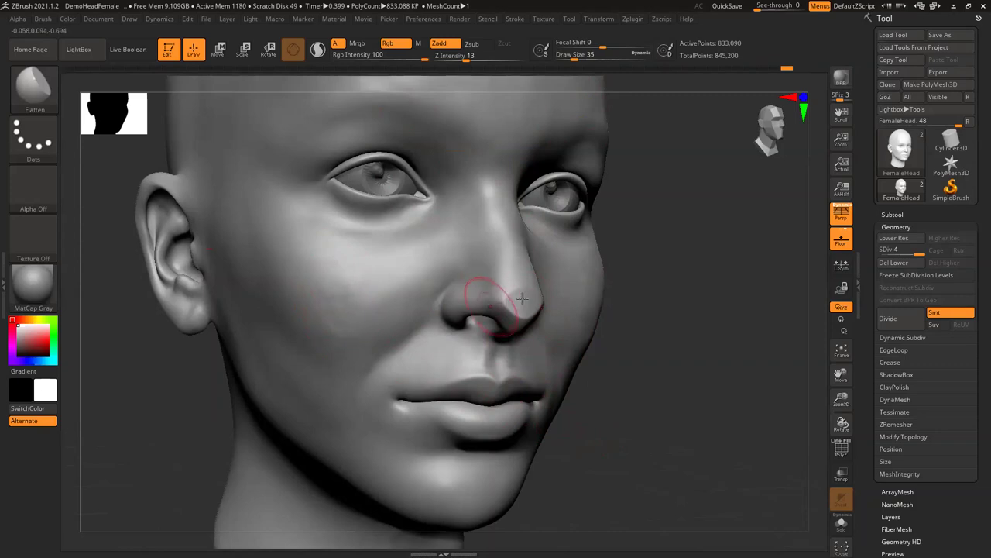
left_click_drag(522, 319, 491, 359)
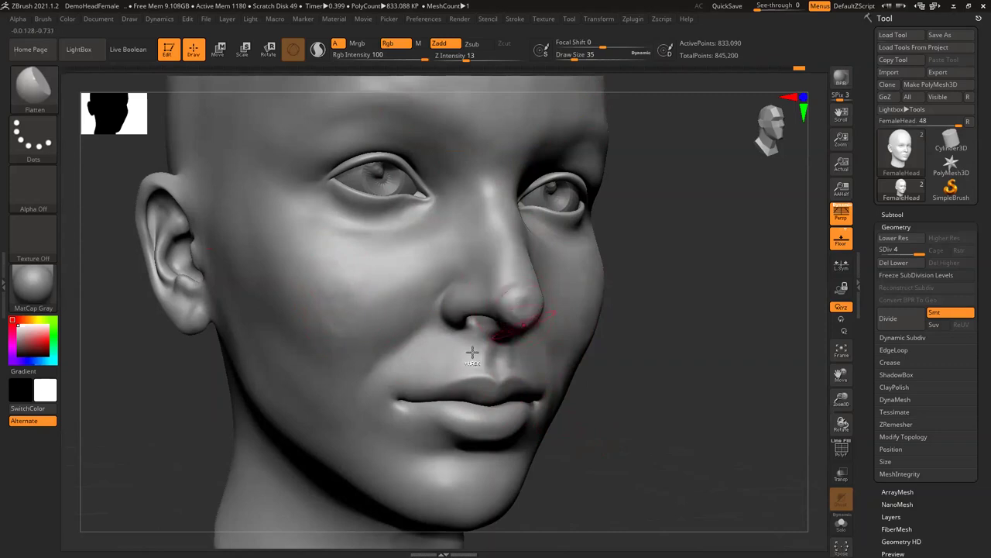
key("ctrl+z")
key("ctrl+z")
key("ctrl+z")
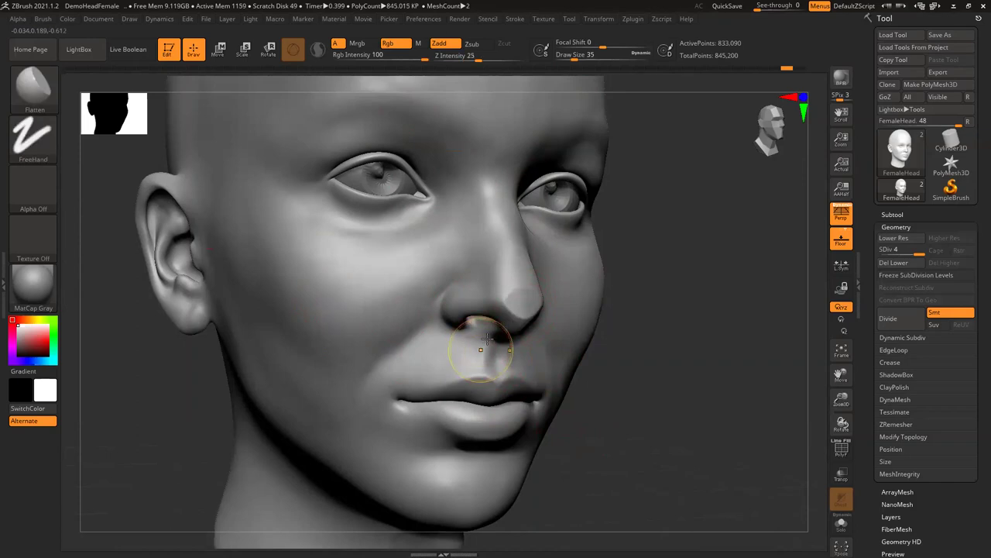
left_click(41, 99)
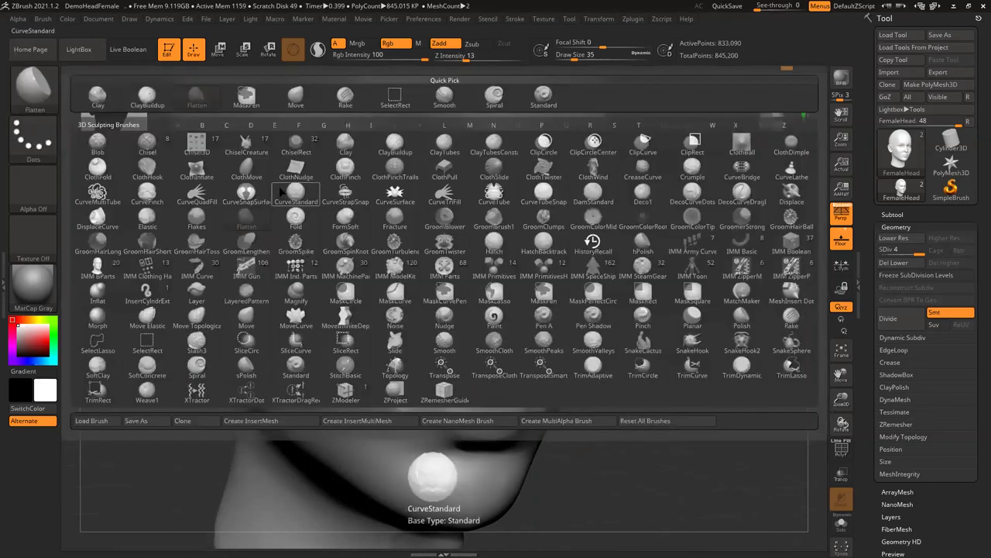
left_click(736, 316)
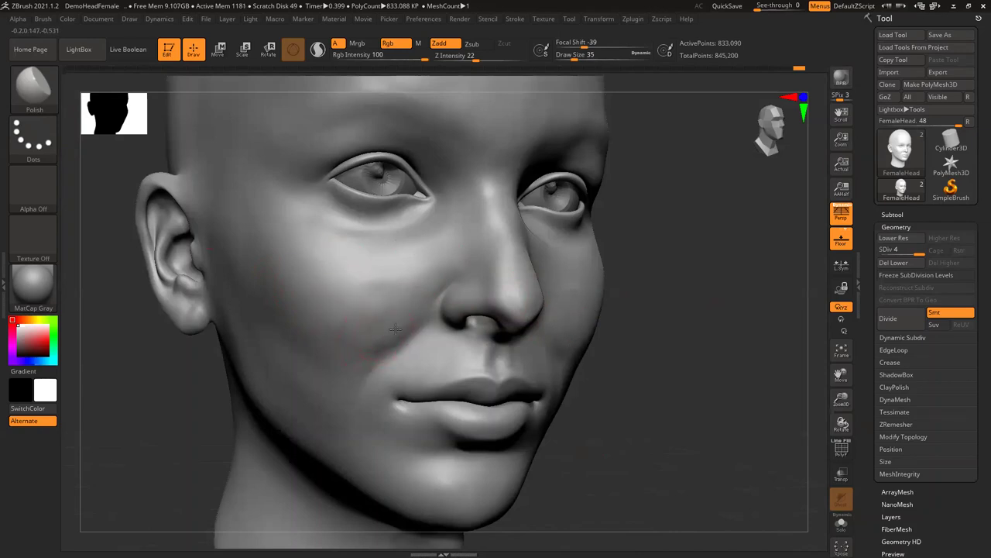
Choose the DamStandard brush and carve several symmetrical creases down the cheeks and under the eyes.
left_click(35, 89)
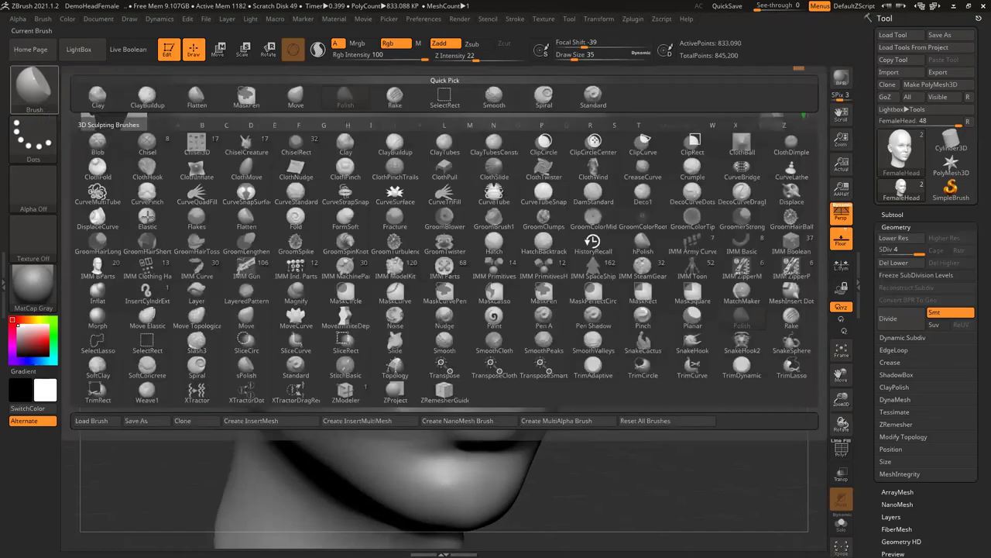
left_click(34, 92)
left_click(34, 93)
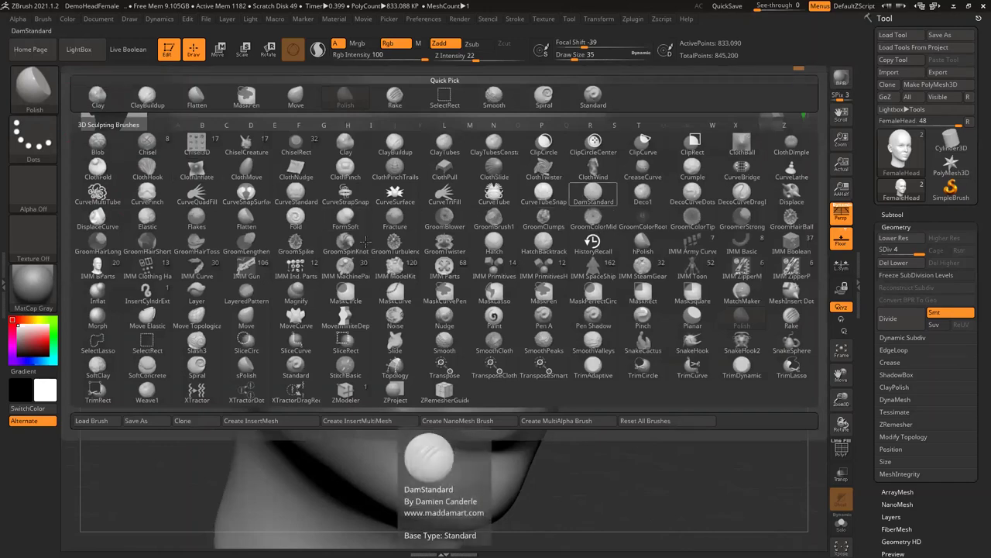
left_click(594, 193)
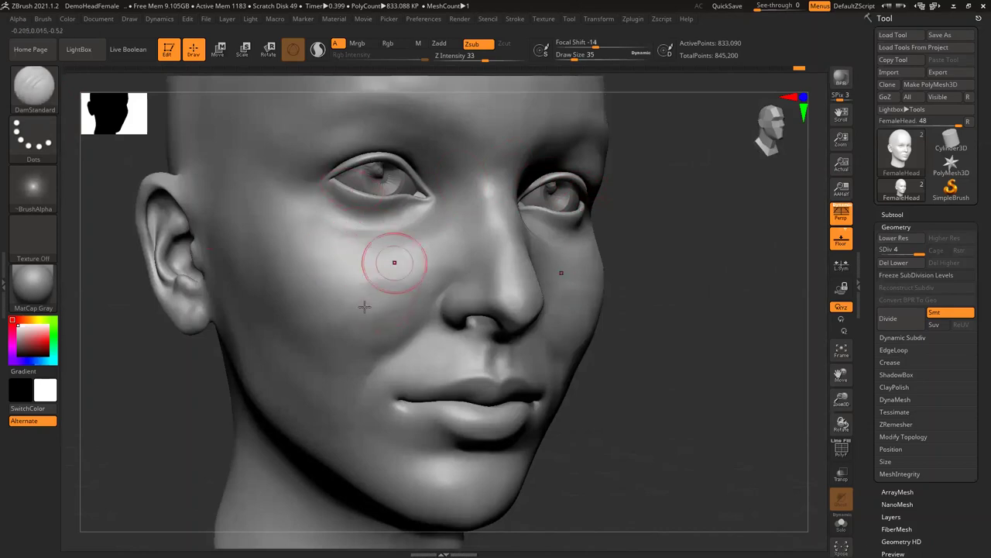
left_click_drag(405, 260, 366, 303)
left_click_drag(344, 255, 334, 303)
left_click_drag(301, 237, 306, 282)
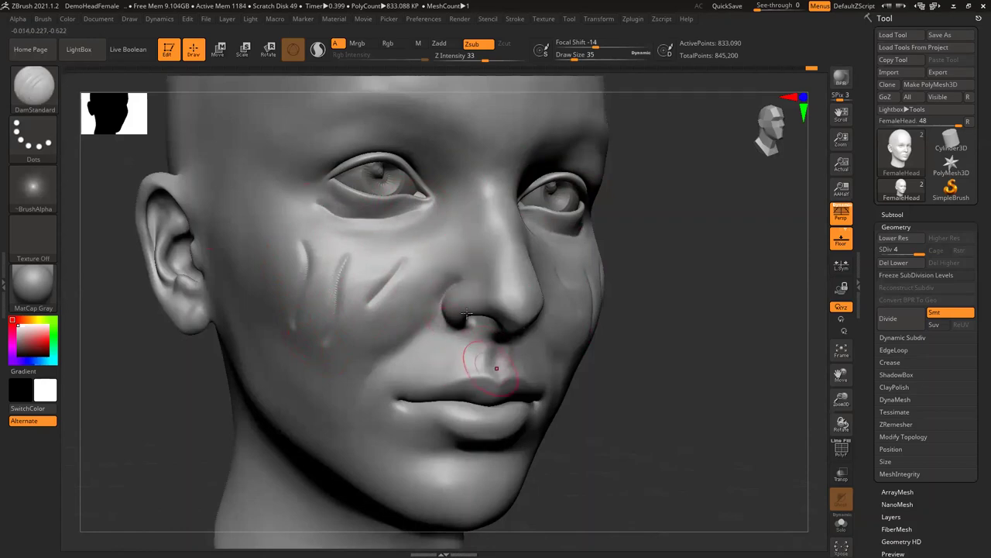
Smooth out the carved creases across the cheek.
mouse_move(367, 305)
left_mouse_down("shift")
mouse_move(397, 271)
mouse_move(320, 338)
left_mouse_up("shift")
left_click_drag(299, 268, 316, 318, "shift")
left_click_drag(313, 230, 325, 220, "shift")
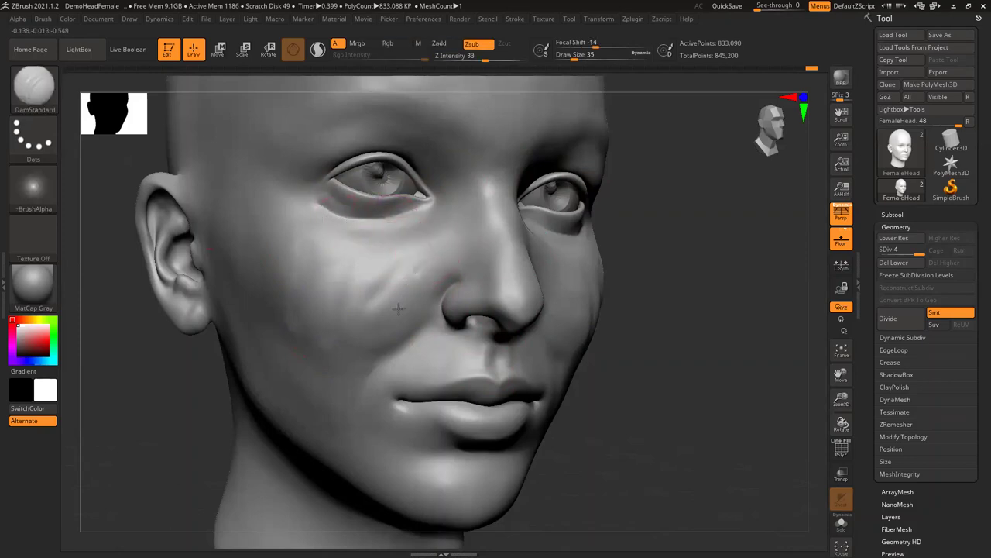
mouse_move(387, 336)
left_mouse_down("shift")
mouse_move(387, 288)
mouse_move(416, 275)
left_mouse_up("shift")
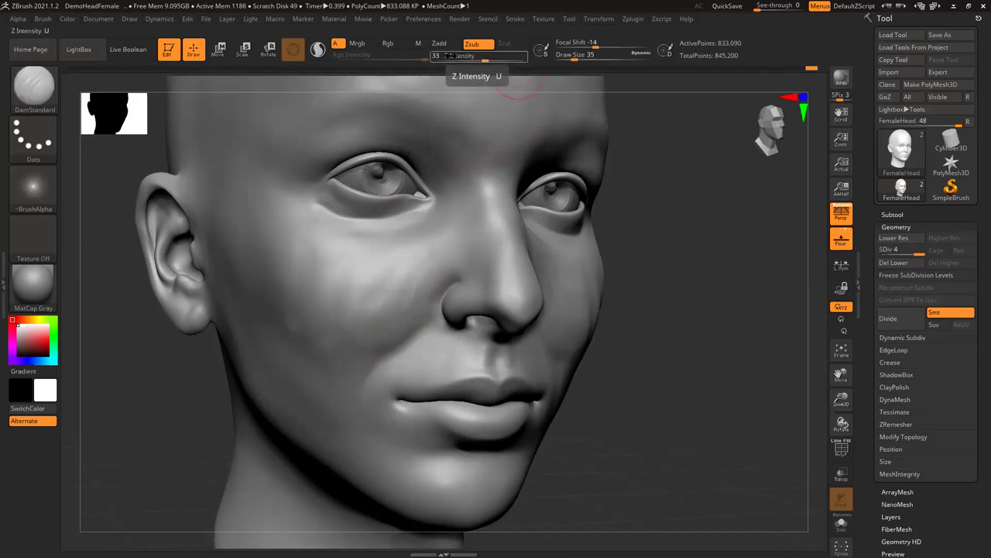
Set Z Intensity to 5 and carve faint diagonal DamStandard creases on the cheek and below the eye's inner corner.
left_click_drag(465, 57, 451, 57)
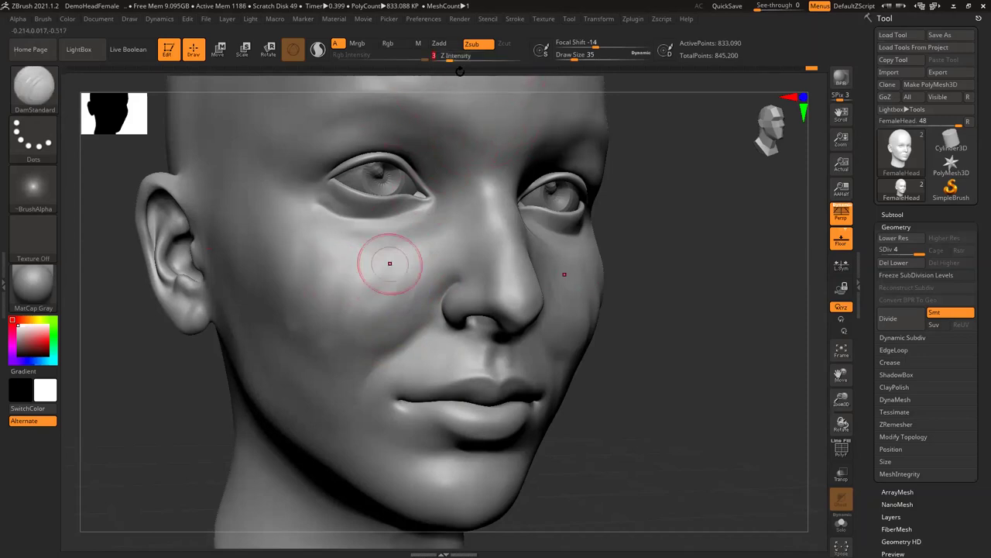
left_click_drag(459, 56, 456, 59)
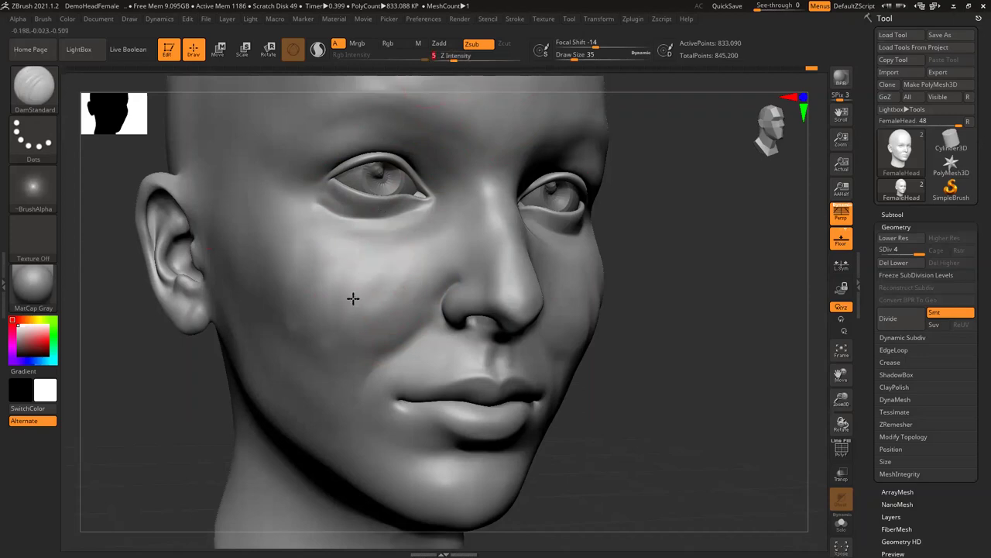
left_click_drag(420, 269, 364, 342)
left_click_drag(378, 271, 357, 307)
left_click_drag(406, 283, 370, 324)
left_click_drag(419, 272, 398, 291)
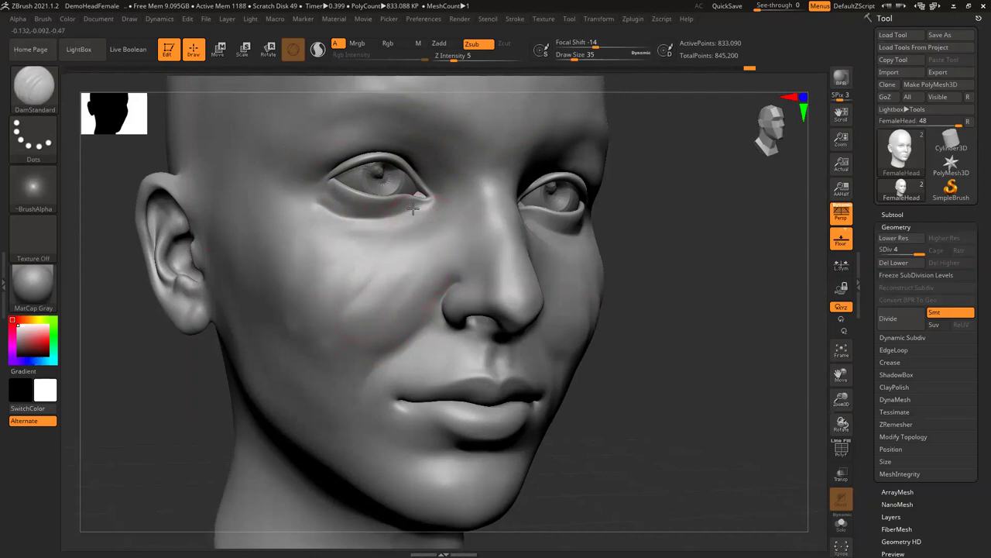
left_click_drag(420, 218, 377, 239)
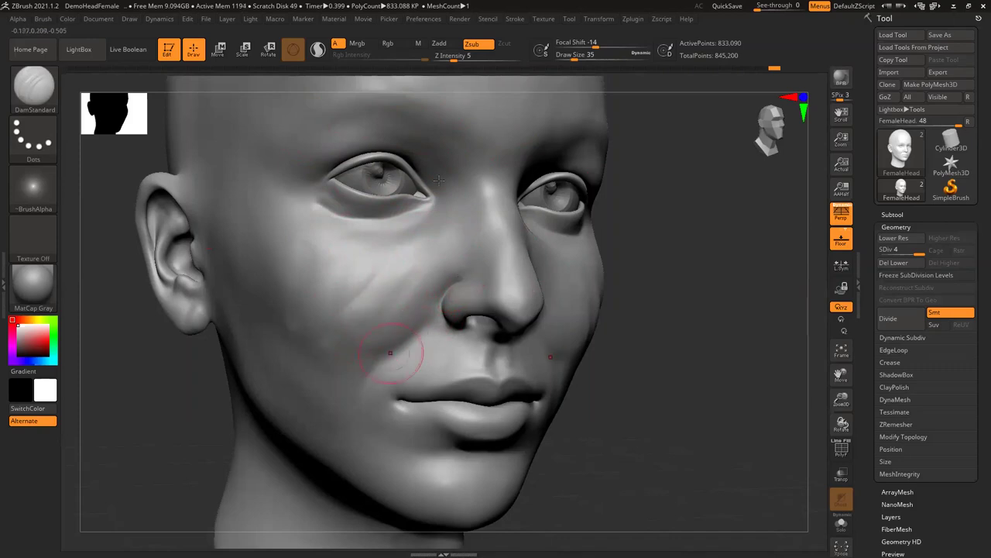
Set Z Intensity to 11, carve the smile line from the nose wing toward the mouth corner, and soften its lower end.
left_click_drag(456, 58, 465, 60)
left_click_drag(425, 320, 371, 379)
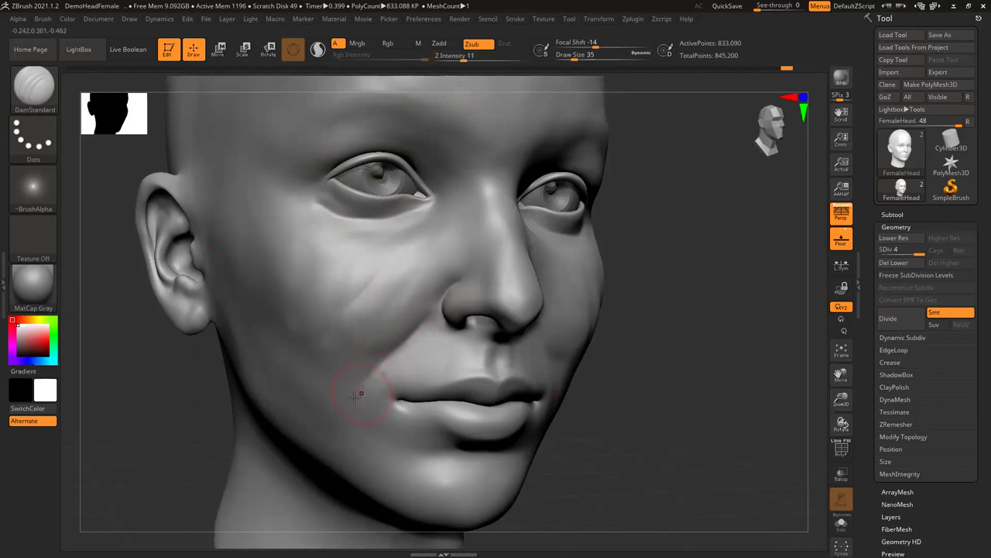
left_click_drag(372, 347, 377, 367, "shift")
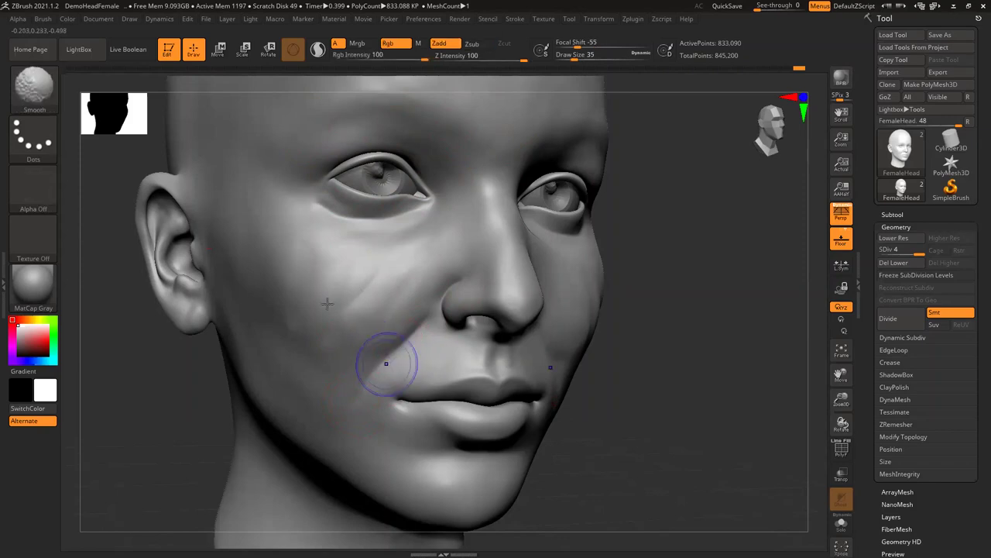
Compare the face at subdivision levels 4 and 1 from several angles, ending at level 1.
mouse_move(671, 367)
left_mouse_down()
mouse_move(379, 297)
mouse_move(411, 291)
left_mouse_up()
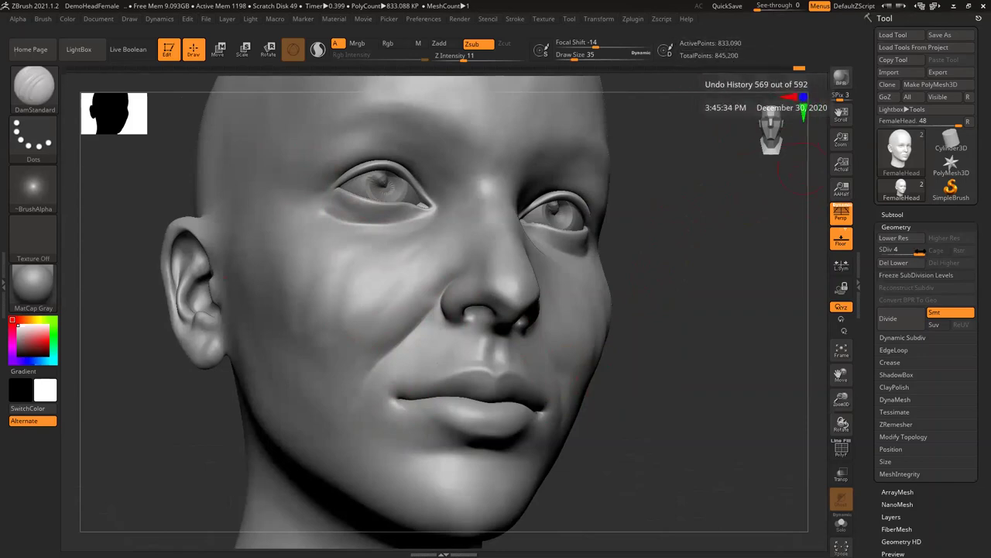
left_click_drag(726, 369, 713, 358)
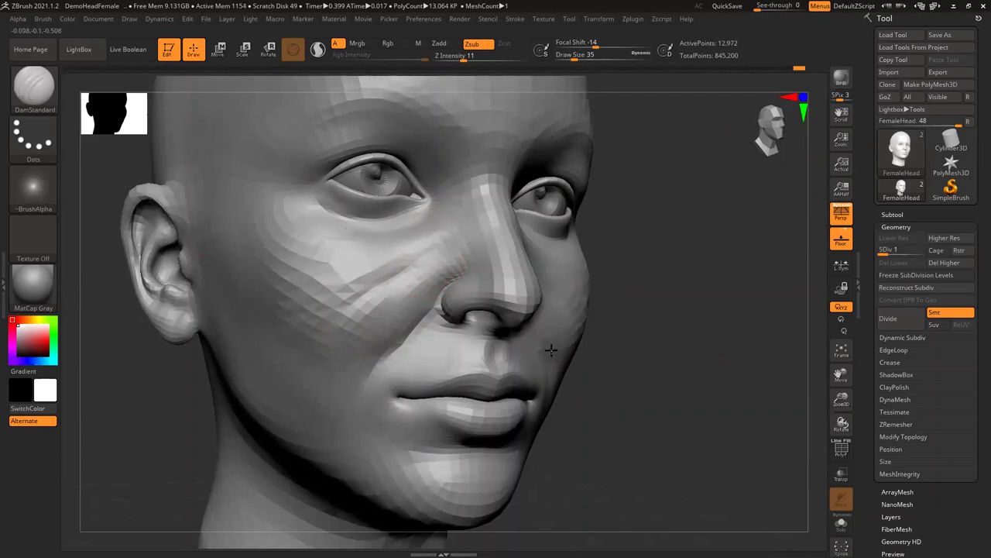
left_click_drag(691, 389, 652, 380)
key("d")
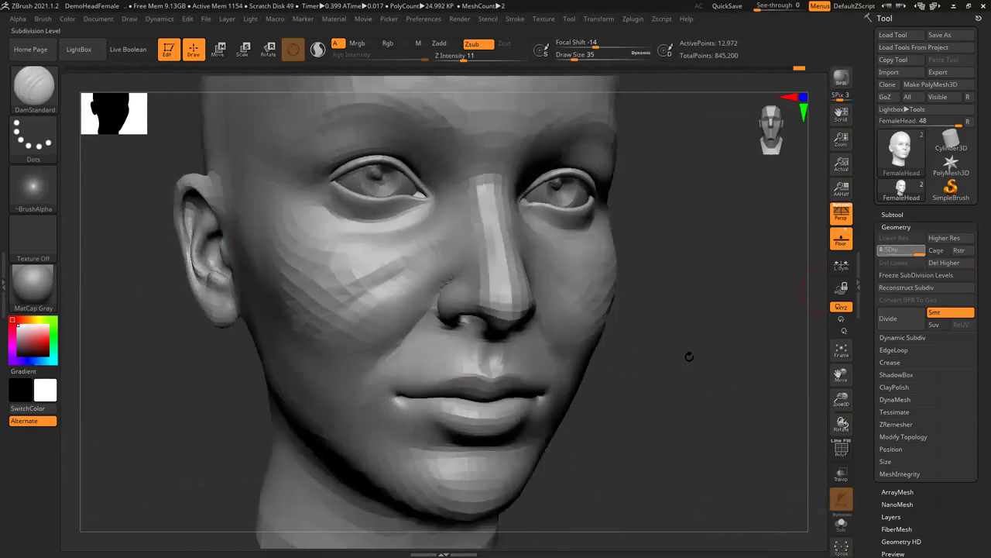
left_click_drag(742, 336, 668, 337)
key("shift+d")
key("shift+d")
key("shift+d")
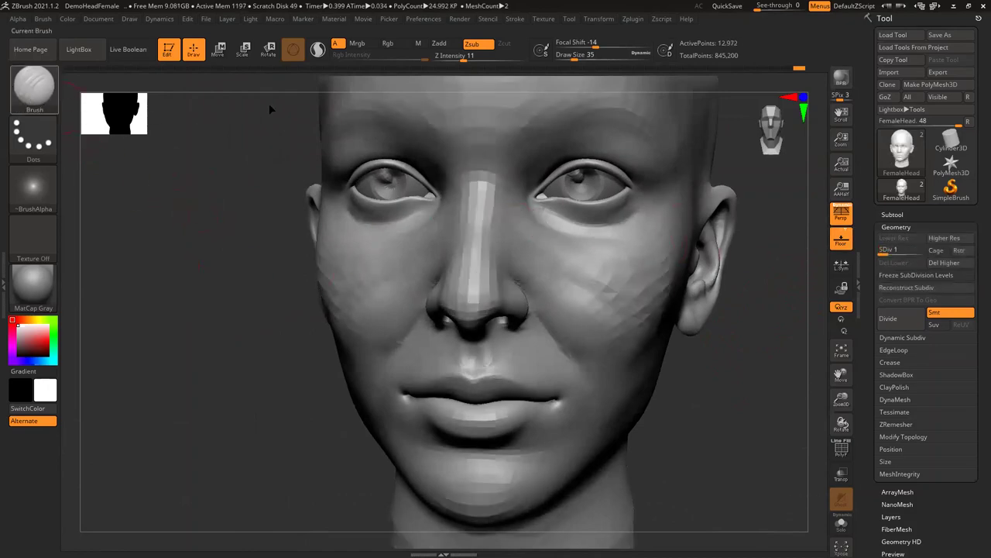
Choose the ClayBuildup brush, set the draw size to 51, and smooth the faceted cheek at subdivision level 1.
key("b")
key("c")
key("b")
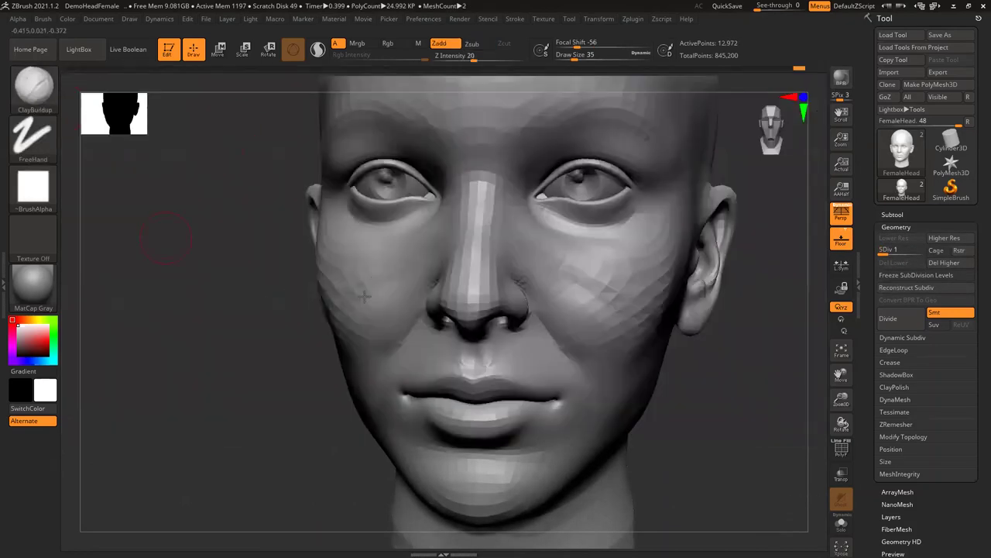
left_click_drag(291, 271, 399, 270)
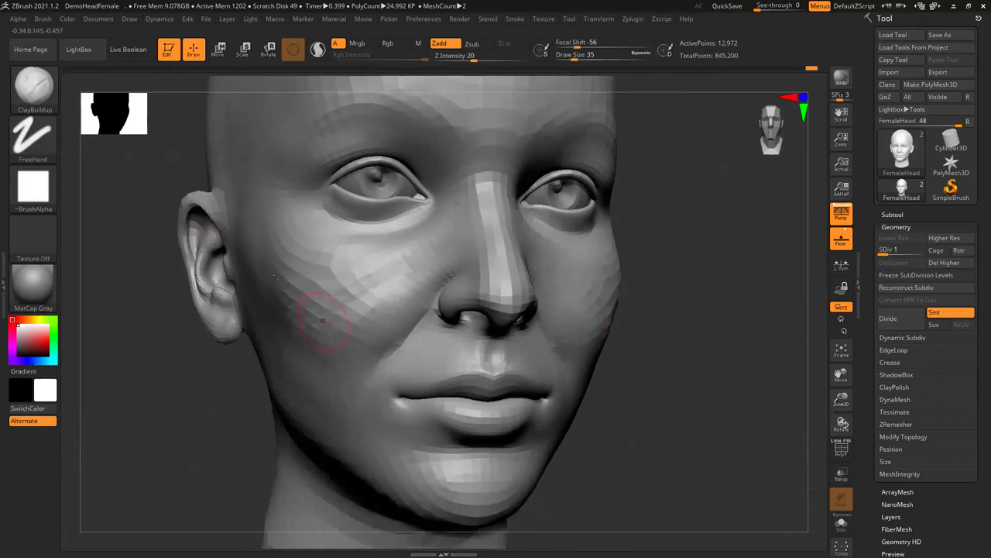
key("shift")
left_click(578, 56)
key("shift")
mouse_move(385, 274)
left_mouse_down("shift")
mouse_move(360, 299)
mouse_move(302, 313)
mouse_move(341, 277)
mouse_move(337, 267)
mouse_move(346, 271)
mouse_move(296, 318)
mouse_move(299, 306)
left_mouse_up("shift")
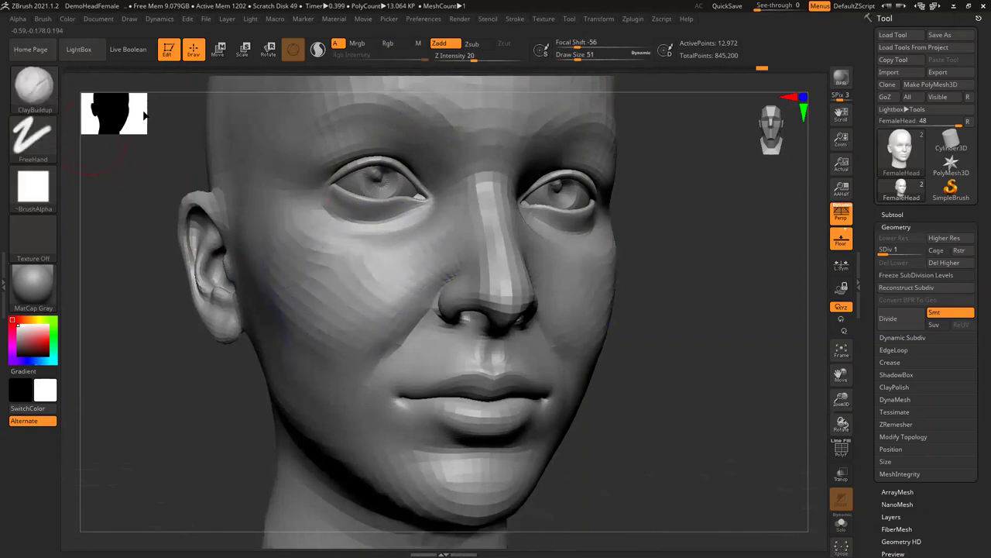
Choose the Move brush at draw size 94, and raise the head to subdivision level 4 in front view.
key("b")
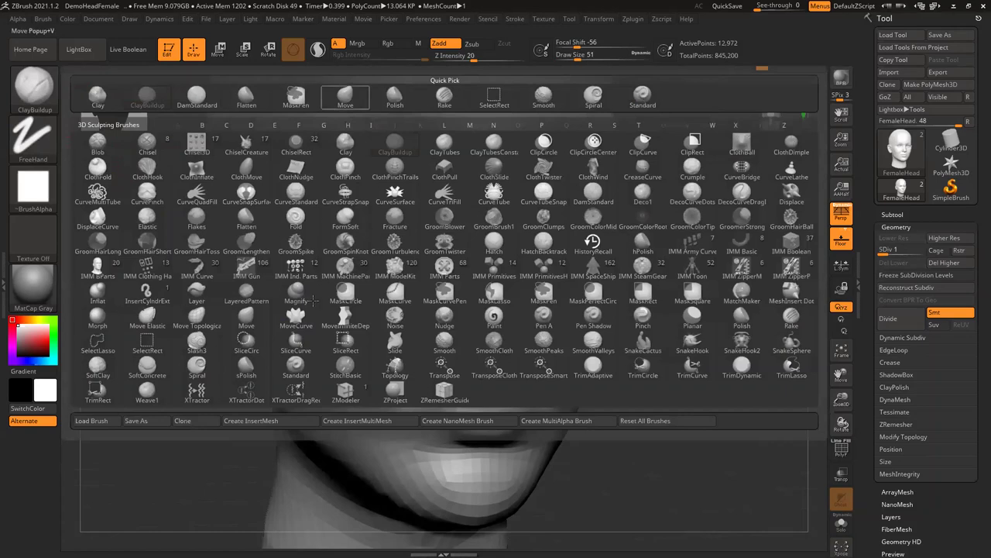
left_click(344, 99)
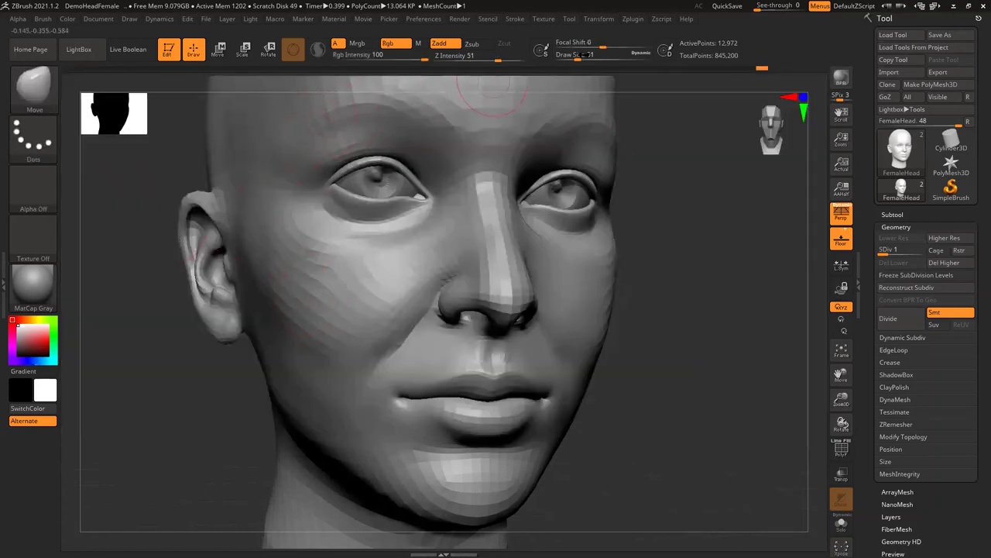
left_click(585, 55)
mouse_move(626, 323)
left_mouse_down("alt")
mouse_move(653, 354)
mouse_move(655, 327)
mouse_move(716, 276)
mouse_move(743, 273)
left_mouse_up("alt")
left_click(921, 255)
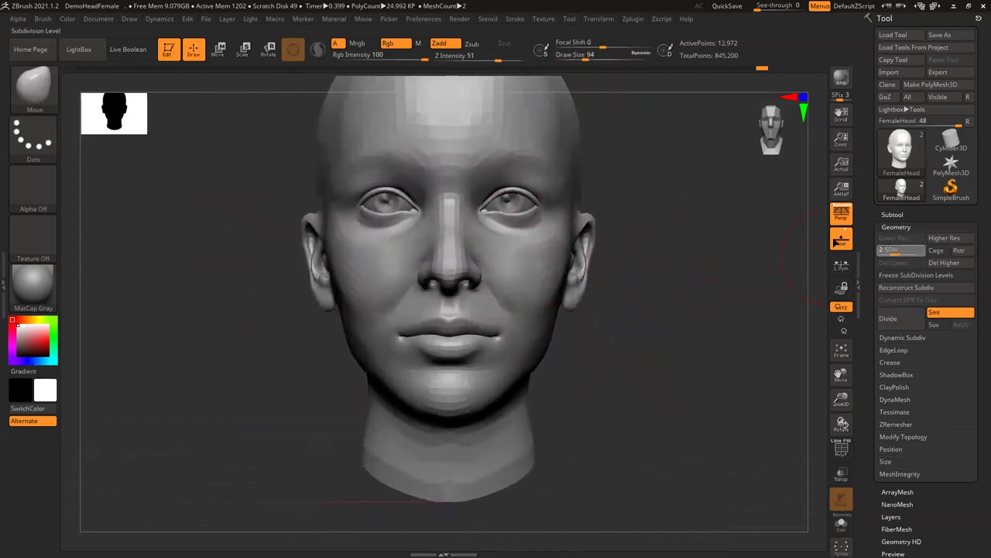
key("d")
key("d")
key("d")
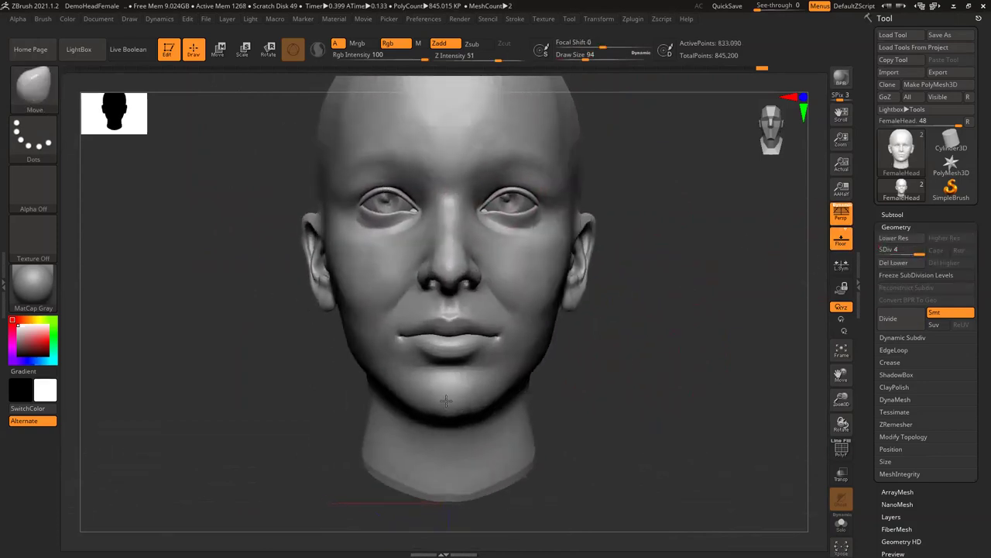
Try stretching the chin downward with Move at subdivision level 4 and again at level 1, undoing both strokes.
left_click_drag(435, 459, 463, 363)
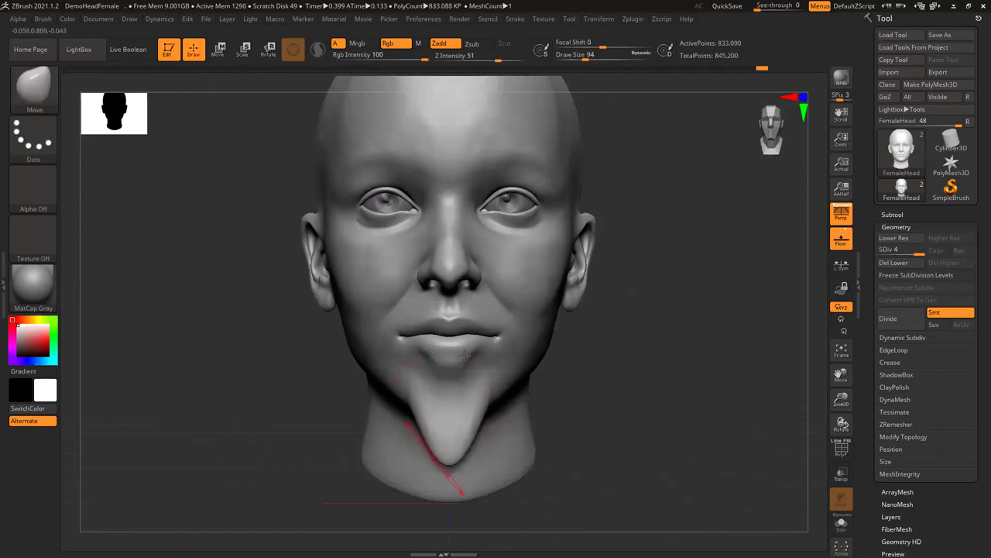
key("ctrl+z")
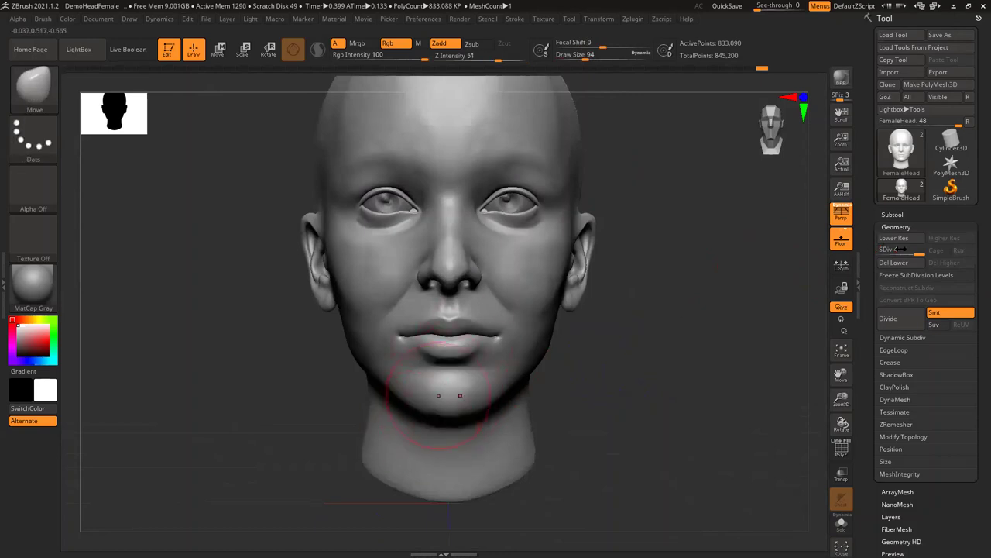
left_click(908, 249)
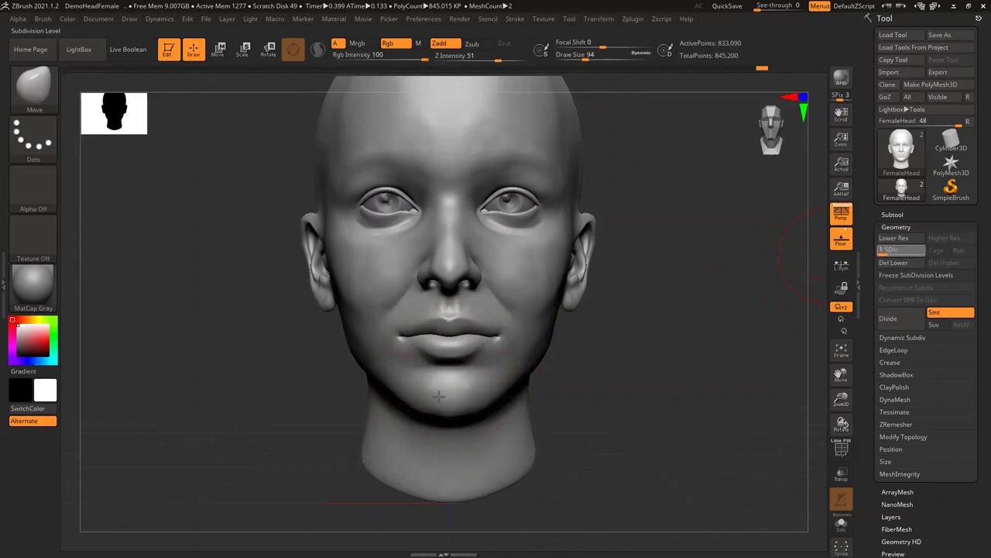
mouse_move(445, 430)
left_mouse_down()
mouse_move(447, 415)
mouse_move(467, 414)
mouse_move(460, 334)
left_mouse_up()
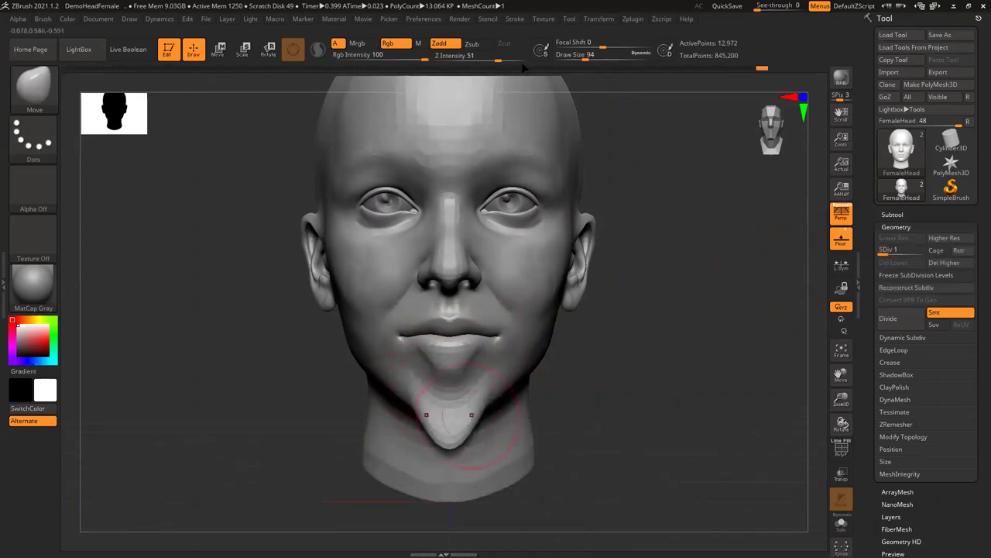
key("ctrl+z")
Set the draw size to 268, pull the chin with Move in profile, and step through the subdivision levels.
left_click(601, 57)
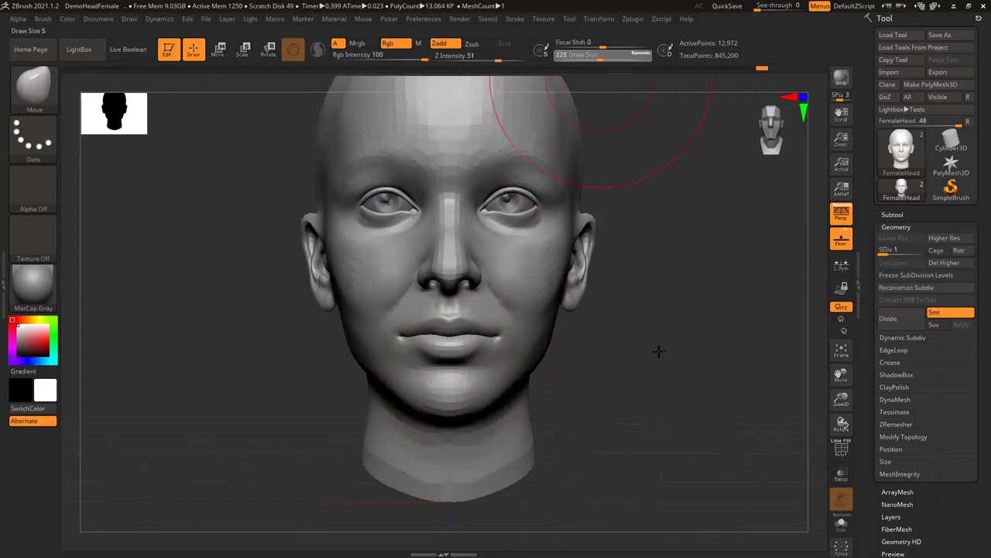
mouse_move(607, 405)
left_mouse_down("shift")
mouse_move(631, 371)
mouse_move(613, 376)
mouse_move(681, 368)
mouse_move(697, 340)
left_mouse_up("shift")
left_click(604, 57)
mouse_move(478, 359)
left_mouse_down()
mouse_move(496, 390)
mouse_move(479, 406)
left_mouse_up()
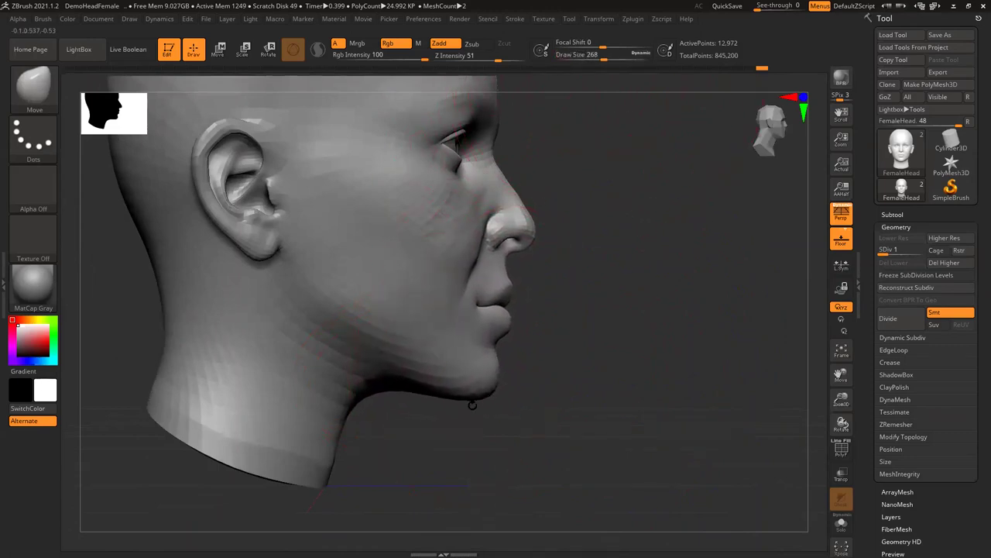
key("d")
key("d")
key("d")
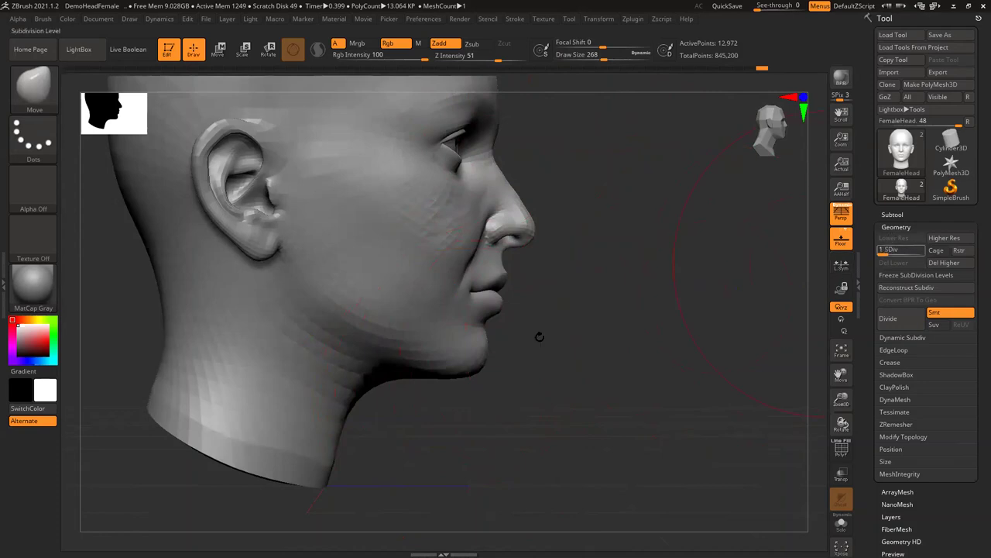
Try pulling the chin forward and down with the Move brush in profile, and undo the stroke.
left_click_drag(494, 384, 544, 402)
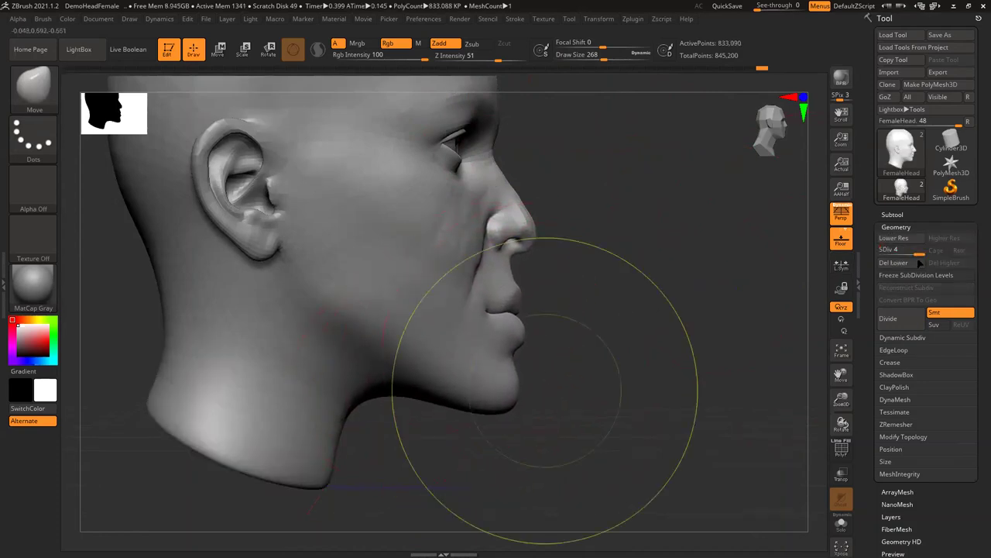
key("ctrl+z")
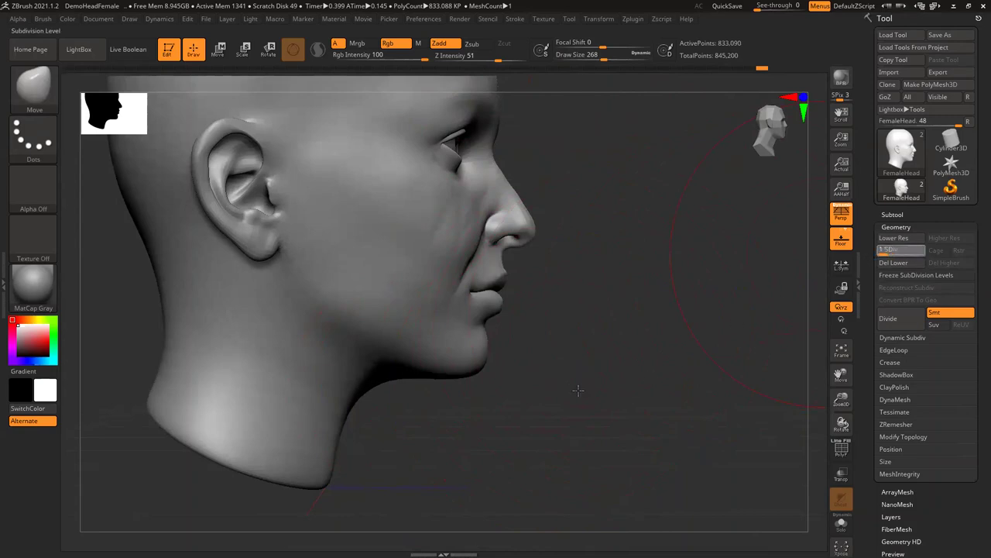
Widen the jaw and the corners of the mouth with the Move brush in front view at subdivision level 1.
left_click_drag(563, 390, 457, 388)
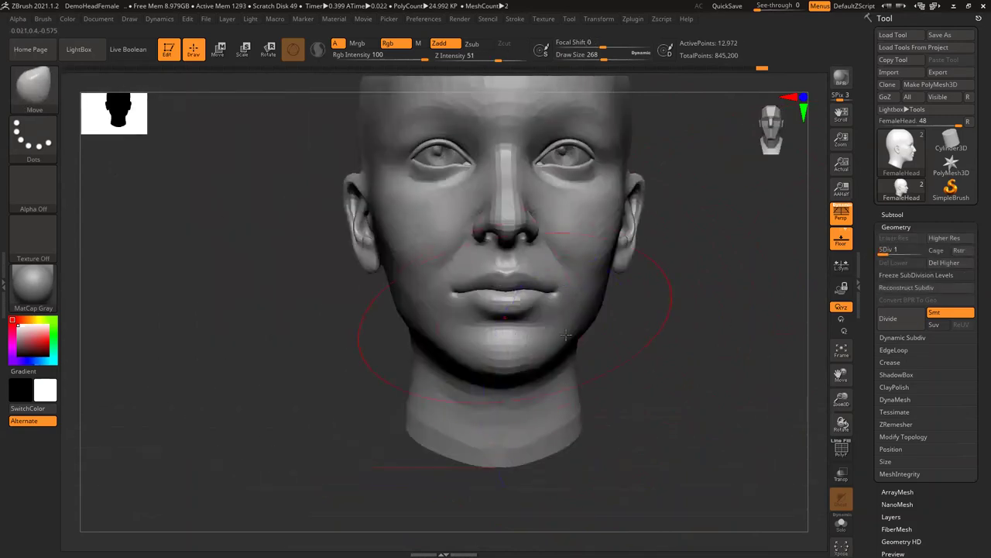
mouse_move(579, 335)
left_mouse_down()
mouse_move(612, 343)
mouse_move(606, 335)
mouse_move(605, 343)
left_mouse_up()
key("ctrl+z")
key("ctrl+shift+z")
left_click_drag(571, 297, 569, 291)
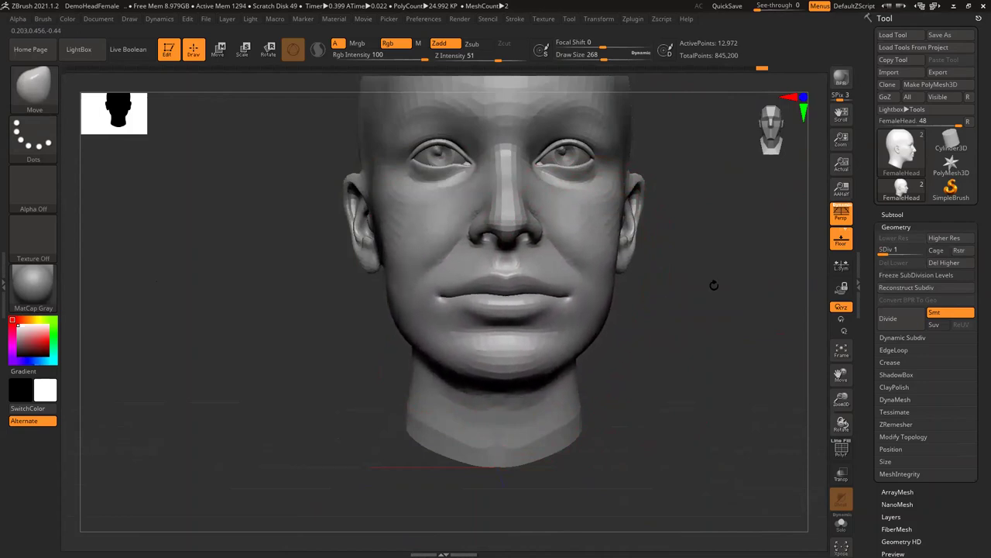
key("shift+d")
Pull the nose bridge outward with the Move brush in profile, and return to the front view.
left_click_drag(699, 310, 713, 361)
left_click_drag(553, 358, 566, 361, "alt")
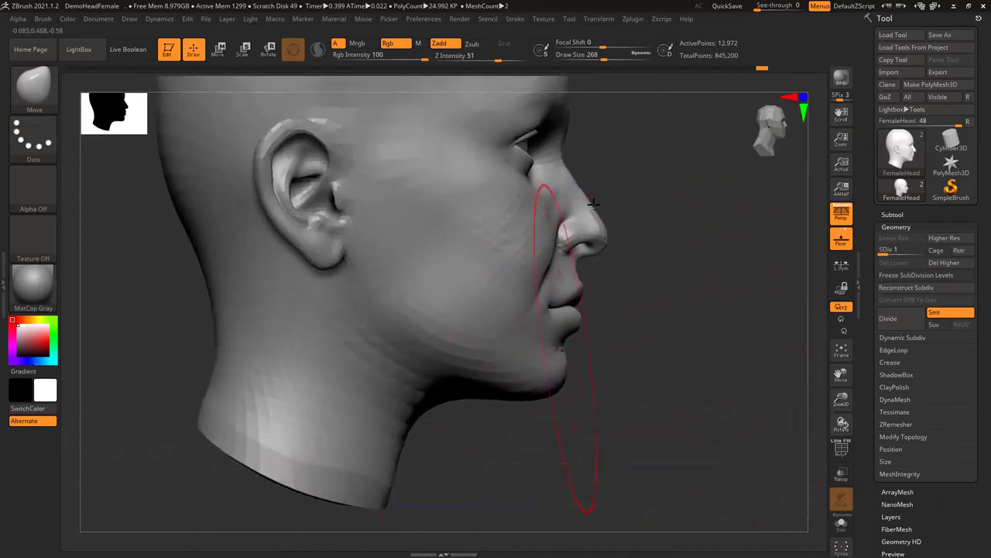
left_click_drag(581, 215, 593, 202)
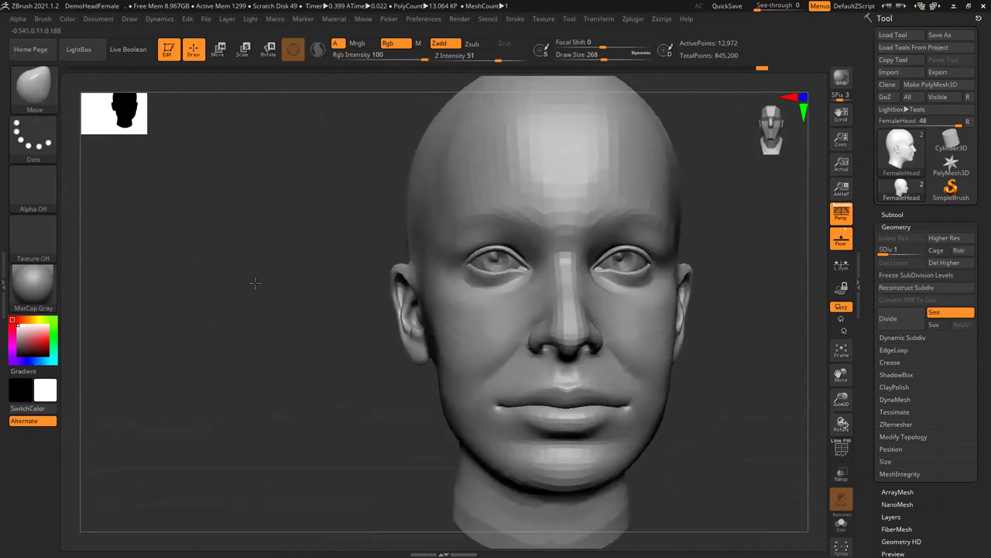
mouse_move(331, 342)
left_mouse_down()
mouse_move(302, 345)
mouse_move(369, 376)
mouse_move(345, 375)
left_mouse_up()
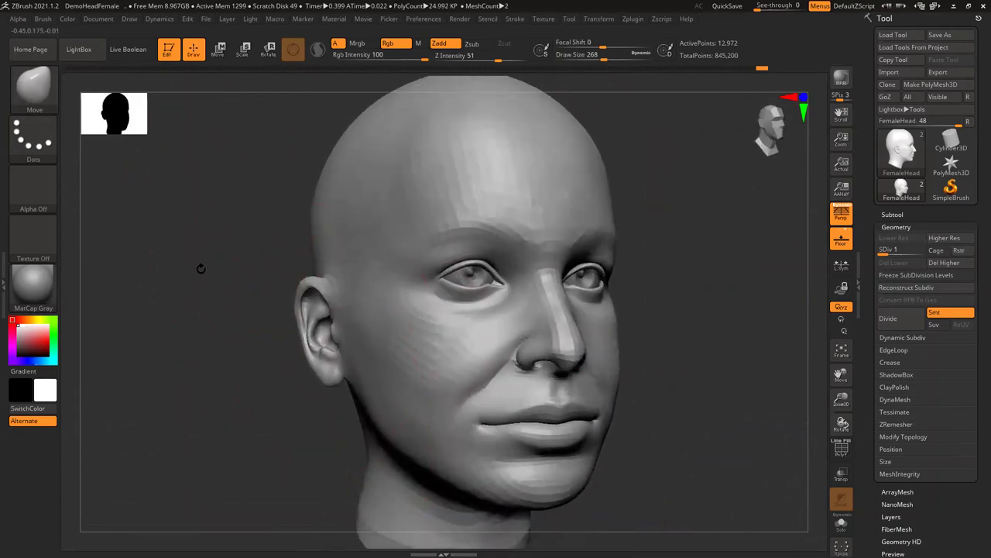
left_click_drag(204, 233, 333, 240, "shift")
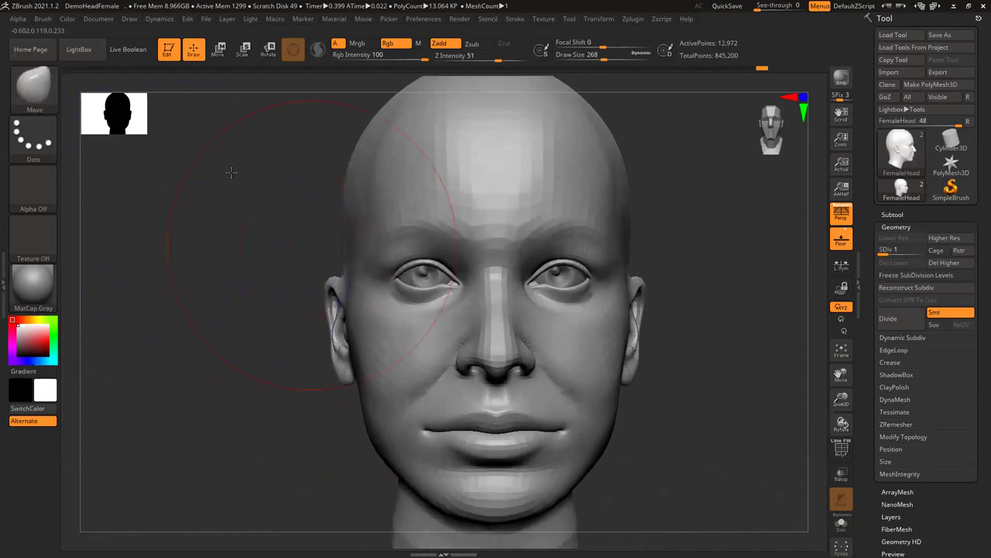
Set the Move draw size to 128 and adjust the side of the skull as seen from above.
mouse_move(182, 178)
left_mouse_down()
mouse_move(348, 176)
mouse_move(333, 162)
mouse_move(267, 181)
mouse_move(270, 165)
mouse_move(255, 176)
mouse_move(276, 166)
mouse_move(323, 172)
left_mouse_up()
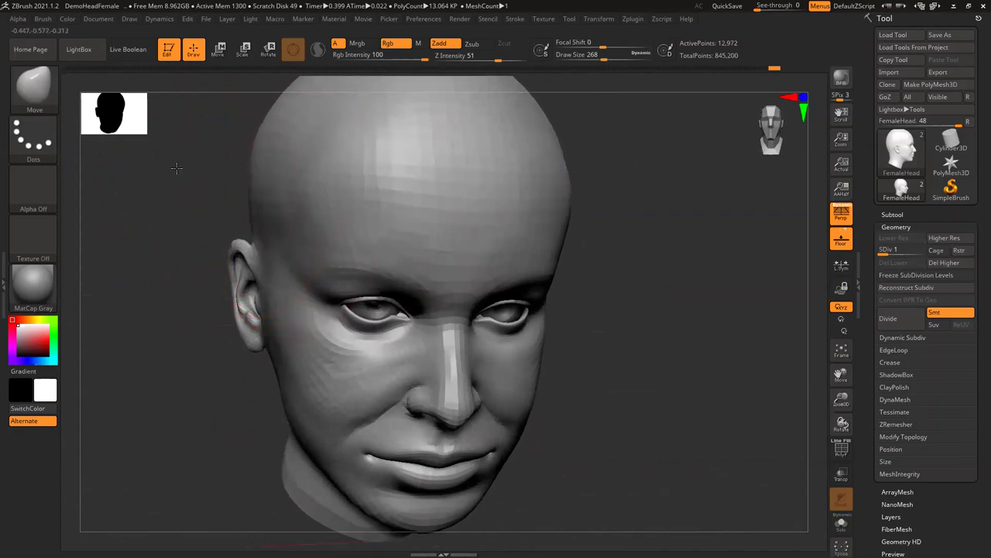
mouse_move(165, 152)
left_mouse_down()
mouse_move(126, 160)
mouse_move(145, 172)
mouse_move(128, 168)
mouse_move(130, 177)
mouse_move(147, 185)
left_mouse_up()
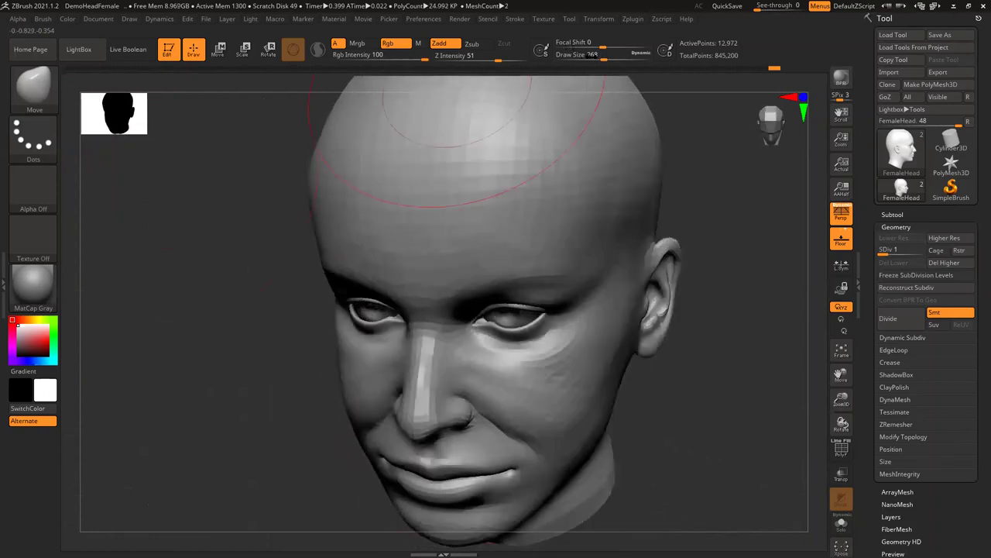
left_click(590, 56)
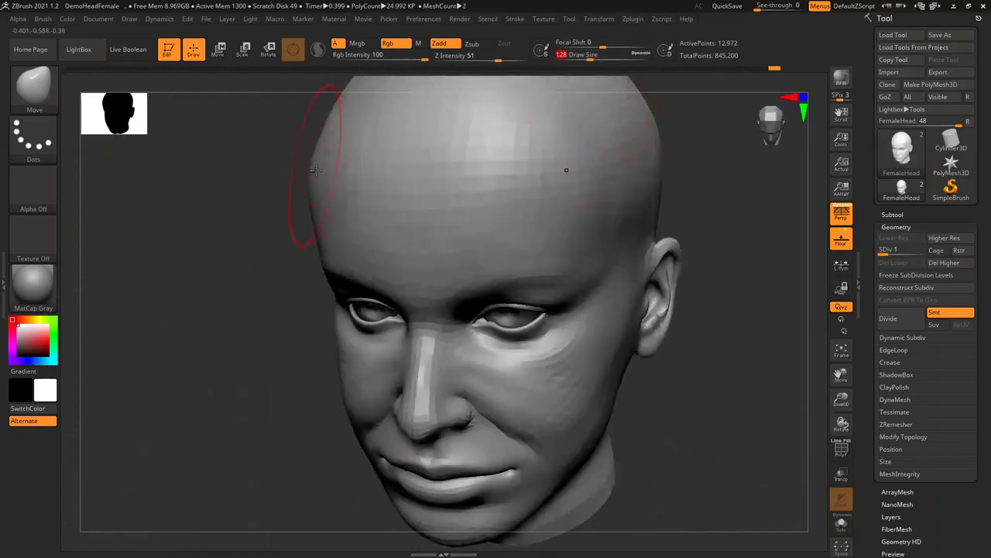
left_click_drag(303, 178, 310, 188, "shift")
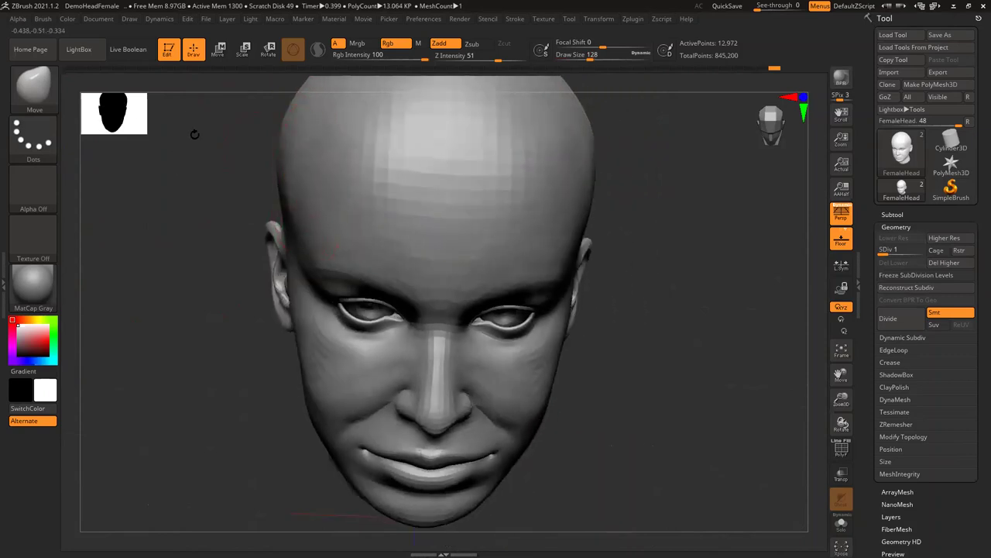
left_click_drag(216, 177, 255, 172, "shift")
Set the draw size to 212 and refine the side of the skull above the ear in profile.
left_click_drag(434, 88, 595, 54)
left_click(597, 54)
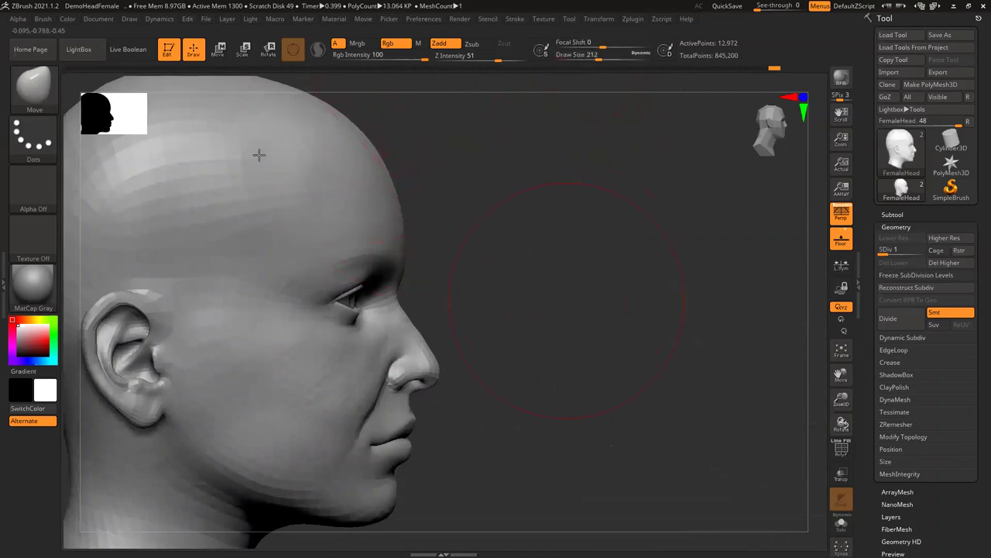
left_click_drag(260, 155, 223, 166, "shift")
left_click_drag(221, 204, 199, 264, "alt")
left_click_drag(223, 101, 232, 46, "alt")
Try moving the cheek beside the nose in close-up at draw size 68, and undo the change.
key("[")
key("[")
mouse_move(197, 182)
left_mouse_down("alt")
mouse_move(149, 186)
mouse_move(185, 238)
mouse_move(143, 293)
left_mouse_up("alt")
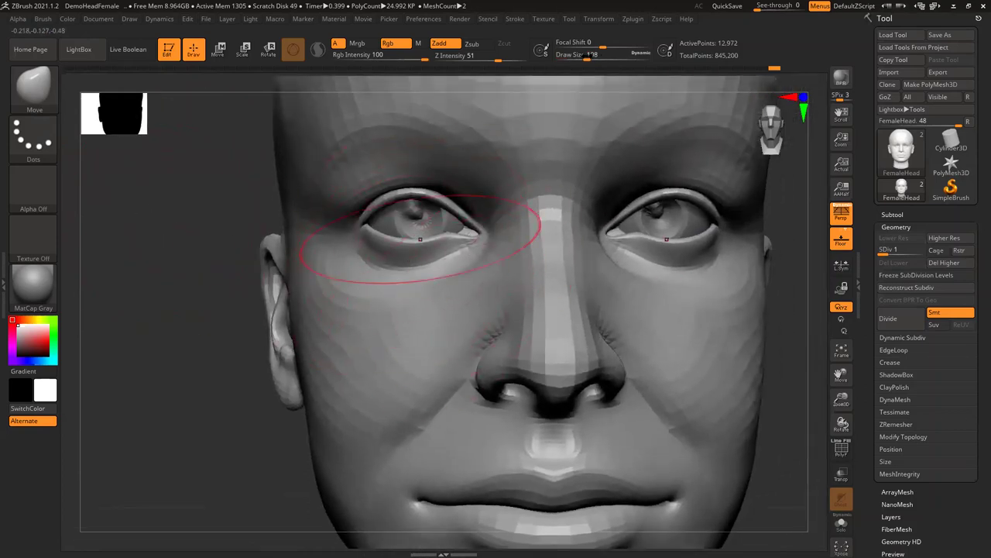
left_click(581, 58)
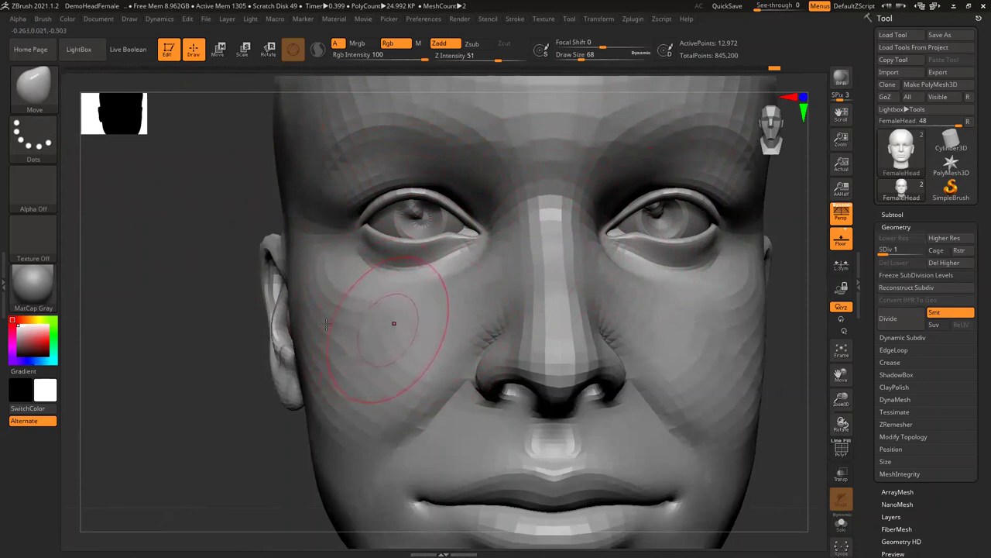
mouse_move(391, 333)
left_mouse_down("alt")
mouse_move(511, 341)
mouse_move(627, 288)
mouse_move(628, 350)
left_mouse_up("alt")
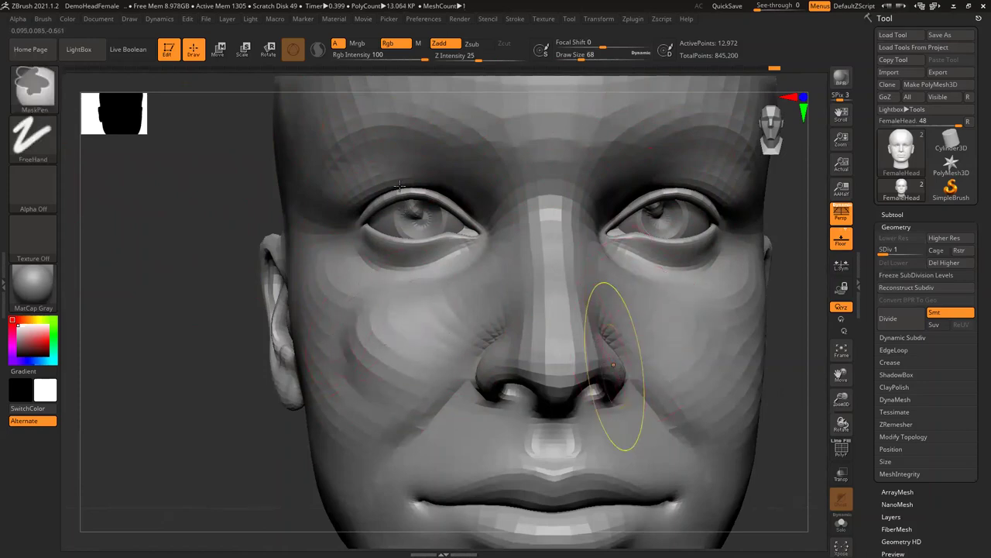
key("ctrl+z")
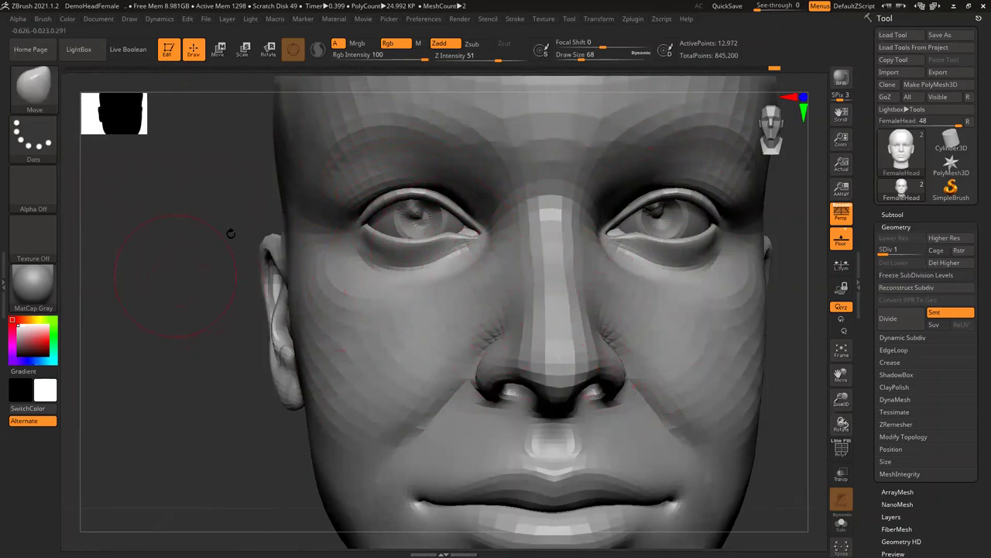
Try nudging the nose and the upper eyelid with Move at draw size 145, undoing both strokes.
key("f")
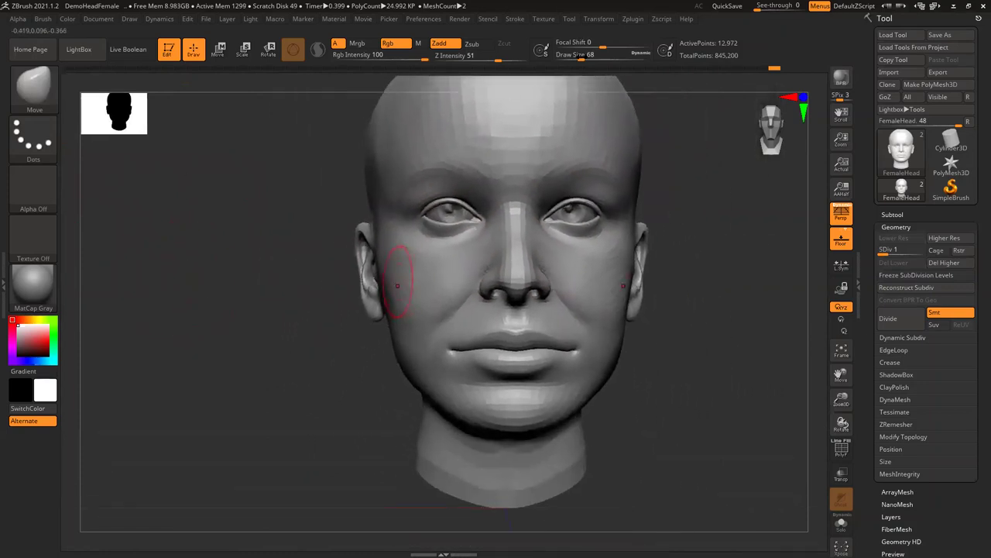
left_click(591, 57)
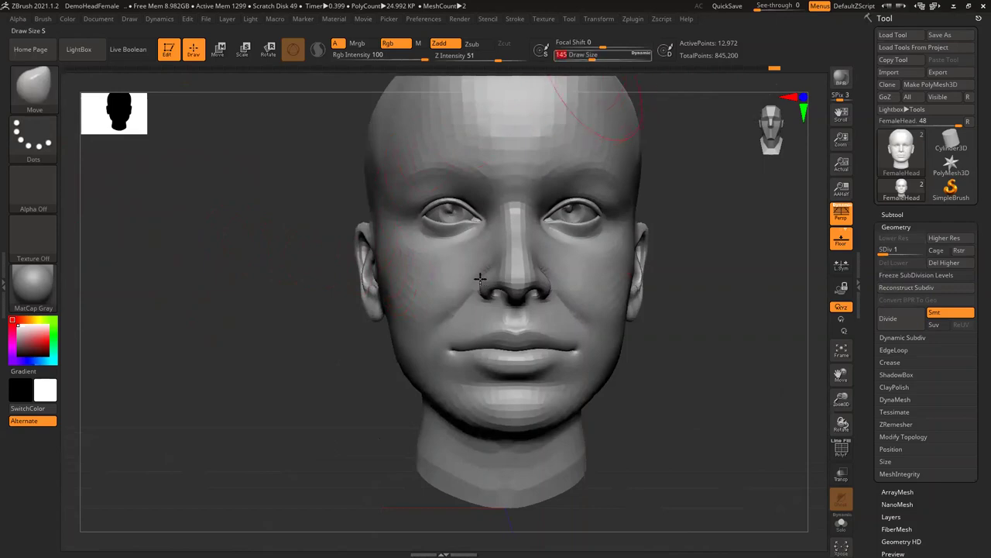
left_click_drag(525, 282, 537, 290)
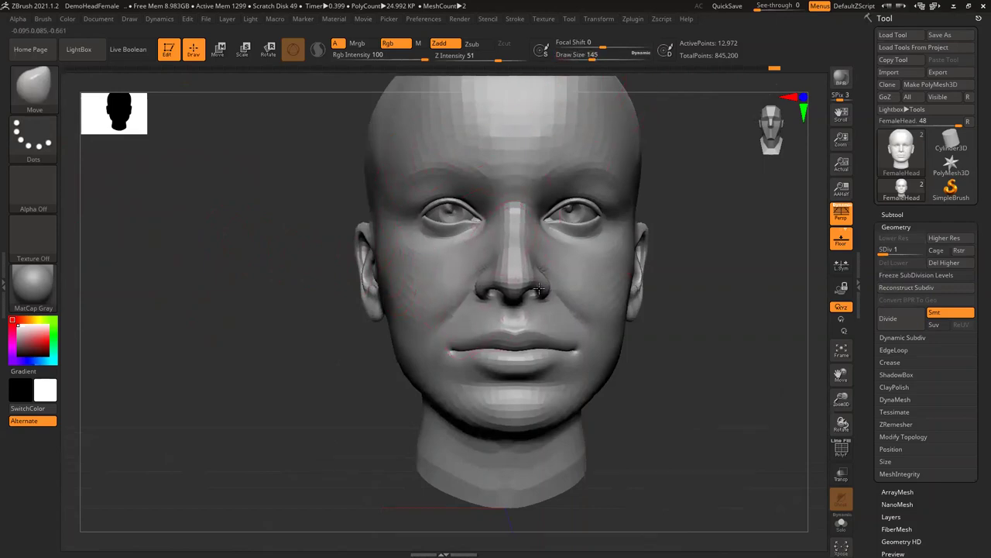
key("ctrl+z")
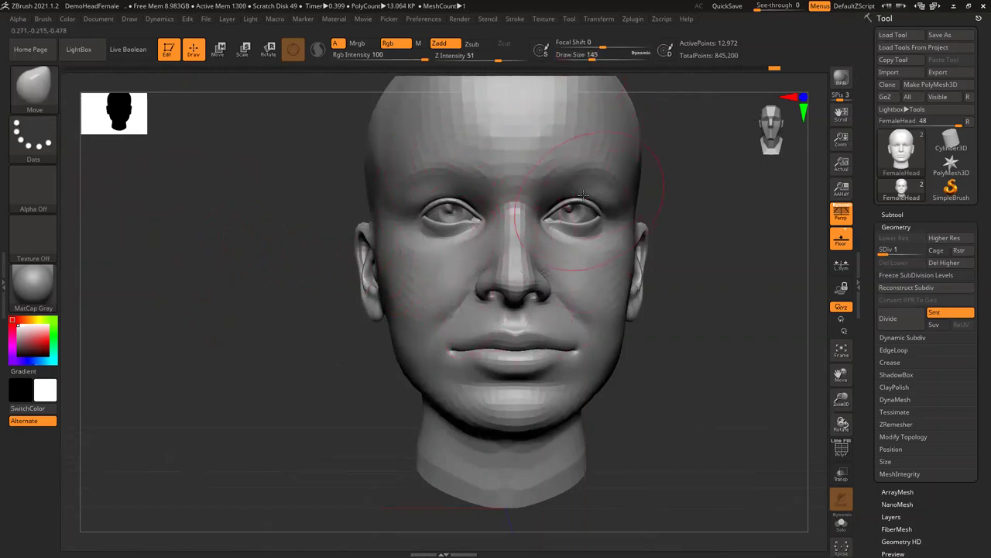
left_click_drag(584, 197, 584, 192)
key("ctrl+z")
Try reshaping the nose with the Move brush at draw size 108, and undo the last edit.
left_click(580, 57)
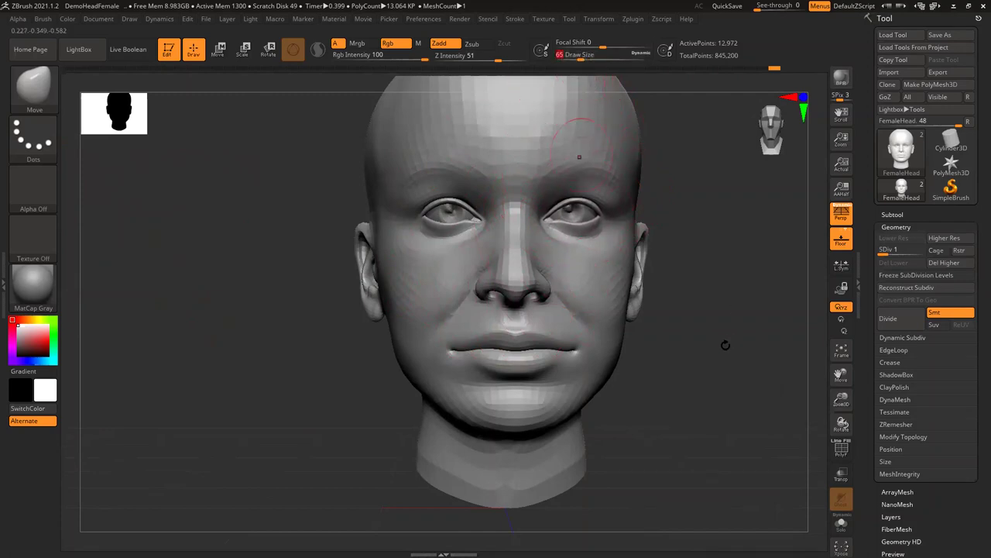
left_click_drag(707, 366, 720, 283)
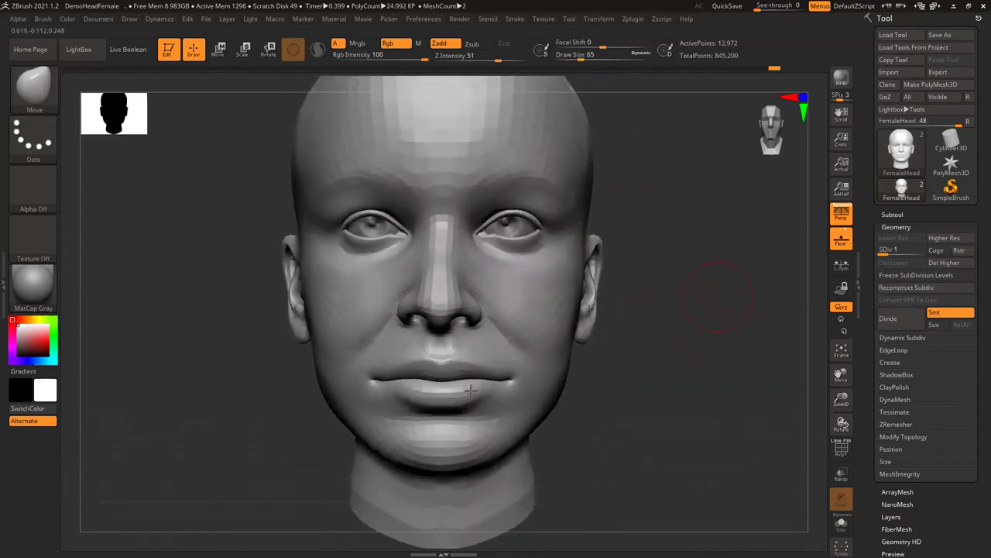
left_click(587, 56)
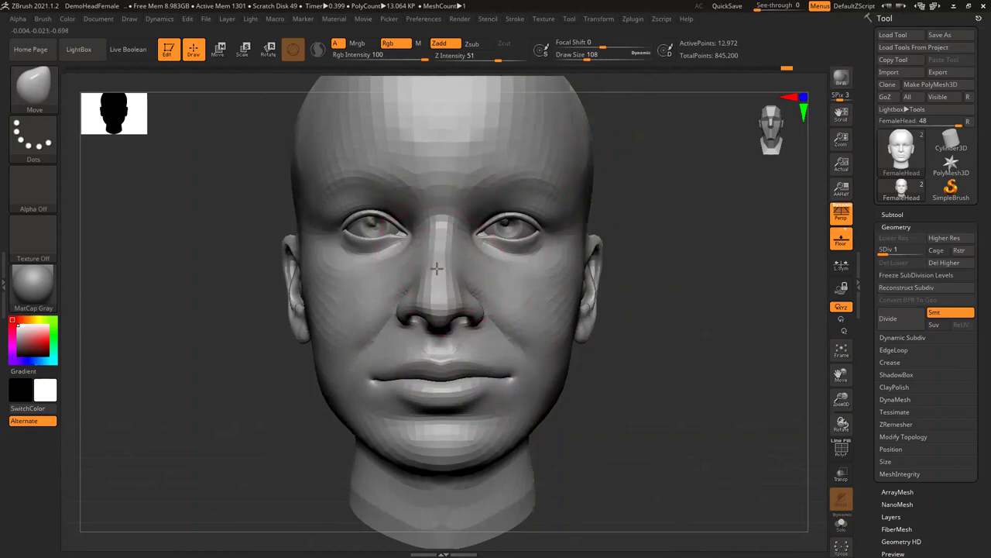
mouse_move(160, 228)
left_mouse_down()
mouse_move(147, 214)
mouse_move(174, 241)
left_mouse_up()
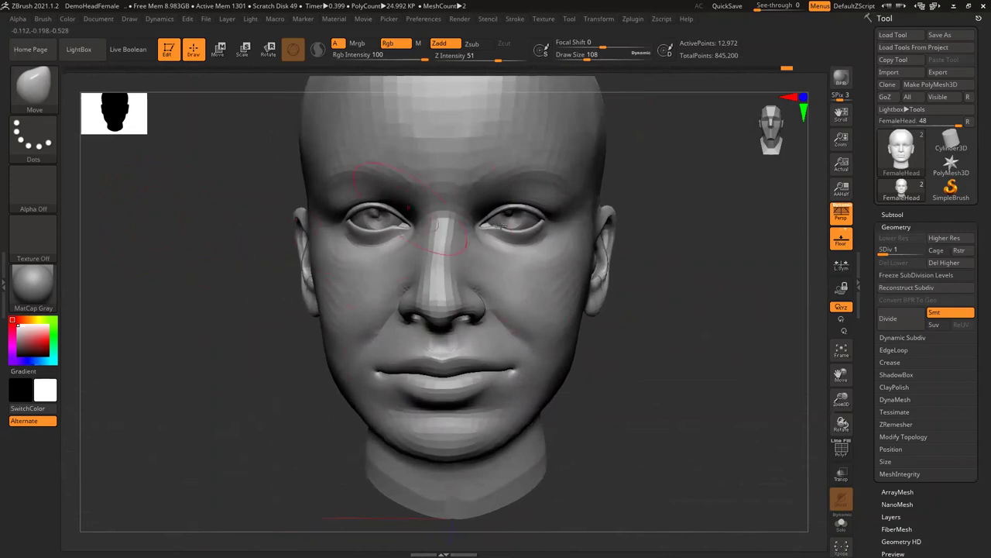
mouse_move(193, 160)
left_mouse_down()
mouse_move(225, 169)
mouse_move(206, 160)
mouse_move(197, 186)
mouse_move(215, 182)
mouse_move(206, 195)
left_mouse_up()
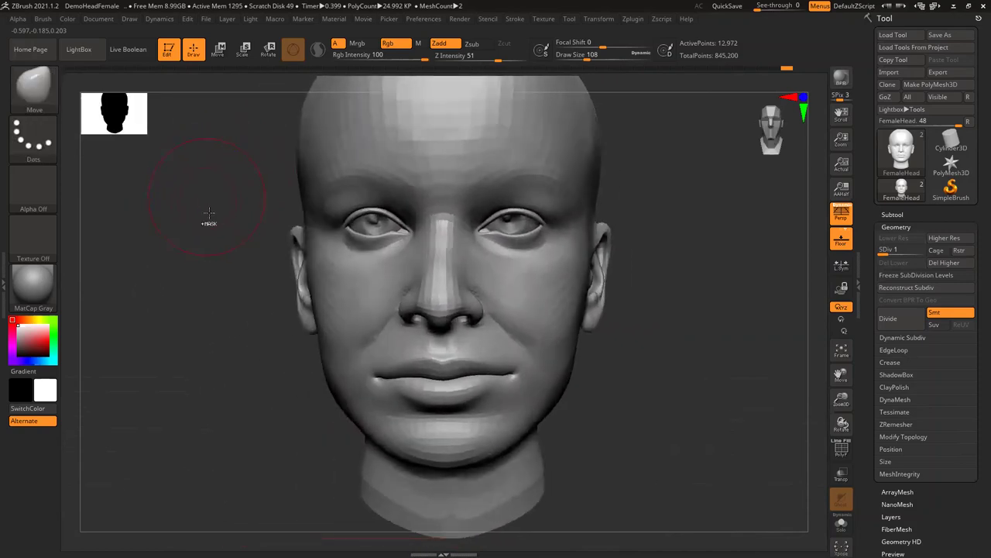
key("ctrl+z")
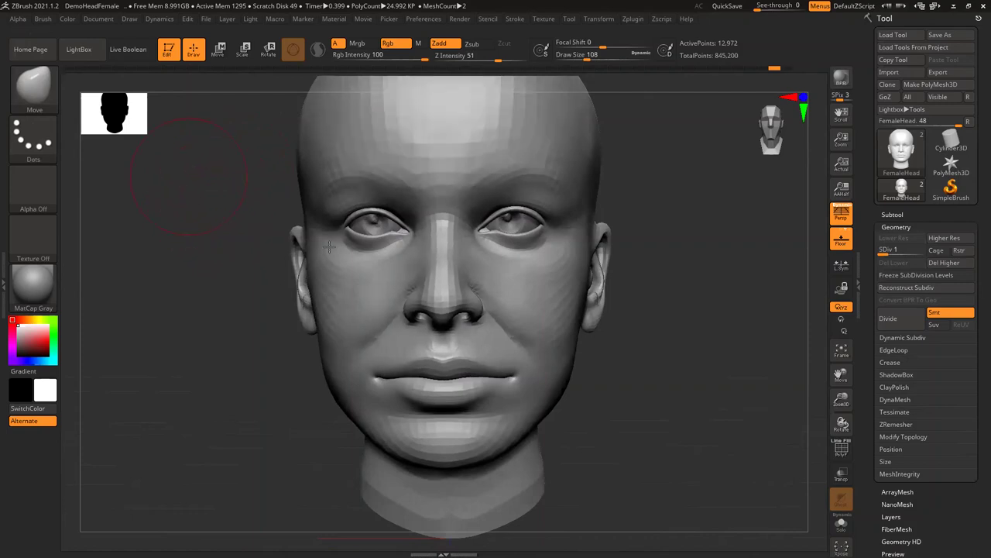
Smooth the cheek beside the nose from a low angle, and set the Move draw size to 158.
left_click_drag(590, 387, 642, 401)
left_click_drag(354, 307, 354, 297, "shift")
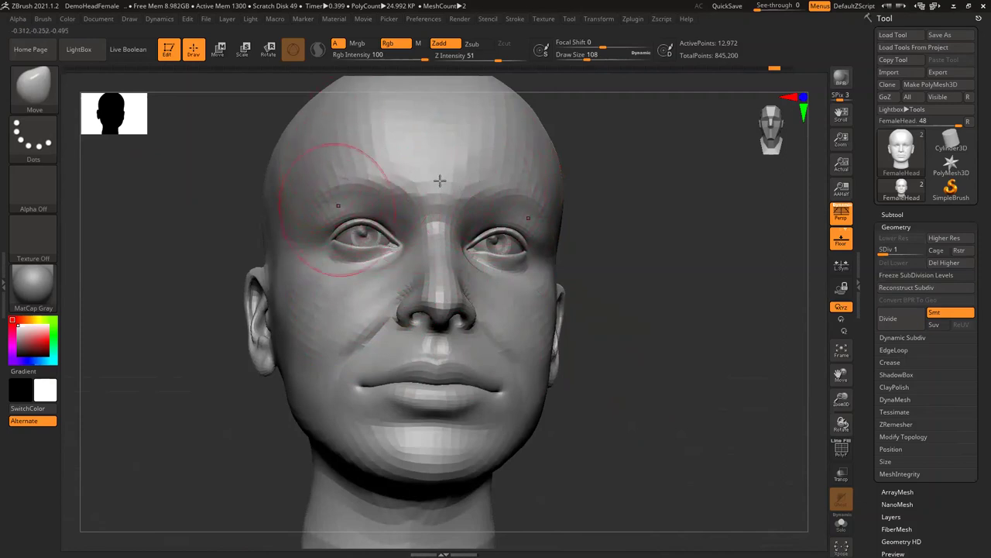
mouse_move(144, 217)
left_mouse_down()
mouse_move(282, 222)
mouse_move(237, 229)
mouse_move(249, 204)
left_mouse_up()
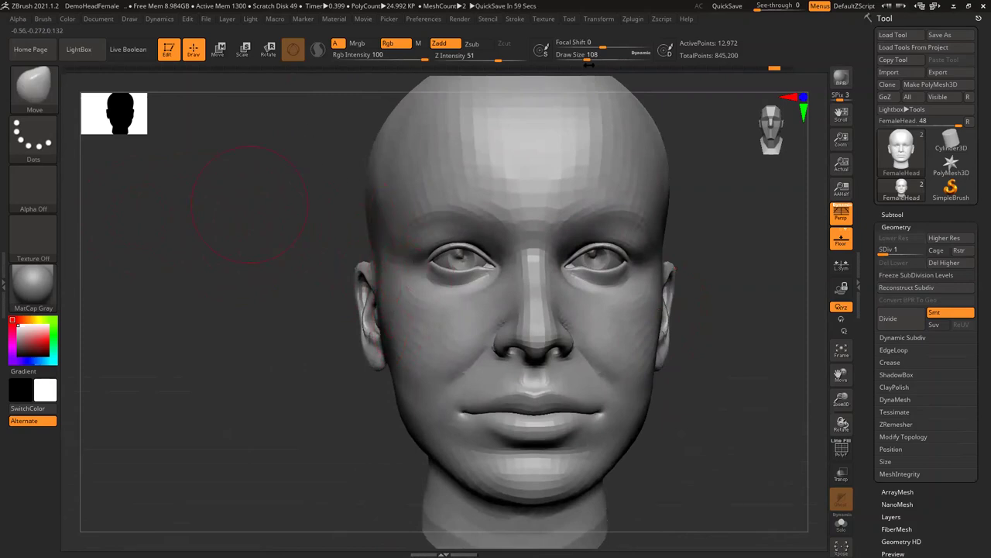
left_click_drag(588, 57, 593, 56)
mouse_move(653, 267)
left_mouse_down()
mouse_move(255, 194)
mouse_move(324, 227)
mouse_move(31, 109)
mouse_move(51, 123)
mouse_move(21, 80)
mouse_move(31, 96)
left_mouse_up()
Choose the Inflat brush and set its draw size to 80.
left_click(34, 101)
left_click(32, 96)
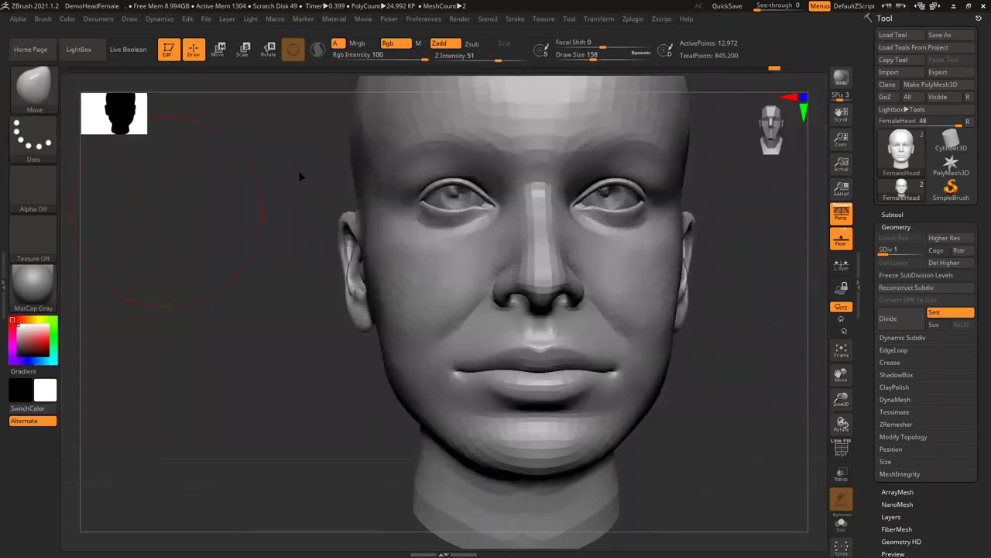
left_click(35, 93)
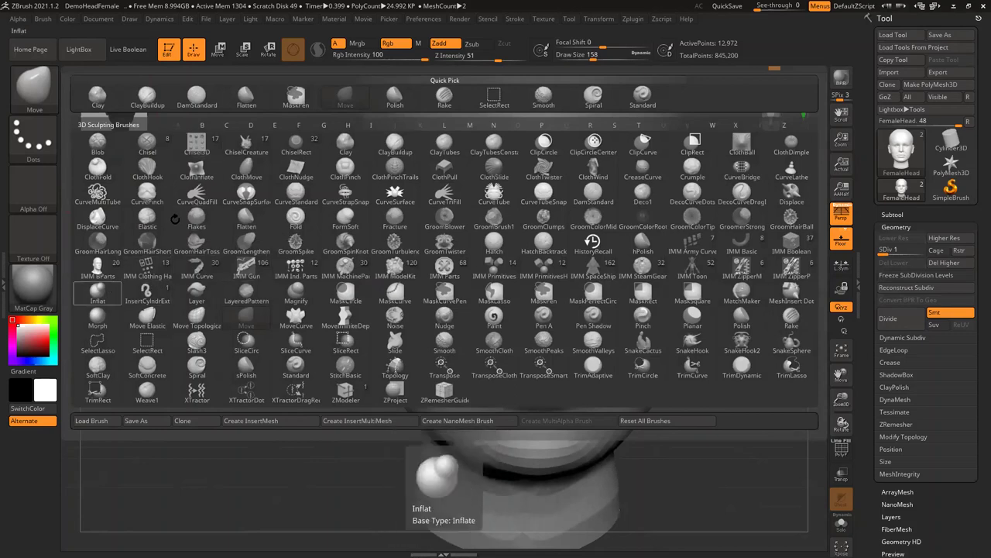
left_click(97, 293)
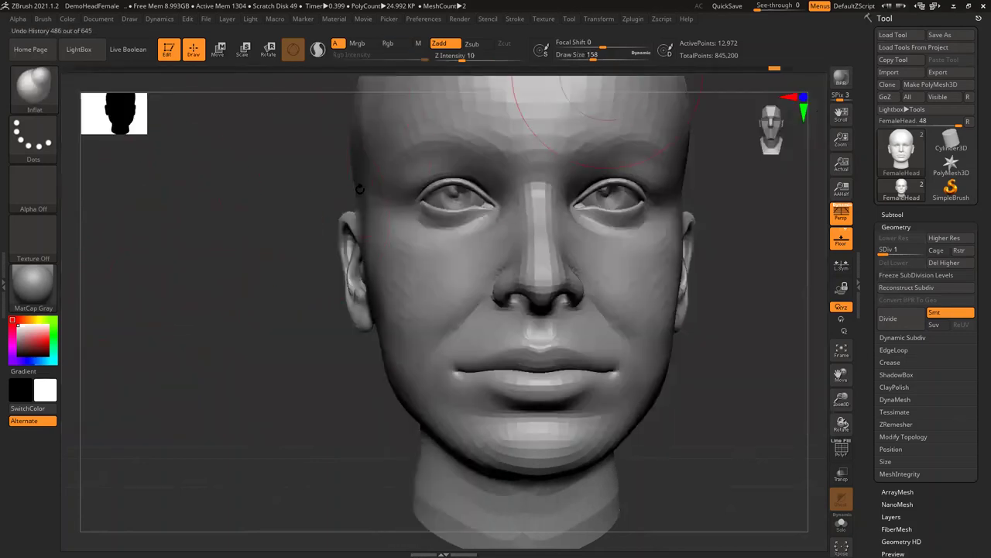
left_click(582, 56)
Inflate the tip of the nose with the Inflat brush in a three-quarter close-up.
mouse_move(143, 297)
right_mouse_down("ctrl")
mouse_move(230, 257)
mouse_move(475, 269)
right_mouse_up("ctrl")
mouse_move(474, 269)
right_mouse_down()
mouse_move(669, 323)
mouse_move(669, 339)
right_mouse_up()
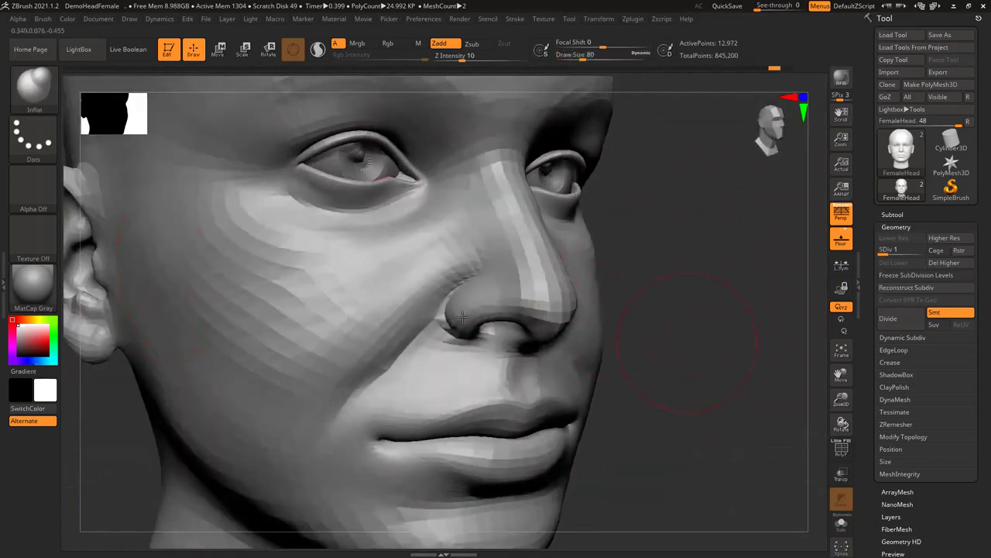
right_click_drag(469, 307, 504, 303)
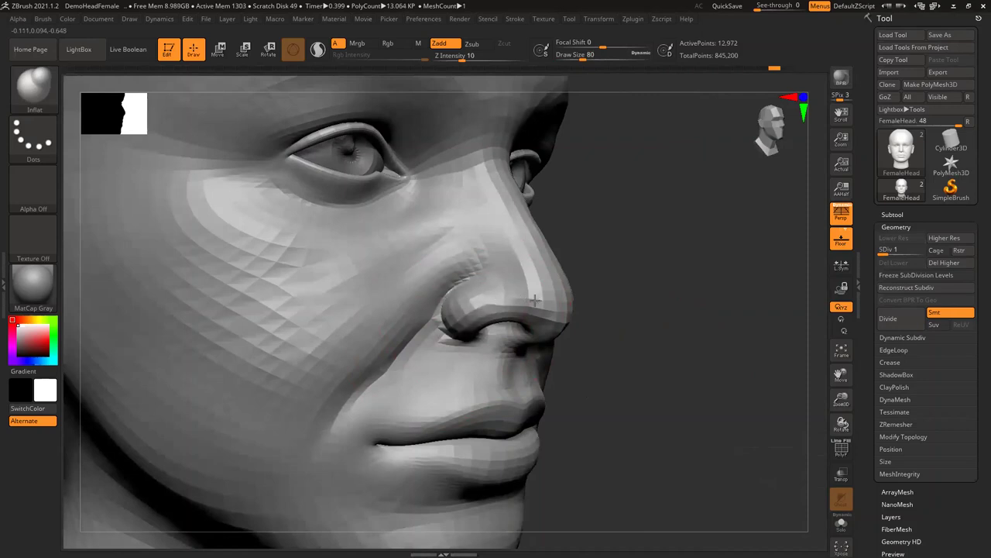
left_click_drag(560, 299, 552, 307)
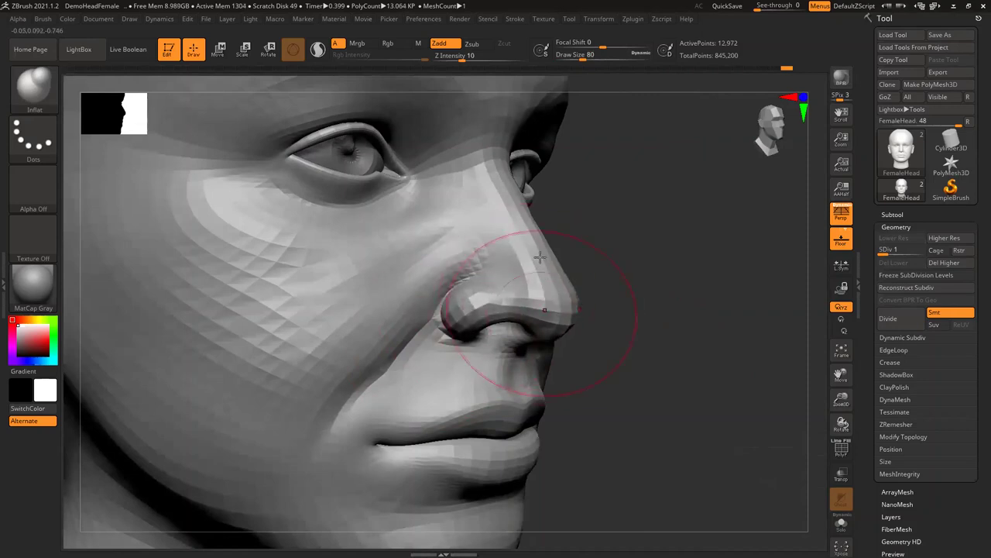
Try inflating the side of the nose further with the Inflat brush, and undo the last stroke.
left_click_drag(504, 214, 507, 216)
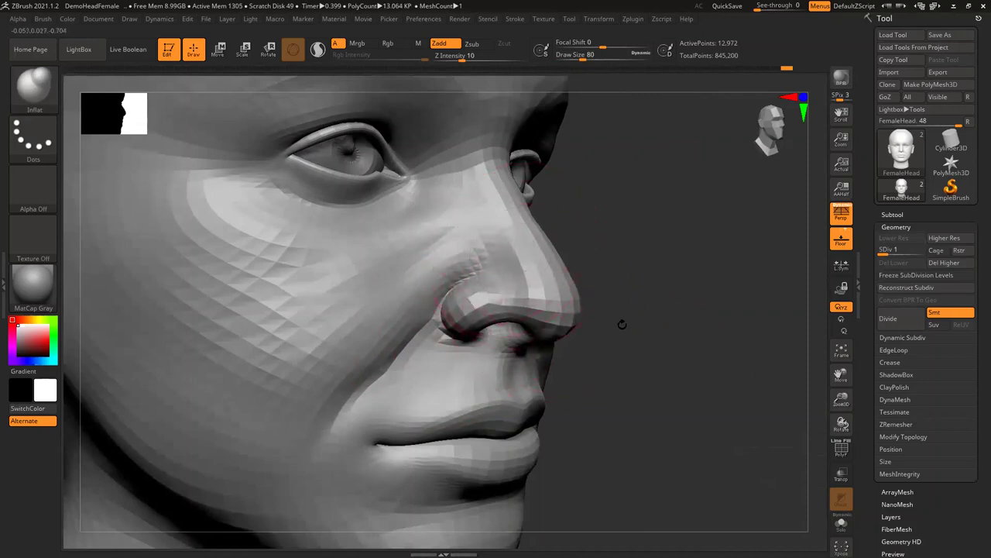
right_click_drag(233, 249, 36, 117)
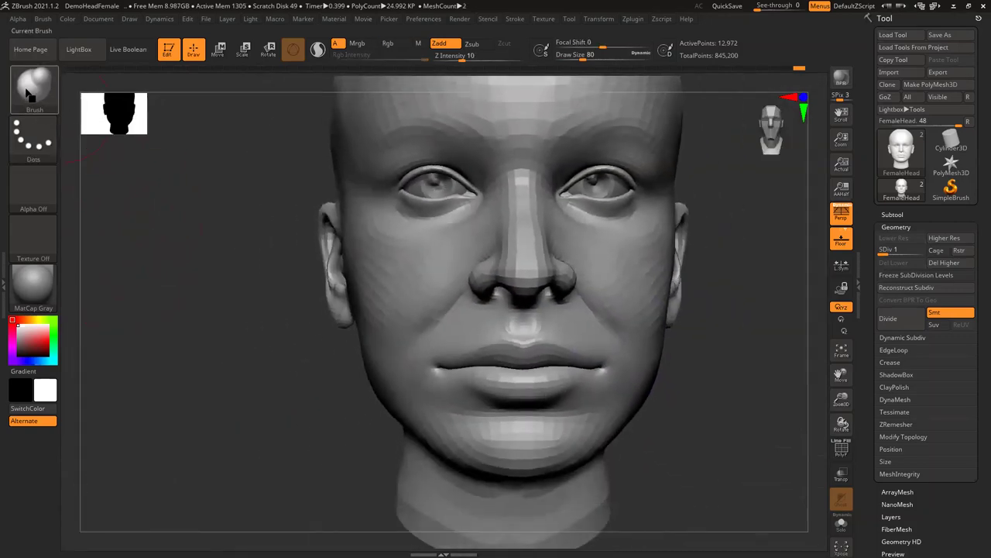
key("b")
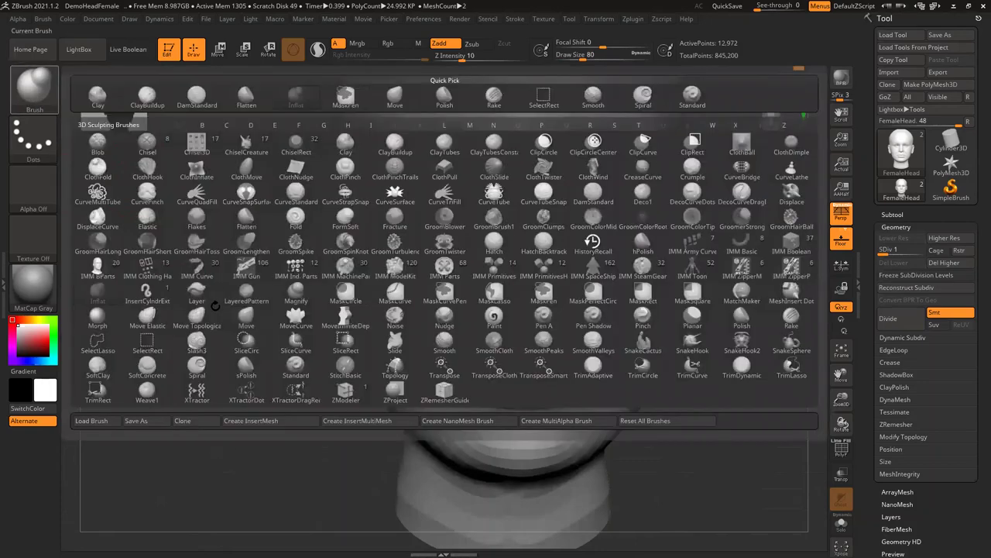
key("Escape")
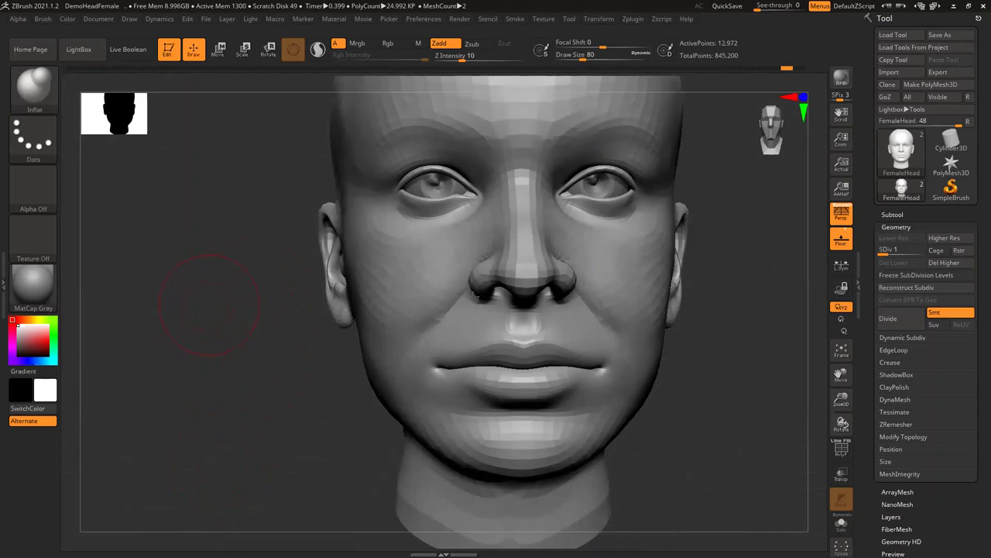
key("ctrl")
key("shift")
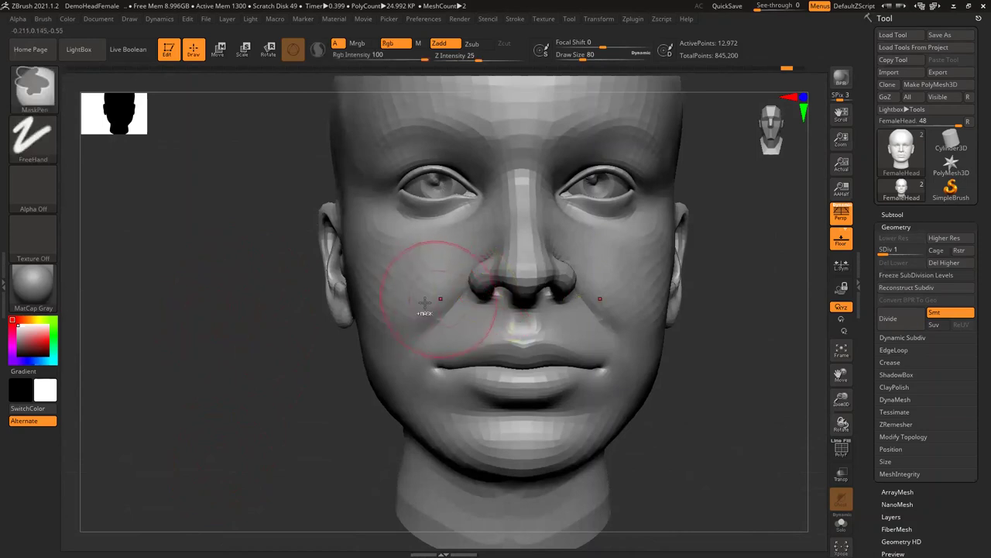
key("ctrl+z")
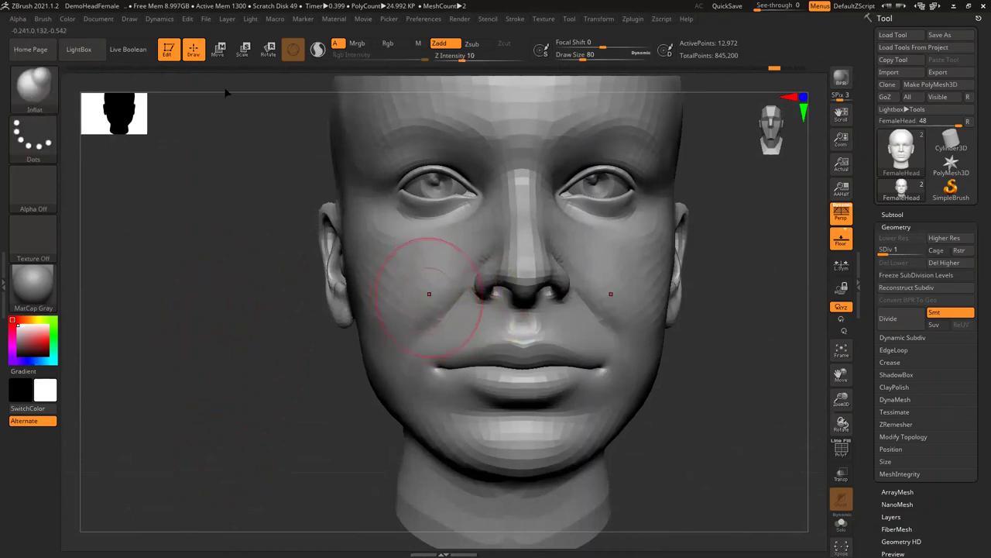
Switch the sculpting brush to Standard.
key("b")
key("shift")
left_click(692, 96)
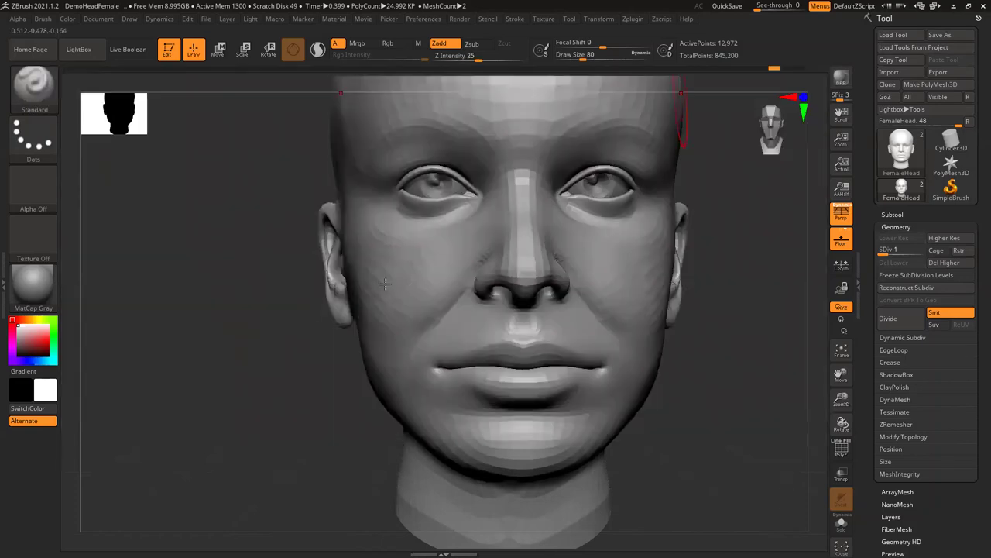
mouse_move(161, 298)
left_mouse_down("alt")
mouse_move(166, 343)
mouse_move(195, 278)
left_mouse_up("alt")
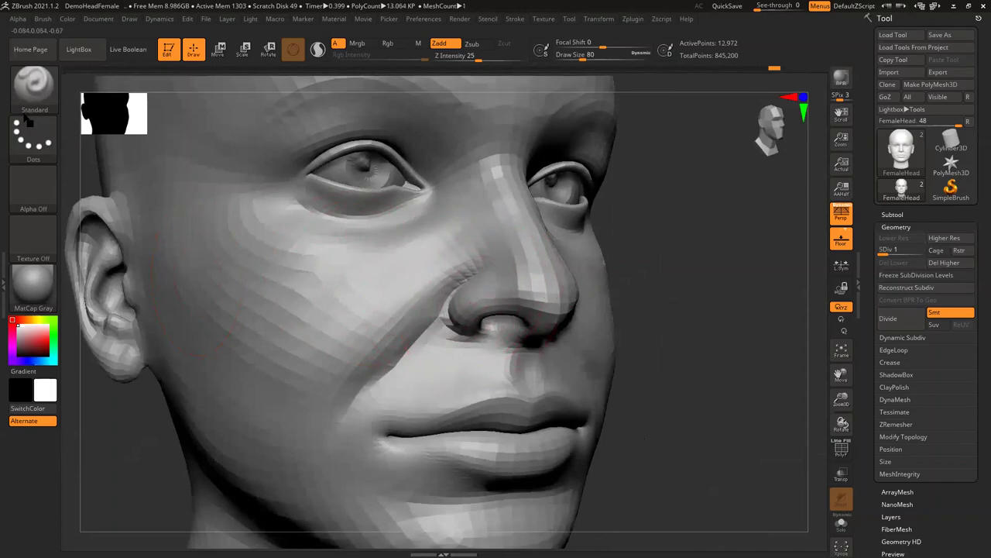
Choose the Inflat brush again.
left_click(35, 89)
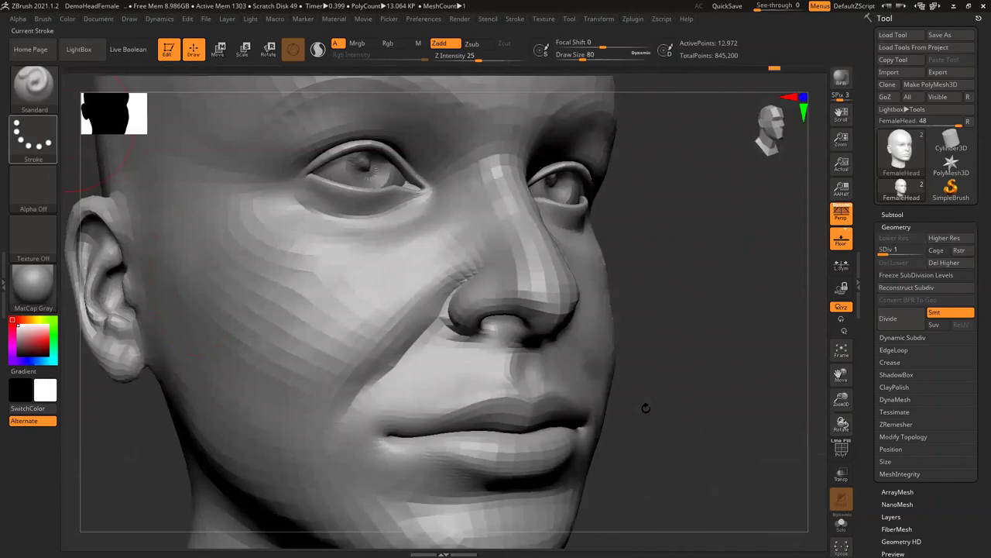
key("ctrl")
key("shift")
key("b")
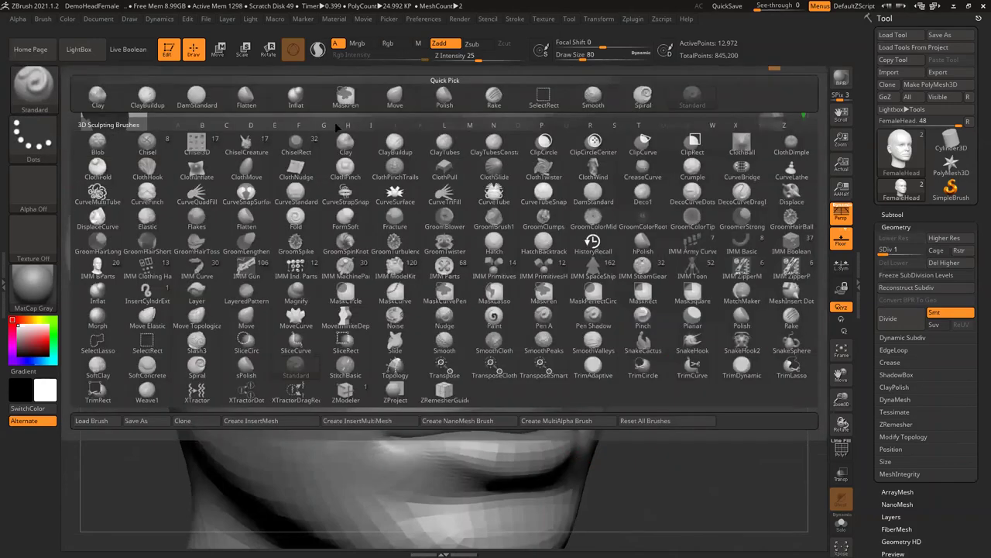
key("i")
key("n")
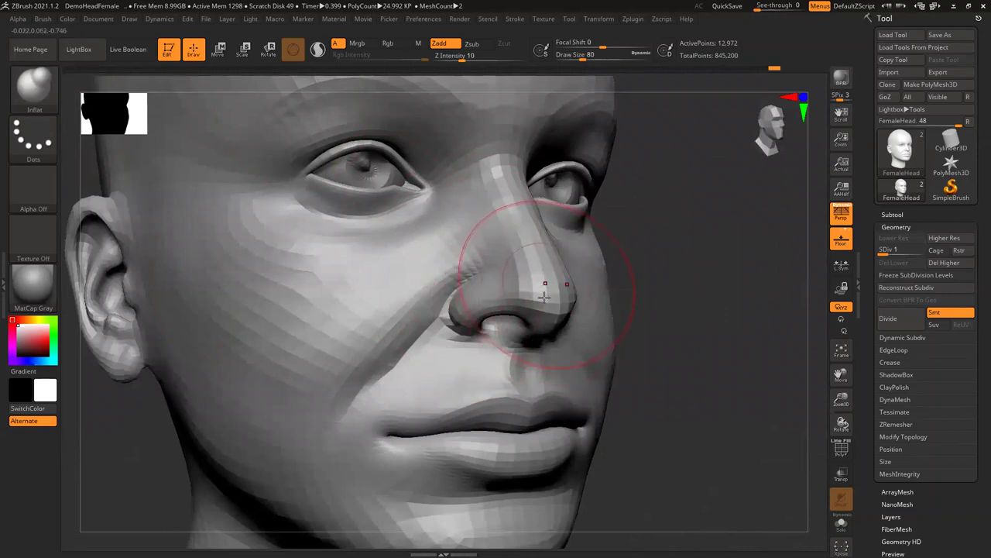
Inflate the tip of the nose and the wing of the nostril with the Inflat brush.
mouse_move(533, 287)
left_mouse_down()
mouse_move(540, 306)
mouse_move(709, 379)
mouse_move(700, 422)
mouse_move(547, 321)
left_mouse_up()
mouse_move(720, 374)
left_mouse_down()
mouse_move(743, 369)
mouse_move(664, 361)
mouse_move(656, 412)
mouse_move(626, 378)
mouse_move(725, 361)
mouse_move(697, 352)
left_mouse_up()
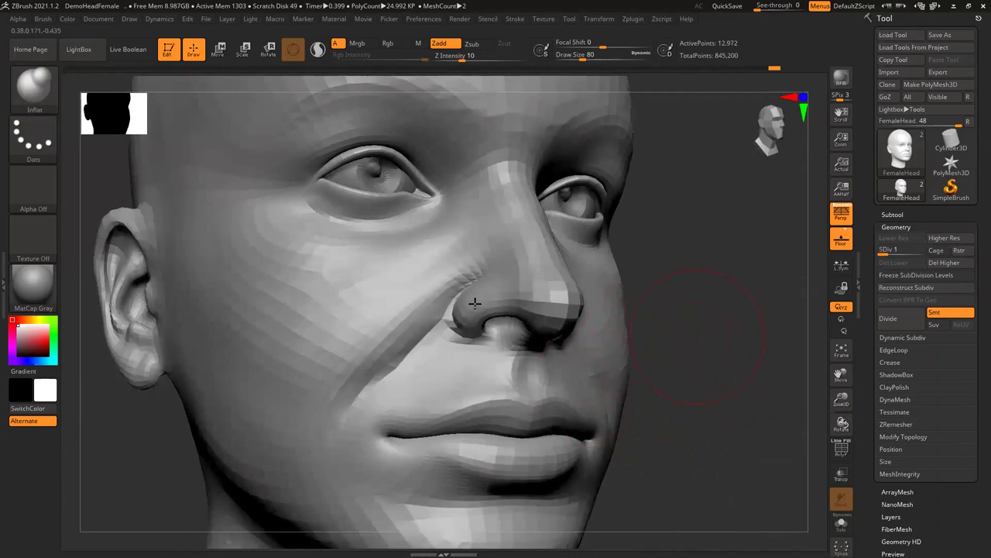
left_click_drag(470, 310, 508, 291)
right_click_drag(498, 336, 318, 349)
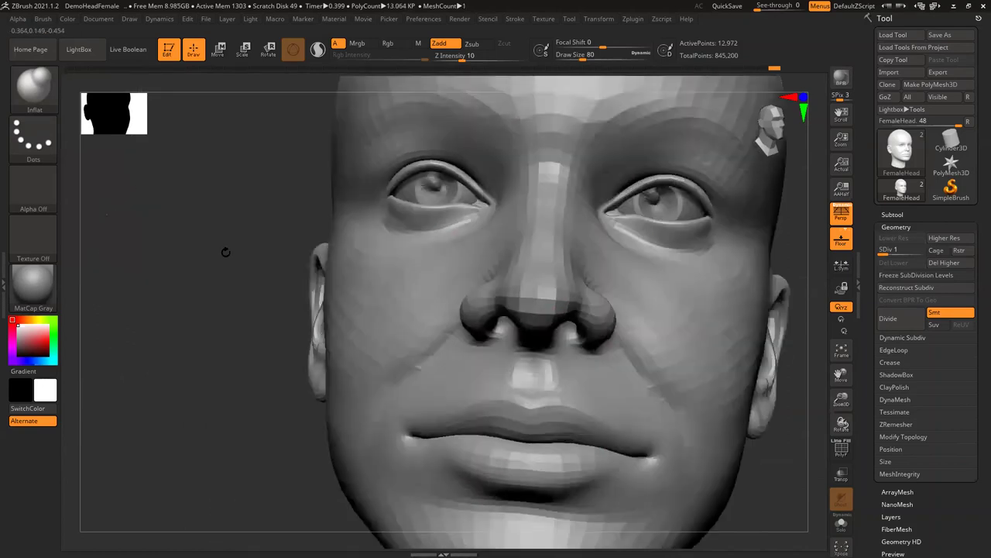
left_click_drag(252, 270, 364, 314, "shift")
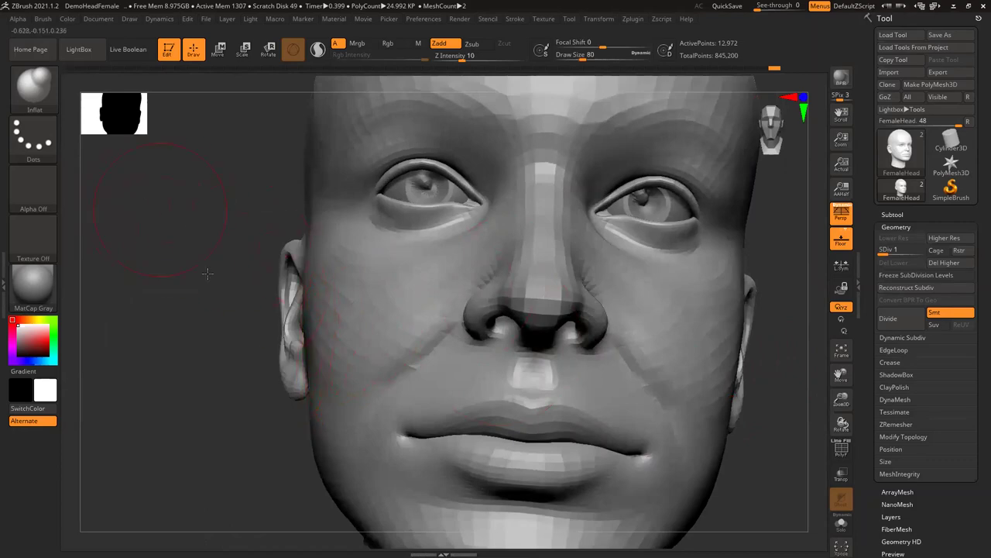
Set the Inflat draw size to 16 for detail work on the eyelids.
left_click_drag(208, 272, 77, 308)
left_click_drag(253, 354, 189, 306)
left_click_drag(113, 213, 173, 243, "alt")
mouse_move(187, 150)
left_mouse_down()
mouse_move(168, 287)
mouse_move(188, 221)
mouse_move(143, 184)
left_mouse_up()
left_click_drag(820, 97, 816, 171, "alt")
type("25")
key("Return")
mouse_move(817, 194)
left_mouse_down("alt")
mouse_move(818, 363)
mouse_move(835, 204)
mouse_move(845, 208)
left_mouse_up("alt")
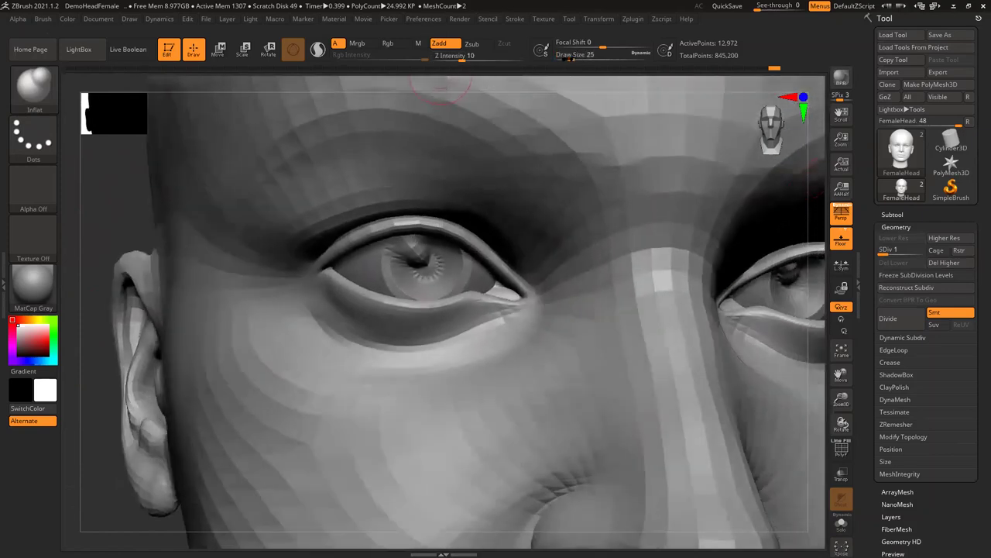
left_click(570, 59)
type("16")
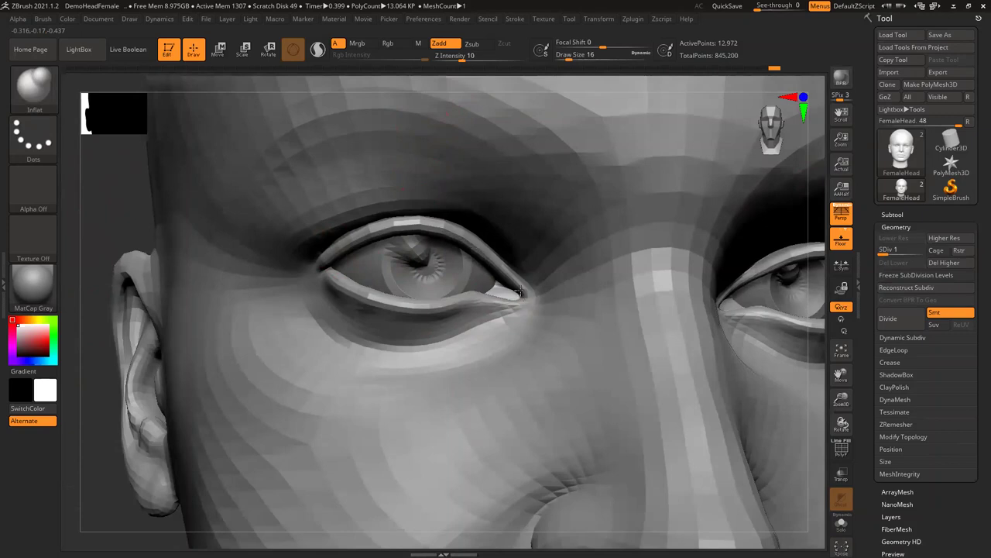
Inflate the eyelid rims around the eye, and smooth along the lower lid.
mouse_move(507, 283)
left_mouse_down()
mouse_move(522, 297)
mouse_move(506, 302)
left_mouse_up()
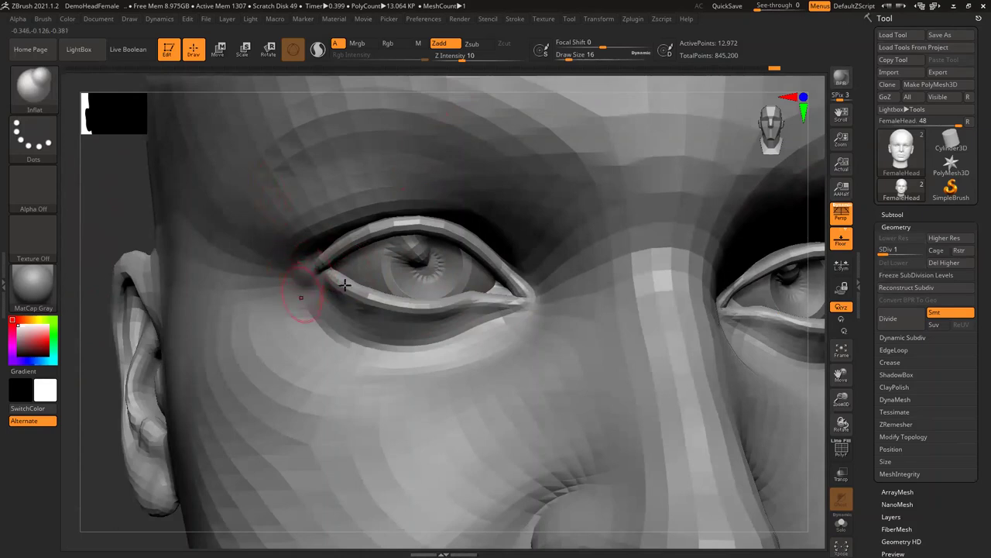
mouse_move(402, 308)
left_mouse_down("shift")
mouse_move(348, 284)
mouse_move(441, 314)
left_mouse_up("shift")
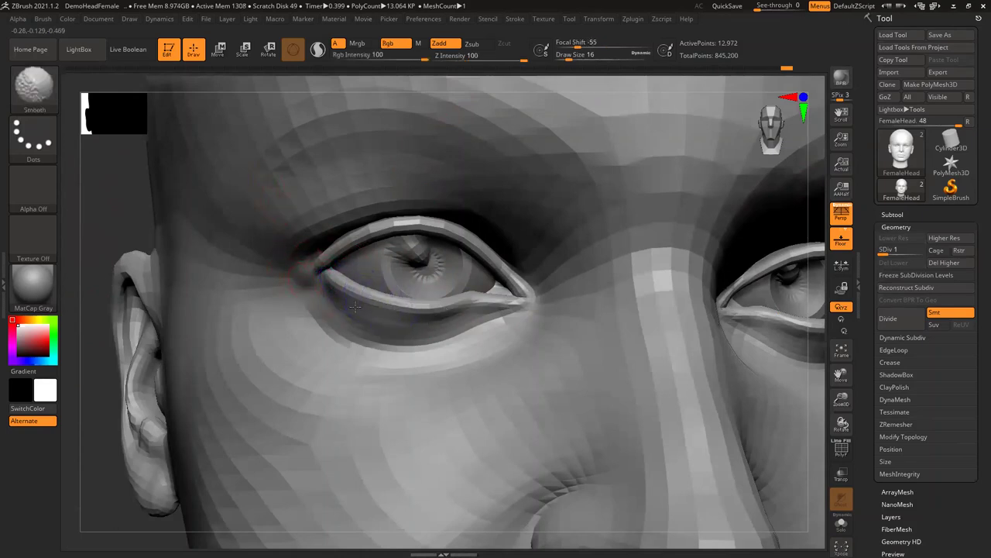
left_click_drag(372, 302, 440, 318, "shift")
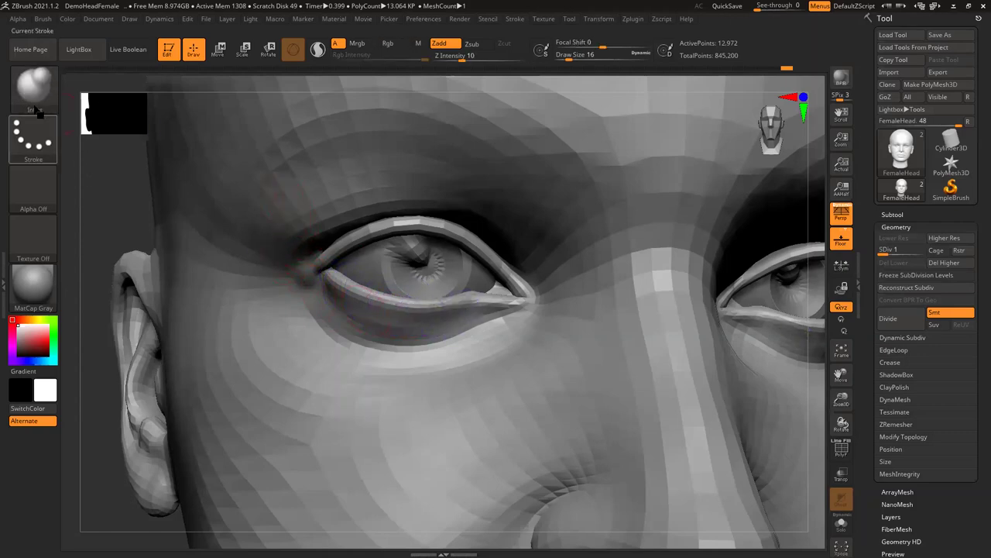
Choose the SnakeHook brush.
key("b")
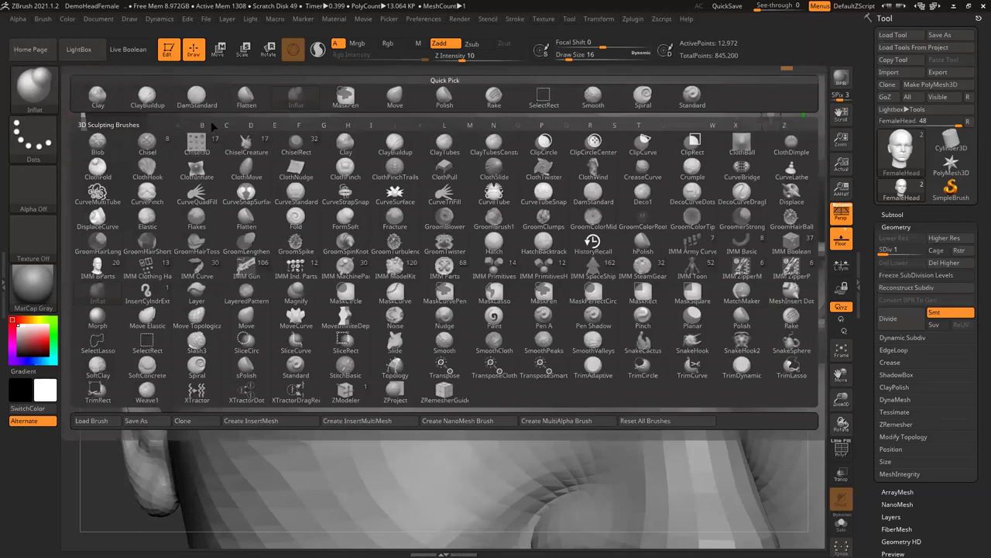
key("s")
key("v")
key("h")
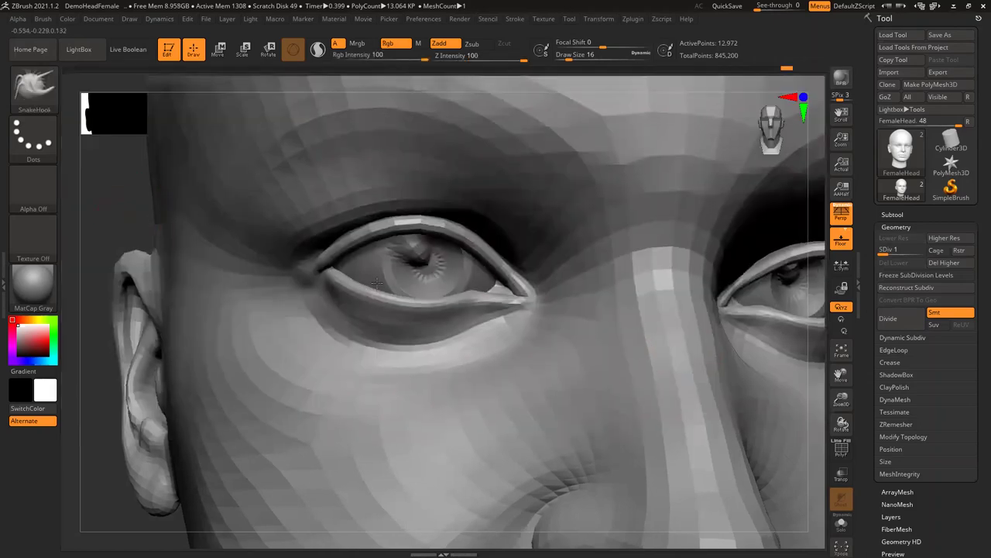
Pull three small spikes out of the cheek with the SnakeHook brush at draw size 16.
right_click_drag(377, 283, 344, 275, "ctrl")
right_click_drag(371, 354, 407, 316, "alt")
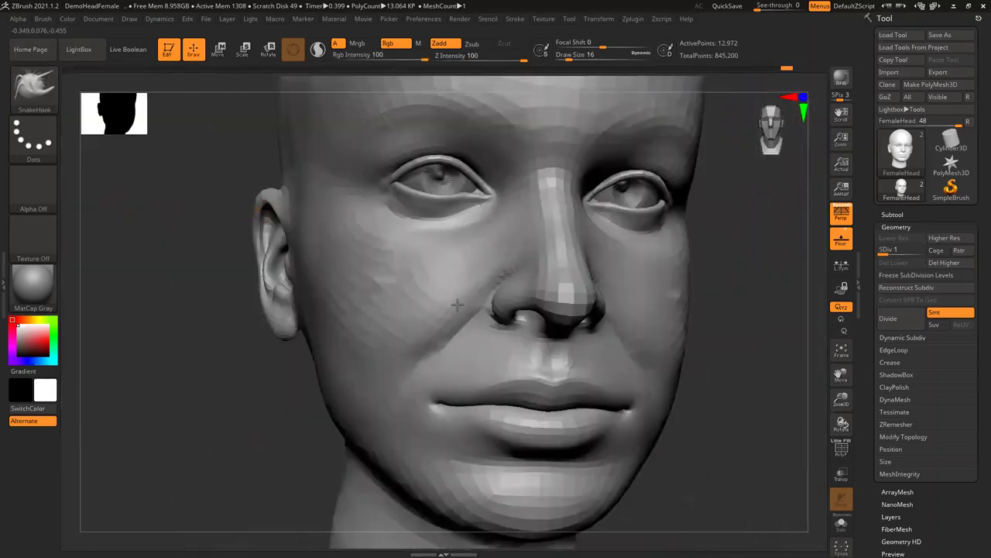
left_click_drag(388, 281, 361, 280)
left_click_drag(376, 339, 363, 350)
left_click_drag(431, 313, 412, 345)
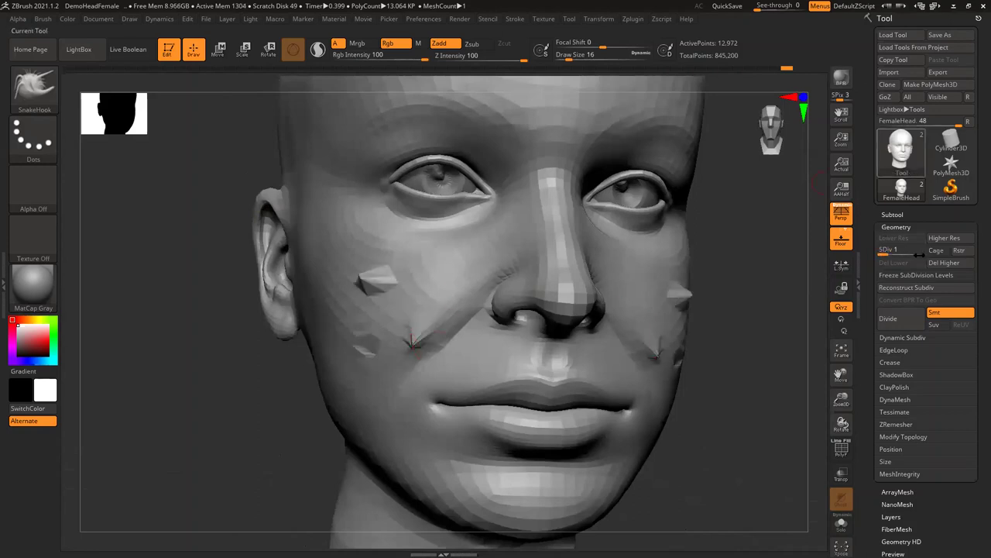
Set the head's subdivision level to 4 and the SnakeHook draw size to 51.
left_click(907, 251)
left_click(578, 59)
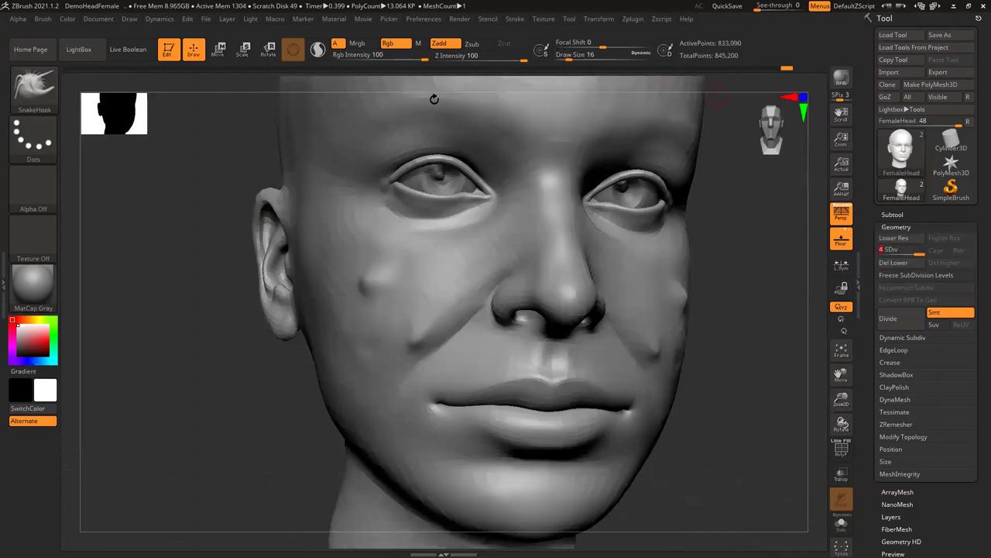
Try pulling long horn-like strands from the cheek up past the brow with SnakeHook, and undo them.
left_click_drag(397, 268, 309, 109)
key("ctrl+z")
mouse_move(359, 203)
left_mouse_down()
mouse_move(343, 183)
mouse_move(365, 138)
mouse_move(322, 106)
mouse_move(336, 77)
left_mouse_up()
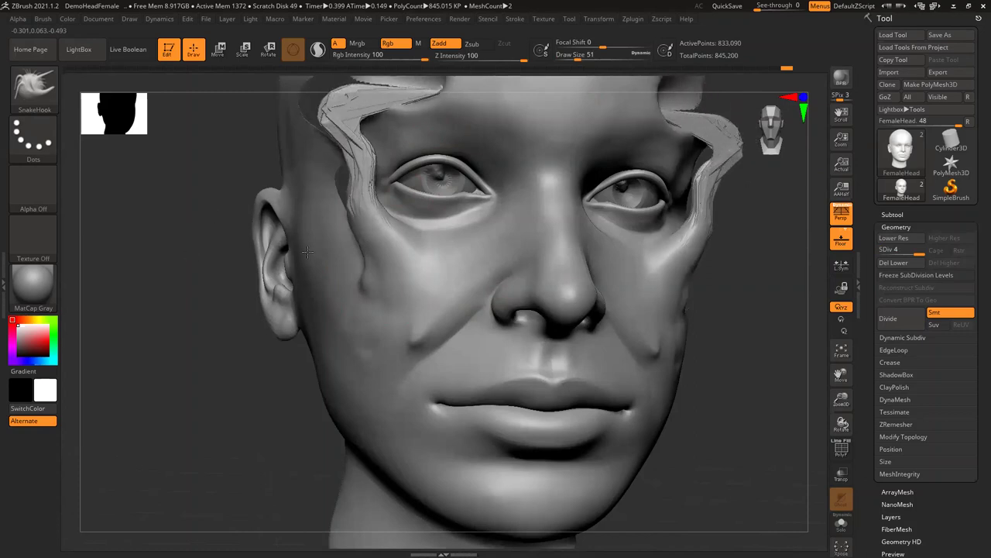
key("ctrl+z")
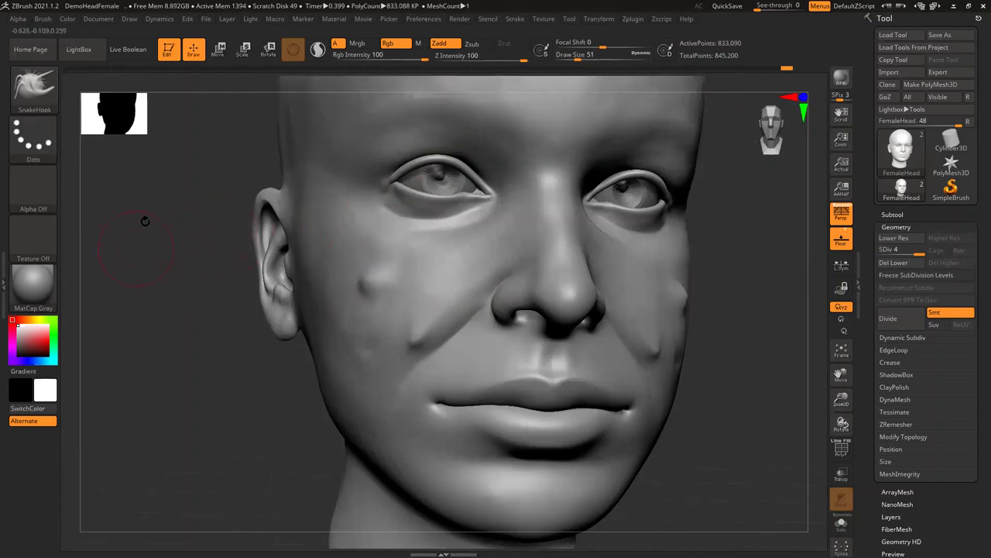
Undo the bumps on the head's cheeks and set the subdivision level back to 4.
key("shift+d")
key("shift+d")
key("shift+d")
key("ctrl+z")
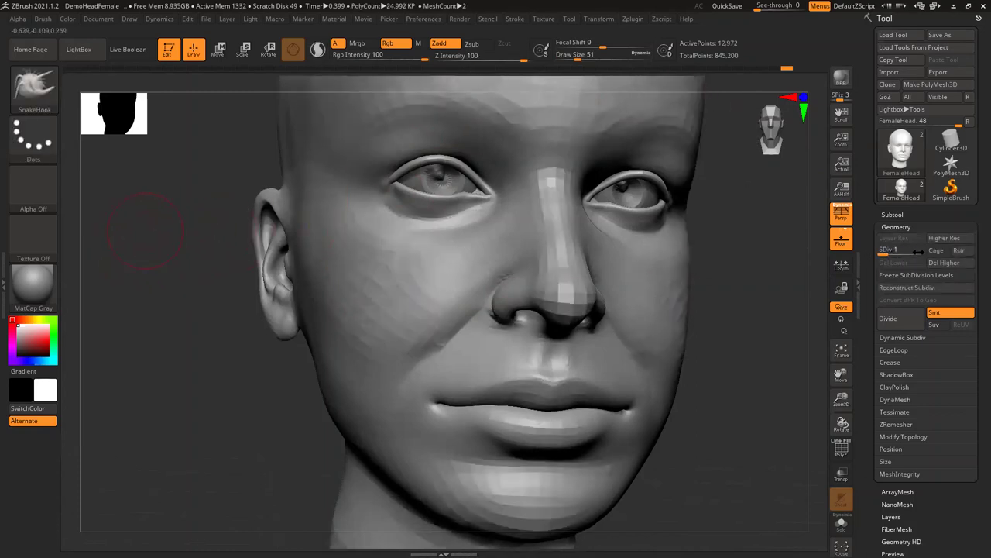
left_click(904, 248)
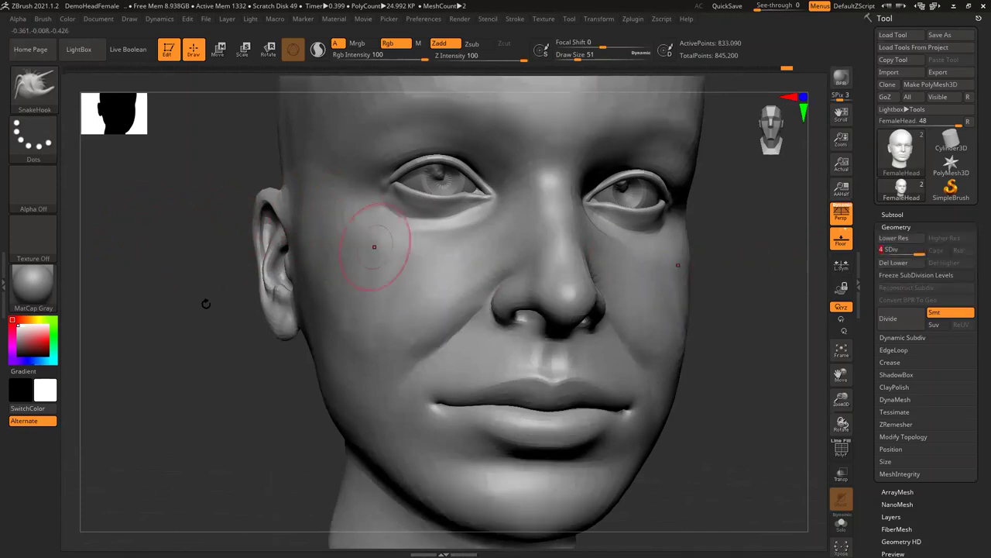
Pull a row of mirrored spikes out of the forehead and temples with the SnakeHook brush at subdivision level 4.
left_click_drag(206, 302, 582, 329, "alt")
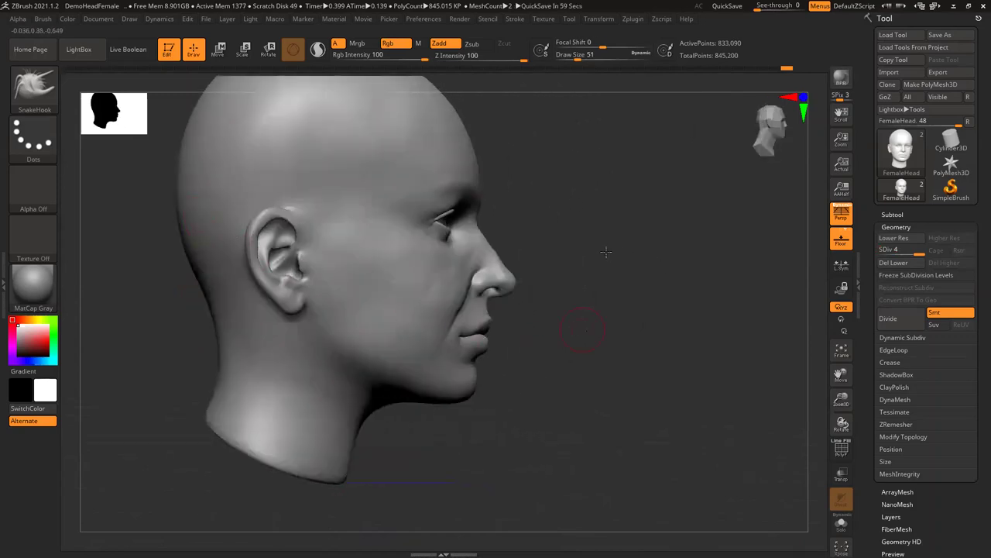
left_click_drag(605, 248, 330, 171)
mouse_move(457, 163)
left_mouse_down("alt")
mouse_move(436, 131)
mouse_move(412, 158)
mouse_move(445, 132)
mouse_move(427, 117)
left_mouse_up("alt")
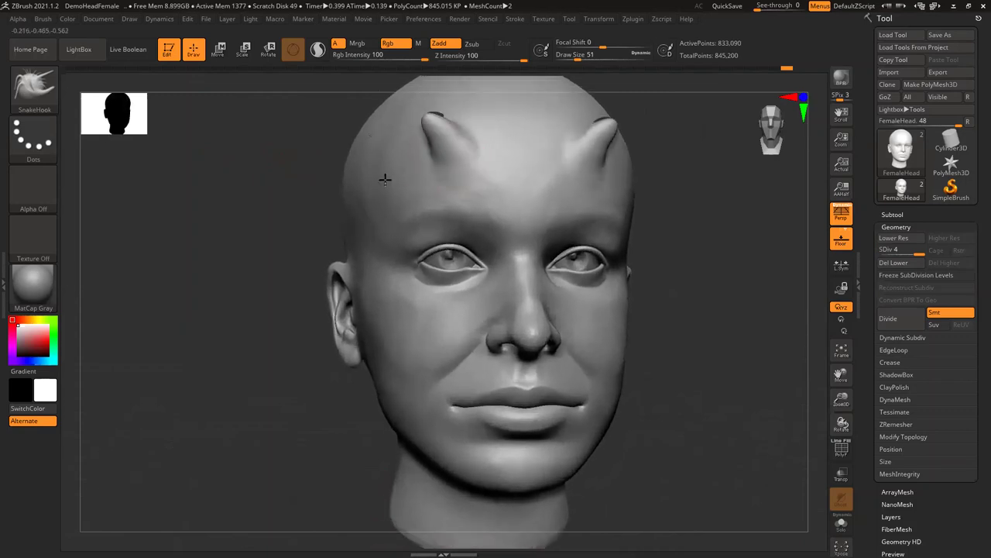
left_click_drag(413, 157, 378, 133)
left_click_drag(381, 184, 363, 165)
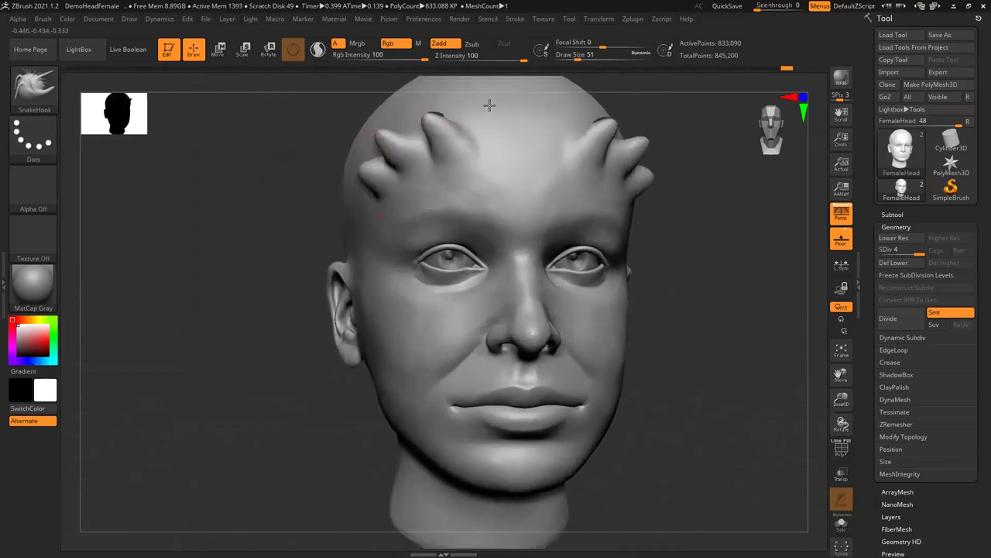
left_click_drag(498, 157, 492, 104)
left_click_drag(383, 225, 346, 218)
left_click_drag(420, 190, 410, 185)
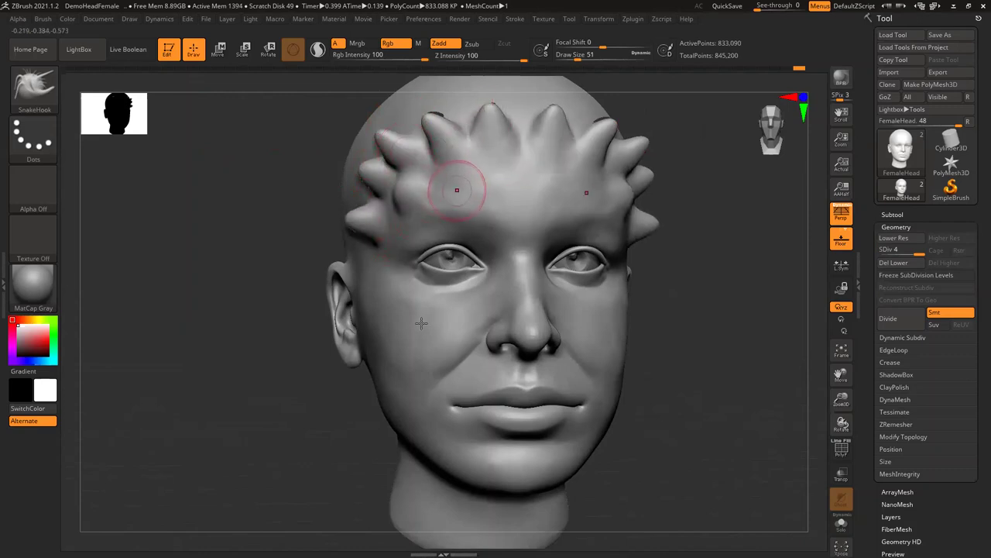
Pull a long mirrored horn sideways out of each cheek with SnakeHook and inspect it from above.
mouse_move(422, 318)
left_mouse_down()
mouse_move(399, 332)
mouse_move(390, 316)
mouse_move(359, 308)
left_mouse_up()
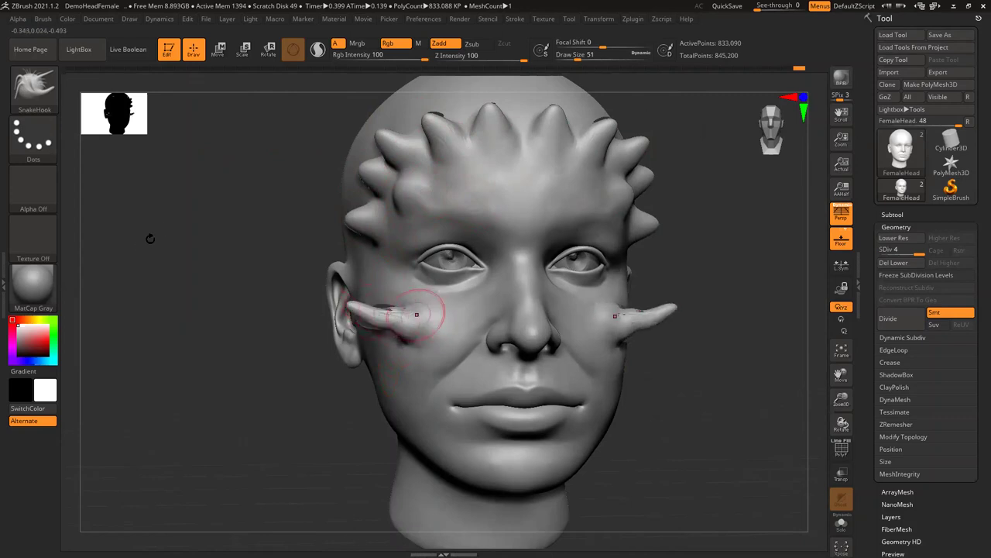
mouse_move(171, 162)
left_mouse_down()
mouse_move(178, 142)
mouse_move(220, 228)
left_mouse_up()
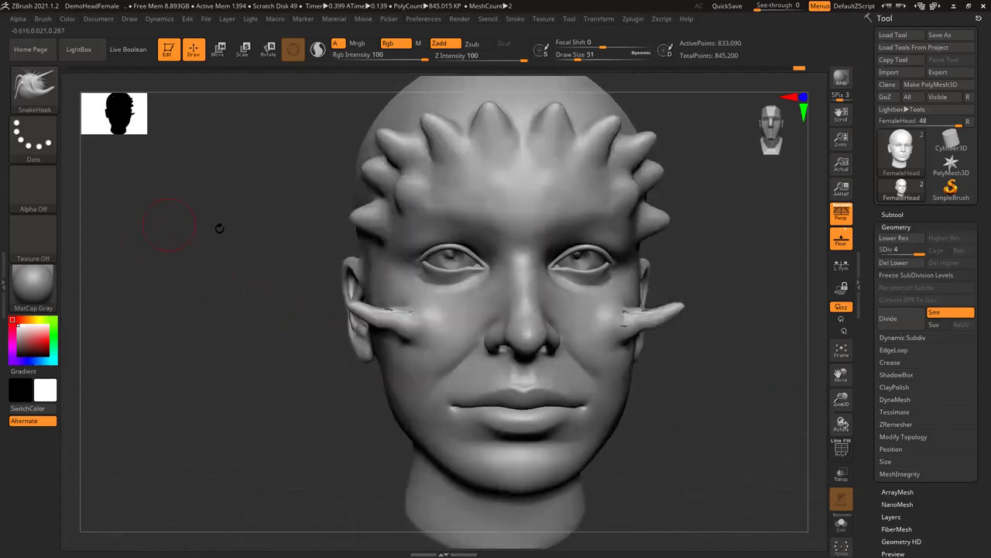
mouse_move(401, 317)
right_mouse_down()
mouse_move(419, 338)
mouse_move(415, 327)
right_mouse_up()
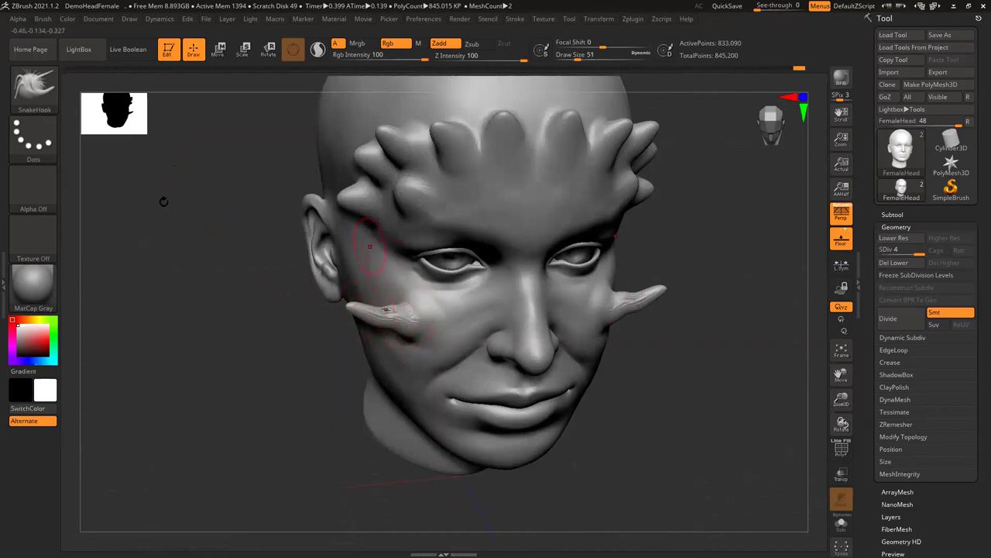
left_click_drag(175, 203, 155, 173)
Undo all the SnakeHook spikes on the cheeks, temples and forehead.
key("ctrl+z")
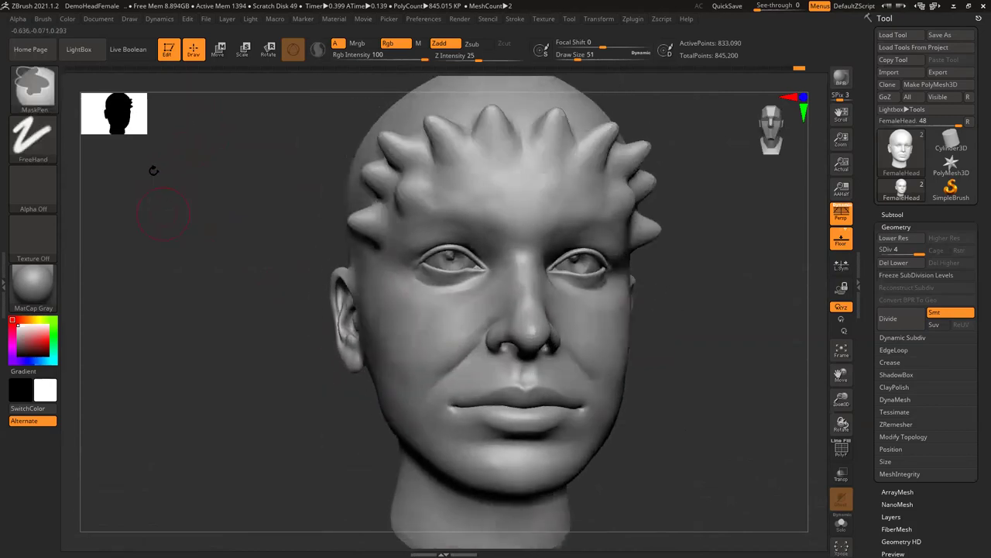
key("ctrl+z")
key("ctrl+z")
key("ctrl+z")
key("ctrl+z")
key("ctrl+z")
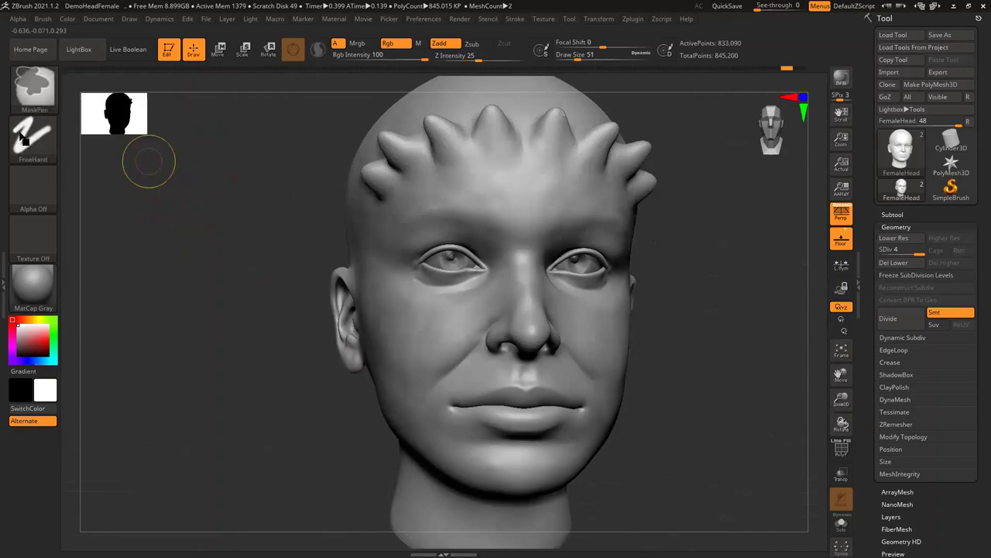
key("ctrl+z")
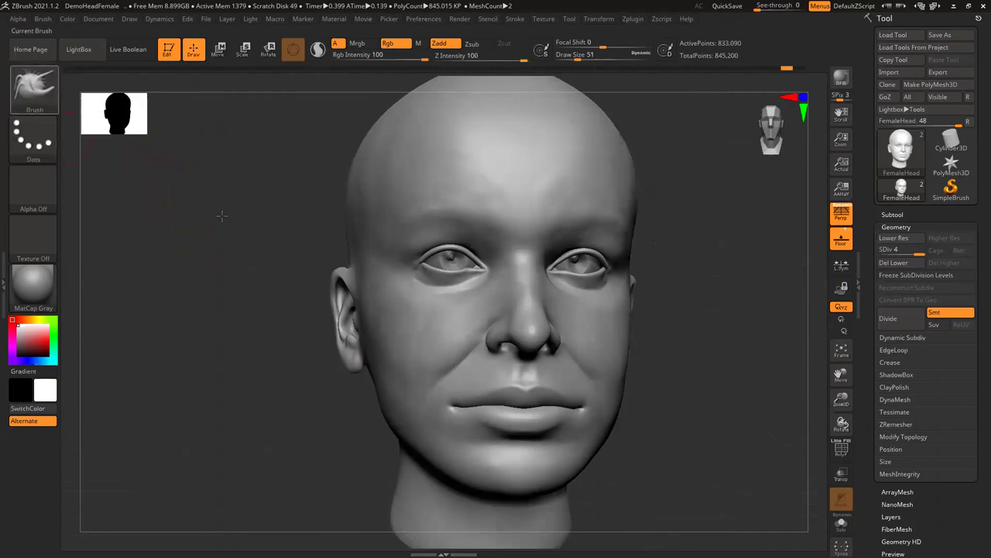
Try pulling mirrored horns out of the forehead above the brows with SnakeHook and undo them.
left_click_drag(221, 158, 227, 222)
key("f")
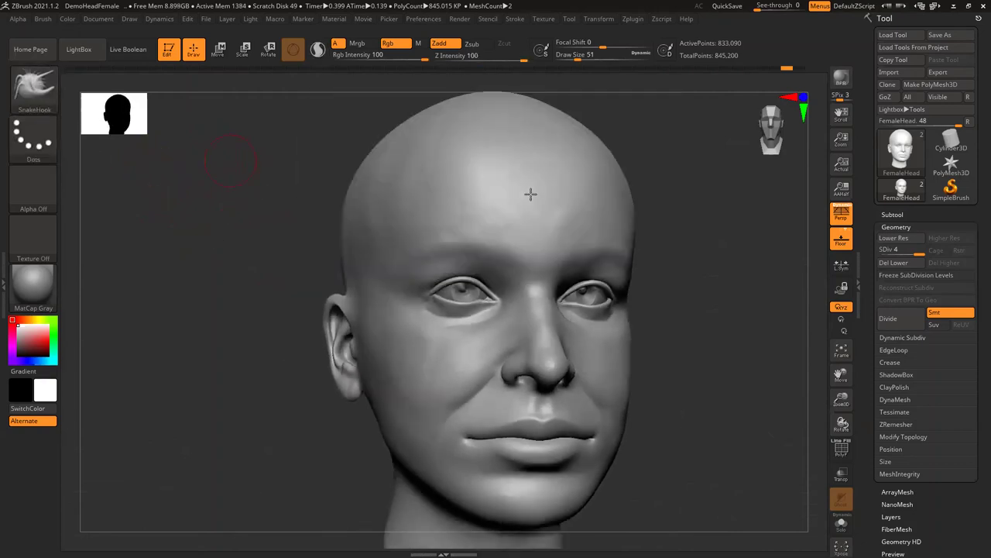
left_click_drag(536, 189, 538, 195, "alt")
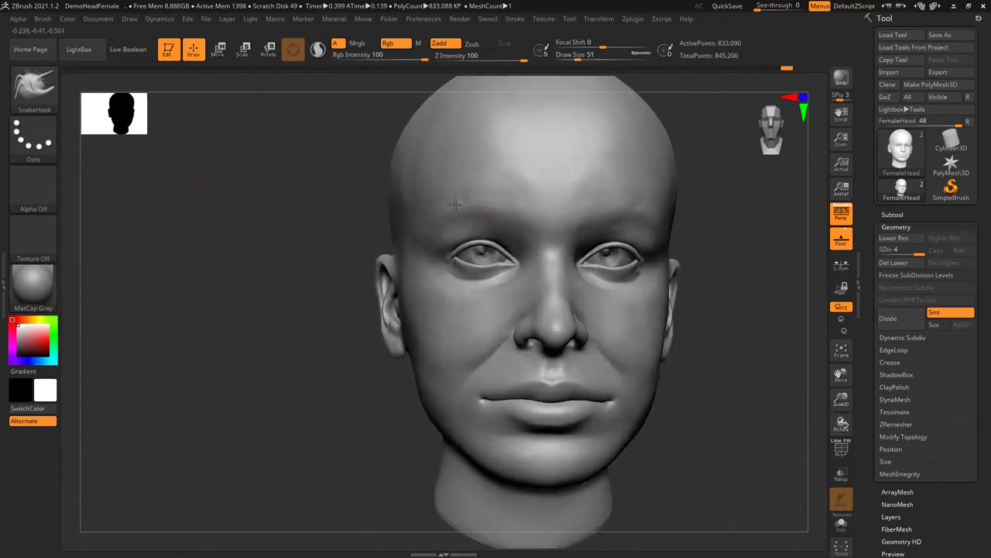
mouse_move(483, 196)
left_mouse_down()
mouse_move(461, 208)
mouse_move(430, 203)
mouse_move(431, 214)
left_mouse_up()
mouse_move(455, 171)
left_mouse_down()
mouse_move(411, 197)
mouse_move(460, 151)
mouse_move(456, 165)
mouse_move(426, 178)
left_mouse_up()
left_click_drag(466, 148, 451, 182)
left_click_drag(492, 158, 490, 172)
left_click_drag(232, 159, 348, 150)
left_click_drag(232, 162, 246, 155)
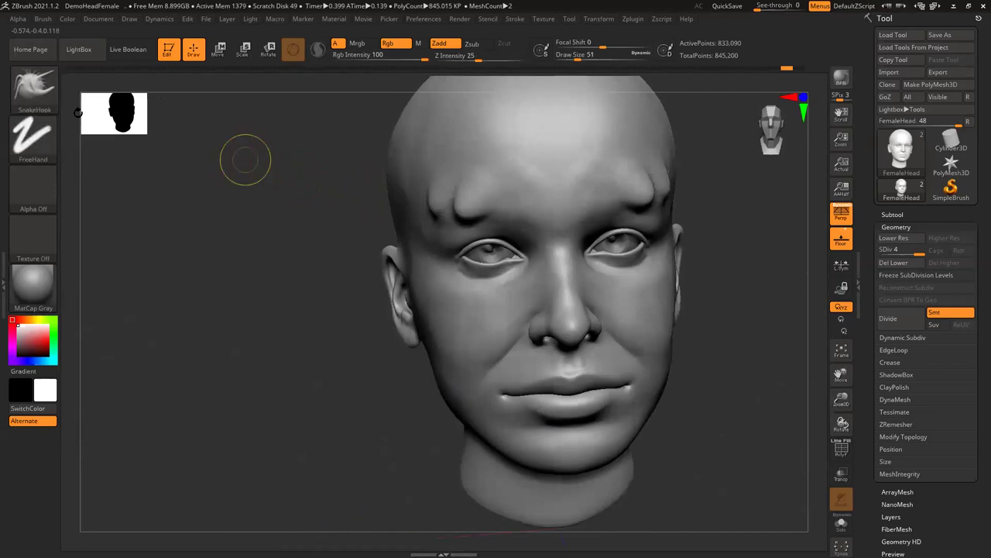
key("ctrl+z")
key("ctrl+z")
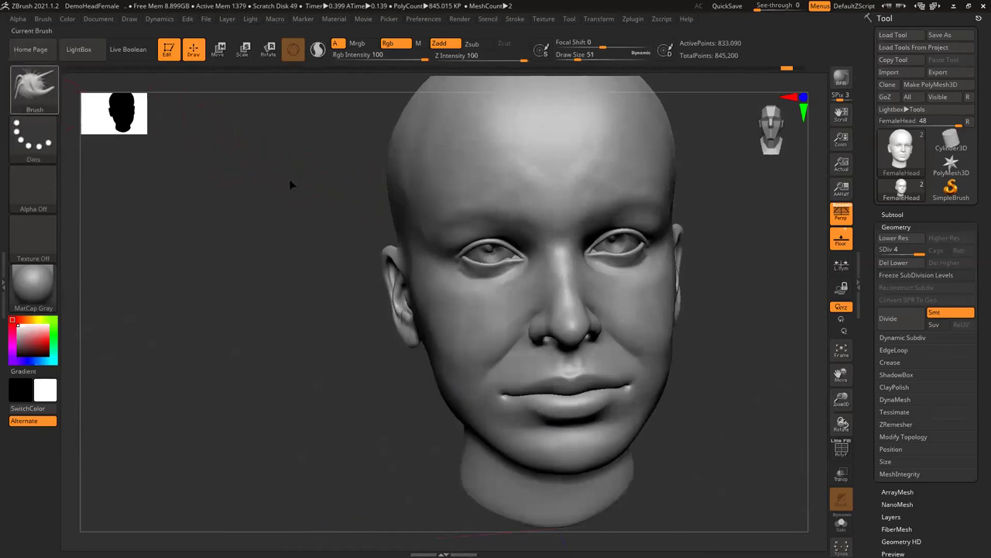
Try stroking a mirrored ornamental pattern across the forehead with the Deco1 brush and undo it.
key("b")
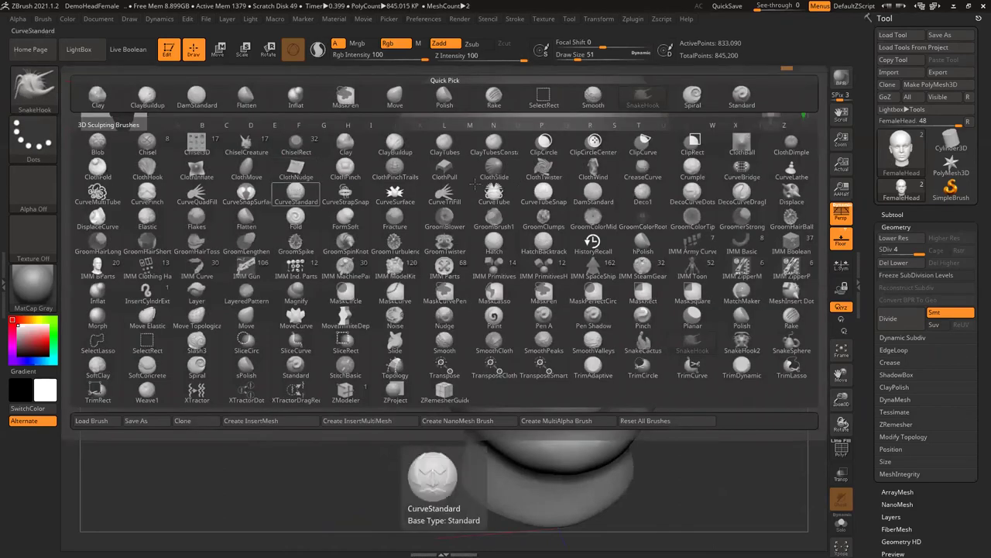
left_click(641, 191)
left_click_drag(515, 143, 564, 246)
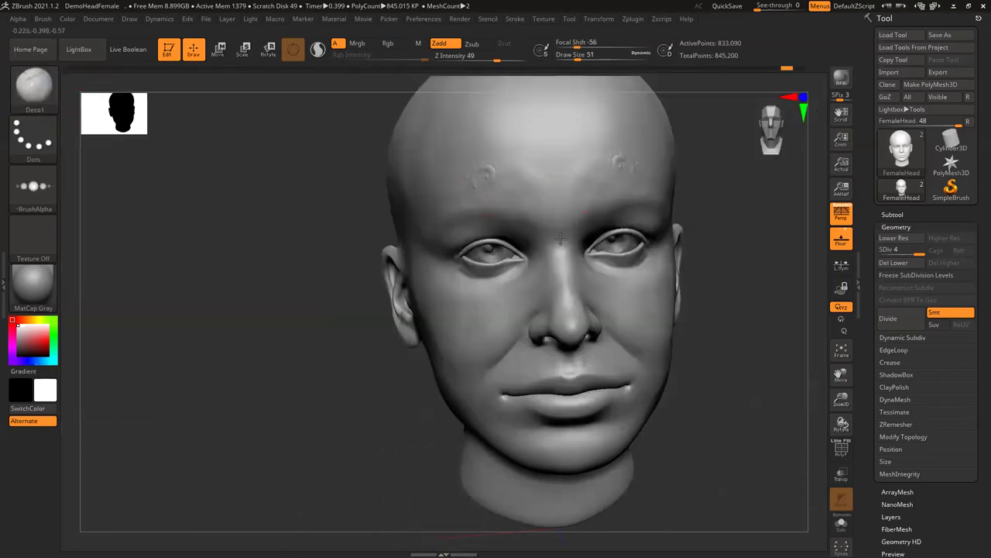
mouse_move(478, 167)
left_mouse_down()
mouse_move(534, 182)
mouse_move(455, 183)
left_mouse_up()
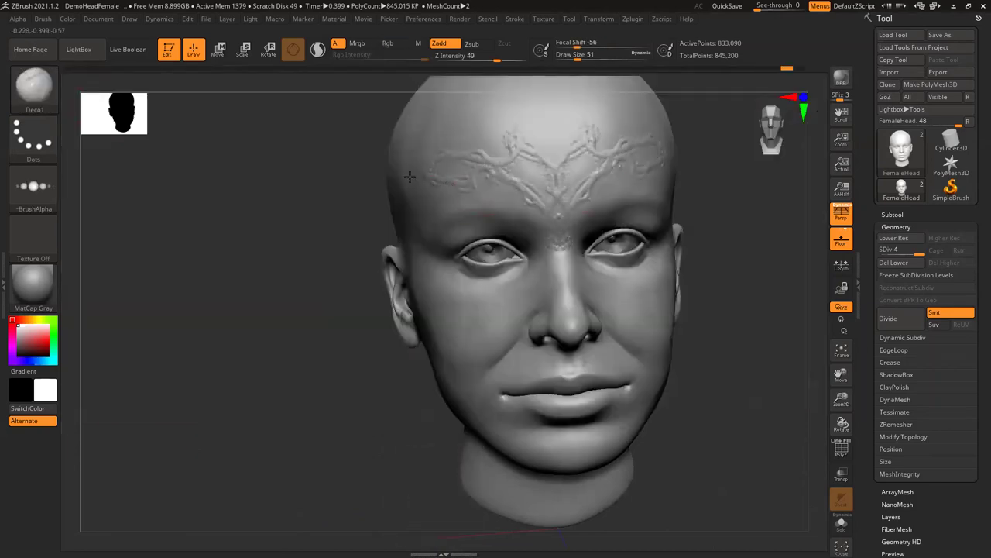
key("ctrl+z")
scroll(47, 100, "up", 5)
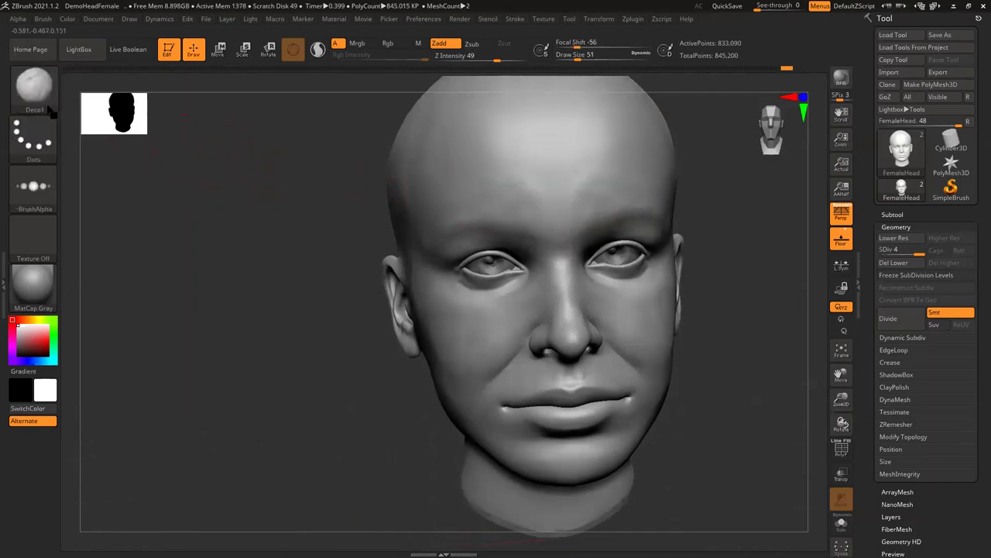
Switch to the Pinch brush and set its draw size to 14 for work on the eye.
left_click(39, 87)
key("Escape")
key("b")
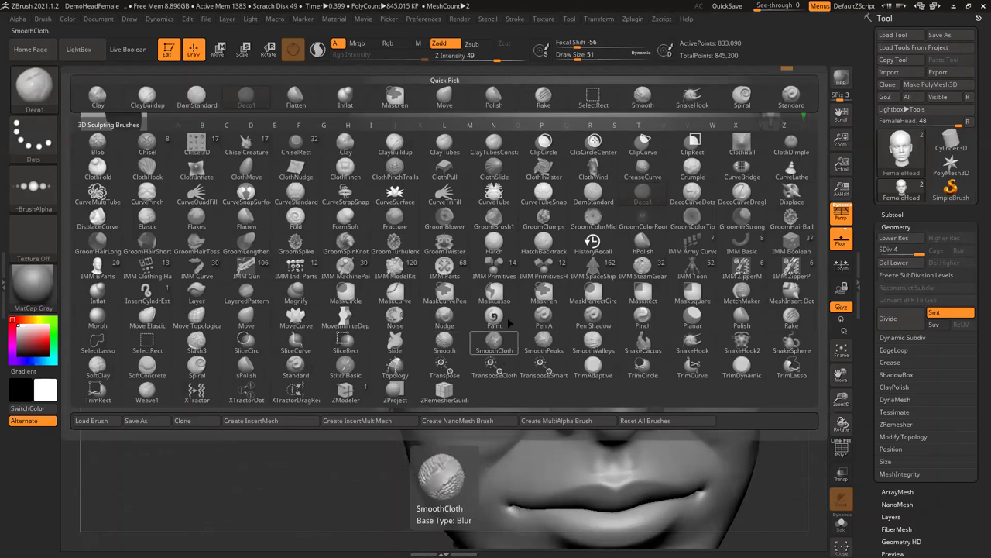
key("p")
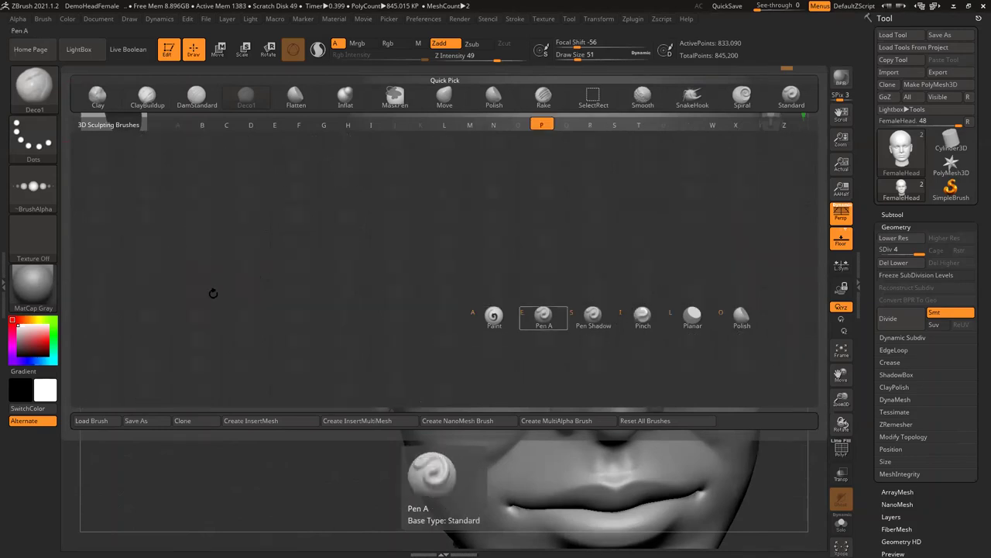
key("i")
left_click_drag(216, 362, 228, 214, "alt")
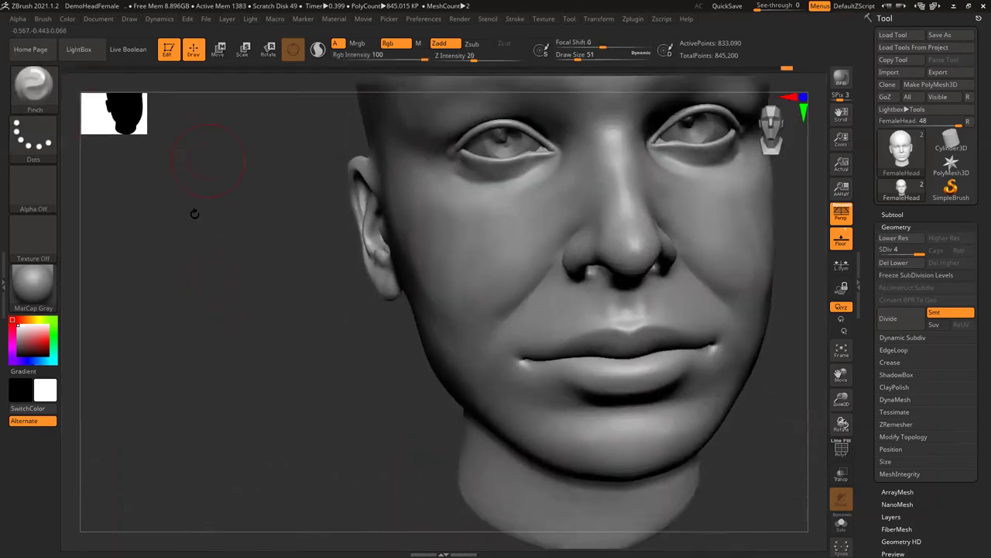
left_click_drag(434, 220, 570, 52, "alt")
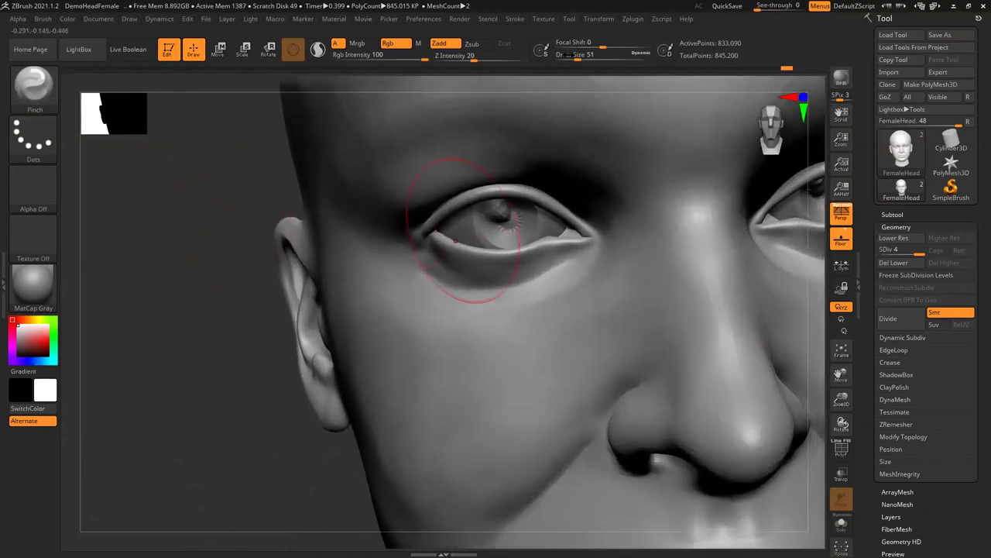
left_click(568, 55)
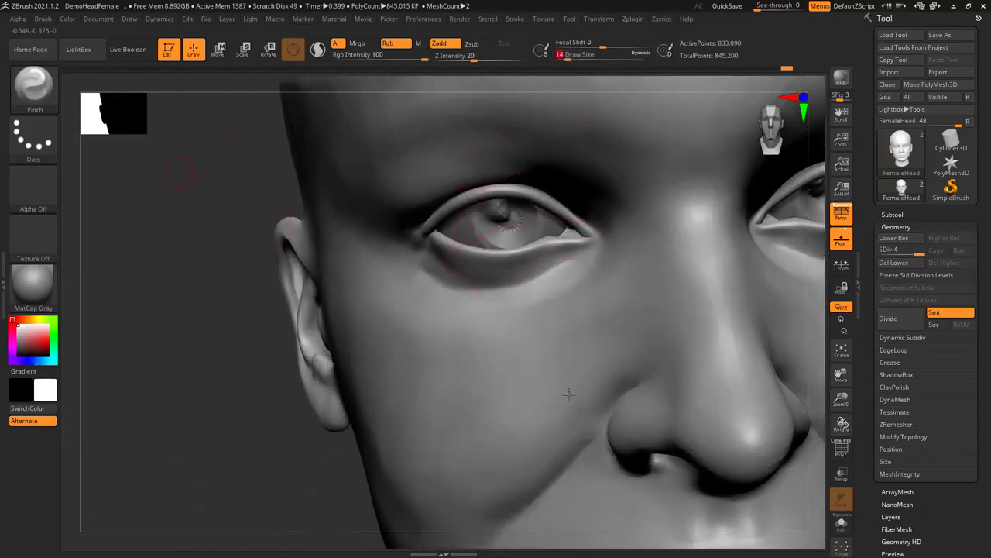
Try pinching the edge of the lower eyelid with the Pinch brush and undo it.
left_click_drag(567, 392, 556, 410, "alt")
right_click_drag(555, 410, 569, 403, "alt")
left_click_drag(569, 403, 527, 413)
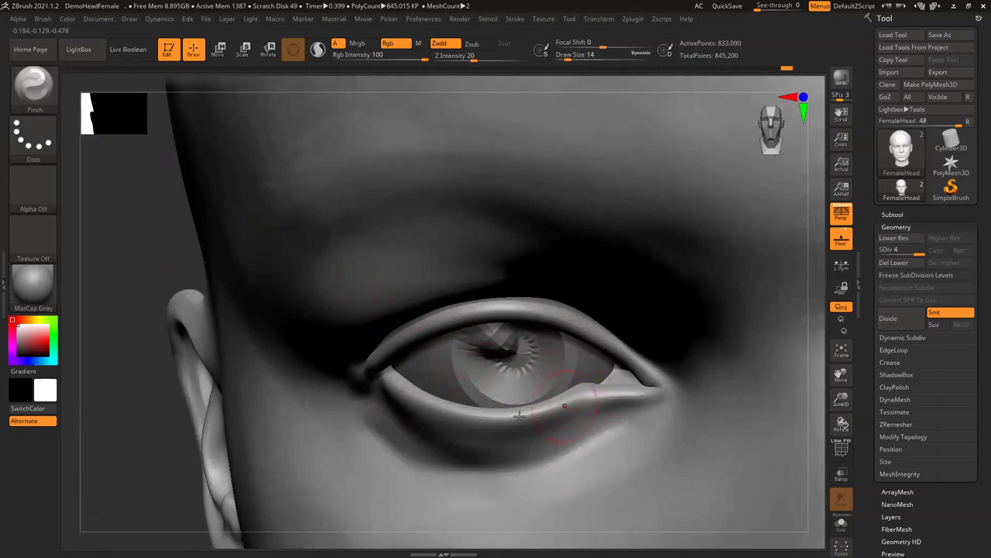
left_click_drag(326, 419, 471, 416)
key("ctrl+z")
Set the Pinch brush's draw size to 4.
left_click(573, 54)
type("4")
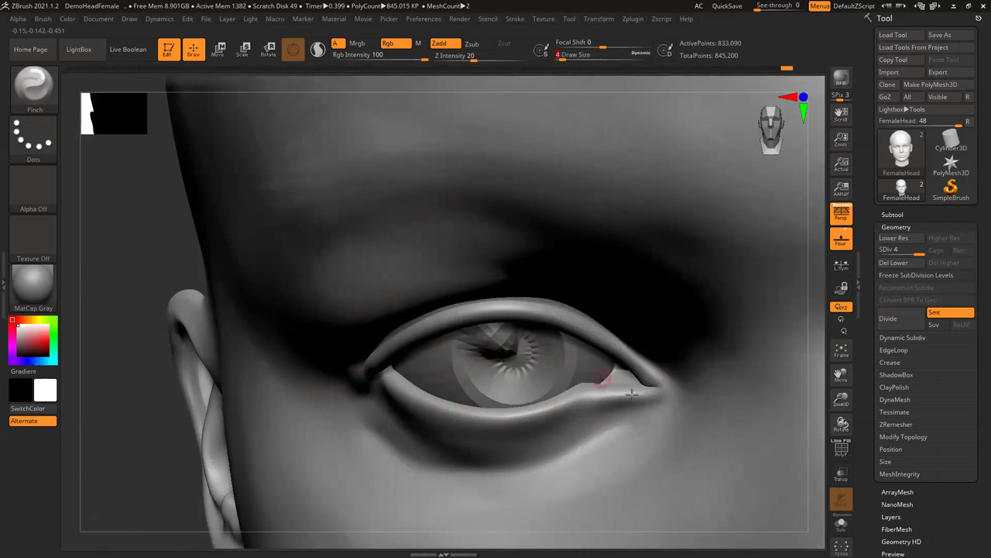
key("Return")
Switch to the ClayBuildup brush with a draw size of 7 for the inner corner of the lower eyelid.
left_click_drag(111, 235, 132, 349, "alt")
right_click_drag(585, 229, 443, 283, "ctrl")
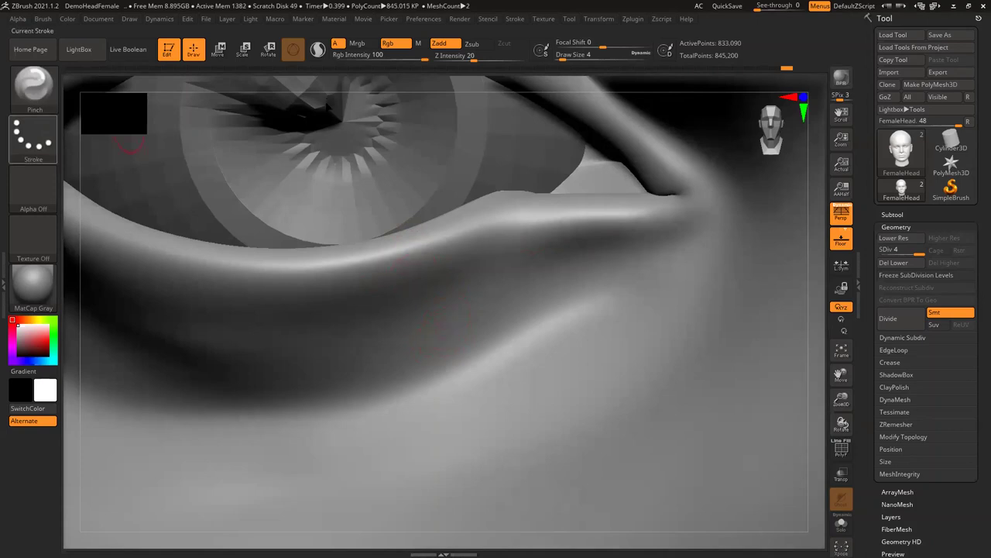
key("b")
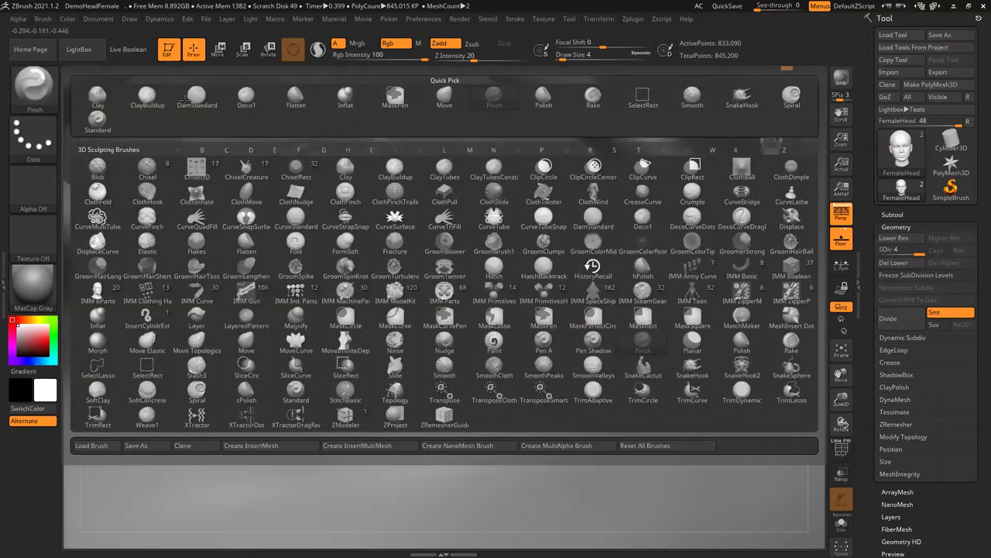
key("c")
key("b")
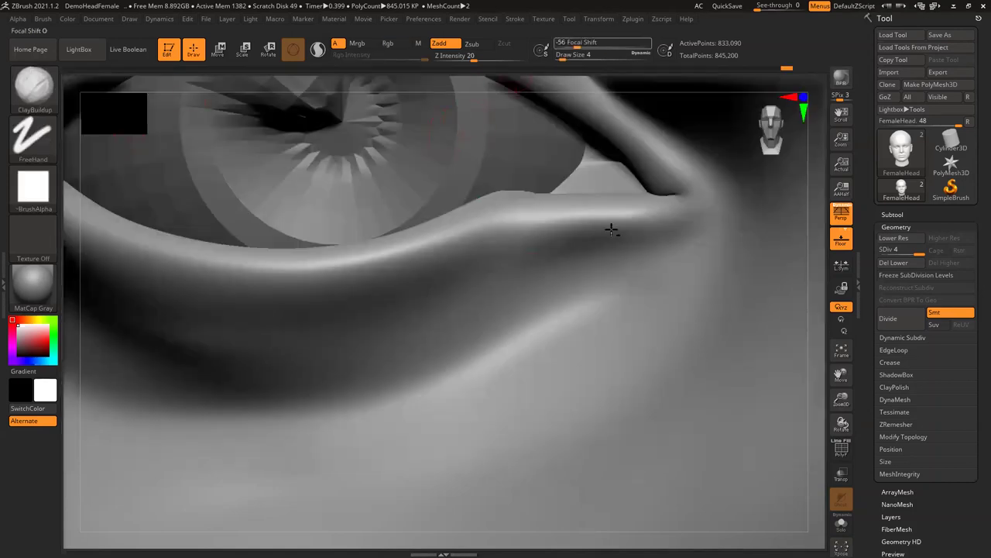
left_click(565, 58)
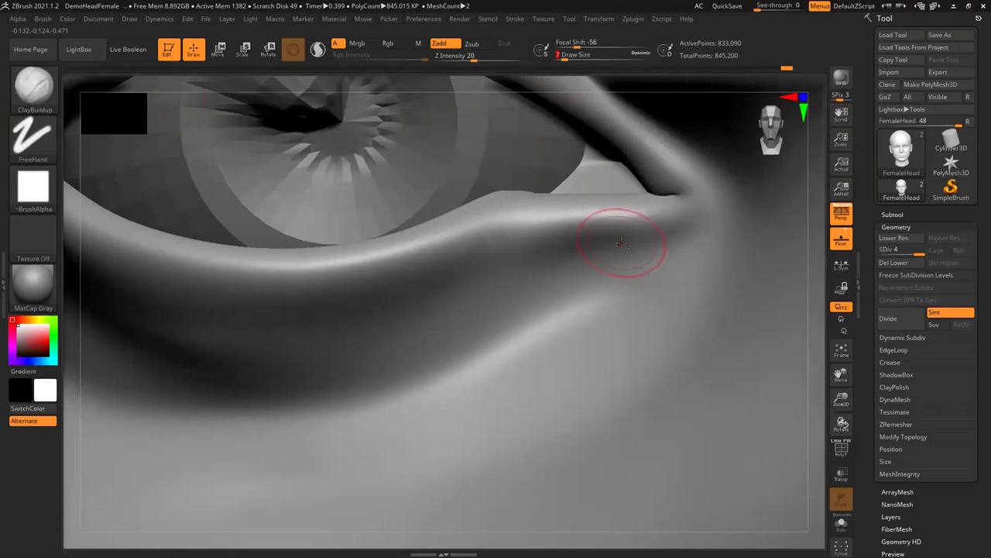
Build up clay just below the lower eyelid near the inner eye corner and smooth the strokes into the surface.
mouse_move(621, 242)
left_mouse_down()
mouse_move(592, 231)
mouse_move(508, 242)
left_mouse_up()
key("shift")
mouse_move(589, 258)
left_mouse_down("shift")
mouse_move(631, 247)
mouse_move(587, 237)
mouse_move(614, 235)
left_mouse_up("shift")
mouse_move(535, 239)
left_mouse_down("shift")
mouse_move(595, 237)
mouse_move(502, 245)
mouse_move(659, 243)
mouse_move(644, 241)
mouse_move(653, 246)
left_mouse_up("shift")
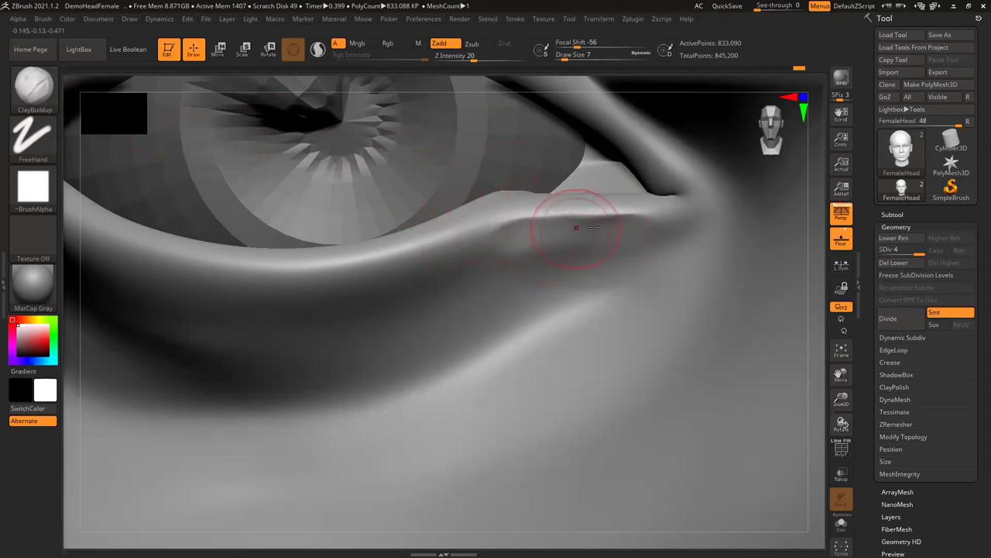
key("shift")
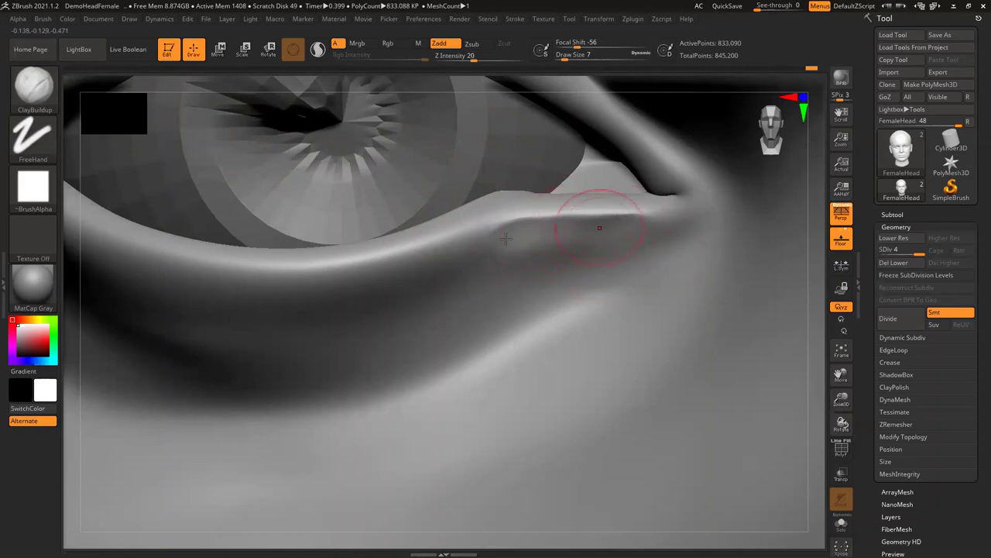
key("shift")
left_click_drag(586, 232, 626, 234, "shift")
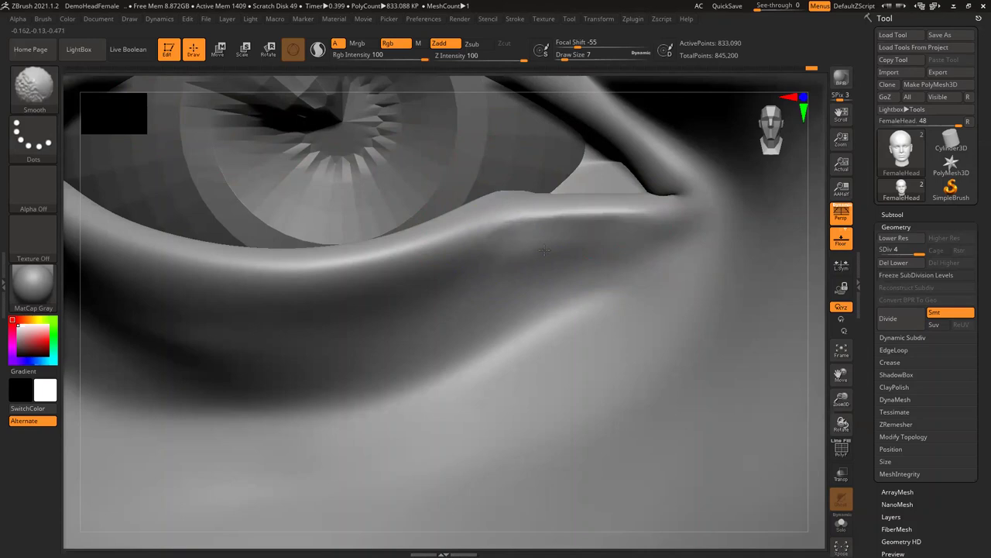
mouse_move(813, 202)
left_mouse_down()
mouse_move(810, 54)
mouse_move(798, 16)
left_mouse_up()
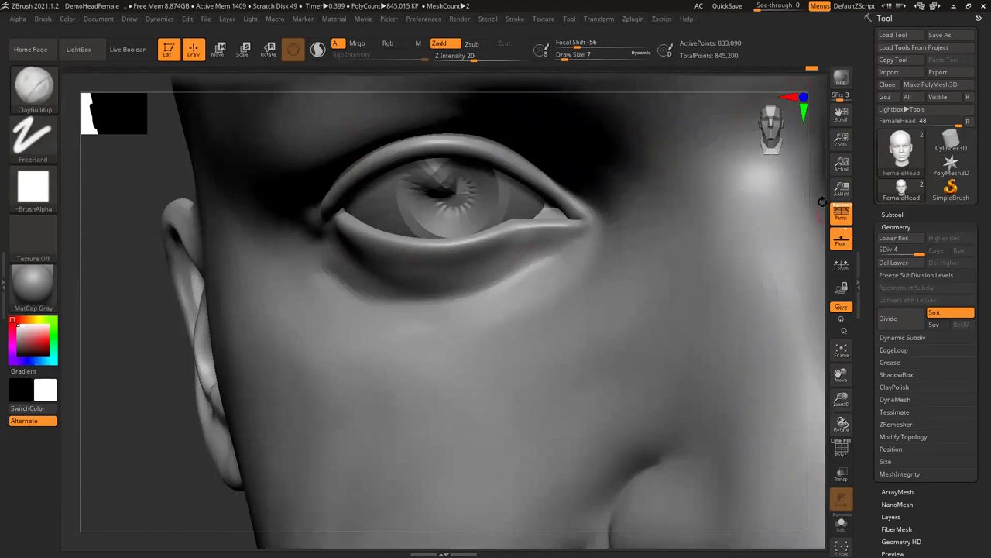
Set the ClayBuildup brush's draw size to 20 and build up a small test lump on the middle of the cheek.
left_click_drag(822, 200, 801, 183)
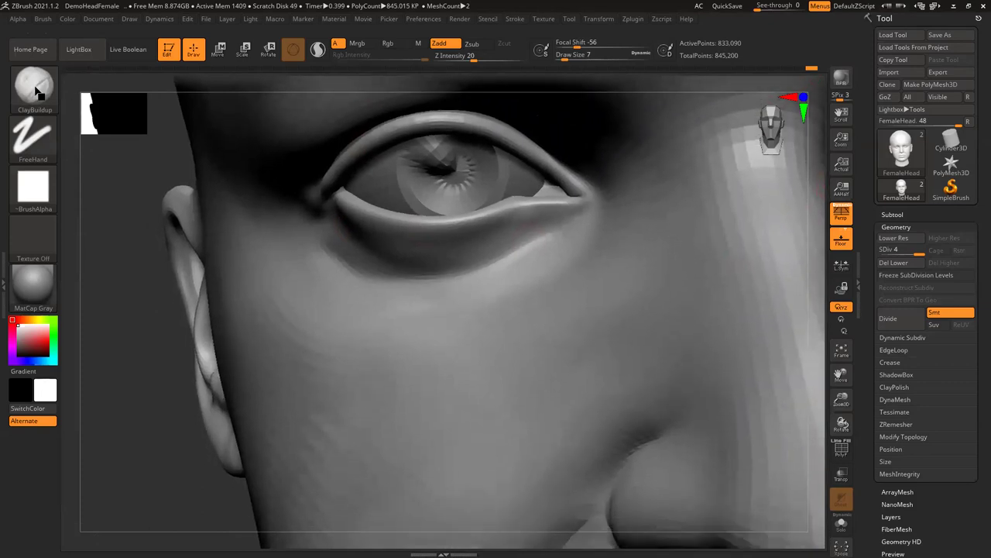
left_click_drag(155, 140, 204, 133, "alt")
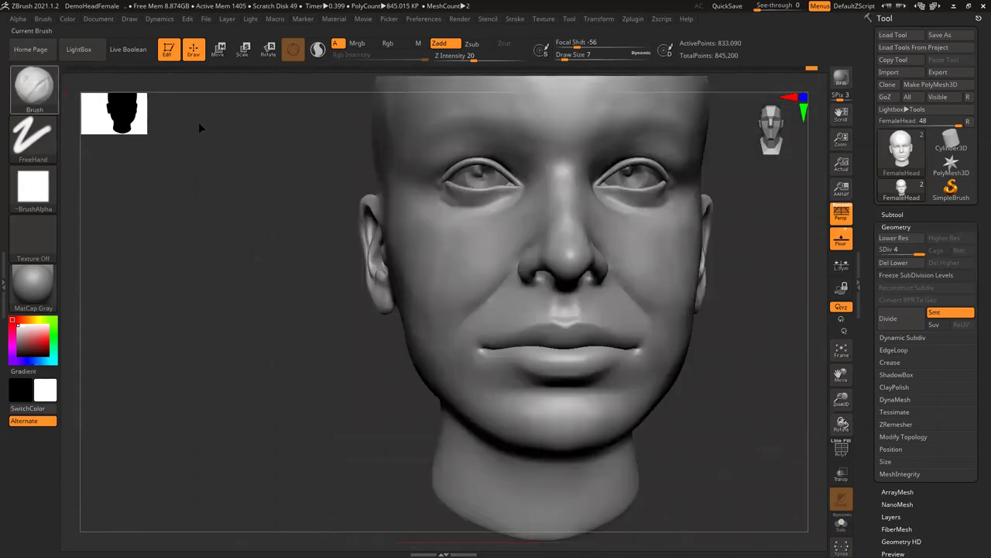
key("b")
key("c")
key("b")
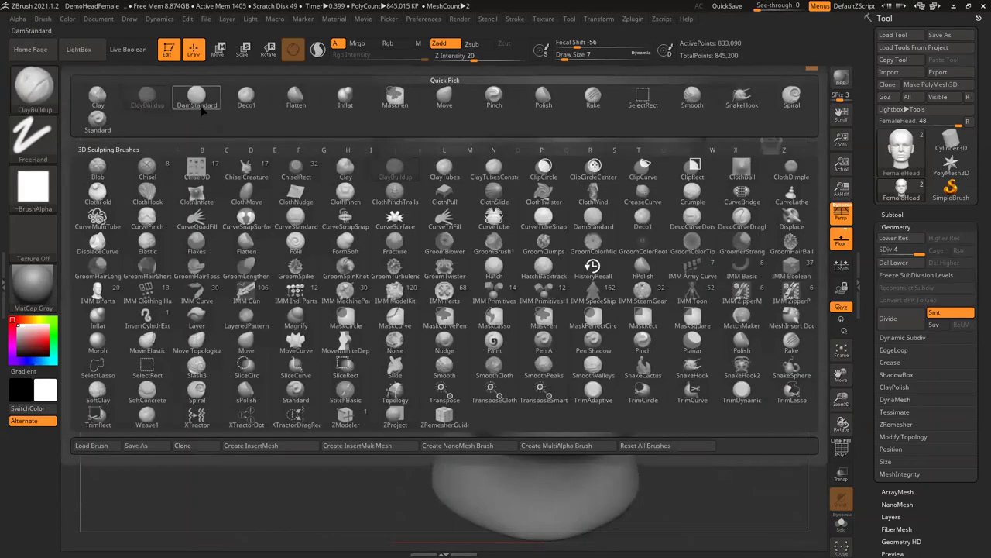
mouse_move(199, 112)
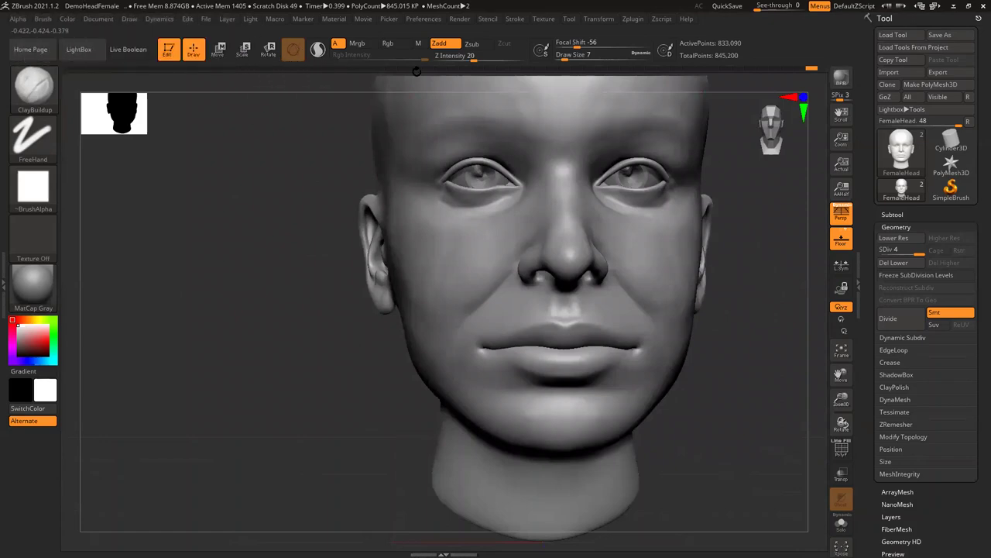
left_click(42, 95)
left_click_drag(565, 60, 571, 60)
mouse_move(457, 257)
left_mouse_down()
mouse_move(438, 255)
mouse_move(457, 254)
mouse_move(445, 268)
left_mouse_up()
Switch to the Clay brush and add test strokes over the cheek lump and on the cheek beside it toward the ear.
mouse_move(236, 204)
left_mouse_down()
mouse_move(78, 109)
mouse_move(321, 162)
left_mouse_up()
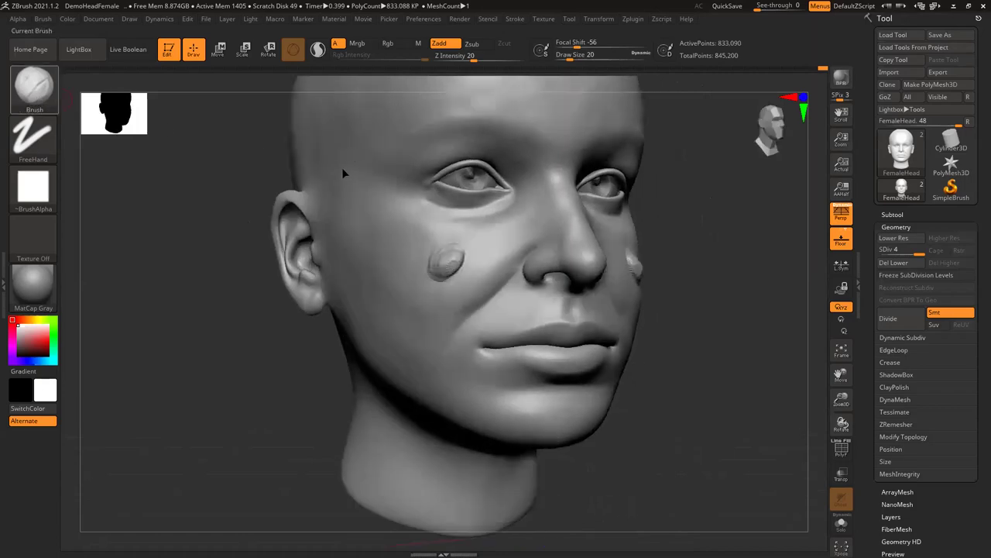
key("b")
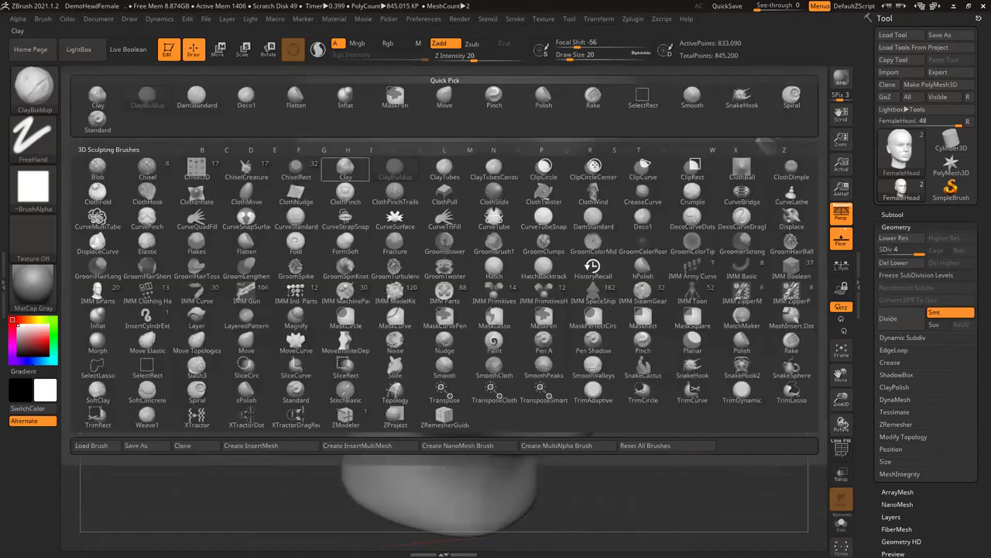
left_click(345, 169)
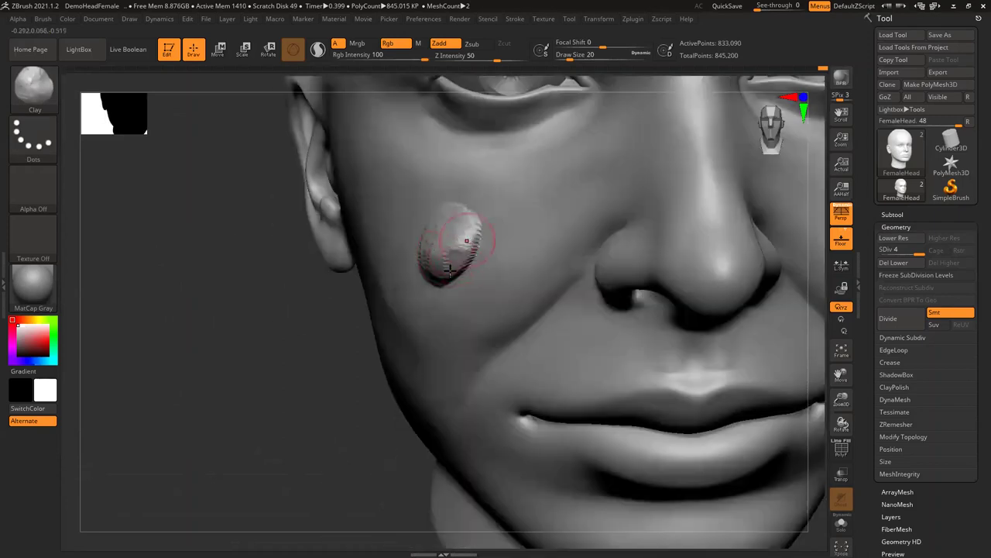
left_click_drag(467, 237, 449, 229)
mouse_move(168, 328)
left_mouse_down()
mouse_move(377, 221)
mouse_move(357, 237)
mouse_move(363, 201)
left_mouse_up()
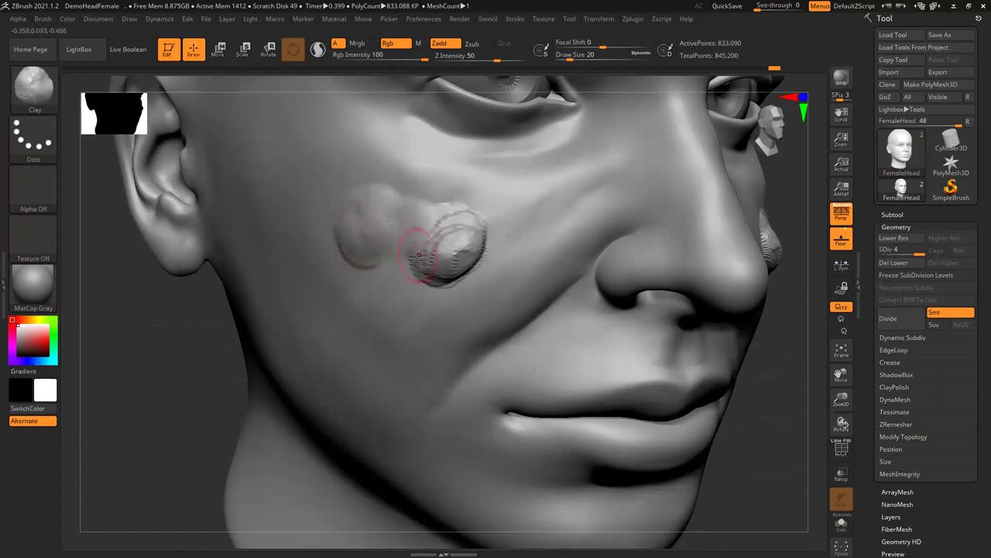
mouse_move(129, 305)
left_mouse_down()
mouse_move(466, 239)
mouse_move(235, 329)
left_mouse_up()
right_click_drag(235, 328, 191, 364)
right_click_drag(431, 243, 169, 257)
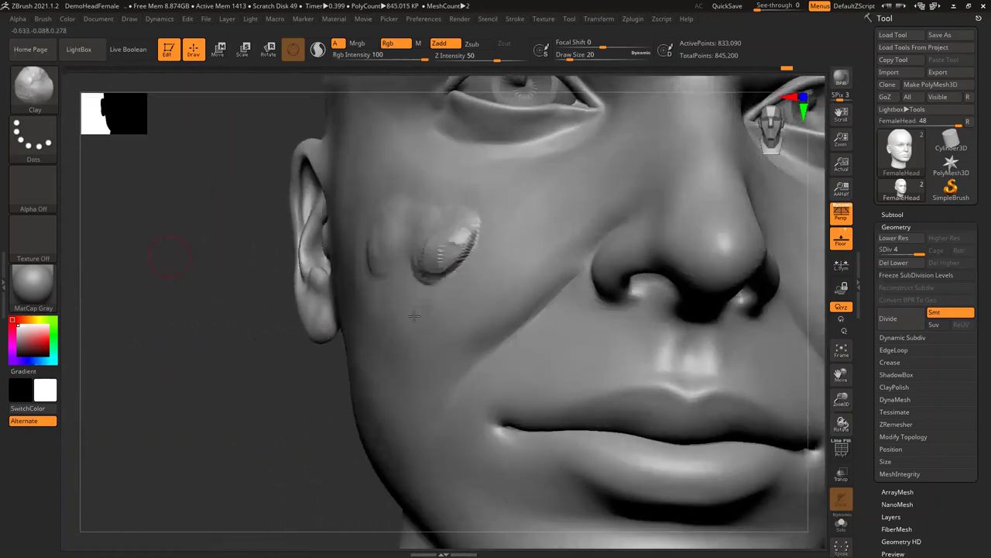
right_click_drag(378, 213, 382, 204)
Switch back to ClayBuildup and build up a rough mass on the lower cheek just below the first lump.
left_click(34, 87)
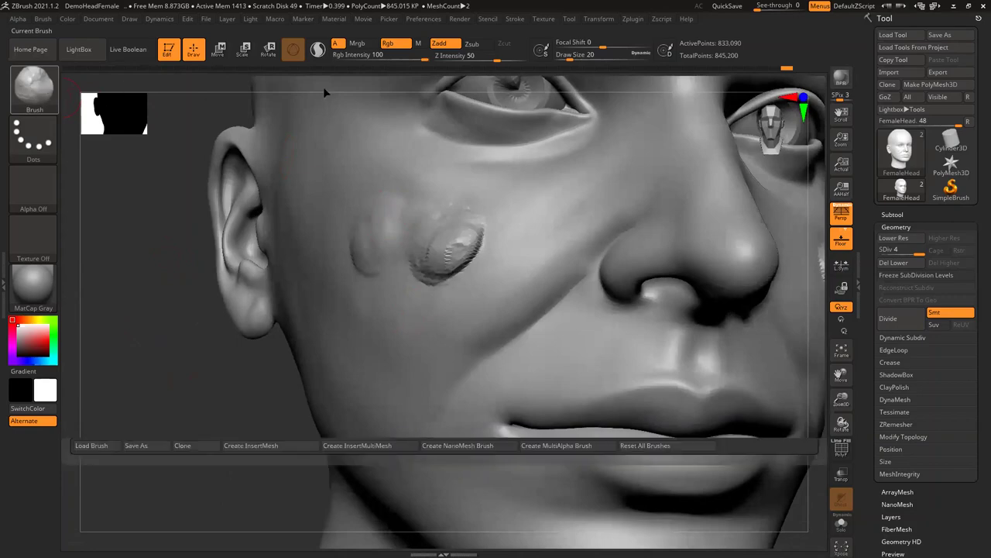
key("c")
key("b")
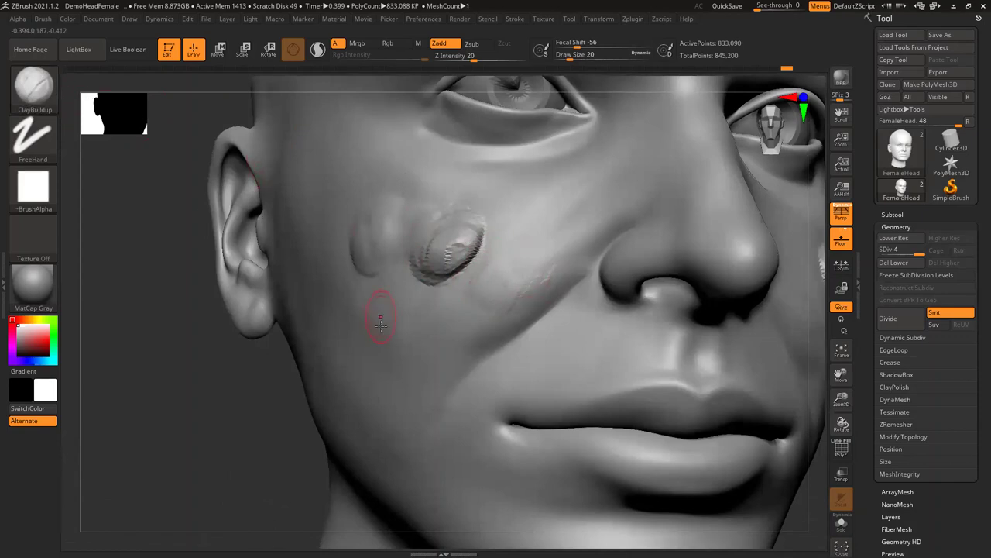
mouse_move(387, 324)
left_mouse_down()
mouse_move(443, 361)
mouse_move(458, 358)
mouse_move(406, 314)
left_mouse_up()
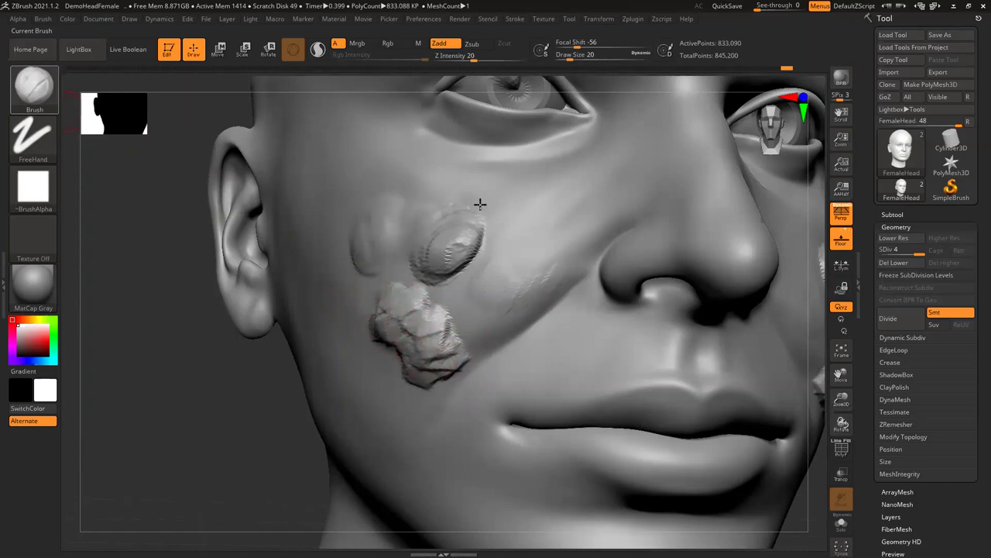
Switch to the Clay brush and lay strokes on the upper cheek between the lower eyelid and the nose.
key("b")
key("c")
key("l")
mouse_move(547, 199)
left_mouse_down()
mouse_move(529, 181)
mouse_move(591, 192)
mouse_move(570, 208)
left_mouse_up()
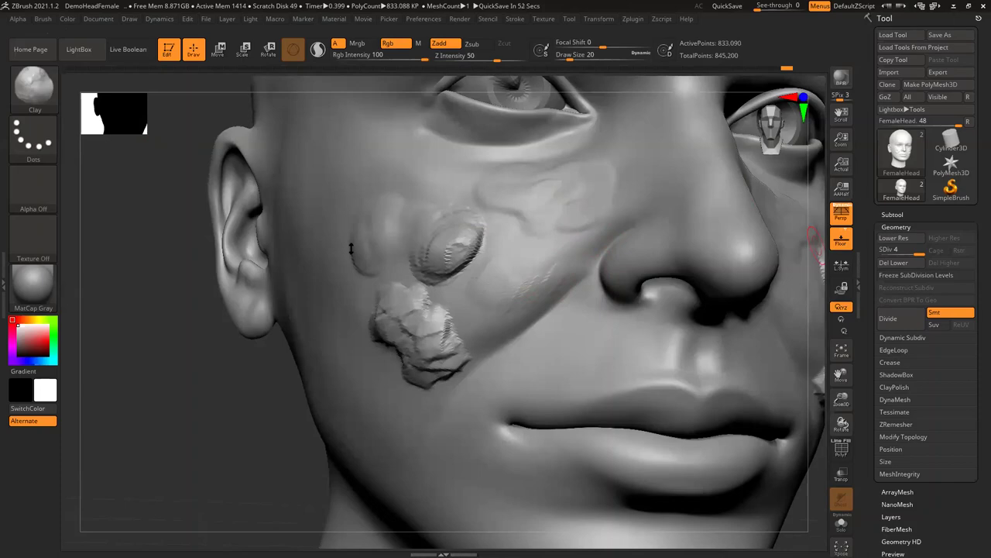
With ClayBuildup at draw size 51, build up broad diagonal strokes over the cheek from beside the nose toward the mouth corner.
left_click(47, 91)
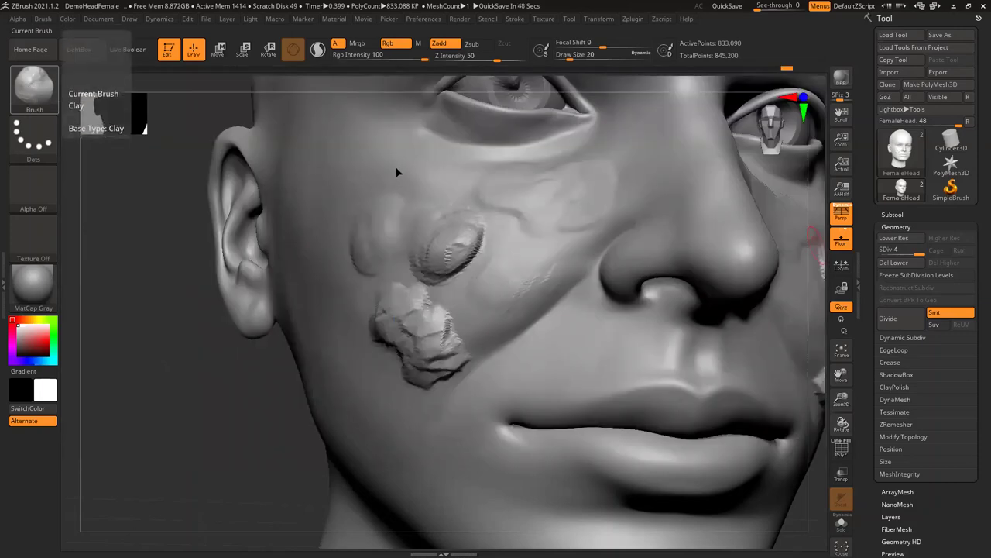
key("b")
key("c")
key("b")
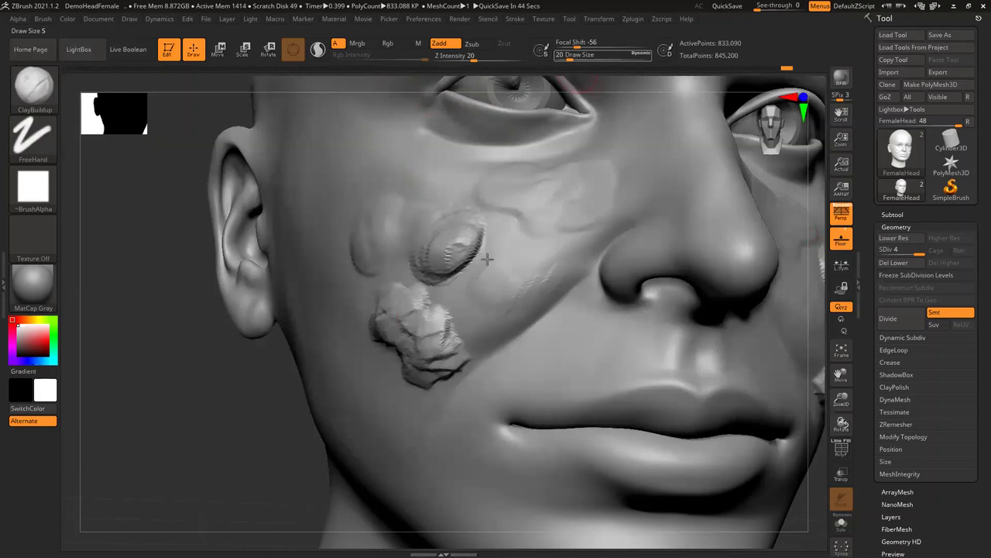
left_click_drag(570, 59, 577, 58)
left_click_drag(507, 232, 449, 325)
left_click_drag(537, 306, 442, 380)
left_click_drag(531, 221, 434, 372)
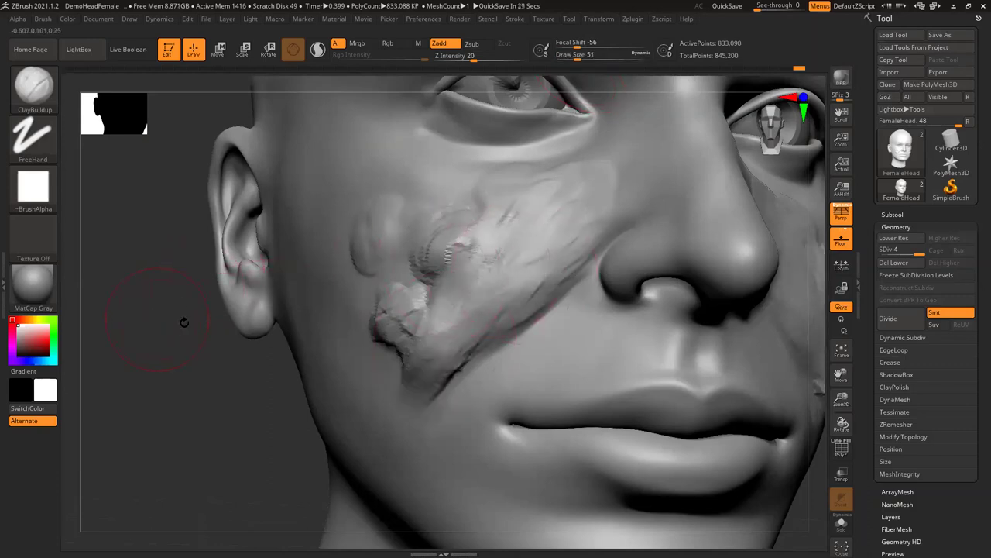
Extend the ClayBuildup strokes over the outer cheek to blend the separate test lumps into one volume.
left_click_drag(205, 332, 205, 331)
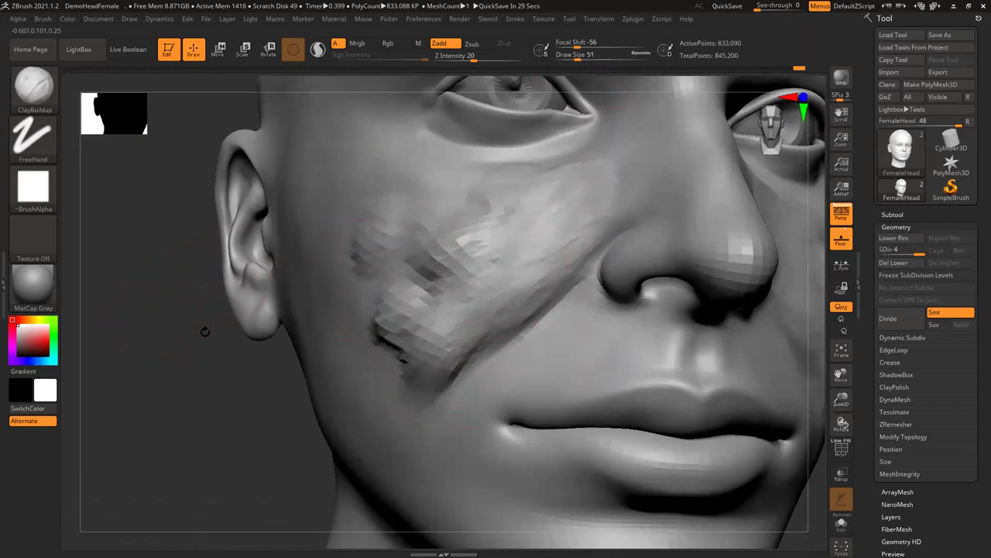
right_click_drag(428, 286, 461, 171)
right_click_drag(432, 214, 399, 233)
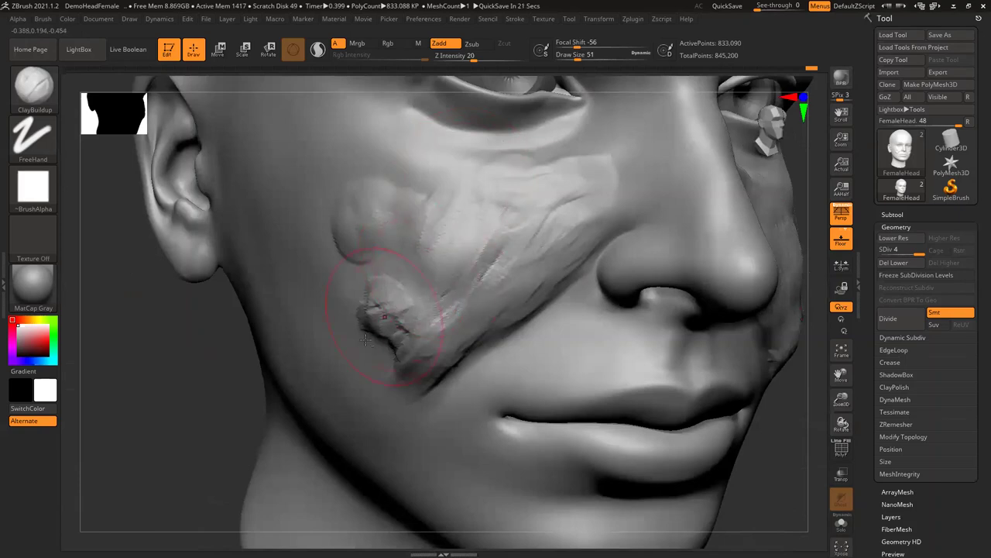
mouse_move(389, 322)
left_mouse_down()
mouse_move(386, 299)
mouse_move(405, 361)
mouse_move(388, 343)
mouse_move(392, 354)
mouse_move(394, 255)
left_mouse_up()
mouse_move(425, 295)
left_mouse_down()
mouse_move(448, 311)
mouse_move(438, 255)
left_mouse_up()
Smooth the built-up cheek from the outer cheek across to the nose and down along the smile fold.
mouse_move(361, 323)
left_mouse_down("shift")
mouse_move(384, 239)
mouse_move(378, 203)
mouse_move(402, 214)
left_mouse_up("shift")
left_click_drag(491, 206, 540, 206, "shift")
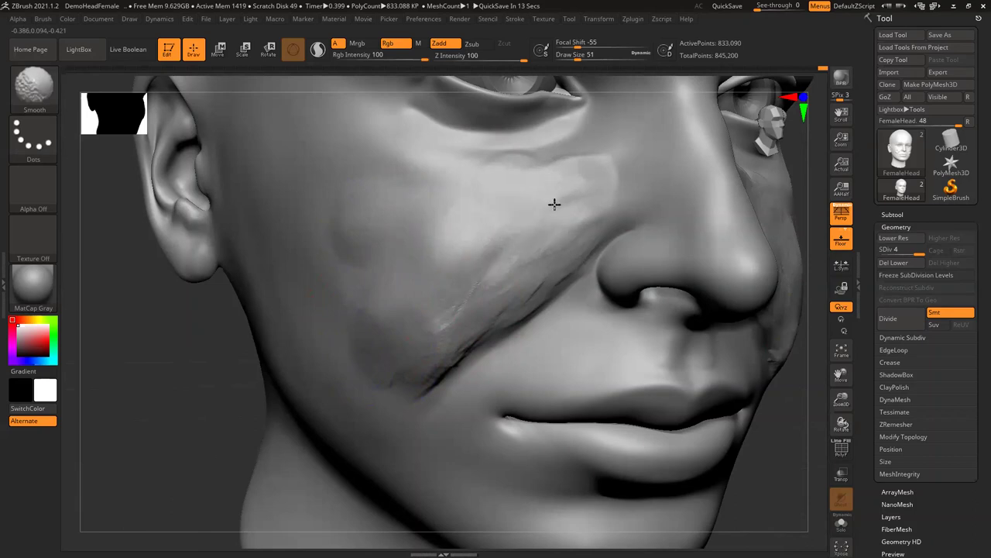
mouse_move(425, 328)
left_mouse_down("shift")
mouse_move(446, 363)
mouse_move(387, 375)
left_mouse_up("shift")
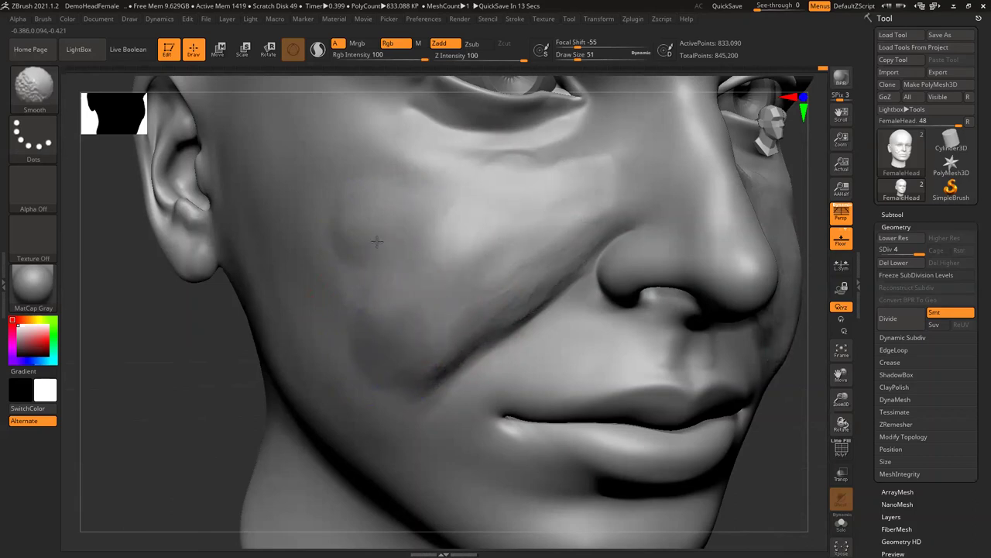
mouse_move(335, 227)
left_mouse_down("shift")
mouse_move(348, 214)
mouse_move(332, 303)
left_mouse_up("shift")
left_click_drag(140, 333, 243, 318)
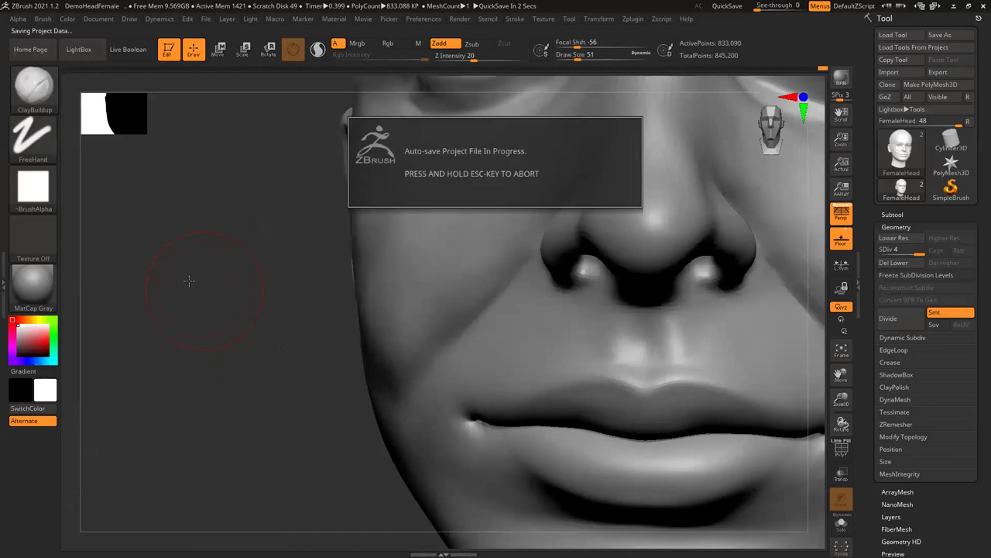
right_click_drag(413, 323, 392, 346)
mouse_move(176, 313)
left_mouse_down()
mouse_move(361, 281)
mouse_move(361, 234)
left_mouse_up()
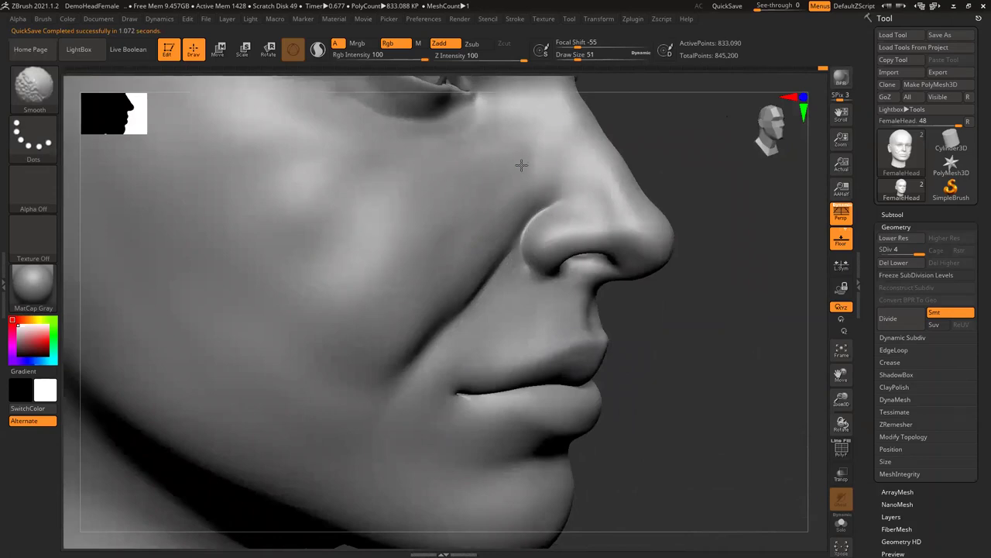
Rework the cheek above the smile fold with ClayBuildup at draw size 74 and smooth the result.
left_click_drag(724, 421, 707, 264, "alt")
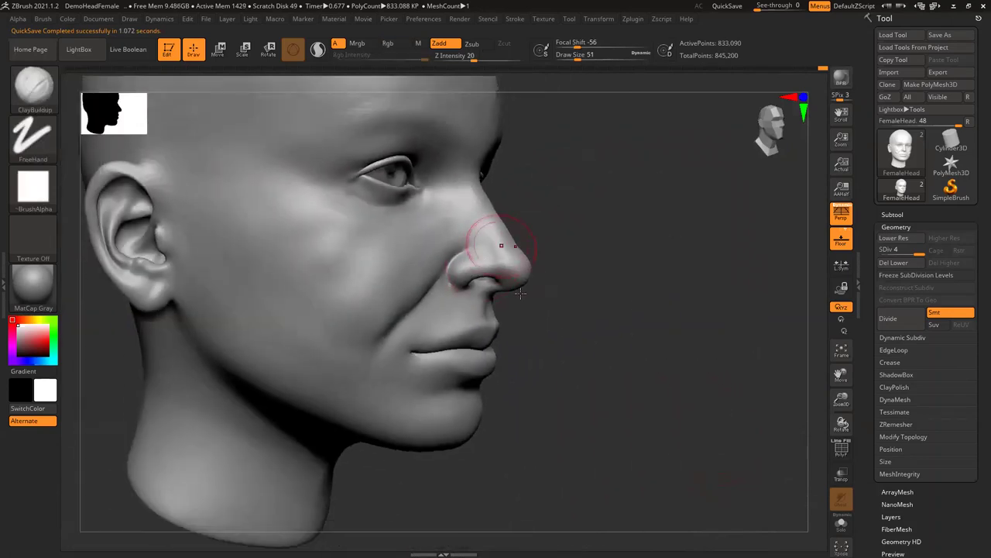
right_click_drag(620, 387, 537, 325)
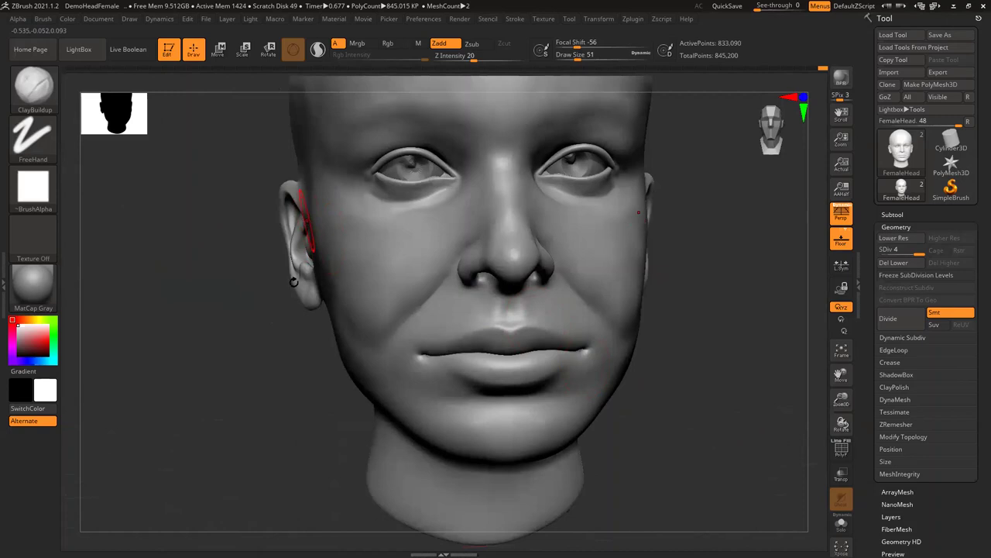
mouse_move(186, 313)
right_mouse_down()
mouse_move(203, 301)
mouse_move(384, 294)
right_mouse_up()
key("shift")
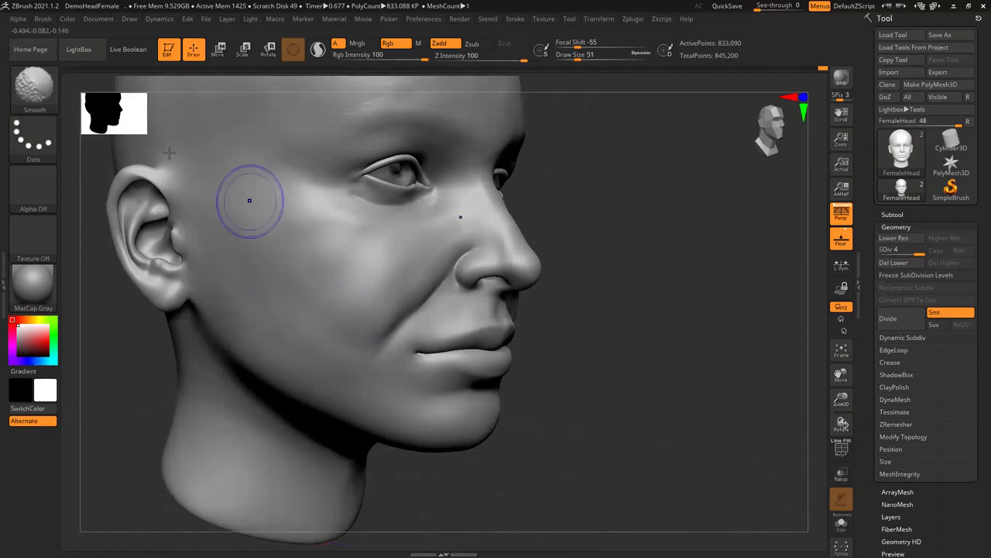
right_click_drag(377, 326, 401, 290)
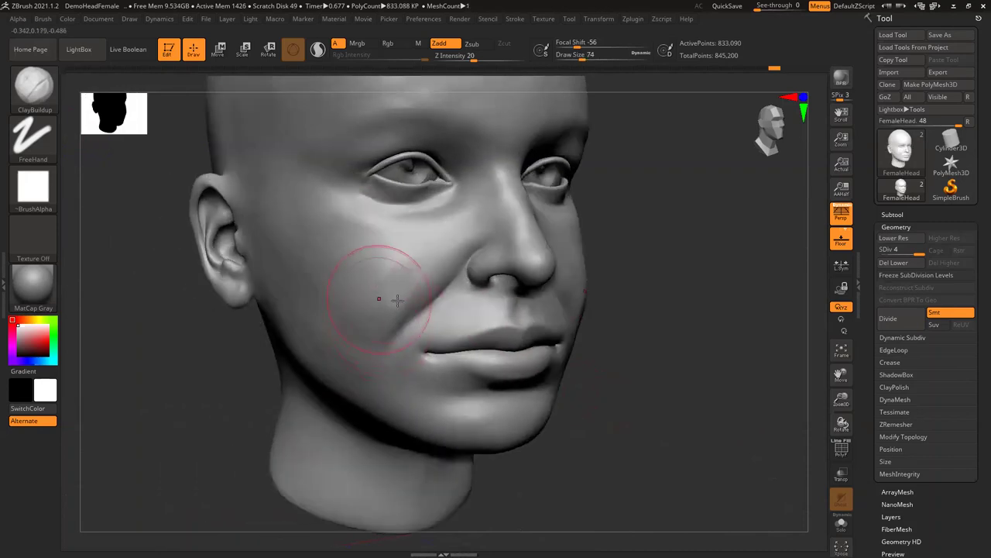
left_click_drag(350, 322, 413, 273, "alt")
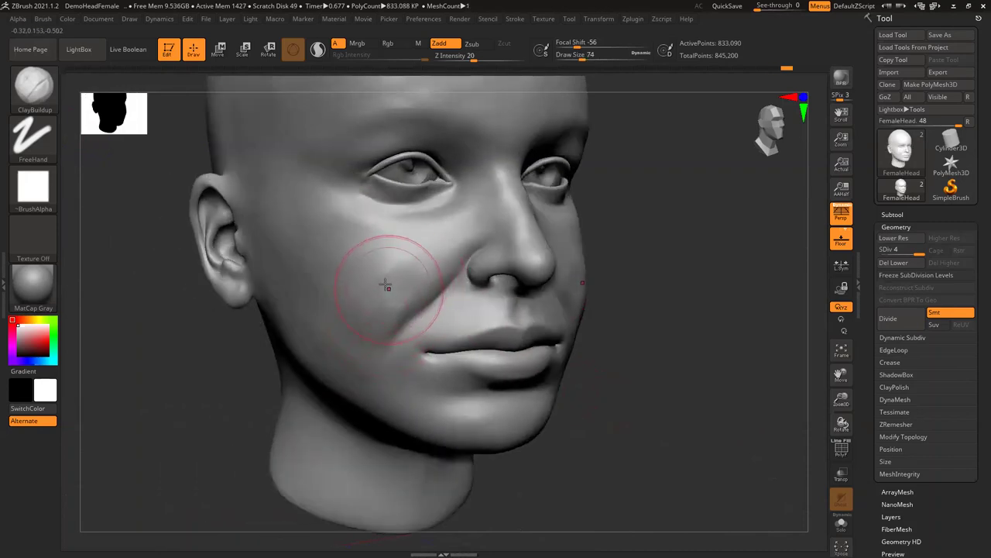
key("shift")
left_click_drag(375, 308, 369, 301, "shift")
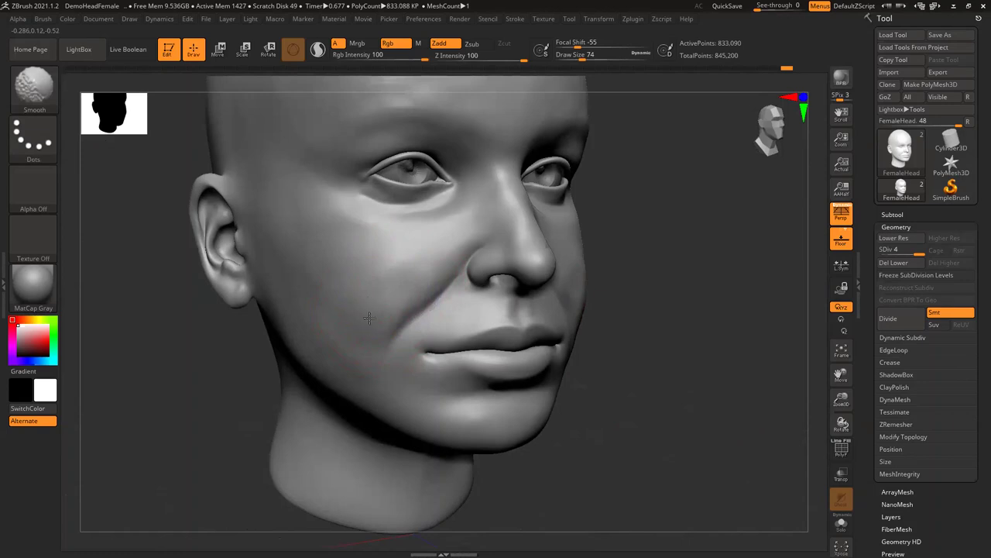
Reduce the ClayBuildup draw size to 35 and stroke along the cheek side of the smile fold.
mouse_move(187, 329)
left_mouse_down()
mouse_move(171, 163)
mouse_move(222, 211)
mouse_move(569, 105)
left_mouse_up()
left_click(574, 58)
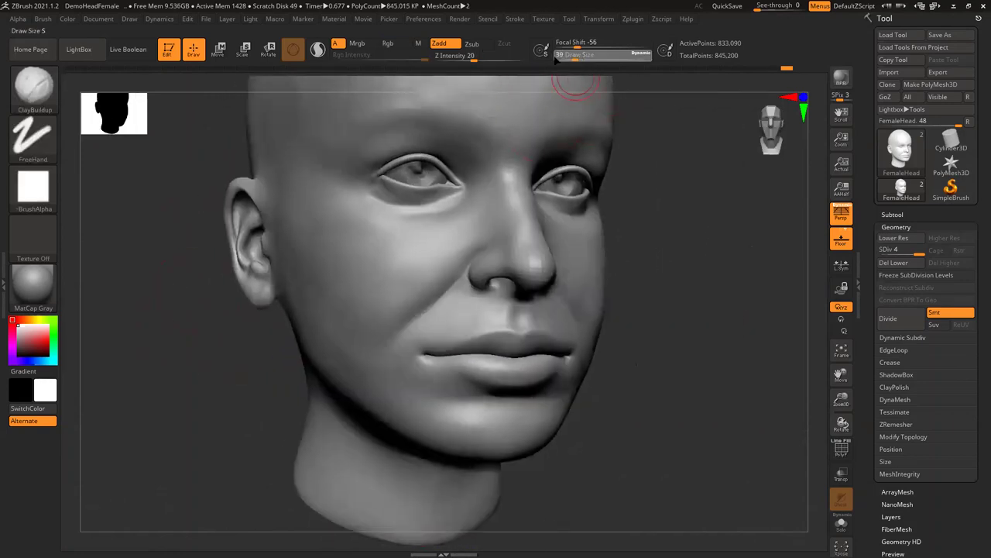
left_click_drag(224, 237, 231, 277, "alt")
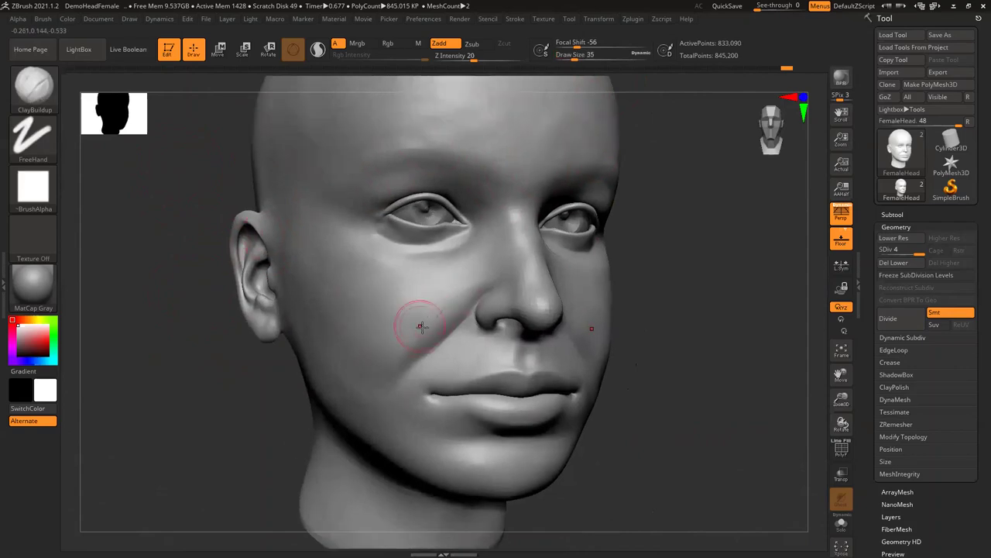
left_click_drag(439, 327, 404, 343)
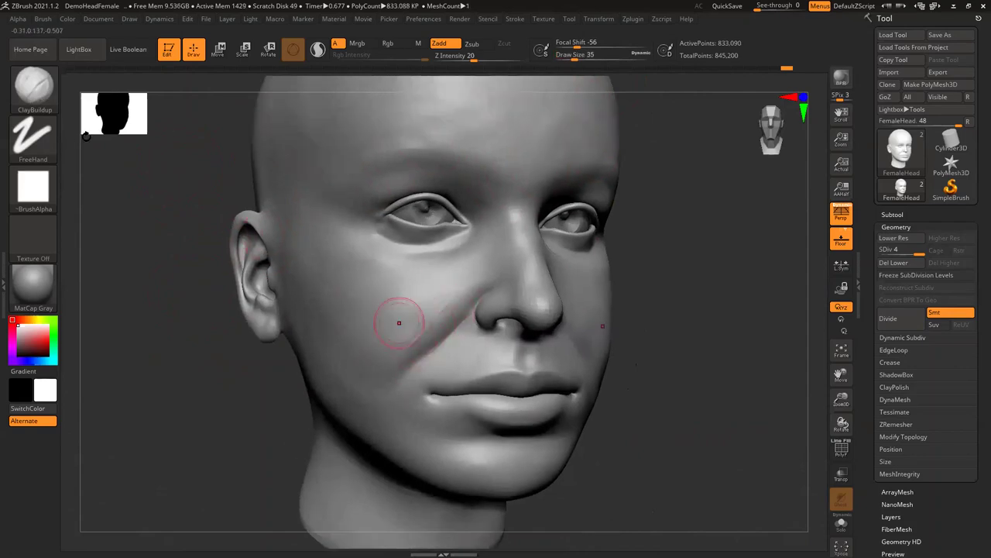
Switch to the Clay brush, add soft volume to the cheek beside the smile fold, and smooth the strokes.
key("b")
left_click(346, 174)
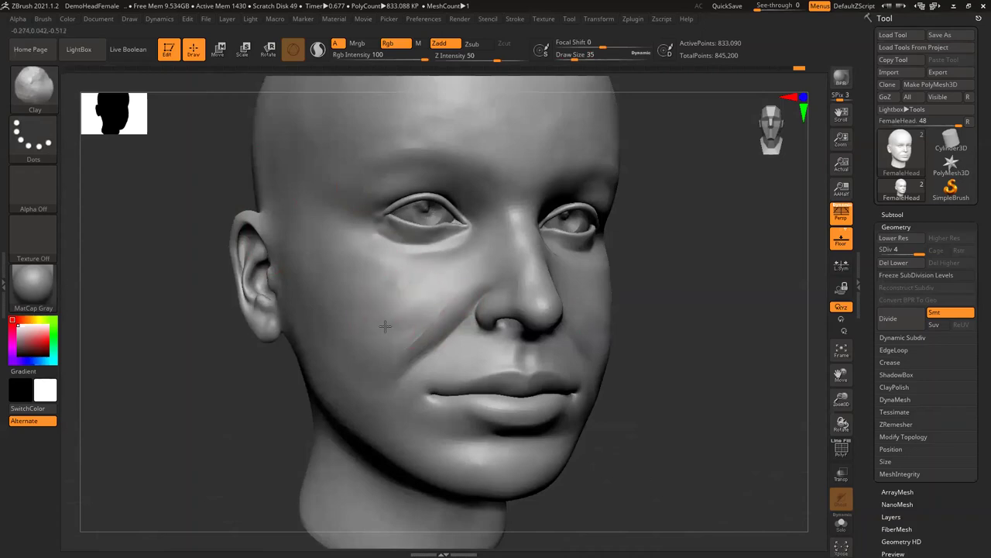
left_click_drag(447, 316, 456, 301)
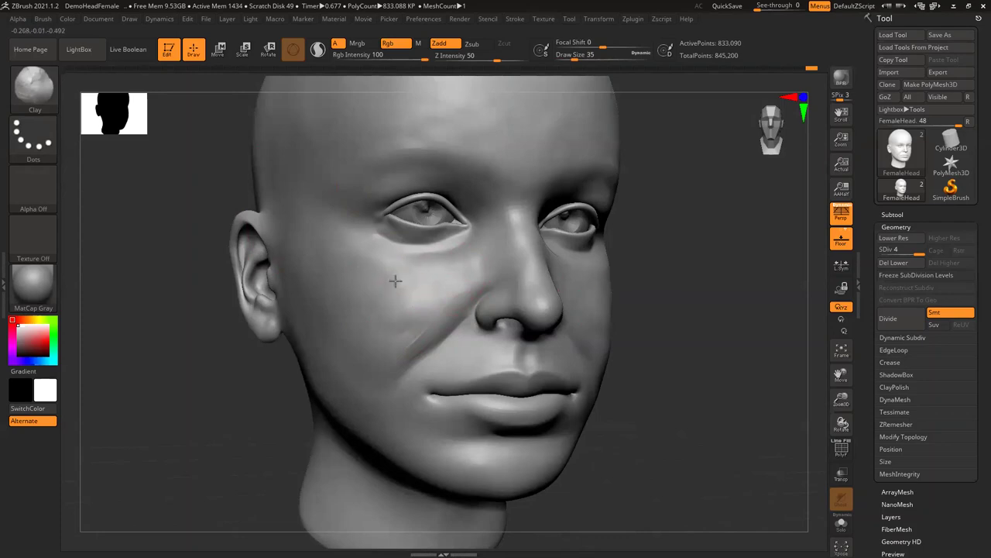
mouse_move(341, 286)
left_mouse_down()
mouse_move(393, 334)
mouse_move(430, 328)
mouse_move(358, 350)
left_mouse_up()
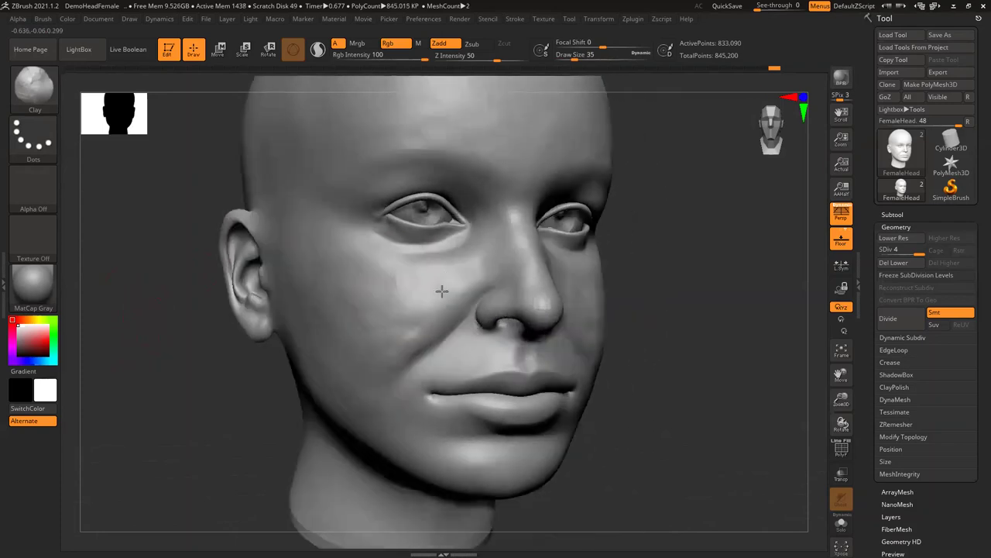
right_click_drag(450, 289, 448, 309, "shift")
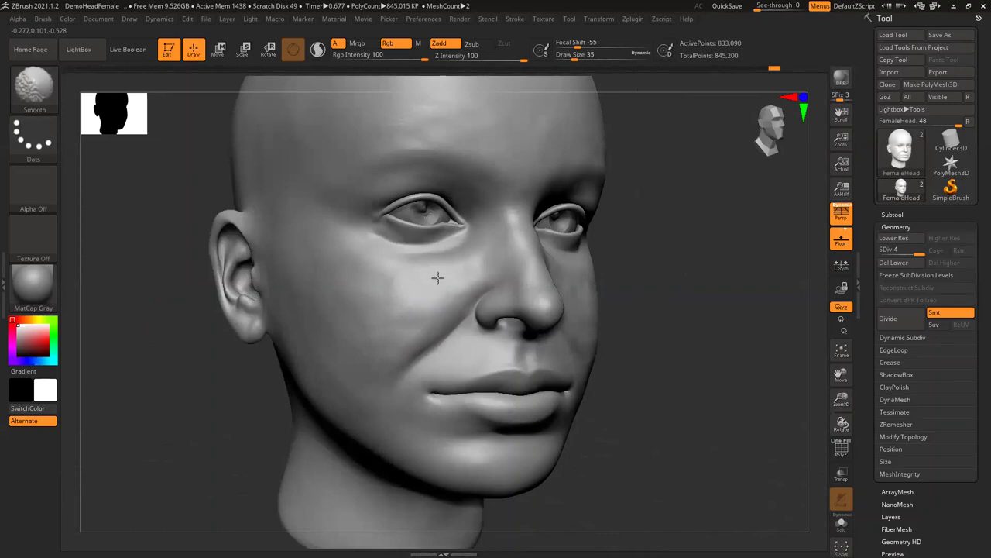
Switch to the Standard brush and stroke raised form onto the cheek along the smile fold.
key("b")
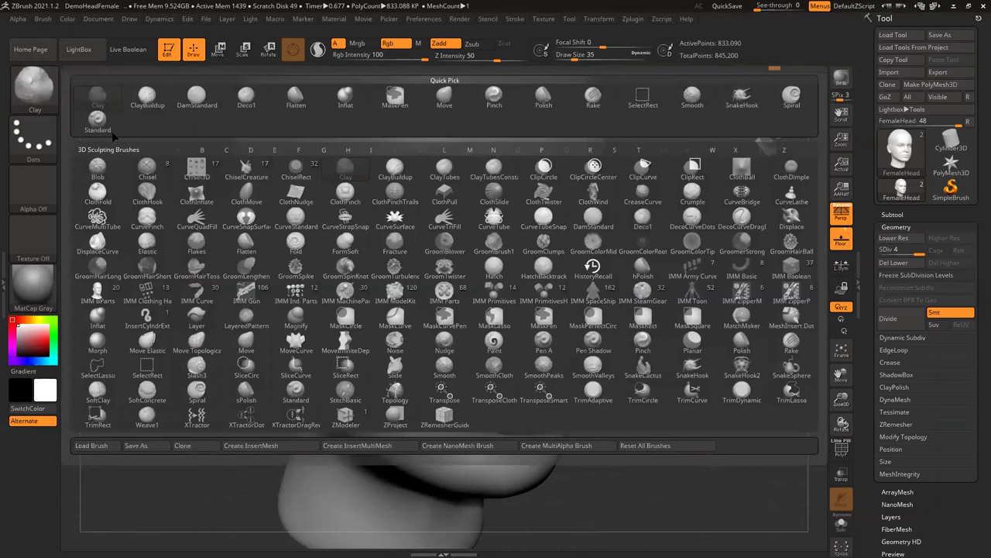
left_click(98, 122)
mouse_move(365, 317)
left_mouse_down()
mouse_move(442, 330)
mouse_move(379, 356)
mouse_move(390, 343)
left_mouse_up()
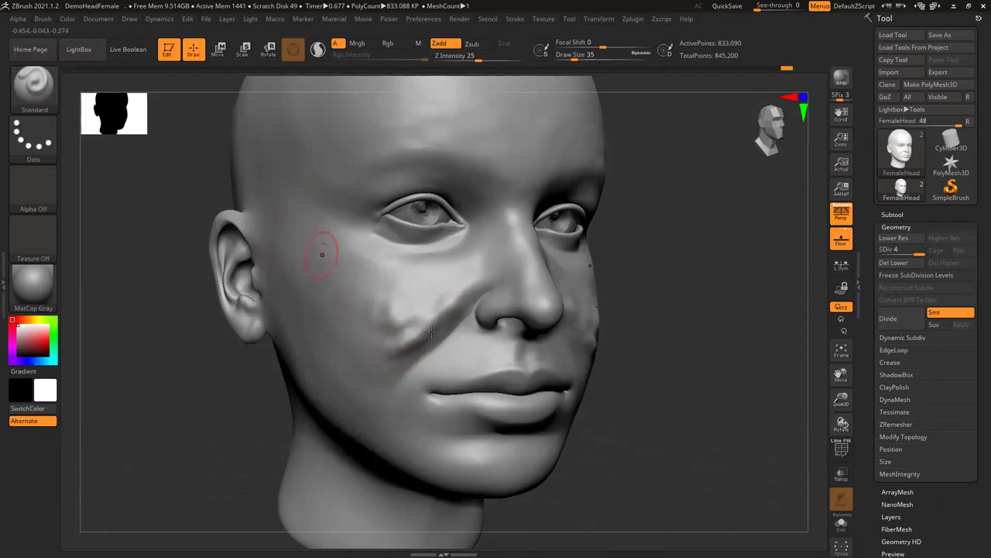
Undo the Standard brush strokes and the preceding cheek edits.
key("ctrl")
key("ctrl")
key("ctrl")
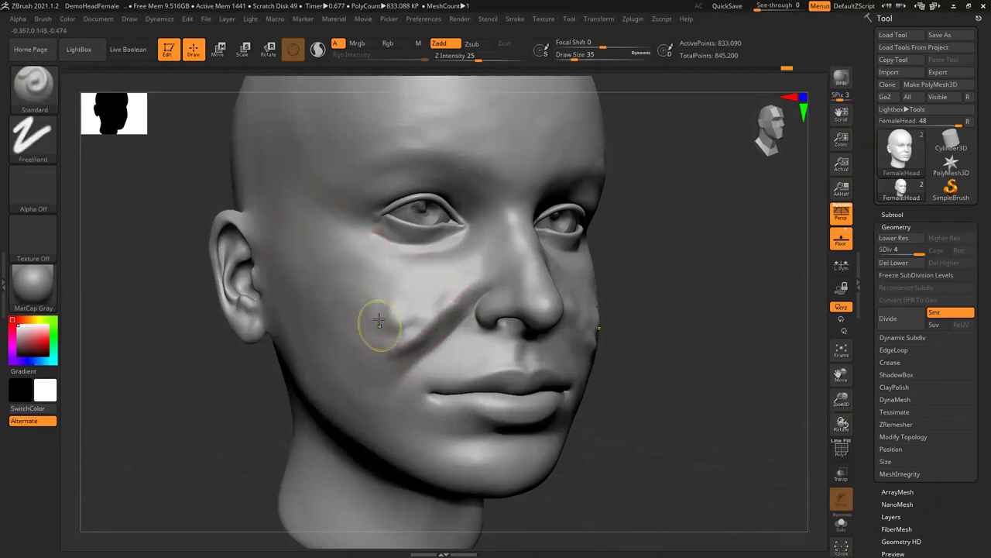
key("ctrl+z")
key("ctrl+z")
key("ctrl+z")
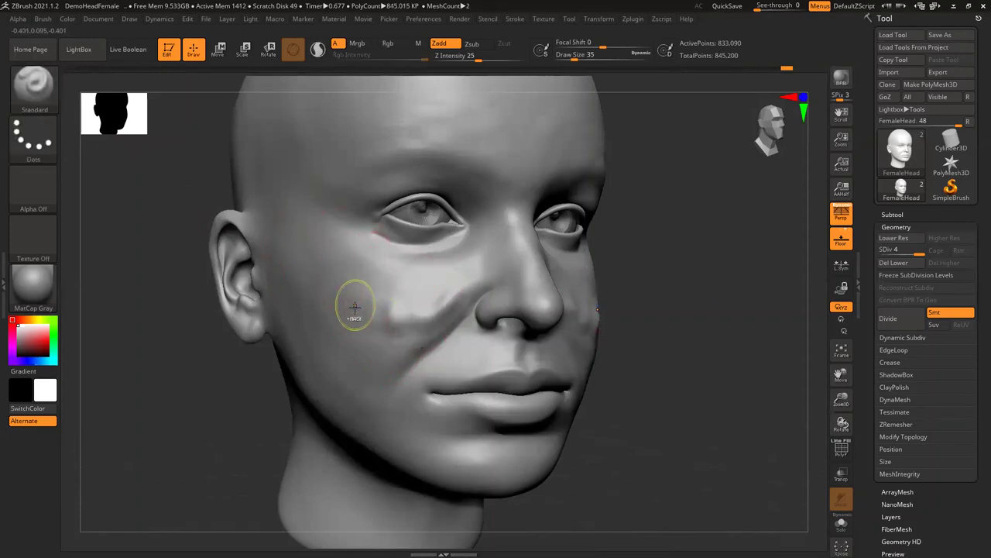
key("ctrl")
key("ctrl")
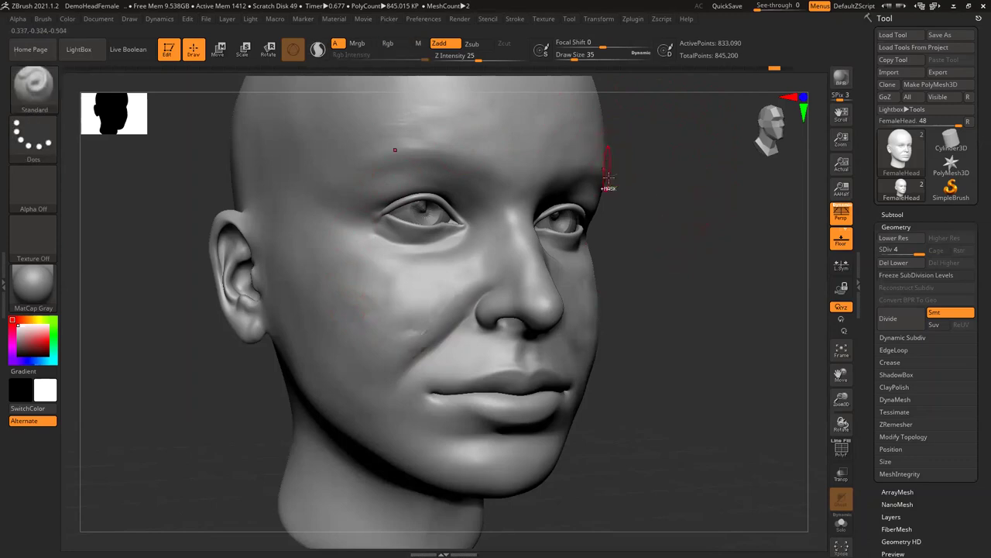
Make a new Standard brush stroke on the cheek and accept removing the newer undo history entries.
left_click(350, 261)
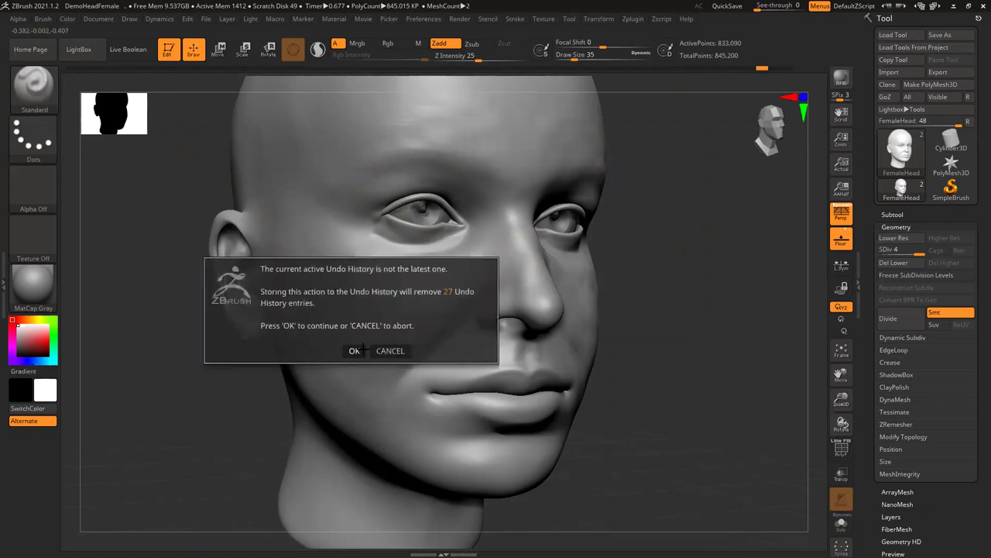
left_click(353, 349)
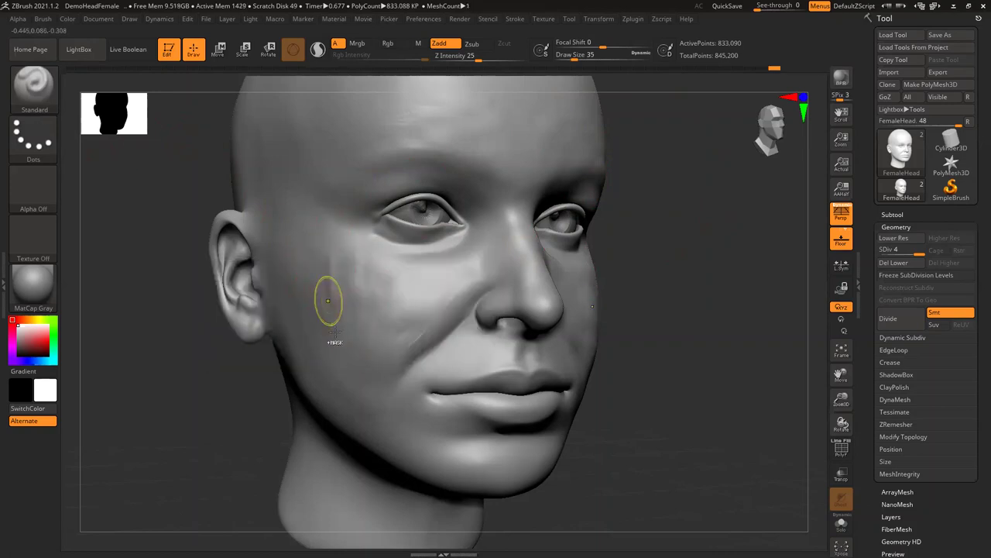
Step back through the most recent cheek strokes and smoothing in the undo history.
key("ctrl+z")
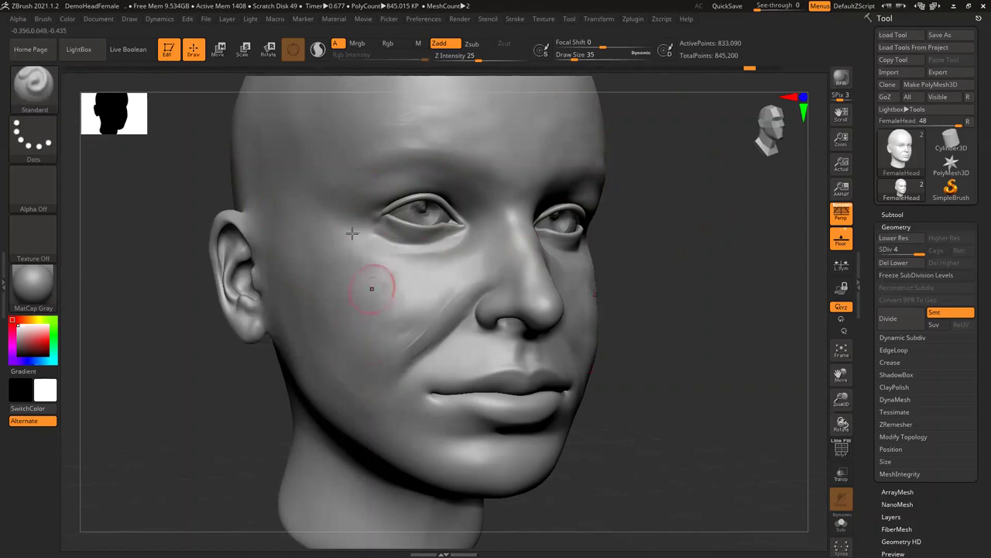
key("ctrl")
key("ctrl")
key("ctrl")
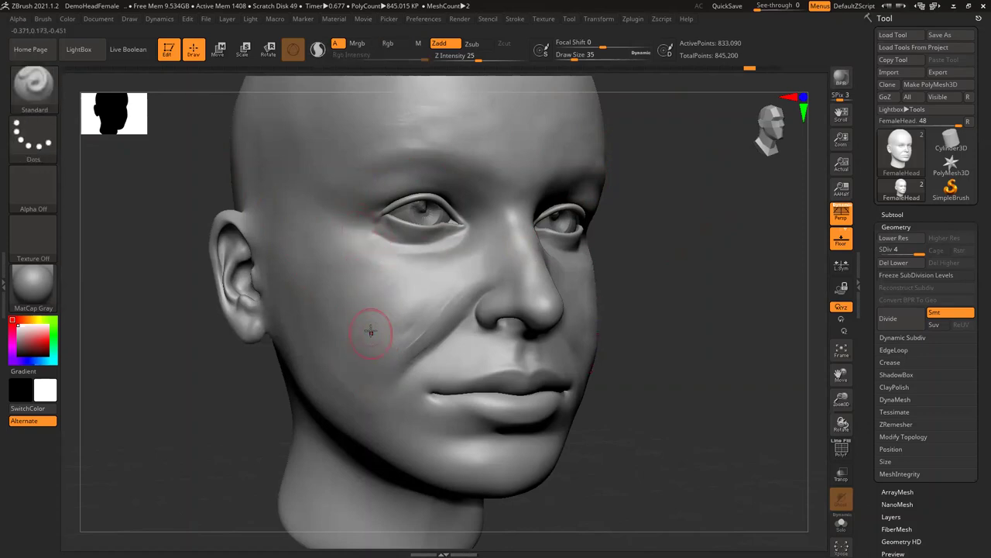
key("ctrl+z")
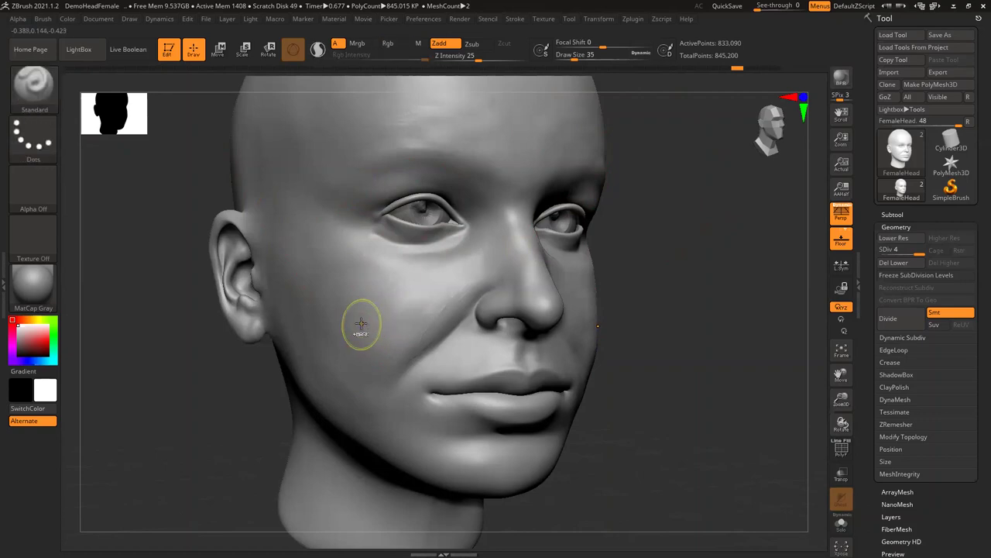
key("ctrl+z")
key("ctrl")
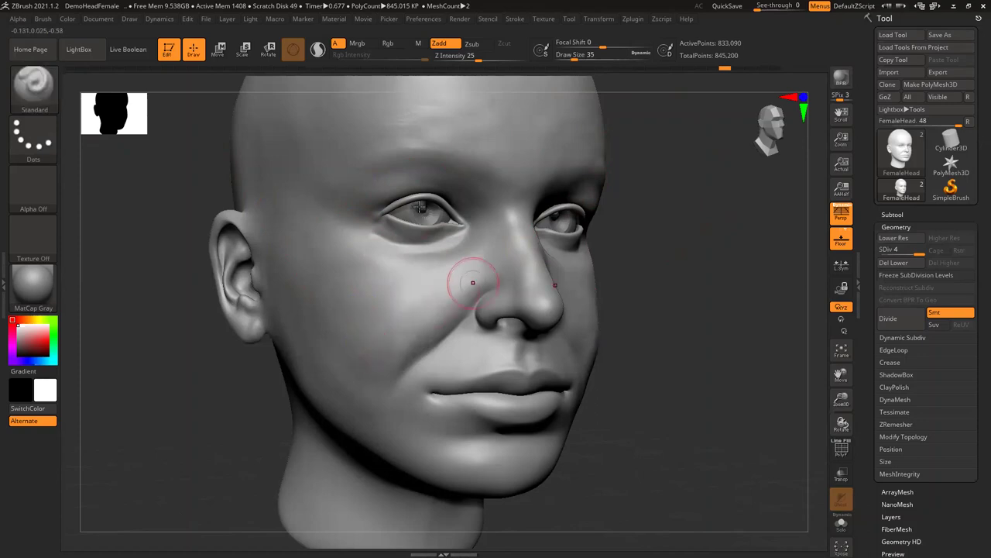
key("ctrl")
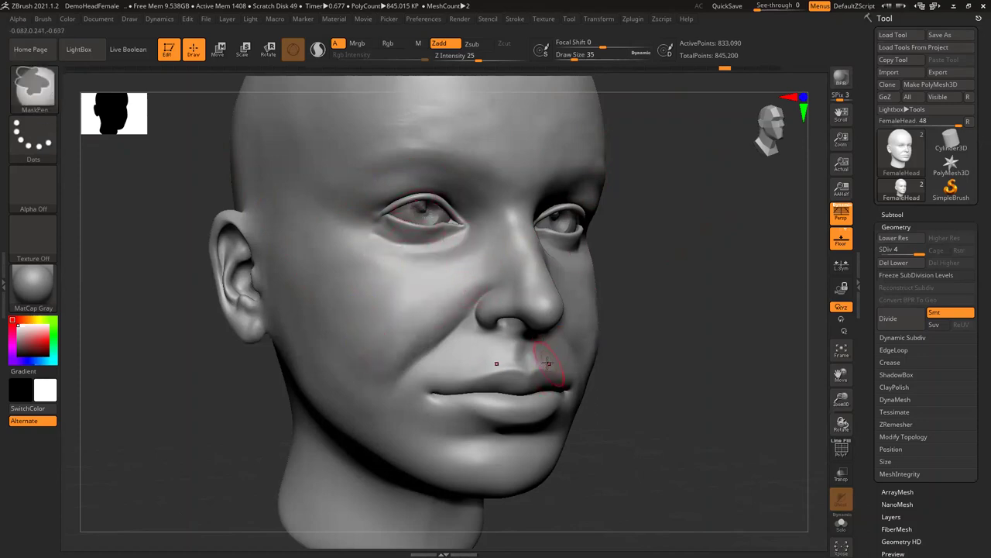
key("ctrl")
Step through older undo history entries to revisit the rough built-up strokes on the cheek.
key("ctrl+z")
key("ctrl+z")
key("ctrl+z")
key("ctrl+z")
key("ctrl+z")
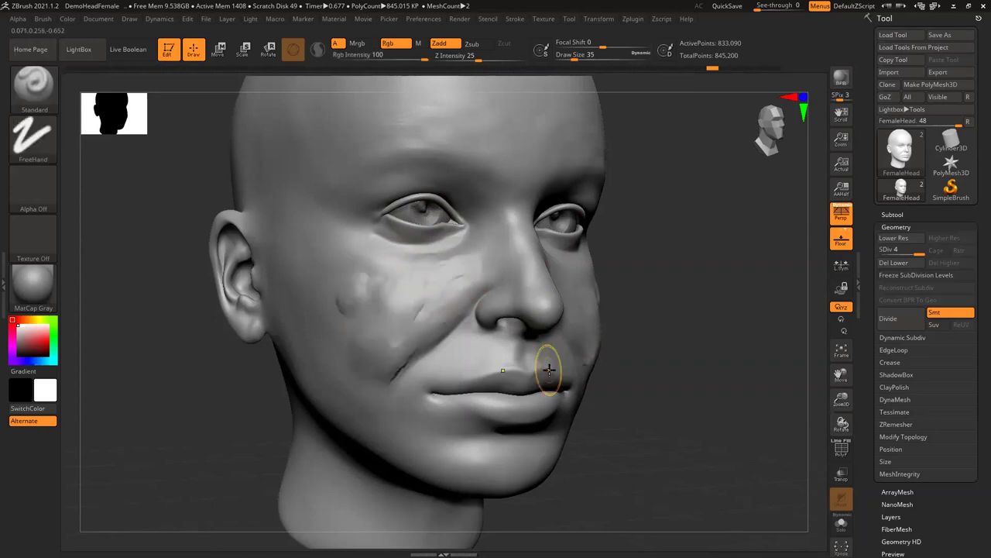
key("ctrl+z")
key("ctrl")
key("ctrl")
key("ctrl+shift+z")
key("ctrl+shift+z")
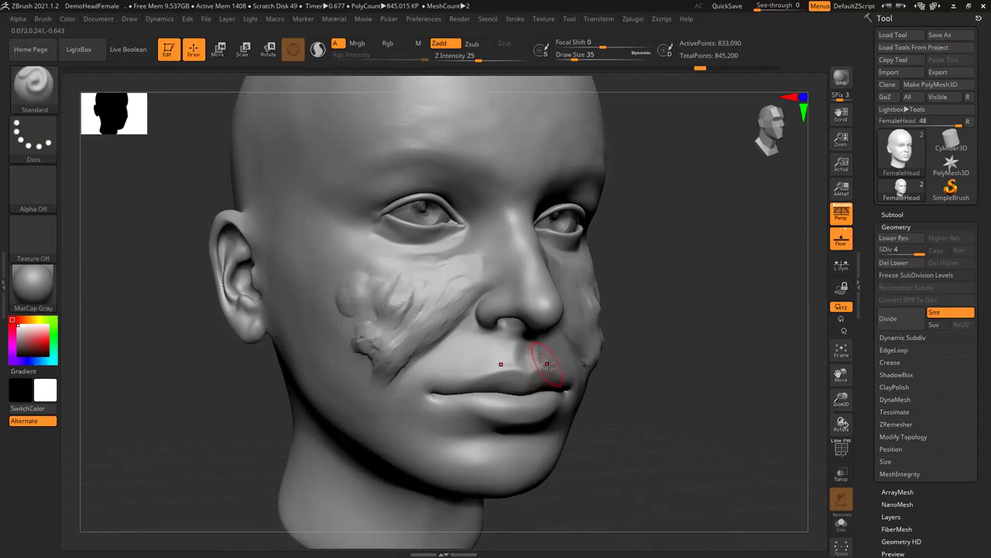
Continue back through the undo history until only the round test bumps remain on the cheek.
key("ctrl+z")
key("ctrl+z")
key("ctrl+z")
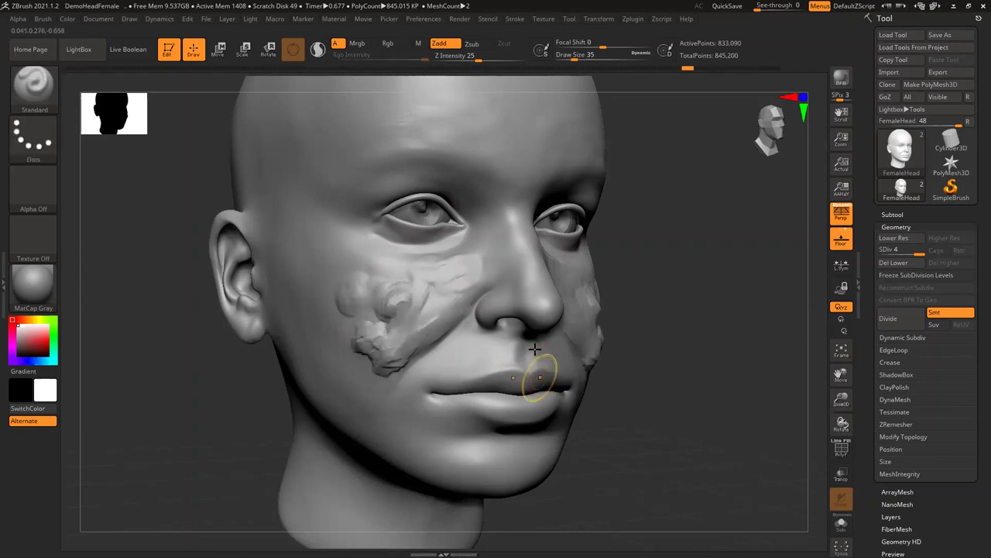
key("ctrl+z")
key("ctrl+z")
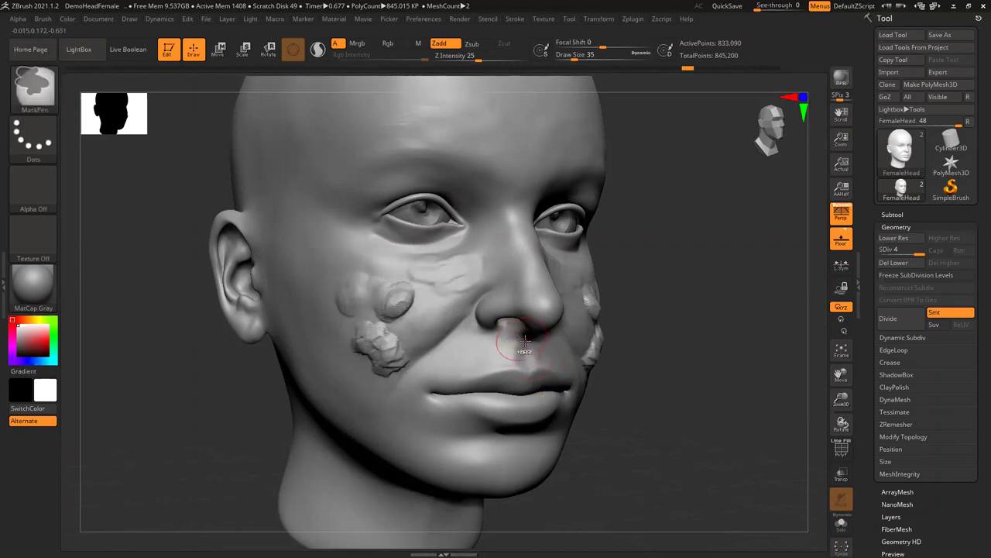
key("ctrl+z")
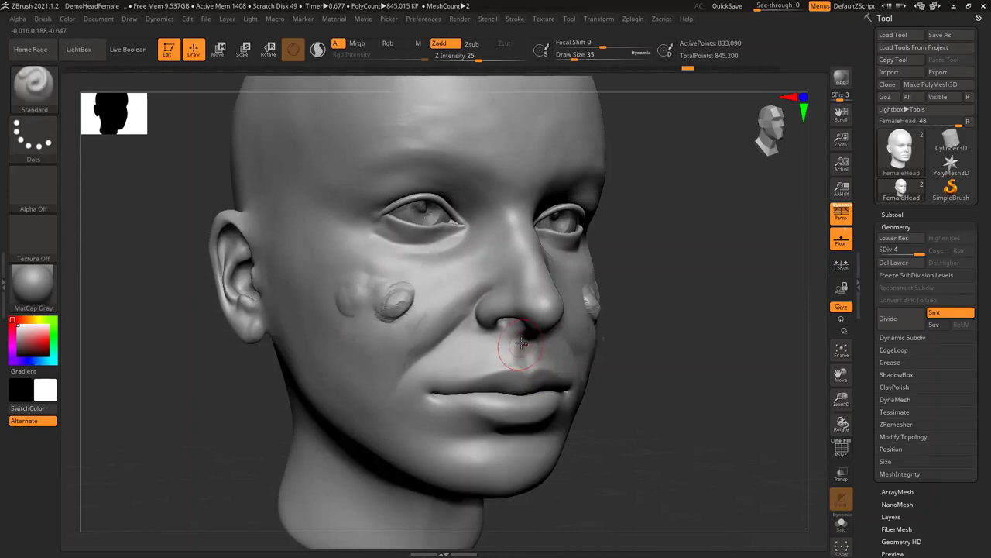
Jump to an earlier undo history entry and step one entry back and forward around 694.
left_click(675, 68)
mouse_move(675, 72)
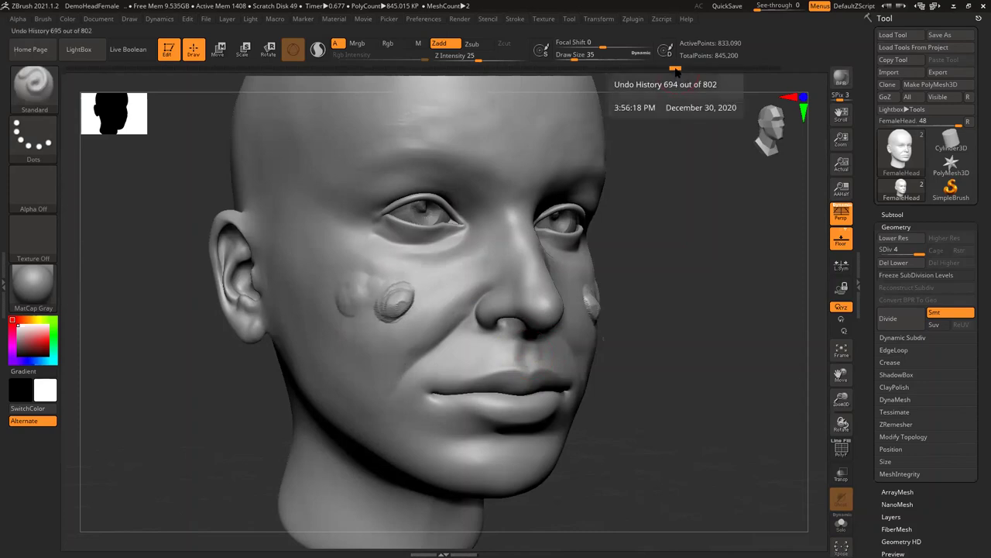
key("ctrl+z")
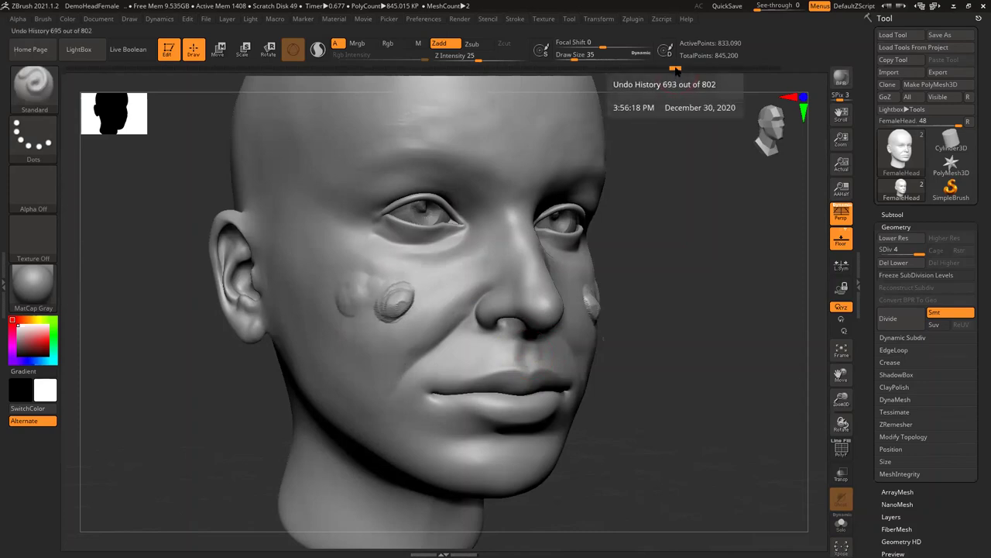
key("ctrl+shift+z")
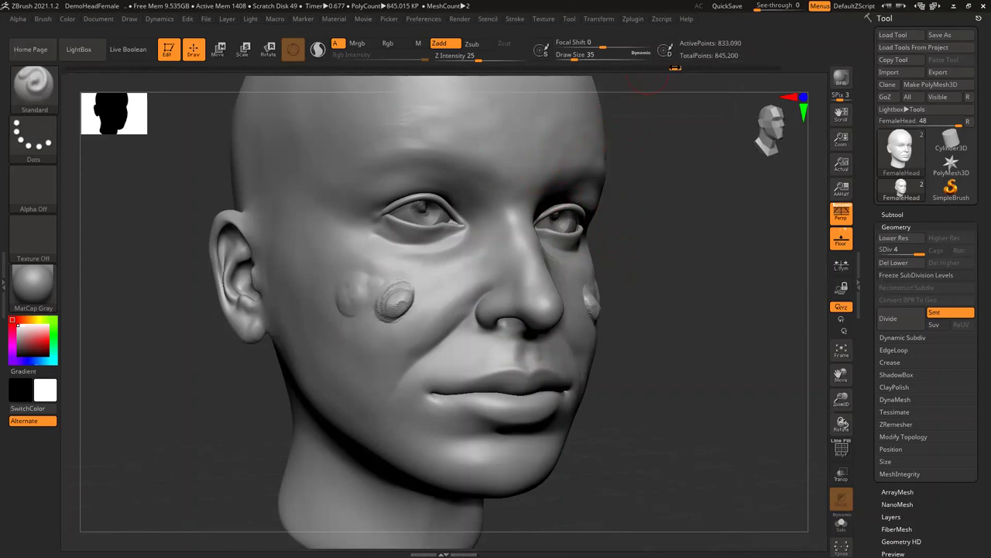
Rewind the undo history to its very first entry and view the whole original head from the front.
left_click_drag(676, 68, 427, 70)
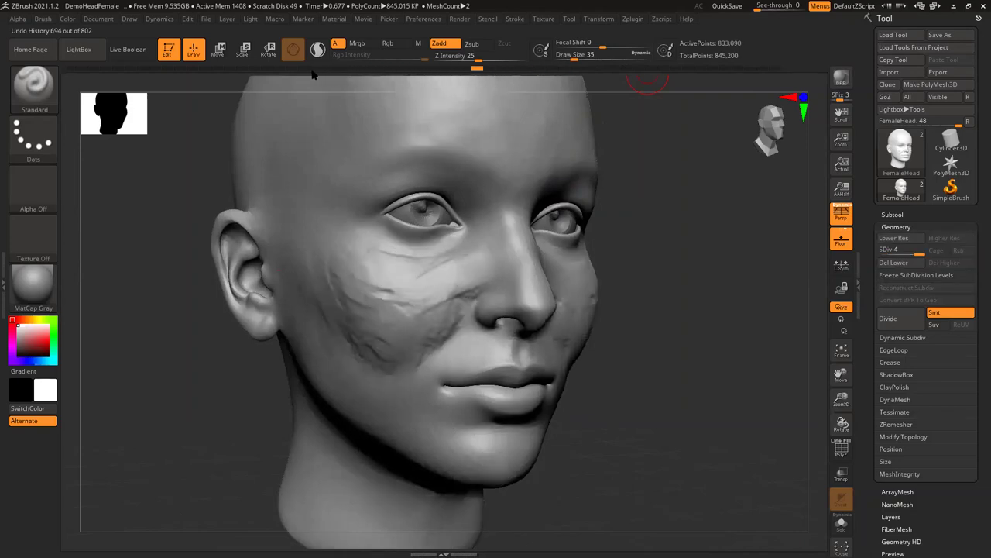
left_click_drag(300, 73, 56, 71)
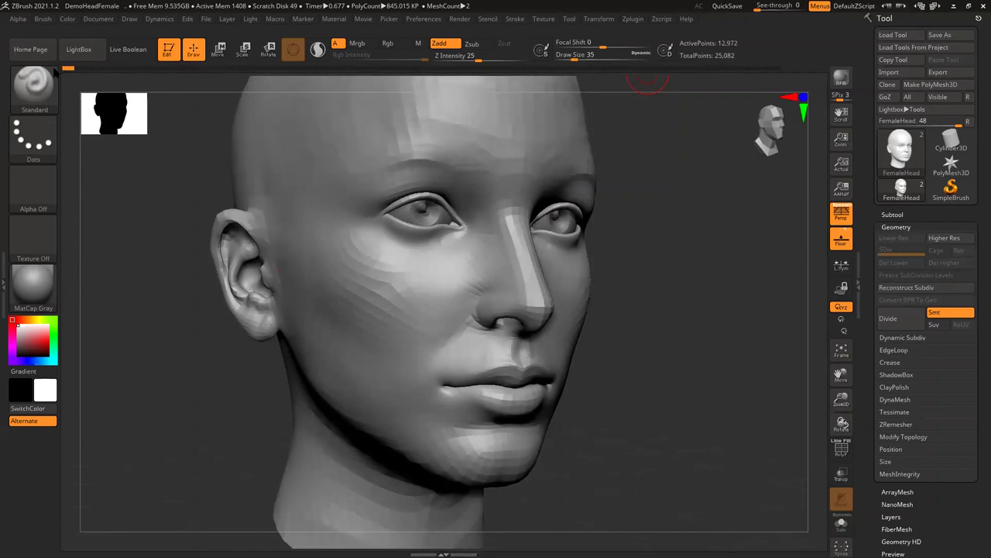
mouse_move(165, 277)
left_mouse_down()
mouse_move(162, 225)
mouse_move(522, 206)
mouse_move(538, 245)
left_mouse_up()
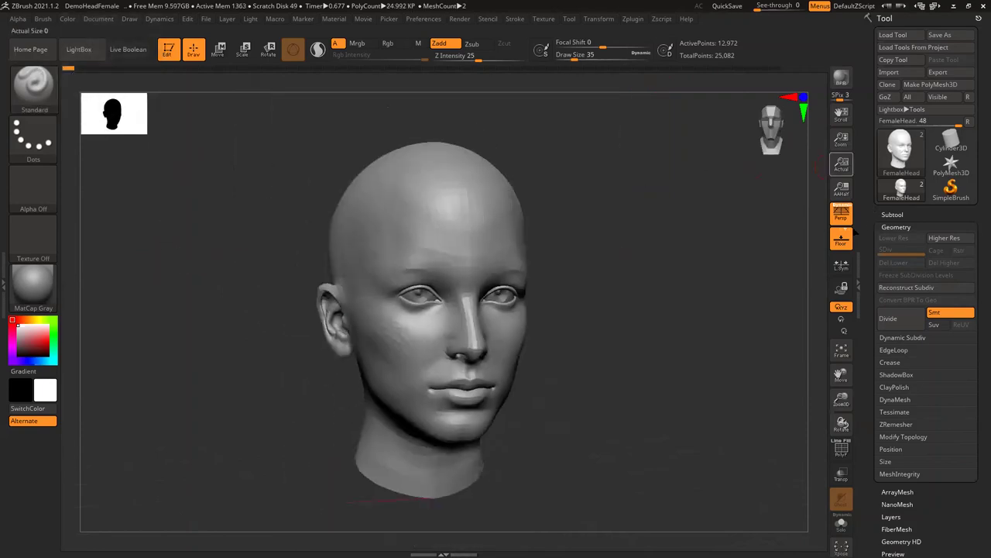
left_click_drag(675, 260, 481, 123, "shift")
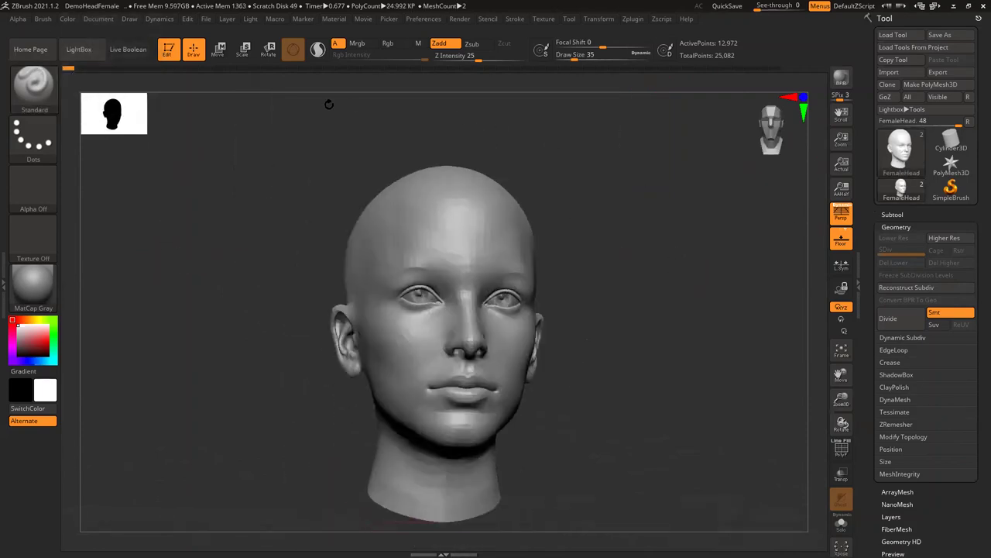
Try to sculpt on the forehead at the first history entry and decline removing the newer undo entries.
left_click(415, 226)
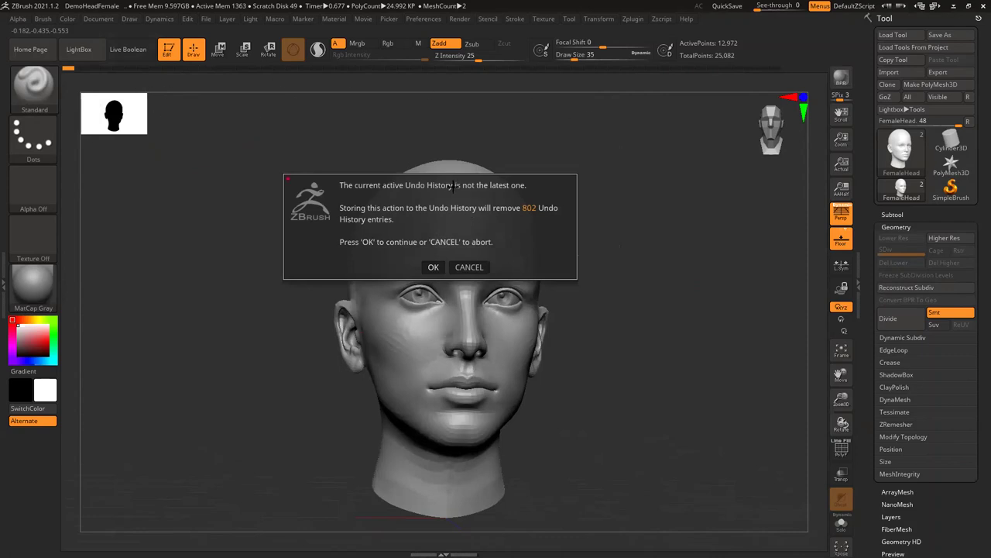
left_click(469, 267)
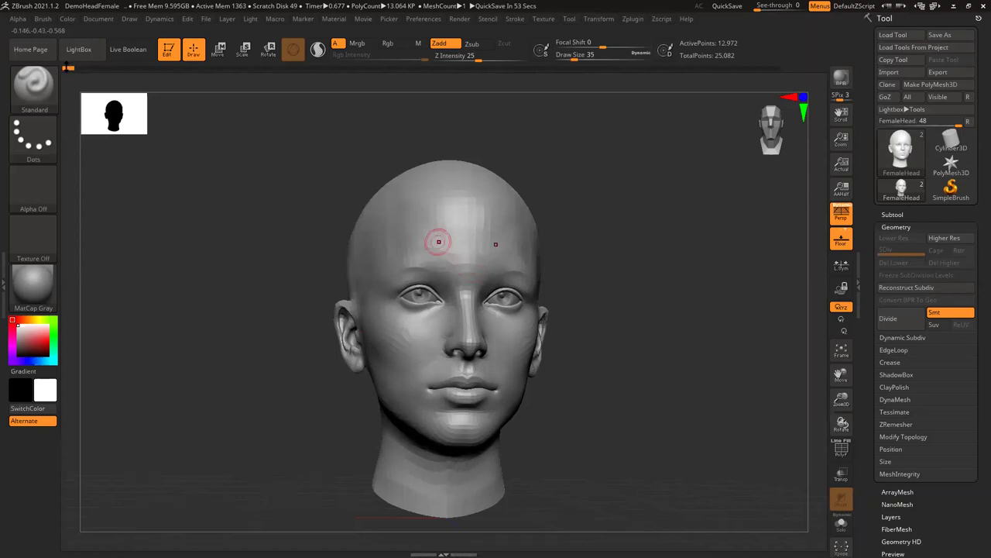
Scrub forward through the undo history and go to entry 669.
left_click_drag(69, 68, 577, 76)
left_click_drag(317, 69, 452, 68)
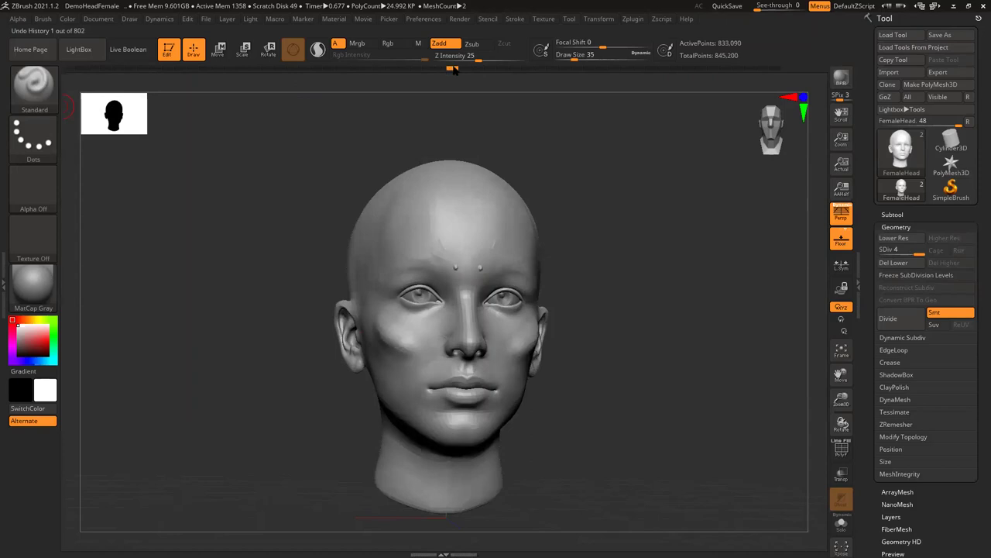
left_click(650, 68)
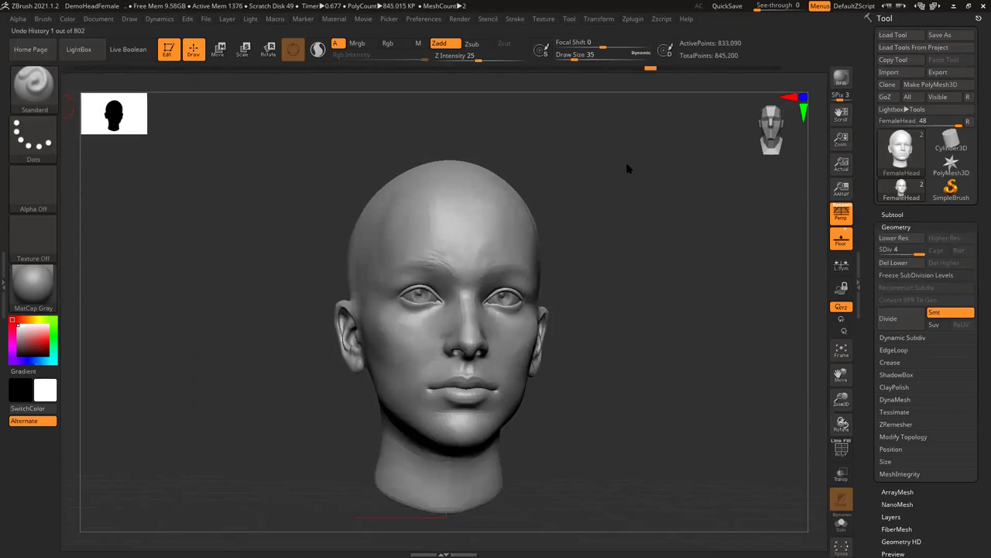
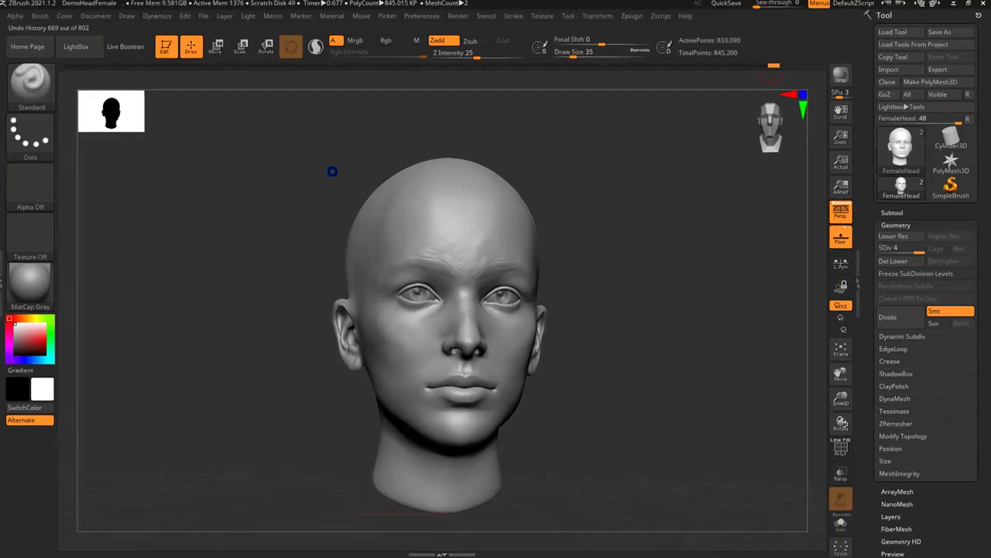
Undo several of the latest edits and return to the newest undo history entry, 802.
key("ctrl+z")
key("ctrl+z")
key("ctrl+z")
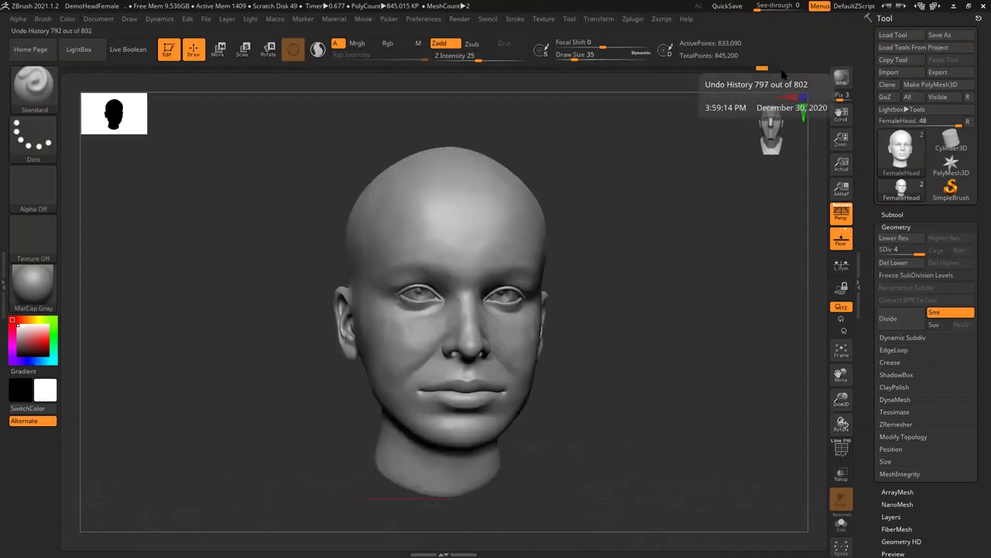
left_click(781, 73)
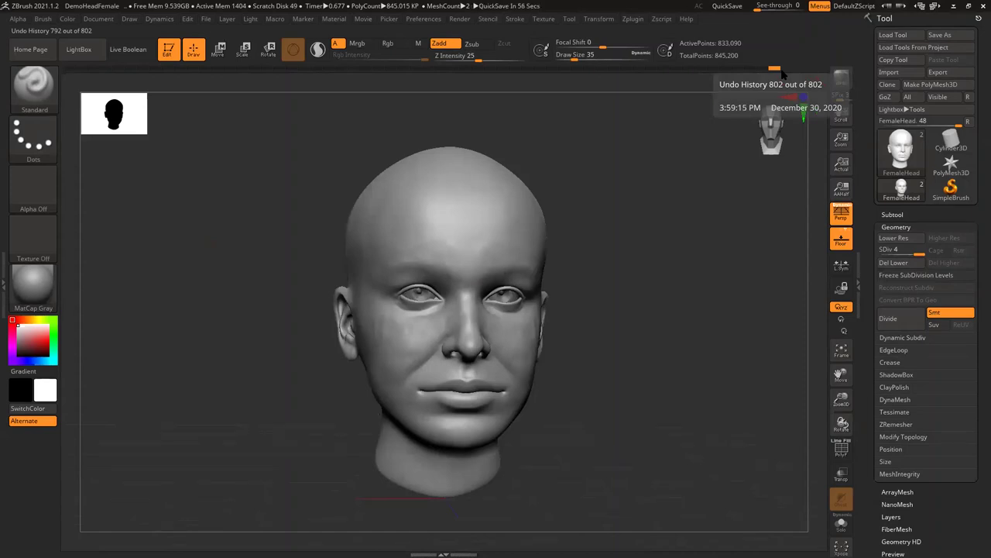
Examine the latest head from the front and turn it to a side profile.
left_click_drag(148, 265, 194, 233)
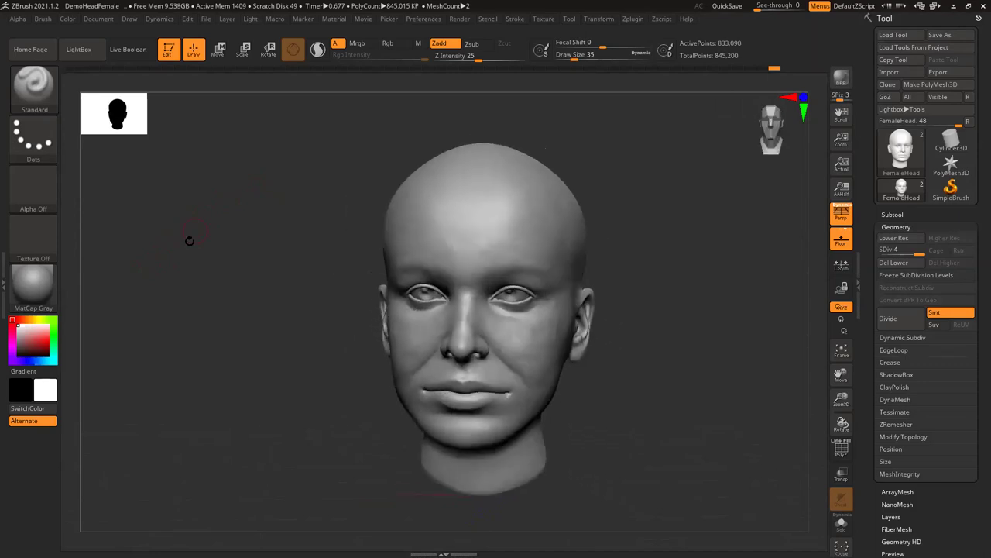
left_click_drag(253, 247, 241, 202)
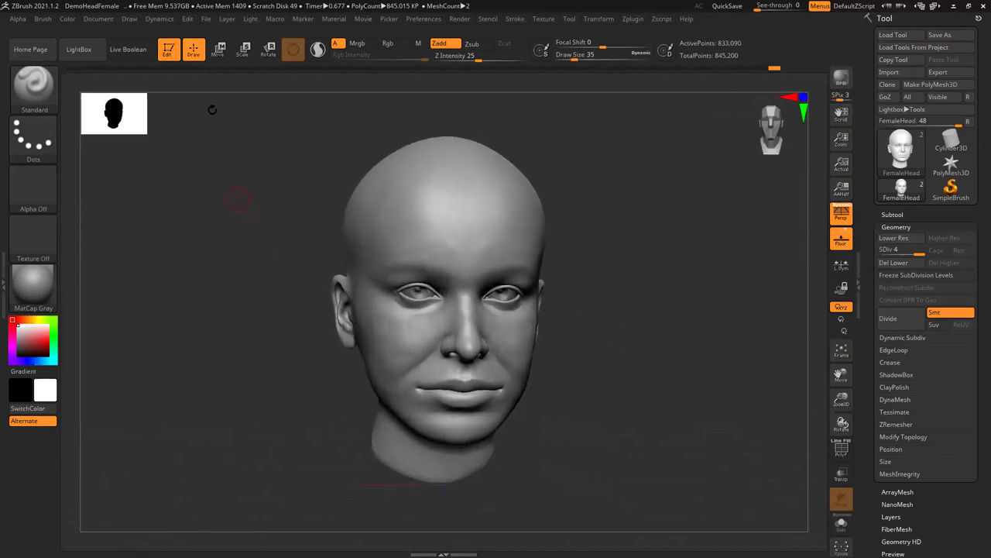
left_click_drag(246, 162, 418, 237)
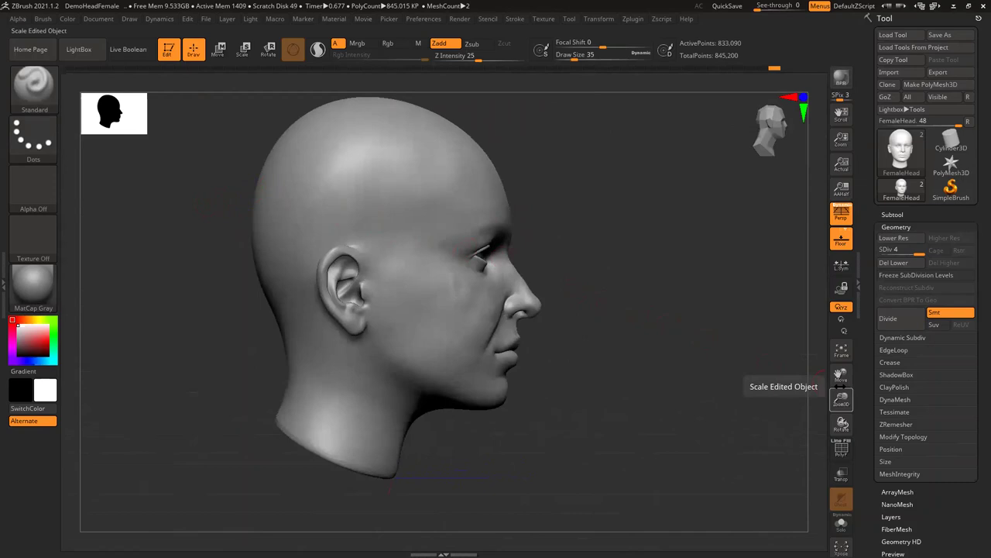
scroll(898, 271, "down", 5)
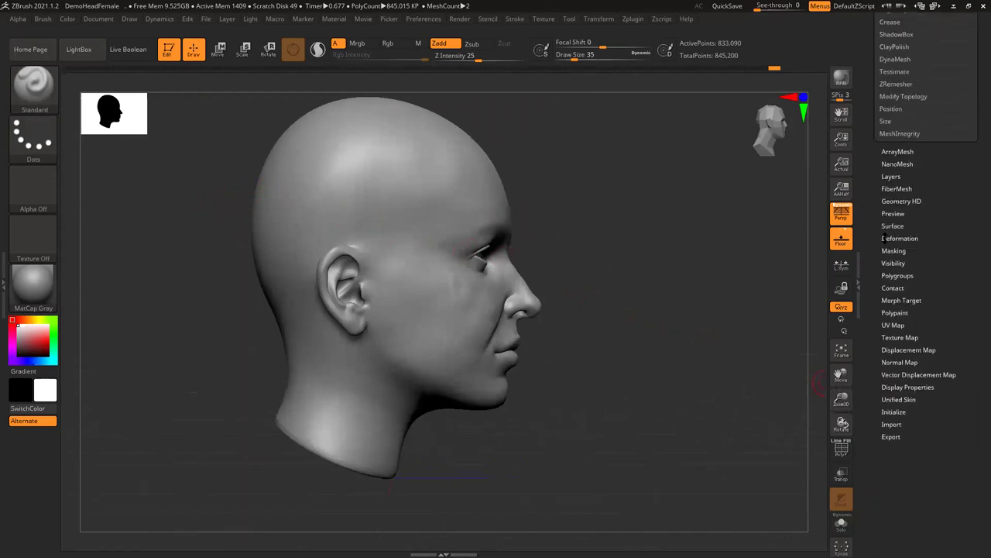
Open the Morph Target settings and take the head back to an earlier state in the undo history.
left_click(892, 300)
scroll(883, 310, "up", 2)
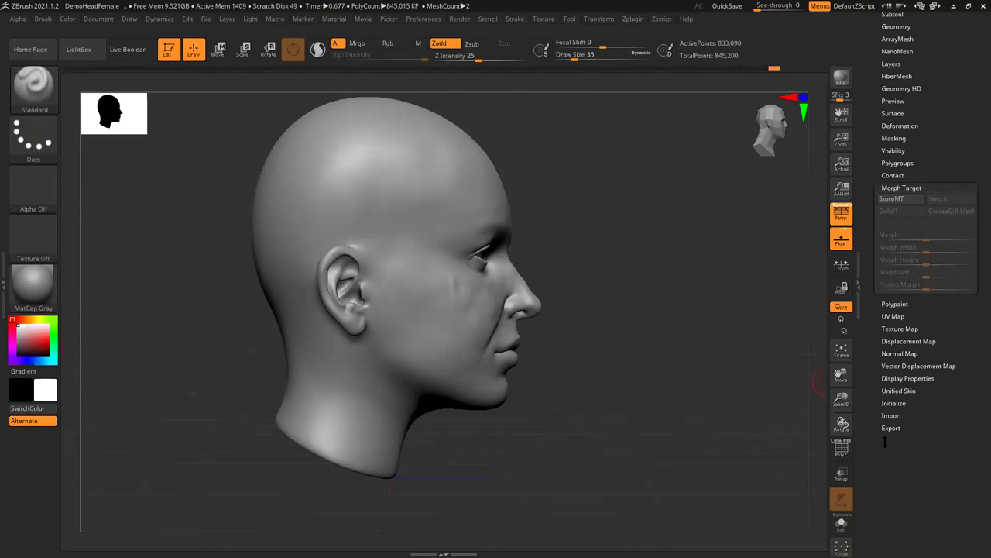
left_click_drag(603, 372, 691, 234)
left_click_drag(772, 68, 663, 63)
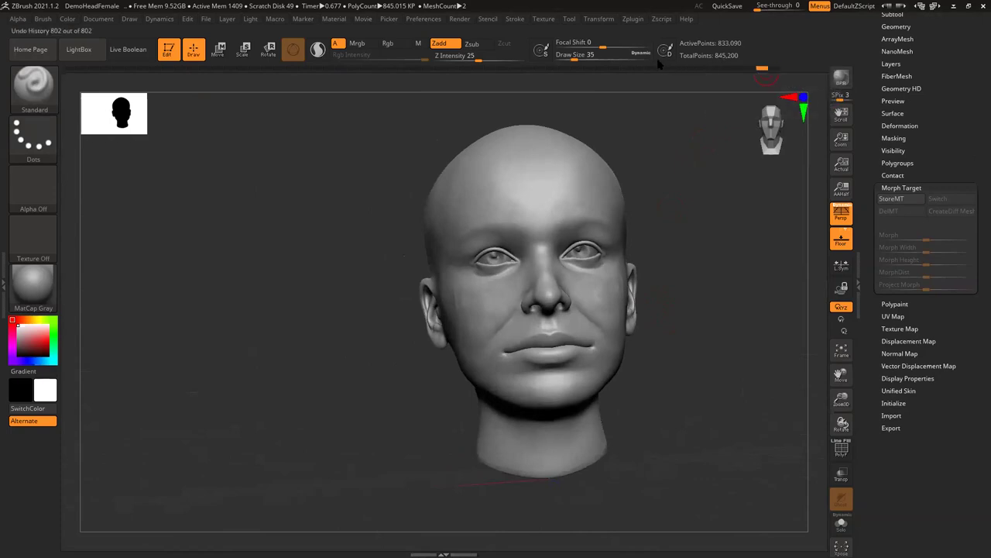
left_click_drag(546, 68, 502, 69)
left_click(516, 69)
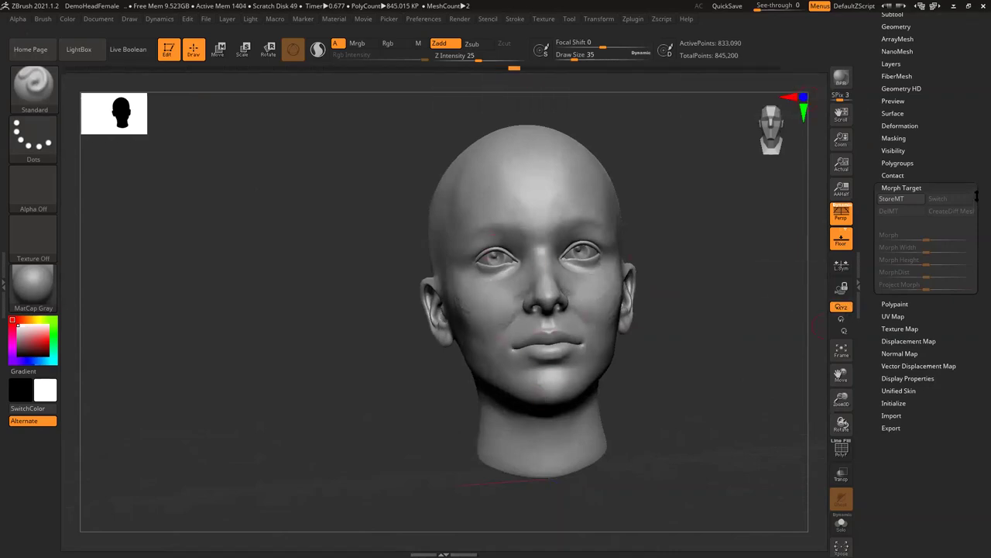
Store the head's current shape as a morph target.
scroll(977, 263, "up", 5)
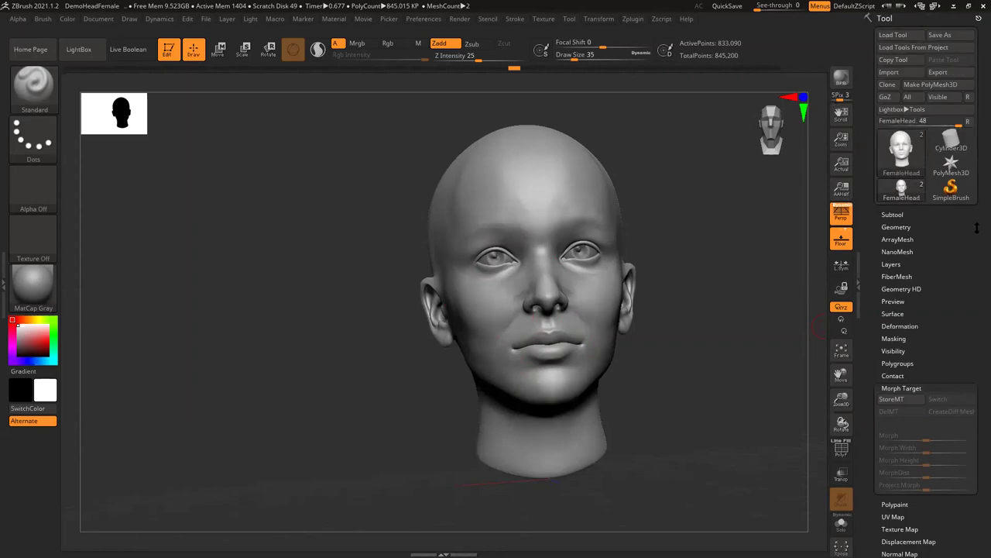
scroll(977, 160, "down", 1)
scroll(978, 161, "down", 8)
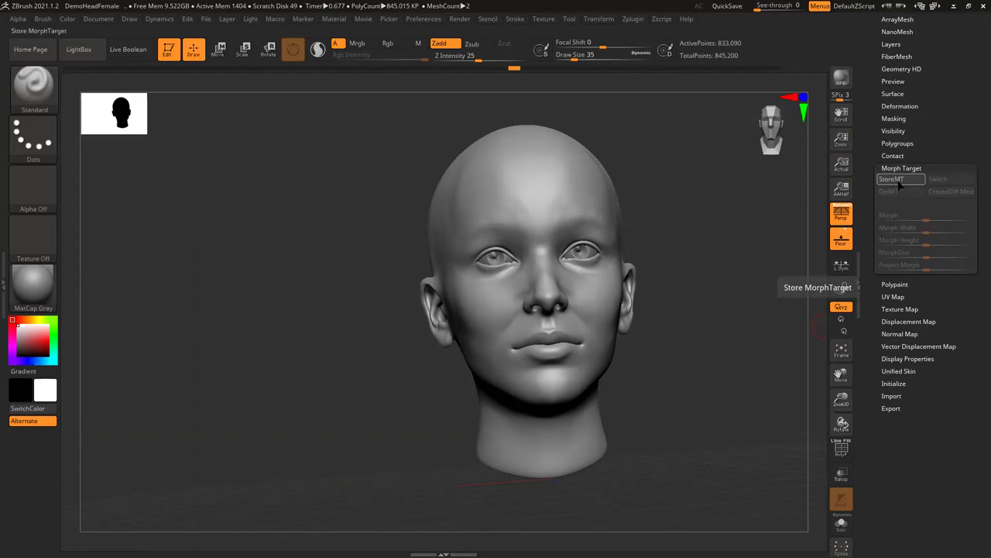
left_click(896, 184)
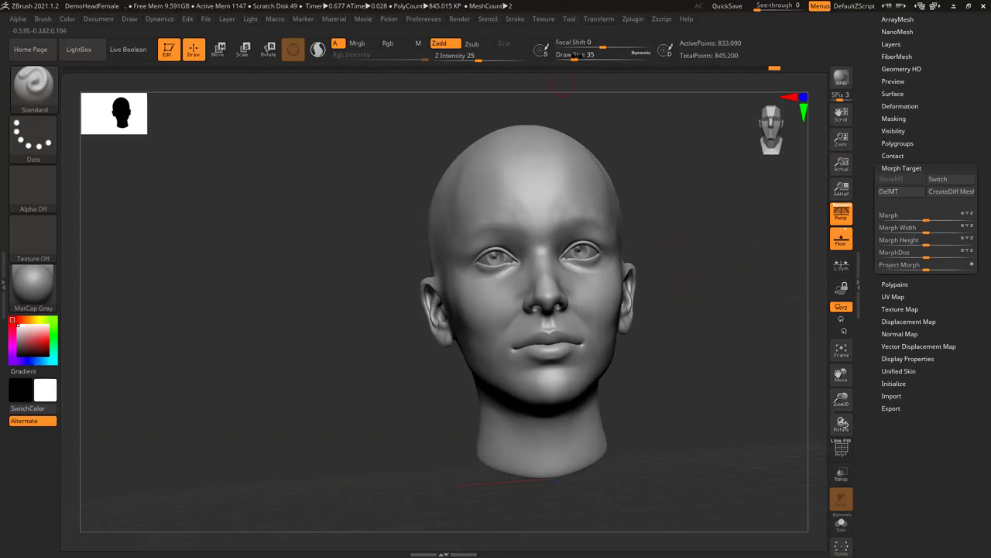
Switch to the Move brush and set its draw size to 239.
left_click(574, 57)
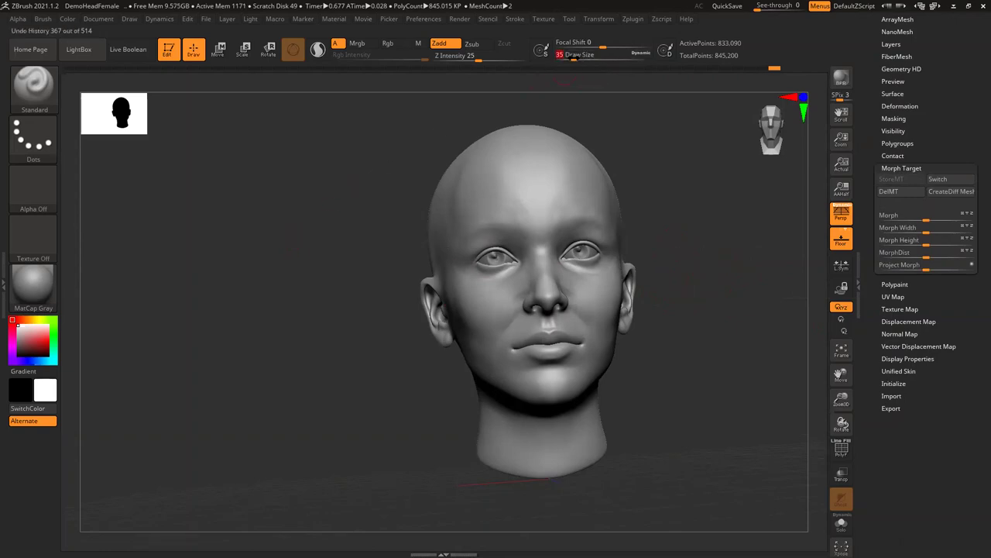
left_click_drag(575, 57, 582, 57)
left_click_drag(342, 193, 287, 182, "alt")
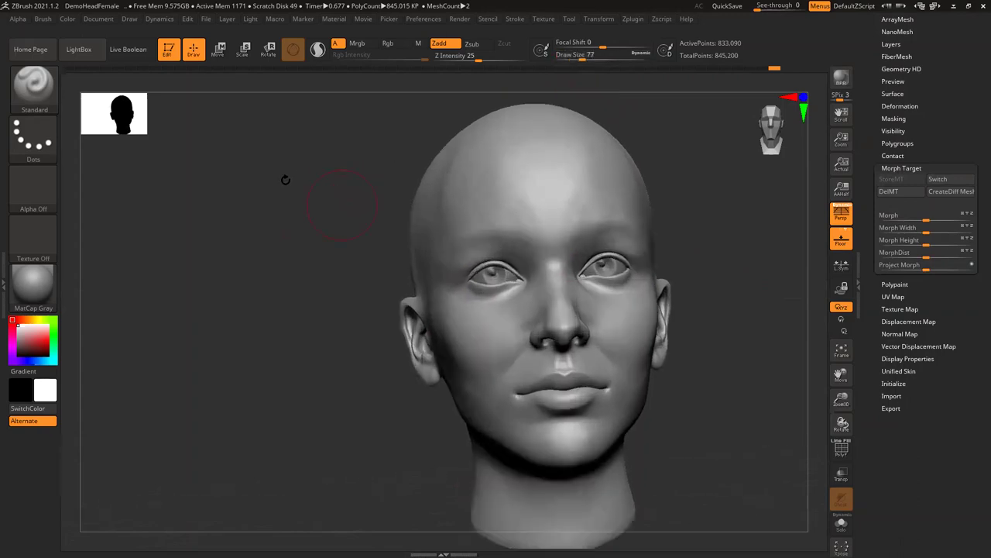
left_click_drag(379, 174, 184, 124)
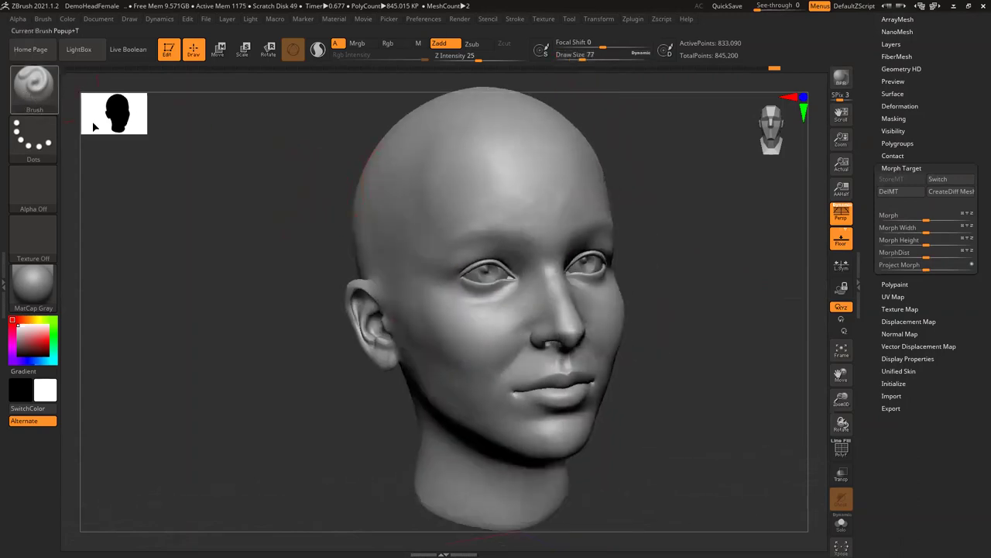
key("b")
key("m")
key("v")
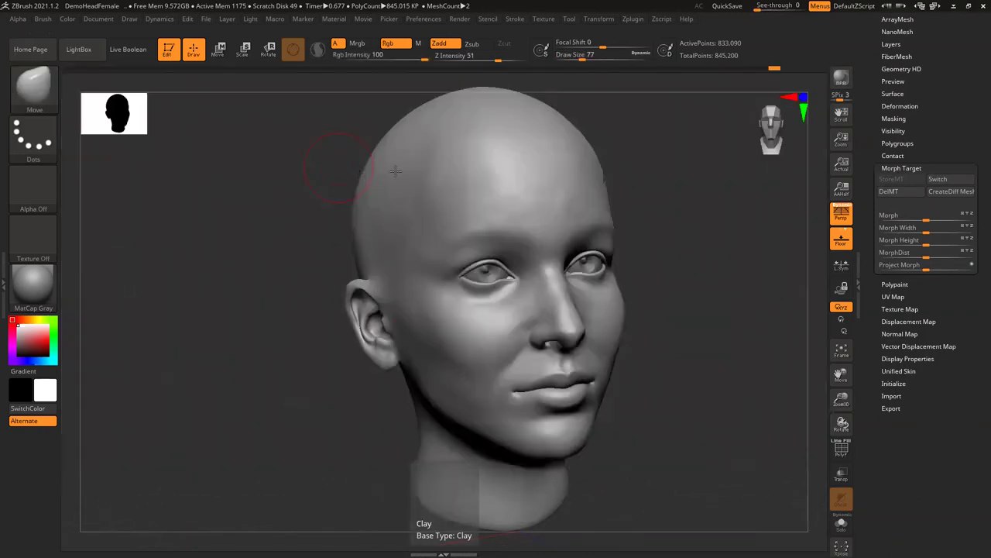
left_click_drag(584, 59, 601, 59)
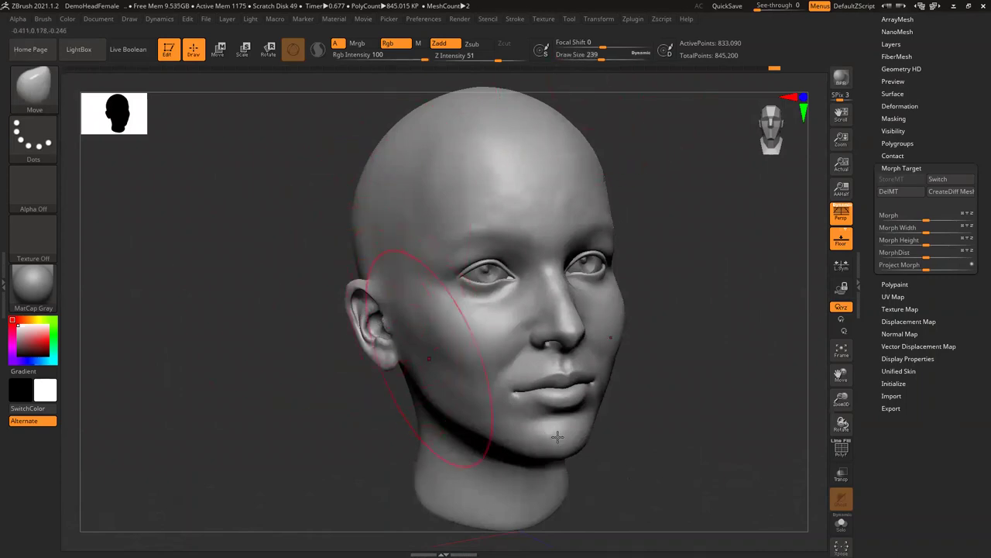
Distort the head with Move strokes, pulling the chin down and reshaping the mouth, cheeks, brow and skull.
left_click_drag(552, 434, 572, 471)
key("ctrl+z")
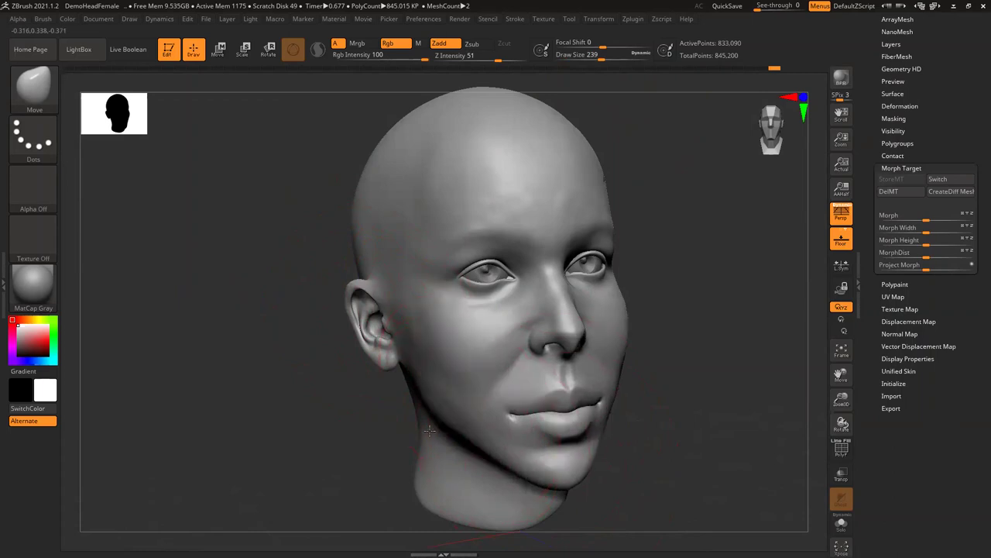
mouse_move(565, 336)
left_mouse_down()
mouse_move(540, 316)
mouse_move(547, 331)
left_mouse_up()
key("ctrl+z")
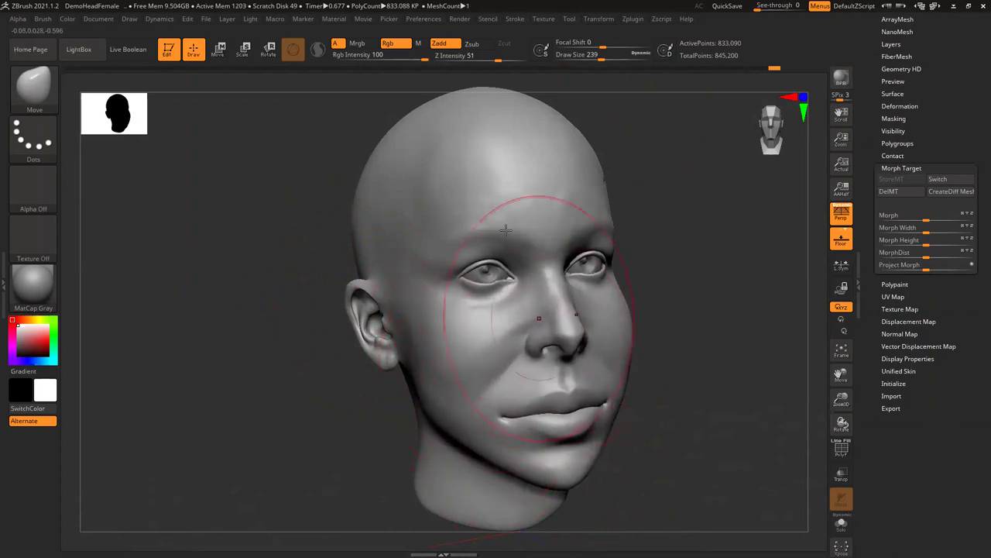
left_click_drag(521, 221, 509, 216)
key("ctrl+z")
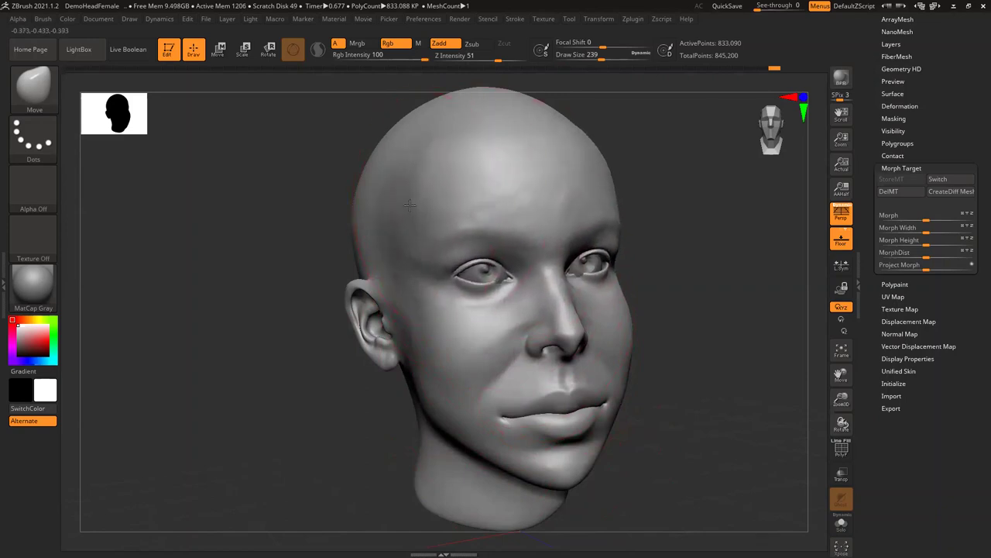
key("ctrl+z")
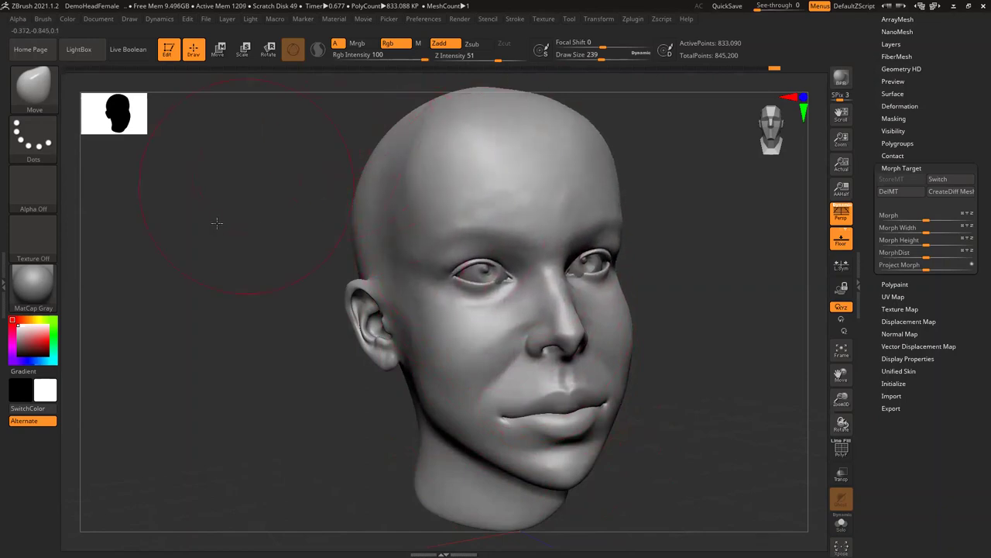
key("ctrl+z")
key("ctrl+z")
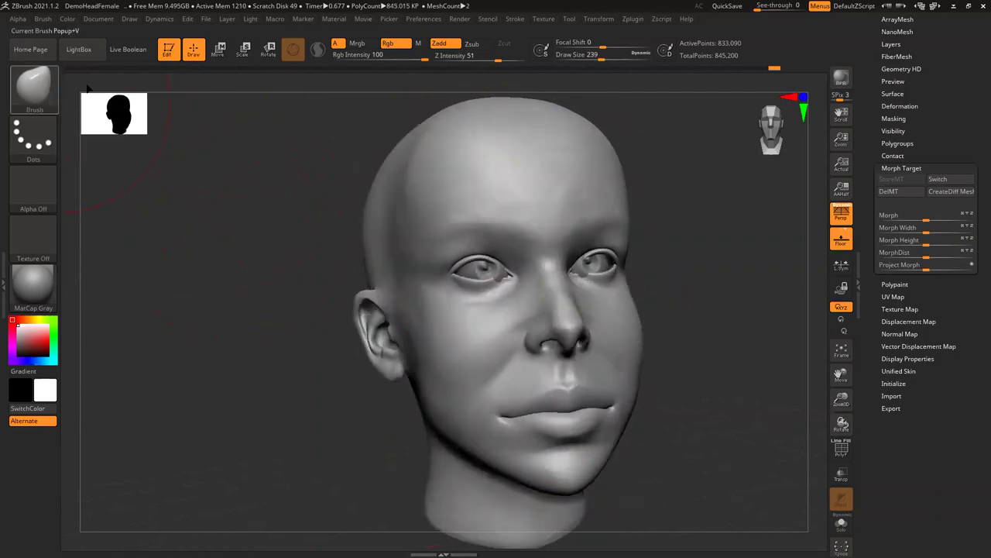
Choose the Morph brush and paint over the skull, face and chin to restore the stored shape.
left_click(33, 85)
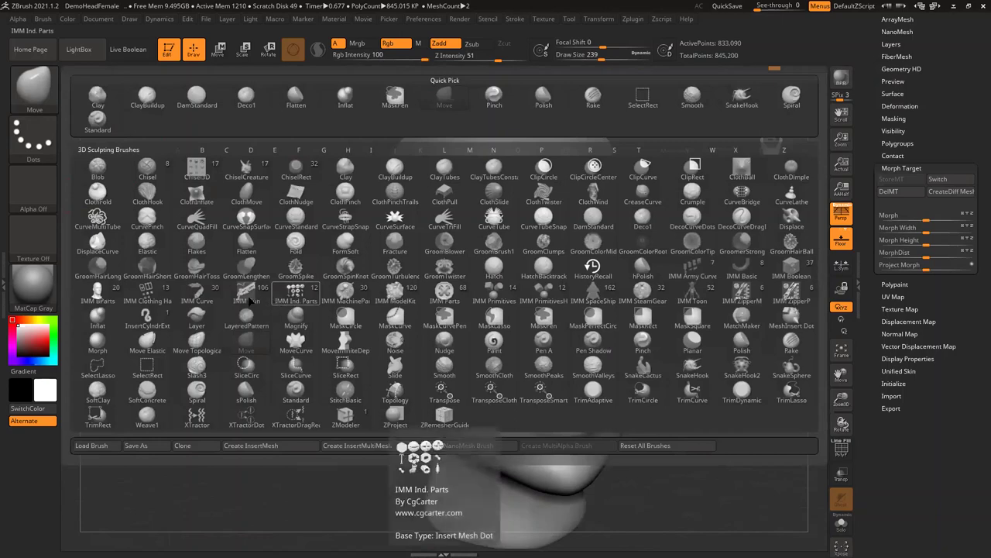
left_click(101, 343)
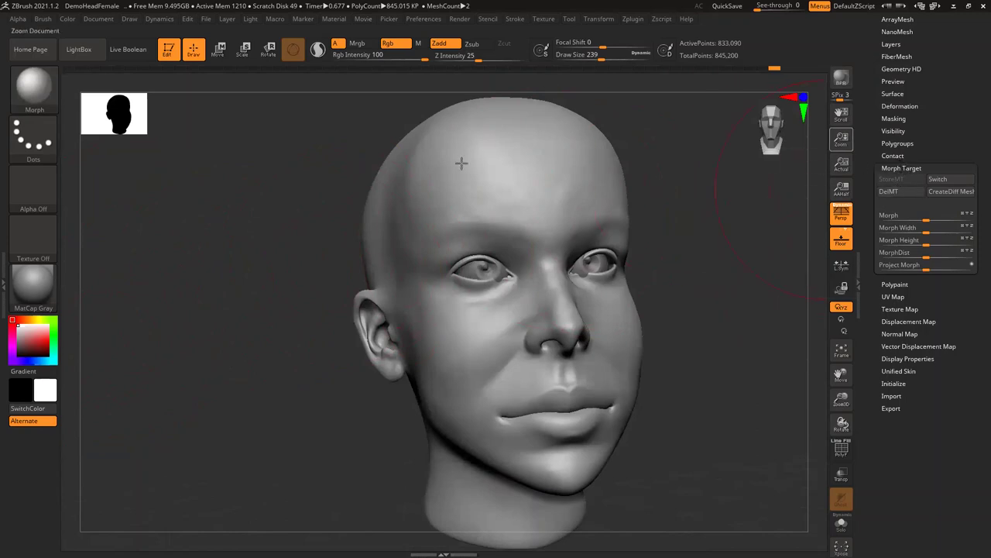
mouse_move(454, 203)
left_mouse_down()
mouse_move(433, 185)
mouse_move(411, 225)
mouse_move(475, 144)
mouse_move(449, 115)
mouse_move(396, 186)
left_mouse_up()
mouse_move(411, 269)
left_mouse_down()
mouse_move(454, 328)
mouse_move(493, 306)
mouse_move(535, 365)
mouse_move(490, 406)
mouse_move(555, 372)
mouse_move(535, 457)
mouse_move(485, 451)
mouse_move(568, 481)
left_mouse_up()
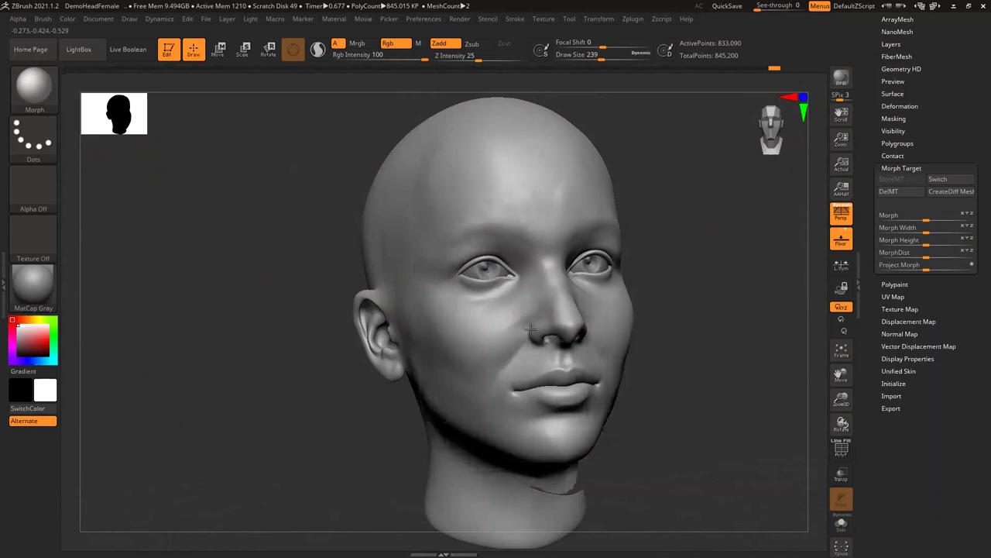
Examine the restored head from the side, from below and from the front.
mouse_move(216, 247)
left_mouse_down()
mouse_move(277, 301)
mouse_move(237, 252)
left_mouse_up()
left_click_drag(374, 339, 358, 255, "alt")
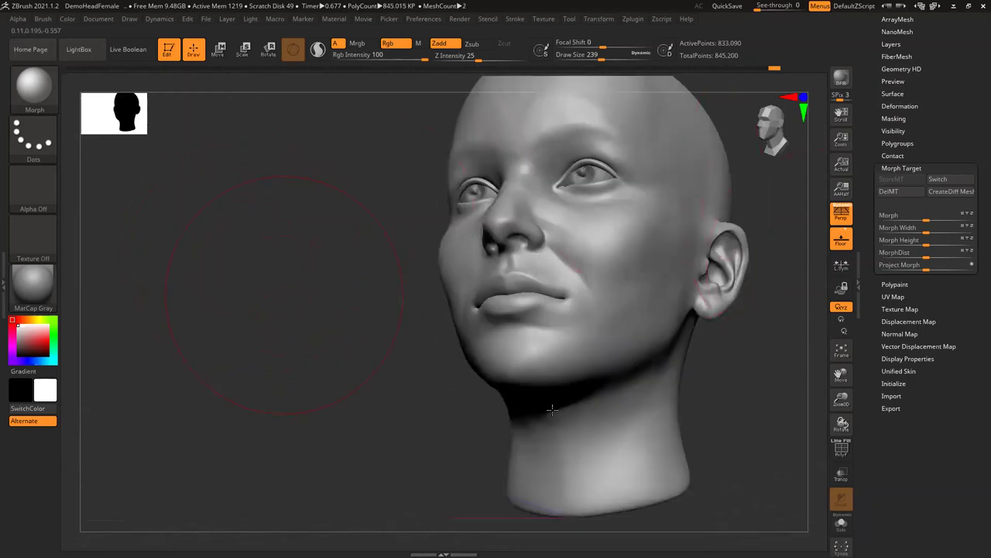
left_click_drag(240, 325, 246, 259)
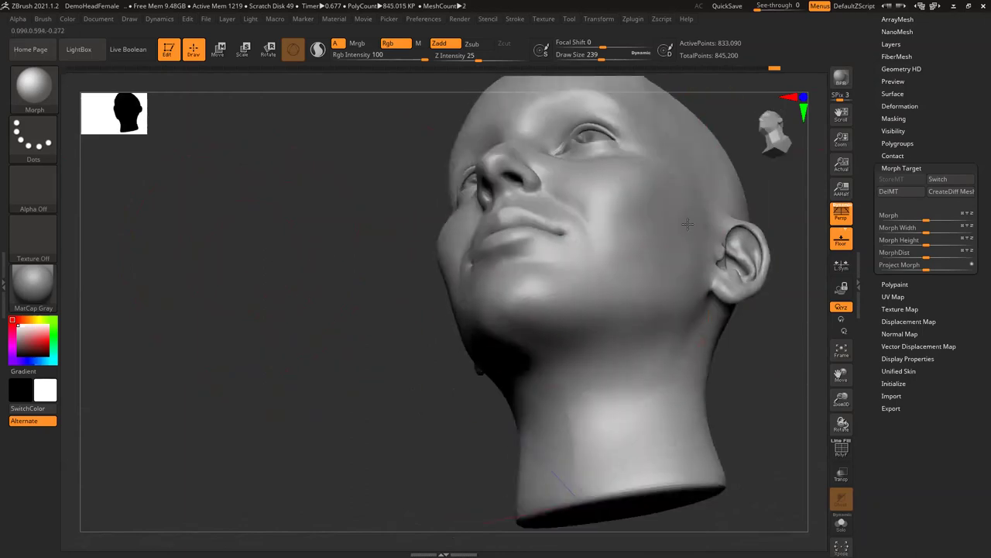
left_click_drag(310, 203, 454, 239)
key("alt")
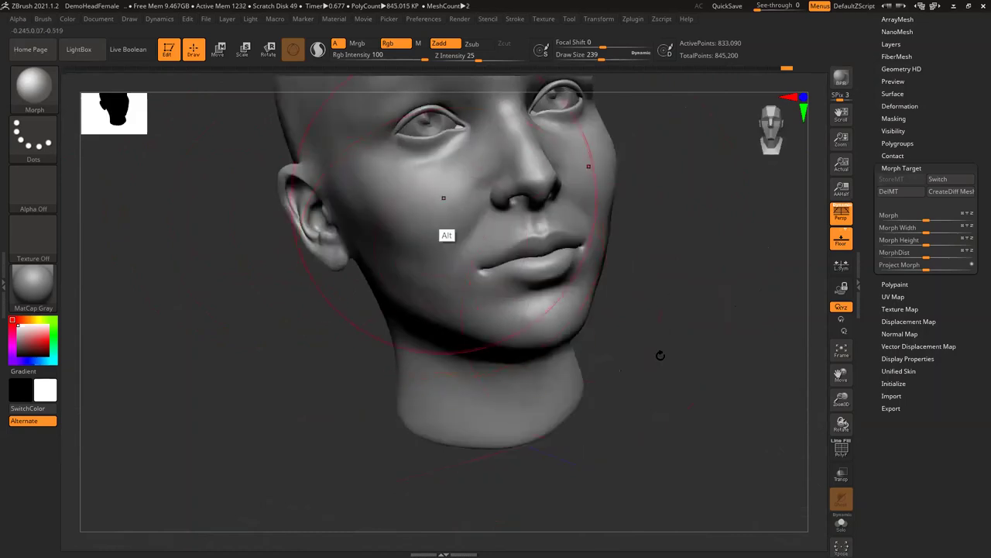
left_click_drag(654, 315, 642, 369, "alt")
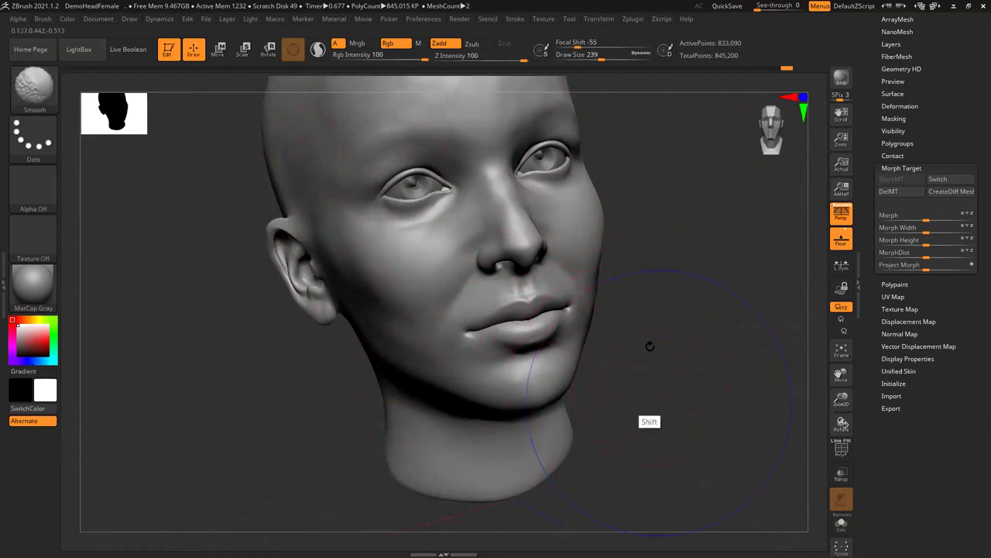
left_click_drag(659, 390, 680, 398)
left_click_drag(685, 342, 780, 389, "alt")
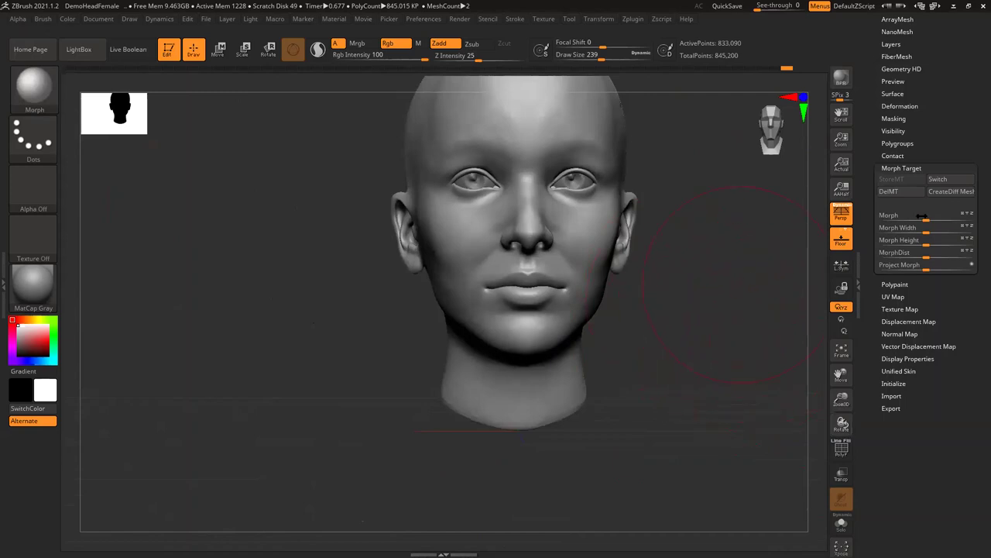
left_click_drag(978, 211, 977, 261)
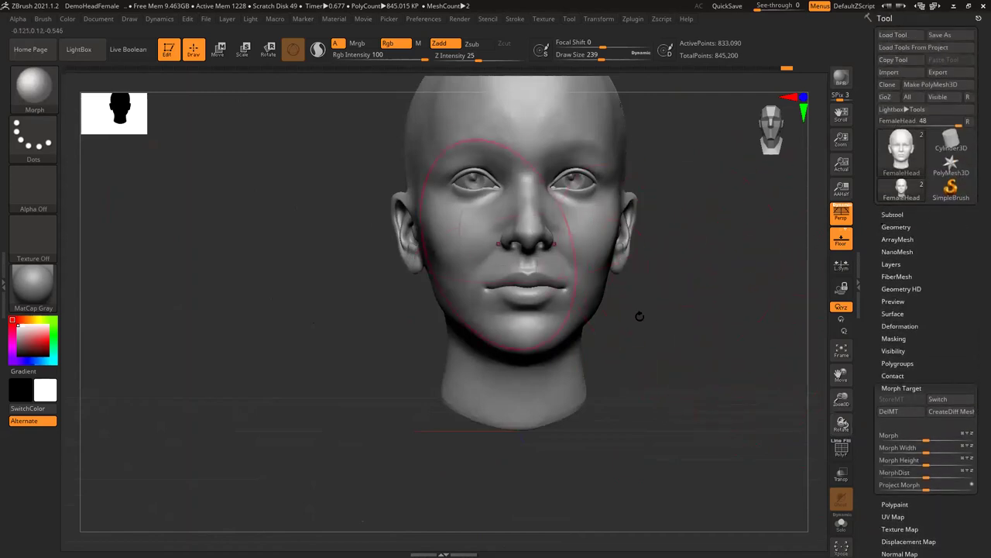
mouse_move(686, 361)
left_mouse_down()
mouse_move(663, 310)
mouse_move(709, 372)
mouse_move(628, 465)
mouse_move(669, 161)
mouse_move(637, 152)
left_mouse_up()
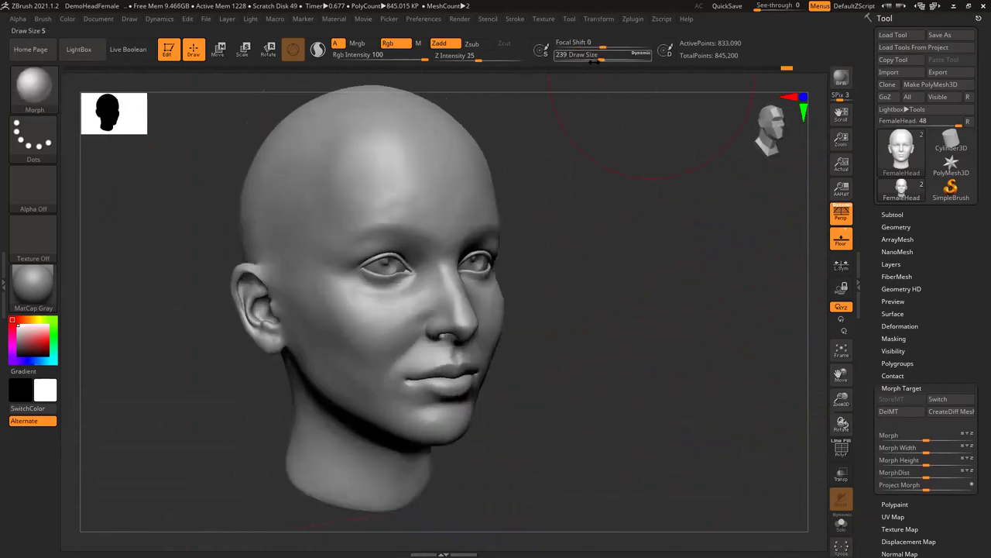
Set the brush's draw size to 71 and bring the face up close in three-quarter view.
left_click_drag(599, 55, 581, 54)
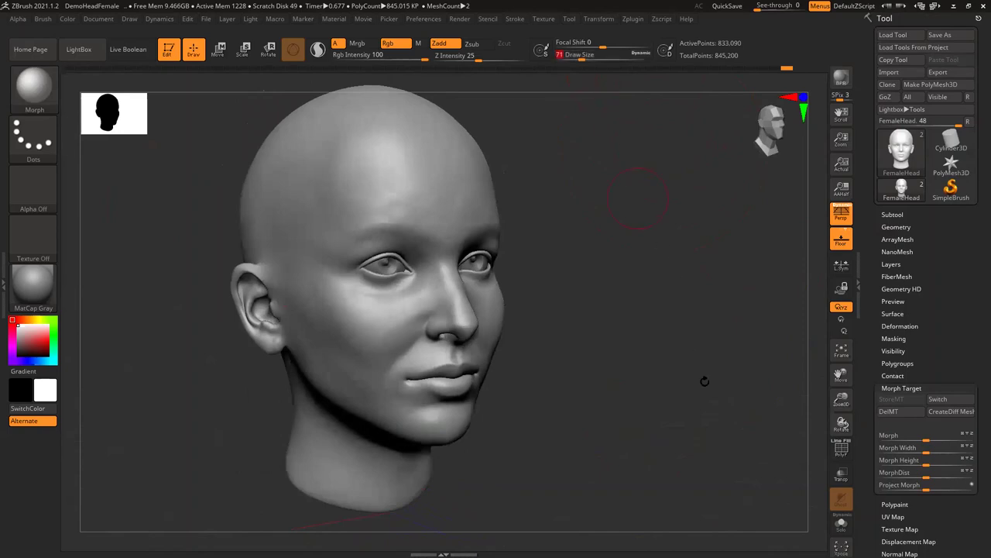
left_click_drag(977, 278, 977, 138)
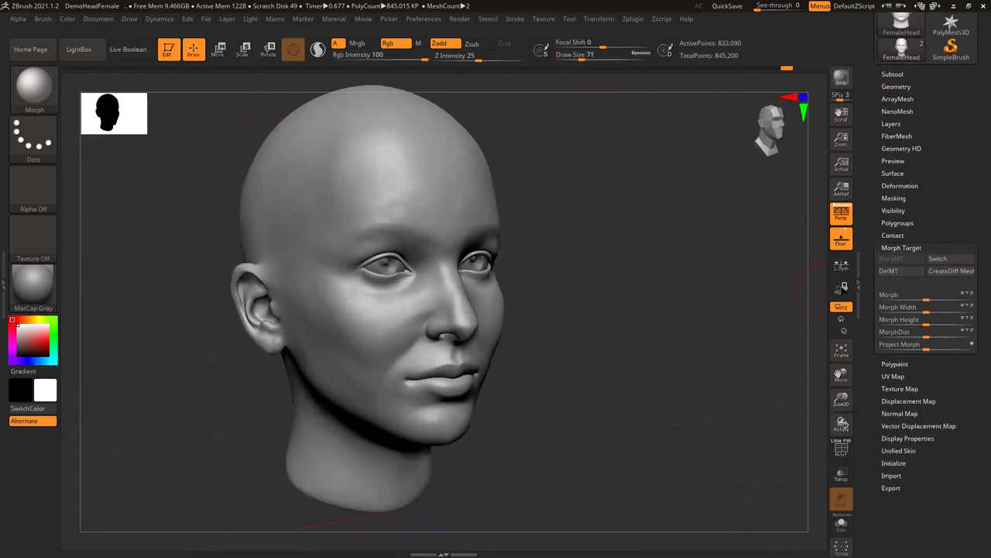
mouse_move(589, 408)
left_mouse_down("alt")
mouse_move(715, 344)
mouse_move(736, 370)
mouse_move(376, 261)
left_mouse_up("alt")
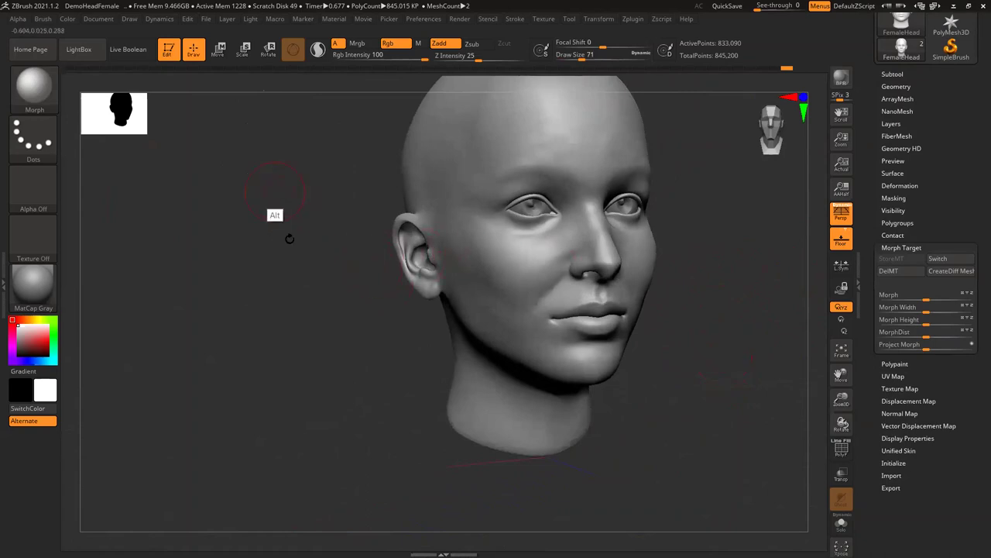
left_click_drag(289, 239, 303, 212, "alt")
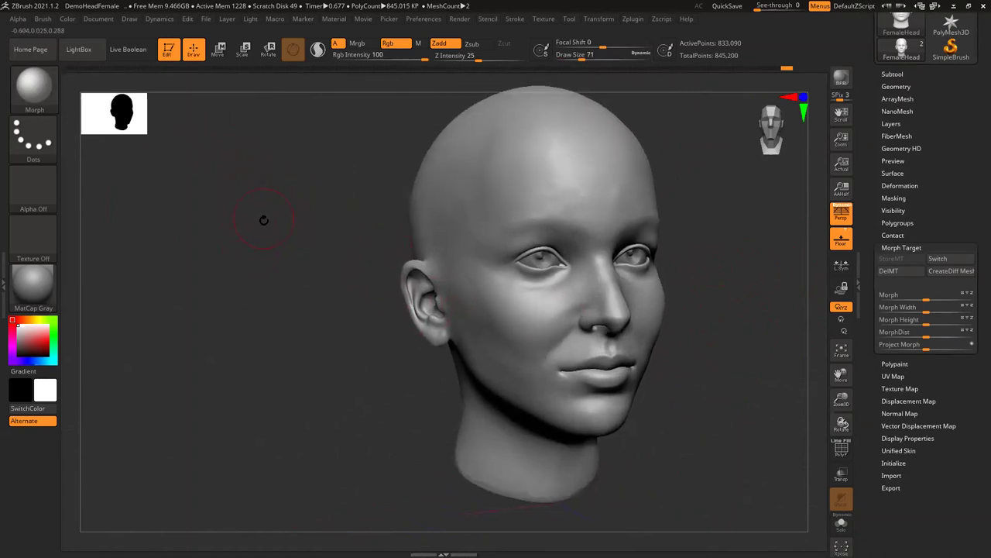
left_click_drag(279, 218, 309, 281, "alt")
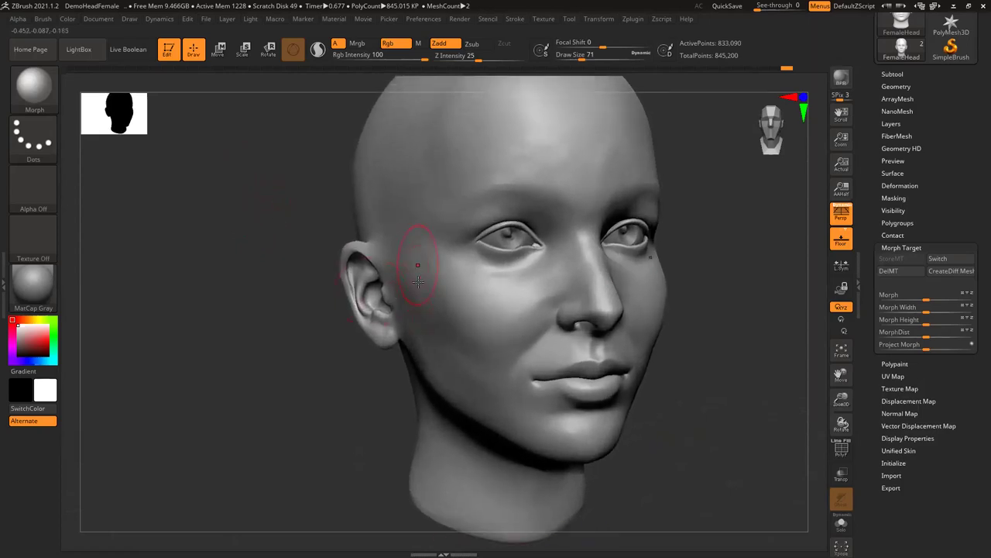
Try rough strokes on the cheek with the ClayBuildup brush and undo them.
key("b")
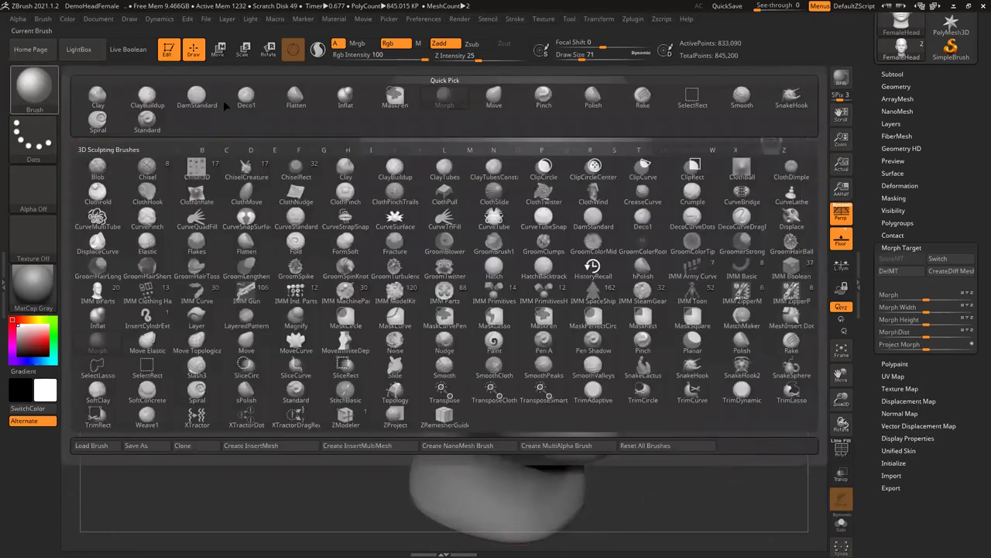
left_click(146, 96)
mouse_move(485, 353)
left_mouse_down()
mouse_move(457, 341)
mouse_move(473, 310)
mouse_move(465, 341)
mouse_move(537, 278)
mouse_move(552, 314)
mouse_move(536, 341)
mouse_move(485, 376)
mouse_move(435, 352)
left_mouse_up()
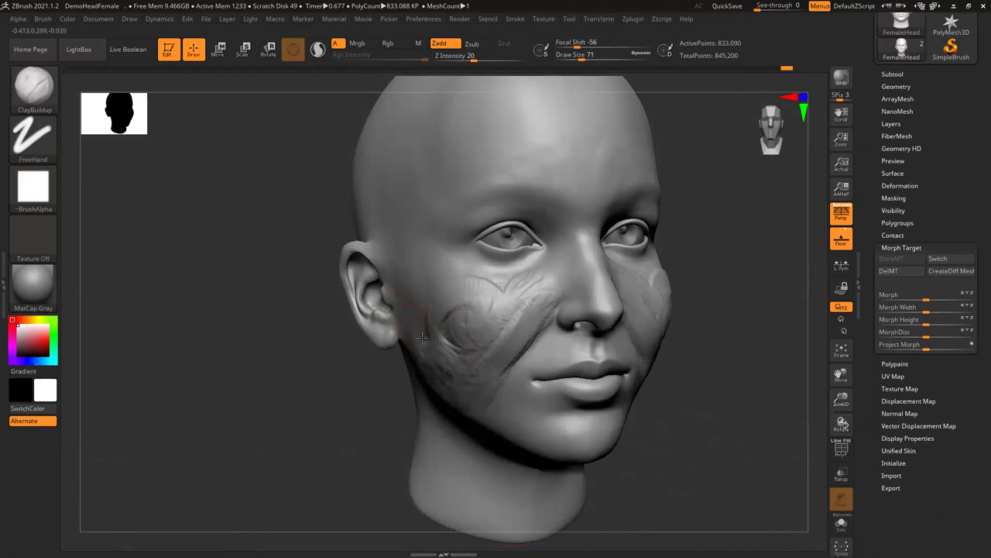
key("shift")
key("ctrl+z")
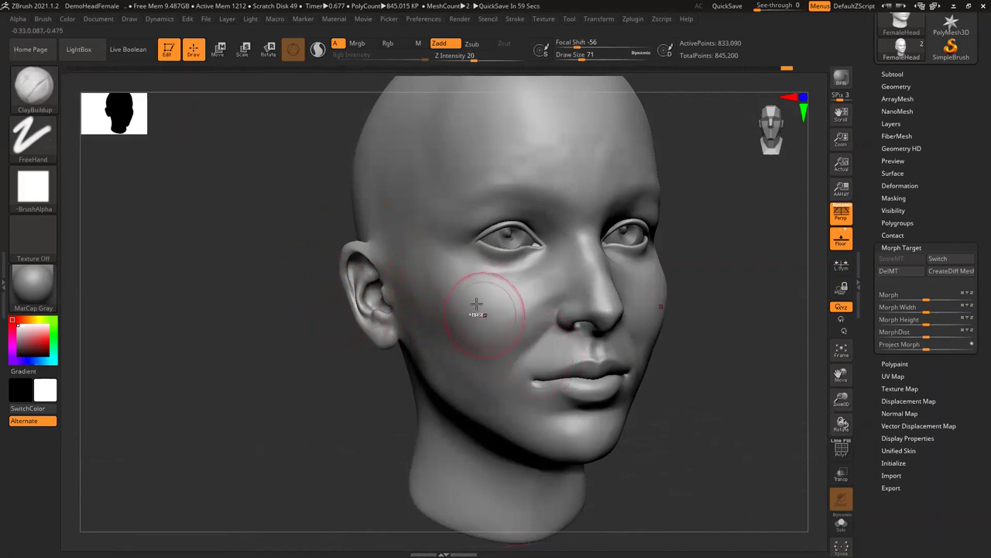
key("ctrl")
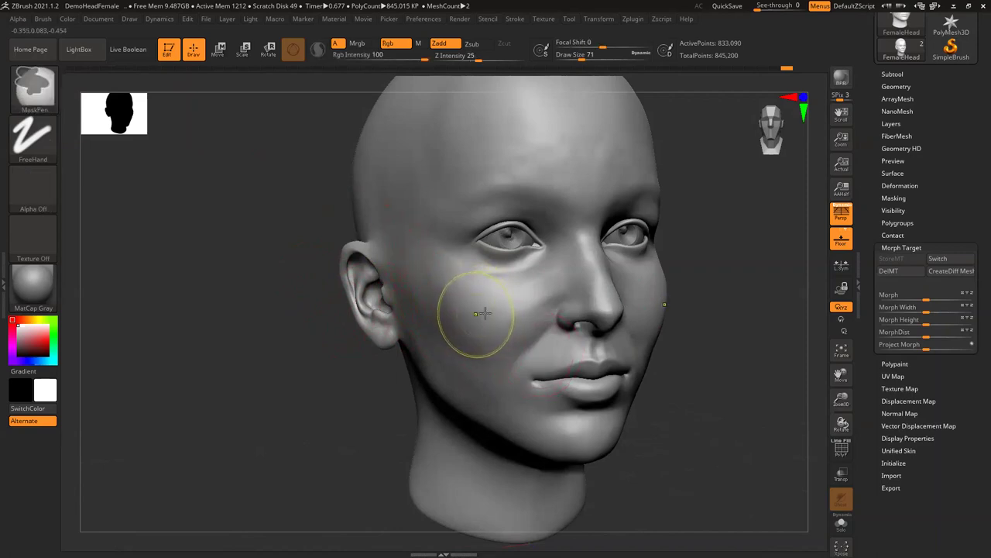
Mask a round patch on the cheek and build up a raised ring around it with the ClayBuildup brush.
key("ctrl")
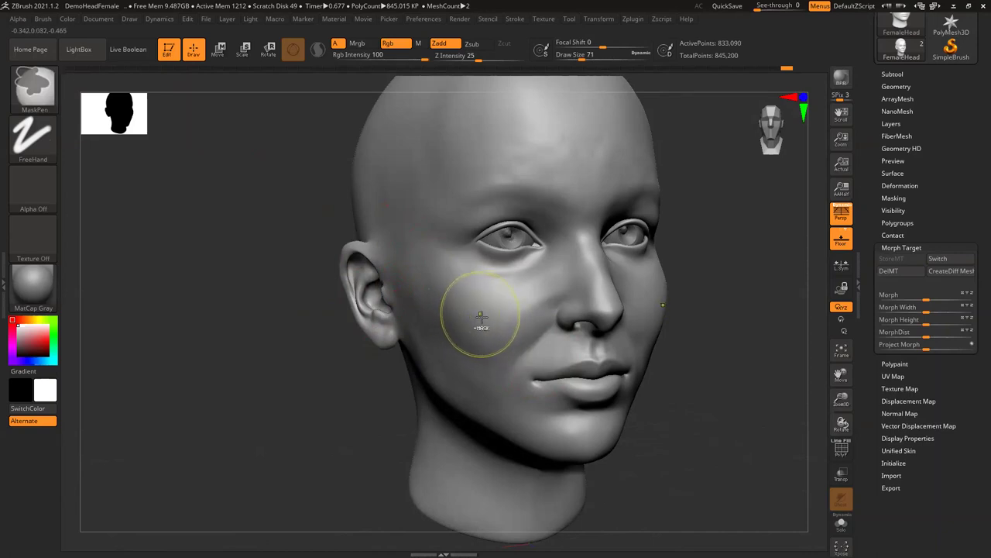
left_click_drag(485, 319, 477, 329, "ctrl")
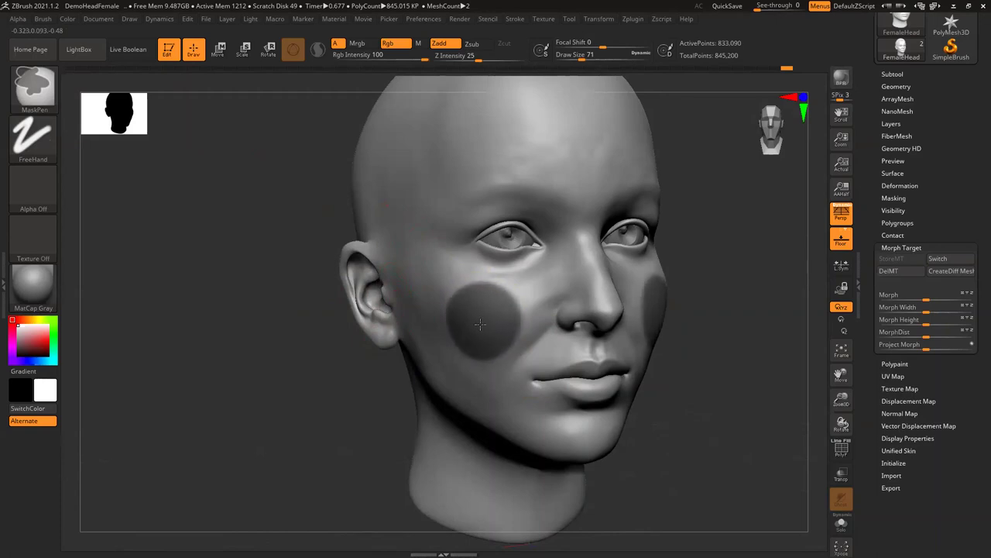
mouse_move(214, 353)
left_mouse_down()
mouse_move(226, 327)
mouse_move(217, 342)
mouse_move(230, 327)
mouse_move(369, 290)
left_mouse_up()
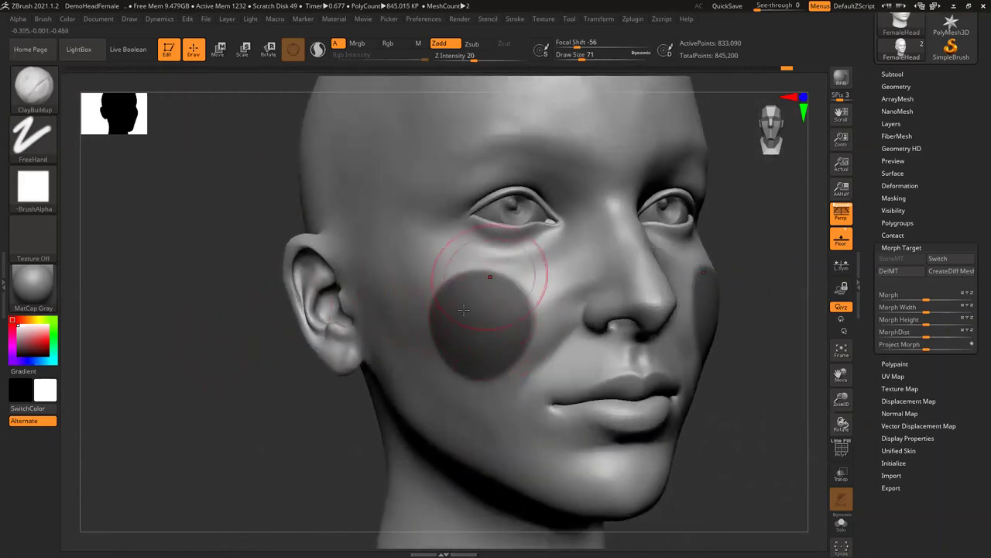
mouse_move(456, 276)
left_mouse_down()
mouse_move(473, 345)
mouse_move(508, 345)
mouse_move(459, 300)
mouse_move(513, 316)
mouse_move(511, 327)
mouse_move(542, 279)
mouse_move(518, 313)
mouse_move(495, 255)
mouse_move(441, 256)
left_mouse_up()
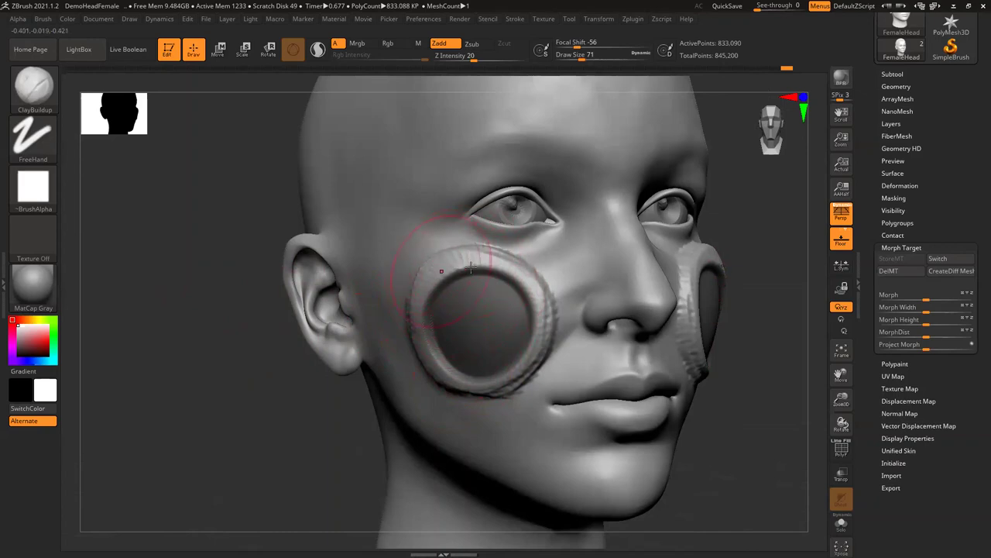
left_click_drag(214, 242, 224, 240, "shift")
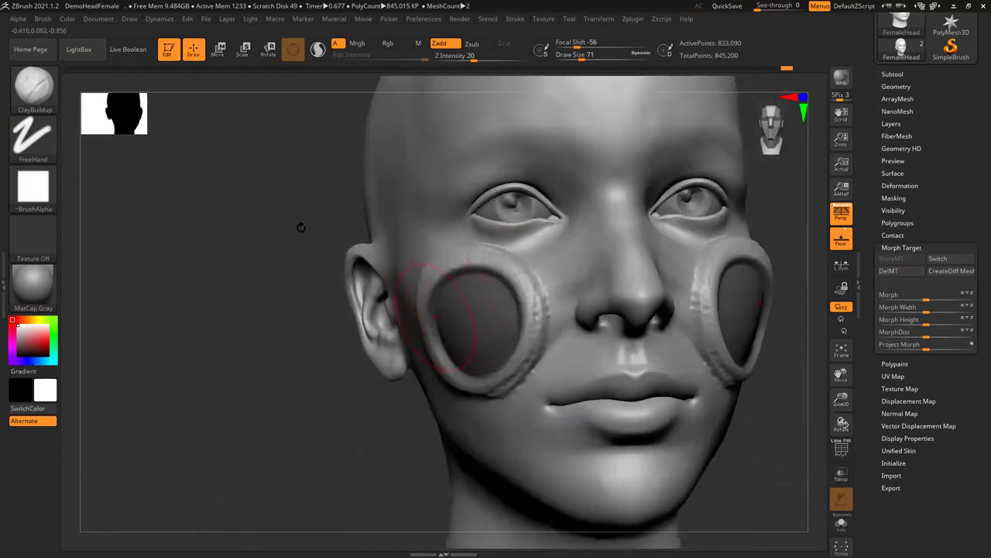
left_click_drag(181, 184, 358, 178)
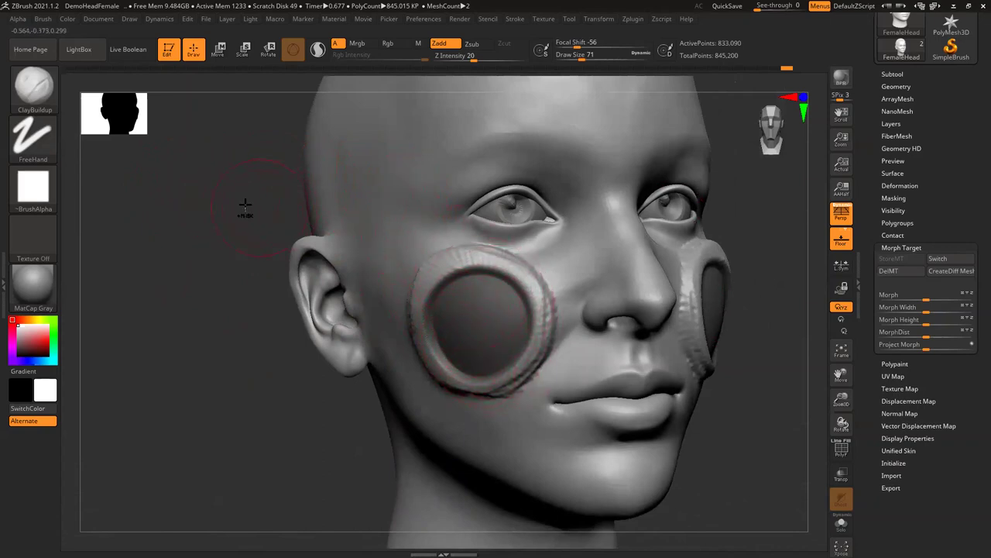
Invert the mask and sculpt a diagonal ClayBuildup band across the round patch on the cheek.
key("ctrl")
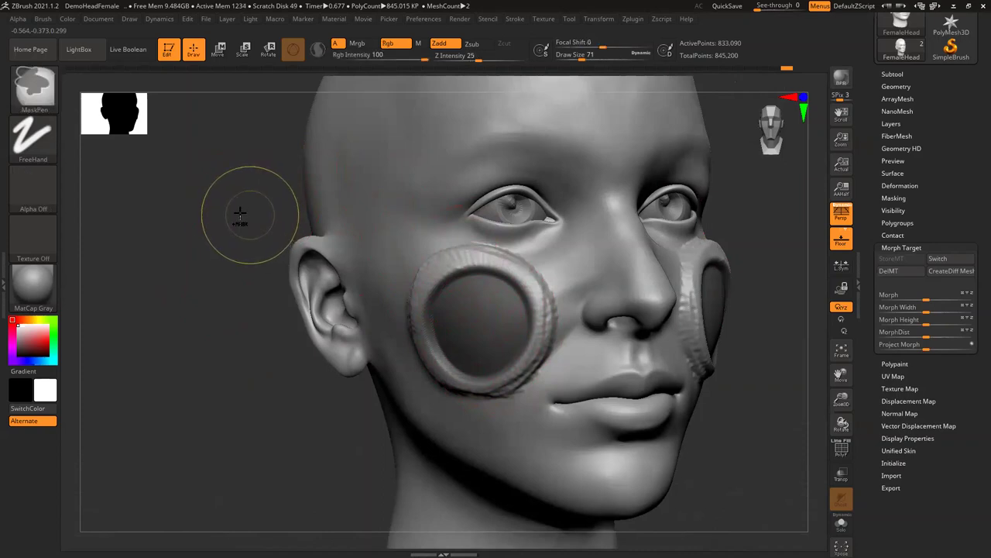
left_click(238, 214, "ctrl")
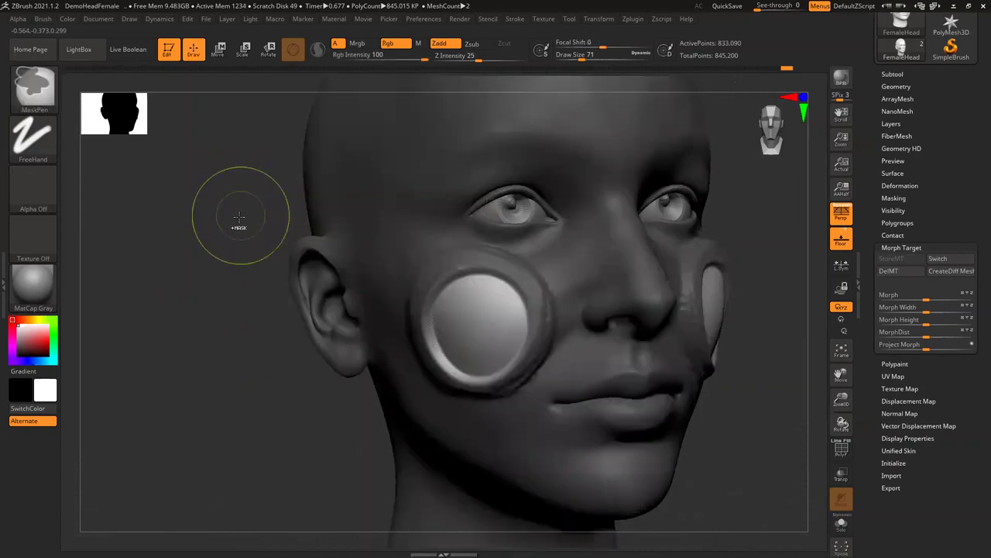
mouse_move(188, 194)
left_mouse_down()
mouse_move(354, 261)
mouse_move(200, 208)
mouse_move(365, 295)
mouse_move(485, 328)
mouse_move(453, 326)
mouse_move(484, 306)
mouse_move(442, 351)
mouse_move(480, 325)
mouse_move(464, 341)
mouse_move(431, 281)
left_mouse_up()
key("ctrl+z")
left_click_drag(469, 326, 478, 327)
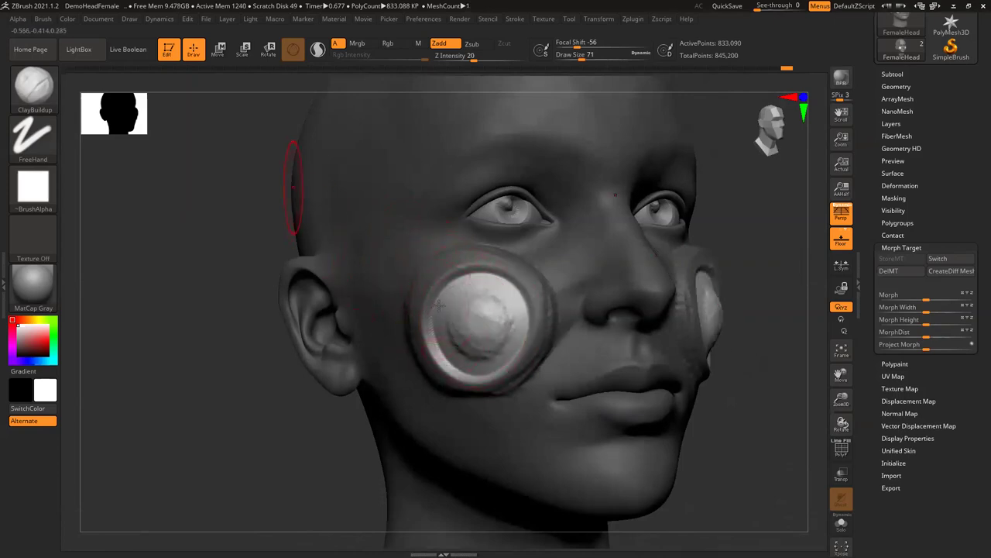
left_click_drag(435, 301, 521, 338)
mouse_move(210, 243)
left_mouse_down()
mouse_move(354, 249)
mouse_move(370, 271)
left_mouse_up()
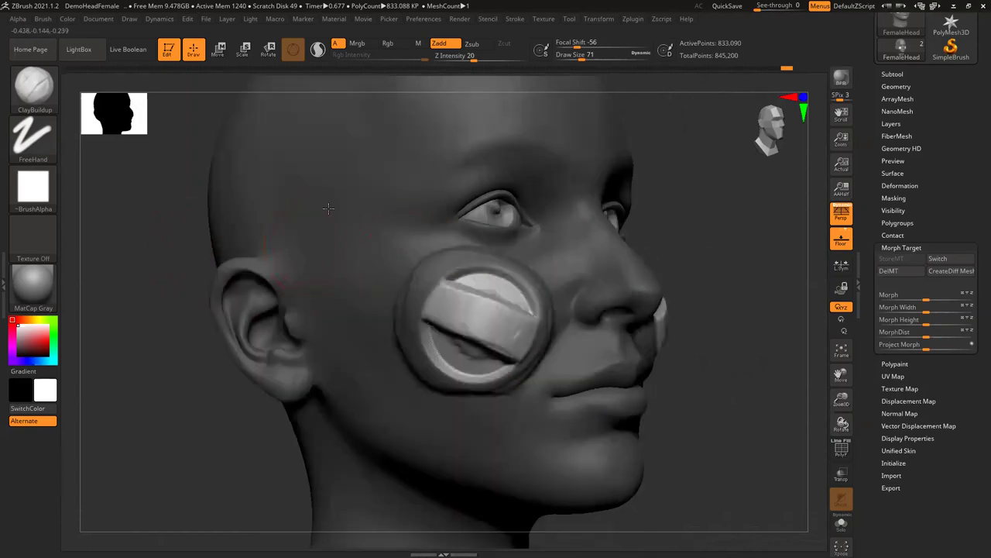
Invert the cheek mask back and forth several times, ending with the round patches masked.
left_click_drag(724, 446, 183, 260)
left_click(184, 266, "ctrl")
left_click(184, 267, "ctrl")
left_click(182, 268, "ctrl")
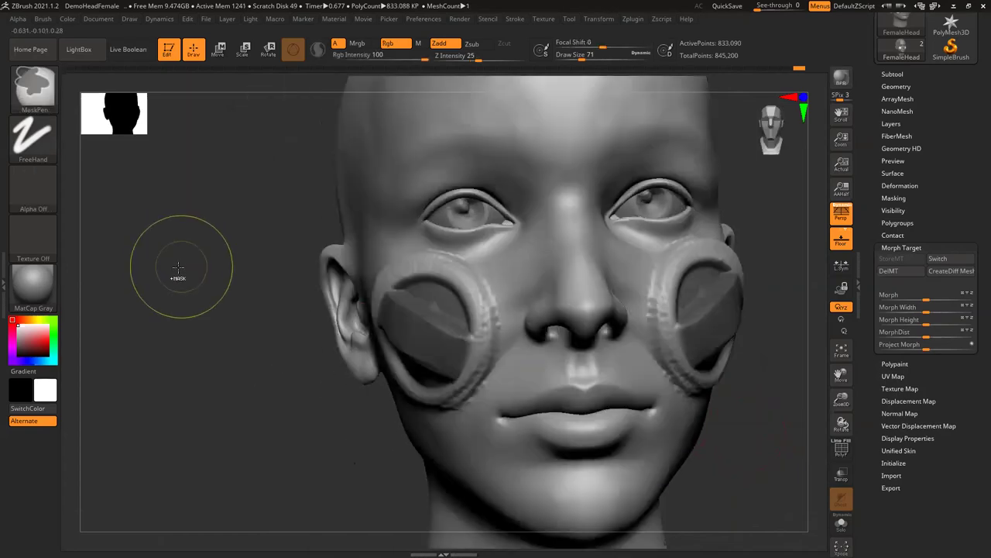
left_click(179, 266, "ctrl")
left_click(174, 272, "ctrl")
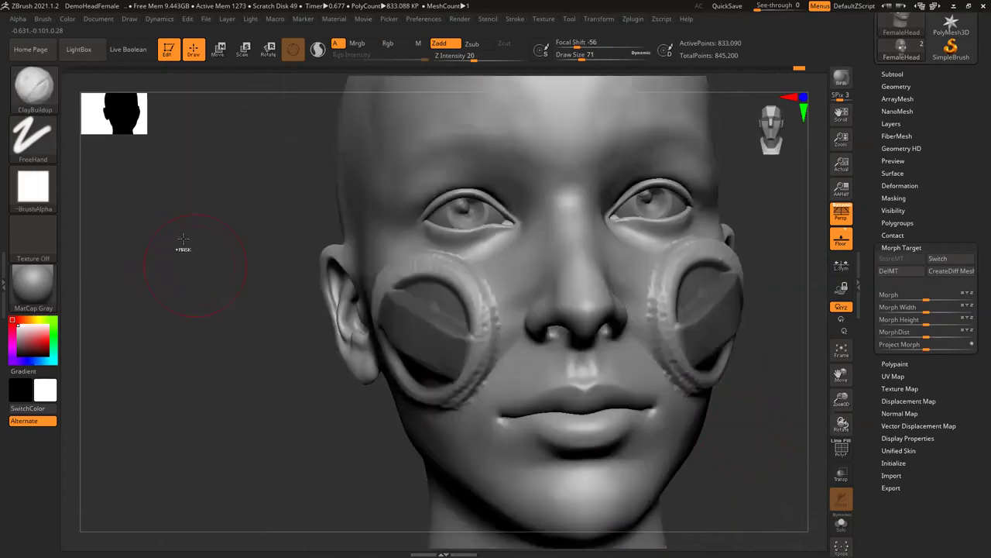
left_click(190, 239, "ctrl")
left_click(188, 240, "ctrl")
left_click(188, 240, "ctrl")
left_click(189, 242, "ctrl")
left_click(189, 243, "ctrl")
left_click(190, 242, "ctrl")
left_click(191, 241, "ctrl")
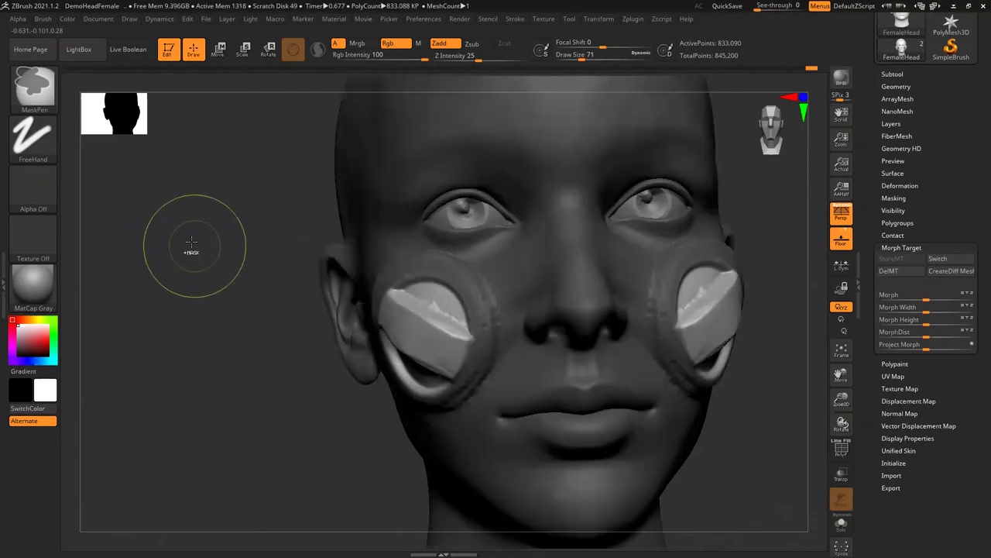
left_click(190, 242, "ctrl")
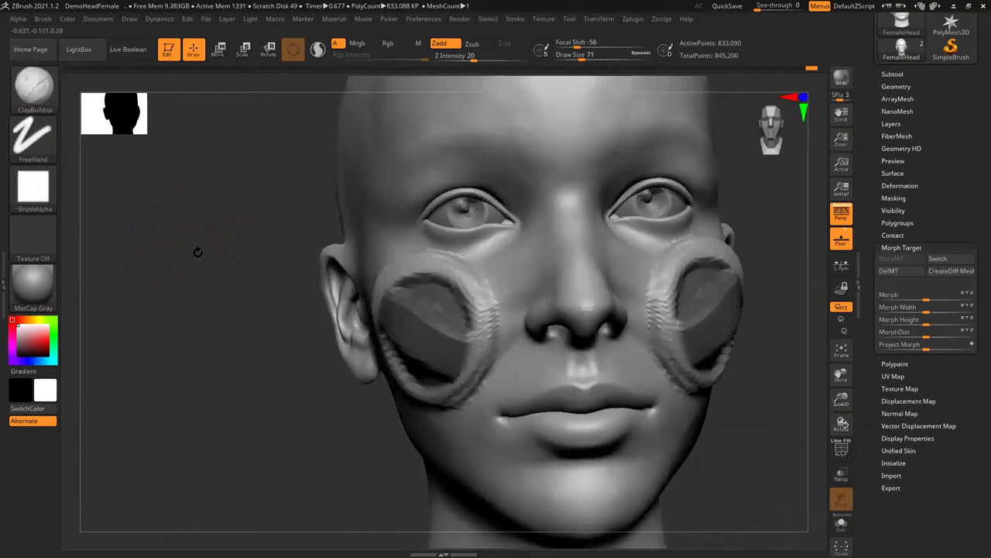
Frame the whole head and clear the mask from the cheeks.
key("f")
left_click_drag(270, 233, 359, 277, "alt")
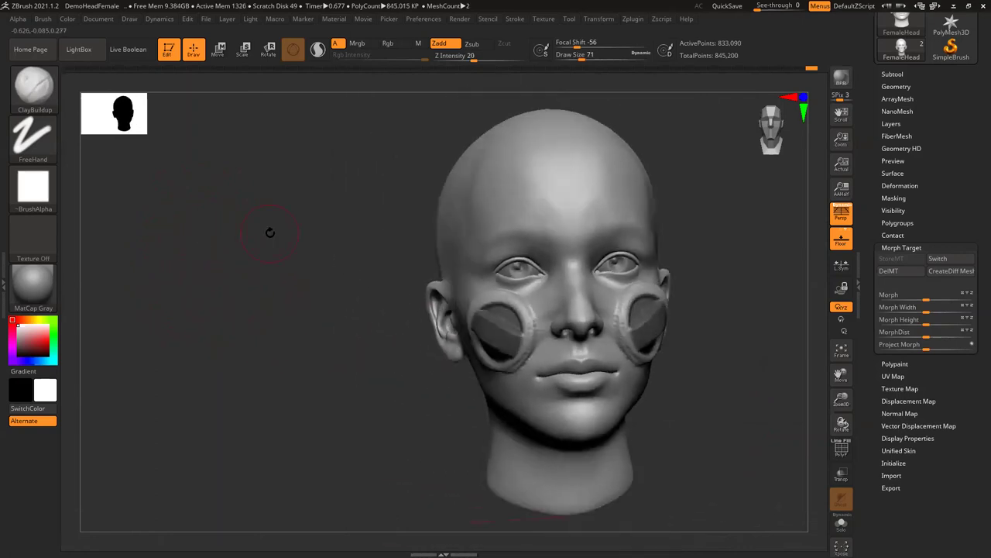
left_click_drag(297, 269, 287, 222)
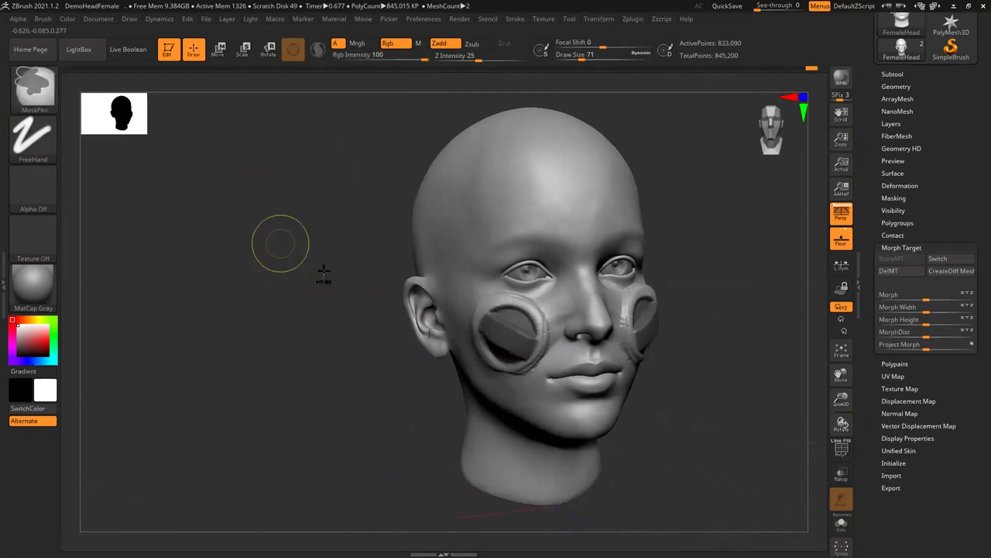
left_click_drag(349, 289, 264, 175, "ctrl")
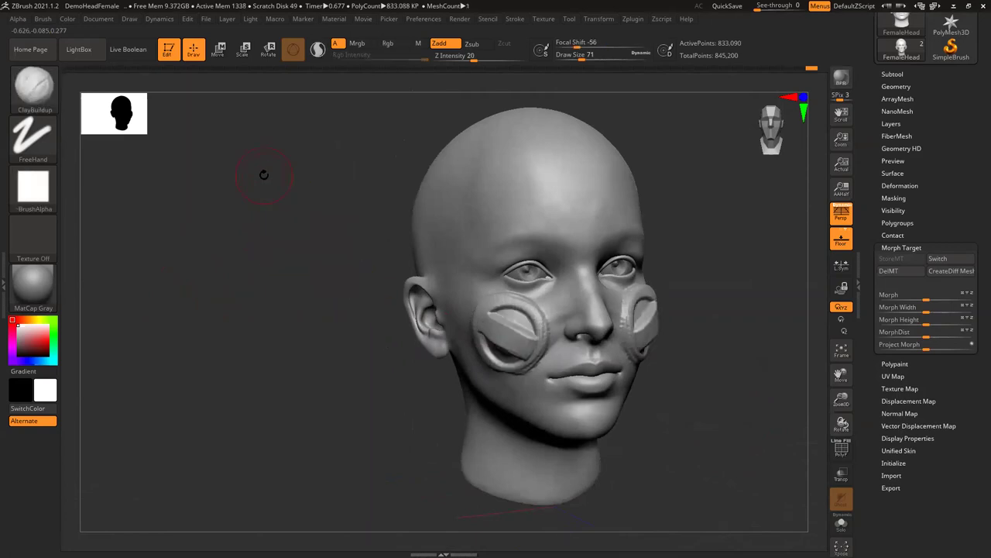
Mask the head above the eyes with a rectangle and build up a ClayBuildup ridge along the mask edge above the ear.
mouse_move(209, 275)
left_mouse_down()
mouse_move(217, 252)
mouse_move(220, 271)
mouse_move(209, 211)
mouse_move(237, 104)
mouse_move(476, 170)
mouse_move(625, 257)
left_mouse_up()
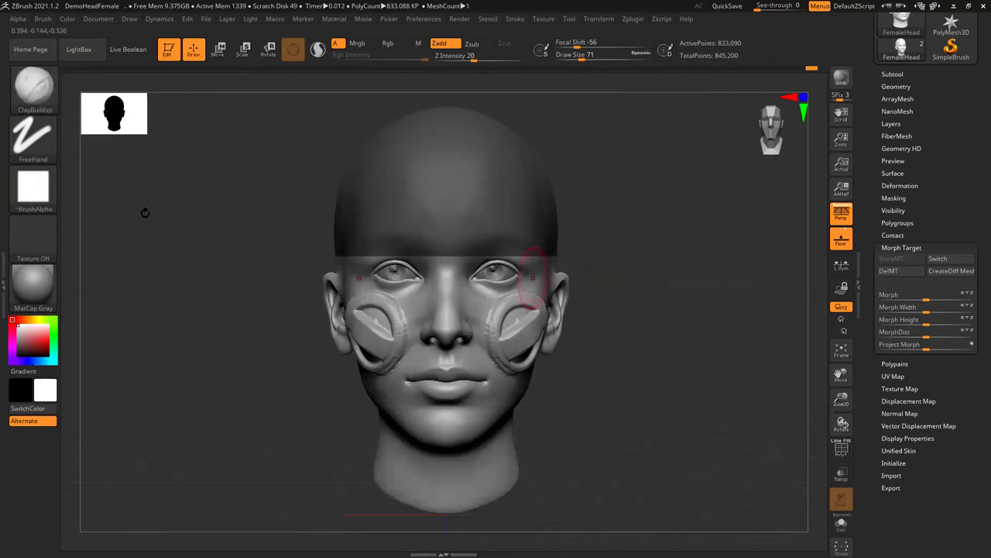
mouse_move(172, 216)
left_mouse_down()
mouse_move(238, 238)
mouse_move(246, 231)
left_mouse_up()
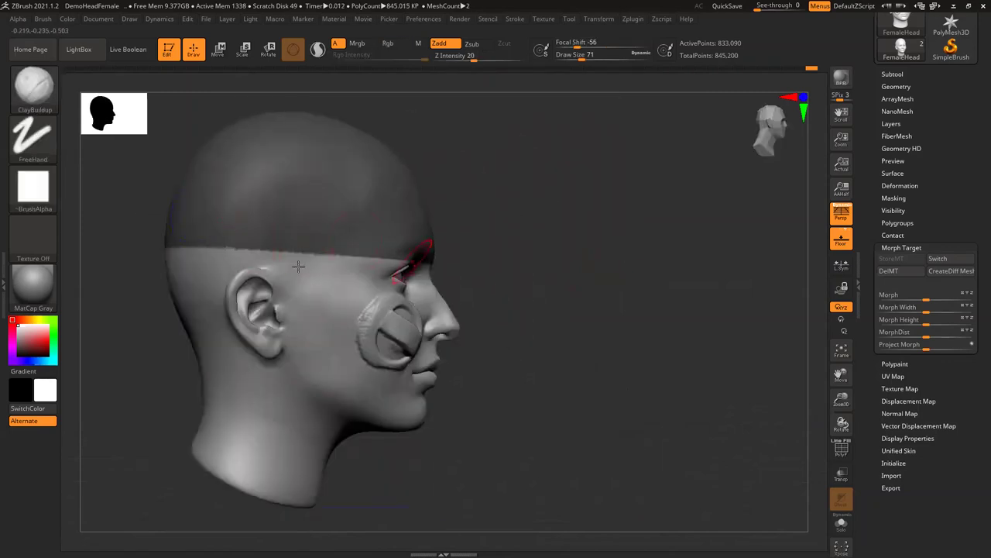
left_click_drag(630, 370, 628, 434, "alt")
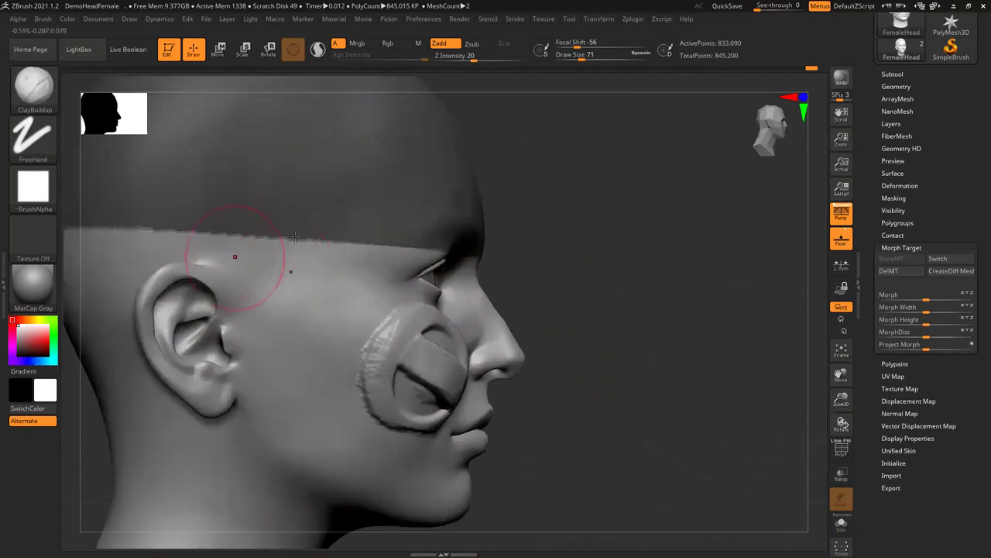
mouse_move(309, 239)
left_mouse_down()
mouse_move(293, 253)
mouse_move(186, 242)
left_mouse_up()
mouse_move(598, 336)
left_mouse_down()
mouse_move(591, 344)
mouse_move(379, 258)
left_mouse_up()
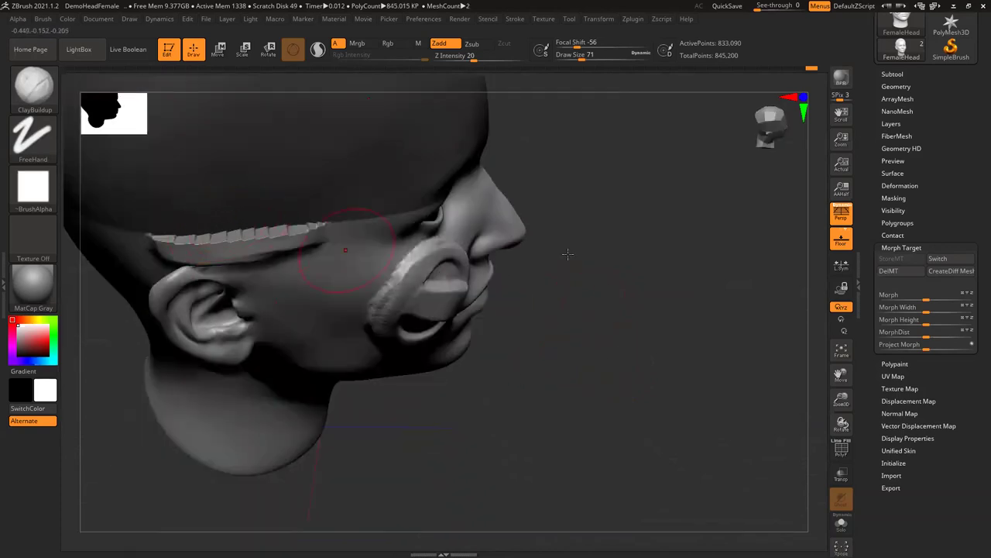
left_click_drag(243, 166, 527, 226, "shift")
Clear the mask from the upper head, bring it back with undo, and clear it again.
key("ctrl")
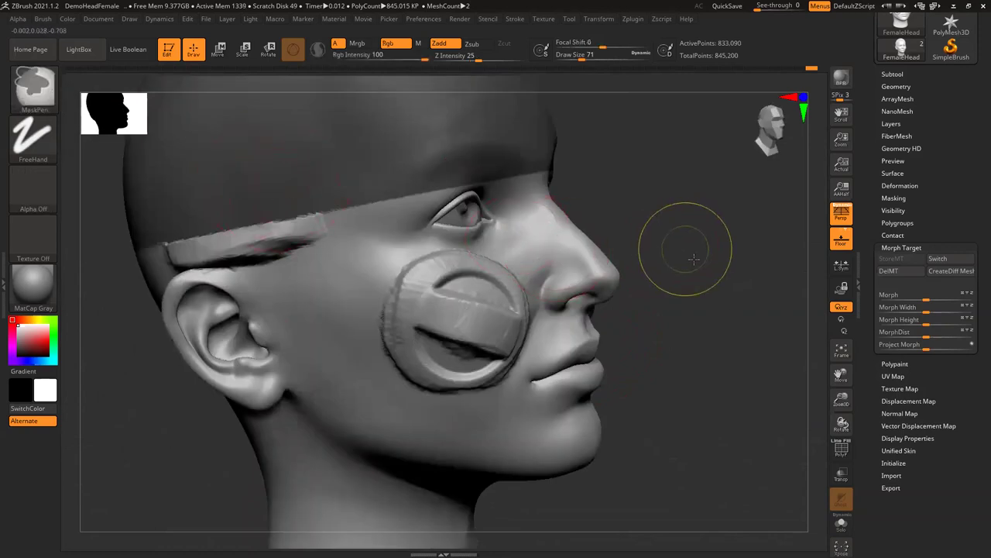
mouse_move(698, 270)
left_mouse_down()
mouse_move(715, 275)
mouse_move(723, 336)
mouse_move(710, 411)
mouse_move(684, 431)
mouse_move(695, 343)
mouse_move(735, 303)
left_mouse_up()
left_click_drag(691, 345, 284, 228)
mouse_move(720, 287)
left_mouse_down()
mouse_move(296, 267)
mouse_move(290, 204)
mouse_move(276, 214)
mouse_move(272, 199)
mouse_move(219, 240)
left_mouse_up()
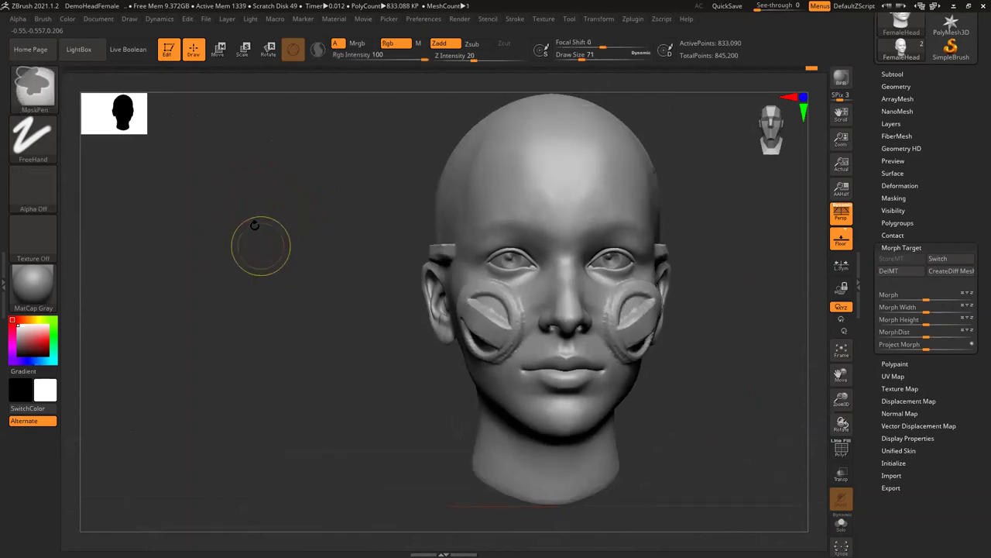
key("ctrl+z")
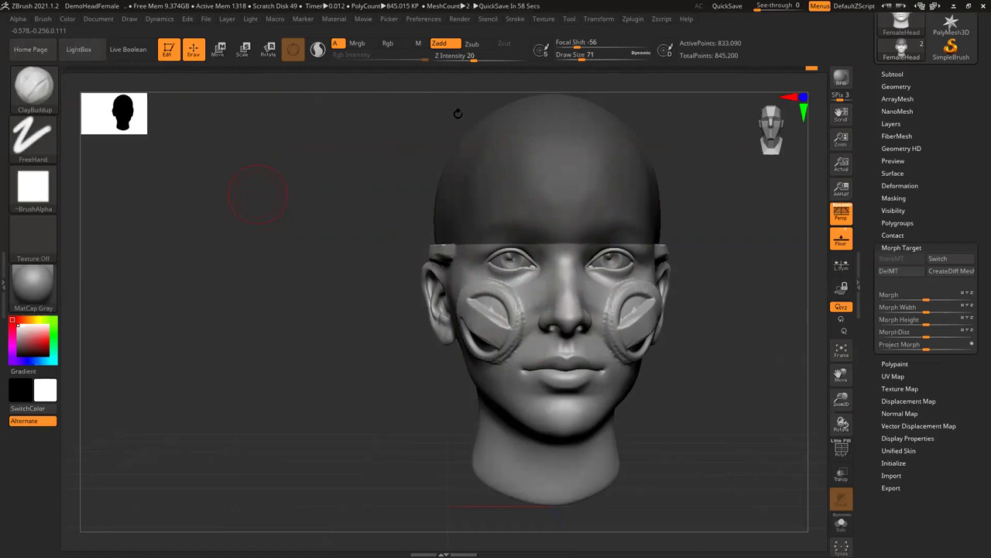
left_click_drag(299, 276, 530, 183)
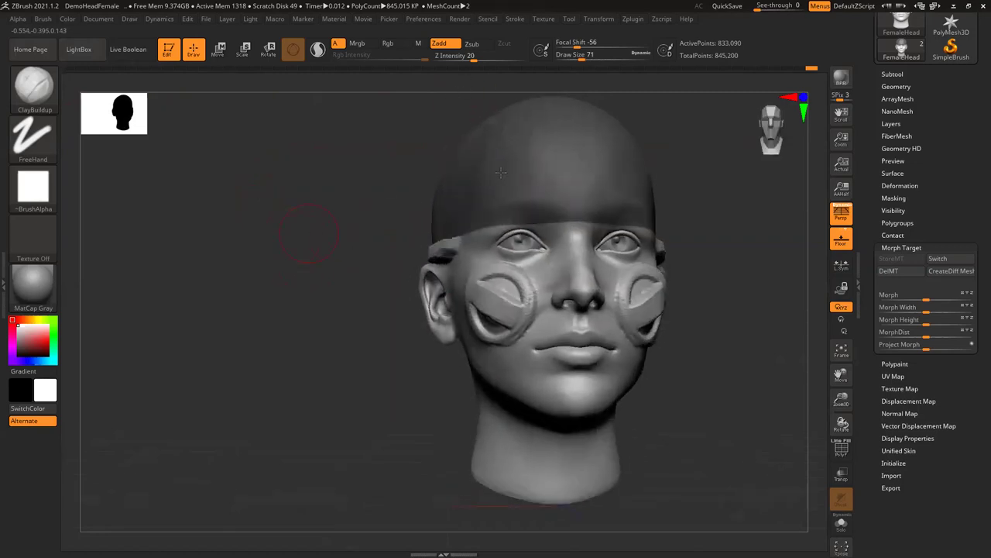
mouse_move(288, 166)
left_mouse_down()
mouse_move(295, 188)
mouse_move(267, 198)
mouse_move(392, 155)
mouse_move(574, 48)
mouse_move(576, 59)
left_mouse_up()
Set the draw size to 14, paint a mask in the shape of the eyebrows and invert it.
left_click_drag(193, 177, 139, 184)
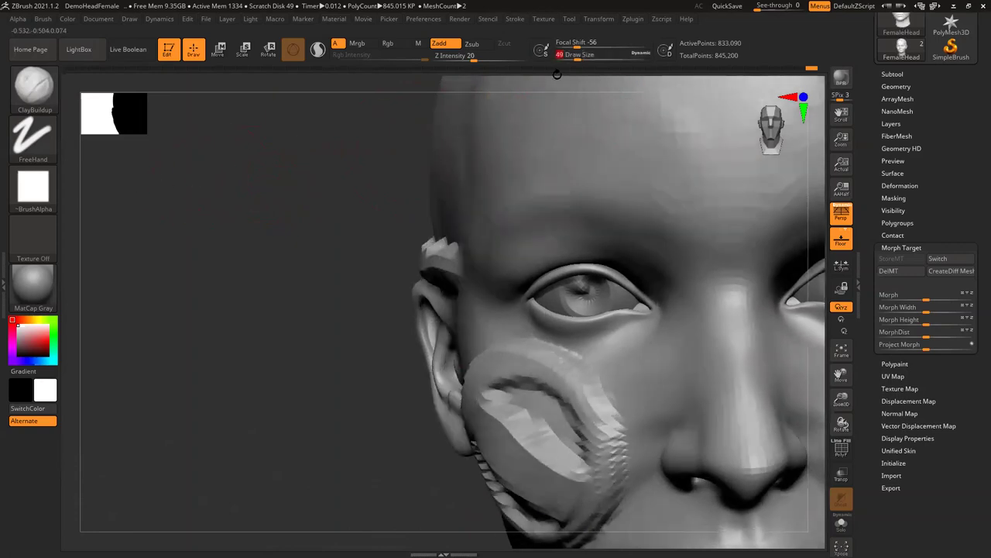
left_click(587, 223, "ctrl")
mouse_move(575, 217)
left_mouse_down("ctrl")
mouse_move(600, 228)
mouse_move(535, 197)
mouse_move(457, 207)
mouse_move(434, 229)
left_mouse_up("ctrl")
left_click_drag(547, 214, 587, 227, "ctrl")
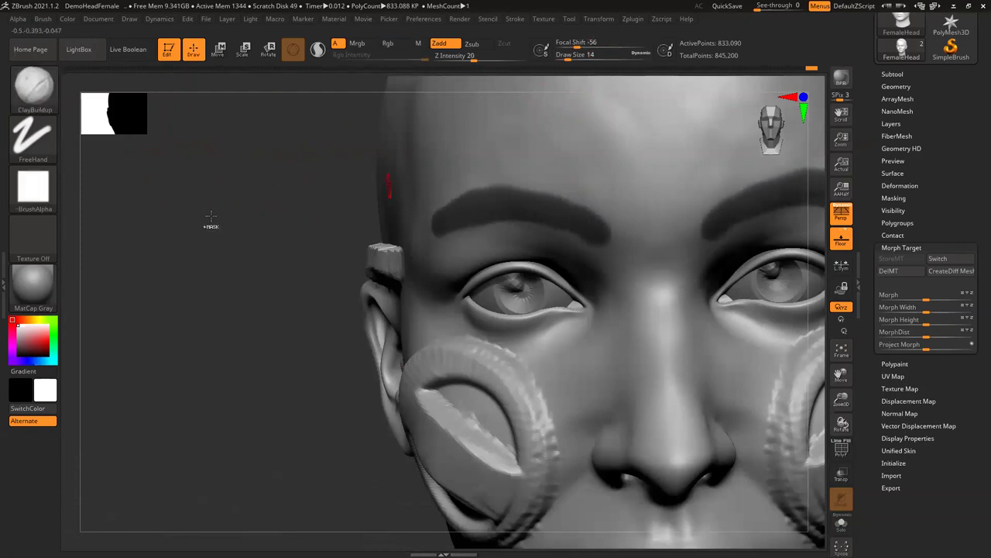
left_click(213, 221, "ctrl")
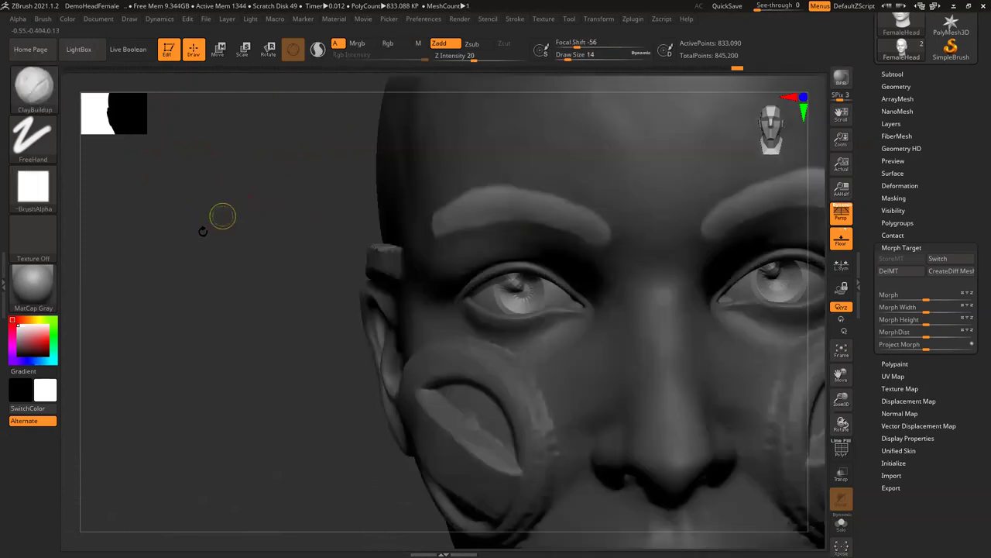
Sculpt fine ClayBuildup hair strokes within the unmasked eyebrows and clear the mask.
left_click_drag(212, 237, 280, 221)
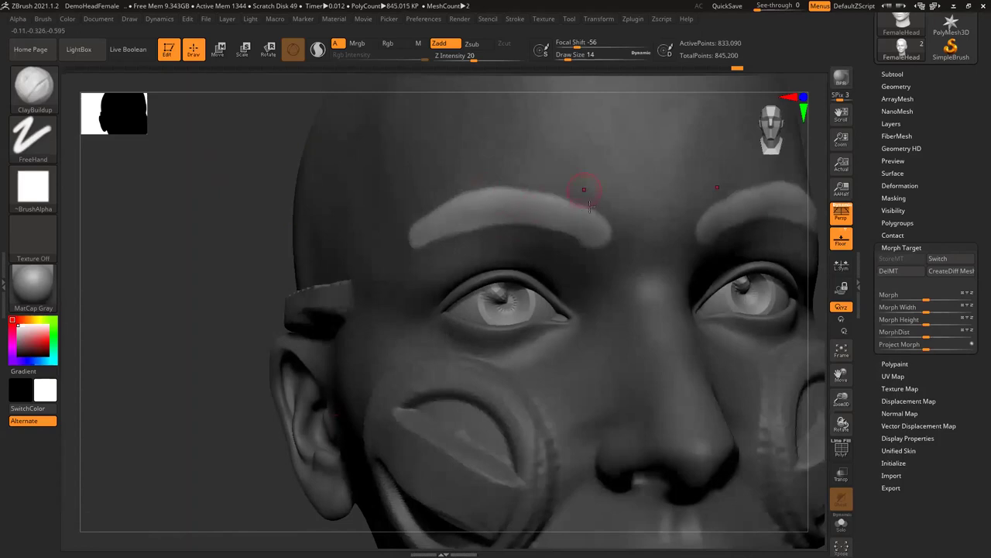
mouse_move(585, 228)
left_mouse_down()
mouse_move(536, 198)
mouse_move(569, 232)
mouse_move(565, 220)
mouse_move(504, 206)
mouse_move(491, 221)
mouse_move(442, 206)
mouse_move(461, 238)
mouse_move(457, 218)
mouse_move(438, 229)
mouse_move(449, 216)
mouse_move(431, 212)
left_mouse_up()
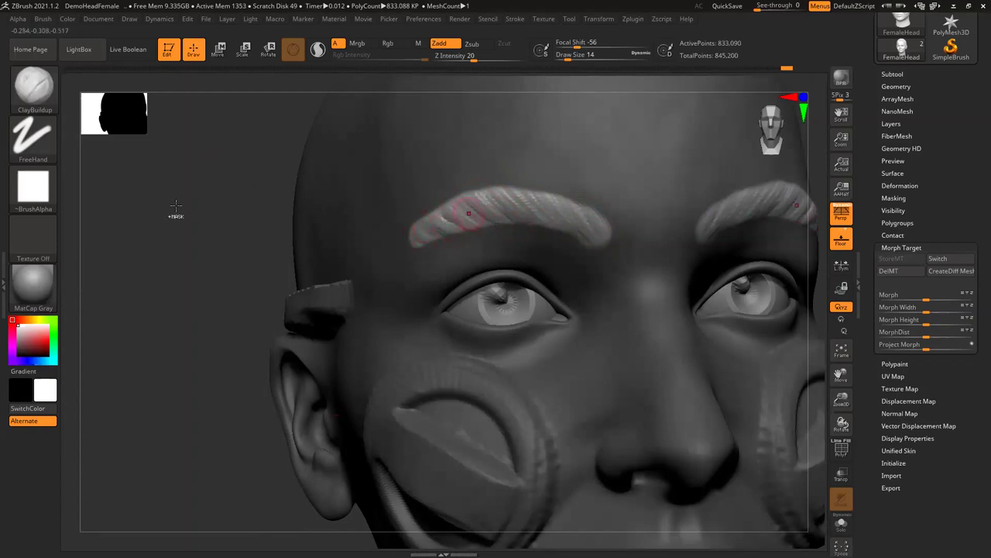
key("ctrl")
left_click_drag(231, 229, 184, 195, "ctrl")
key("f")
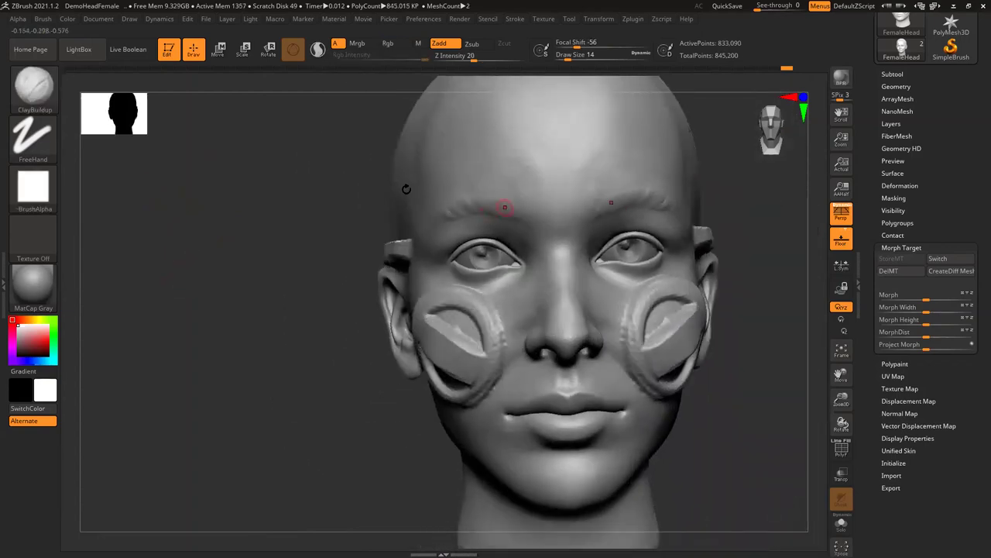
Paint a mask over the lower lip, invert it and sculpt fine ClayBuildup strokes on the lip.
left_click_drag(173, 237, 199, 181)
key("f")
key("f")
right_click_drag(567, 229, 540, 191, "alt")
mouse_move(565, 239)
left_mouse_down("ctrl")
mouse_move(482, 216)
mouse_move(570, 252)
mouse_move(509, 248)
mouse_move(566, 262)
left_mouse_up("ctrl")
key("ctrl+i")
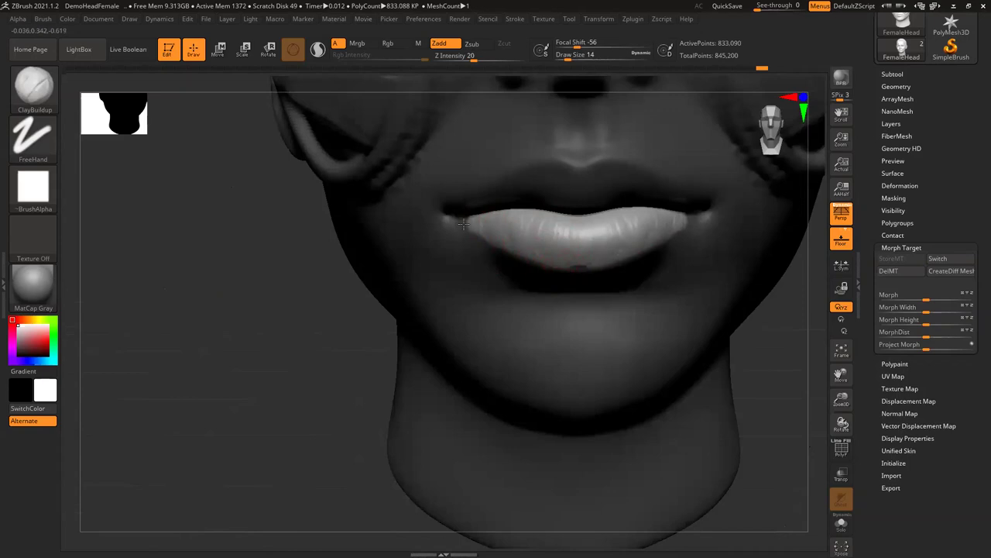
Clear the mask around the lower lip and bring the whole head back into front view.
key("ctrl")
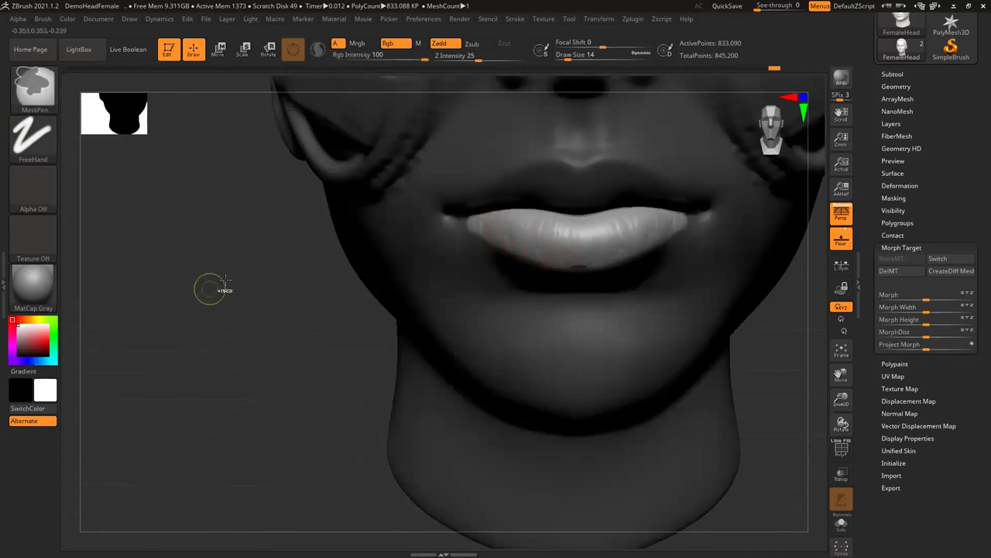
mouse_move(201, 276)
left_mouse_down("ctrl")
mouse_move(194, 210)
mouse_move(210, 277)
mouse_move(179, 264)
mouse_move(206, 332)
mouse_move(184, 323)
mouse_move(679, 302)
mouse_move(646, 307)
mouse_move(250, 278)
mouse_move(255, 338)
mouse_move(262, 280)
mouse_move(302, 312)
left_mouse_up("ctrl")
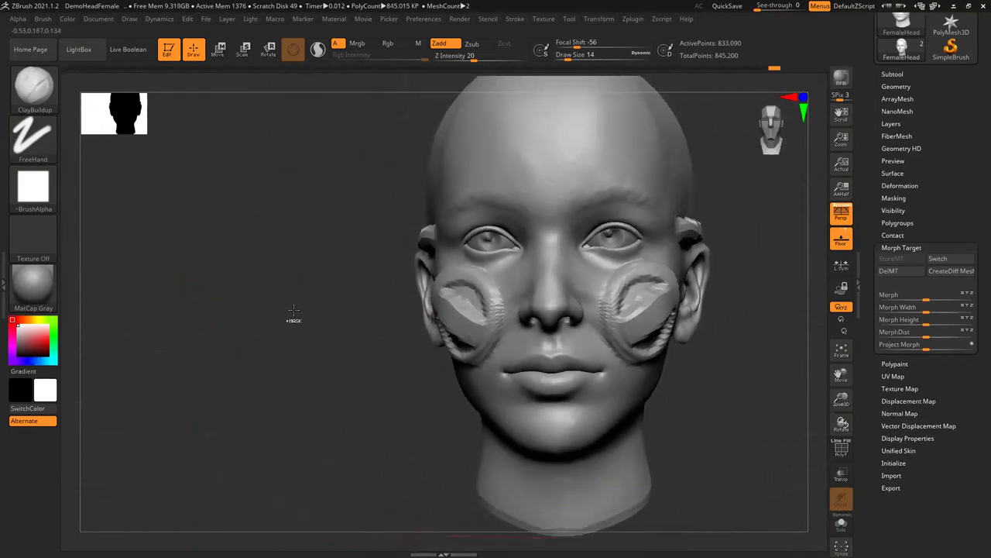
right_click_drag(302, 312, 274, 278, "ctrl")
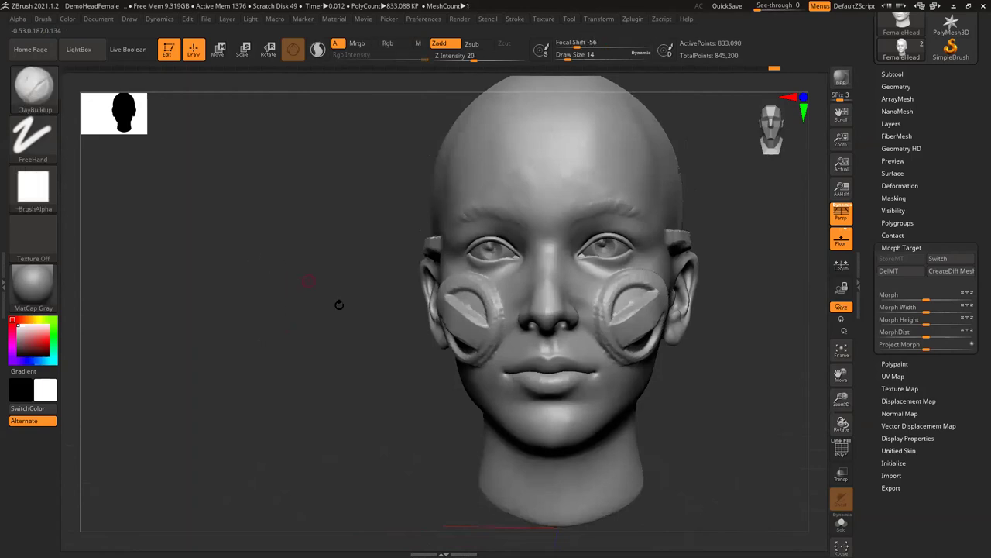
Examine the sculpted head from the side, three-quarter and front, and review the available Masking commands.
left_click_drag(309, 261, 717, 378)
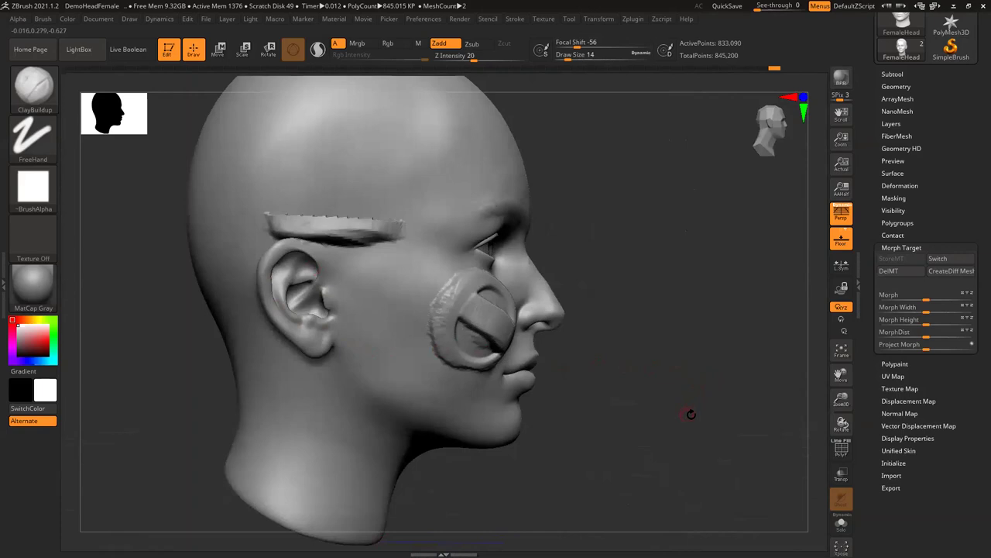
mouse_move(671, 418)
left_mouse_down()
mouse_move(239, 255)
mouse_move(208, 225)
mouse_move(233, 175)
left_mouse_up()
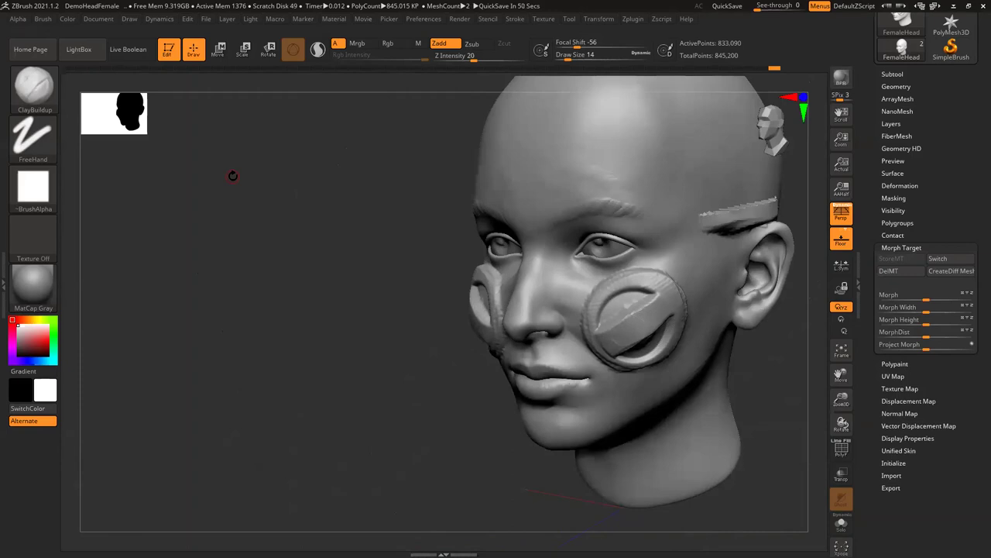
left_click_drag(271, 283, 294, 248, "shift")
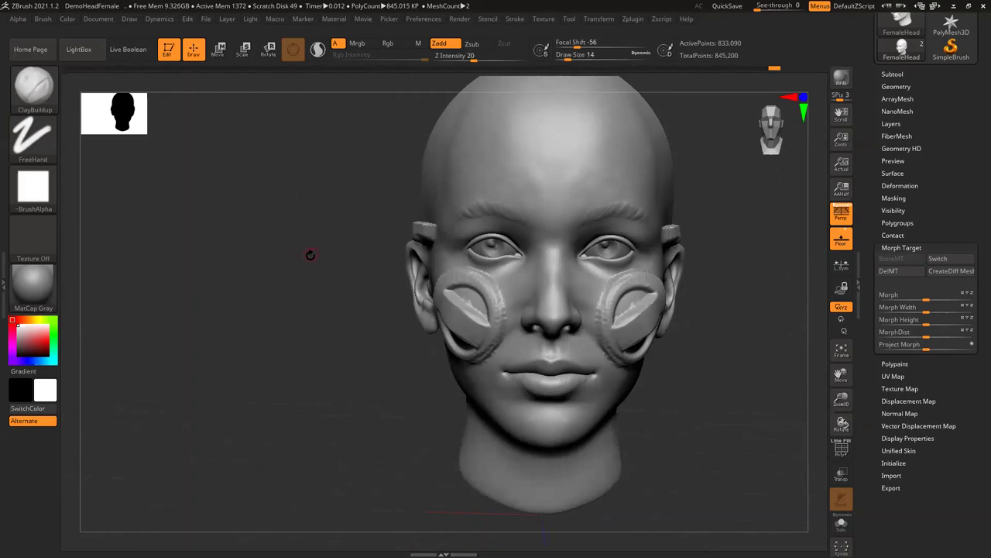
left_click(890, 198)
left_click_drag(977, 220, 977, 181)
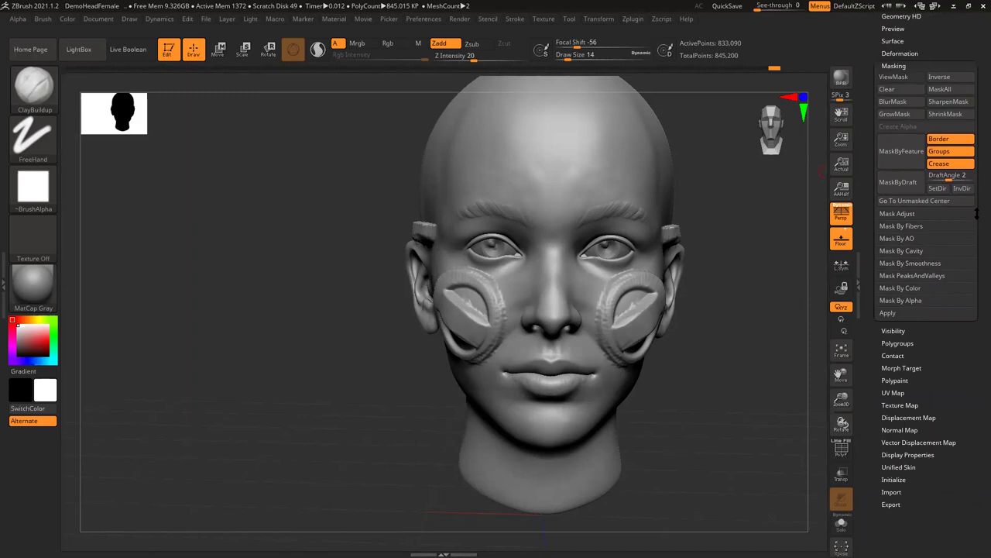
left_click_drag(978, 201, 977, 172)
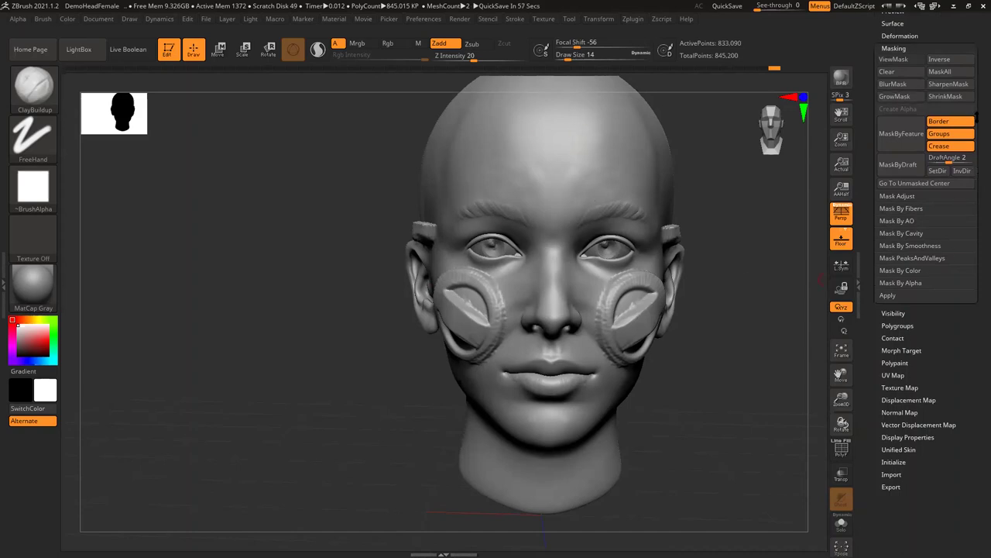
left_click_drag(978, 88, 978, 129)
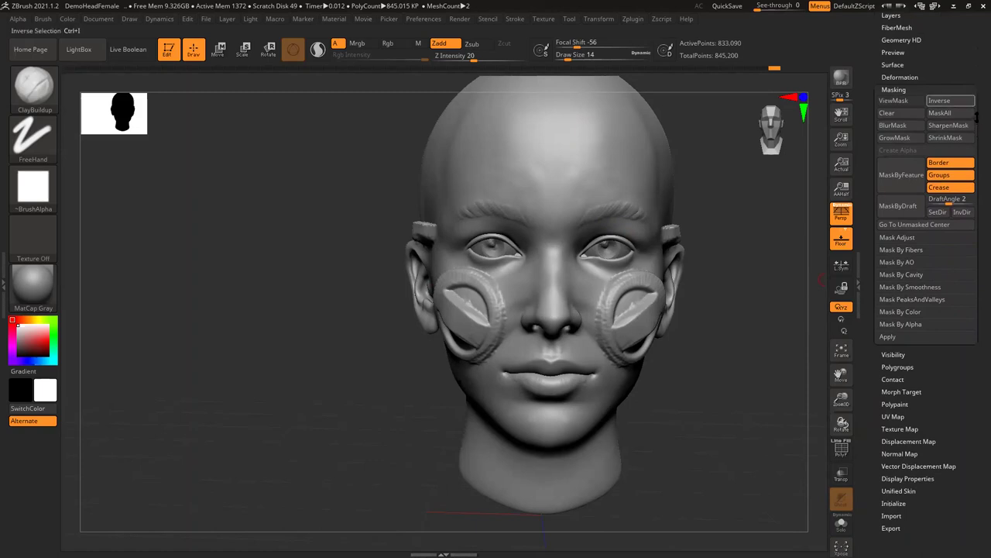
scroll(977, 131, "up", 1)
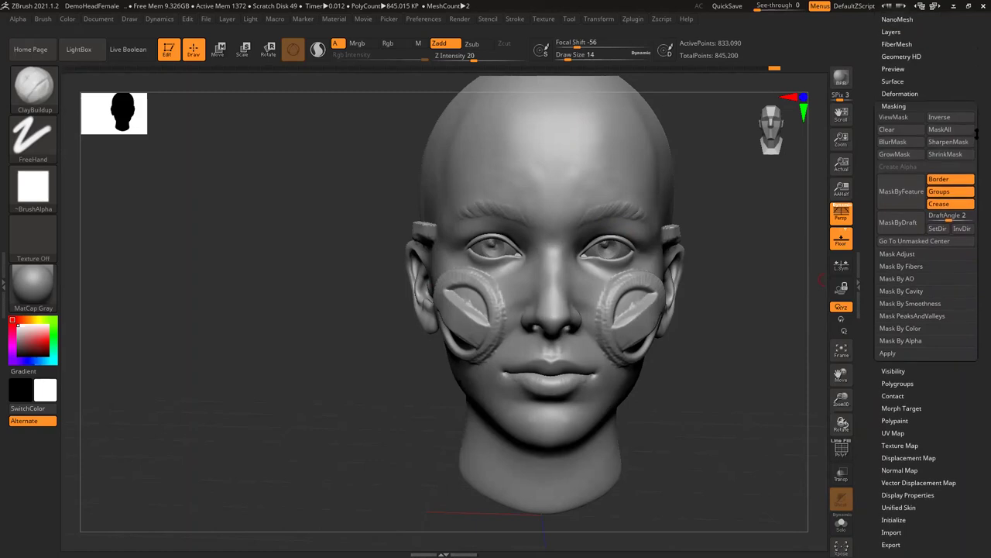
scroll(972, 144, "up", 3)
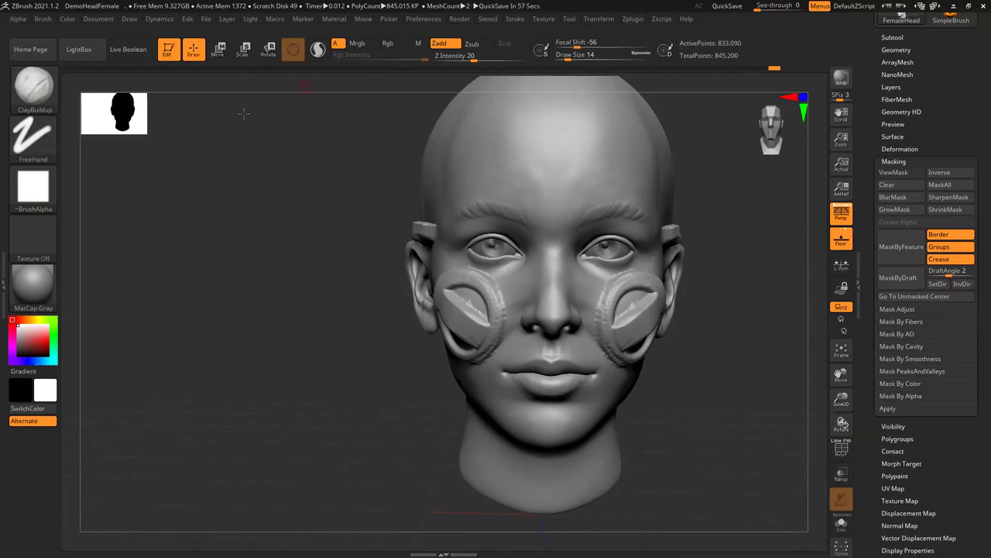
Sculpt short ClayBuildup strokes on the forehead above one eyebrow and look at the face from slightly below.
left_click_drag(129, 133, 169, 147, "alt")
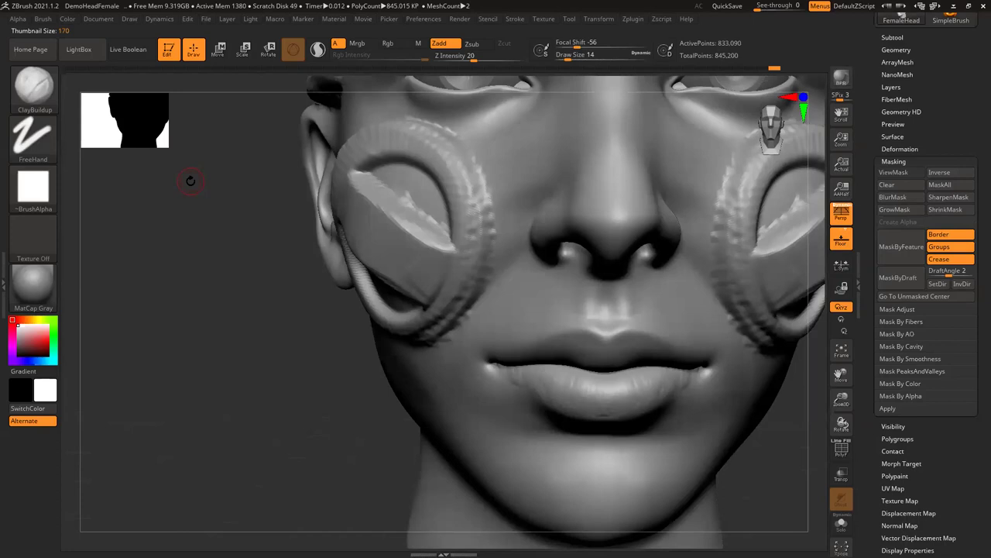
left_click_drag(202, 182, 215, 182, "alt")
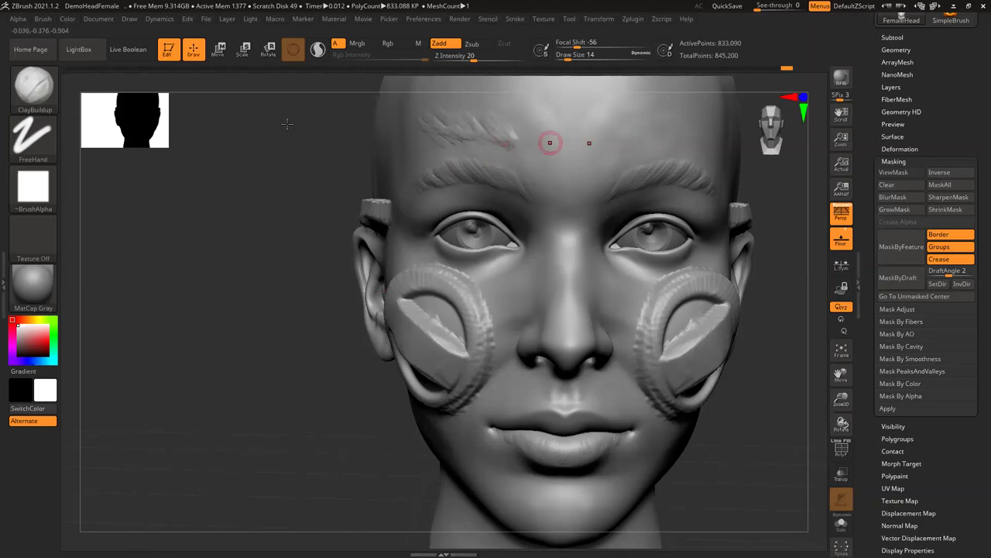
left_click_drag(338, 137, 292, 75)
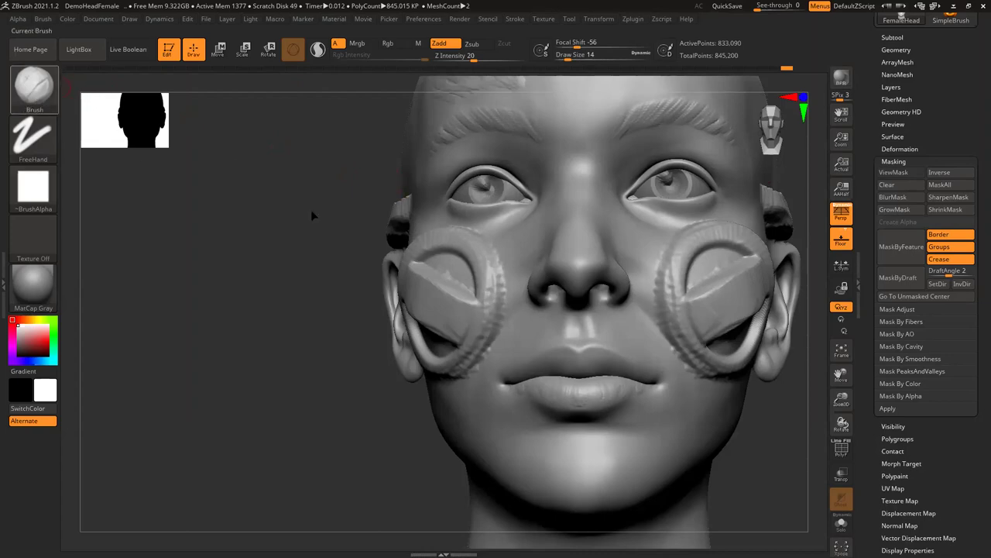
Review the available sculpting brushes in the brush library, keeping ClayBuildup as the current brush.
key("b")
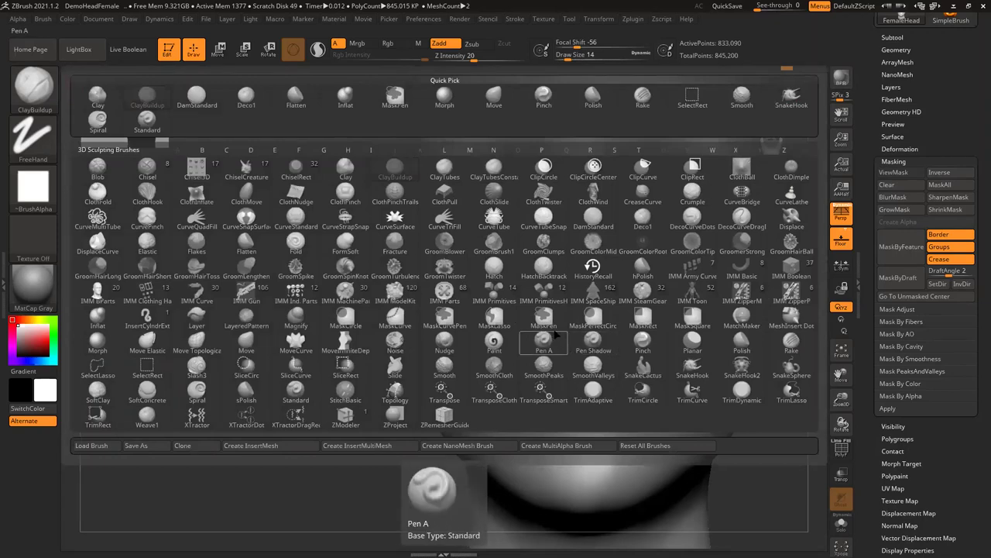
left_click(55, 106)
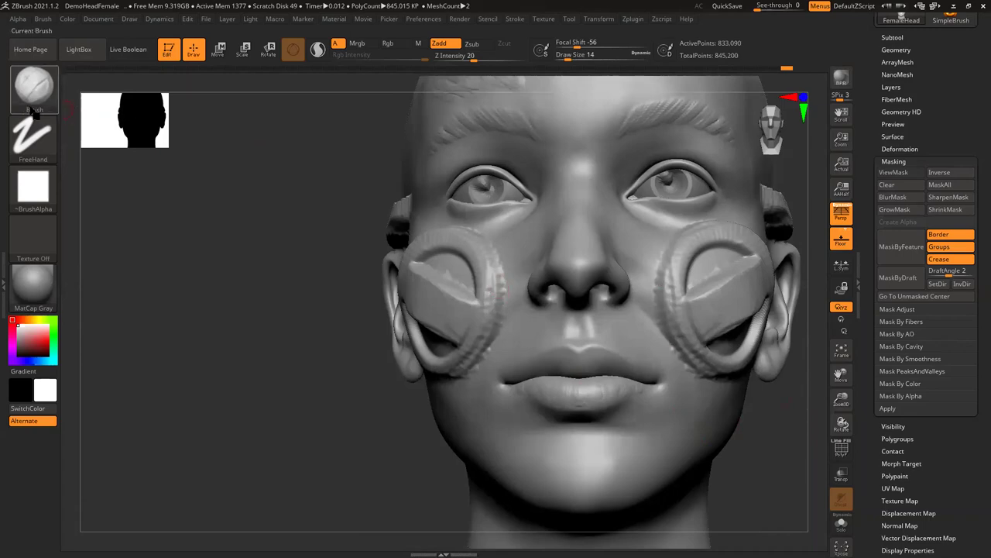
key("b")
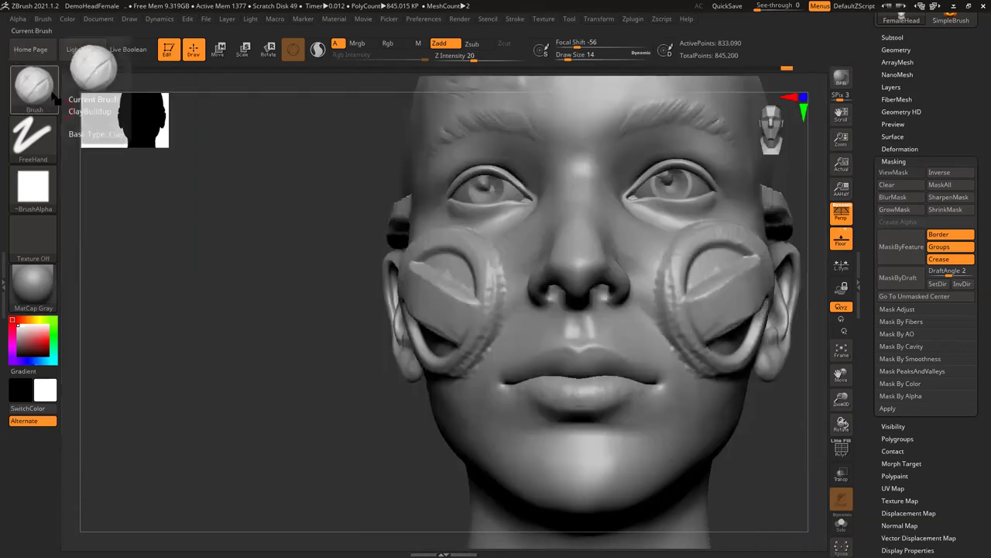
left_click(27, 87)
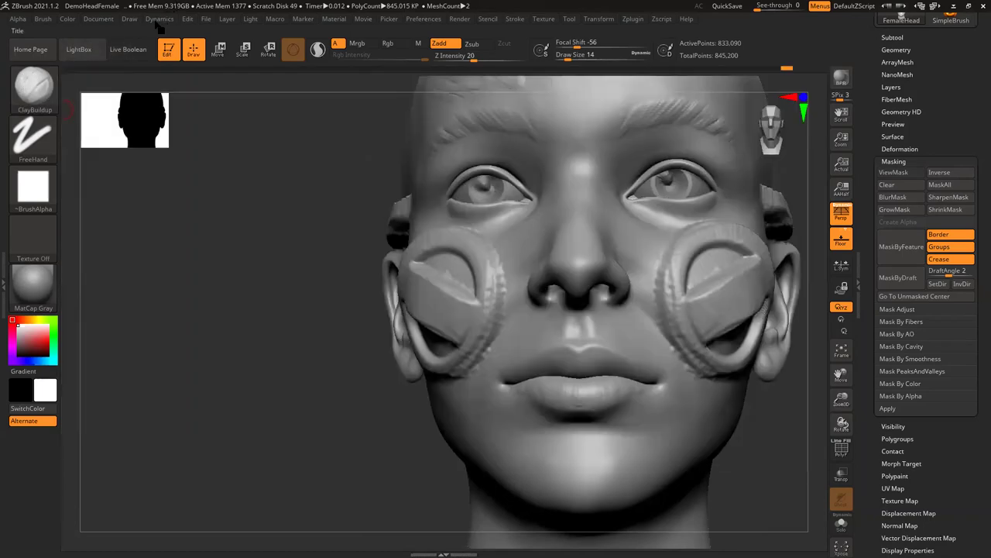
left_click(158, 18)
left_click_drag(299, 178, 223, 32, "alt")
left_click(167, 21)
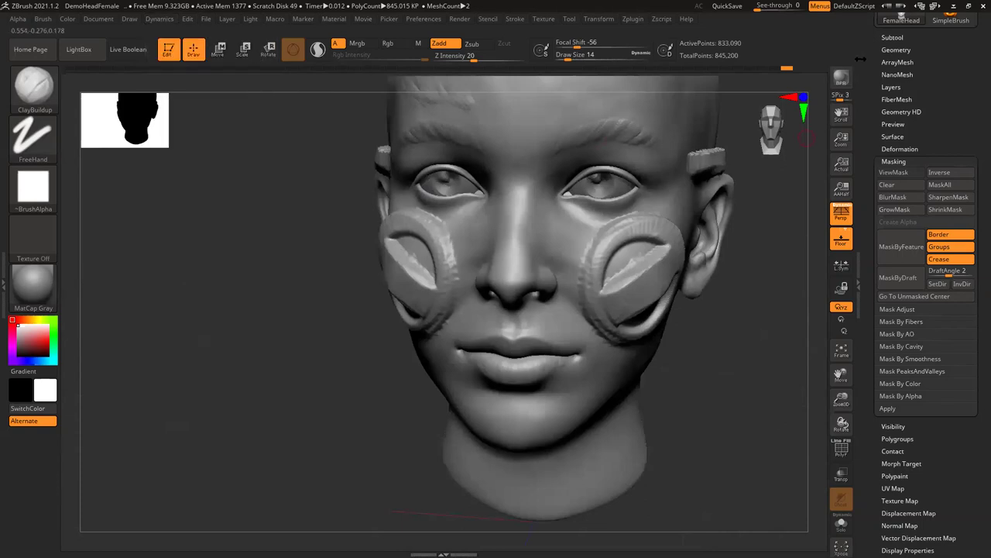
Review the Subtool list and the Geometry settings of the head.
left_click(893, 37)
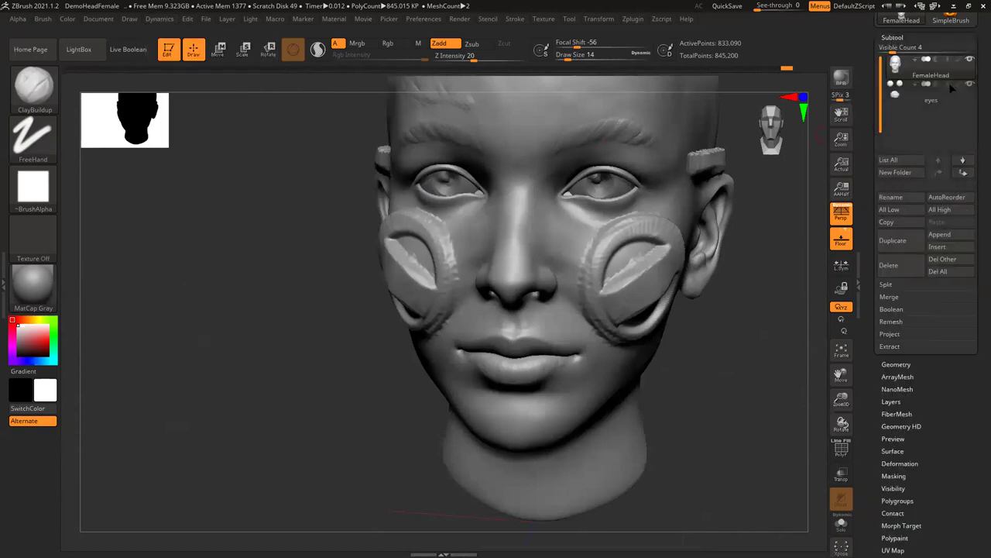
scroll(977, 133, "down", 1)
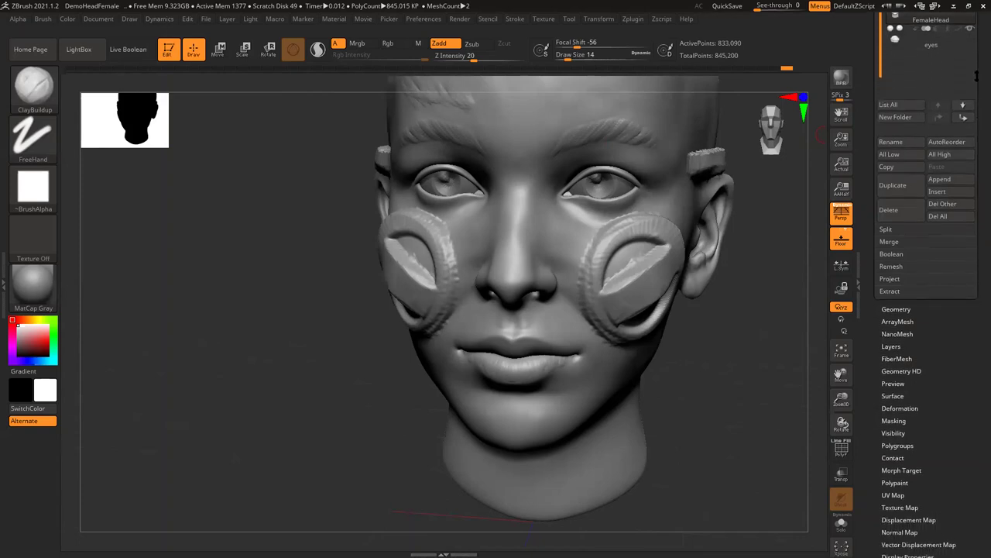
scroll(977, 142, "down", 6)
left_click(897, 179)
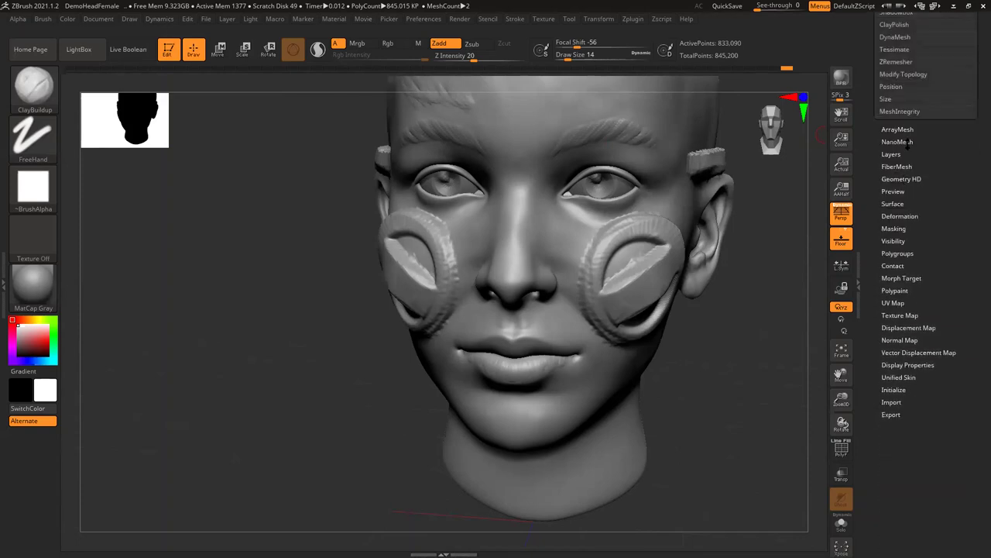
scroll(972, 191, "up", 5)
scroll(972, 191, "down", 3)
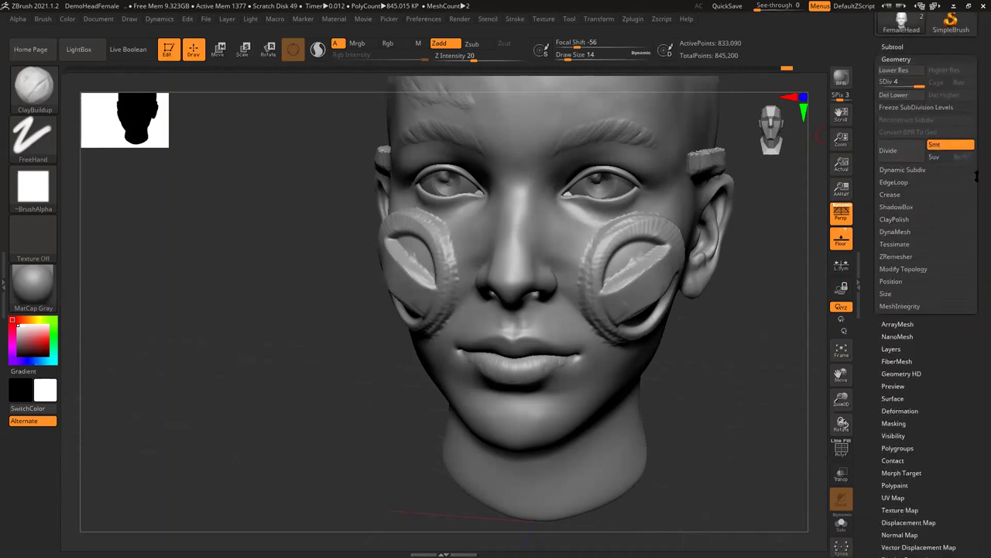
left_click(897, 56)
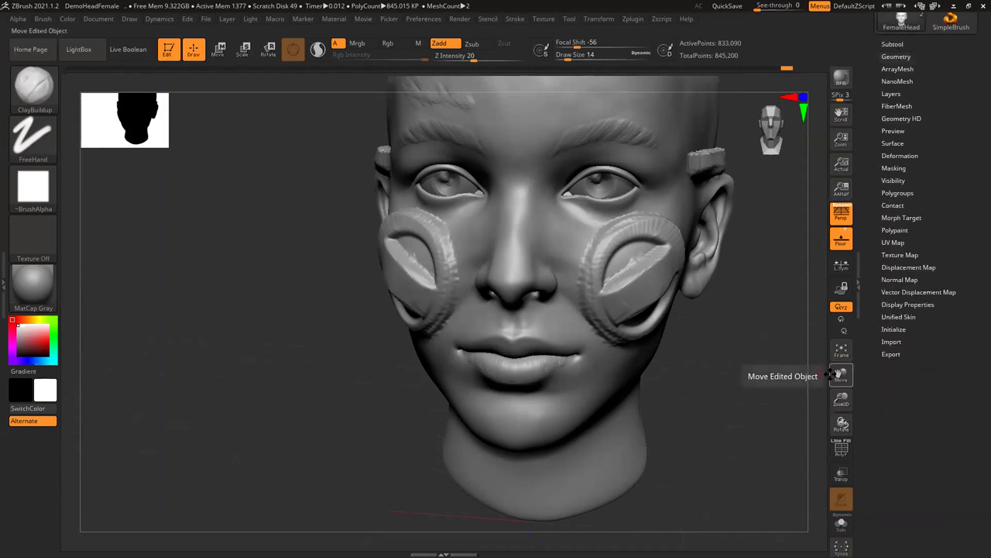
Show the polygon wireframe on the head and examine the ZRemesher settings under Geometry.
left_click(841, 448)
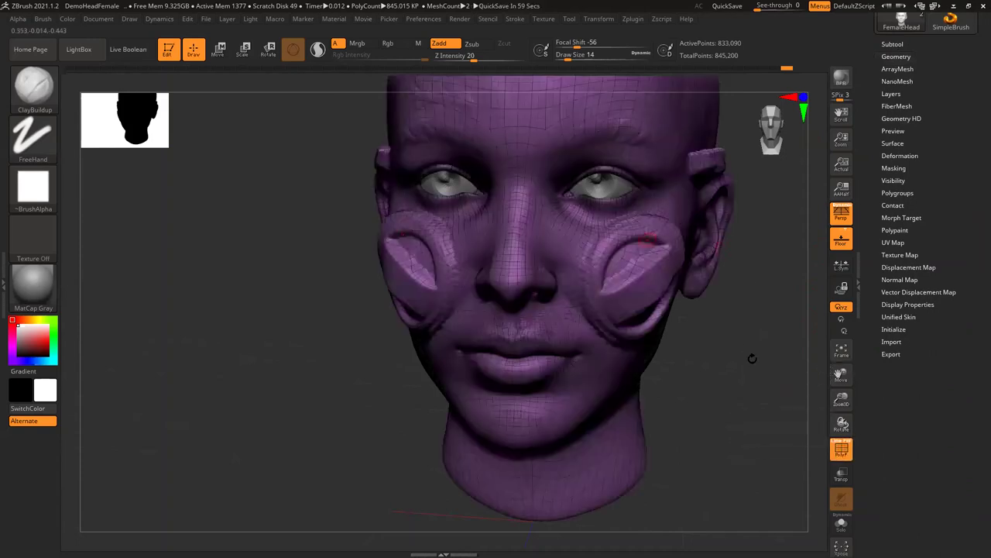
left_click_drag(756, 349, 650, 187)
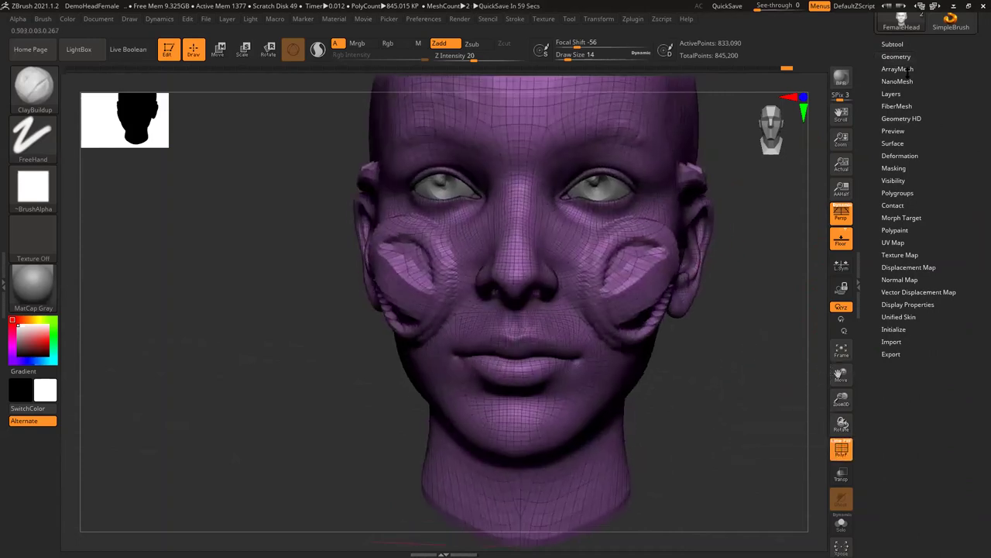
left_click(899, 56)
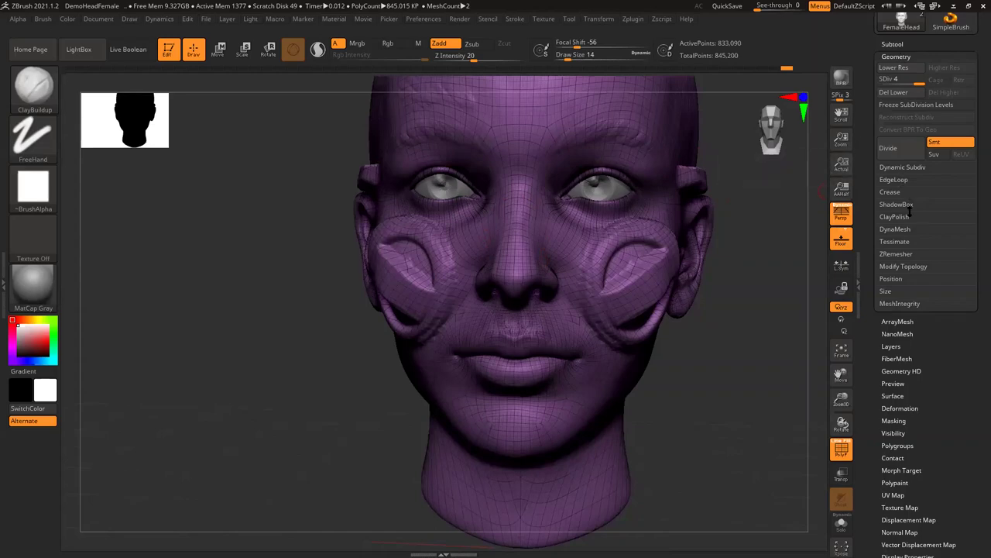
left_click(897, 253)
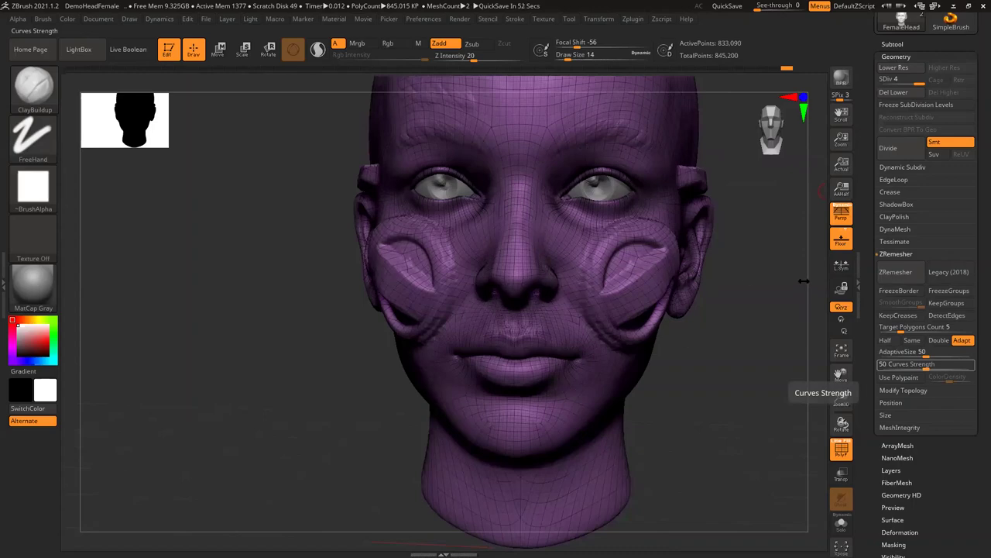
left_click(638, 23)
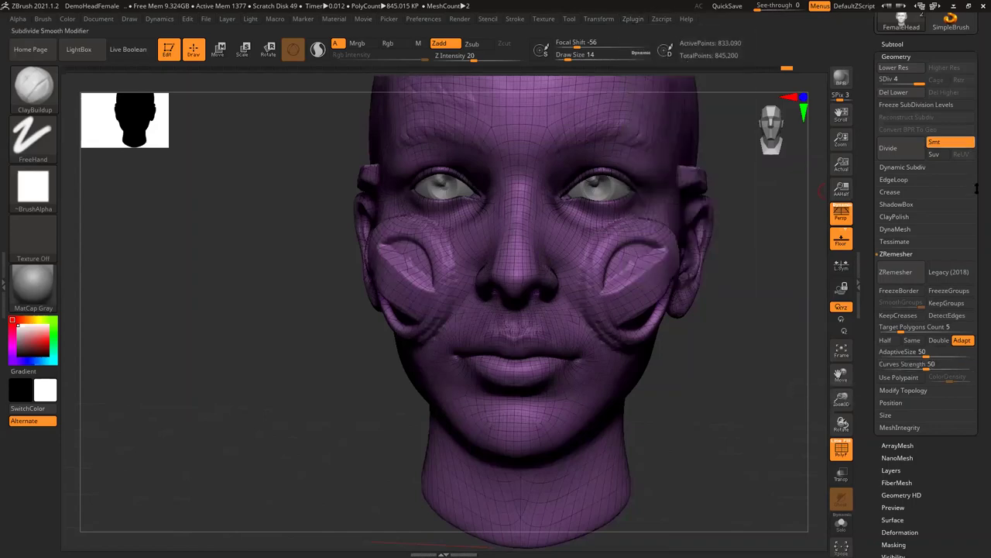
left_click_drag(977, 166, 964, 208)
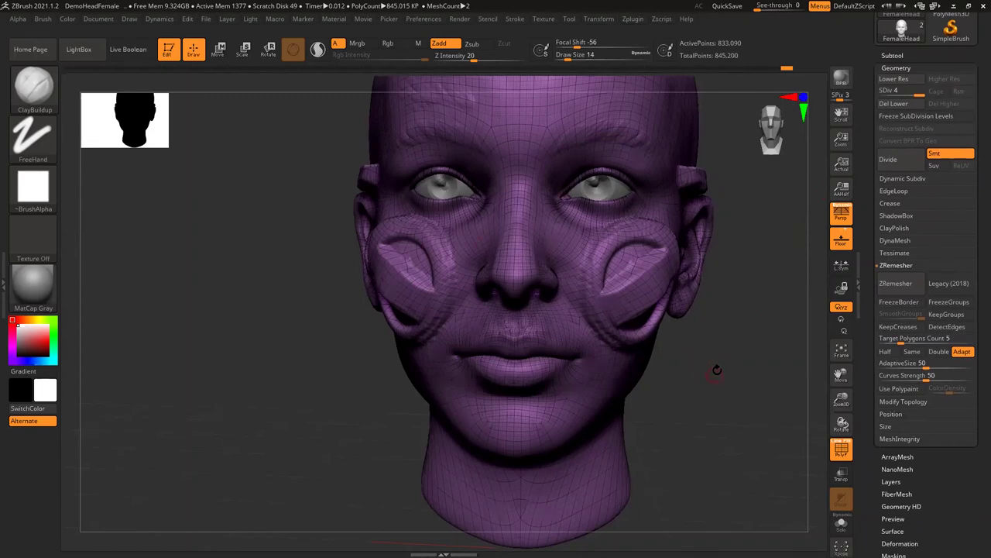
Hide the polygon wireframe on the head to return to the plain shaded display.
key("ctrl+z")
key("ctrl+z")
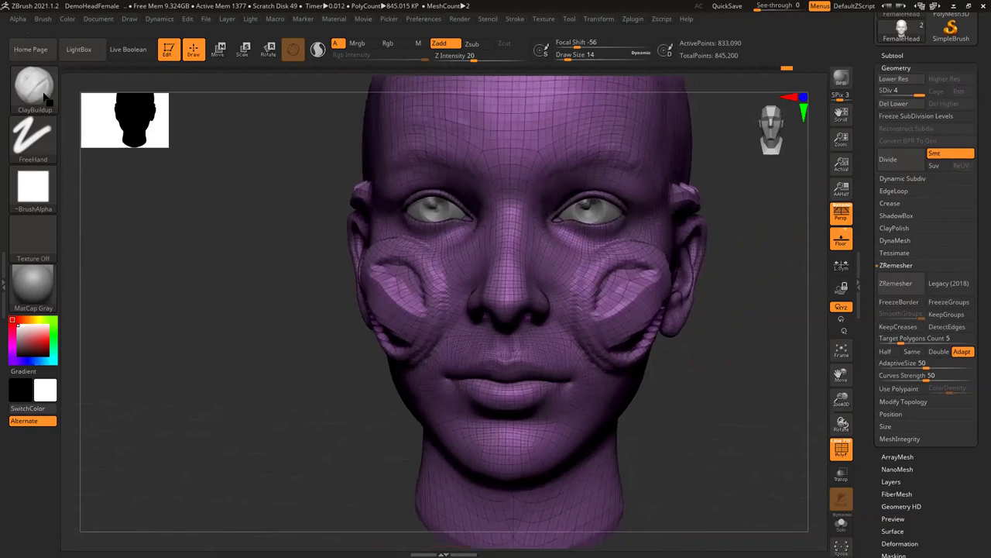
key("ctrl+z")
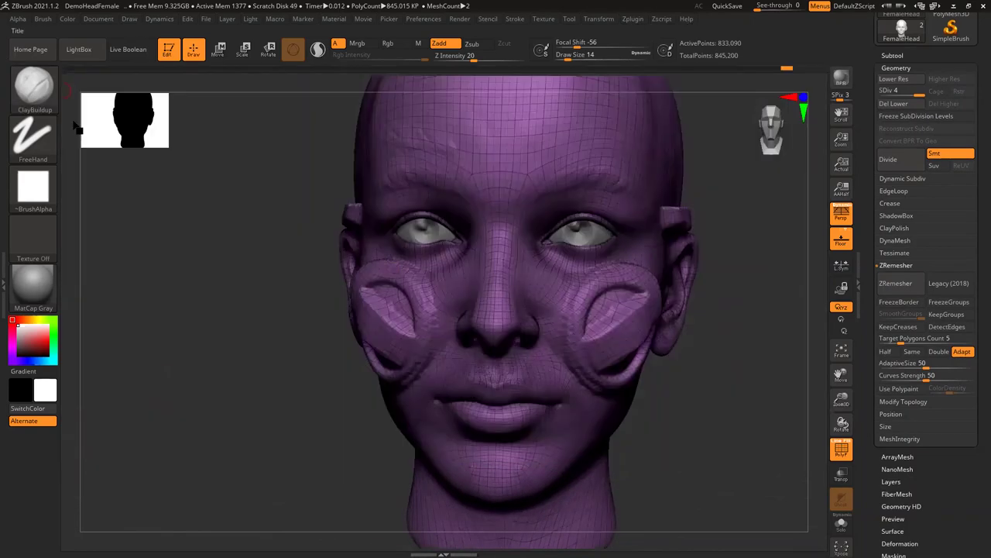
left_click(50, 85)
left_click(50, 84)
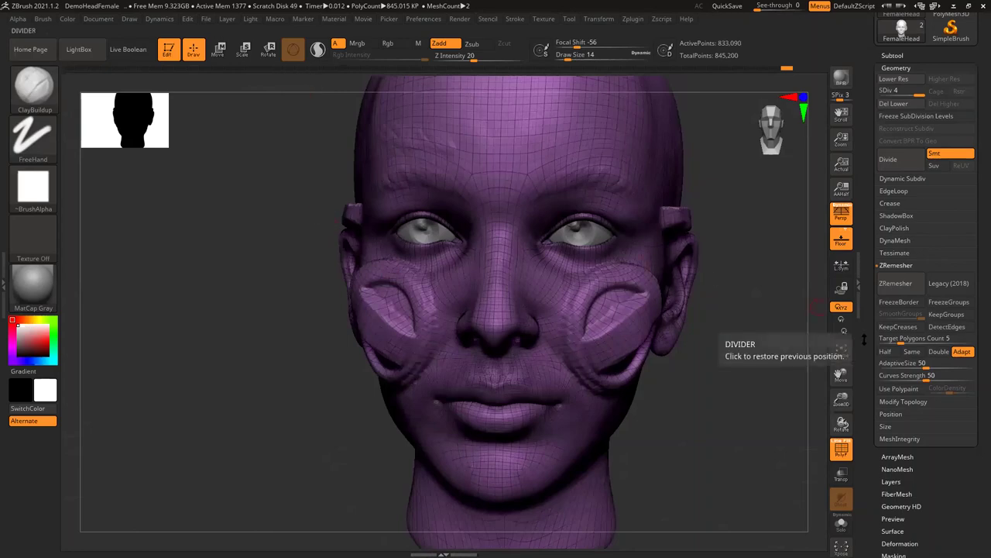
left_click(842, 451)
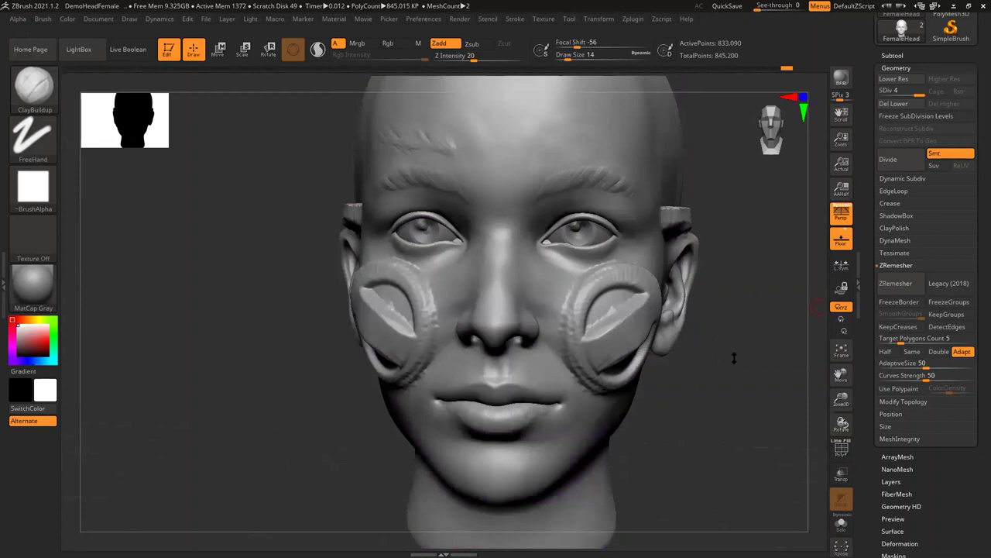
left_click_drag(732, 350, 790, 383)
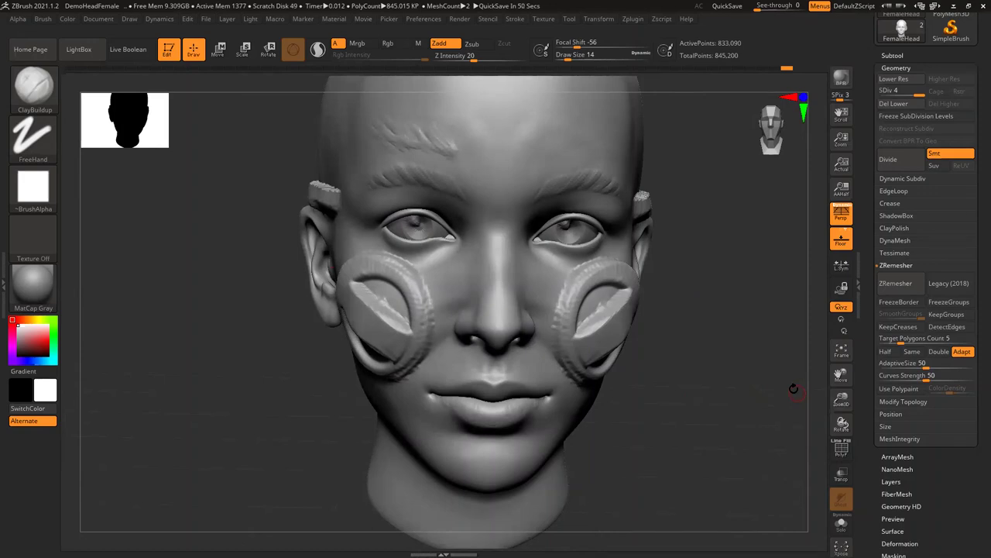
mouse_move(685, 315)
left_mouse_down()
mouse_move(683, 307)
mouse_move(682, 331)
left_mouse_up()
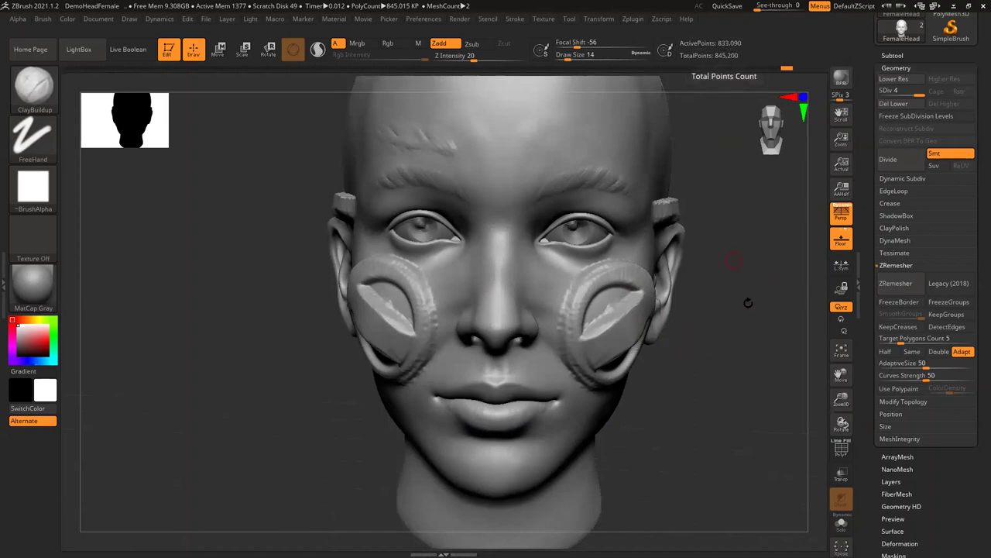
mouse_move(748, 285)
left_mouse_down()
mouse_move(749, 243)
mouse_move(742, 305)
mouse_move(730, 310)
mouse_move(898, 91)
mouse_move(880, 91)
left_mouse_up()
left_click_drag(747, 346, 924, 92, "alt")
left_click_drag(582, 304, 612, 356)
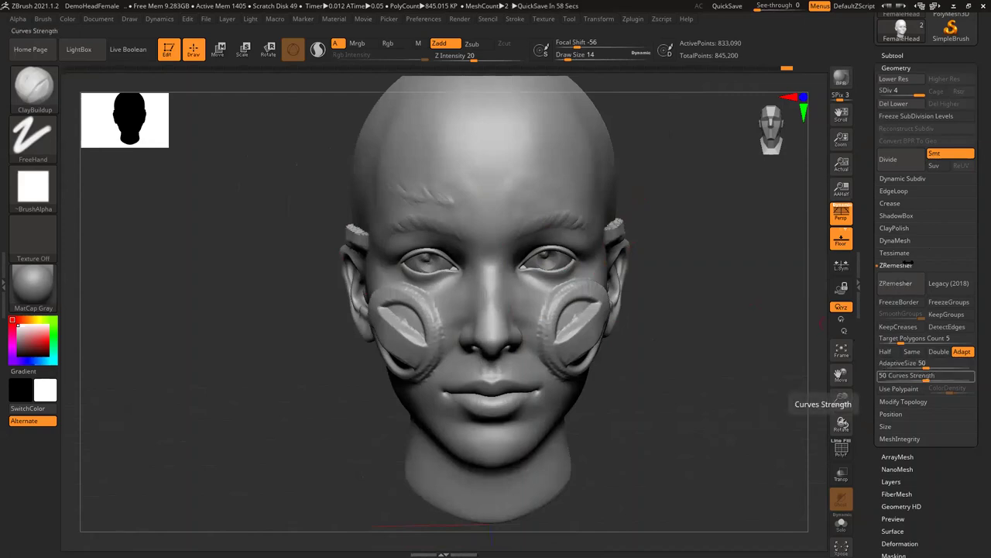
left_click(897, 68)
left_click(896, 68)
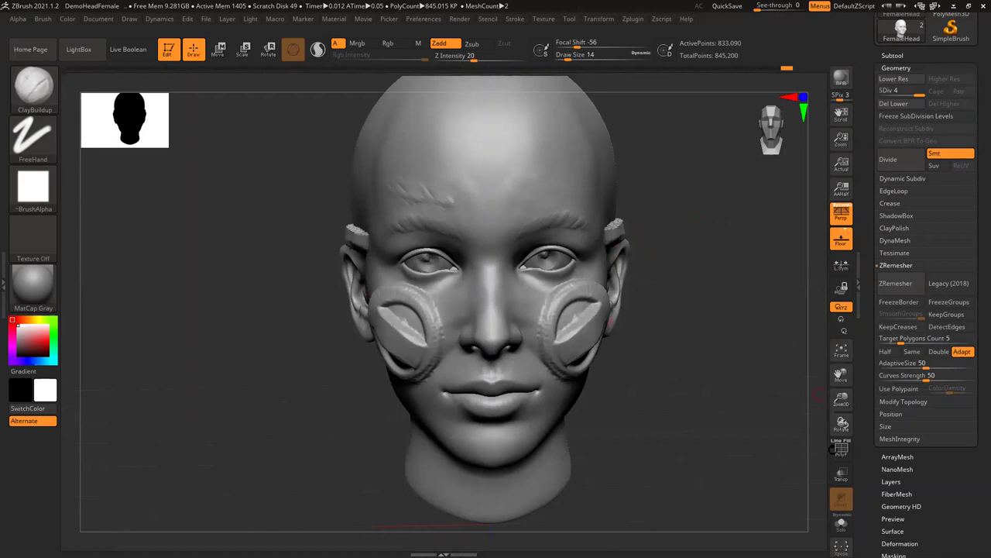
Review the Subtool list and return to the Geometry settings of the head.
left_click(891, 54)
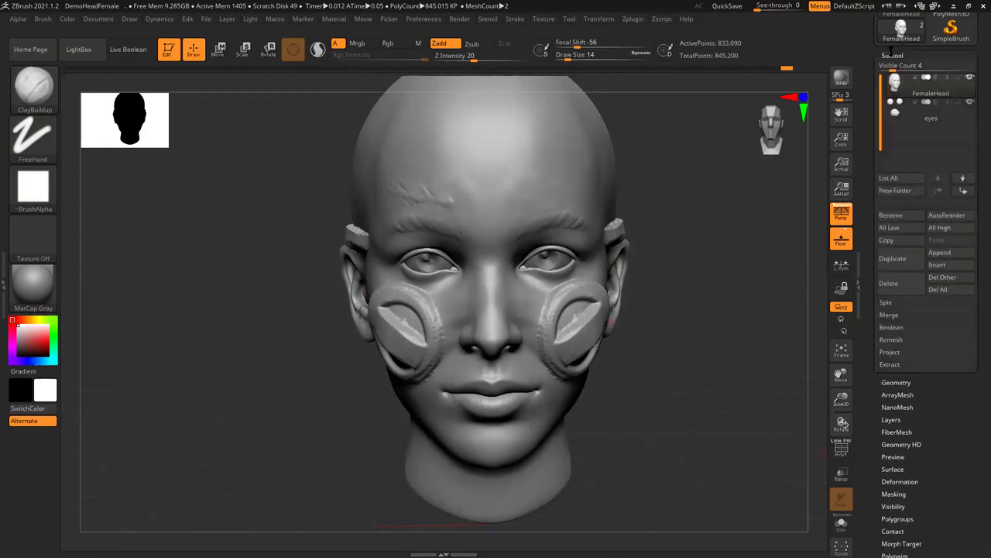
left_click(893, 54)
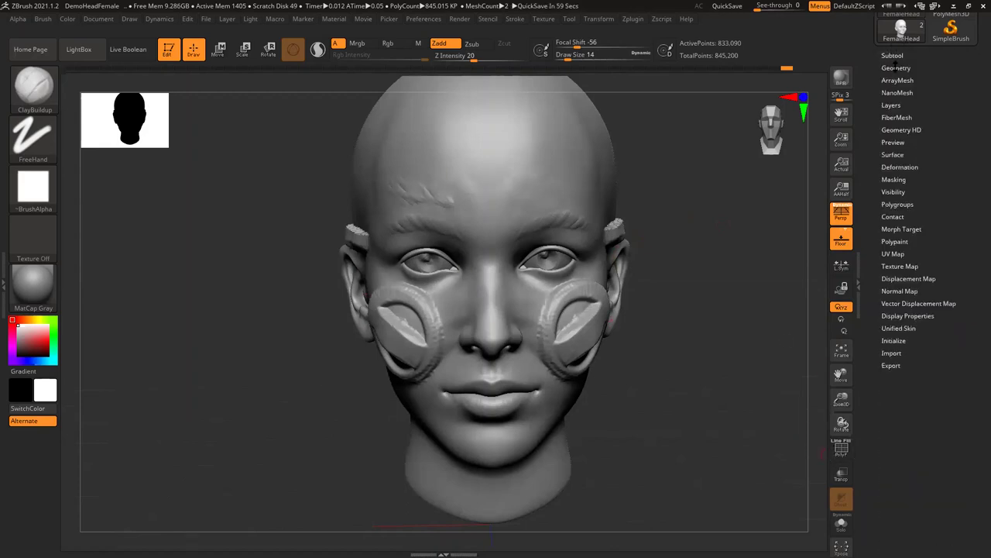
left_click(896, 67)
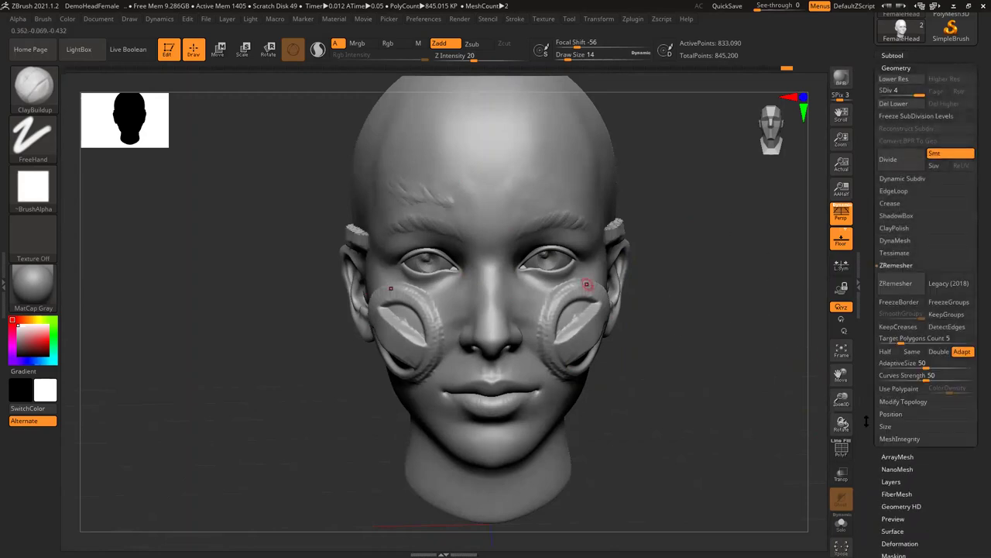
Show the polygon wireframe on the head and examine the mesh density around the cheek piece, mouth, jaw and neck.
left_click(844, 451)
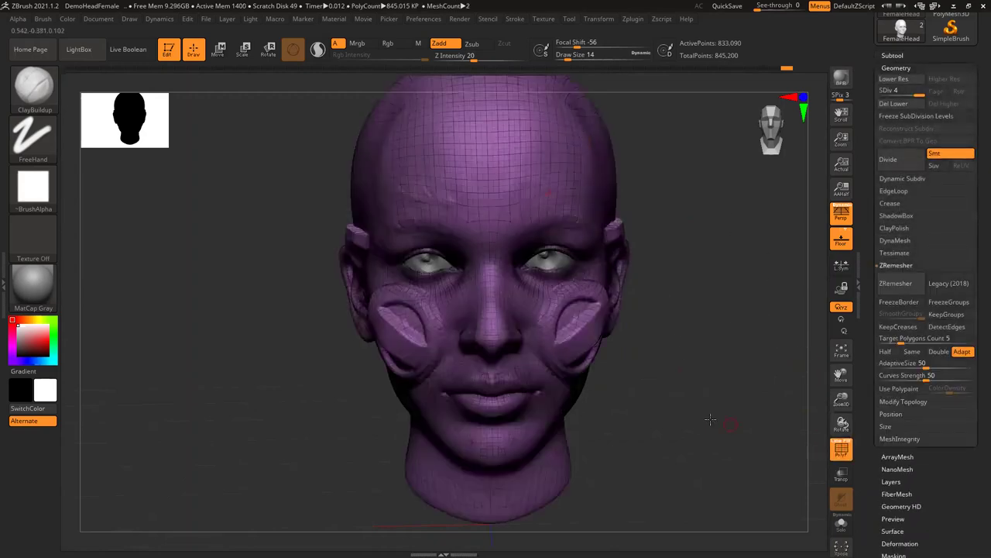
mouse_move(703, 415)
left_mouse_down()
mouse_move(699, 430)
mouse_move(726, 420)
mouse_move(715, 406)
mouse_move(749, 422)
left_mouse_up()
left_click_drag(820, 411, 587, 242, "alt")
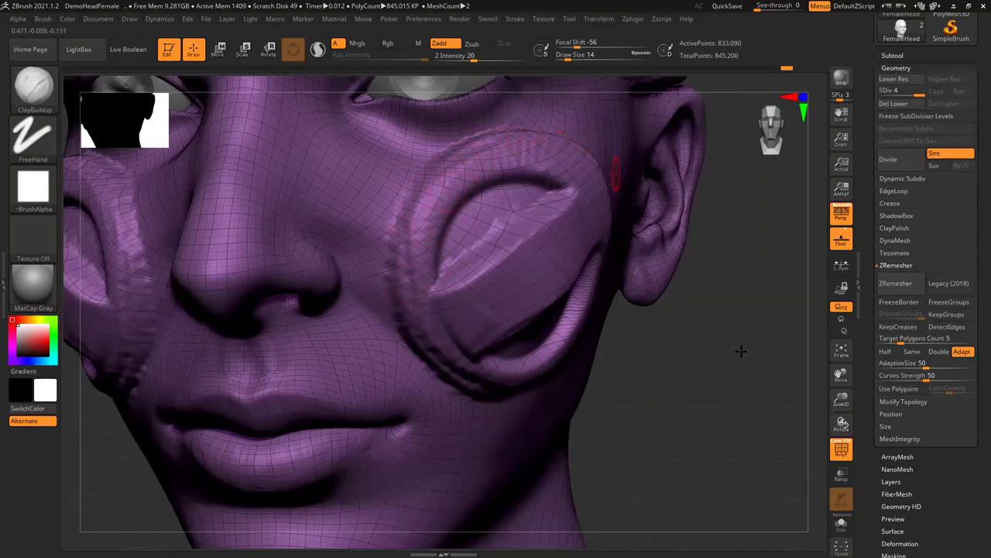
key("ctrl+z")
key("ctrl+z")
key("ctrl+shift+z")
key("ctrl+shift+z")
left_click_drag(762, 457, 736, 326, "alt")
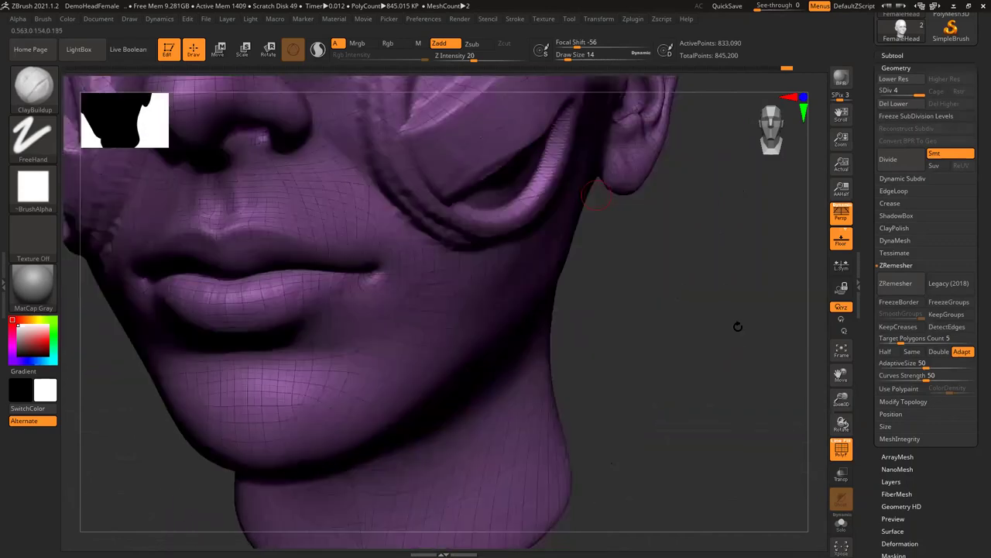
left_click_drag(840, 360, 662, 256)
left_click_drag(724, 380, 742, 438)
left_click_drag(732, 232, 770, 427, "alt")
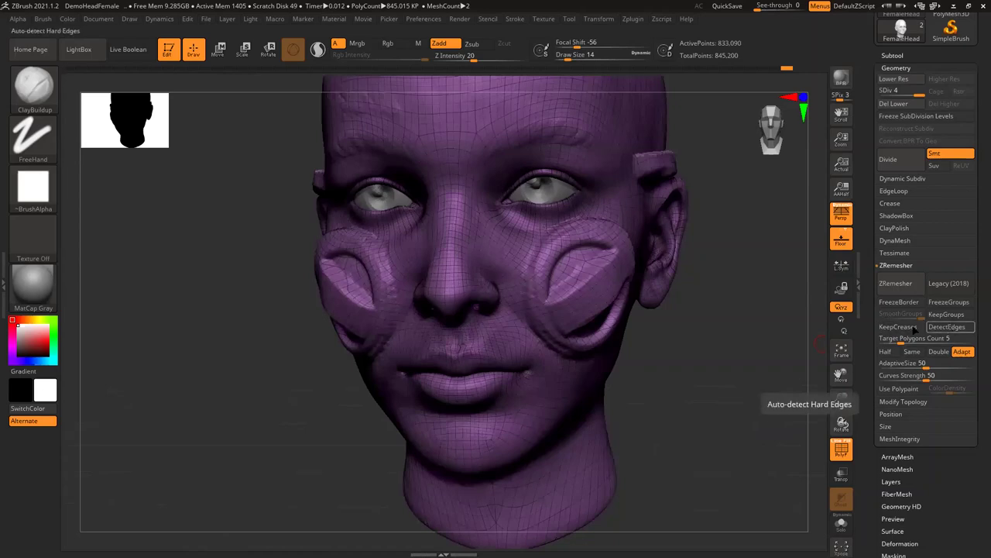
Enable KeepCreases and DetectEdges and run ZRemesher on the head with a target polygon count of 5.
left_click(908, 327)
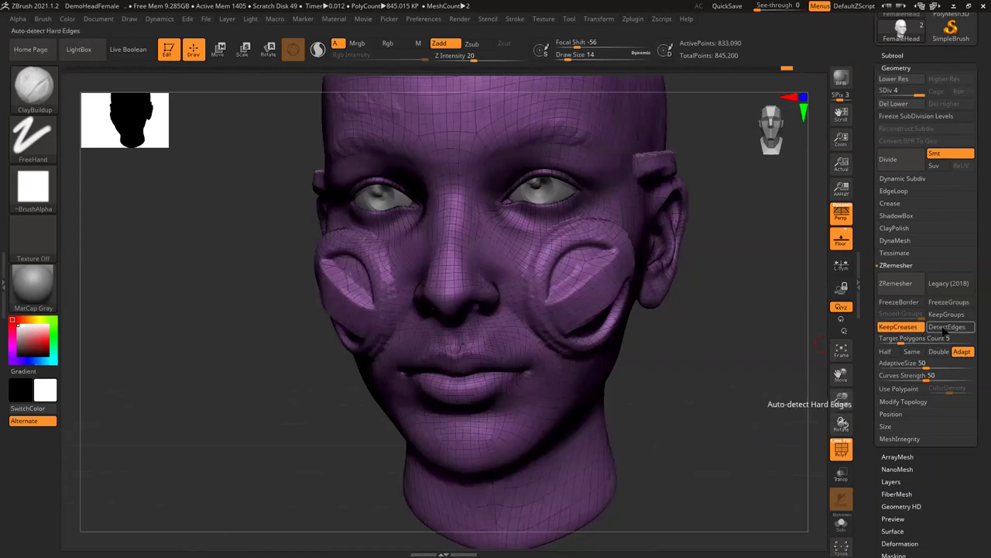
left_click(946, 327)
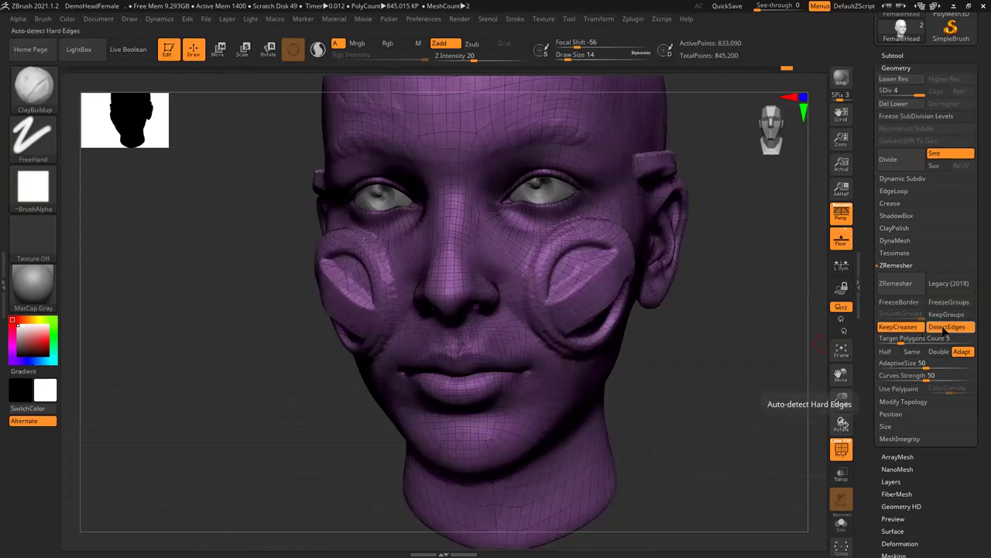
left_click(897, 288)
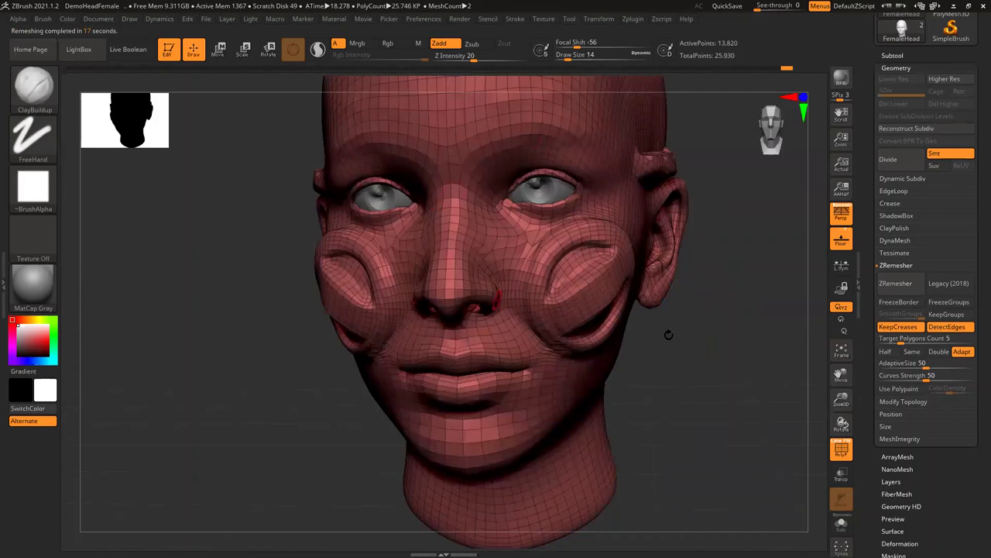
Examine the remeshed polygon flow around the eyes, cheek pieces and ear from several angles.
mouse_move(673, 383)
left_mouse_down("alt")
mouse_move(650, 401)
mouse_move(670, 401)
left_mouse_up("alt")
left_click_drag(629, 426, 805, 354)
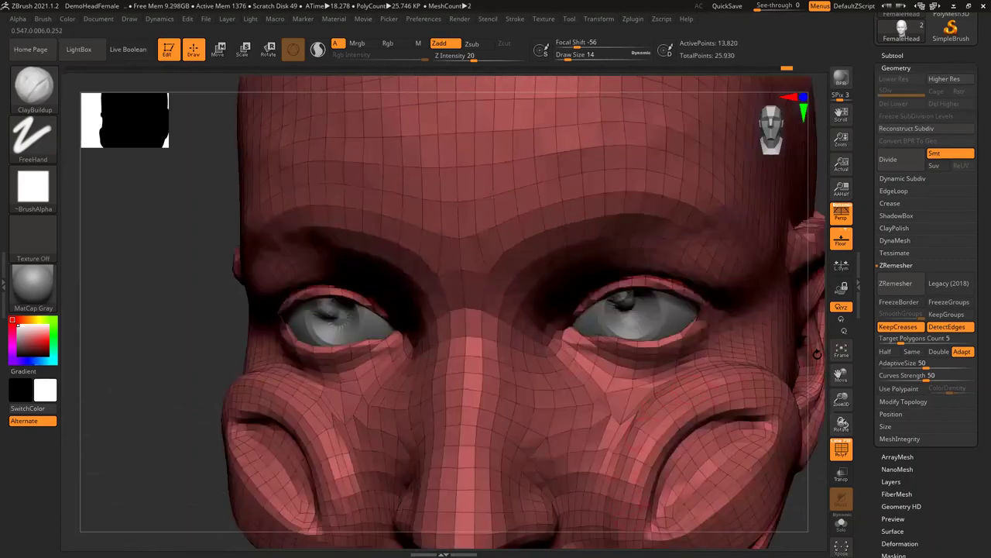
left_click_drag(703, 386, 316, 332)
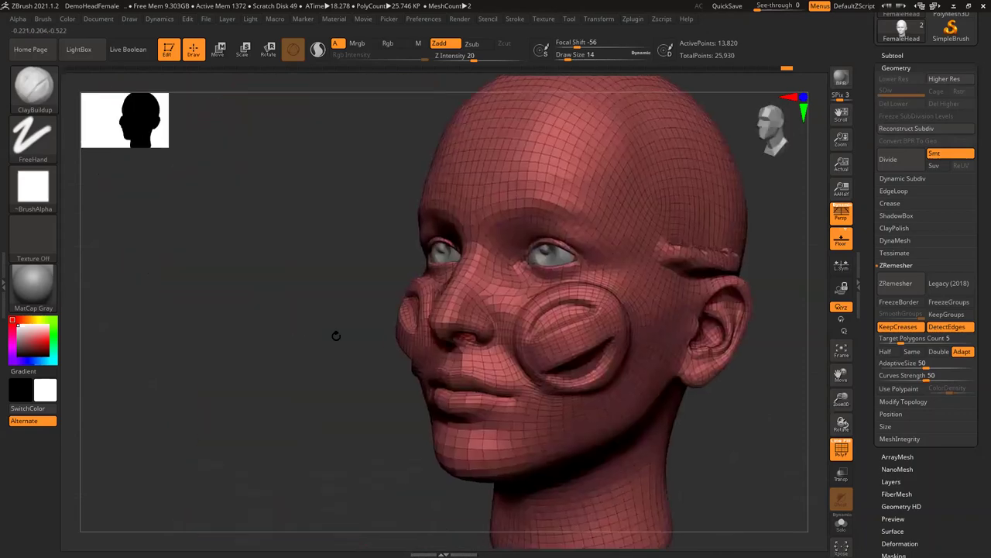
left_click_drag(707, 423, 801, 345)
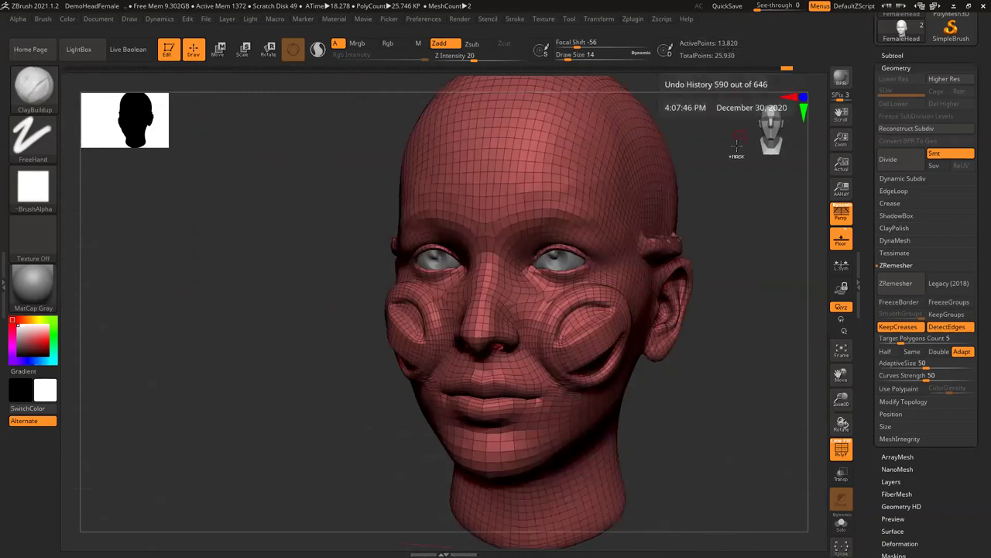
Compare the head before and after remeshing using the undo history, and hide the polygon wireframe.
key("ctrl+z")
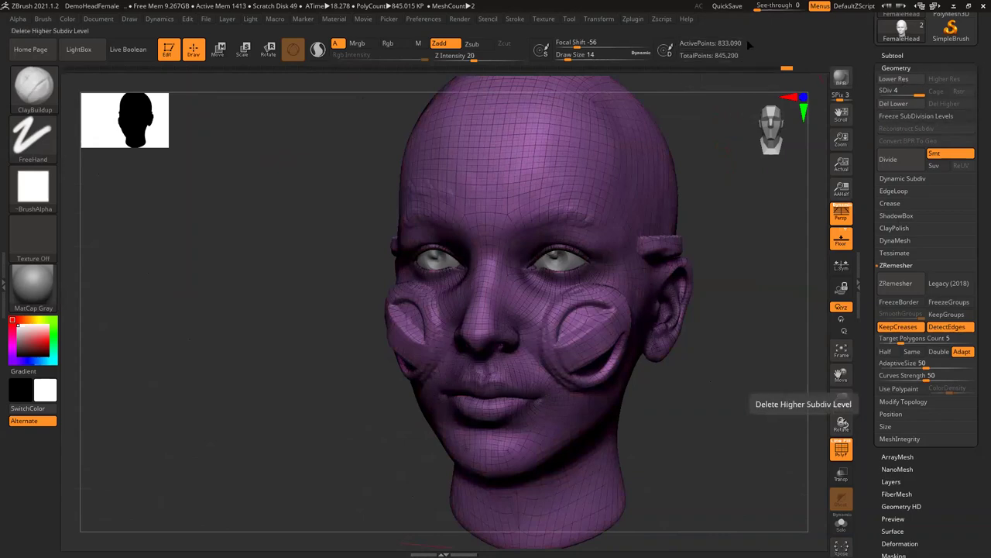
left_click_drag(700, 419, 699, 418)
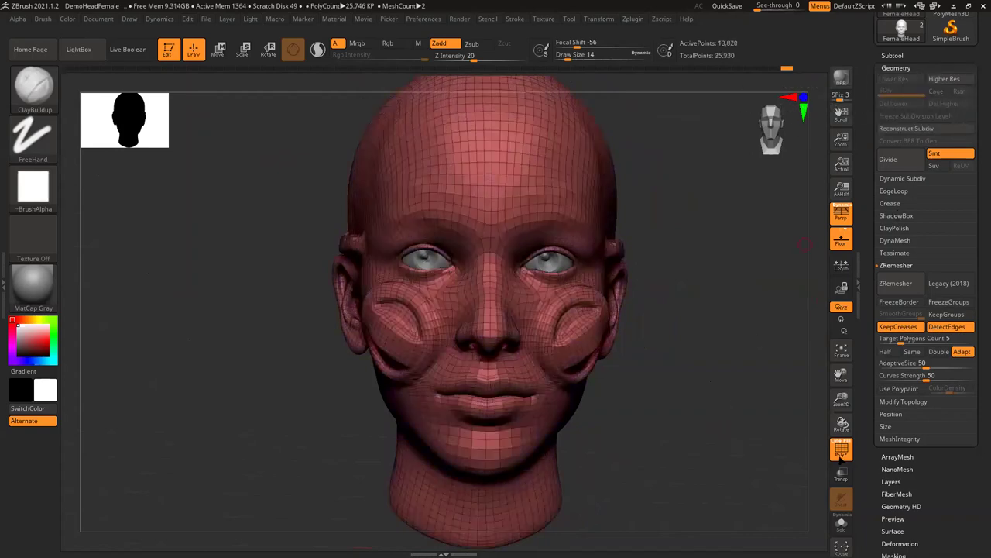
left_click(841, 456)
left_click_drag(689, 405, 488, 158)
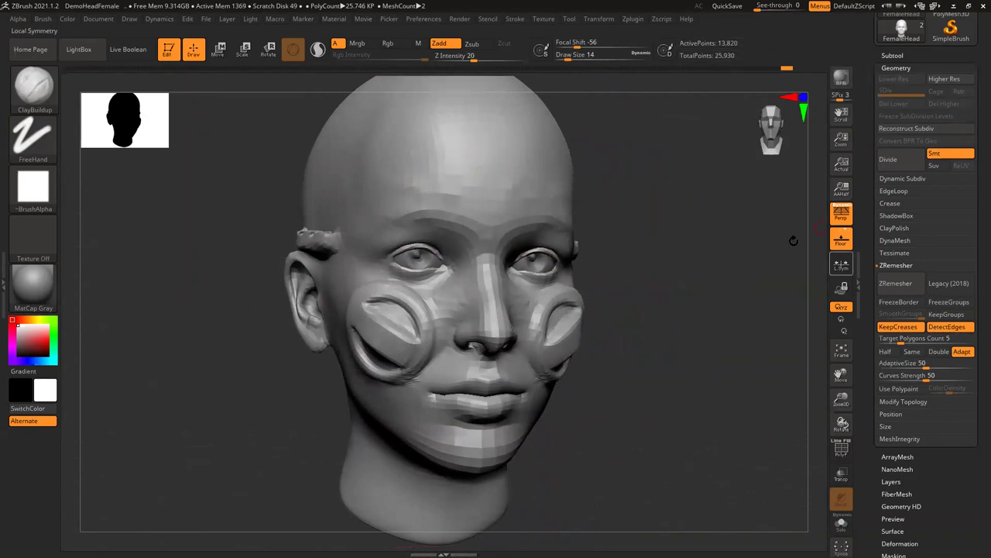
Undo the remesh of the head.
key("ctrl+z")
key("ctrl+z")
key("ctrl+z")
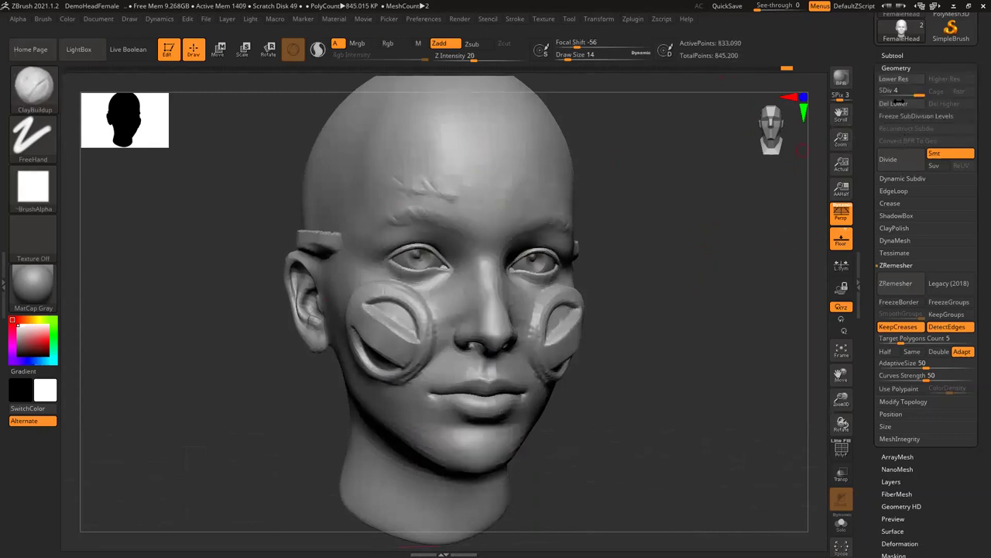
View the head at subdivision level 1 and return it to level 4.
left_click(896, 92)
key("shift+d")
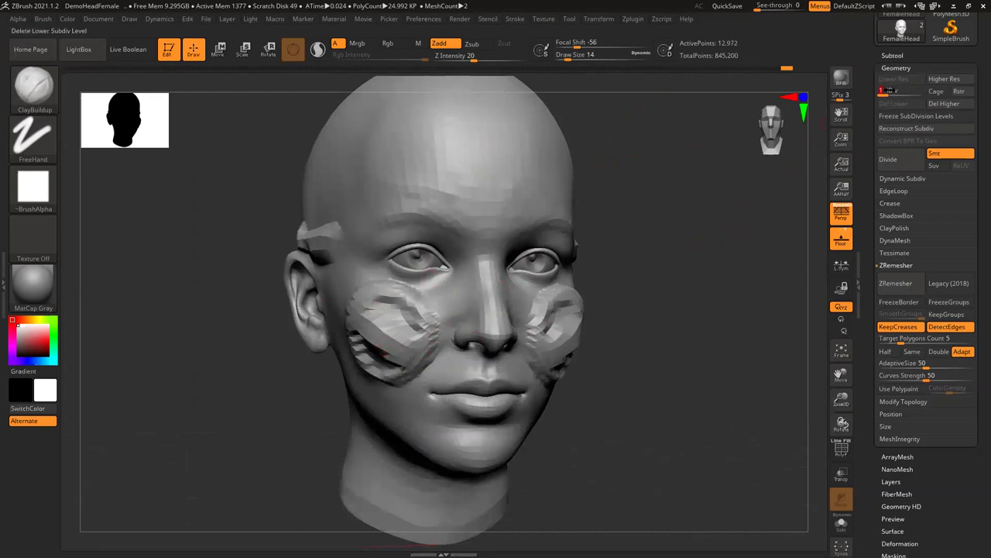
left_click(787, 69)
left_click(786, 69)
left_click(773, 70)
left_click(787, 69)
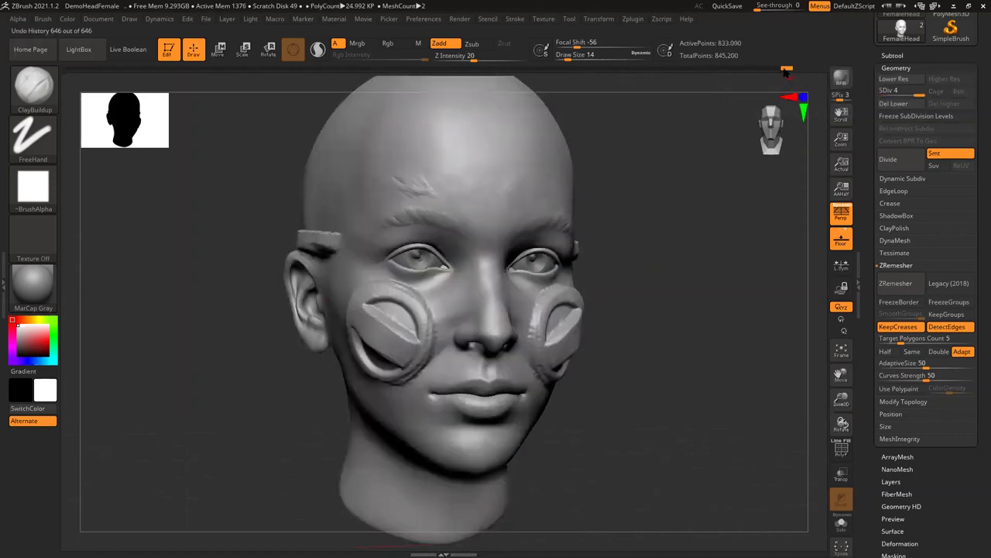
left_click(918, 92)
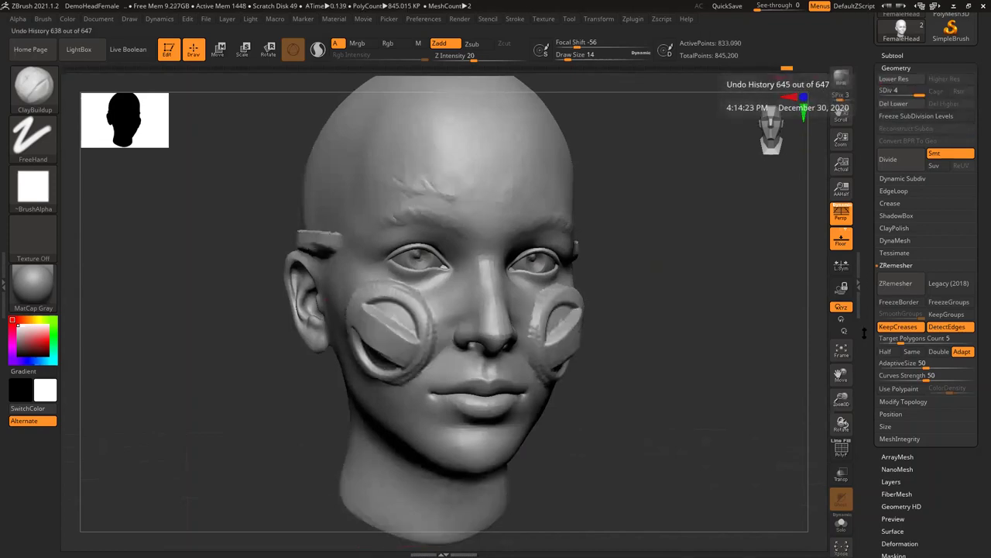
Show the wireframe temporarily while comparing earlier undo history states of the head, returning to the unmasked sculpt in plain shading.
key("shift+f")
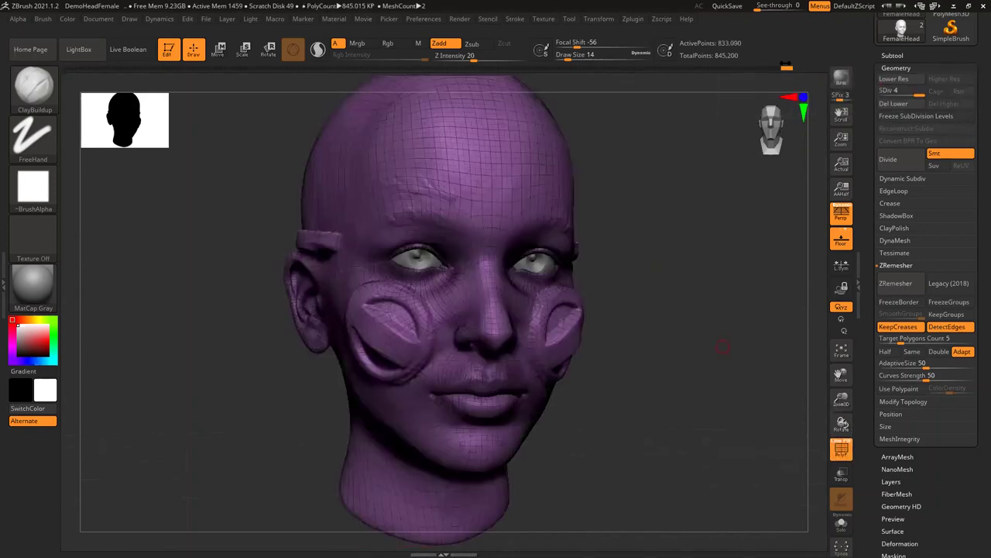
left_click_drag(715, 351, 674, 352, "shift")
left_click(778, 66)
left_click(781, 64)
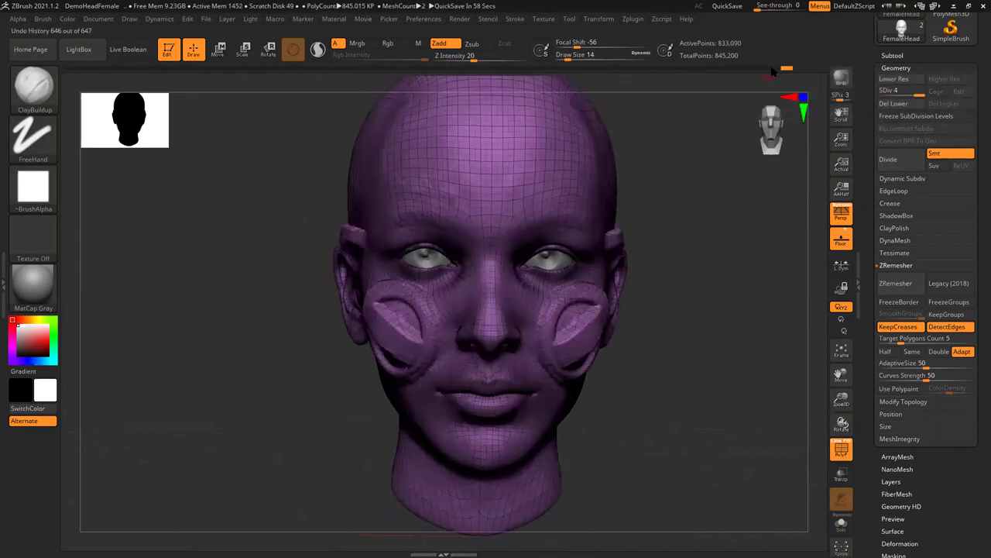
left_click(753, 68)
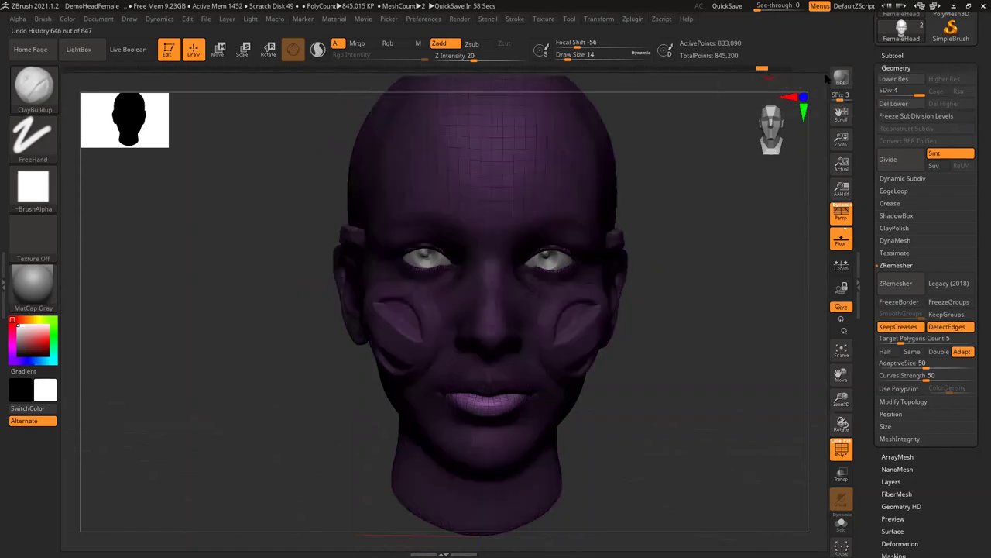
left_click(787, 68)
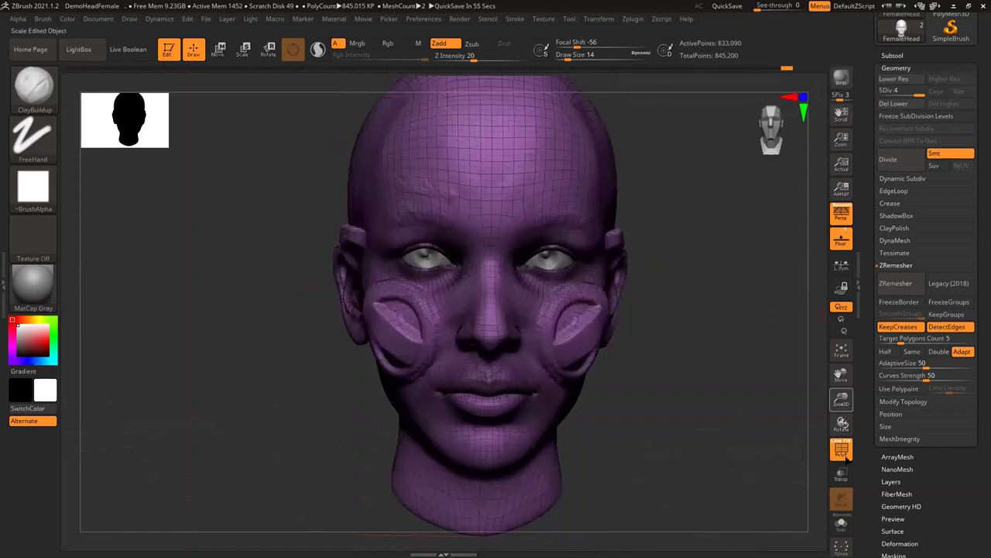
key("shift+f")
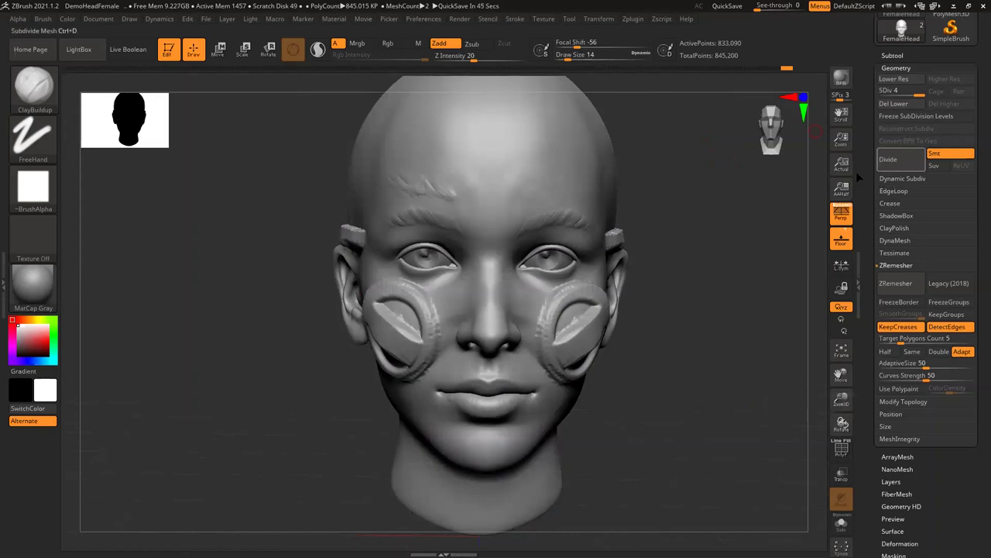
Run ZRemesher on the head again and inspect the simplified surface without the wireframe.
mouse_move(704, 286)
left_mouse_down()
mouse_move(590, 329)
mouse_move(708, 361)
mouse_move(702, 343)
mouse_move(728, 338)
mouse_move(839, 345)
mouse_move(701, 340)
left_mouse_up()
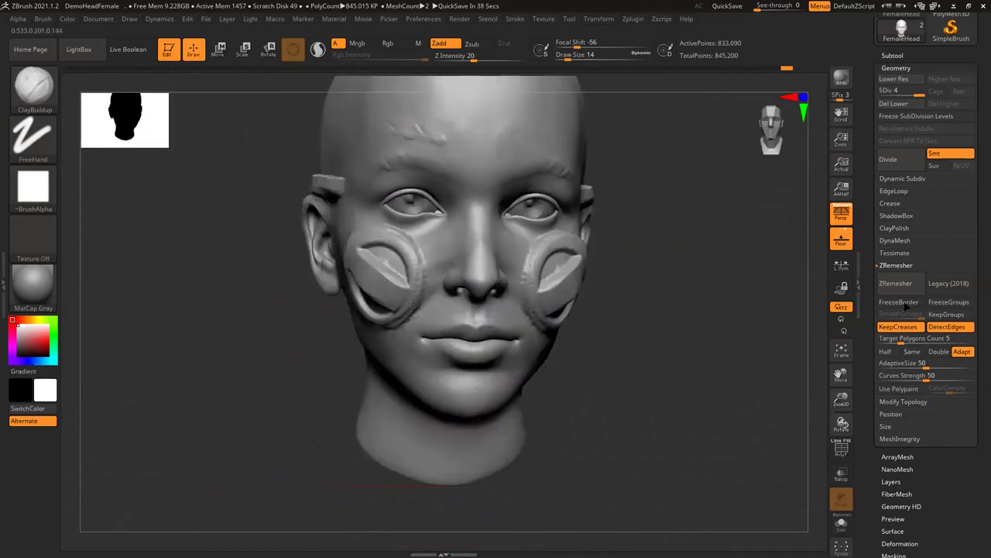
left_click(897, 283)
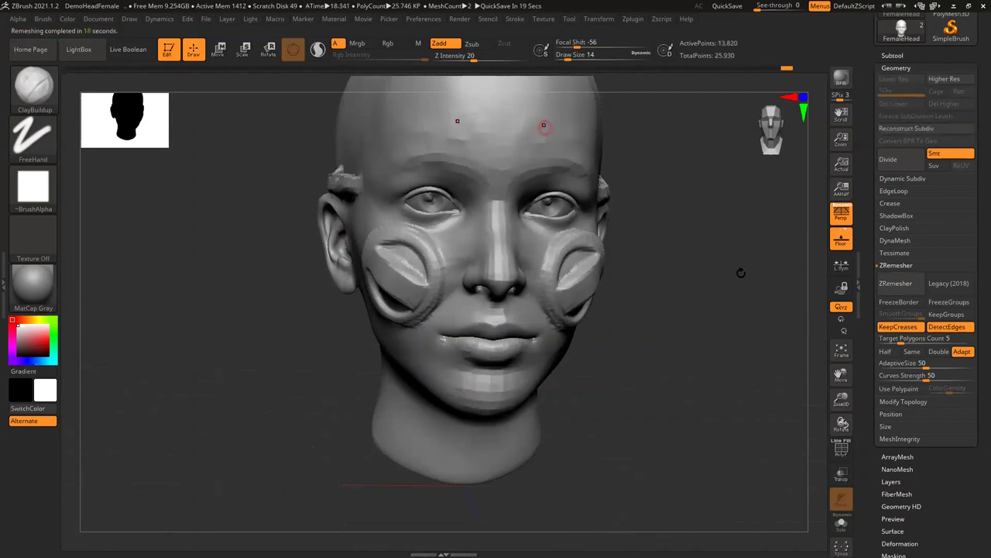
left_click_drag(717, 285, 482, 144)
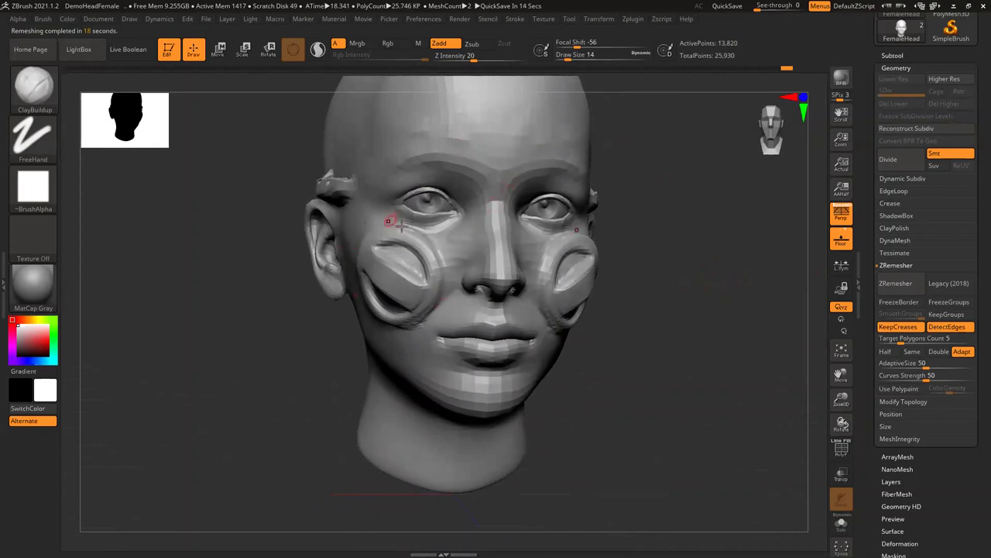
left_click_drag(682, 397, 689, 267)
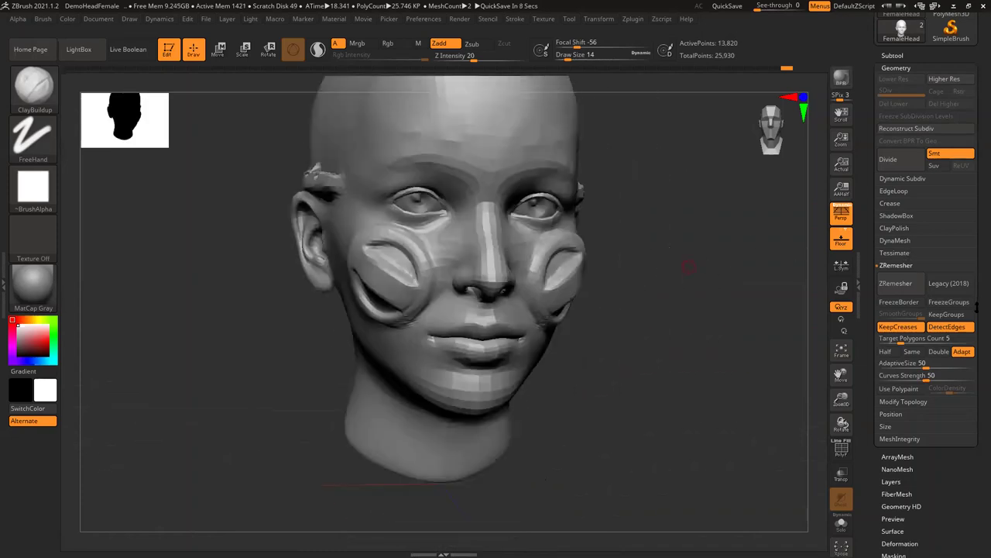
Look through the Tool settings of the remeshed head and open the Polypaint options.
scroll(974, 255, "down", 3)
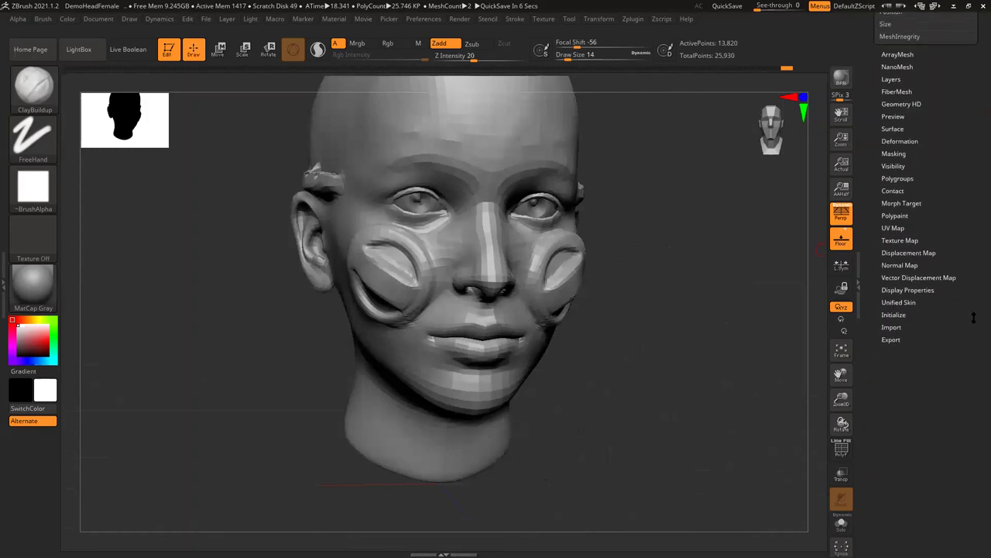
scroll(959, 395, "up", 8)
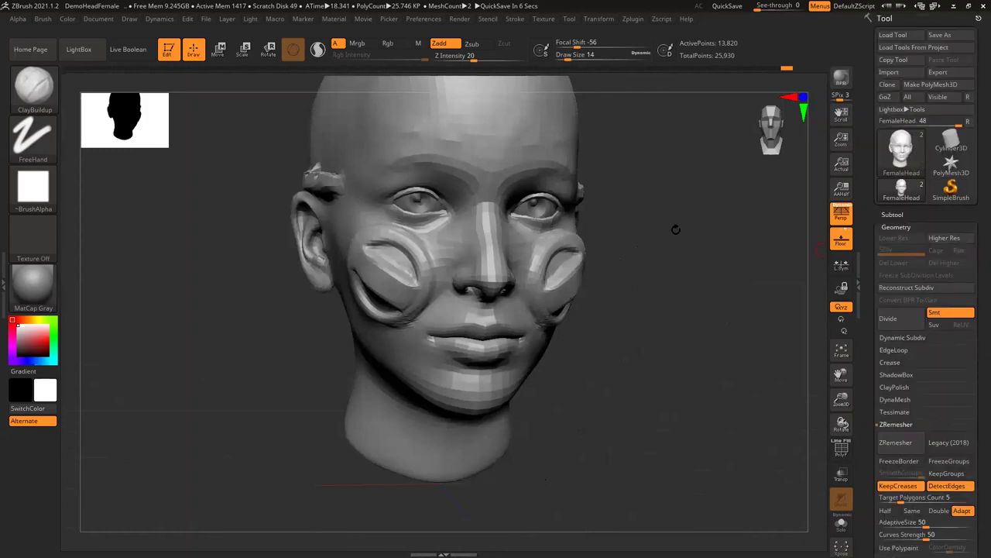
left_click_drag(703, 308, 793, 175)
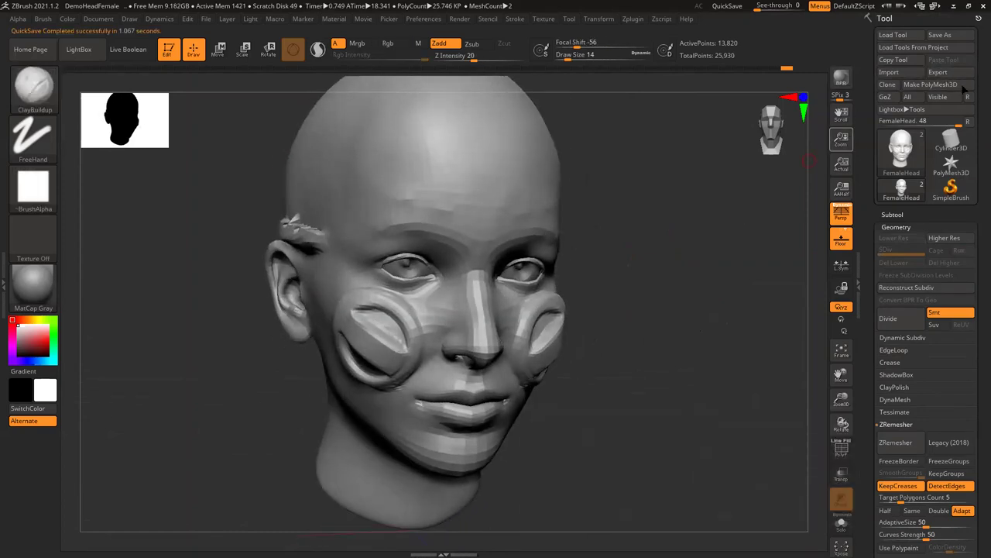
mouse_move(690, 310)
left_mouse_down()
mouse_move(737, 327)
mouse_move(701, 293)
left_mouse_up()
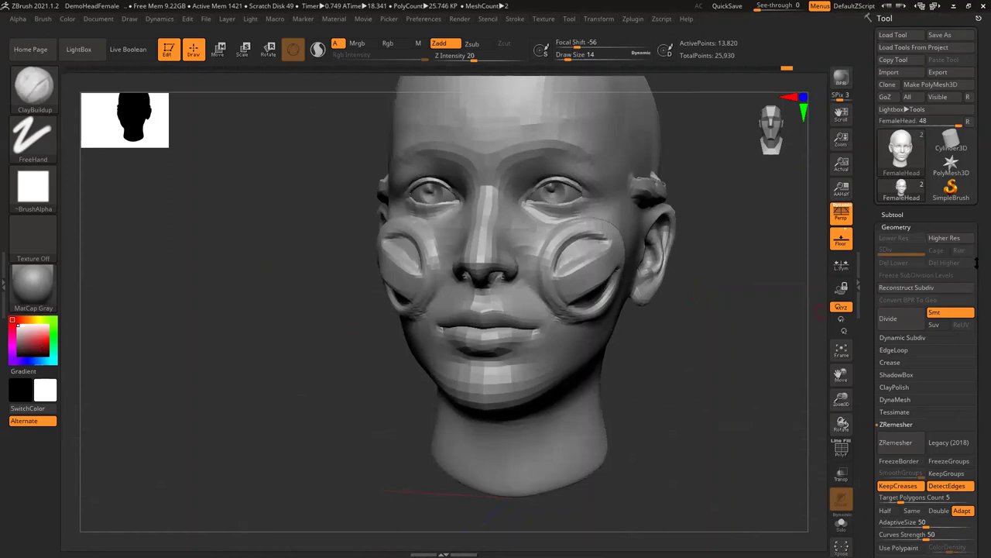
scroll(977, 276, "down", 10)
scroll(976, 210, "down", 3)
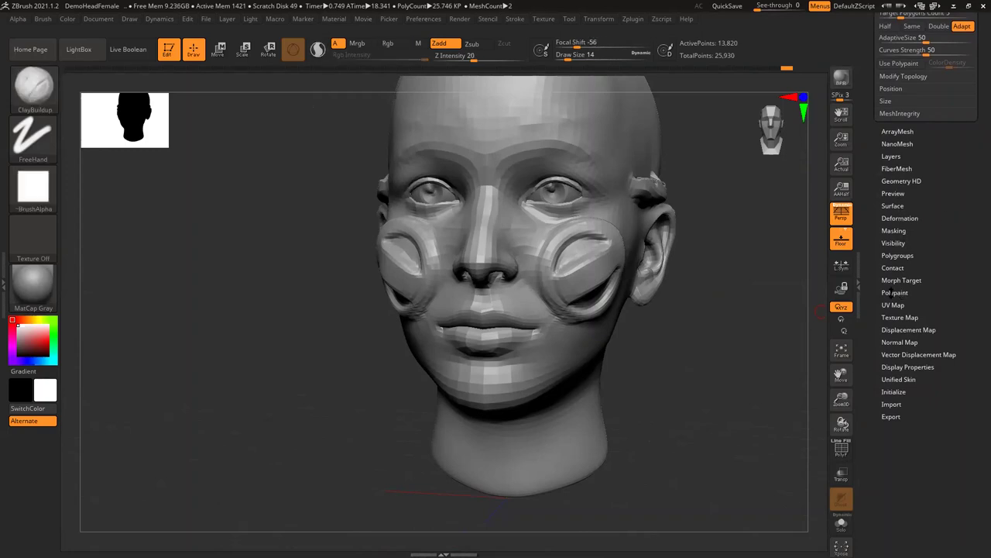
left_click(895, 292)
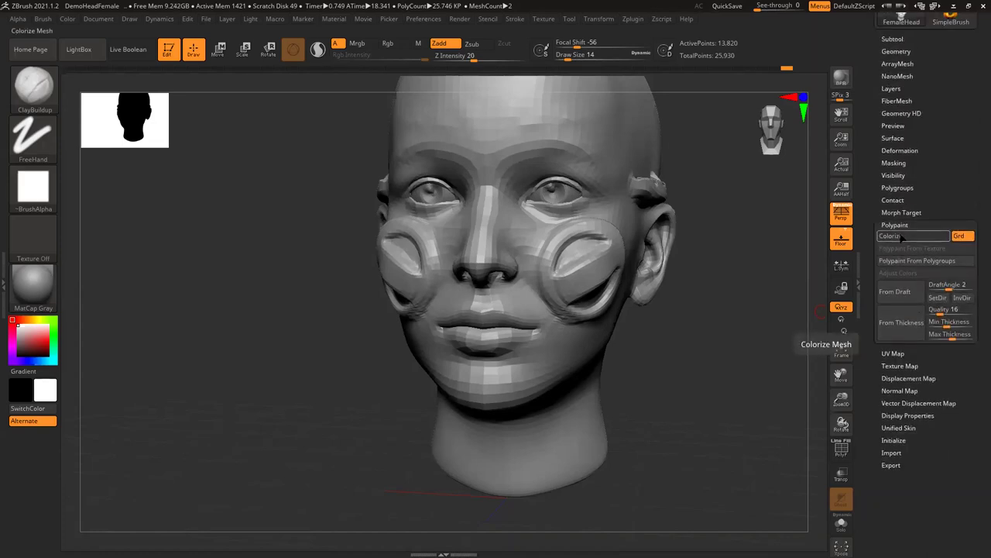
Turn on Colorize for the head, choose a red colour and sculpt a short ClayBuildup stroke above the brow.
left_click(891, 235)
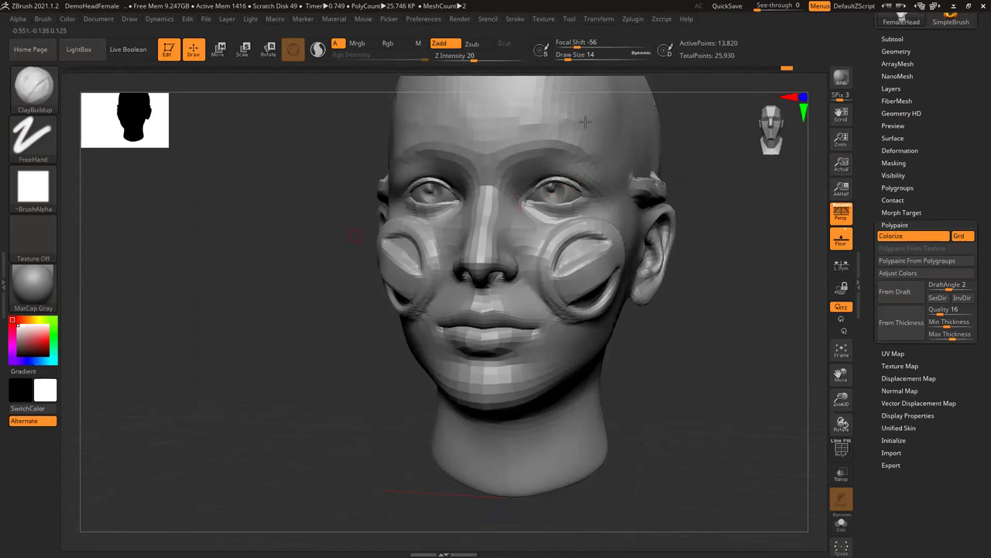
left_click(40, 343)
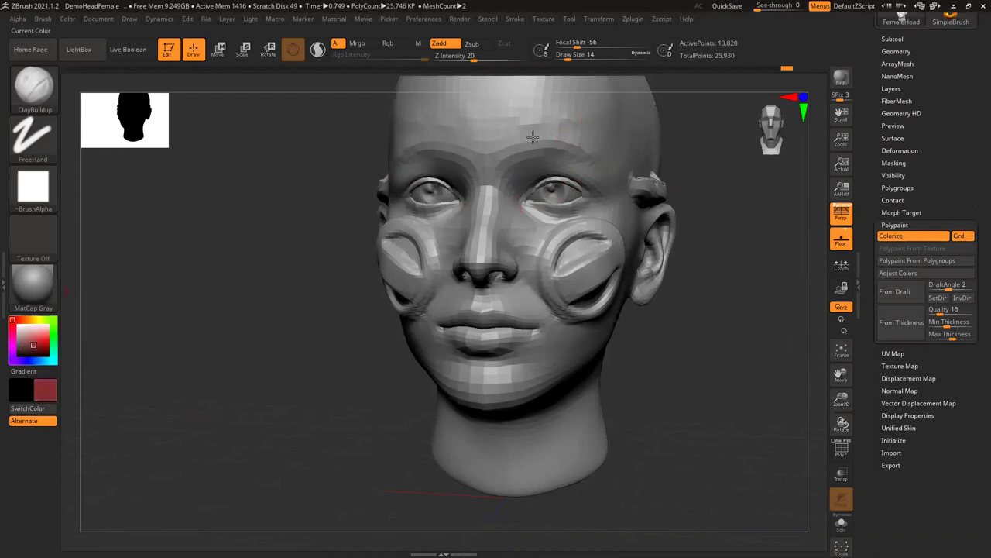
left_click_drag(550, 123, 551, 138)
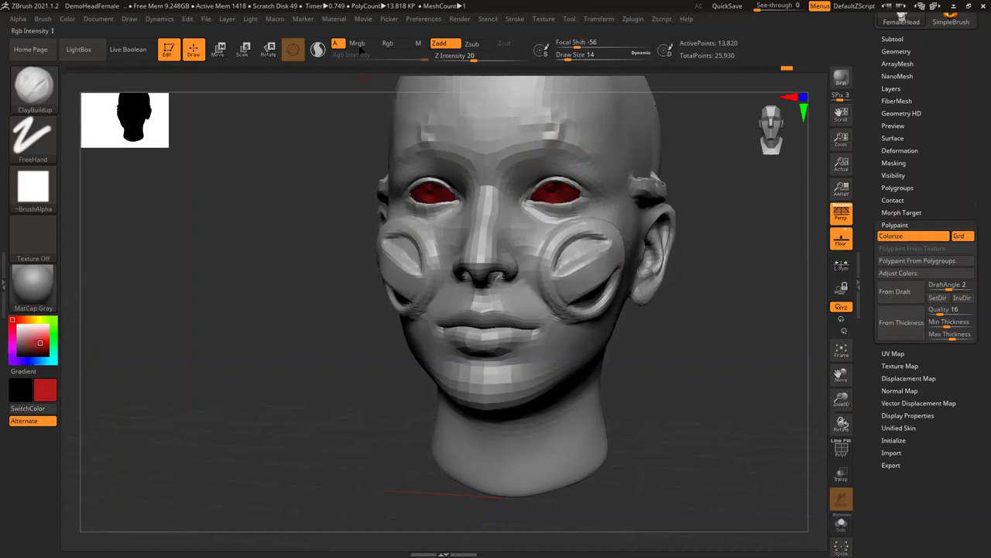
Switch to the Standard brush and sculpt symmetrical strokes above the brows, smoothing the area beneath them.
left_click(24, 92)
key("c")
key("b")
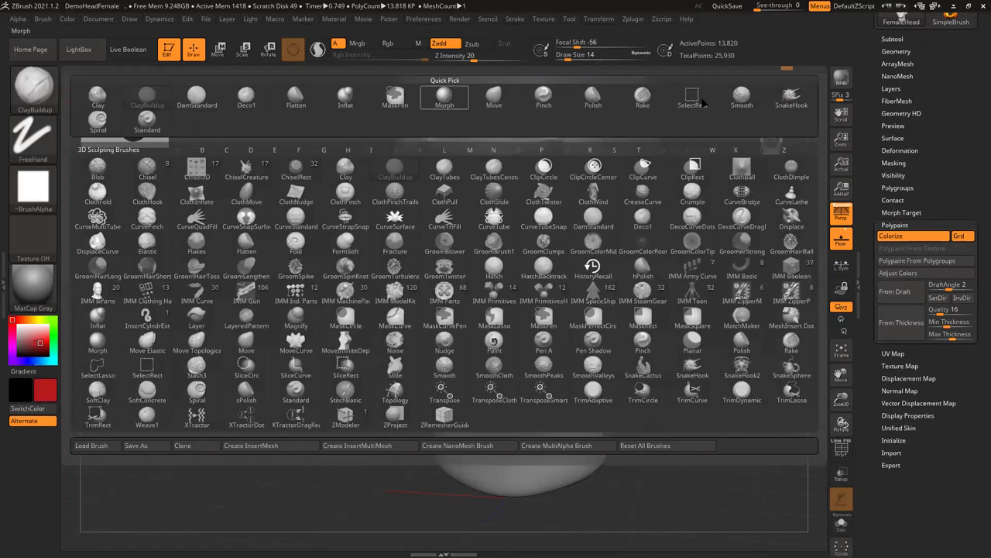
left_click(146, 122)
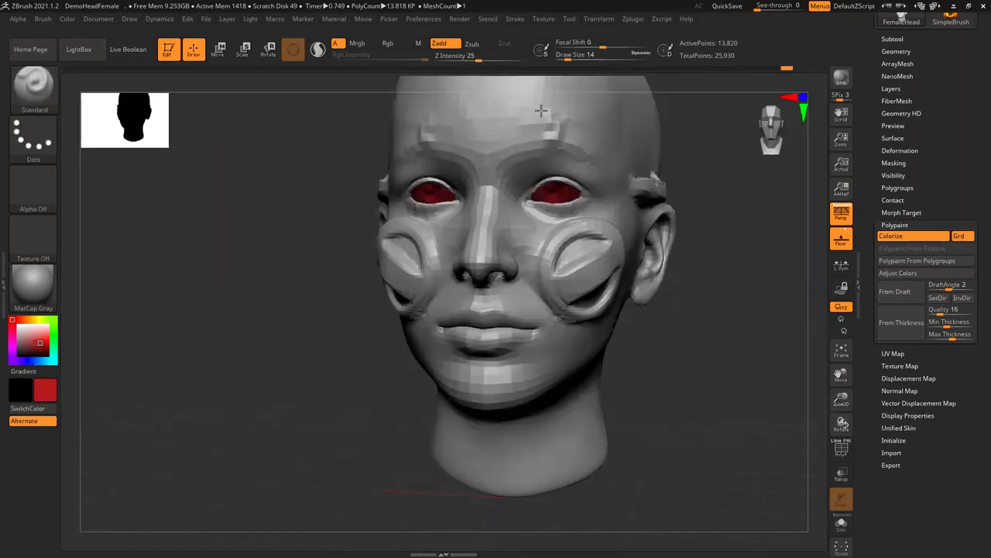
mouse_move(525, 121)
left_mouse_down()
mouse_move(533, 116)
mouse_move(524, 134)
mouse_move(533, 114)
mouse_move(569, 132)
mouse_move(550, 120)
mouse_move(573, 108)
mouse_move(561, 116)
left_mouse_up()
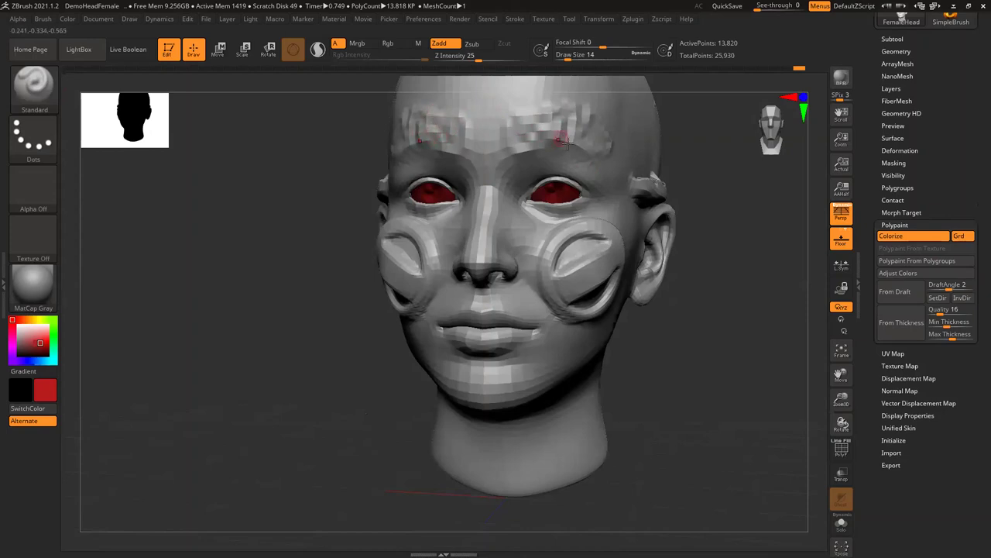
left_click_drag(572, 147, 565, 150, "shift")
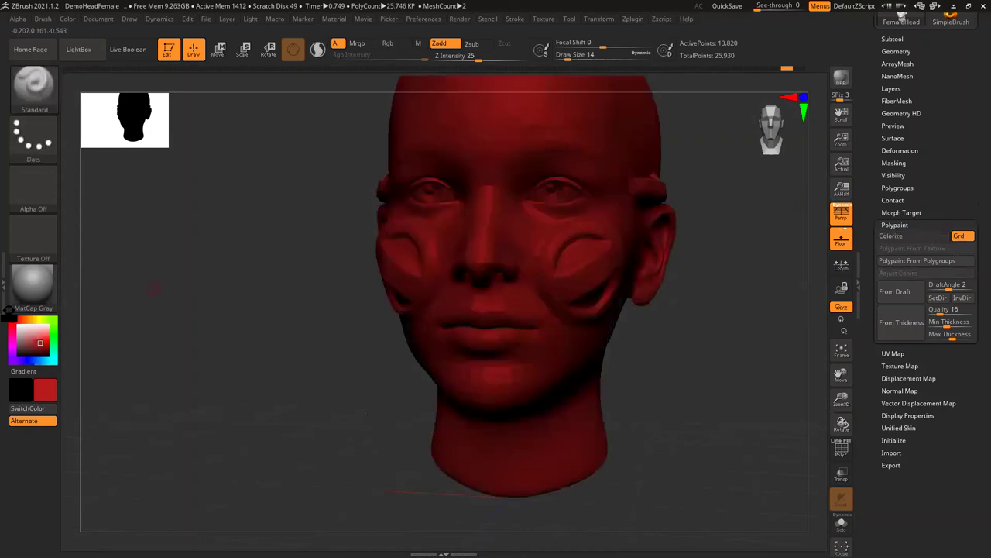
Reset the paint colour to white, turn Colorize back on and select a dark red as the current colour.
left_click(17, 351)
left_click(914, 235)
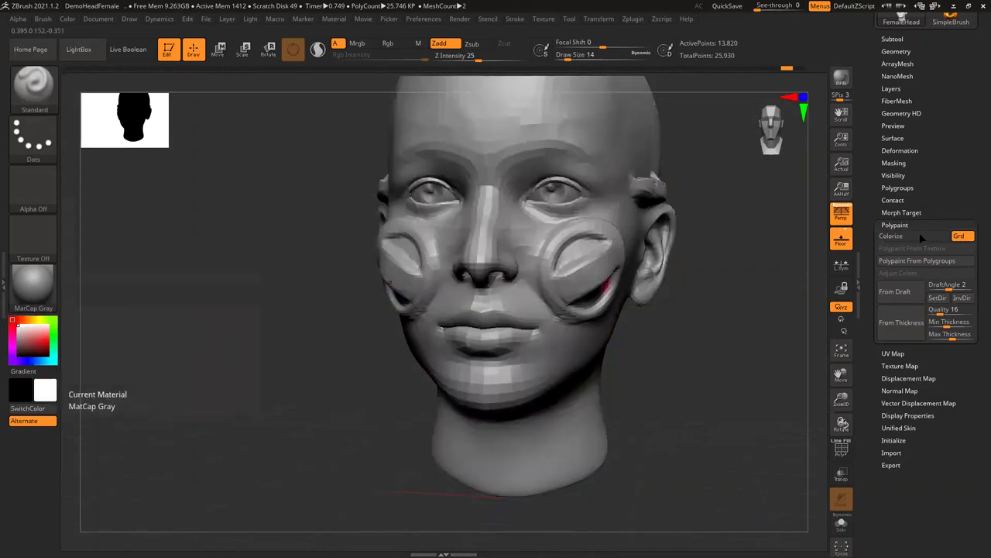
left_click(37, 343)
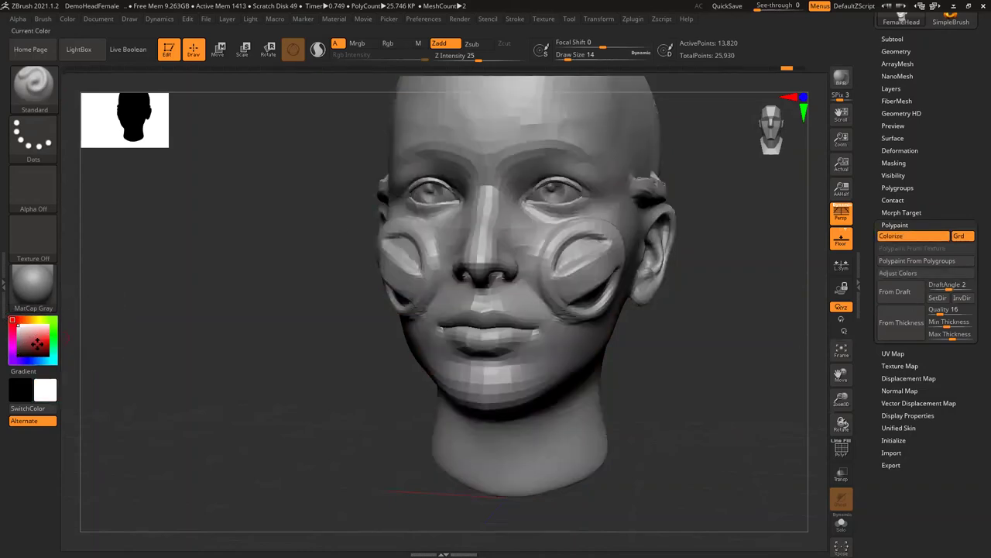
left_click(433, 192)
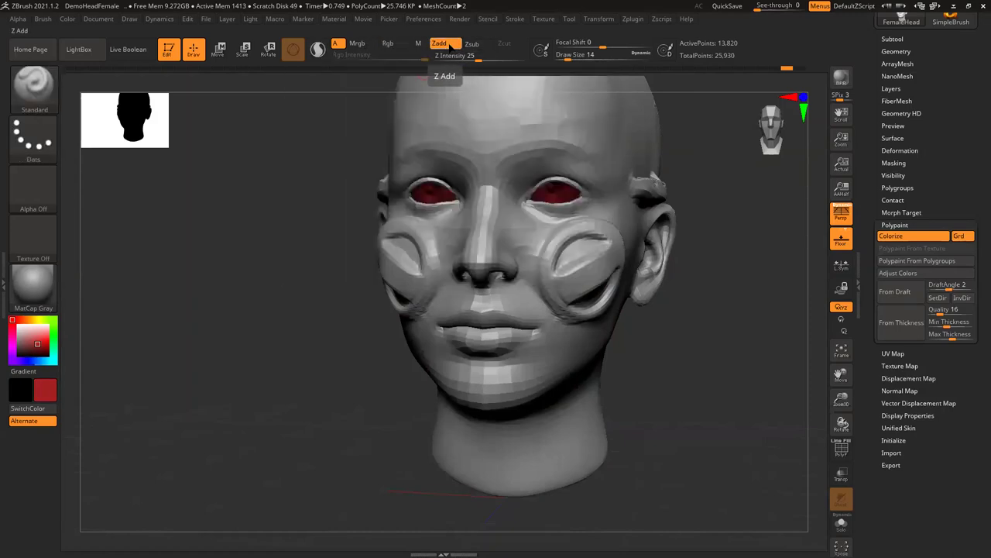
Turn off Zadd, enable Rgb at intensity 100 and paint symmetrical red patches above both eyes.
left_click(449, 45)
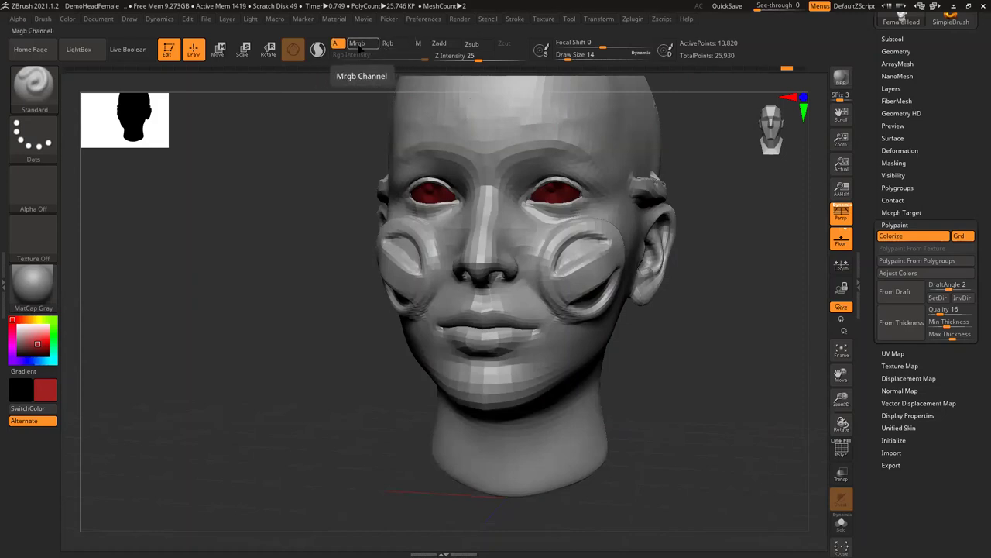
left_click(33, 286)
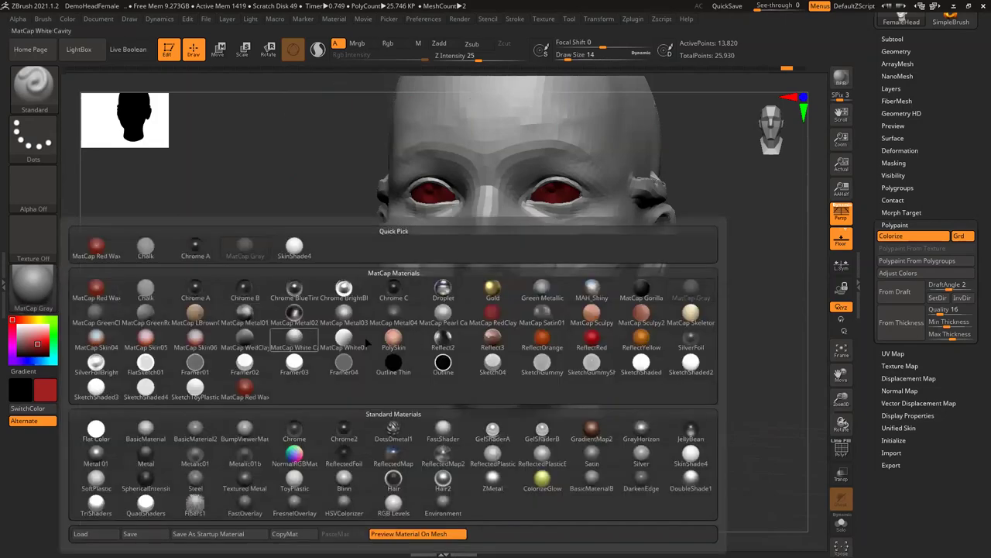
left_click(33, 287)
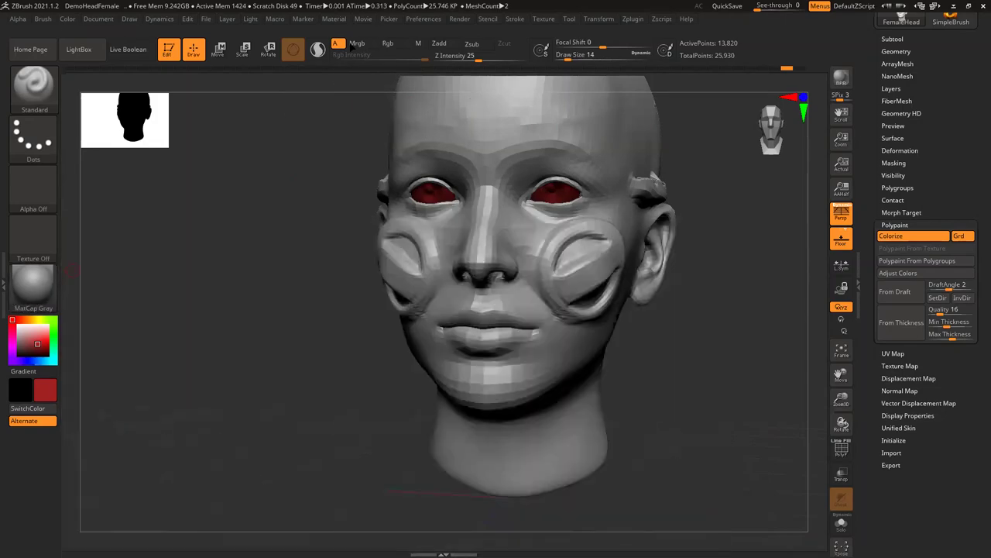
left_click(397, 44)
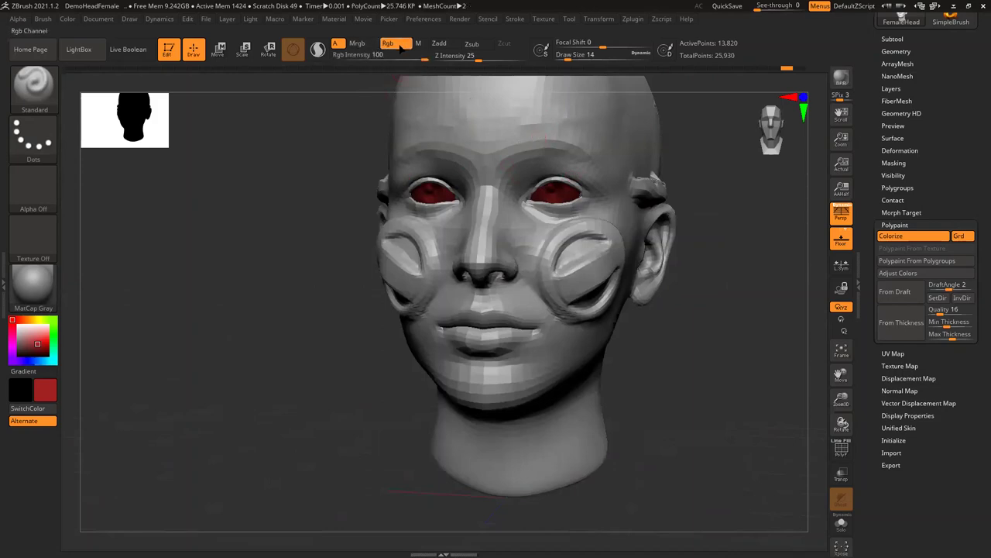
mouse_move(522, 133)
left_mouse_down()
mouse_move(577, 122)
mouse_move(613, 136)
mouse_move(596, 145)
mouse_move(535, 136)
mouse_move(600, 137)
mouse_move(592, 140)
left_mouse_up()
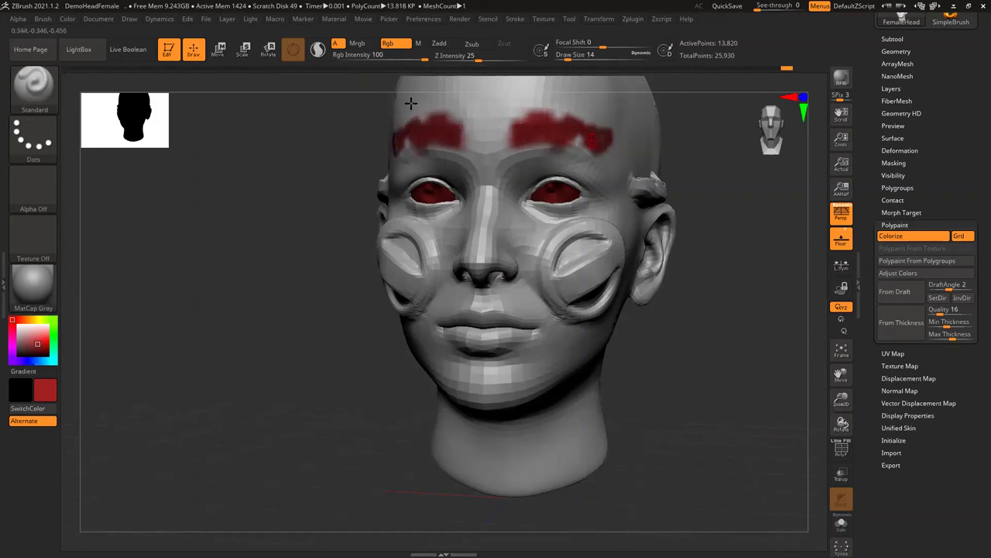
mouse_move(556, 117)
left_mouse_down()
mouse_move(561, 102)
mouse_move(608, 127)
left_mouse_up()
Paint a muted red along the lower edge of the brow patches and a muted purple along their upper edge.
mouse_move(687, 248)
left_mouse_down()
mouse_move(694, 289)
mouse_move(752, 261)
mouse_move(742, 259)
left_mouse_up()
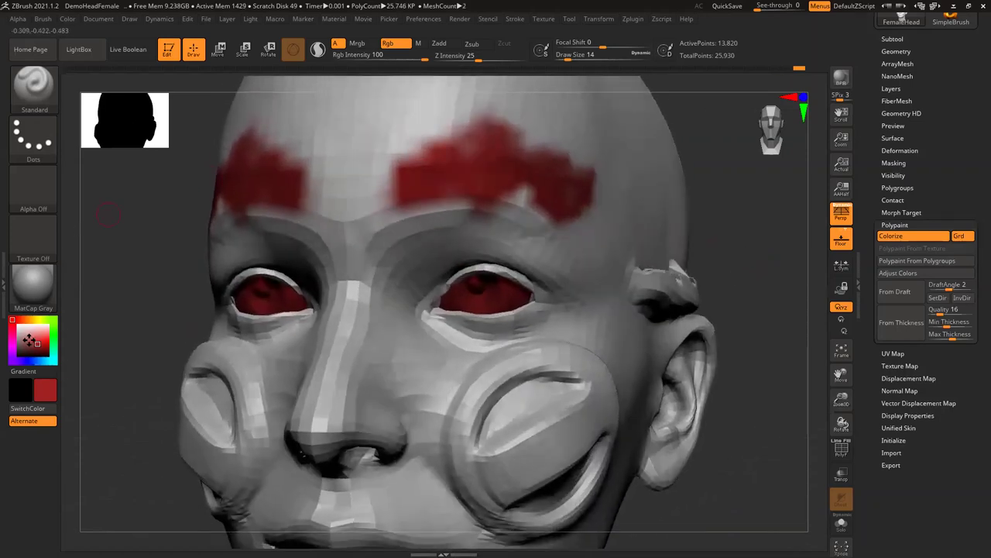
left_click(26, 343)
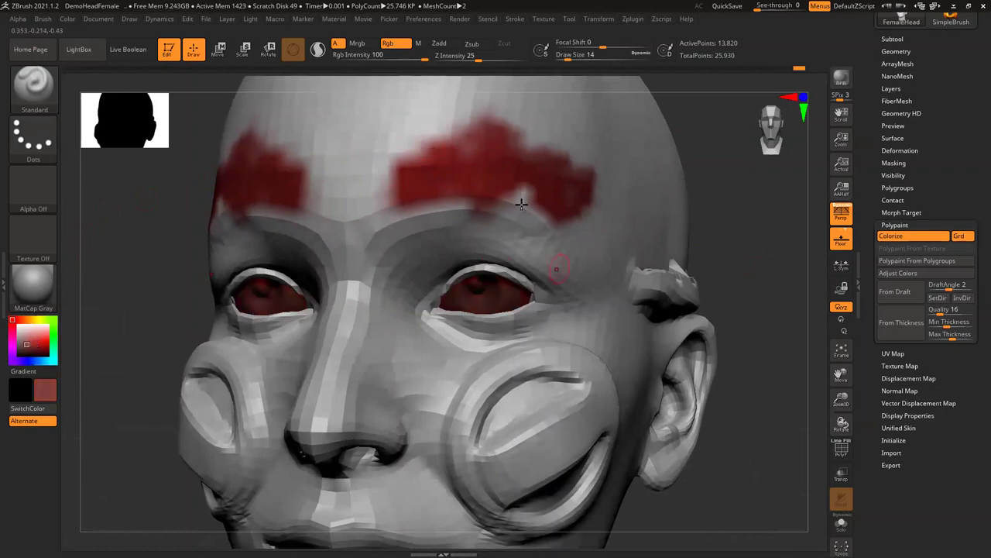
mouse_move(526, 206)
left_mouse_down()
mouse_move(395, 211)
mouse_move(618, 245)
left_mouse_up()
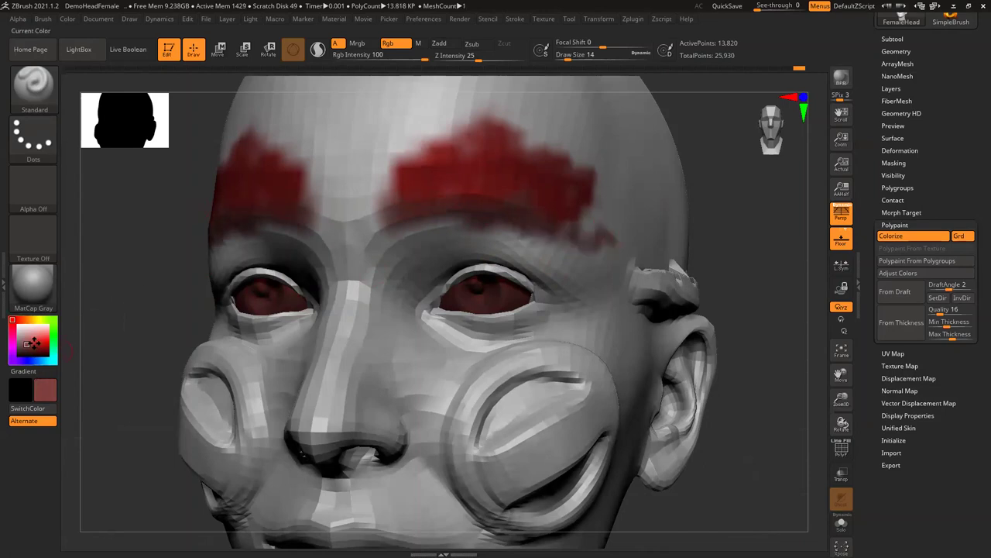
left_click_drag(7, 348, 11, 340)
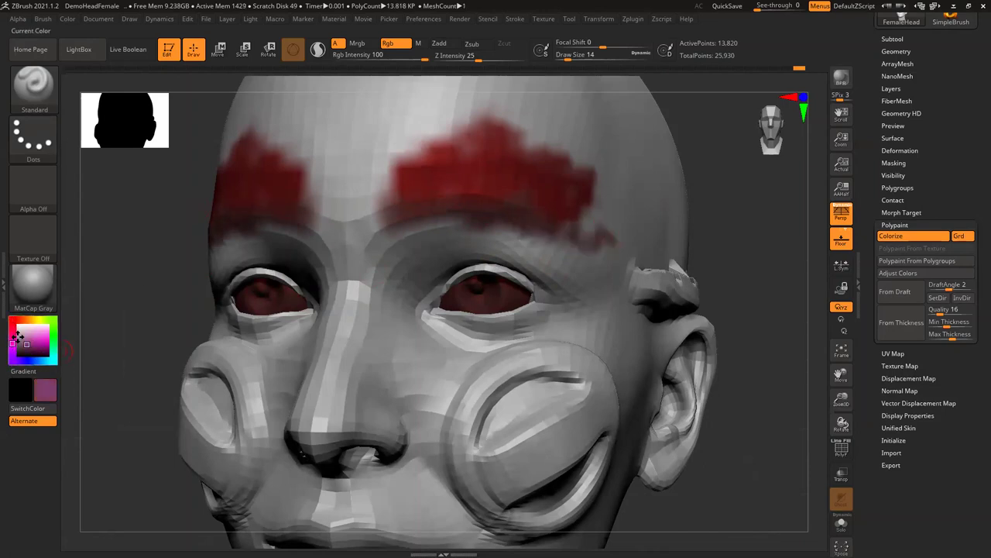
mouse_move(396, 158)
left_mouse_down()
mouse_move(464, 124)
mouse_move(537, 138)
mouse_move(569, 158)
mouse_move(558, 151)
mouse_move(608, 213)
left_mouse_up()
Divide the head mesh repeatedly up to subdivision level 5.
scroll(884, 107, "up", 2)
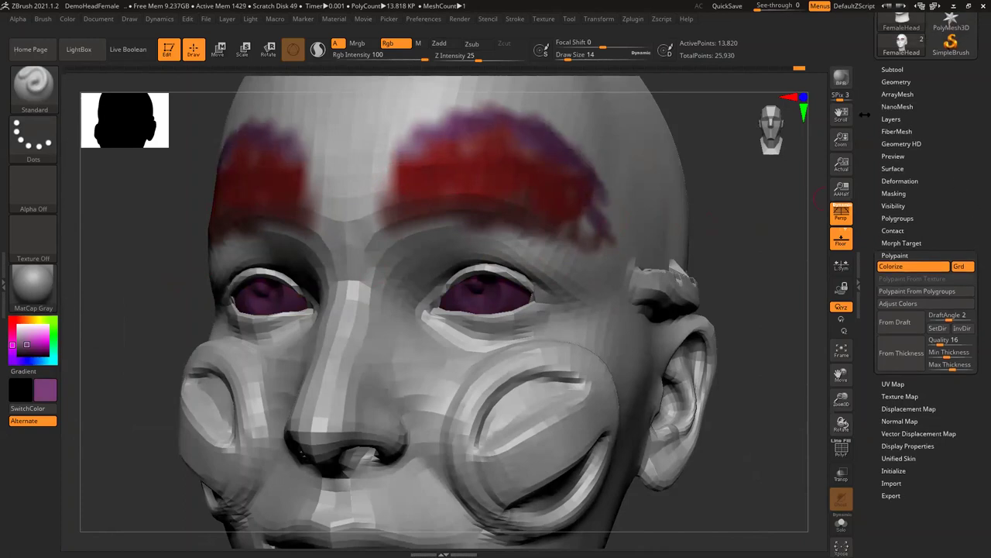
left_click(897, 81)
left_click(899, 174)
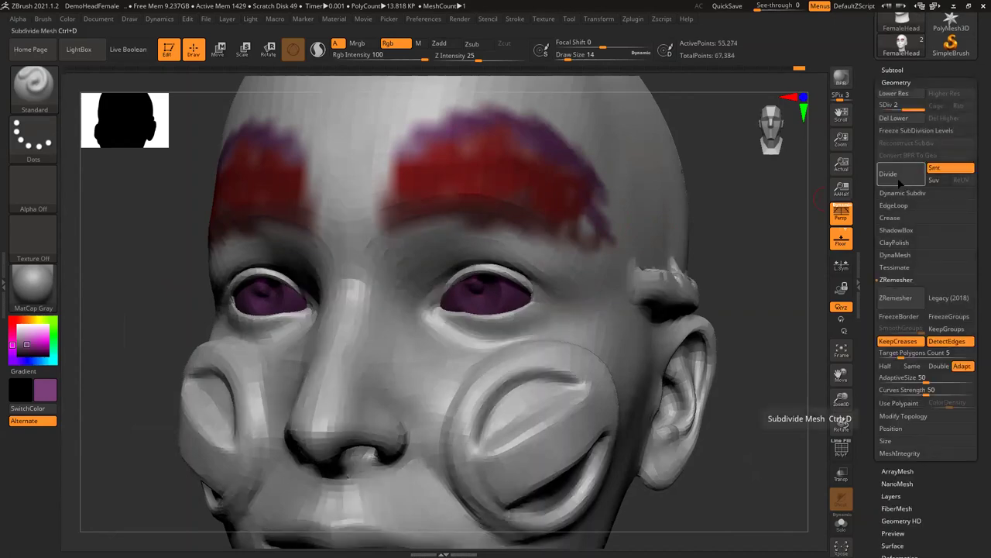
left_click(888, 175)
left_click(889, 175)
left_click(889, 175)
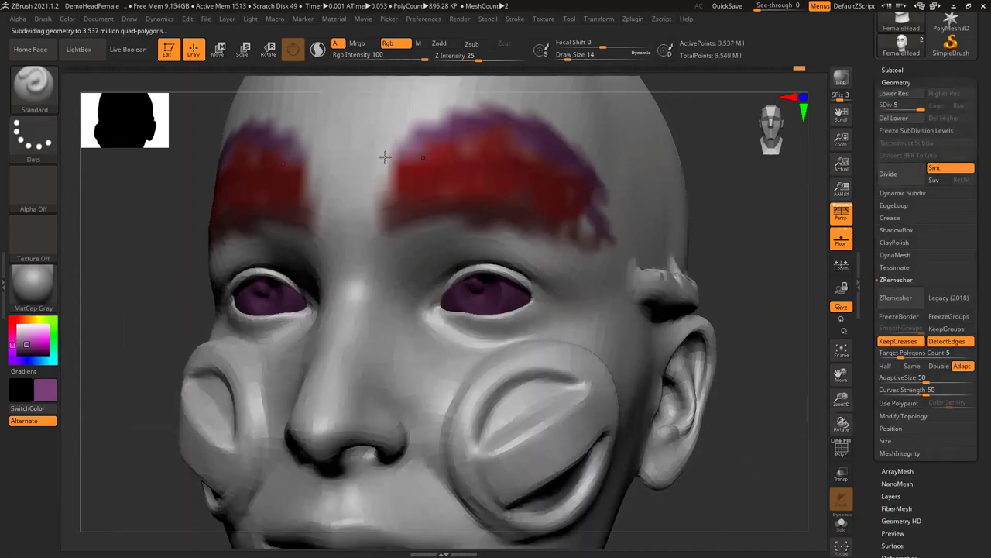
Extend the purple edge around the inner end of the brows and paint a brighter magenta band beneath it.
mouse_move(394, 158)
left_mouse_down()
mouse_move(396, 142)
mouse_move(443, 121)
left_mouse_up()
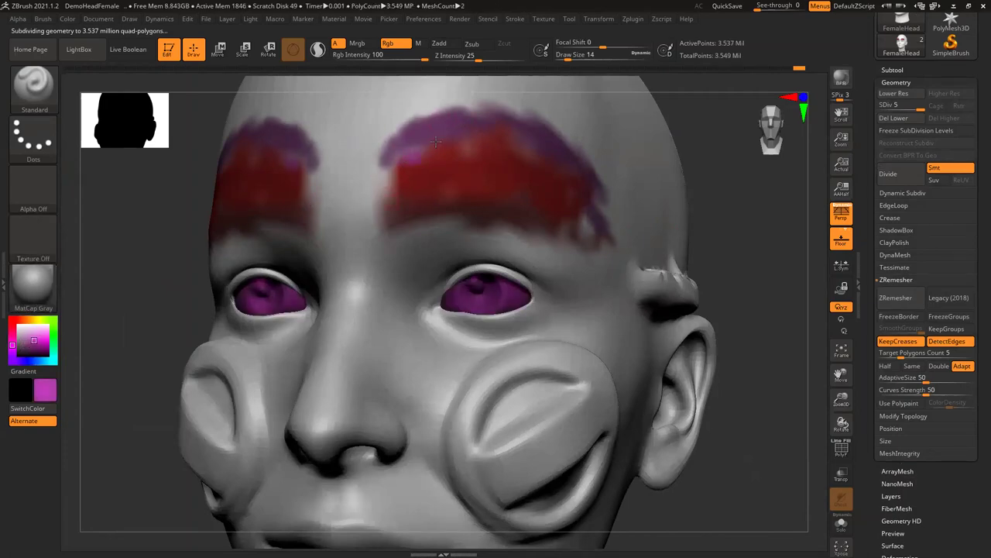
left_click_drag(455, 136, 503, 133)
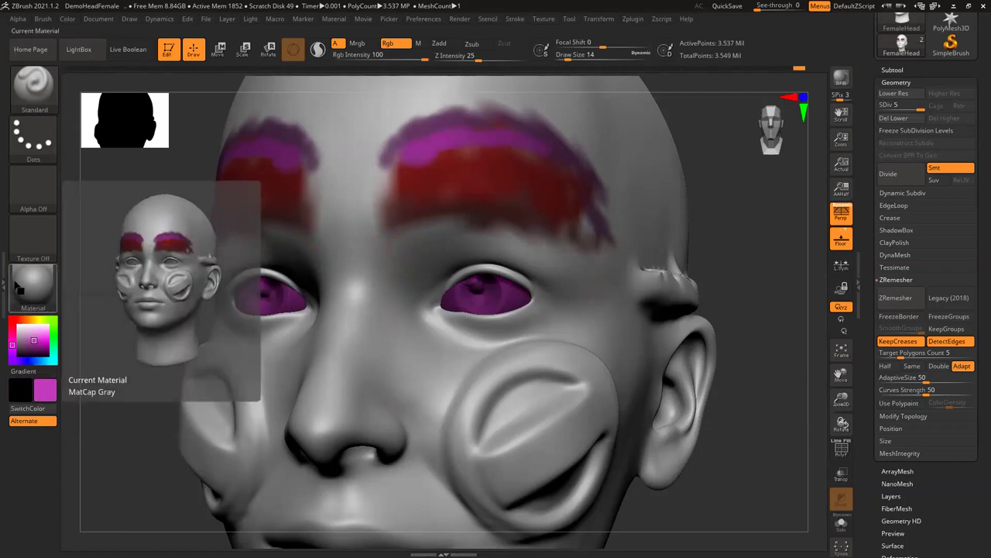
Apply the PolySkin material to the painted head and frame the whole head to view it.
left_click(32, 299)
left_click(24, 304)
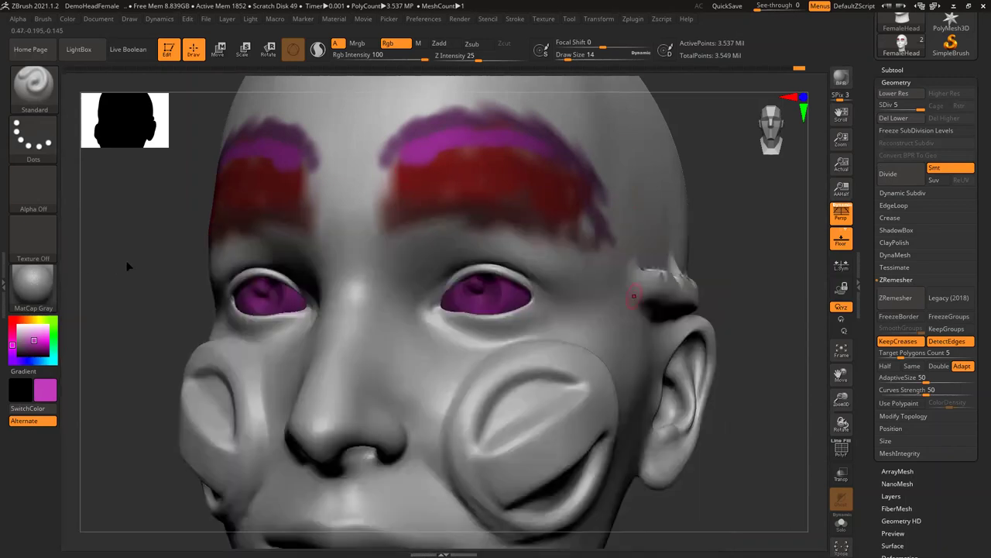
key("m")
left_click(381, 337)
left_click_drag(763, 334, 765, 255)
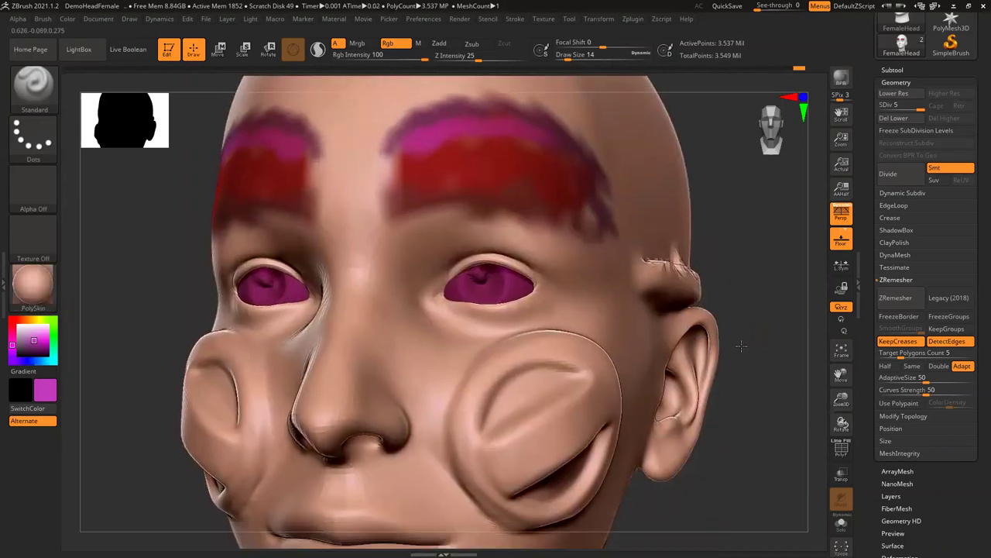
key("f")
left_click_drag(752, 352, 742, 355)
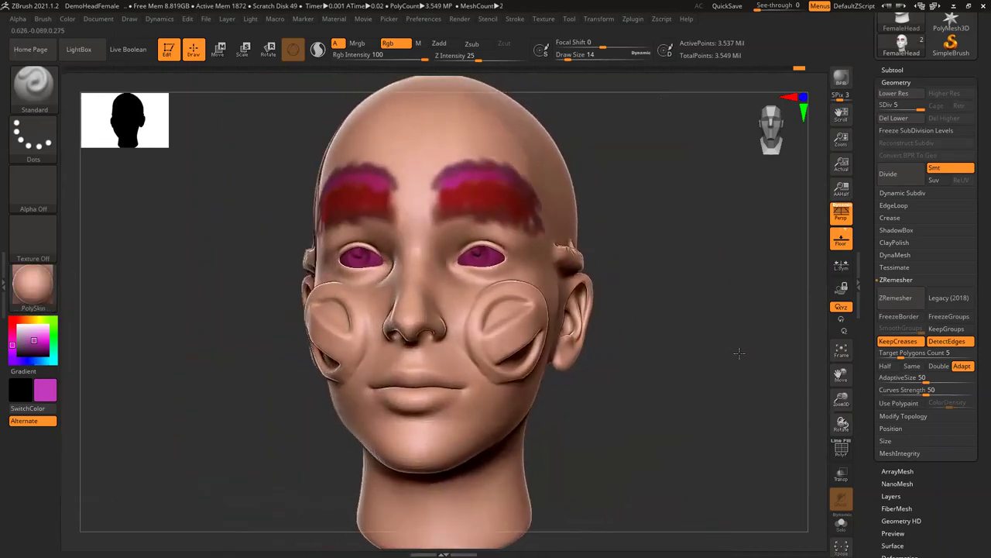
Try the MatCap Red Wax and Chrome BlueTint materials on the painted head, viewing it from different angles.
left_click_drag(289, 279, 62, 306)
key("m")
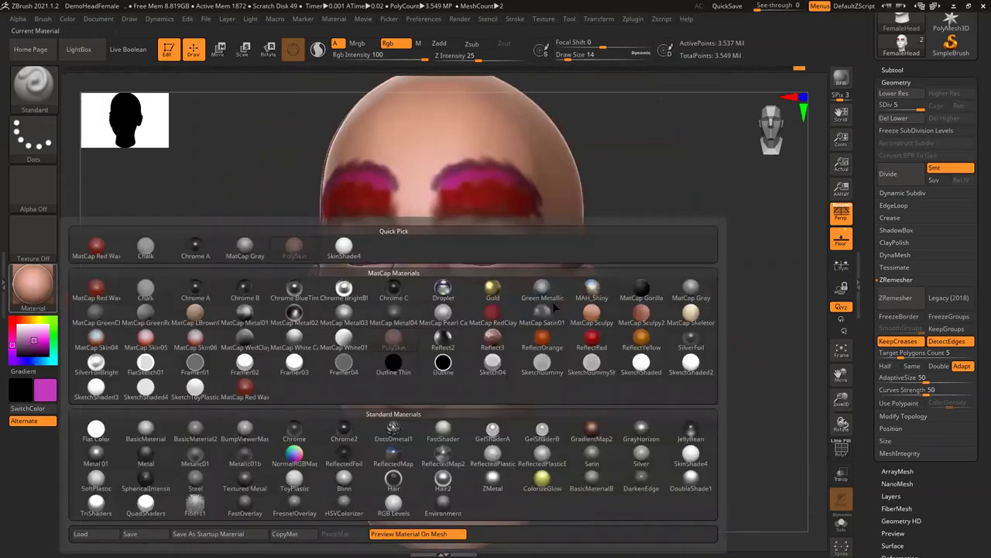
left_click(98, 247)
left_click_drag(185, 252, 47, 292)
left_click(47, 291)
left_click(294, 288)
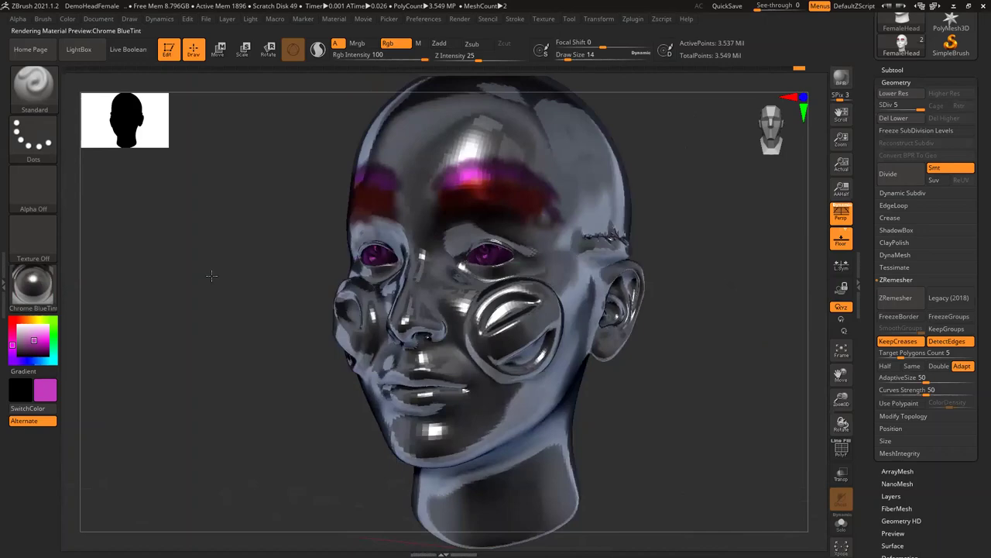
mouse_move(212, 275)
left_mouse_down()
mouse_move(203, 275)
mouse_move(219, 282)
left_mouse_up()
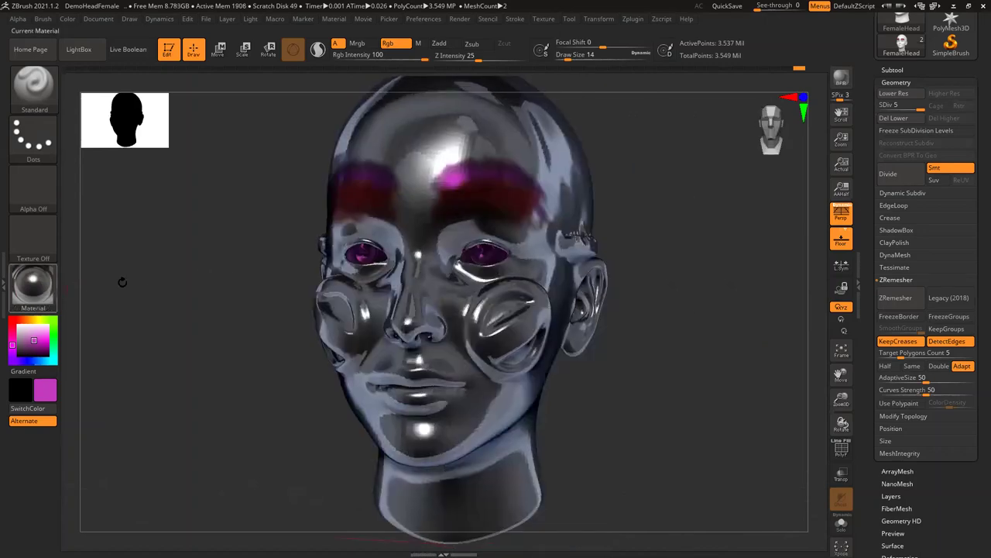
Try the ReflectRed and Metal materials on the painted head.
left_click(37, 290)
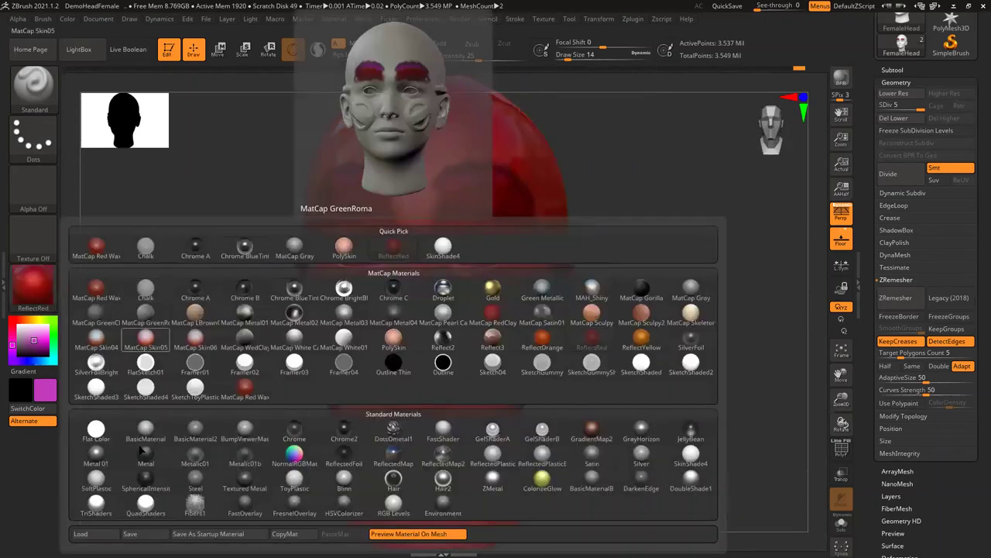
left_click(140, 446)
left_click_drag(194, 371, 144, 358)
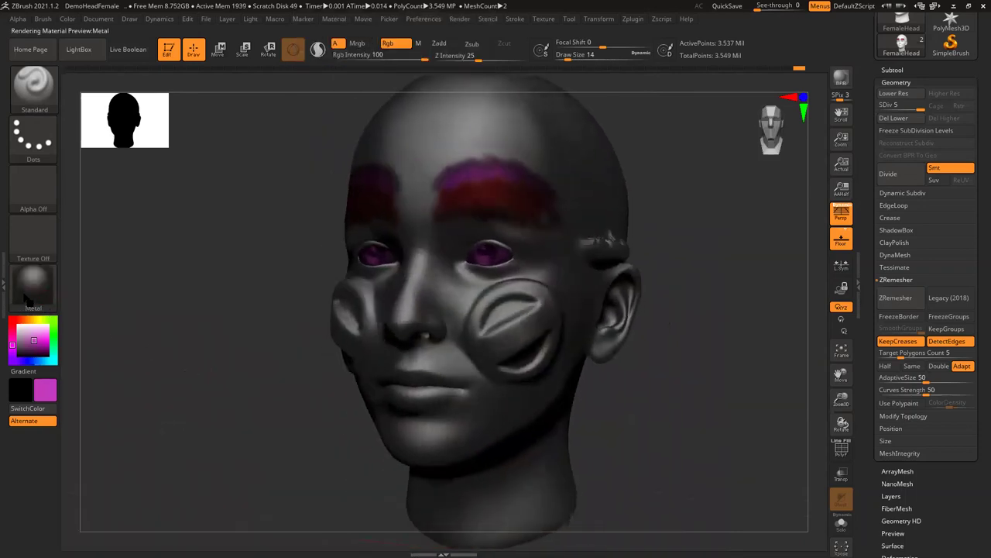
Apply the MatCap Gray material, face the head to the front and switch the brush to Mrgb.
key("m")
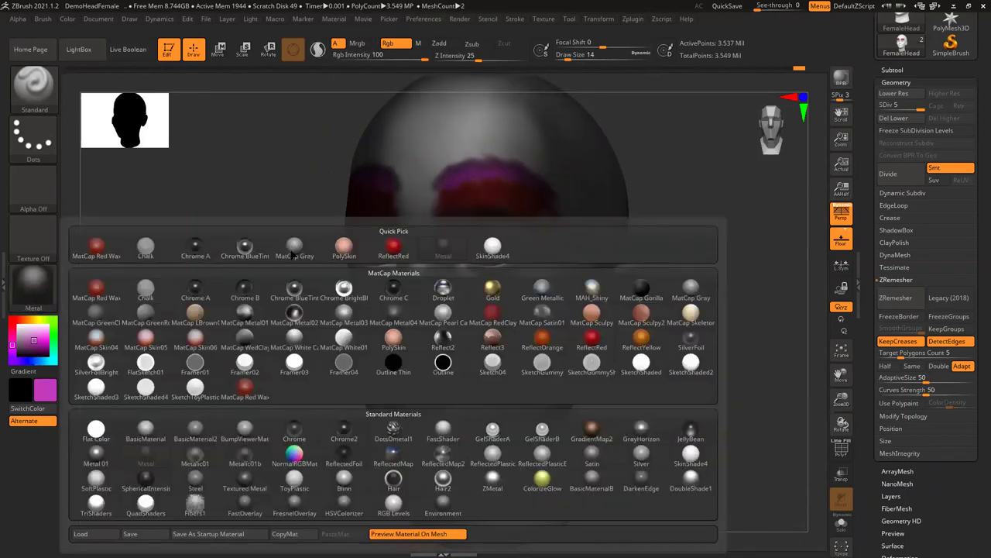
left_click(294, 247)
left_click_drag(162, 292, 203, 285)
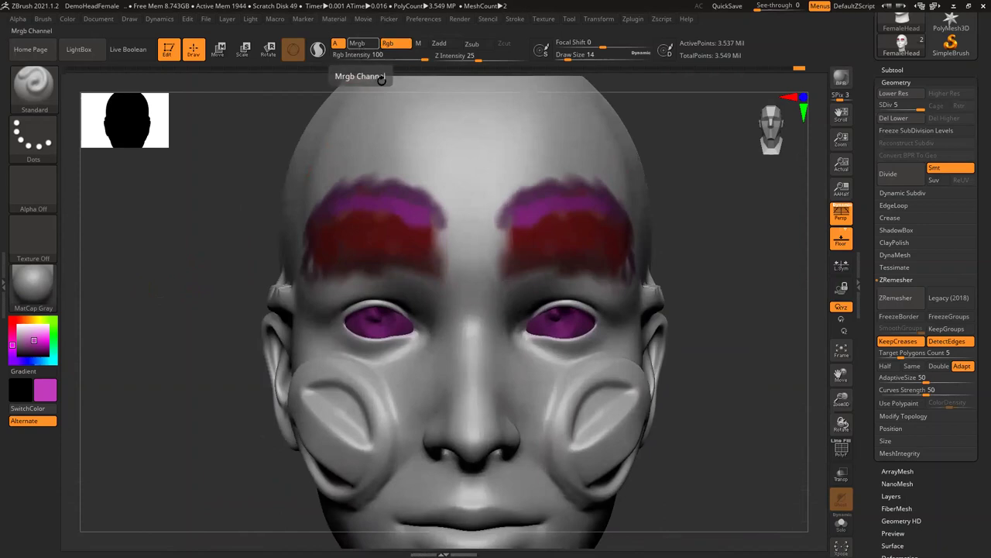
left_click(357, 44)
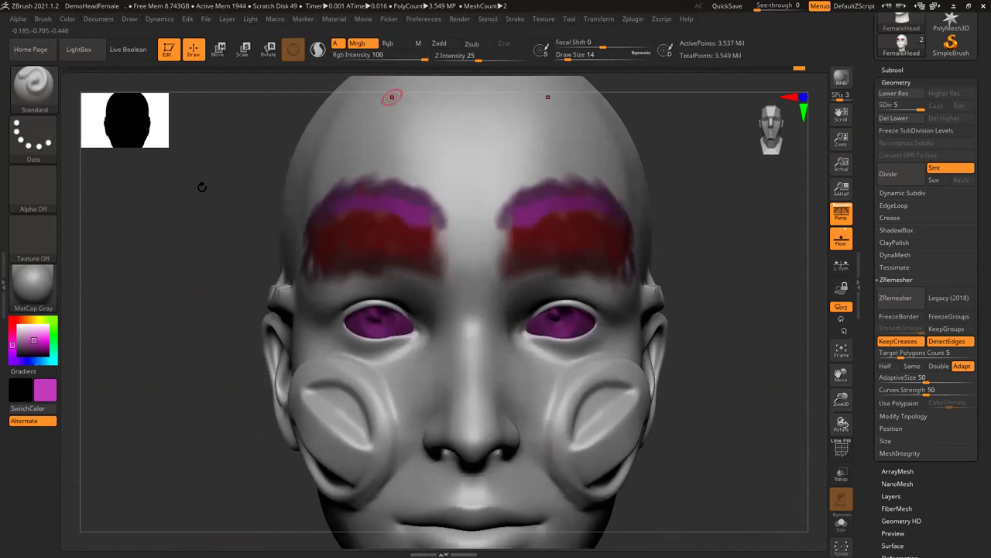
Select the PolySkin material and paint a patch with it in the middle of the forehead.
left_click(34, 298)
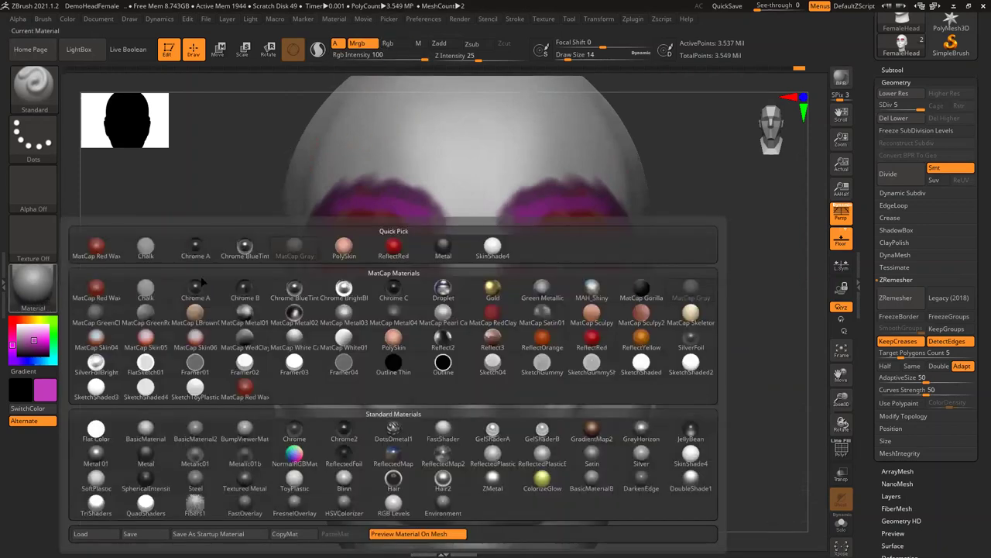
left_click(341, 251)
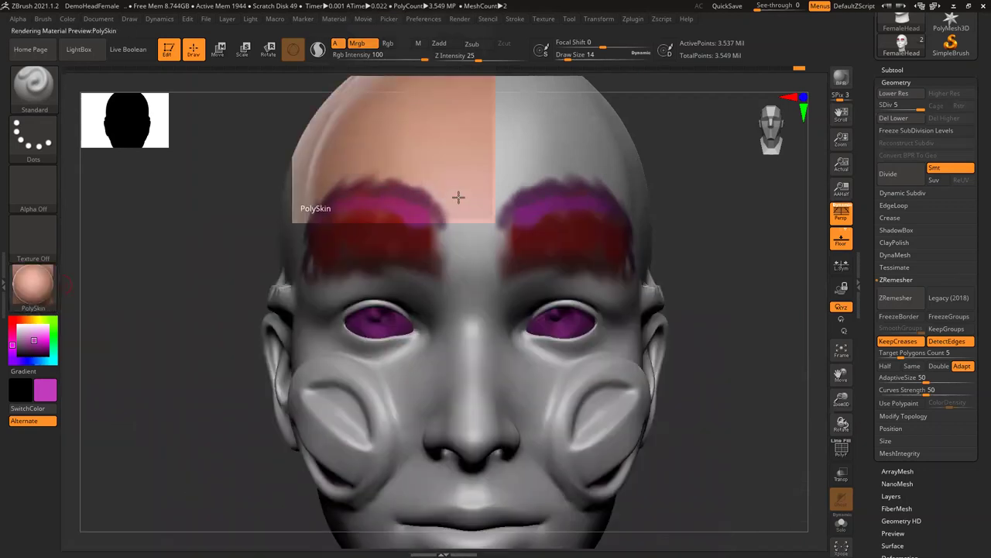
mouse_move(465, 167)
left_mouse_down()
mouse_move(465, 154)
mouse_move(474, 159)
left_mouse_up()
Paint a symmetrical pair of upper forehead patches with the Chrome BlueTint material, and set the current material back to MatCap Gray.
left_click(38, 292)
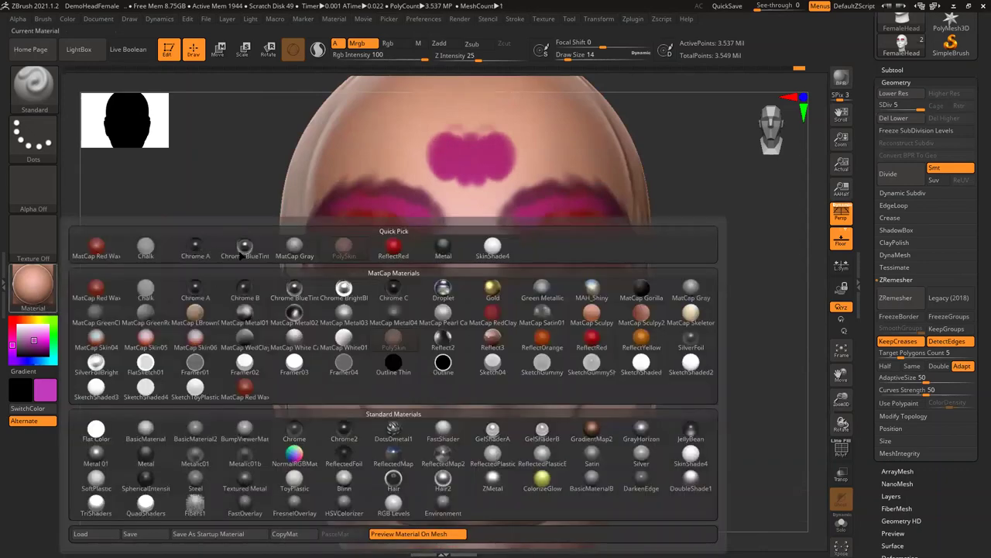
mouse_move(401, 126)
left_mouse_down()
mouse_move(400, 144)
mouse_move(380, 149)
mouse_move(377, 133)
mouse_move(357, 149)
left_mouse_up()
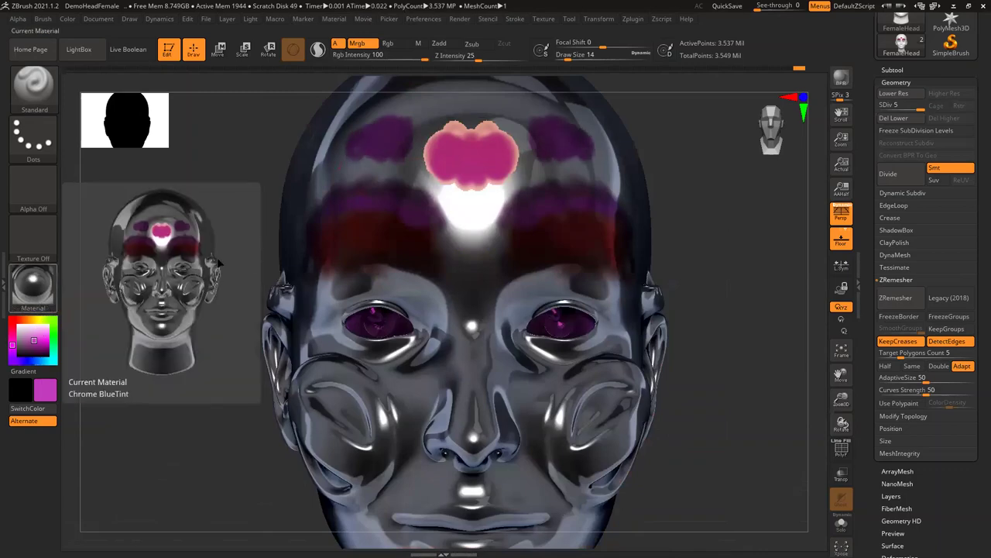
left_click(32, 286)
left_click(152, 246)
Examine up close how the Chrome BlueTint and PolySkin patches on the forehead react to light against the gray surface.
mouse_move(181, 250)
left_mouse_down()
mouse_move(684, 233)
mouse_move(698, 307)
mouse_move(750, 271)
mouse_move(363, 232)
left_mouse_up()
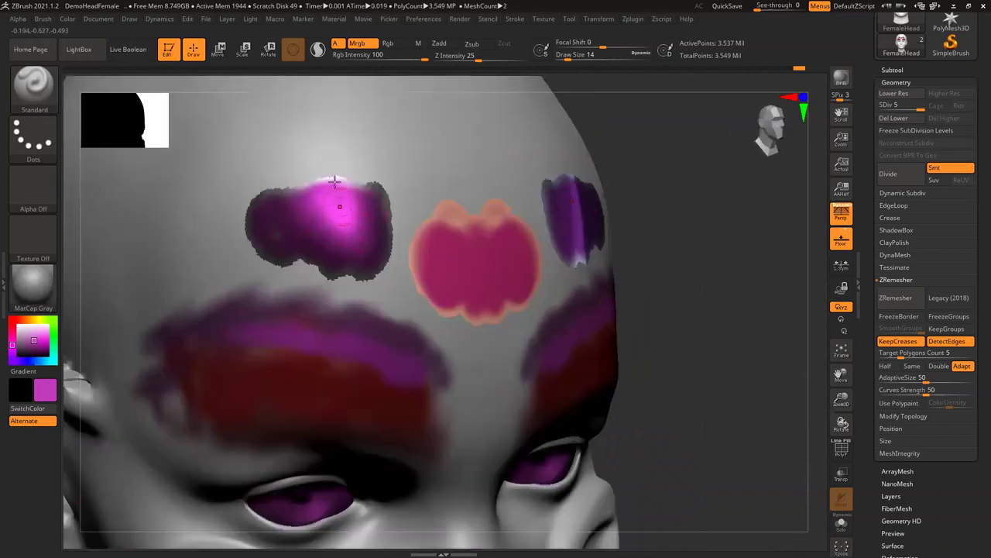
left_click_drag(661, 312, 453, 271)
left_click_drag(583, 279, 486, 272)
left_click_drag(130, 330, 224, 128)
left_click_drag(443, 272, 553, 284)
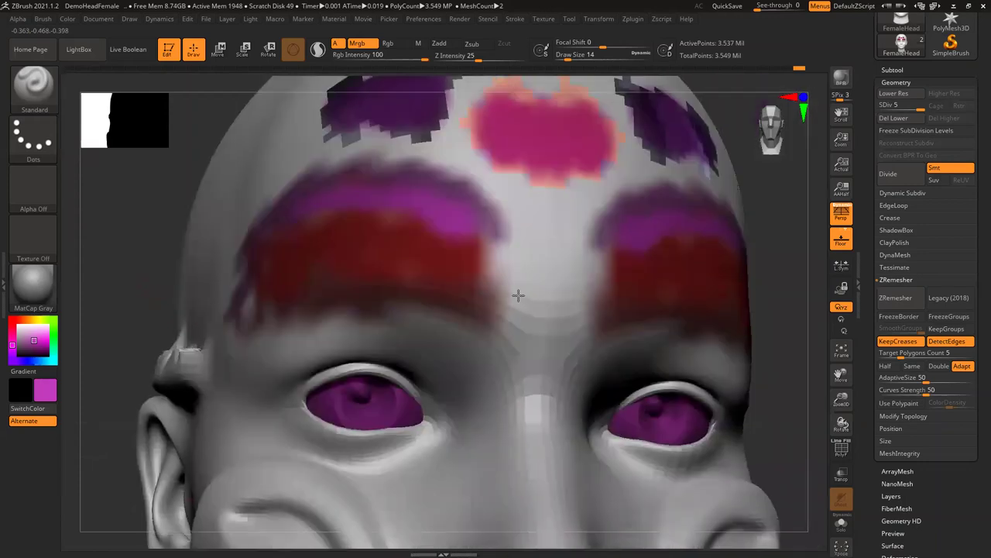
right_click_drag(374, 249, 365, 76)
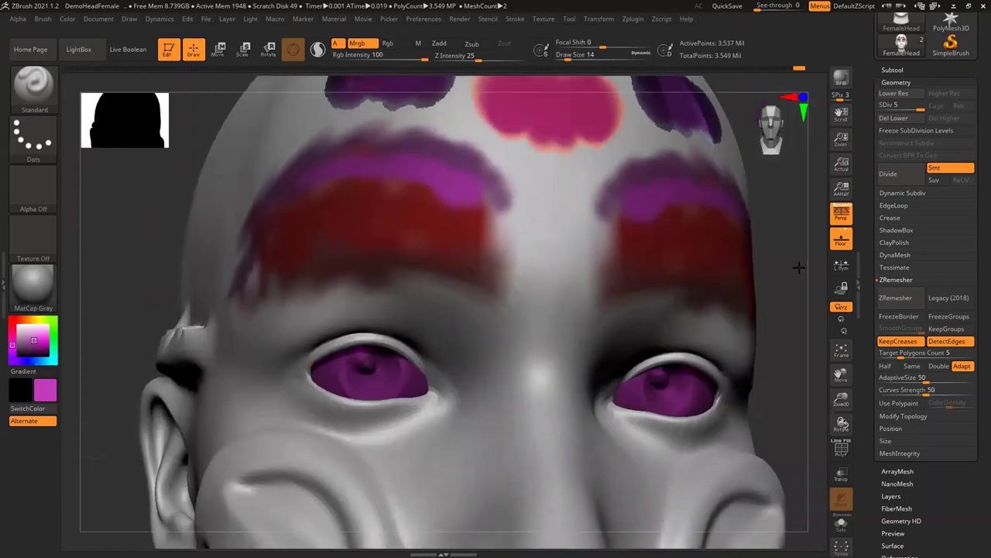
left_click_drag(752, 244, 697, 225)
left_click_drag(202, 124, 204, 257)
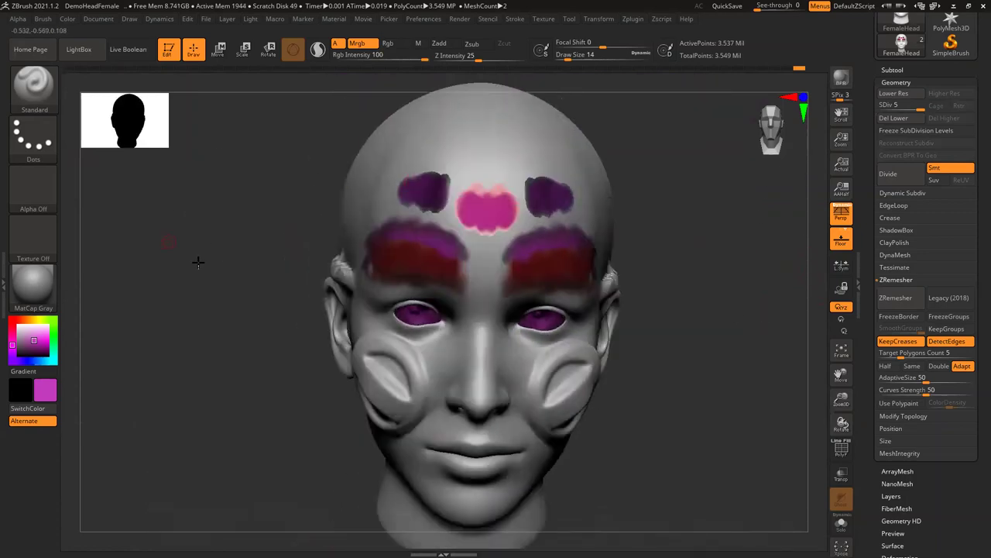
Inspect the whole painted head from both sides, from below and from the front.
left_click_drag(298, 273, 697, 261)
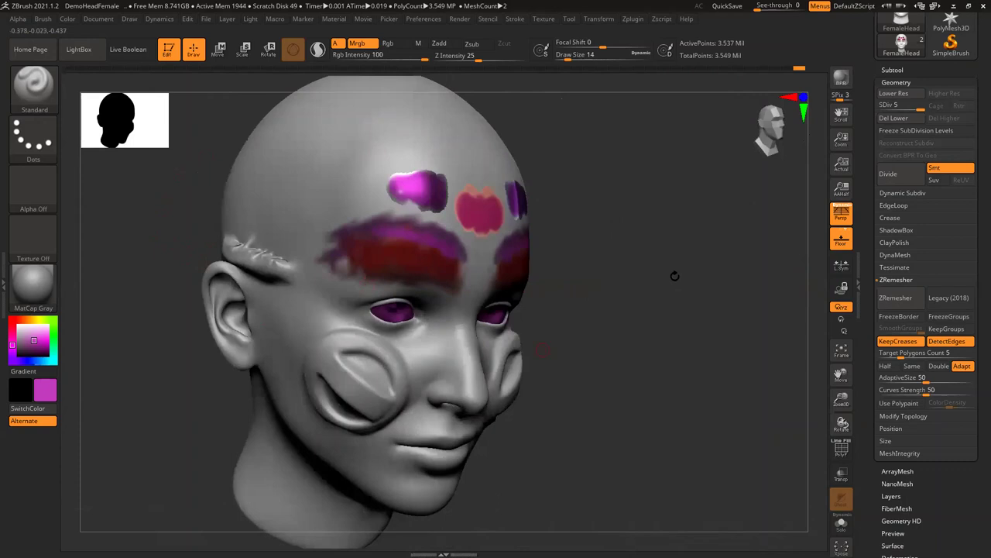
left_click_drag(679, 310, 333, 299)
left_click_drag(719, 293, 725, 340)
left_click_drag(222, 326, 171, 203)
left_click_drag(498, 211, 525, 308)
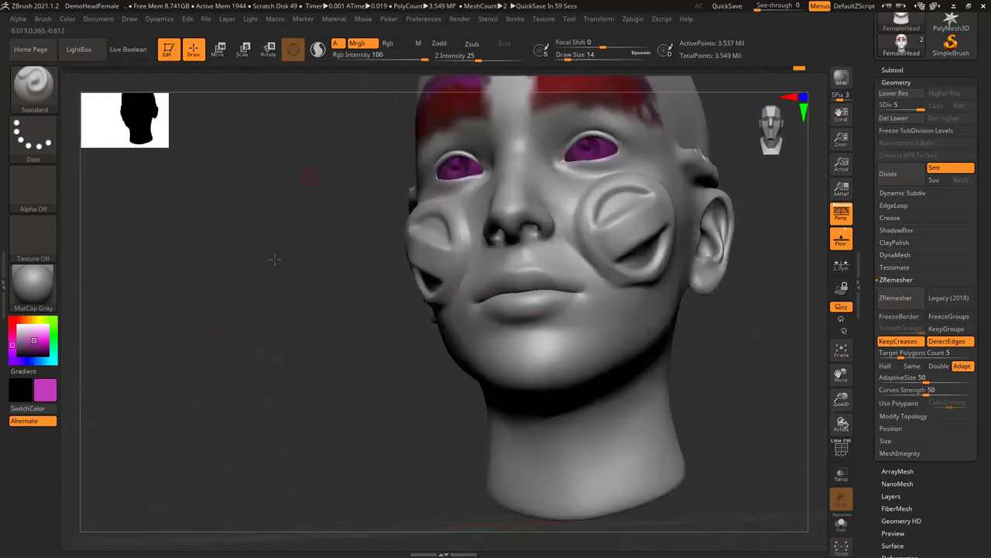
left_click_drag(408, 204, 364, 172)
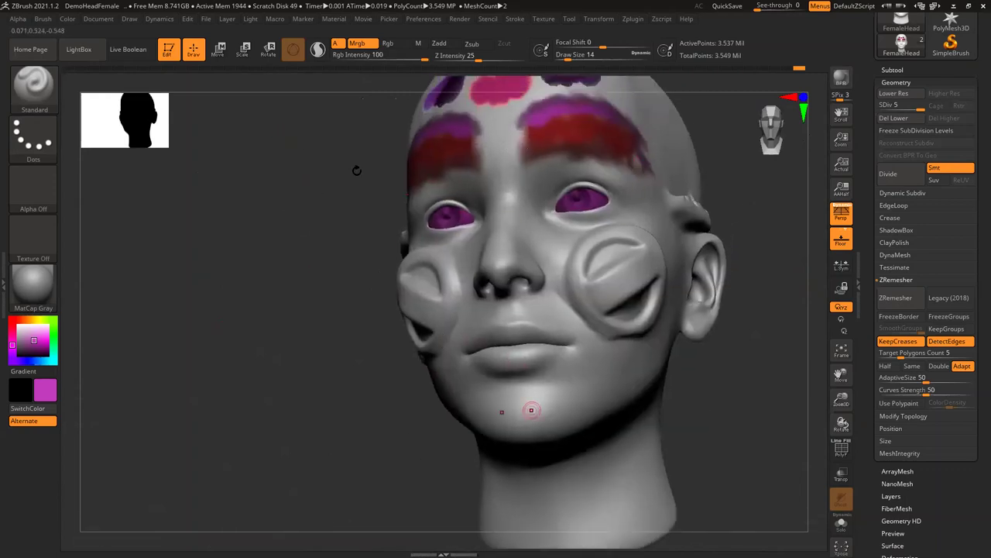
mouse_move(300, 225)
left_mouse_down()
mouse_move(212, 188)
mouse_move(151, 197)
mouse_move(155, 209)
mouse_move(169, 211)
mouse_move(168, 194)
mouse_move(239, 224)
mouse_move(291, 313)
left_mouse_up()
right_click_drag(449, 161, 494, 100)
left_click_drag(494, 101, 436, 159)
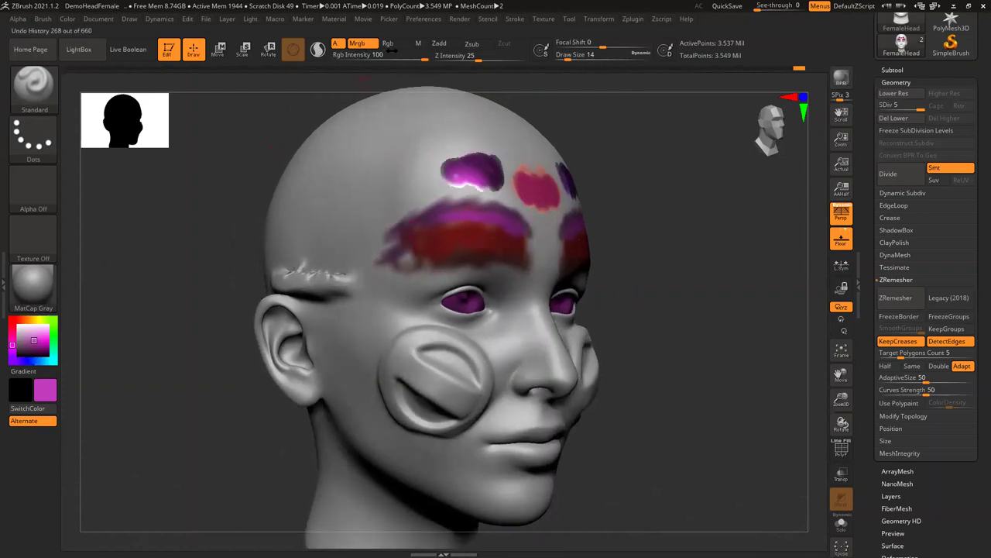
mouse_move(719, 336)
left_mouse_down()
mouse_move(452, 234)
mouse_move(434, 248)
mouse_move(305, 271)
mouse_move(245, 232)
mouse_move(286, 237)
mouse_move(307, 213)
mouse_move(310, 239)
mouse_move(462, 328)
mouse_move(695, 342)
left_mouse_up()
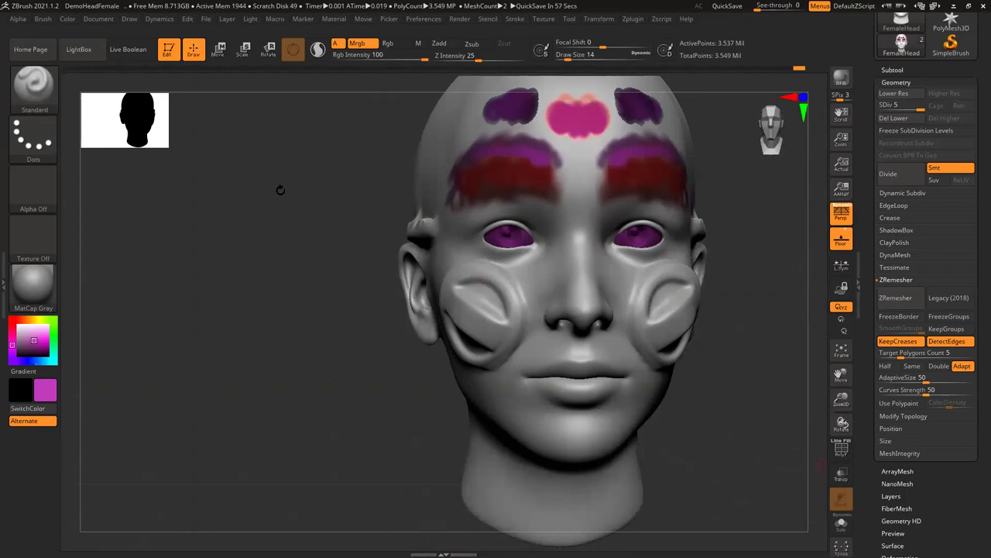
right_click_drag(523, 270, 513, 289)
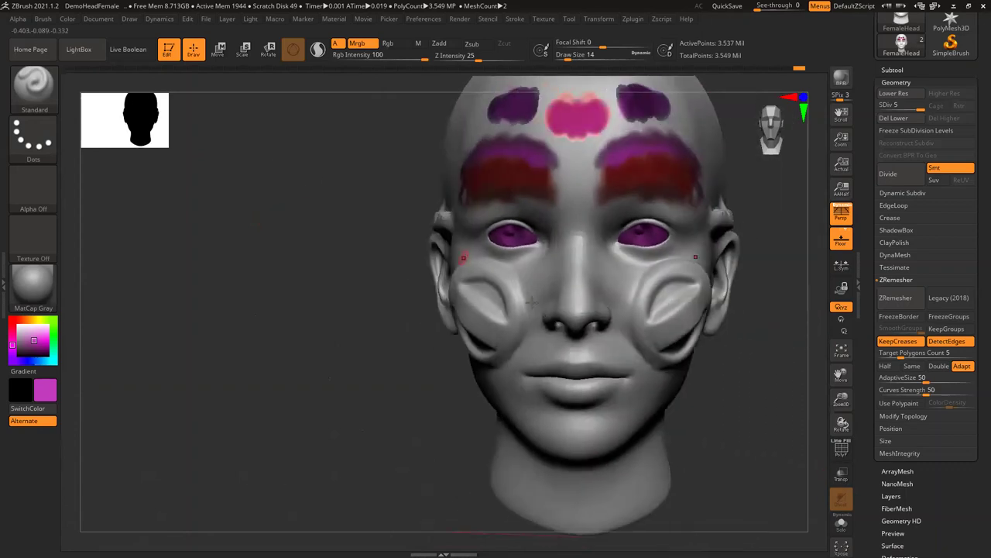
Start loading a ZBrush tool file and browse to the My Passport (E:) drive.
left_click_drag(978, 165, 977, 212)
scroll(695, 204, "up", 2)
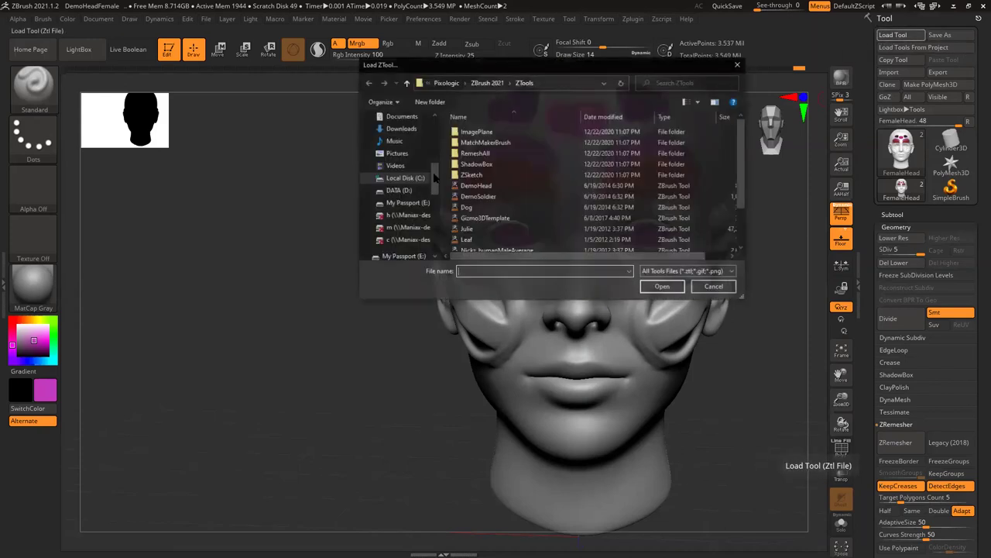
scroll(437, 188, "down", 3)
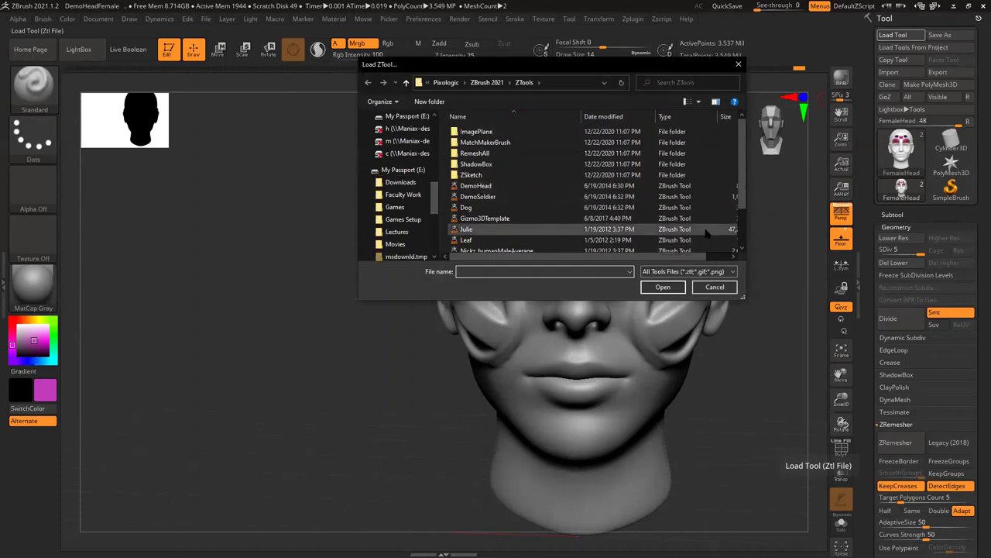
left_click(416, 172)
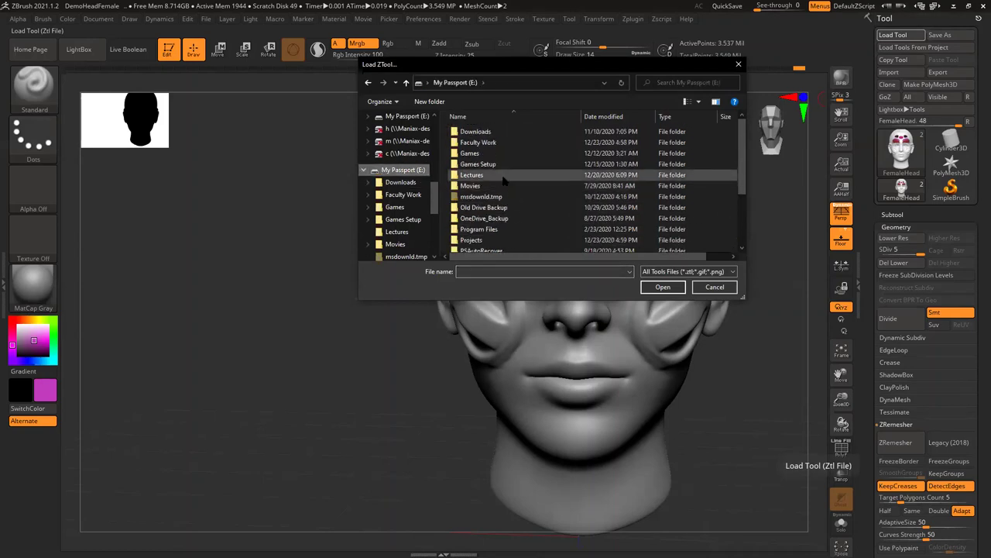
scroll(498, 196, "down", 3)
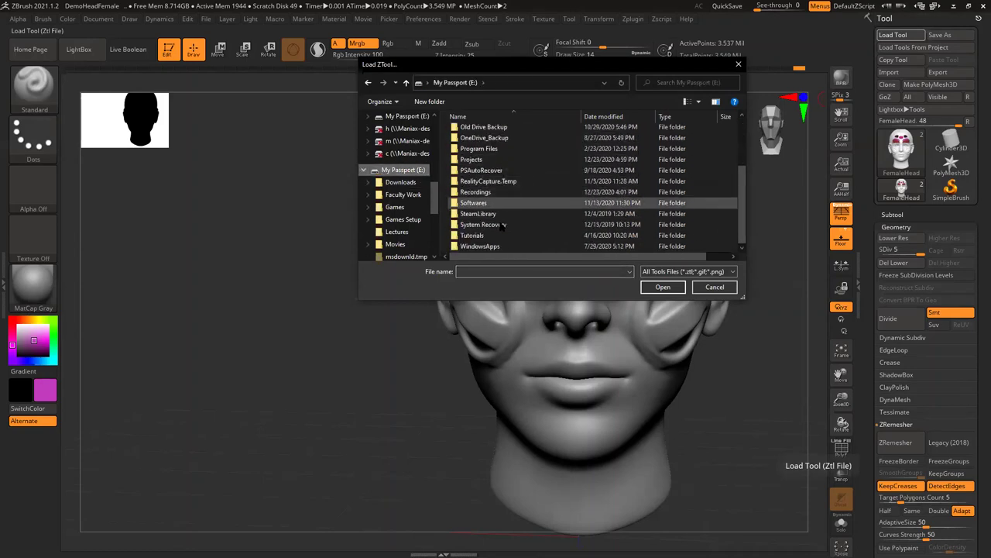
double_click(496, 159)
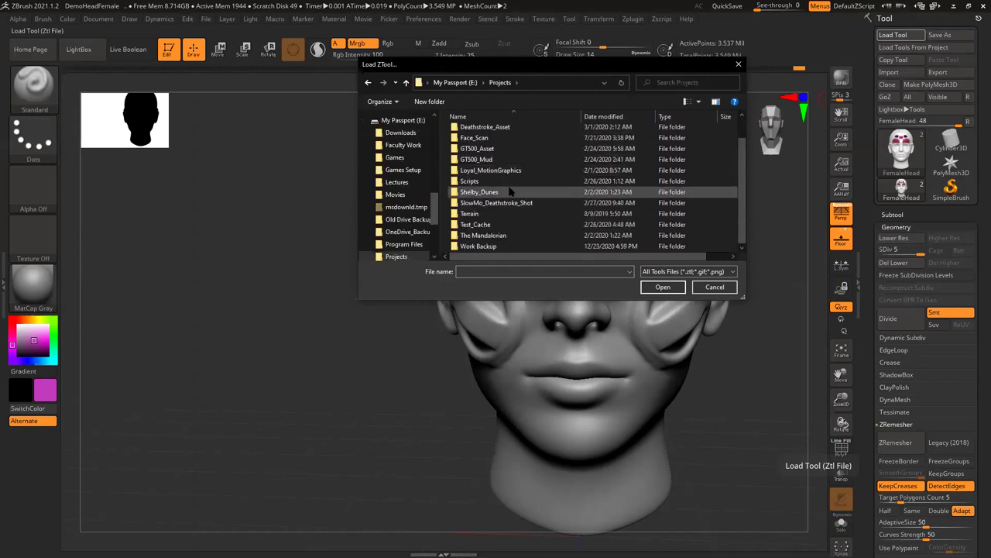
double_click(502, 246)
double_click(480, 132)
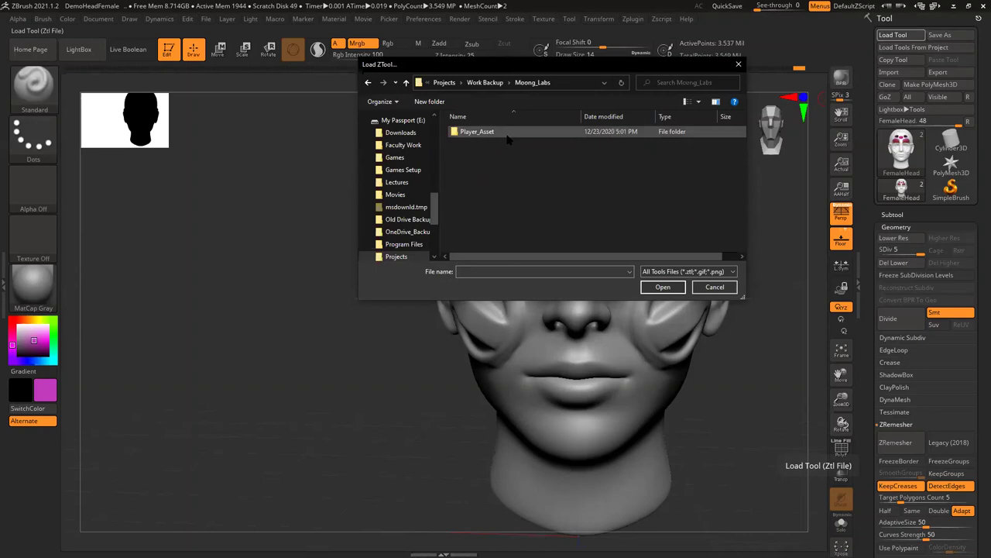
key("alt+Left")
key("alt+Left")
scroll(498, 180, "up", 1)
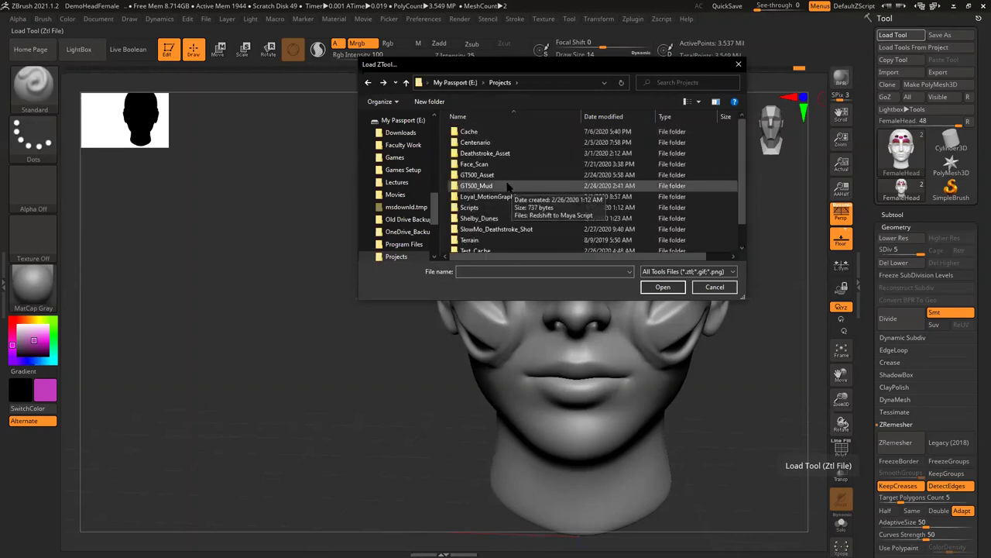
key("alt+Left")
key("alt+Left")
key("BackSpace")
scroll(512, 225, "down", 3)
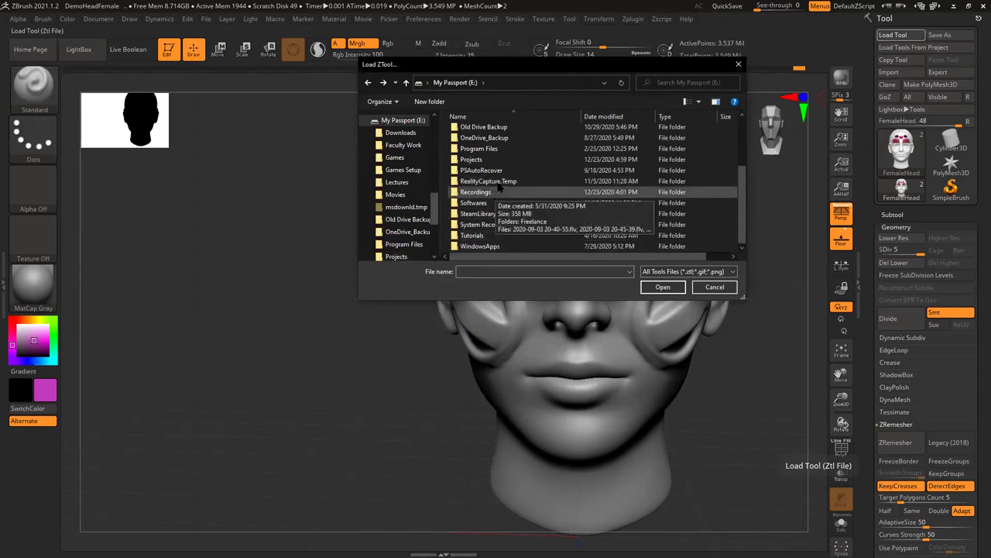
scroll(497, 190, "up", 2)
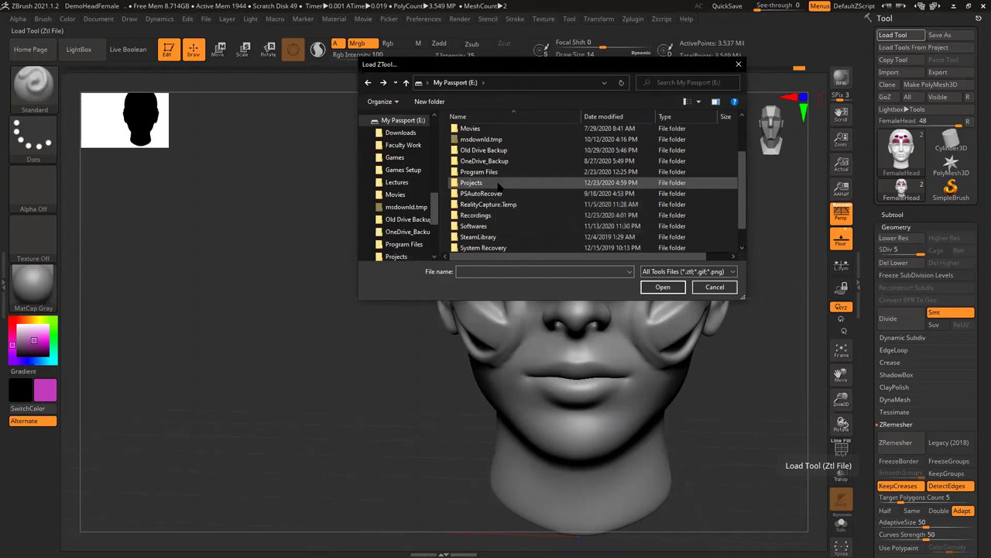
double_click(499, 184)
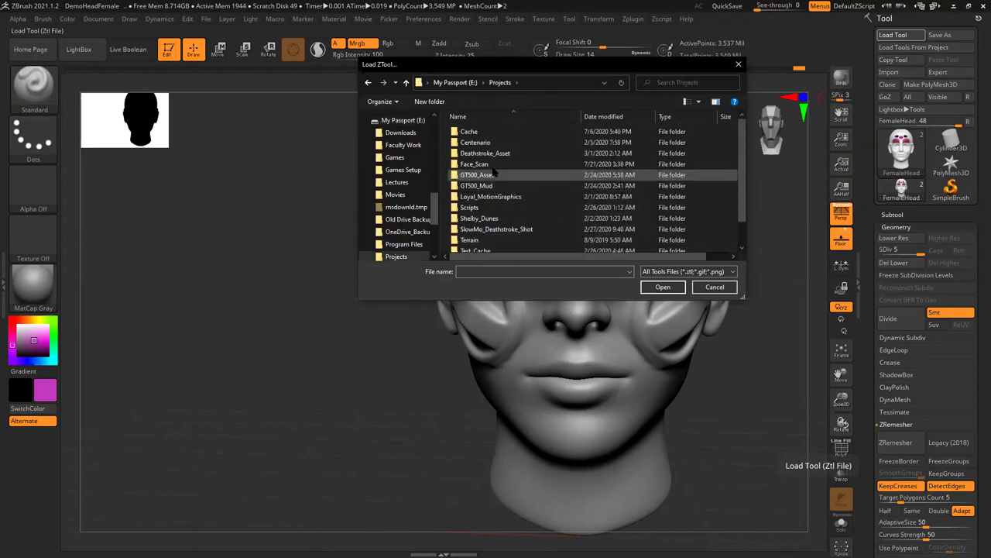
scroll(493, 172, "down", 1)
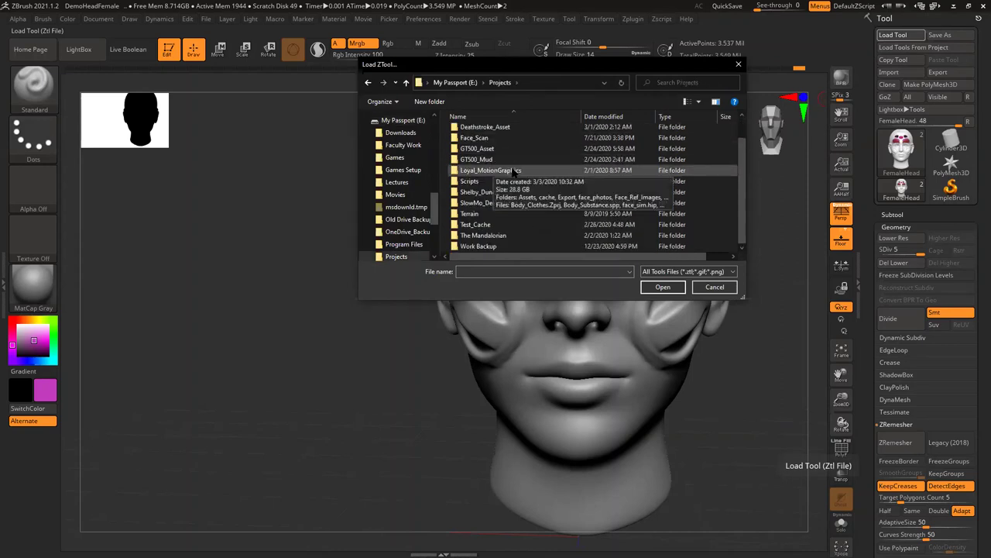
key("alt+Up")
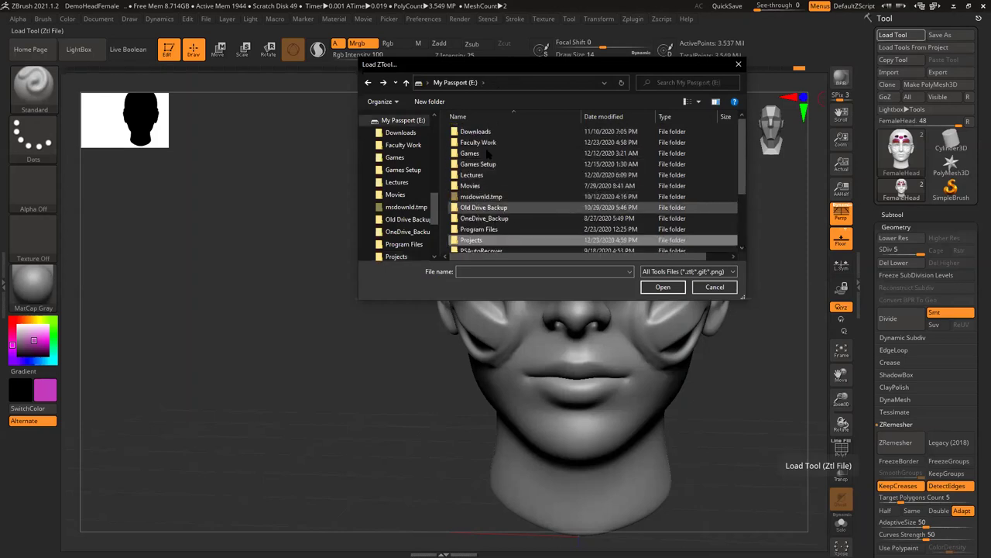
Load the Morgan_Freeman_Face tool from the Faculty Work > Fall 2020 > Digital_Sculpting folder.
double_click(488, 143)
double_click(484, 132)
left_click(503, 207)
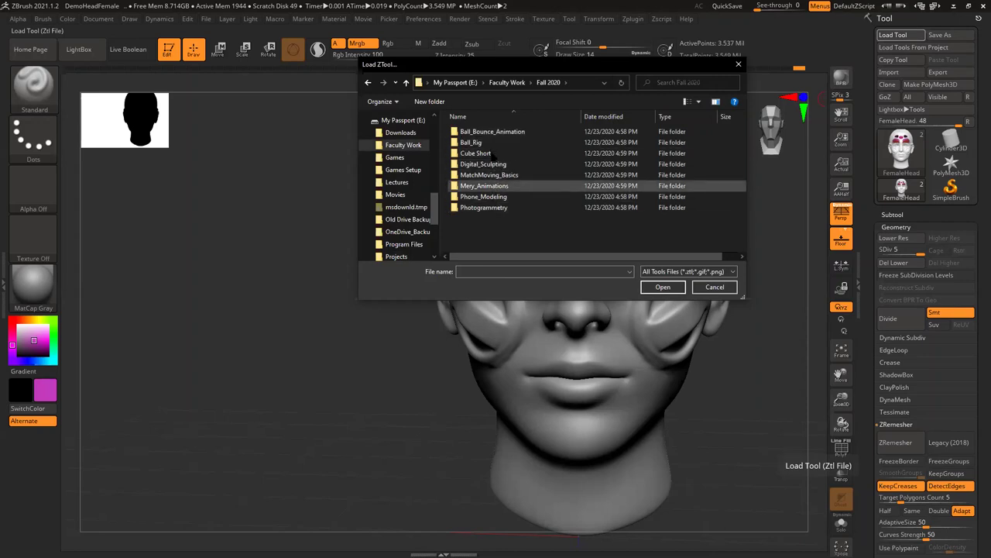
double_click(504, 165)
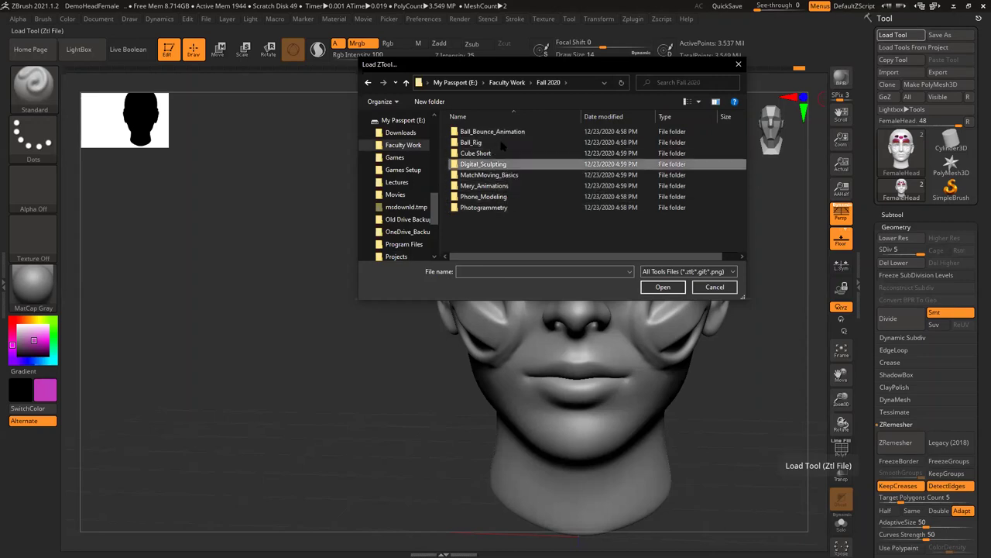
double_click(488, 164)
left_click(505, 142)
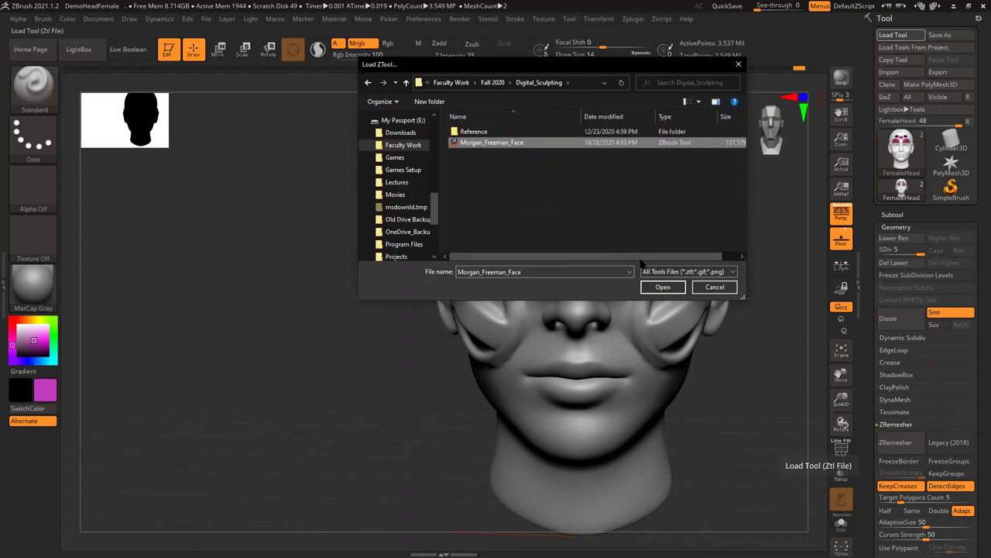
left_click(663, 287)
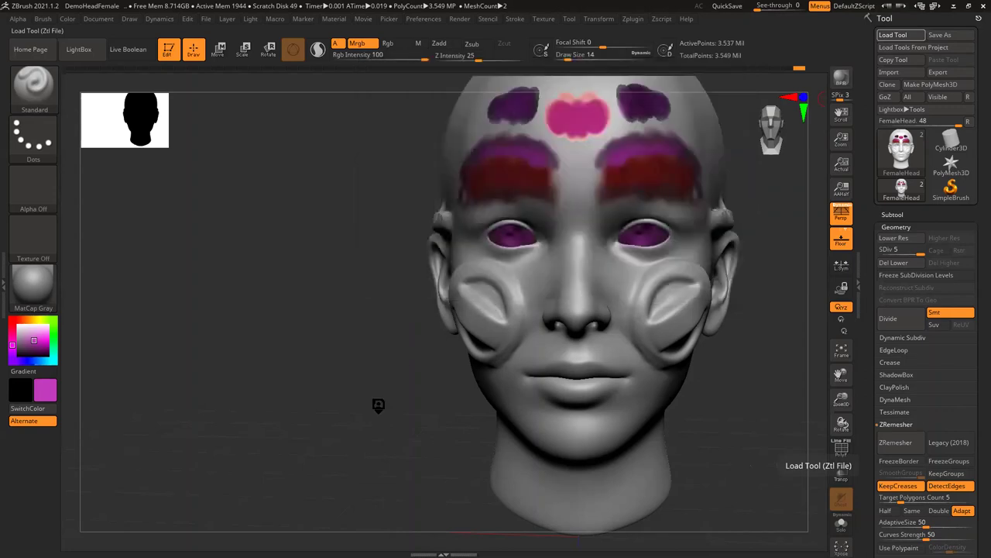
Switch to File Explorer and open the My Passport (E:) drive.
key("super")
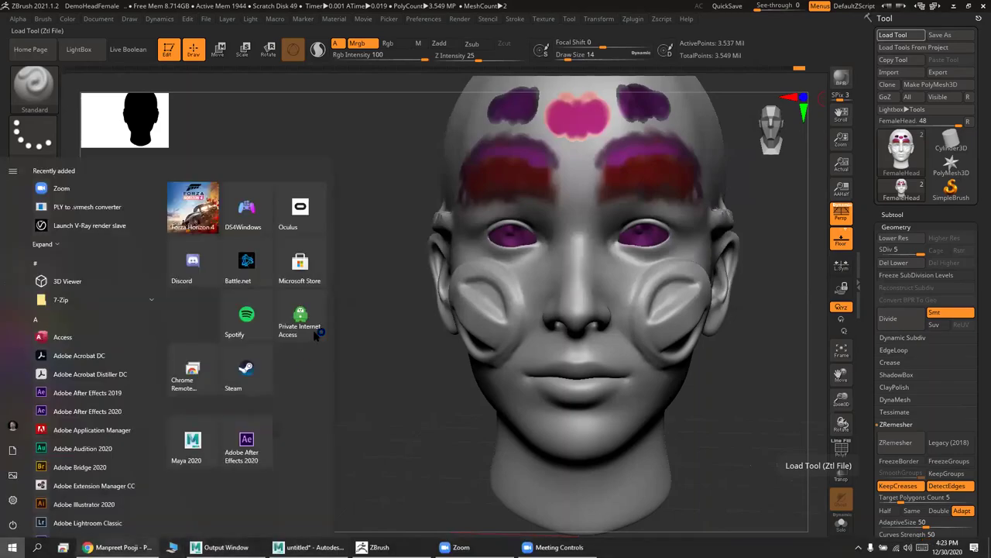
left_click(339, 149)
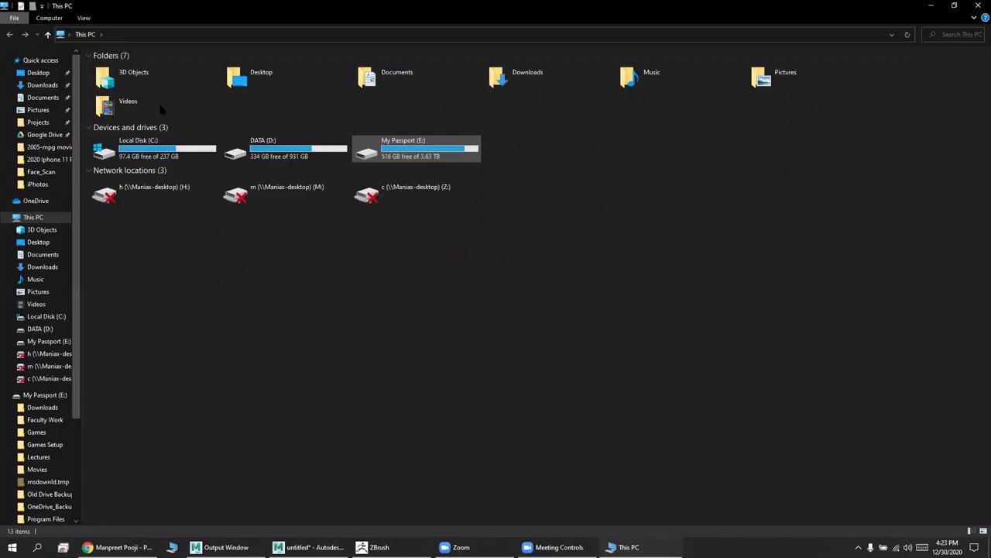
key("Return")
key("p")
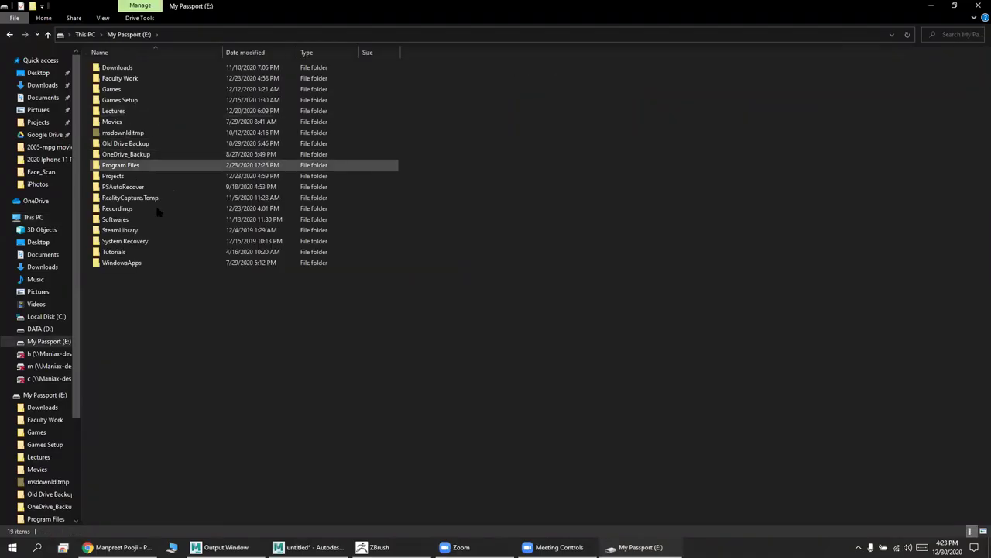
key("p")
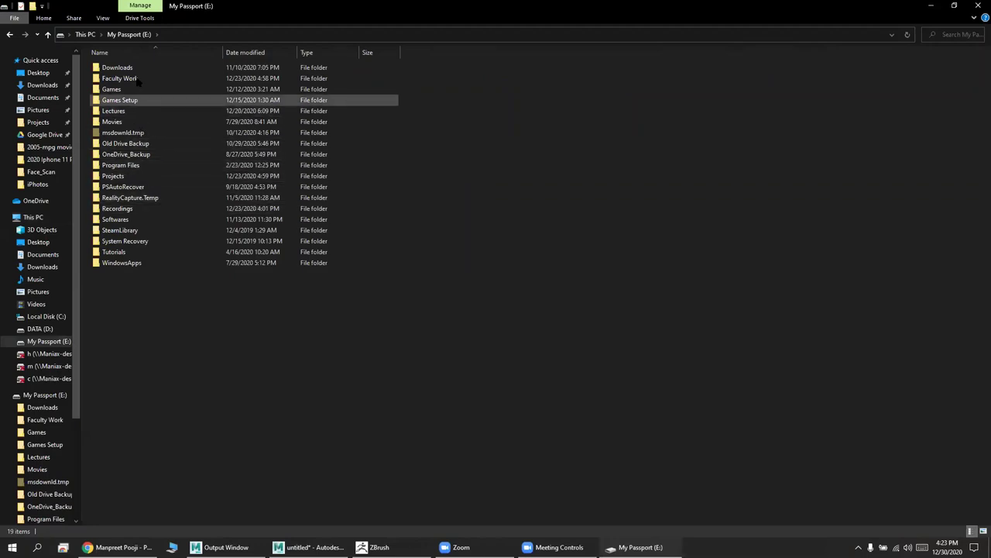
Open the morgan-freeman-wallpaper-7.jpg photo from Faculty Work > Fall 2020 > Digital_Sculpting > Reference.
double_click(137, 79)
double_click(136, 68)
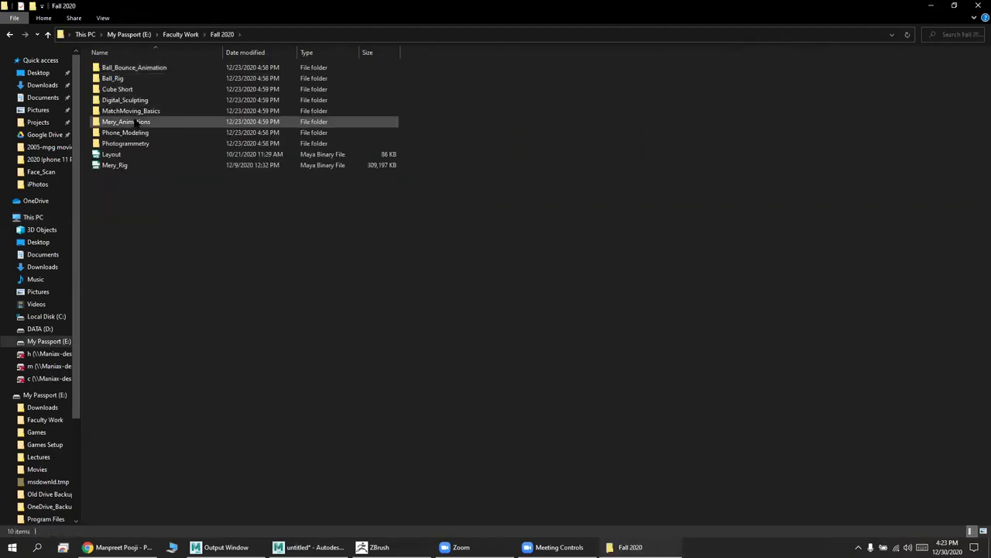
double_click(131, 100)
double_click(135, 68)
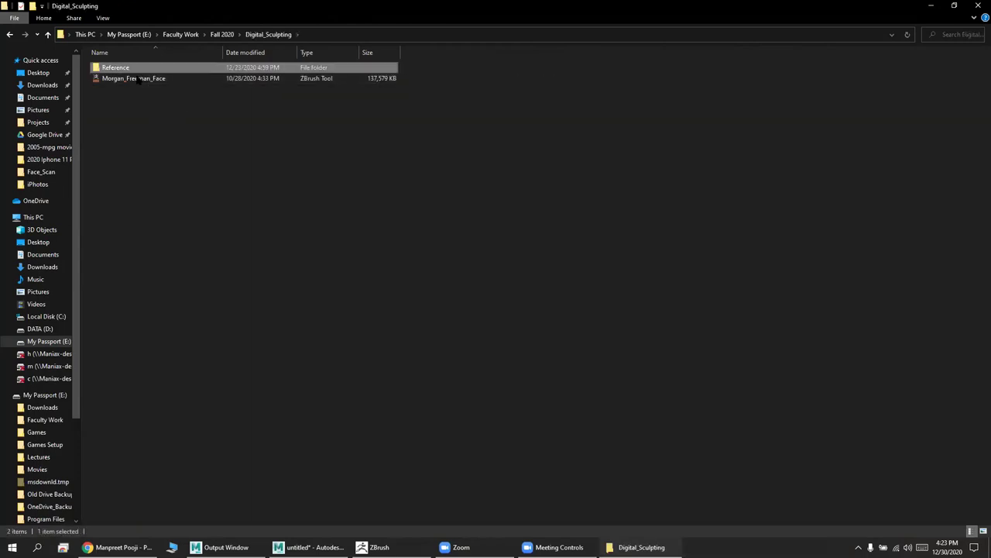
double_click(173, 81)
key("Return")
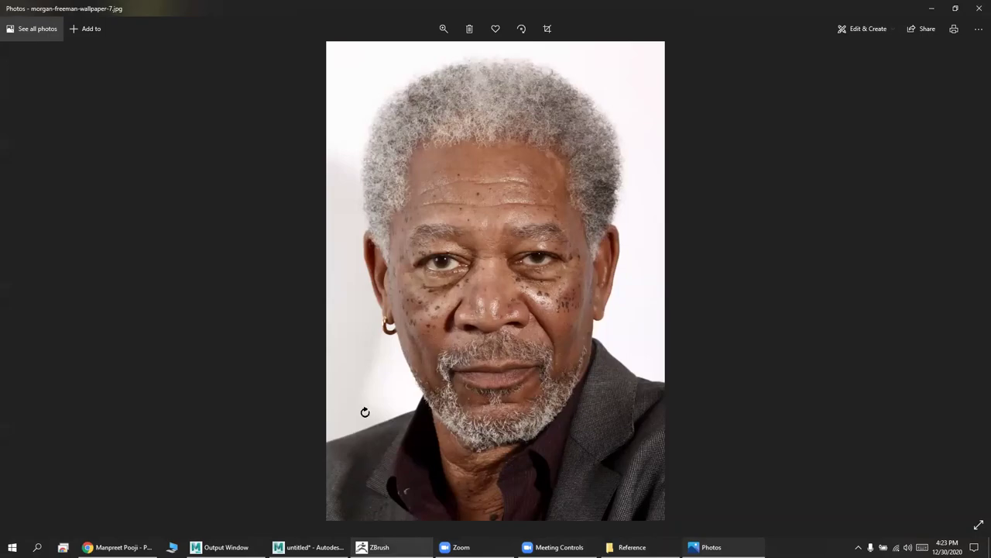
Switch back to ZBrush and view the loaded Morgan Freeman sculpt from the front, showing the full head.
left_click(372, 547)
left_click_drag(12, 318, 12, 313)
left_click_drag(216, 264, 282, 196)
left_click_drag(263, 234, 752, 426)
left_click_drag(179, 246, 193, 207)
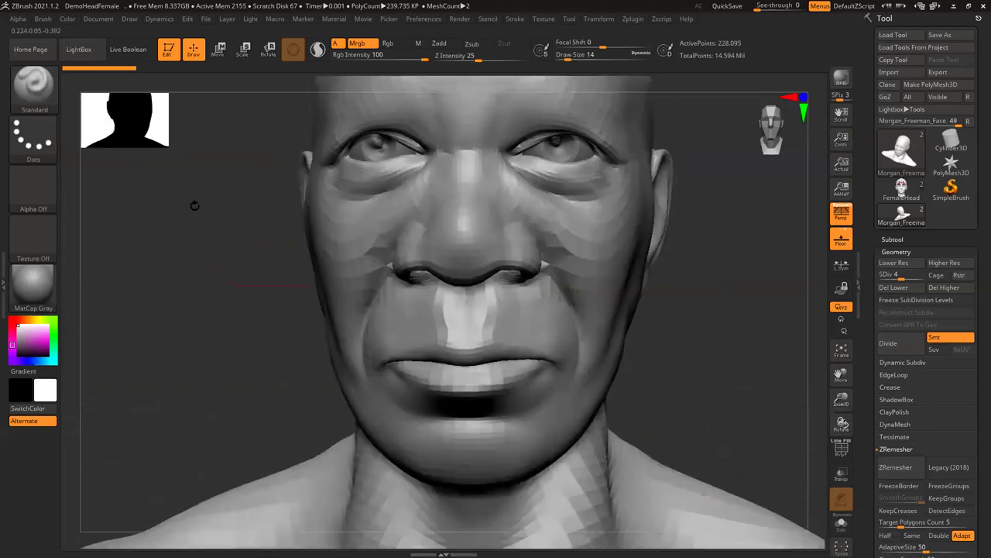
left_click_drag(239, 272, 201, 193)
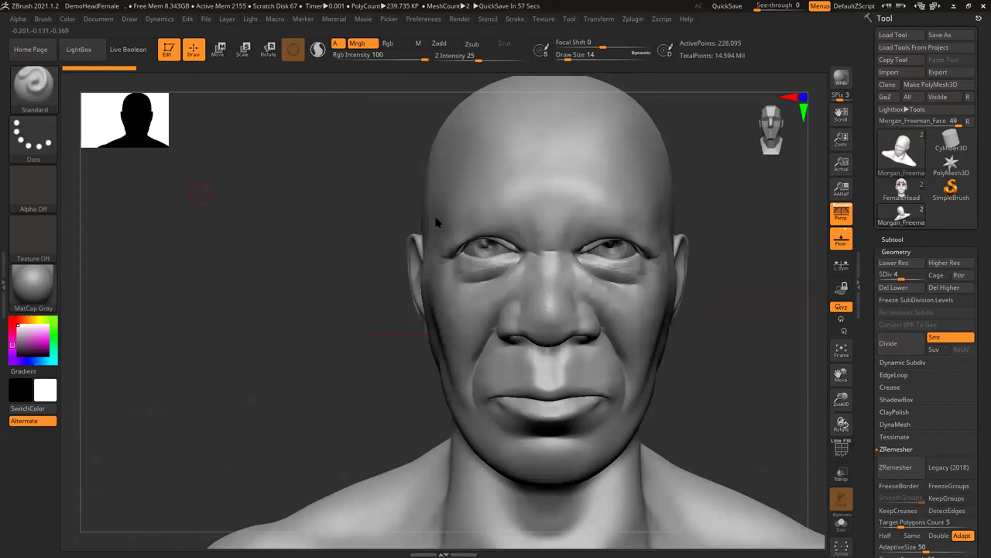
Place the Morgan Freeman reference photo beside the ZBrush sculpt to compare the faces, and return to ZBrush.
key("alt+Tab")
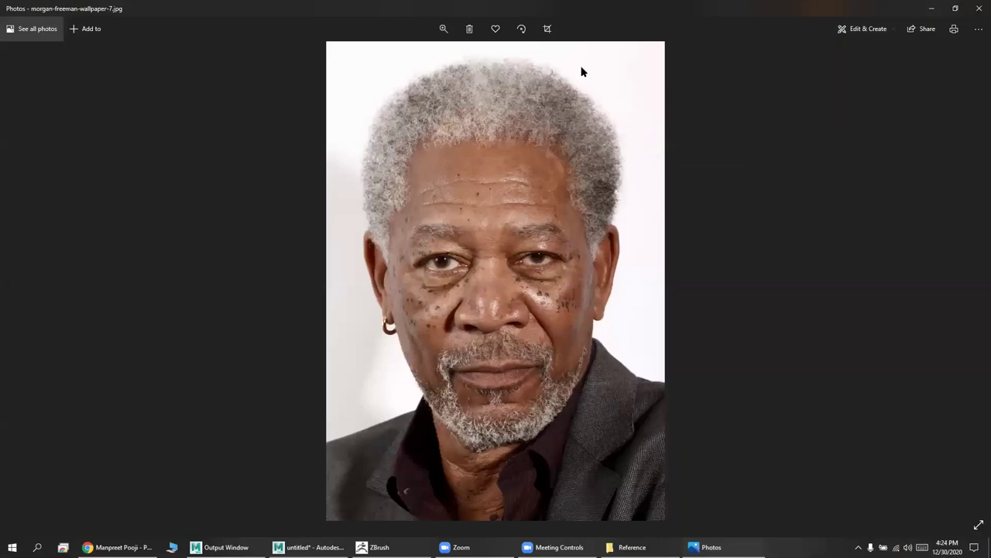
left_click_drag(610, 9, 619, 10)
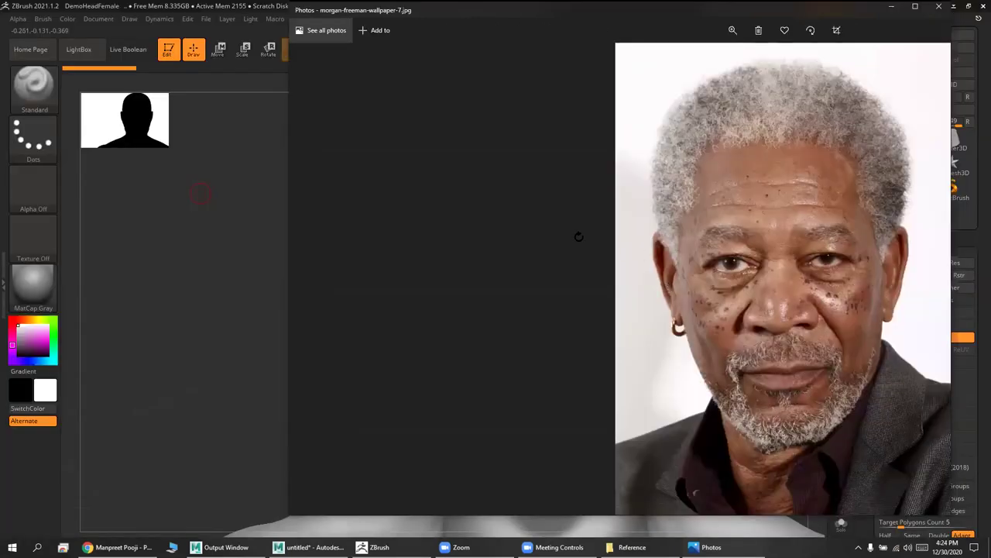
key("super+Left")
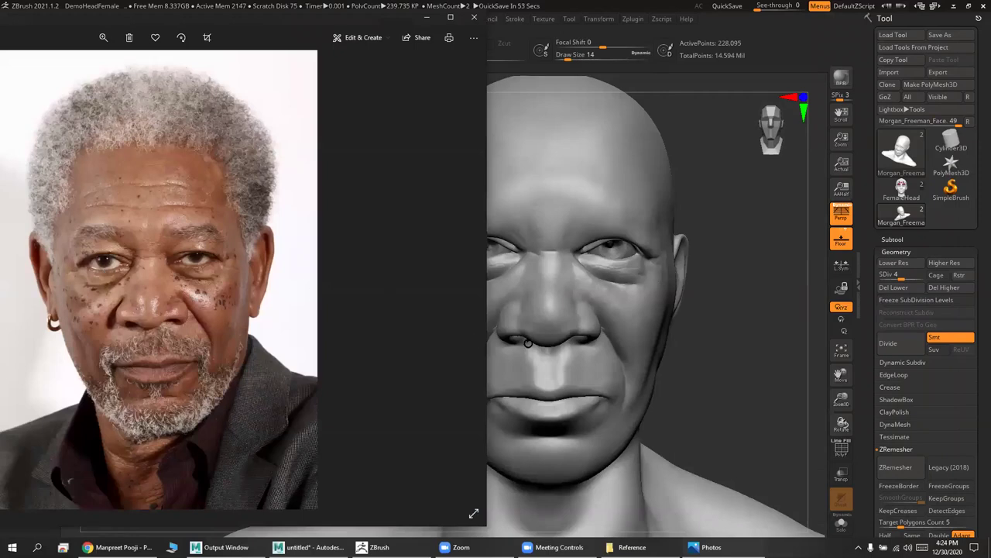
left_click(490, 303)
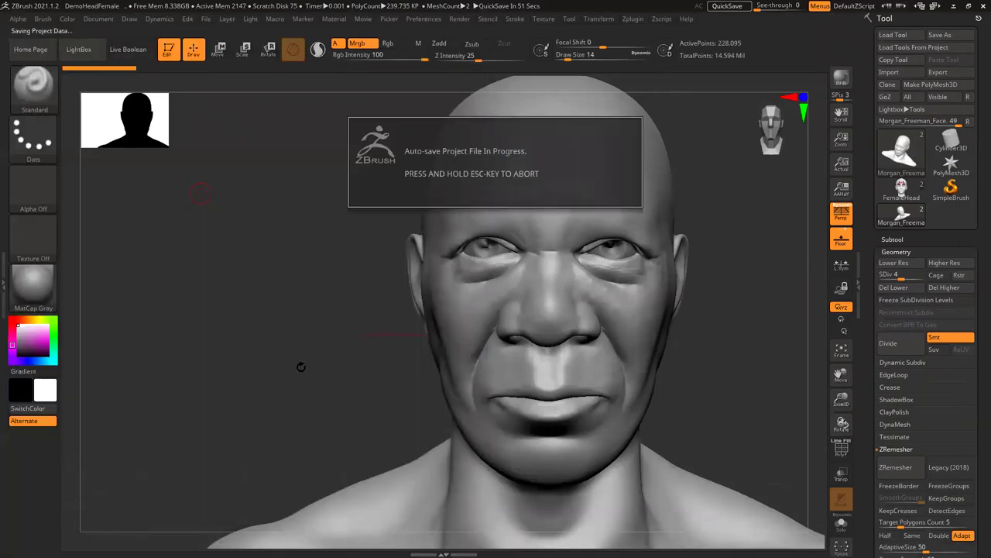
Set the brush Draw Size to 83 and inspect the sculpted face up close from the front and side.
mouse_move(284, 365)
left_mouse_down()
mouse_move(215, 349)
mouse_move(226, 338)
mouse_move(215, 337)
left_mouse_up()
left_click(583, 58)
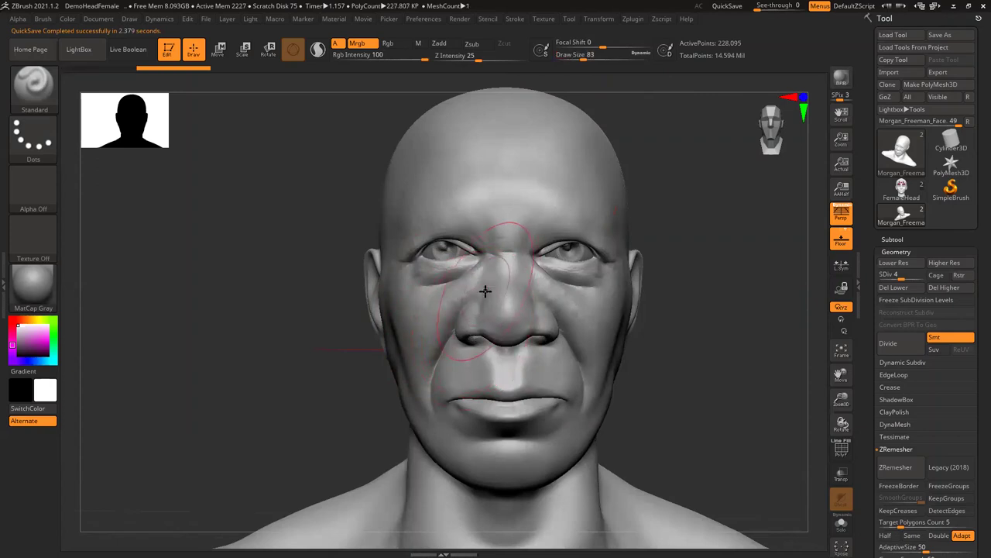
mouse_move(687, 345)
left_mouse_down()
mouse_move(376, 288)
mouse_move(296, 327)
mouse_move(281, 292)
mouse_move(284, 317)
mouse_move(361, 255)
mouse_move(255, 258)
mouse_move(404, 281)
mouse_move(560, 354)
mouse_move(629, 361)
mouse_move(610, 369)
left_mouse_up()
mouse_move(616, 419)
left_mouse_down("alt")
mouse_move(646, 491)
mouse_move(715, 423)
mouse_move(743, 341)
left_mouse_up("alt")
left_click_drag(682, 364, 615, 358)
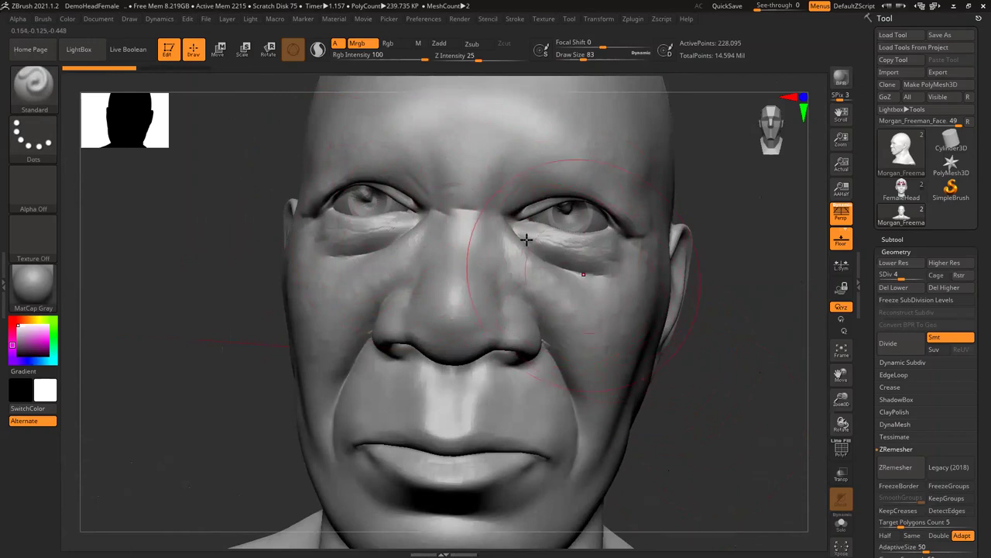
left_click_drag(248, 335, 267, 292)
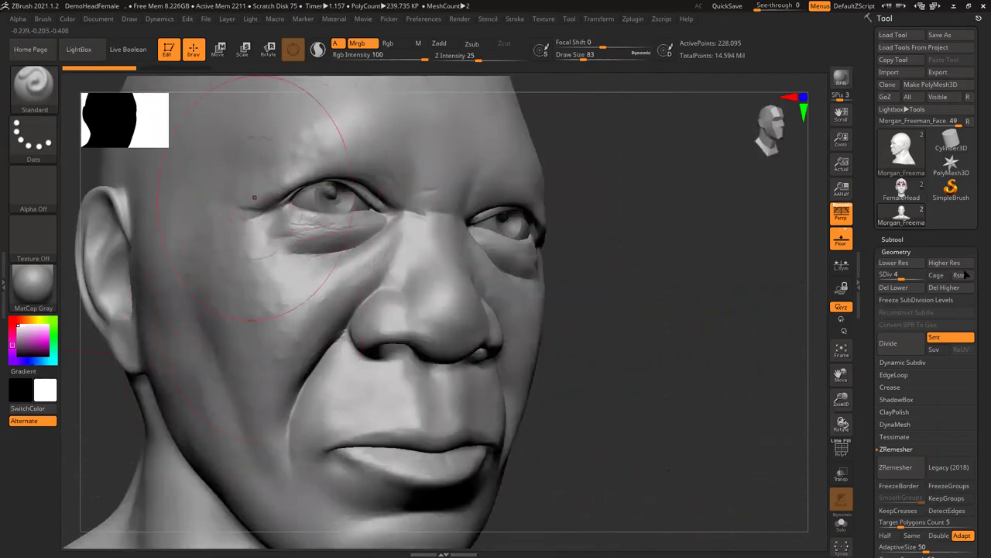
Drop the bust to subdivision level 1 for a whole view, and raise it level by level to 7.
left_click_drag(901, 279, 891, 283)
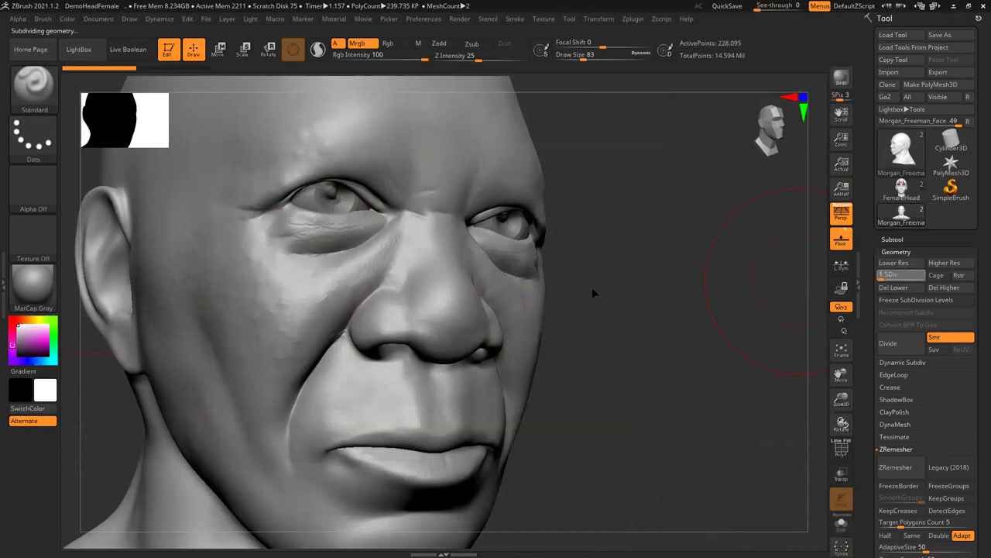
left_click_drag(670, 356, 595, 271)
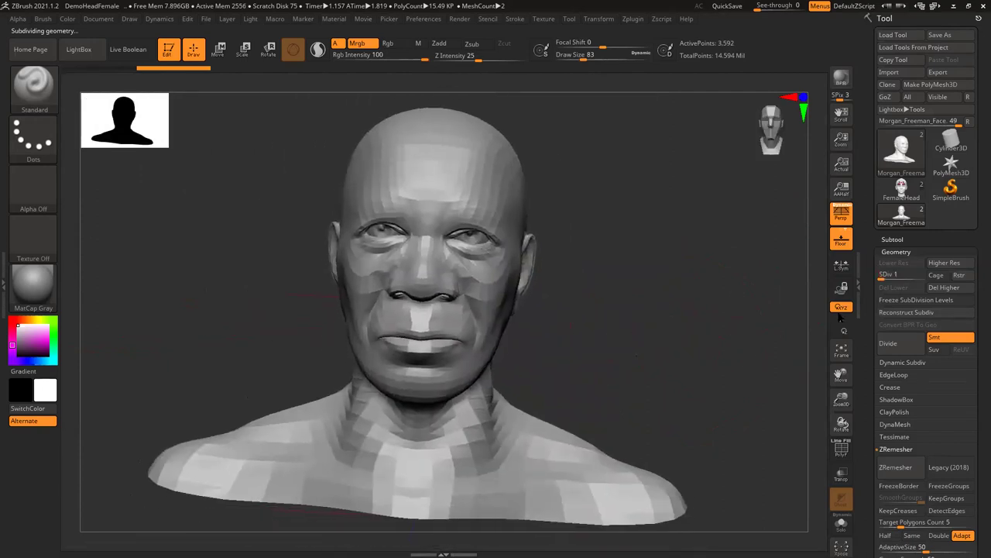
left_click_drag(735, 330, 809, 322)
left_click(889, 276)
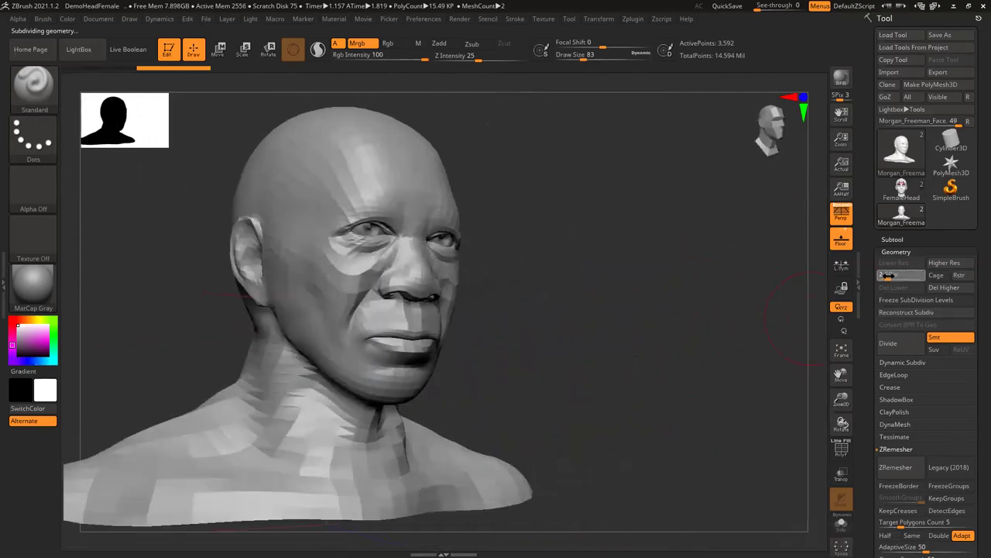
left_click(892, 275)
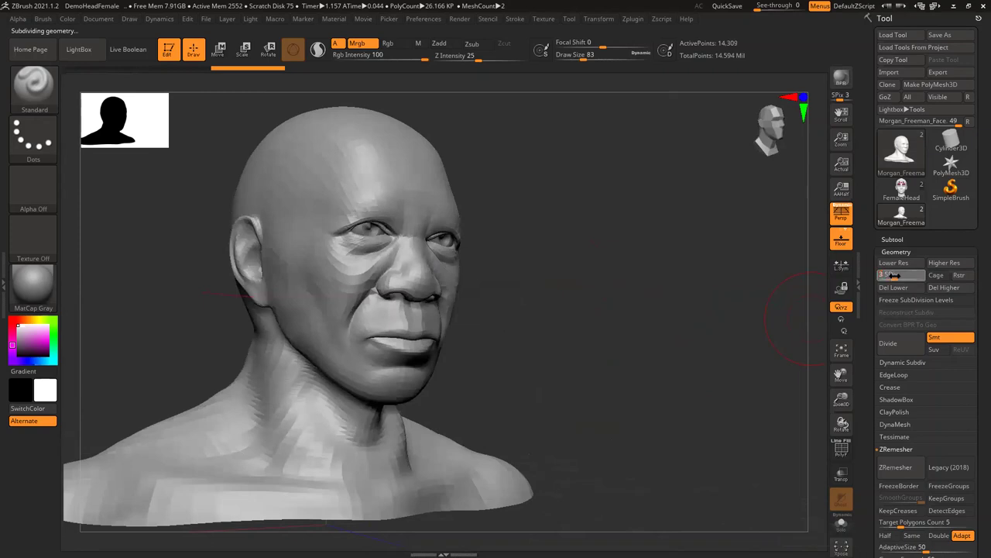
left_click(901, 276)
left_click(907, 278)
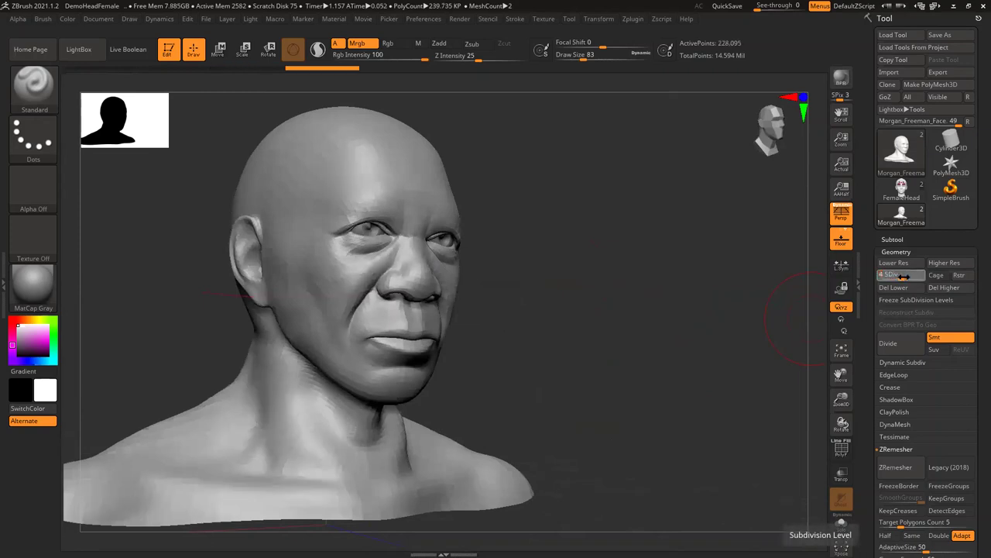
left_click(911, 276)
left_click(914, 277)
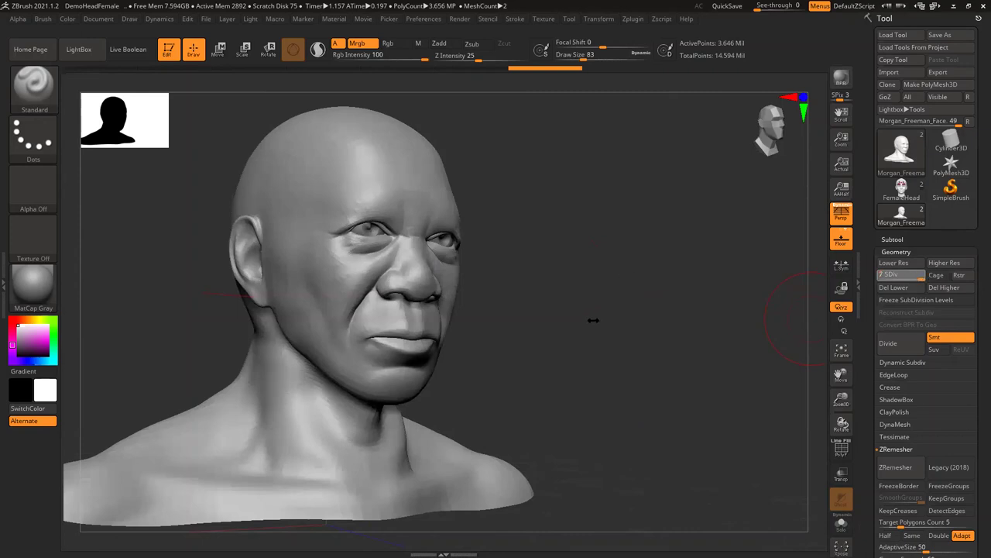
Examine the skin detail around the nose, lips and eyes up close, and return to a front view of the bust.
left_click_drag(579, 330, 626, 272, "shift")
left_click_drag(174, 267, 80, 344, "alt")
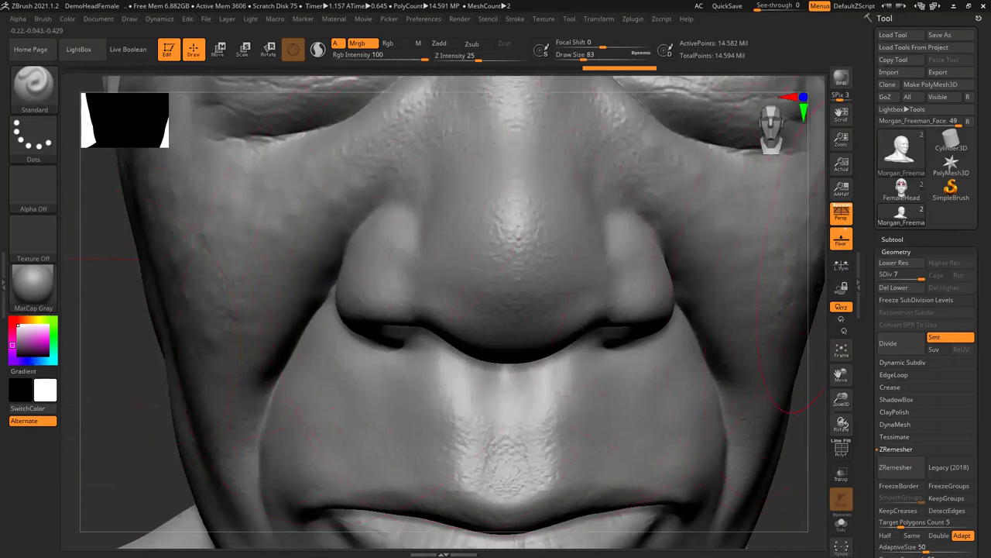
left_click_drag(808, 338, 815, 218)
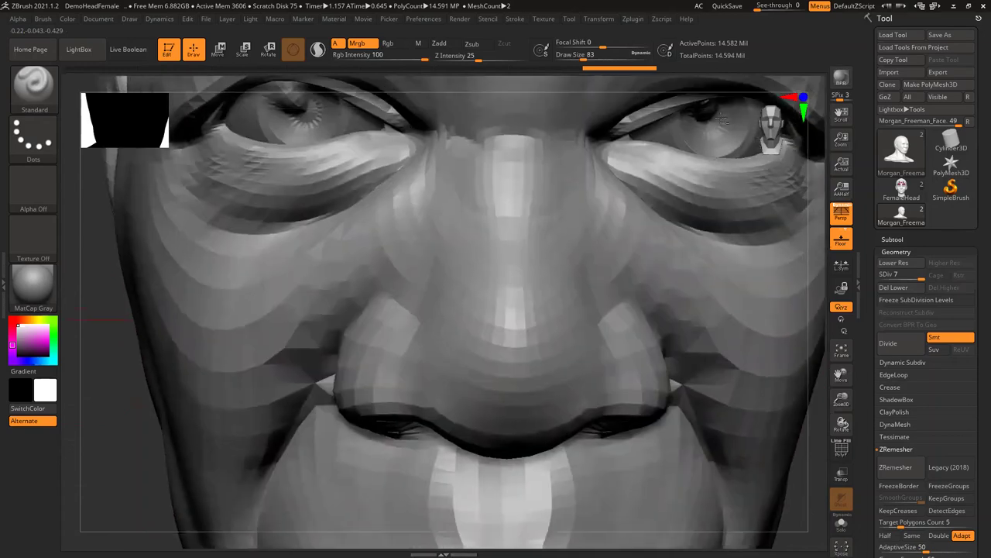
right_click_drag(691, 300, 704, 98, "ctrl")
left_click_drag(712, 281, 704, 271)
right_click_drag(639, 294, 794, 350, "ctrl")
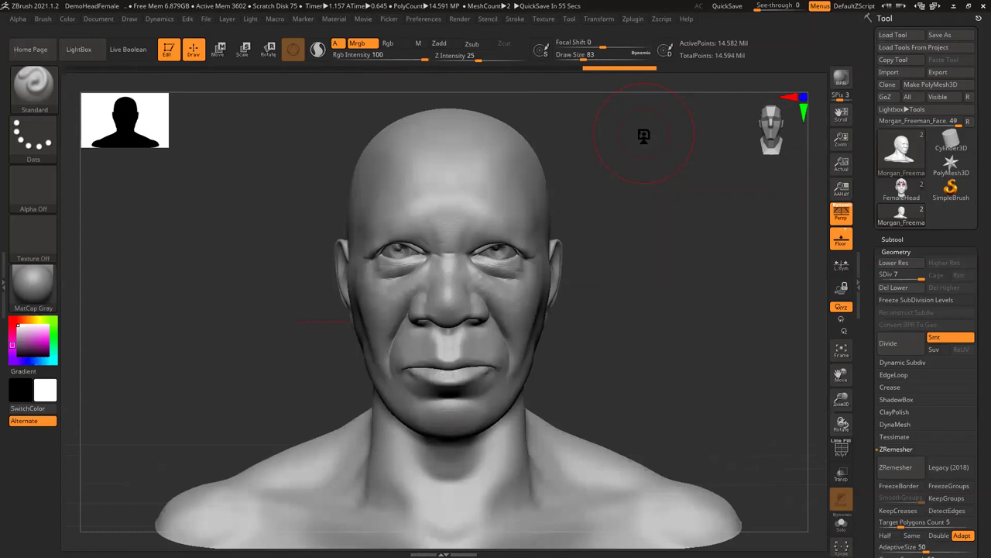
mouse_move(174, 213)
left_mouse_down()
mouse_move(201, 225)
mouse_move(179, 215)
mouse_move(179, 225)
mouse_move(173, 213)
left_mouse_up()
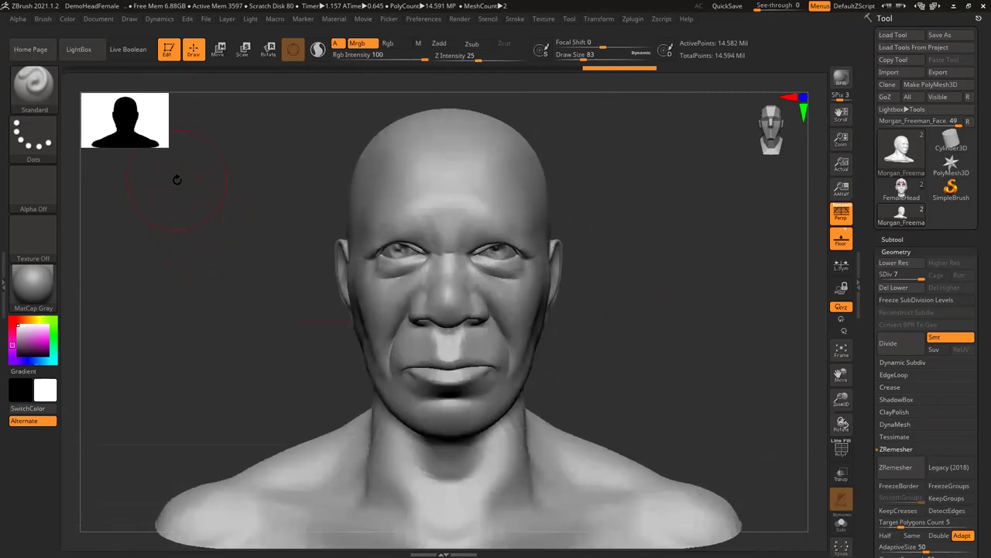